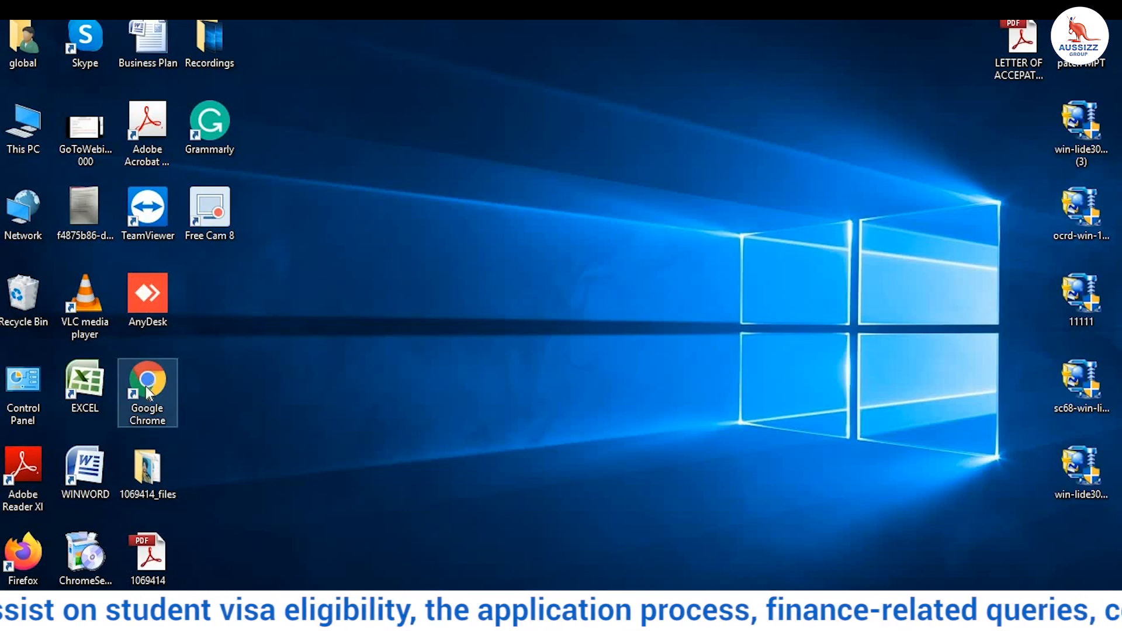
# Step: Launch Google Chrome from its desktop shortcut, opening a blank New Tab window
pyautogui.doubleClick(144, 406)
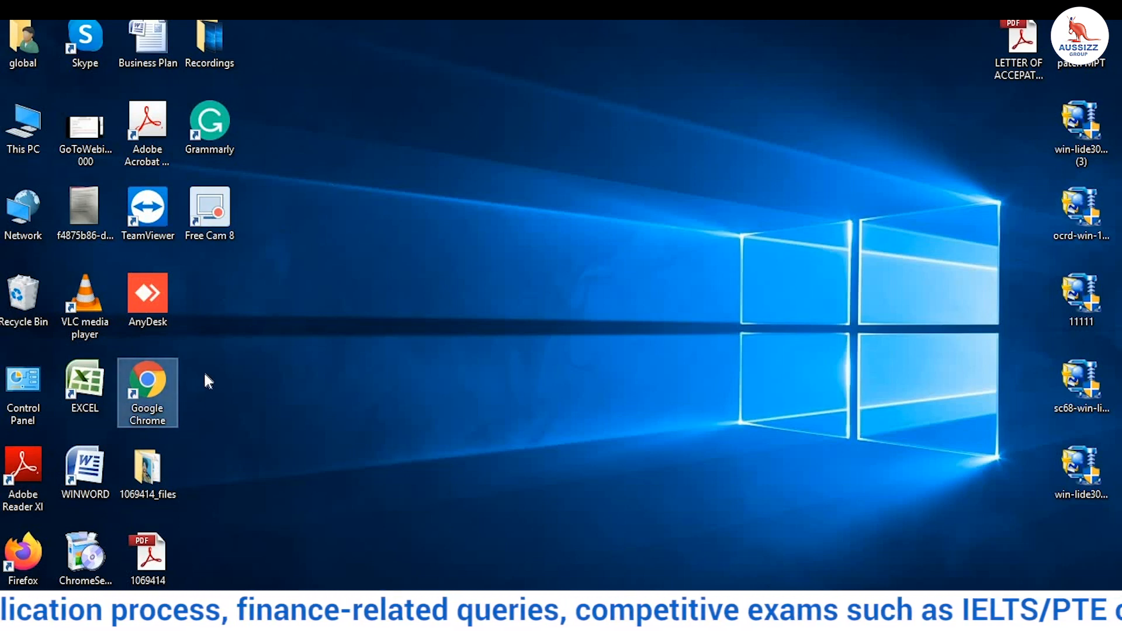
pyautogui.doubleClick(152, 378)
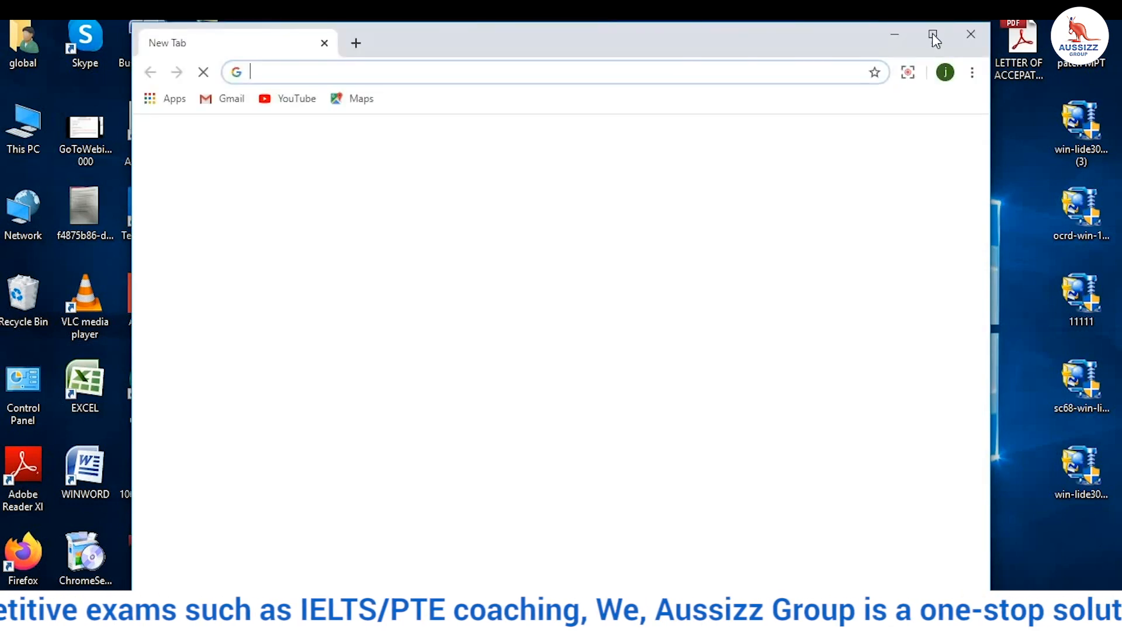
# Step: Maximize Chrome and search Google for 'cic'
pyautogui.click(932, 33)
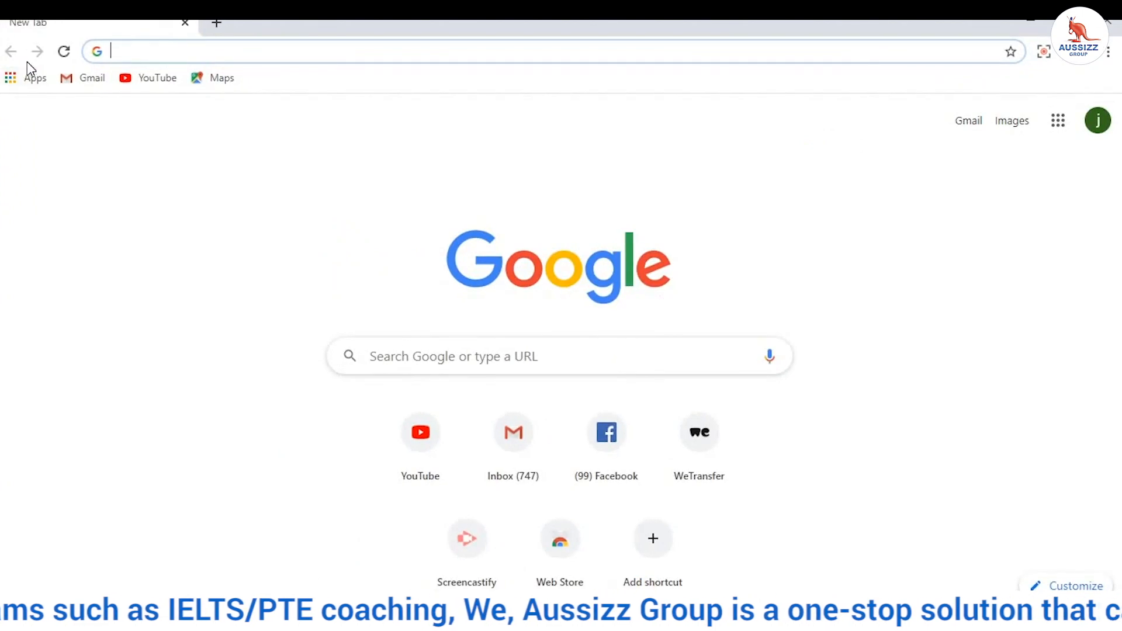
pyautogui.write('cic')
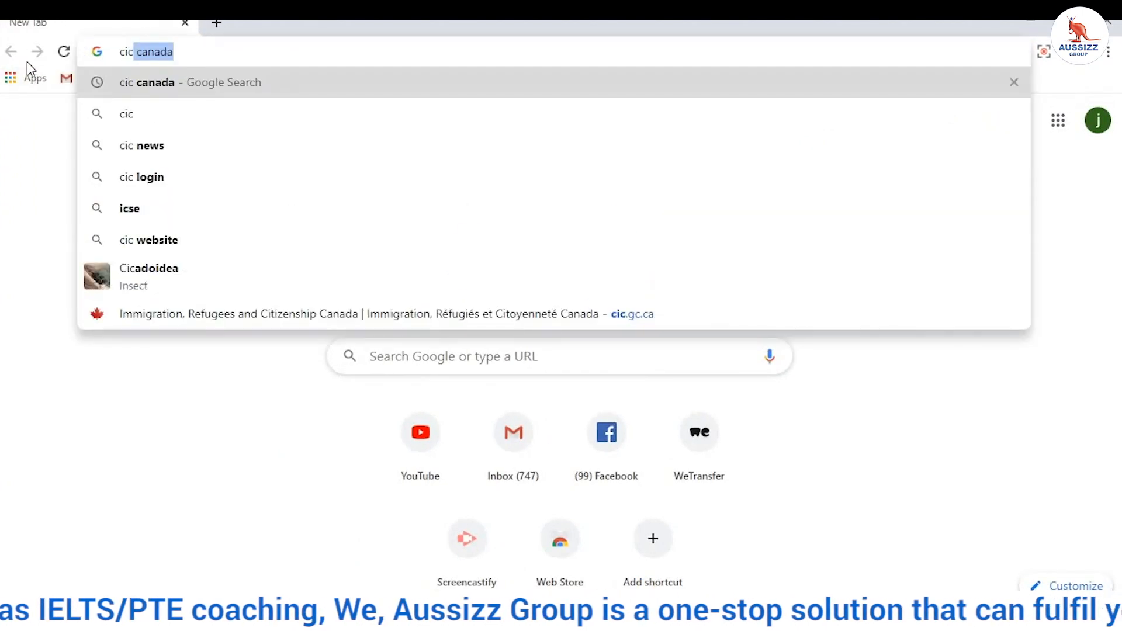
pyautogui.press('Return')
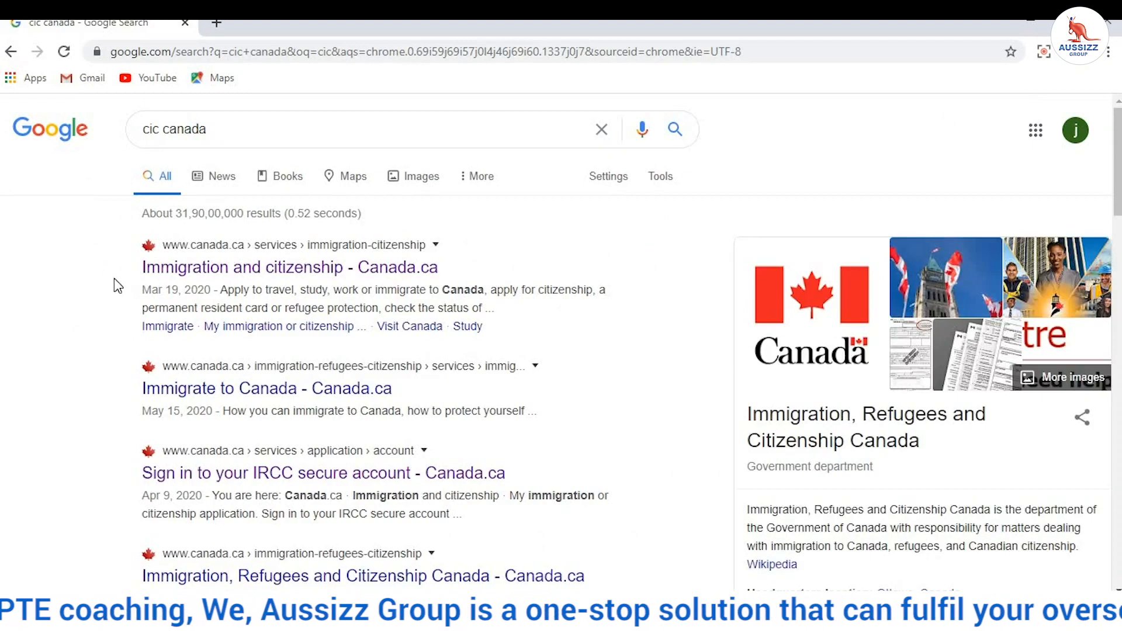
# Step: Open the Immigration and citizenship – Canada.ca result and follow its Sign in or create an account link
pyautogui.moveTo(128, 261); pyautogui.dragTo(417, 286)
pyautogui.click(411, 270)
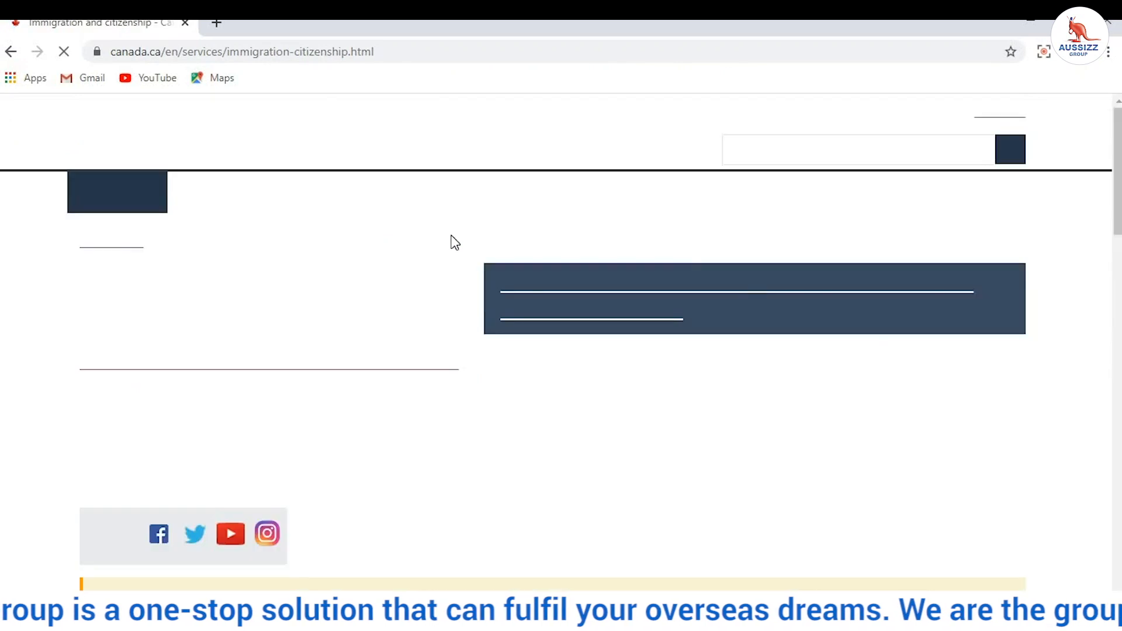
pyautogui.scroll(-7, 389, 328)
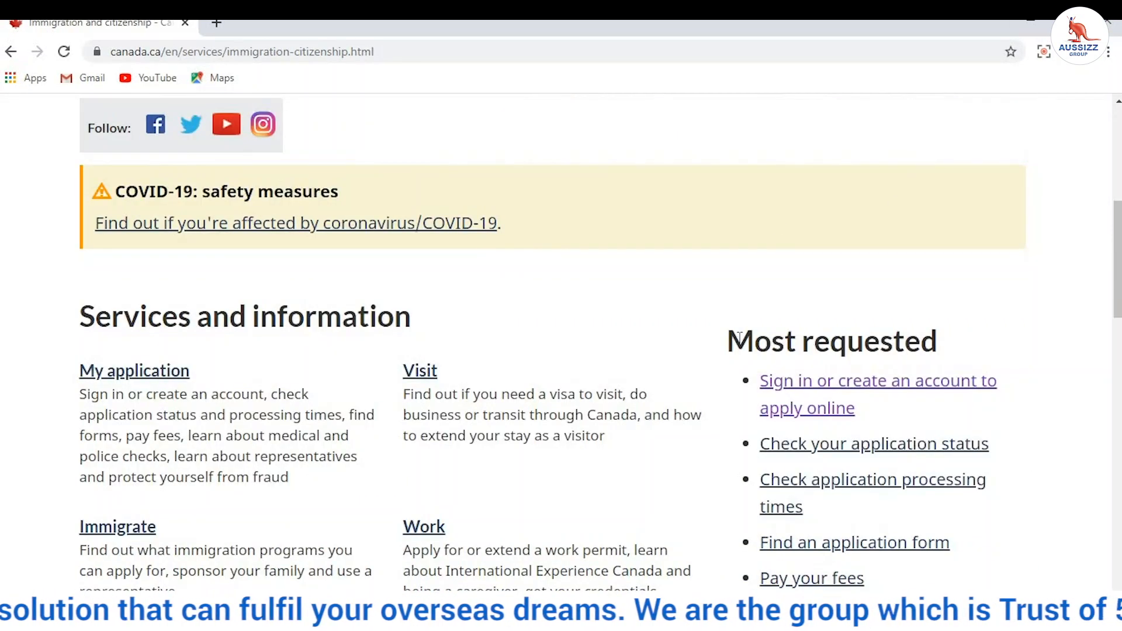
pyautogui.moveTo(821, 332); pyautogui.dragTo(1005, 370)
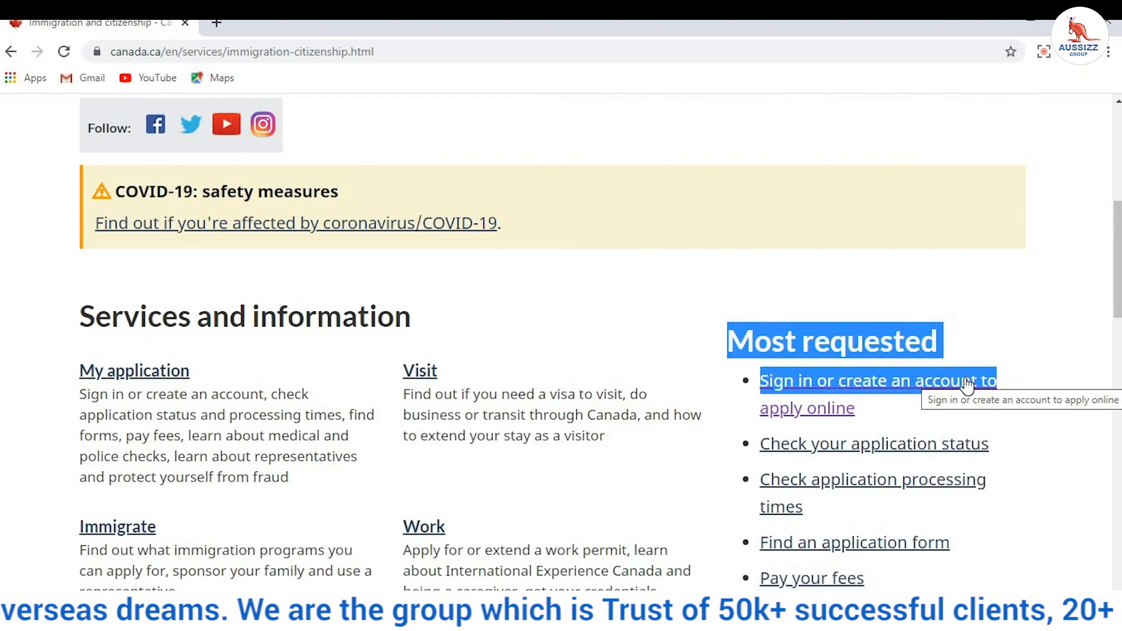
pyautogui.click(968, 385)
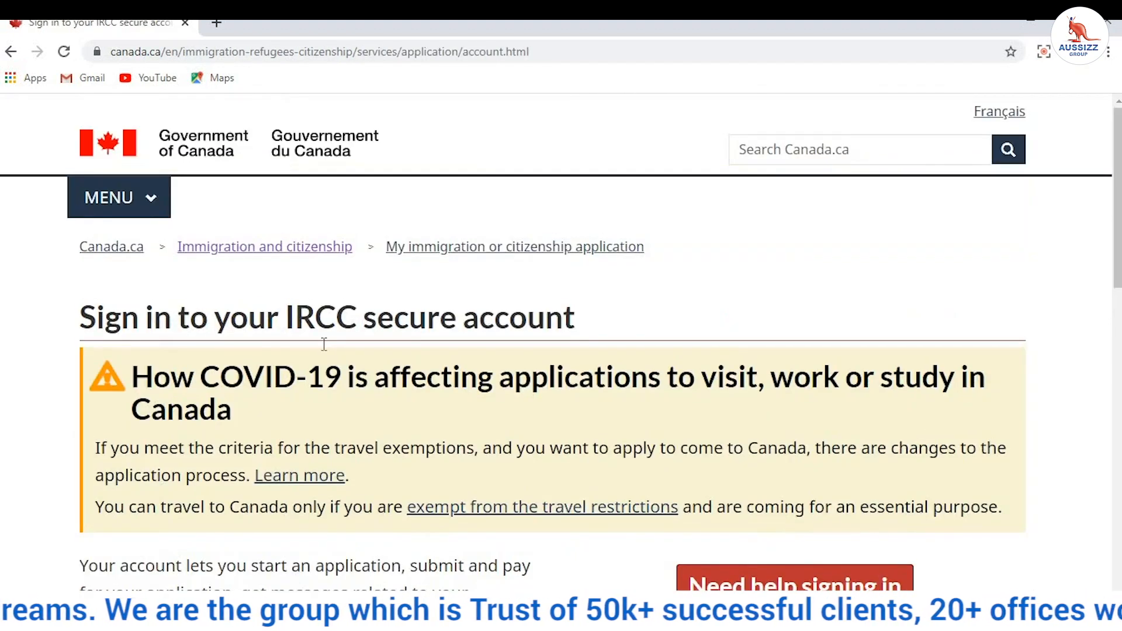
# Step: Choose Option 1: Sign in with GCKey on the IRCC secure account sign-in page
pyautogui.scroll(-8, 324, 343)
pyautogui.scroll(3, 324, 351)
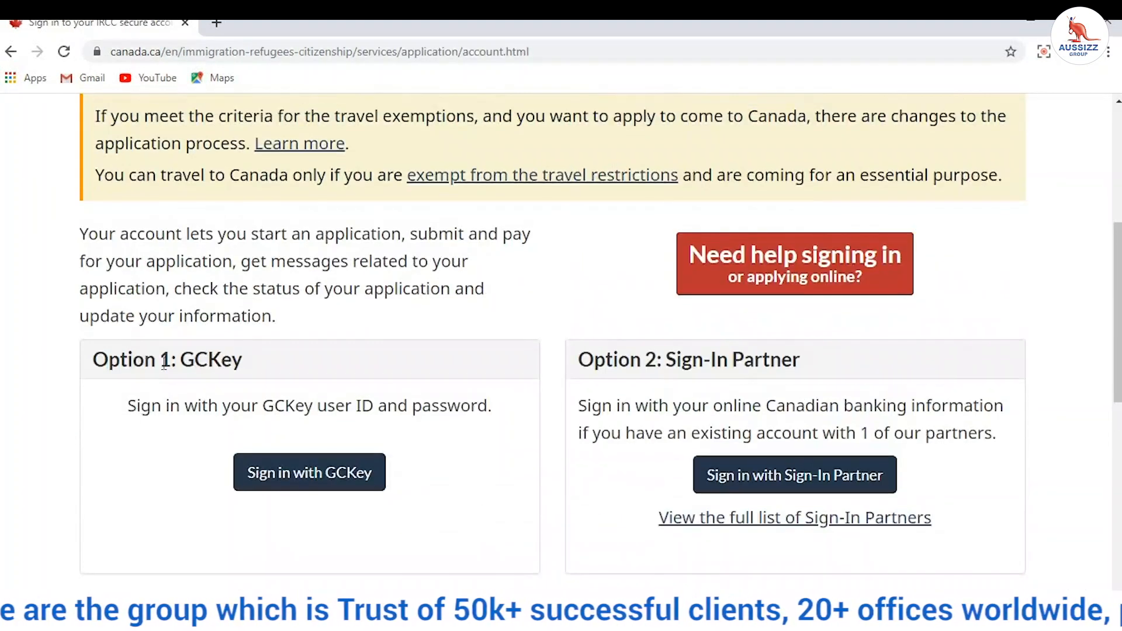
pyautogui.moveTo(159, 360); pyautogui.dragTo(288, 367)
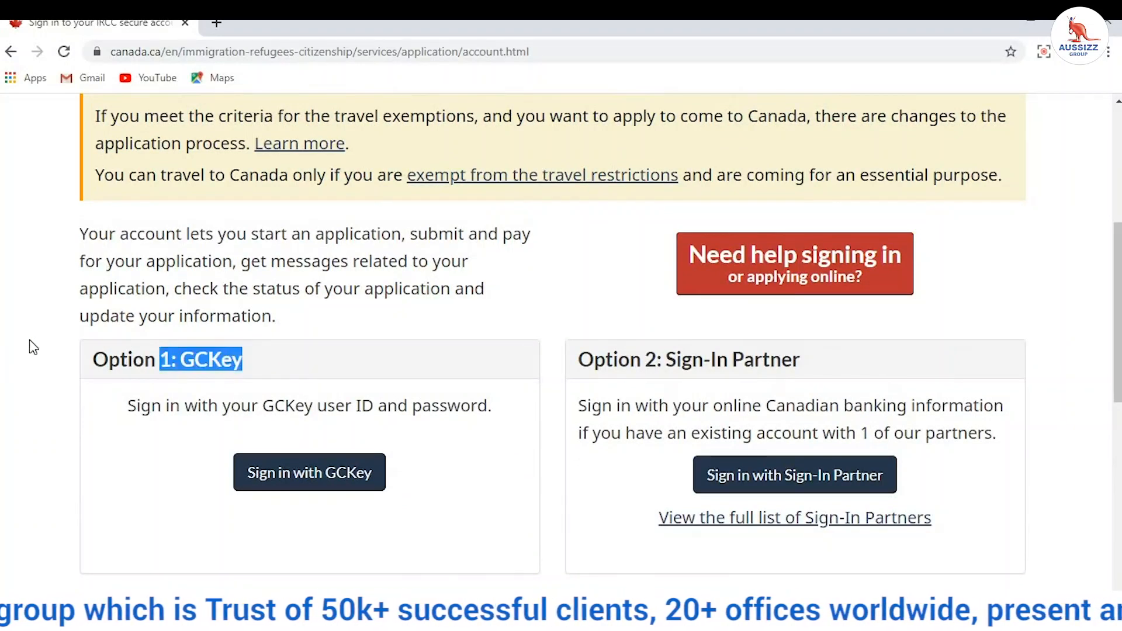
pyautogui.moveTo(99, 360); pyautogui.dragTo(317, 405)
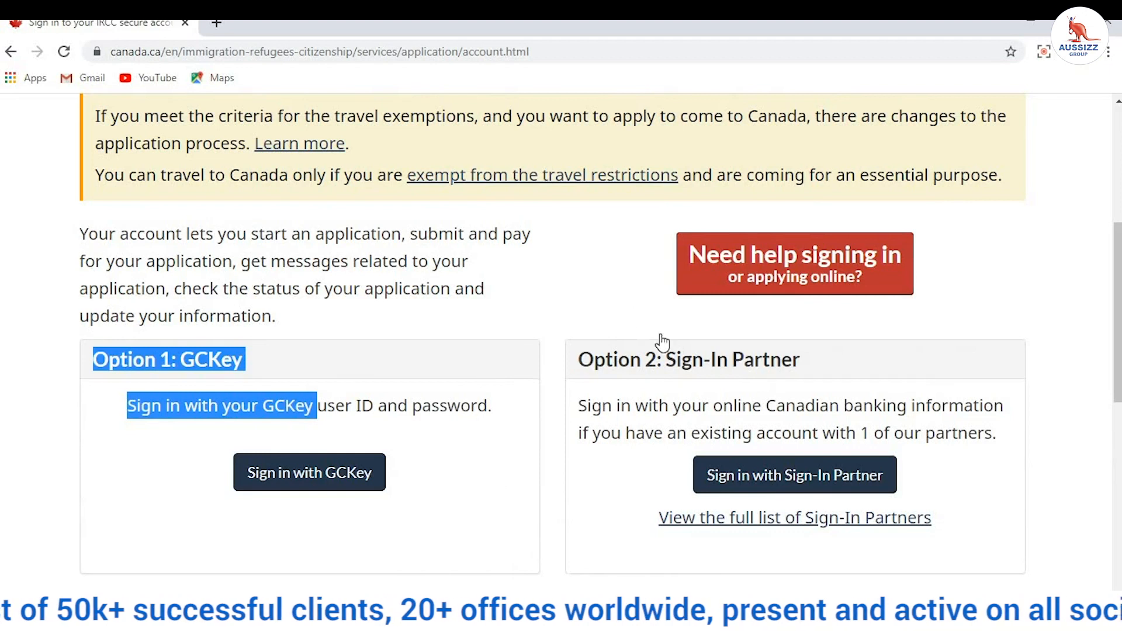
pyautogui.scroll(5, 662, 345)
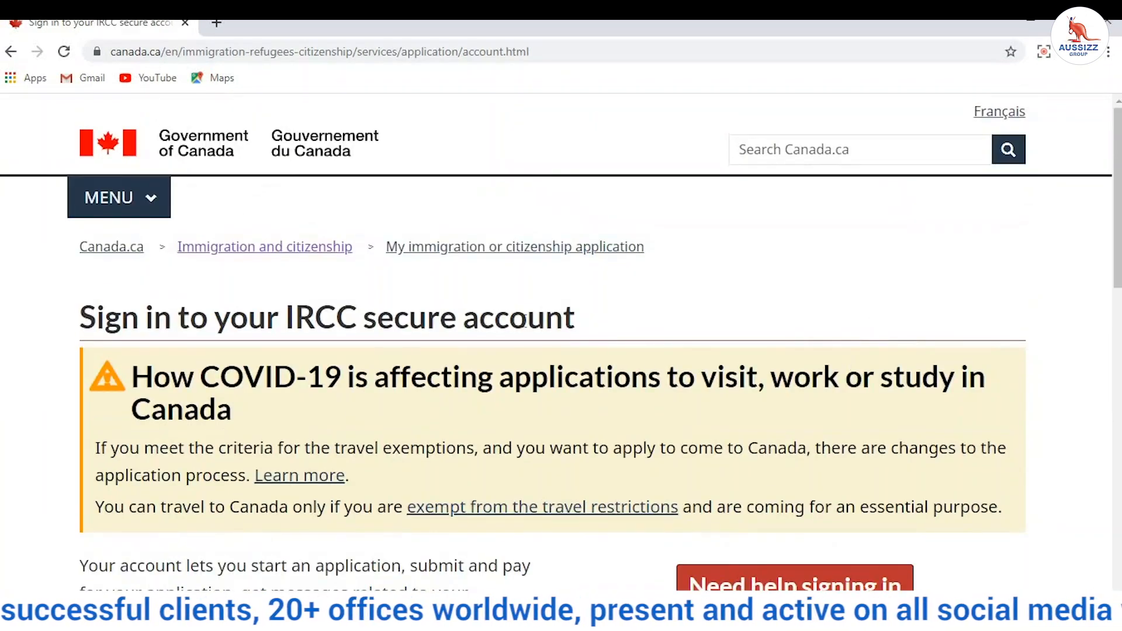
pyautogui.scroll(-5, 511, 177)
pyautogui.scroll(3, 695, 165)
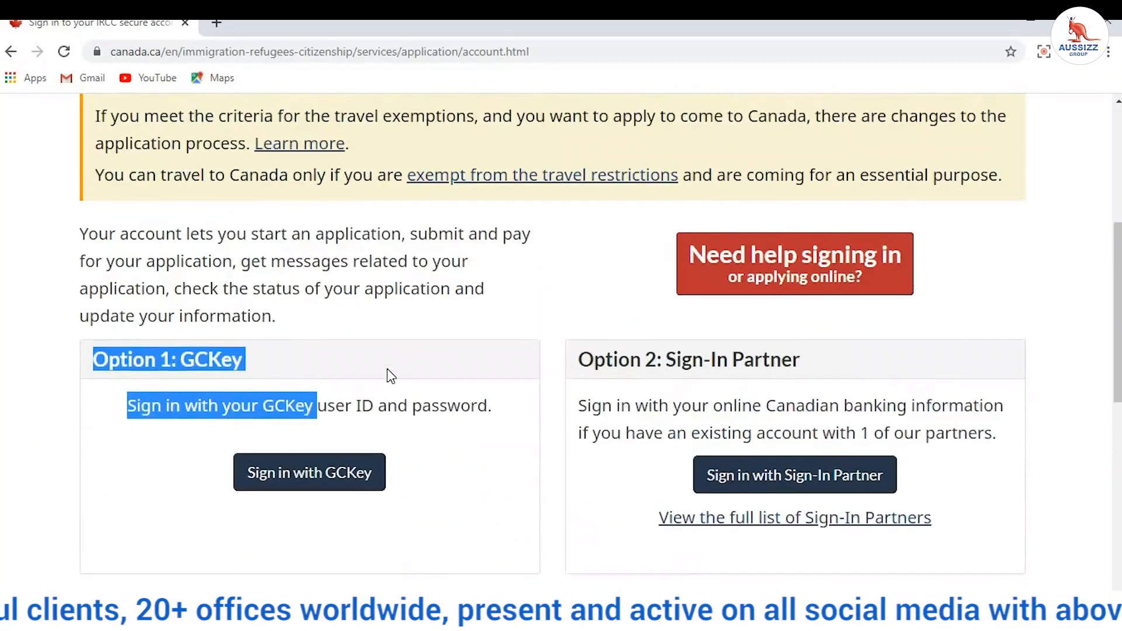
pyautogui.click(335, 476)
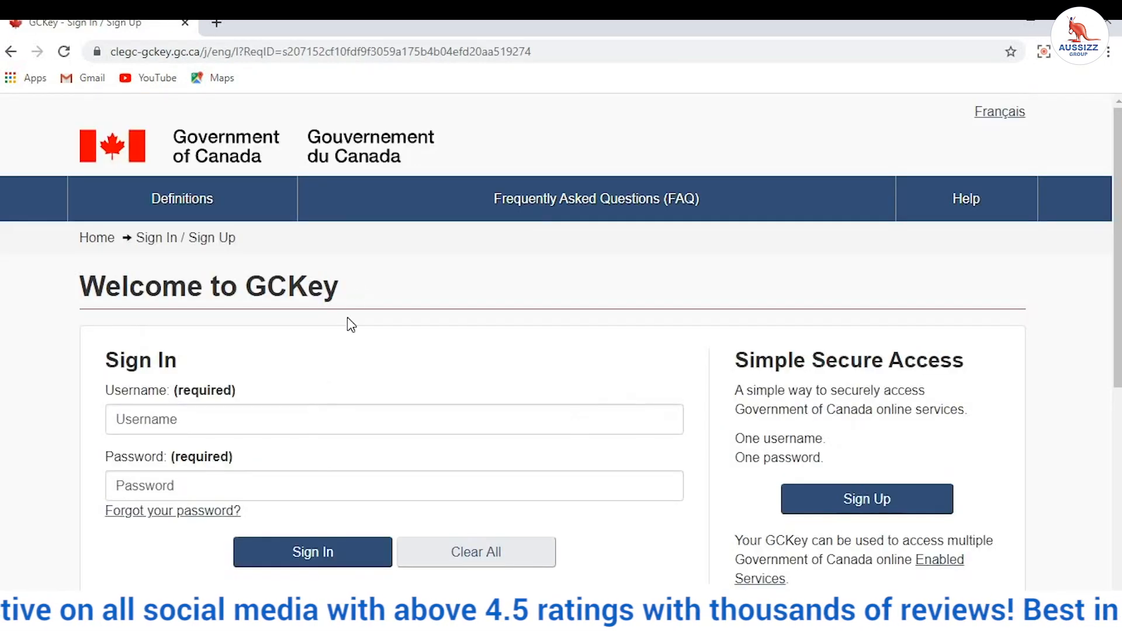
# Step: Enter the account username, correcting typos, and the account password, then sign in to GCKey
pyautogui.click(304, 422)
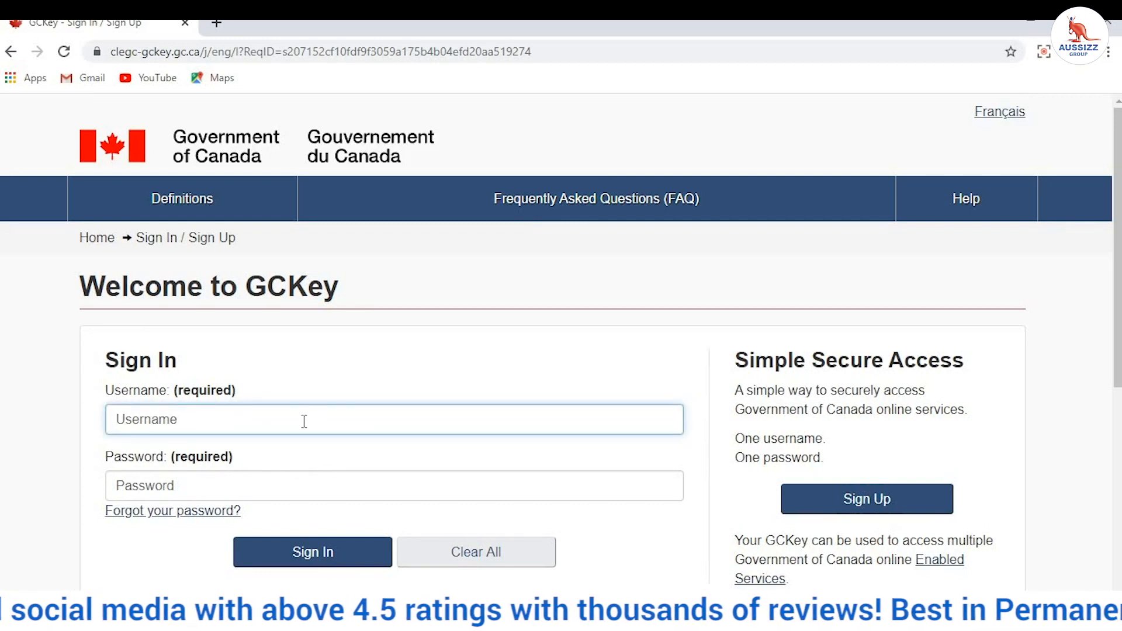
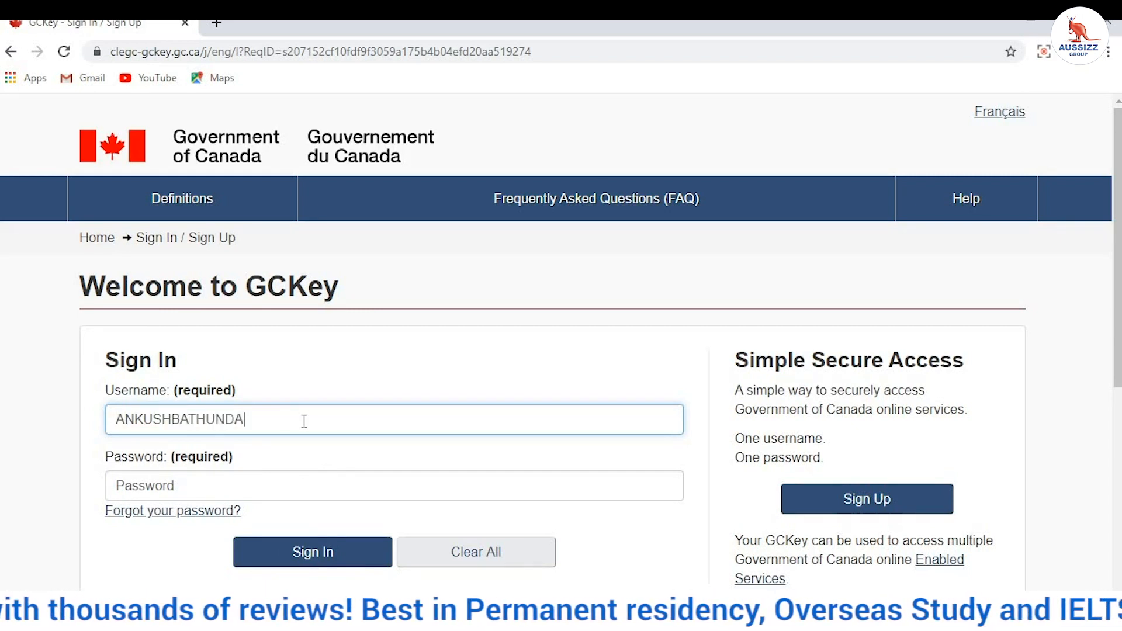
pyautogui.press('BackSpace')
pyautogui.press('BackSpace')
pyautogui.press('BackSpace')
pyautogui.press('BackSpace')
pyautogui.press('BackSpace')
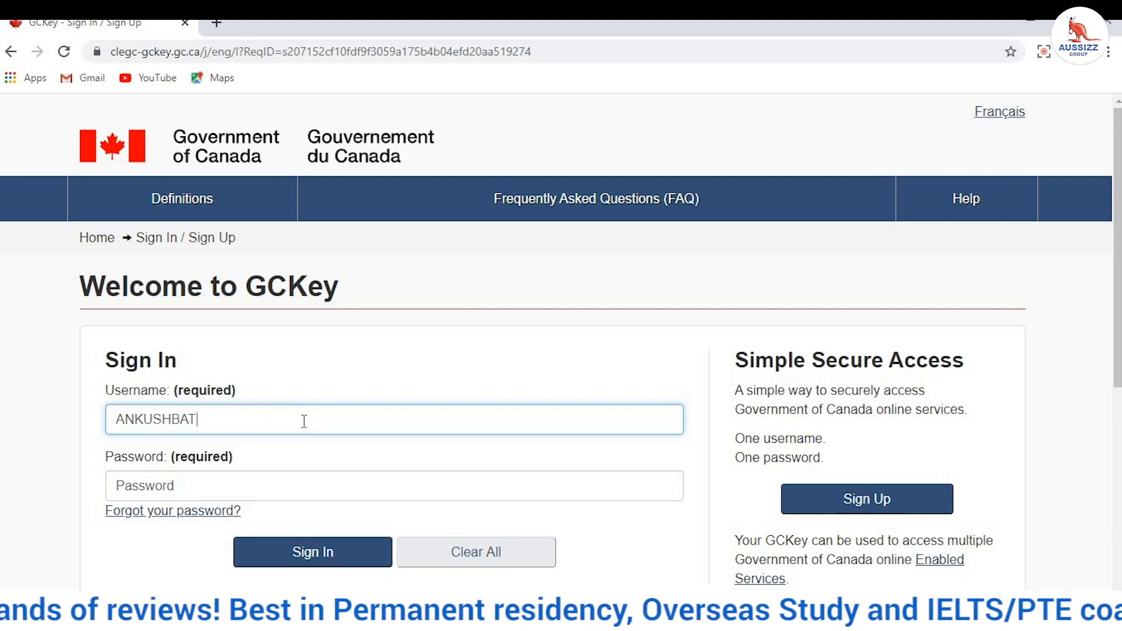
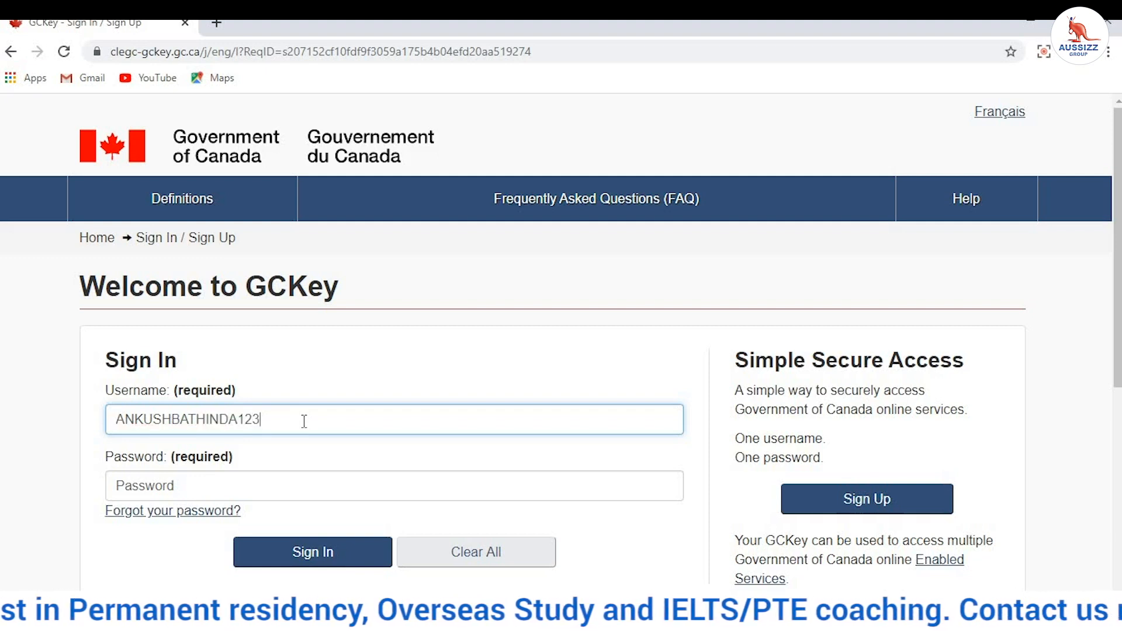
pyautogui.press('BackSpace')
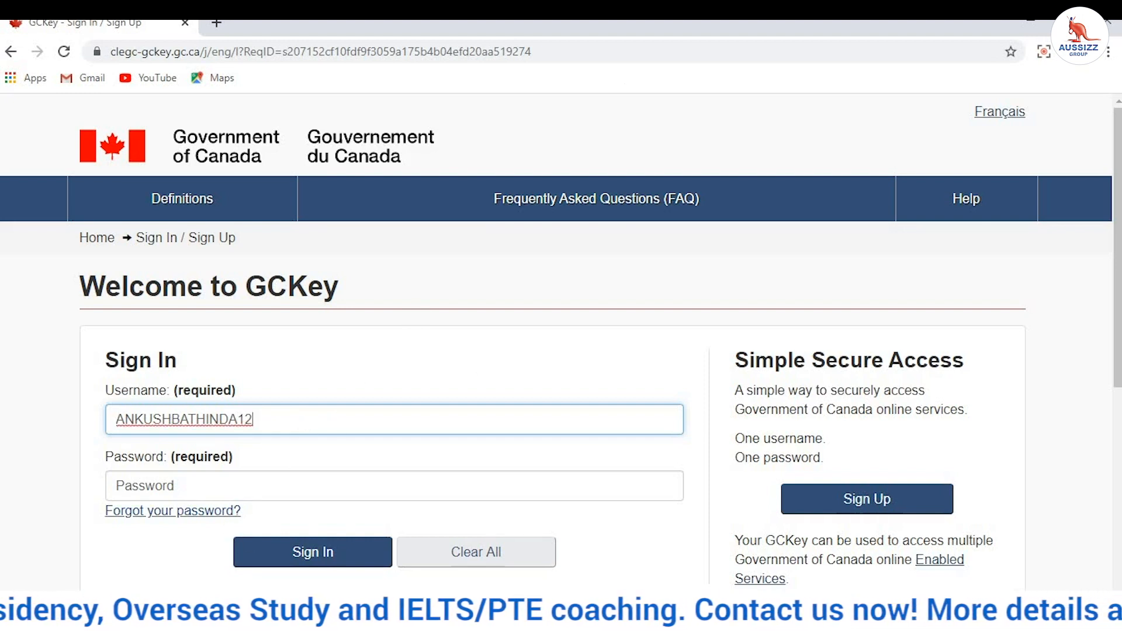
pyautogui.click(282, 472)
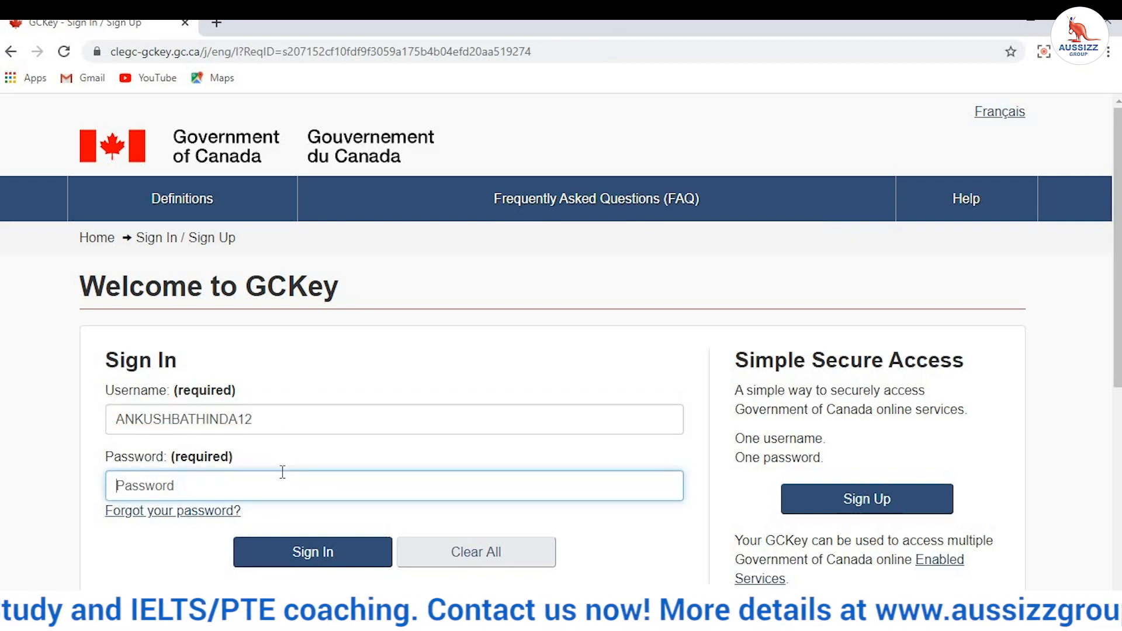
pyautogui.write('aaaaaaa')
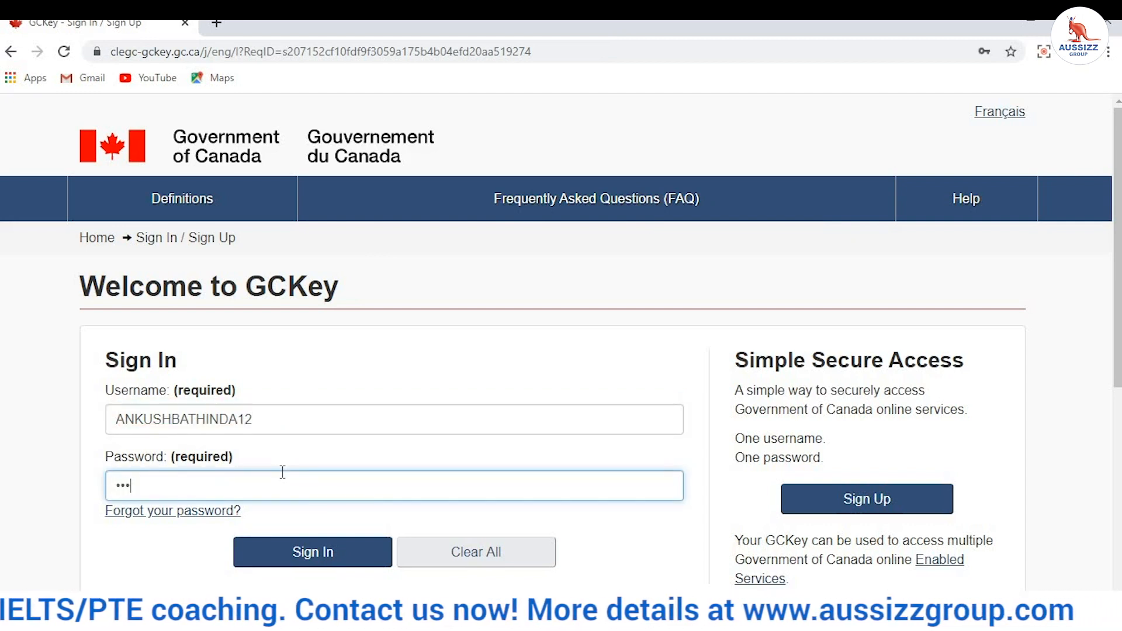
pyautogui.write('aaaa')
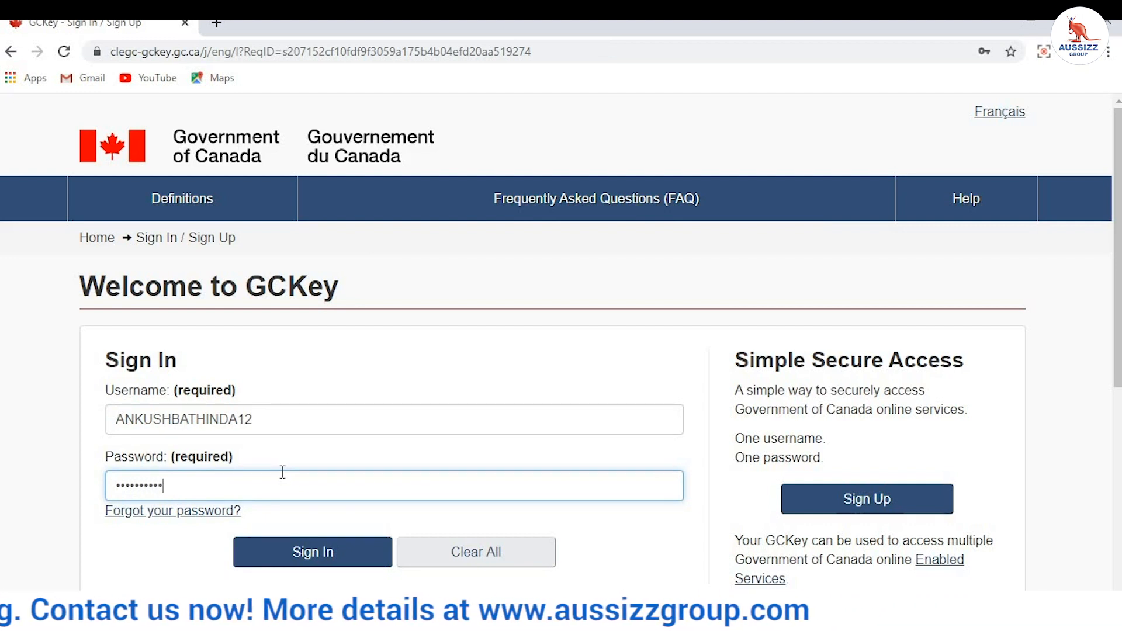
pyautogui.click(297, 554)
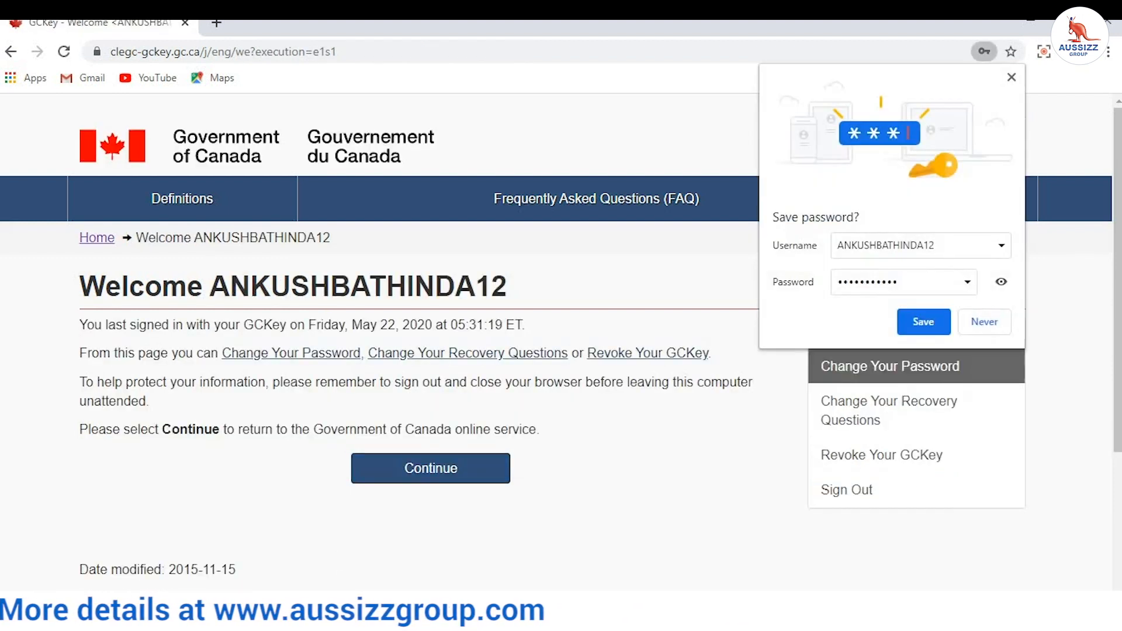
# Step: Decline saving the password, continue to the Government of Canada service, and accept the terms and conditions
pyautogui.click(1012, 77)
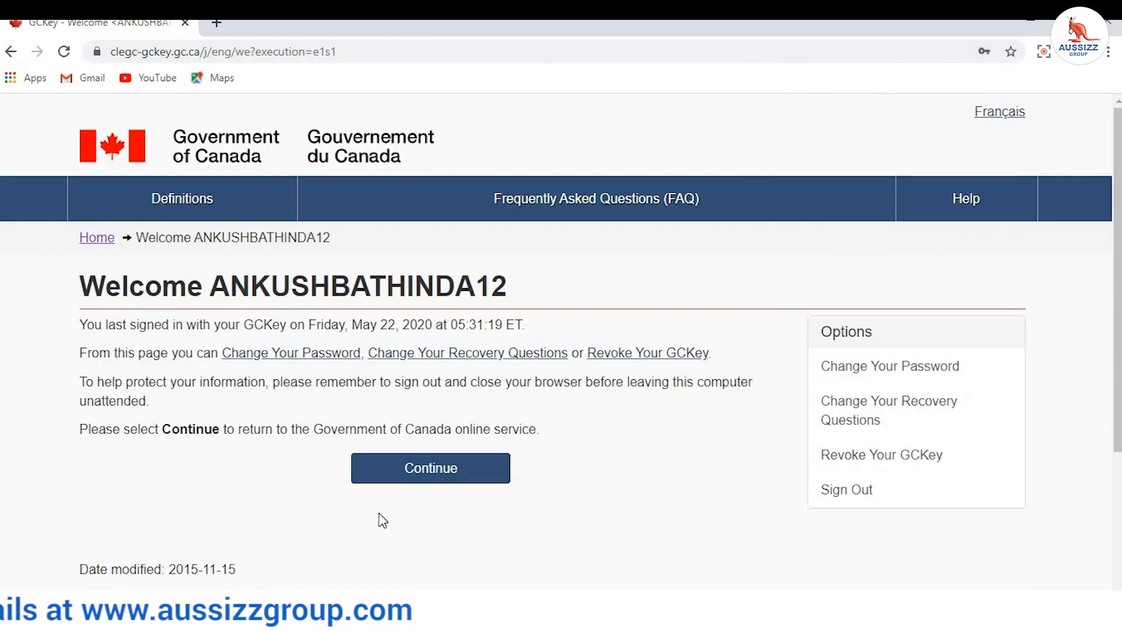
pyautogui.click(412, 472)
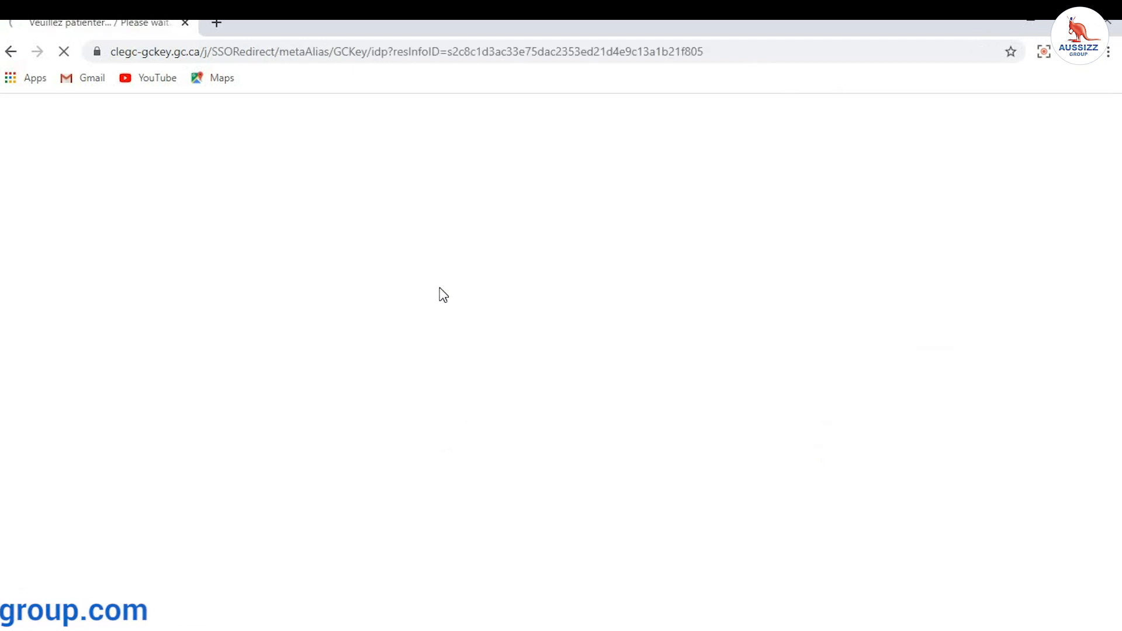
pyautogui.scroll(-3, 223, 528)
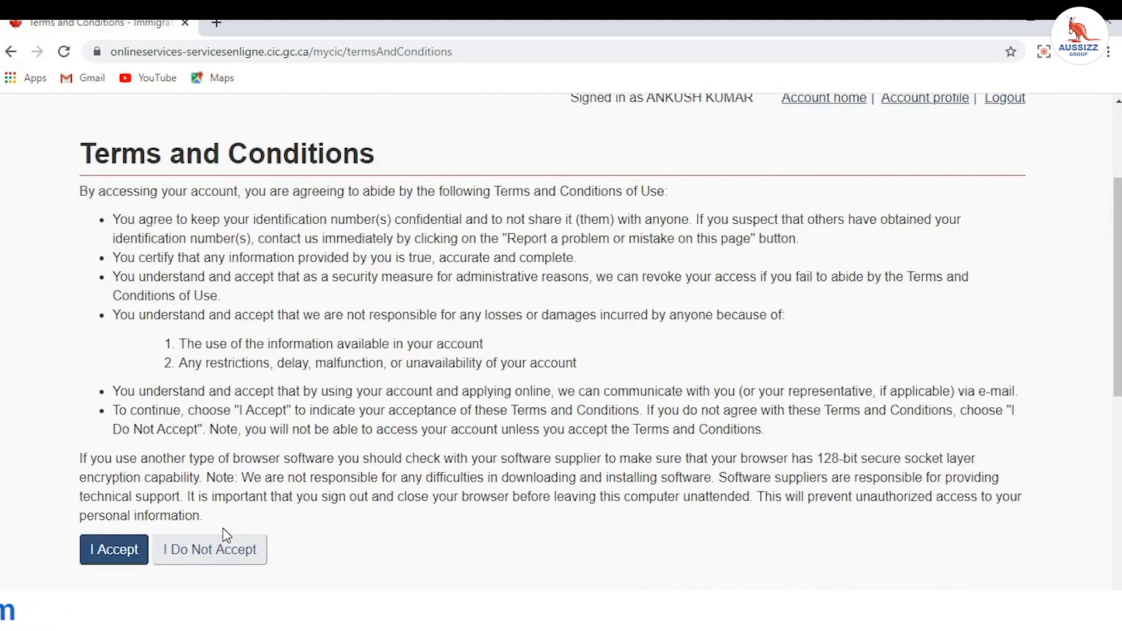
pyautogui.scroll(-1, 223, 528)
pyautogui.click(130, 470)
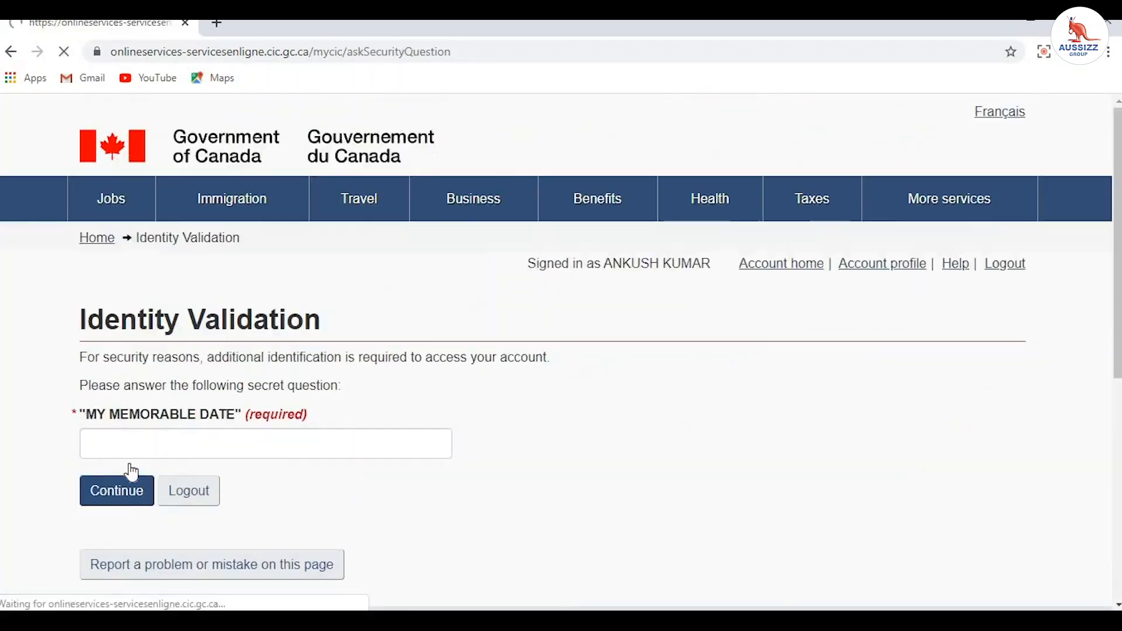
# Step: Answer the memorable-date security question and submit it to reach the account home page
pyautogui.click(151, 436)
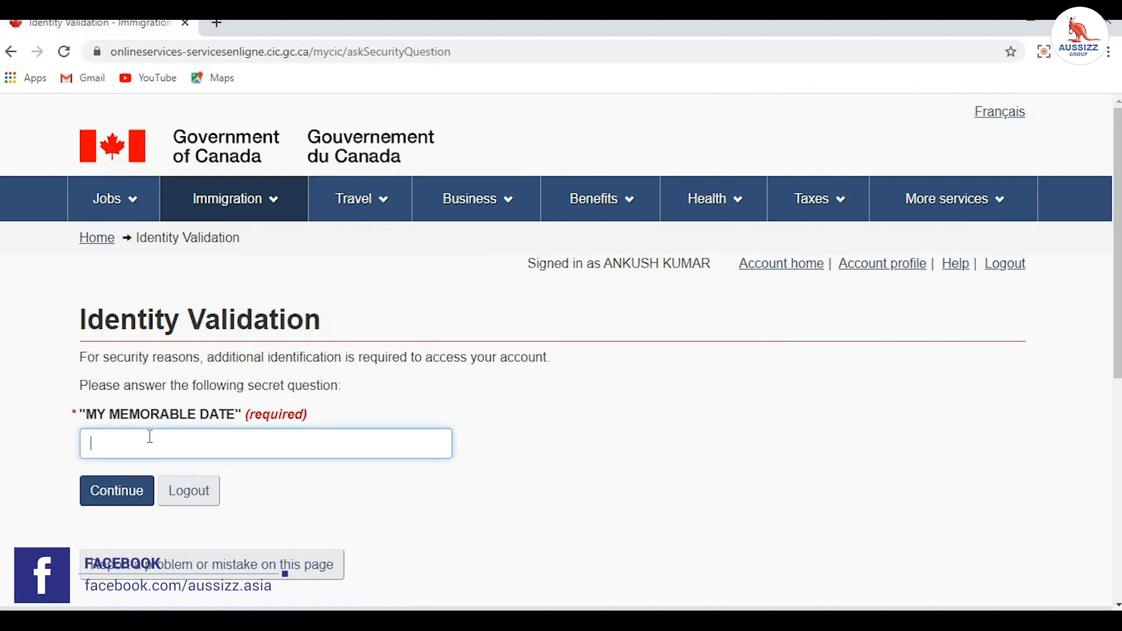
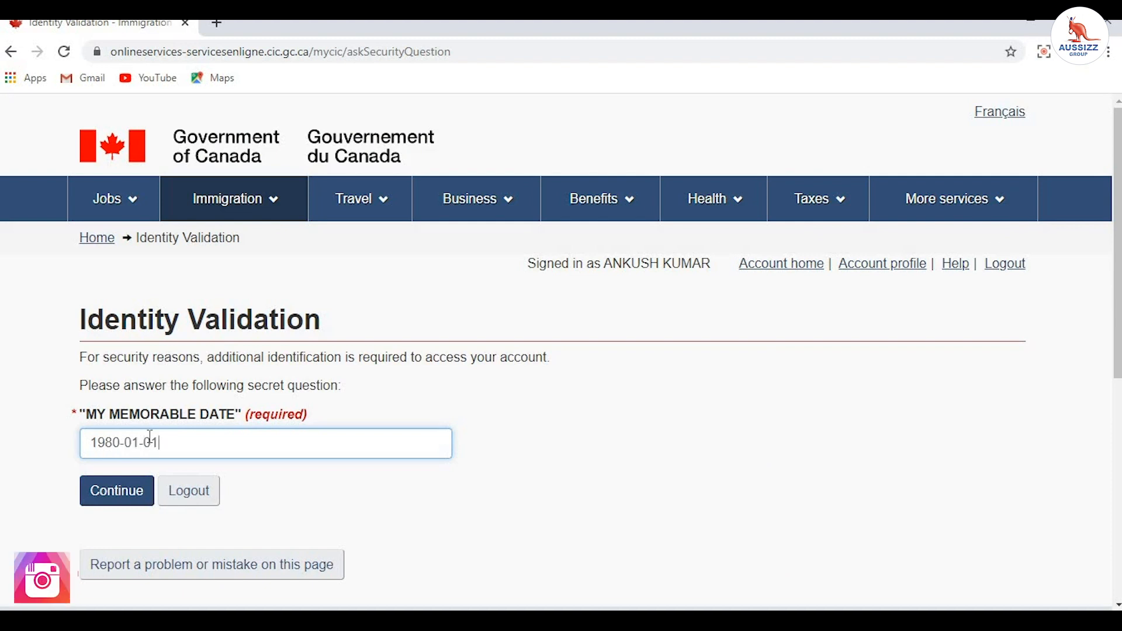
pyautogui.click(140, 491)
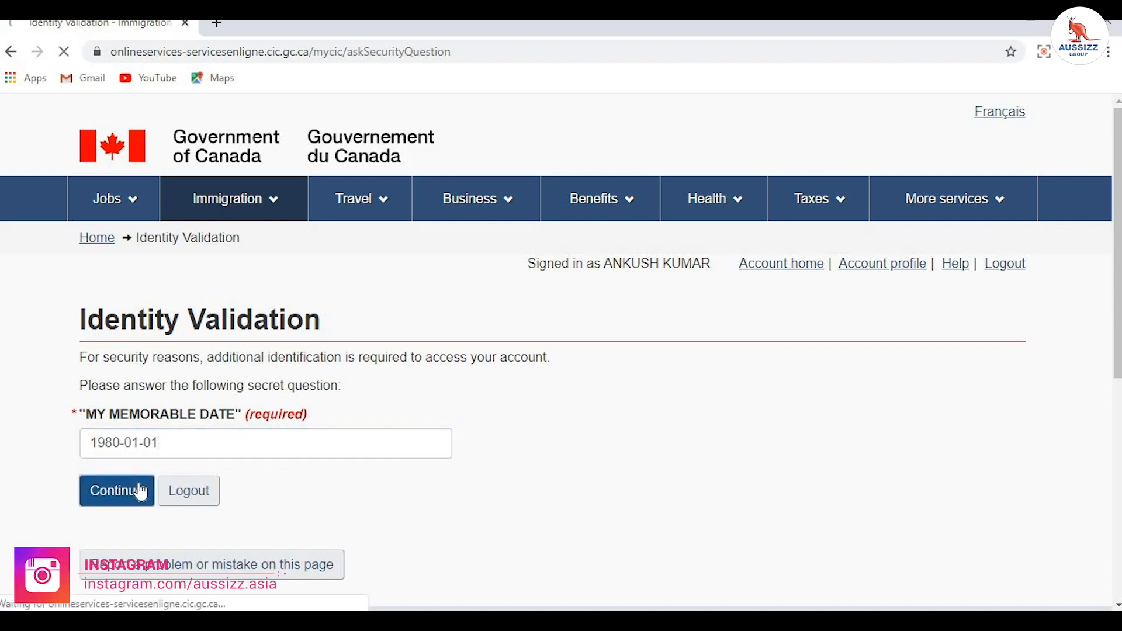
pyautogui.scroll(-4, 156, 476)
pyautogui.scroll(3, 261, 454)
# Step: Under Start an application on the account home page, choose Apply to come to Canada
pyautogui.moveTo(90, 241); pyautogui.dragTo(483, 275)
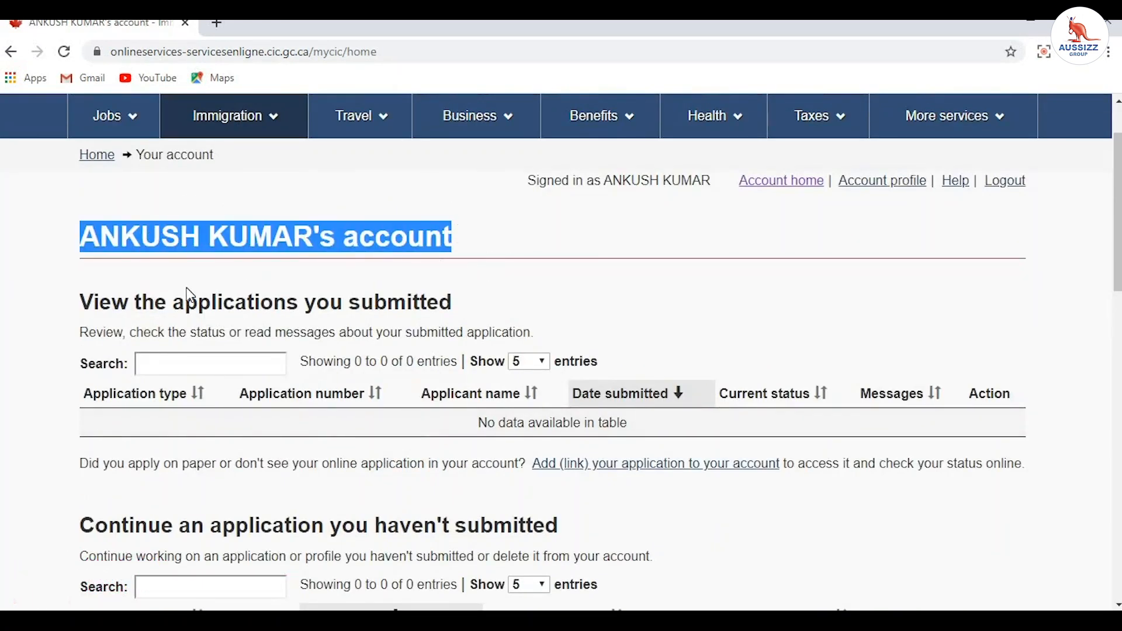
pyautogui.moveTo(76, 305); pyautogui.dragTo(453, 303)
pyautogui.scroll(-3, 81, 368)
pyautogui.moveTo(86, 354); pyautogui.dragTo(585, 359)
pyautogui.scroll(4, 866, 326)
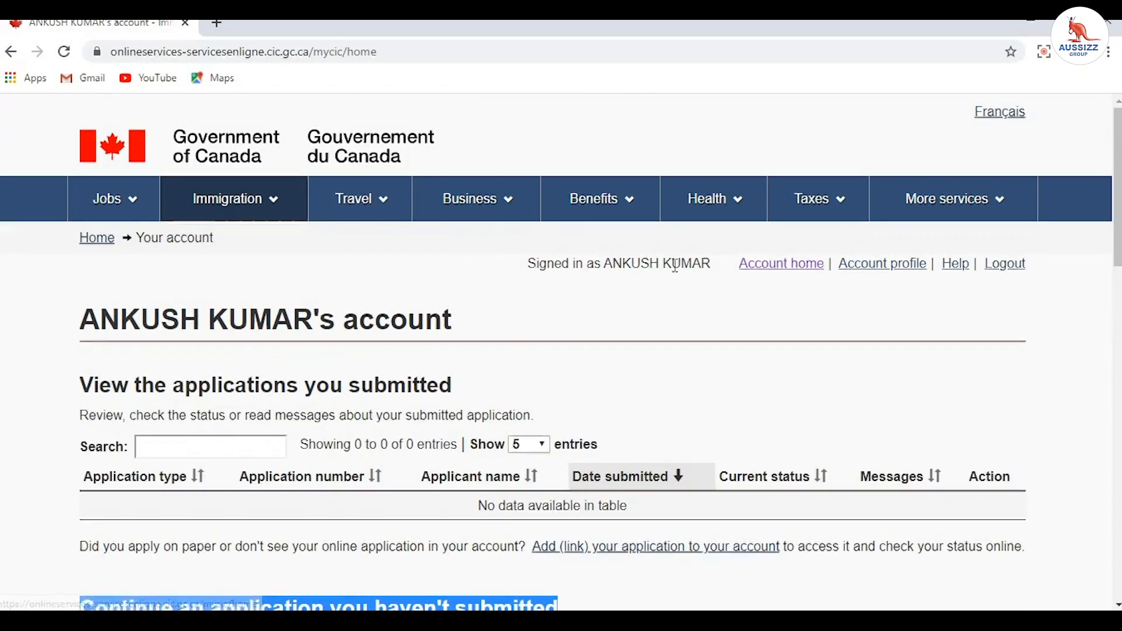
pyautogui.scroll(-10, 724, 381)
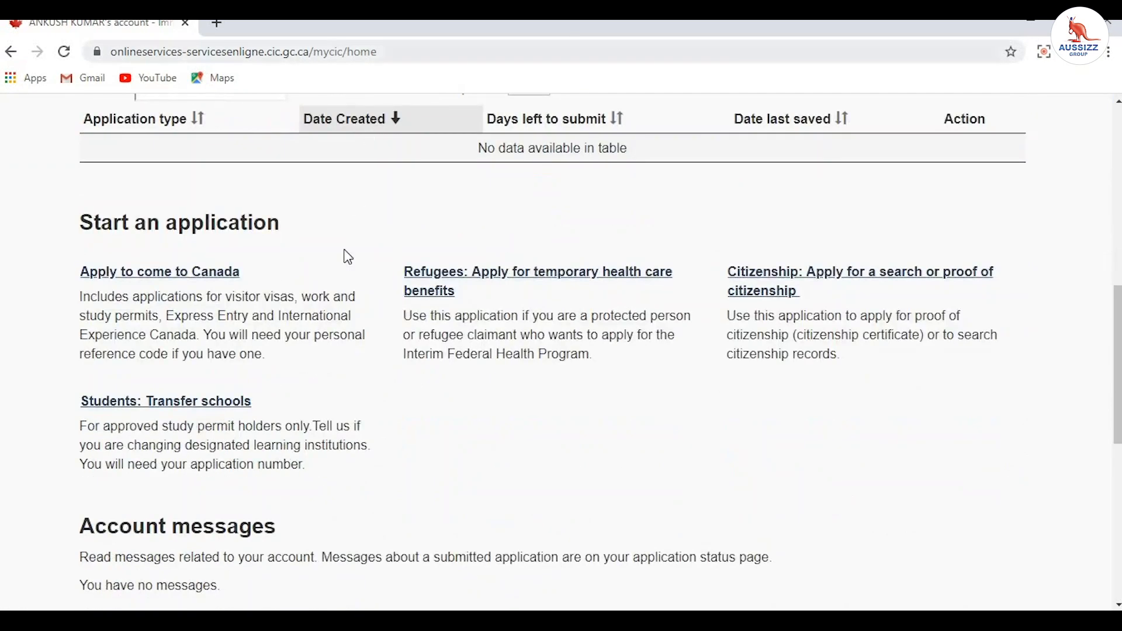
pyautogui.moveTo(85, 226); pyautogui.dragTo(276, 229)
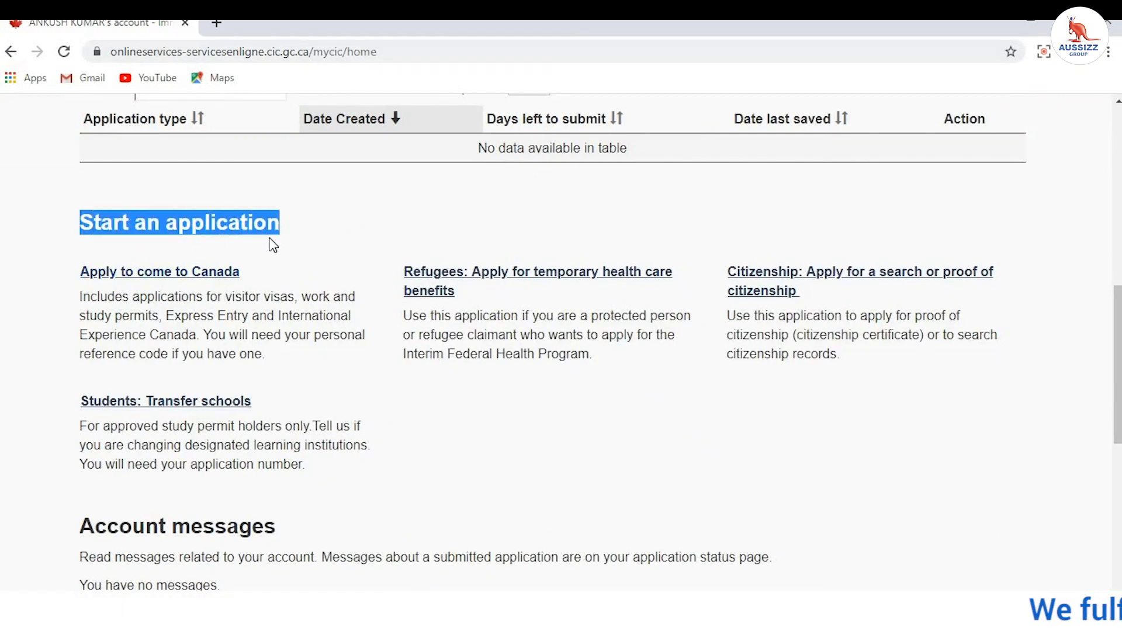
pyautogui.click(72, 280)
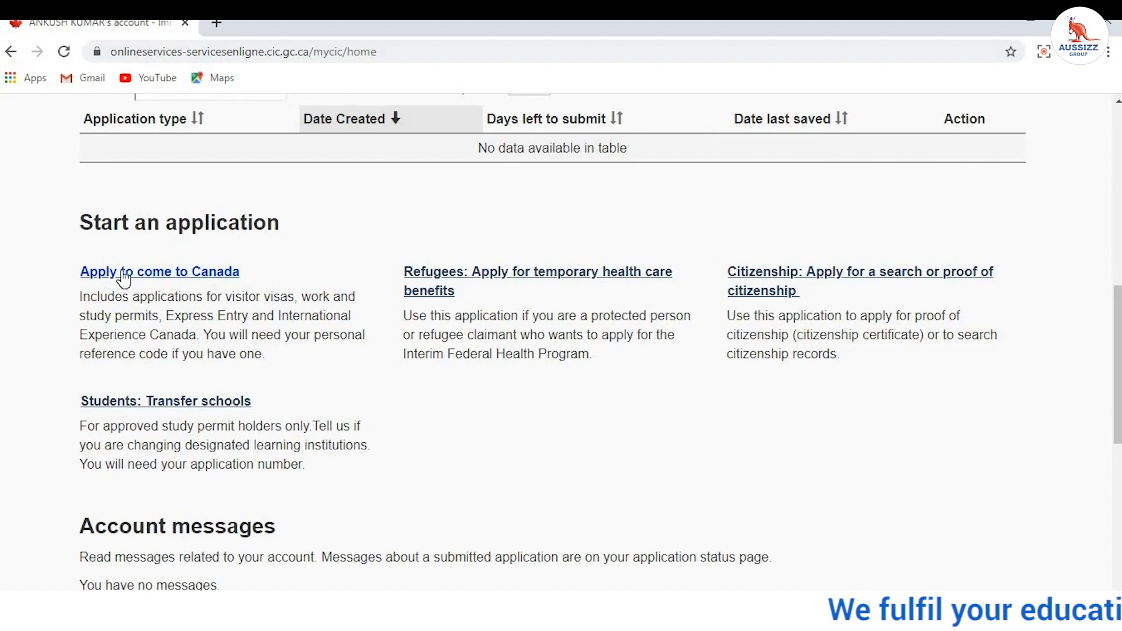
pyautogui.click(123, 272)
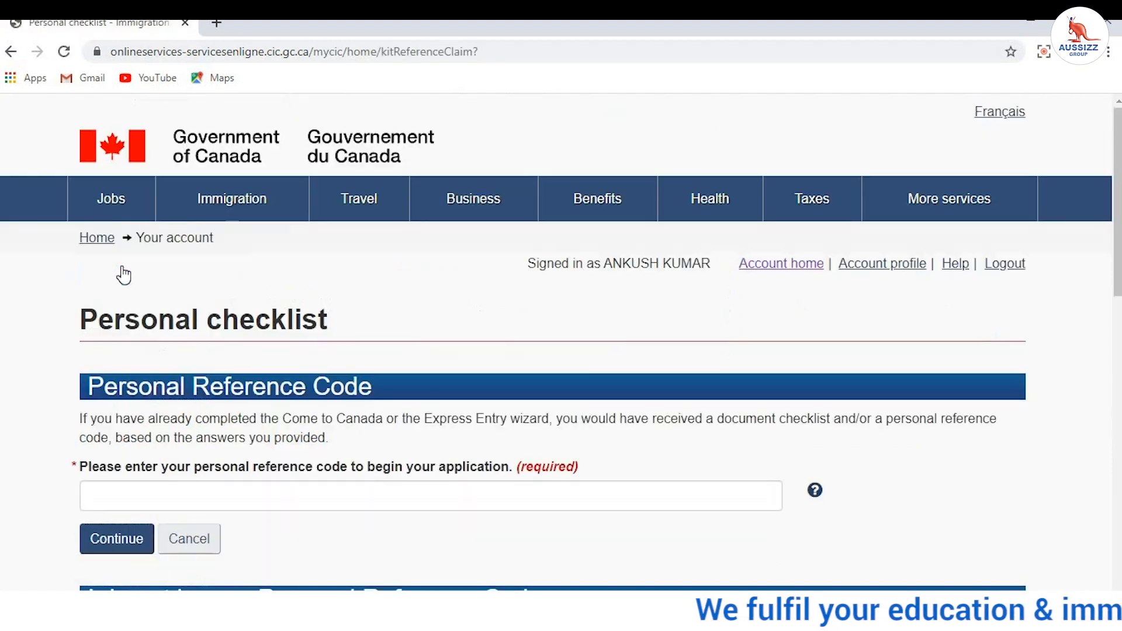
# Step: Under 'I do not have a Personal Reference Code', choose Visitor visa, study and/or work permit
pyautogui.scroll(-4, 340, 351)
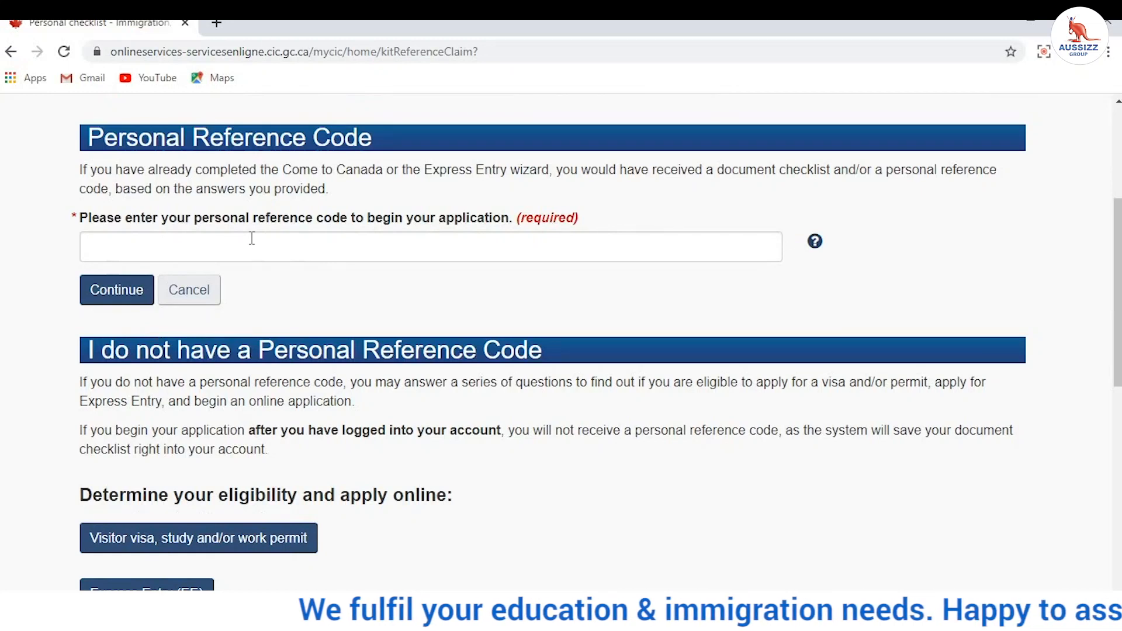
pyautogui.scroll(-3, 252, 239)
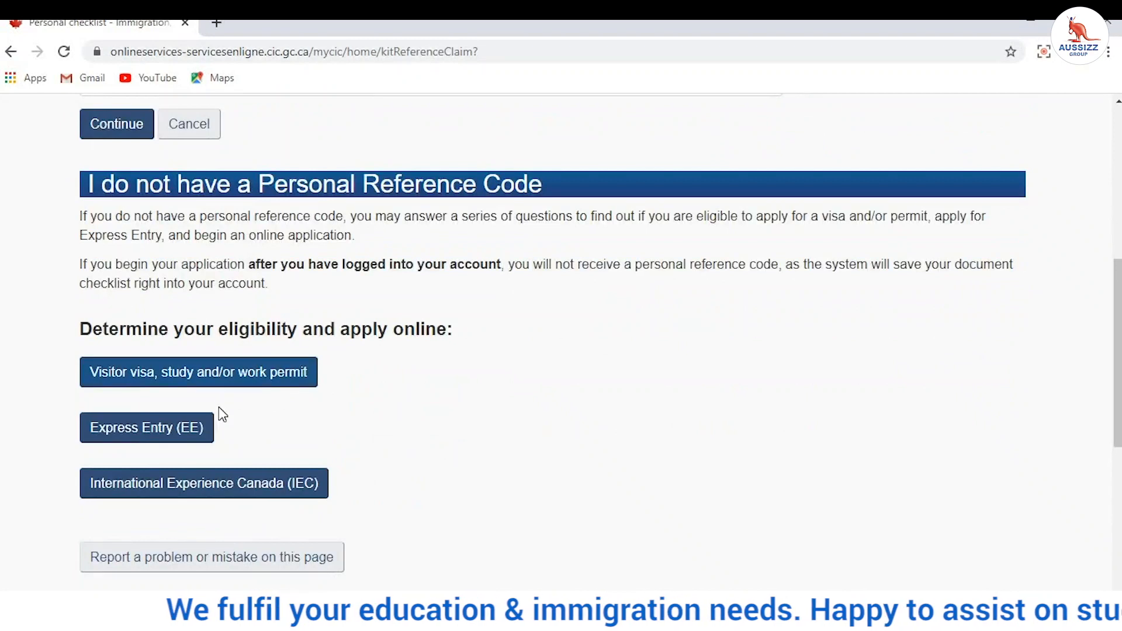
pyautogui.scroll(4, 165, 327)
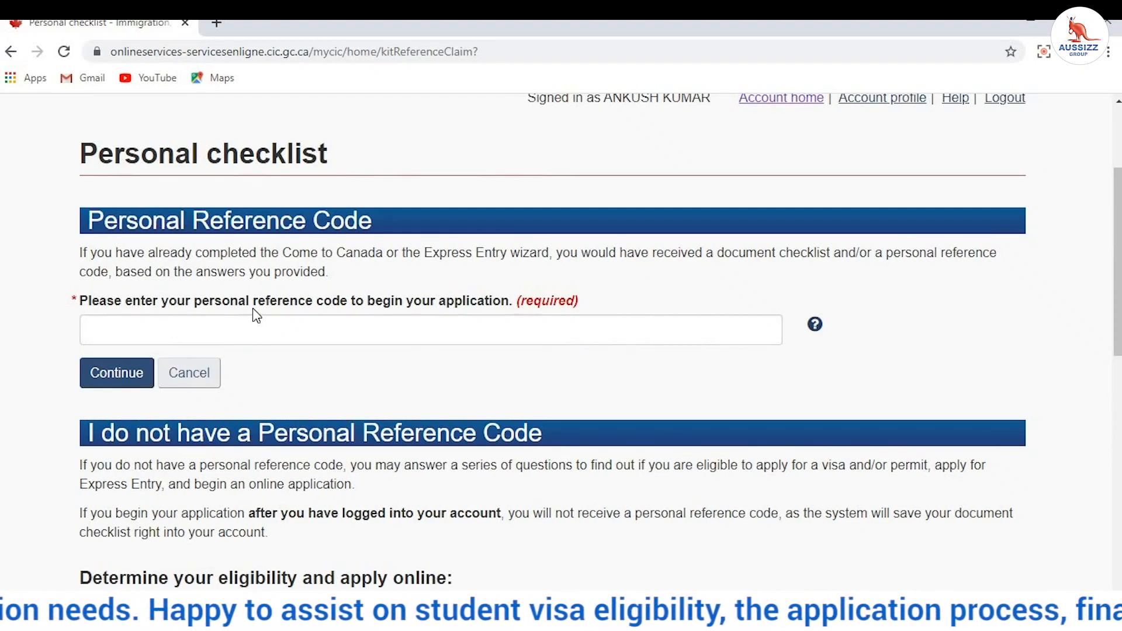
pyautogui.scroll(-4, 252, 315)
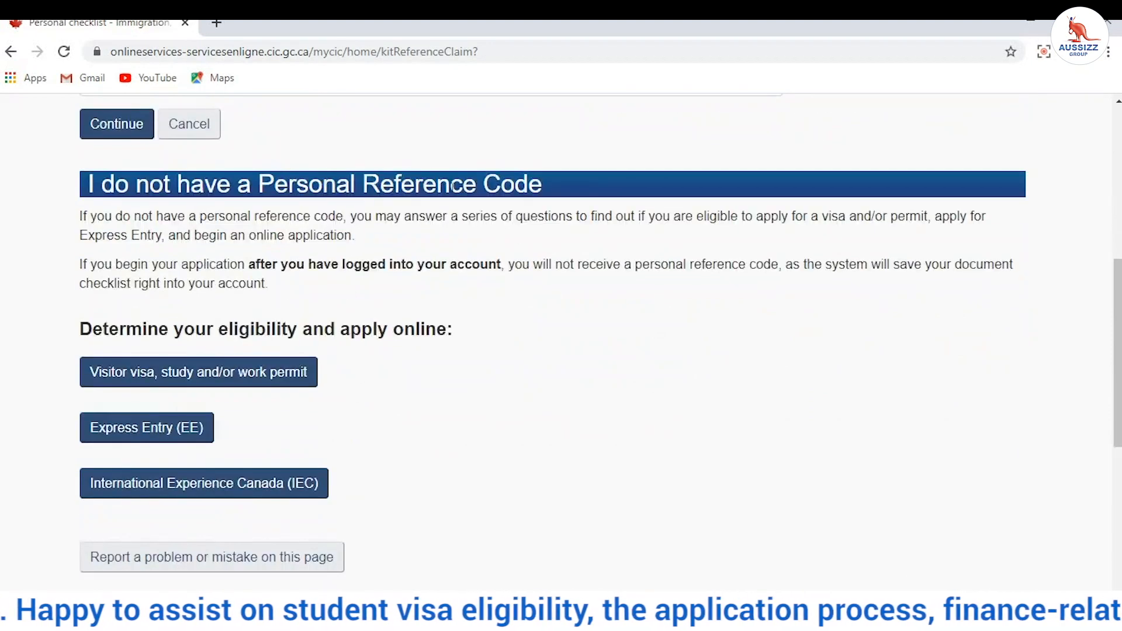
pyautogui.moveTo(542, 186); pyautogui.dragTo(352, 186)
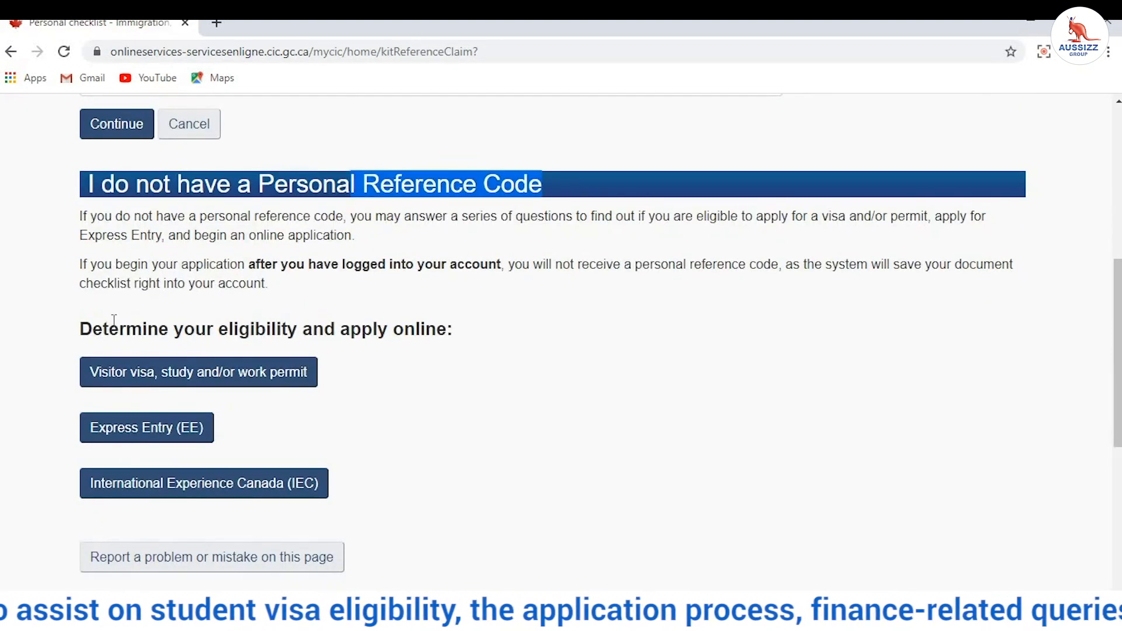
pyautogui.scroll(-3, 114, 320)
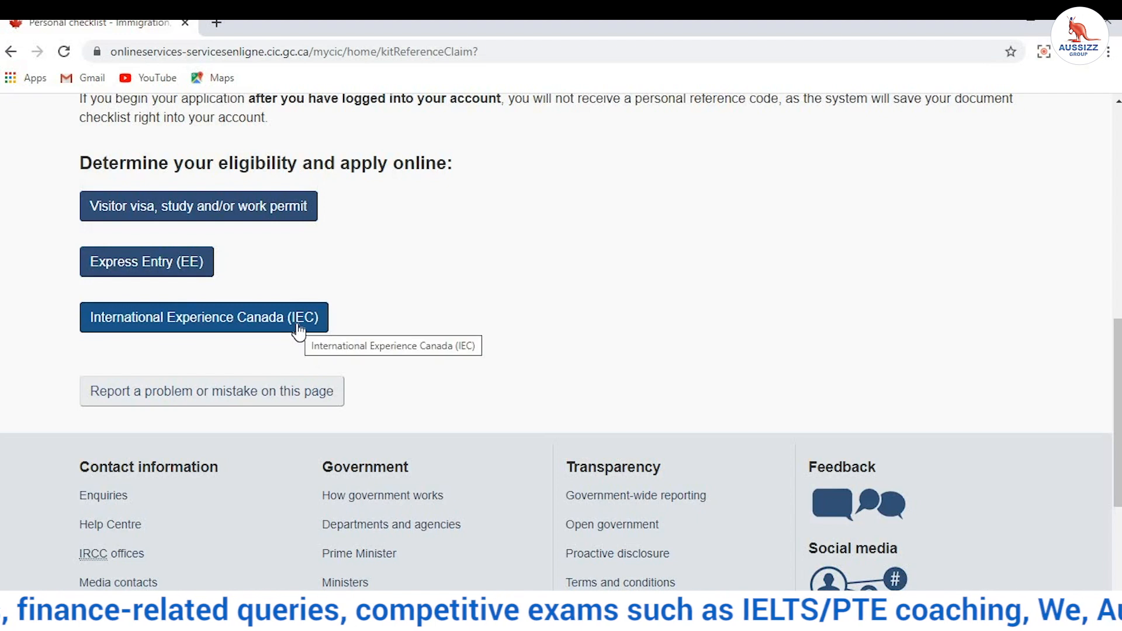
pyautogui.scroll(3, 298, 331)
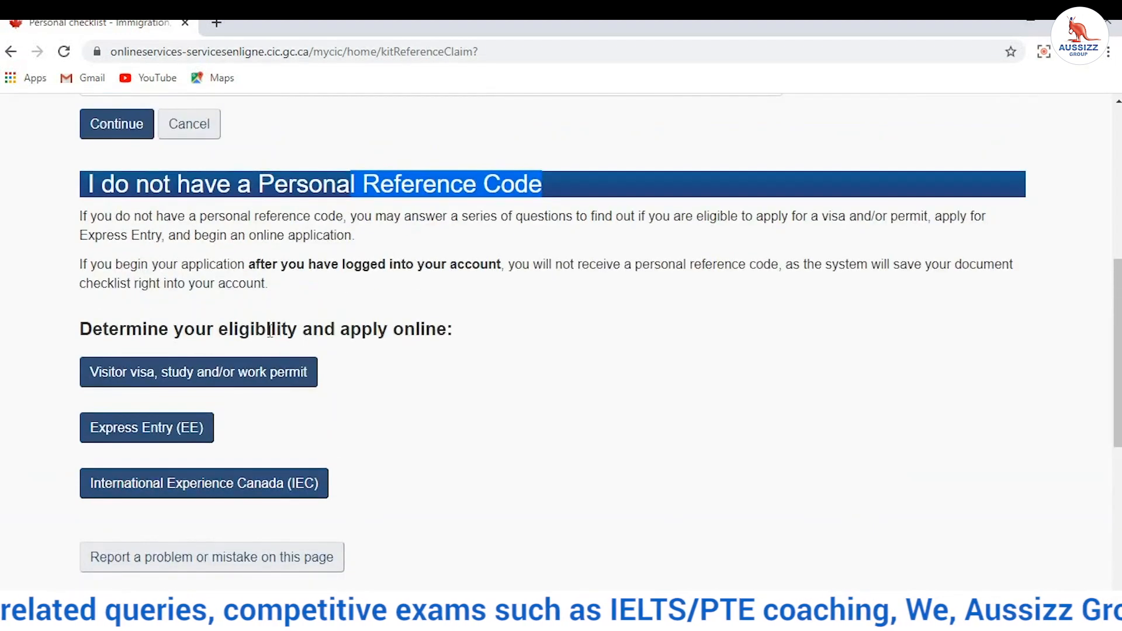
pyautogui.click(242, 385)
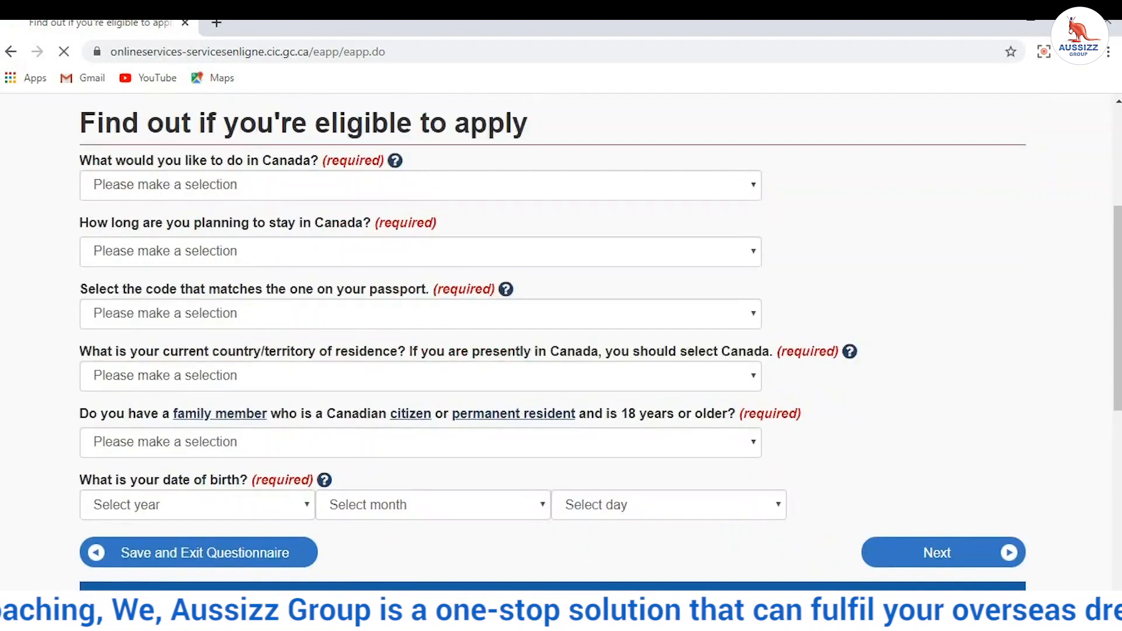
# Step: Answer Study as the purpose and 'Temporarily - more than 6 months' as the length of stay
pyautogui.moveTo(74, 295); pyautogui.dragTo(541, 316)
pyautogui.click(588, 280)
pyautogui.scroll(-1, 306, 243)
pyautogui.scroll(-1, 307, 243)
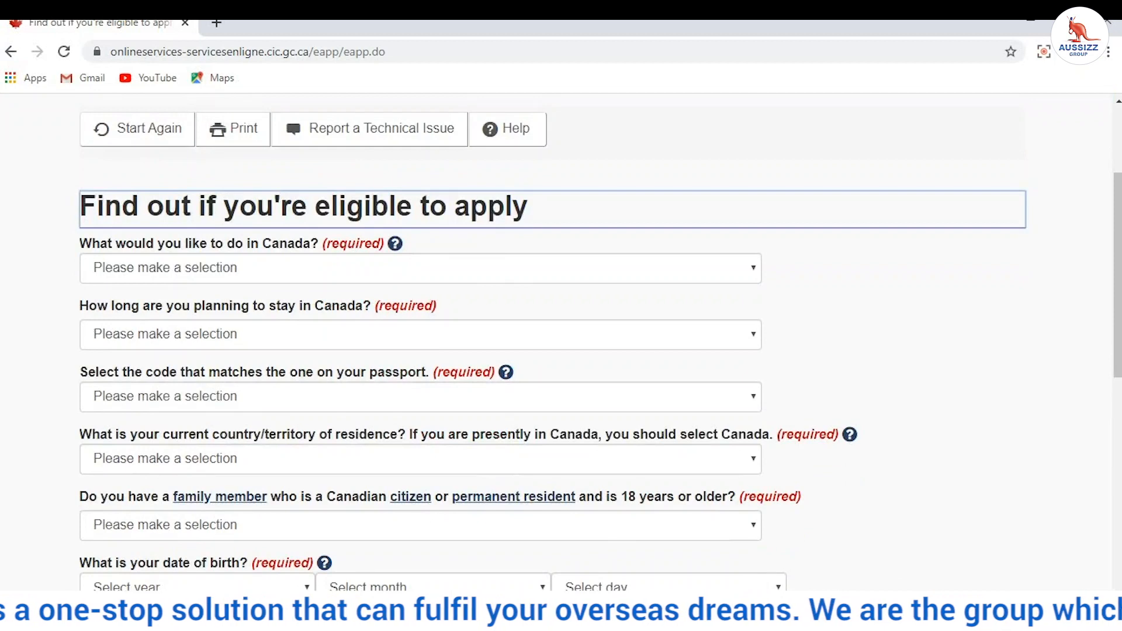
pyautogui.click(161, 270)
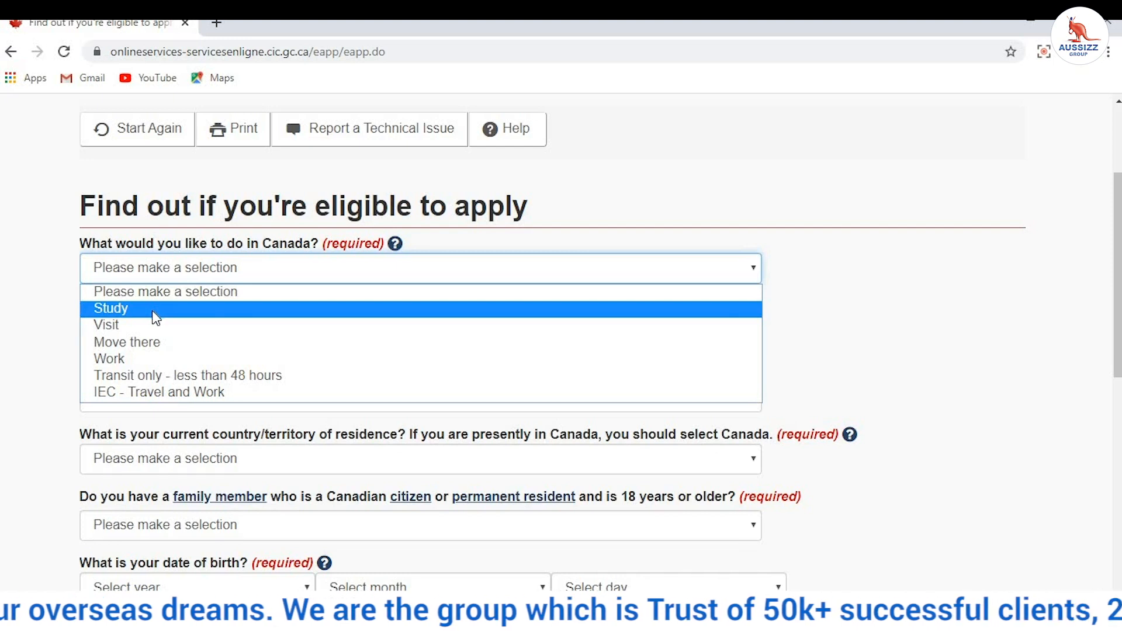
pyautogui.click(152, 309)
pyautogui.click(155, 335)
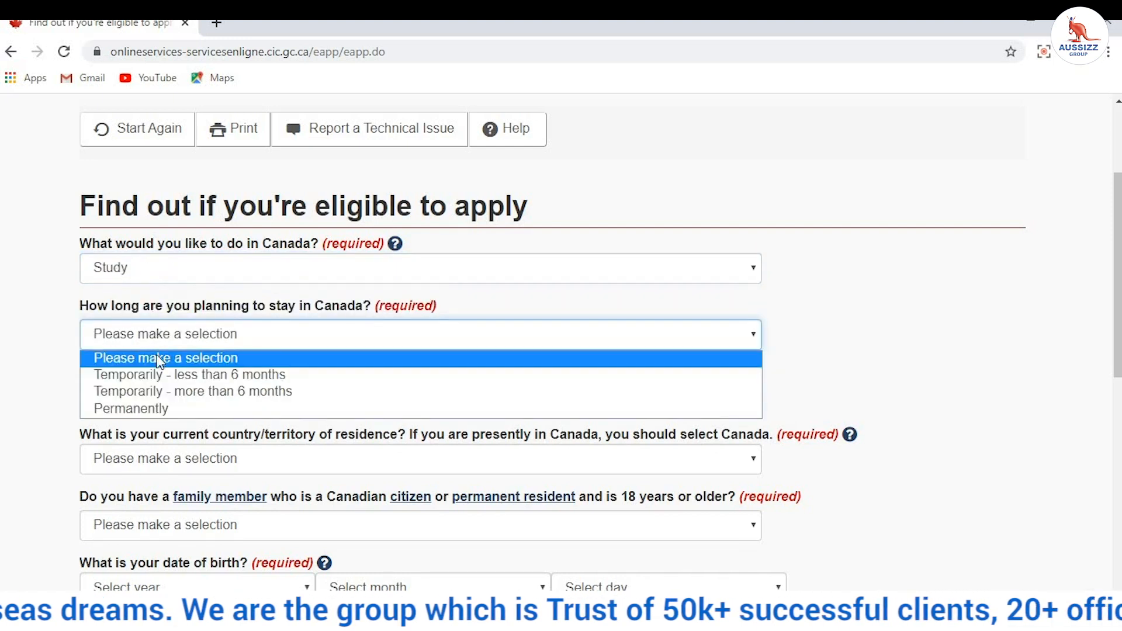
pyautogui.click(172, 390)
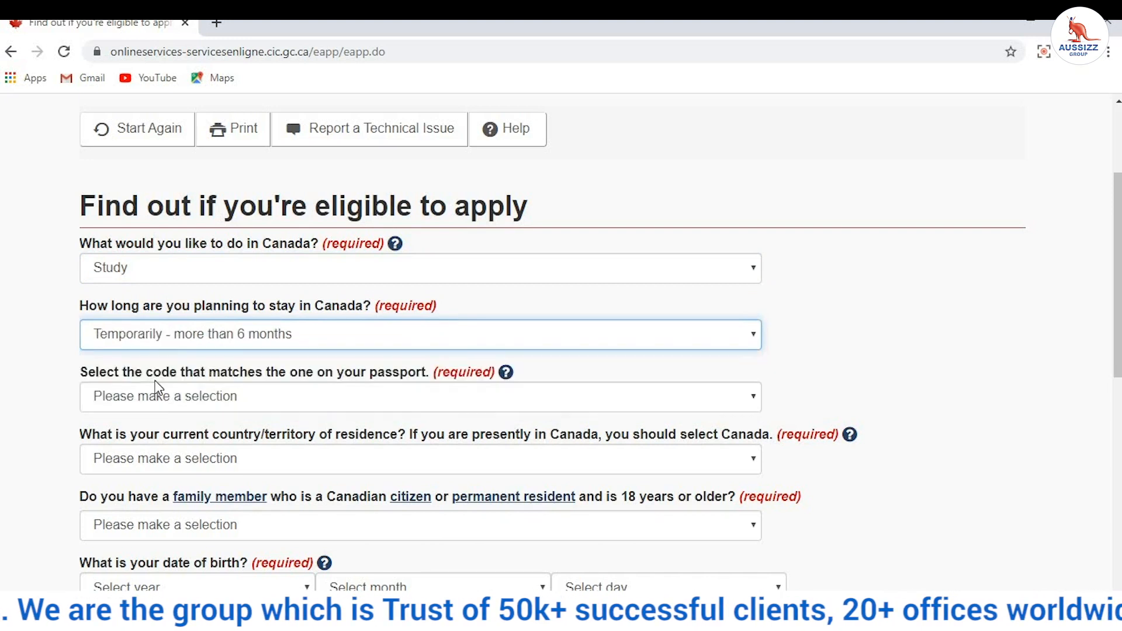
# Step: Set the passport code to IND (India) and the country of residence to India
pyautogui.click(125, 398)
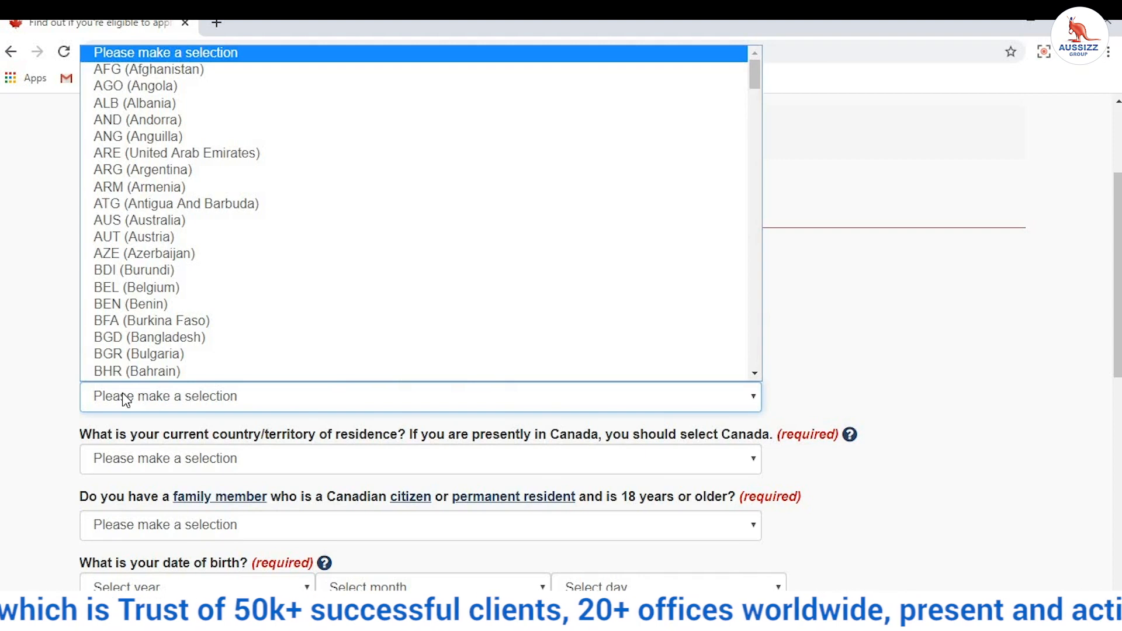
pyautogui.write('ind')
pyautogui.press('Return')
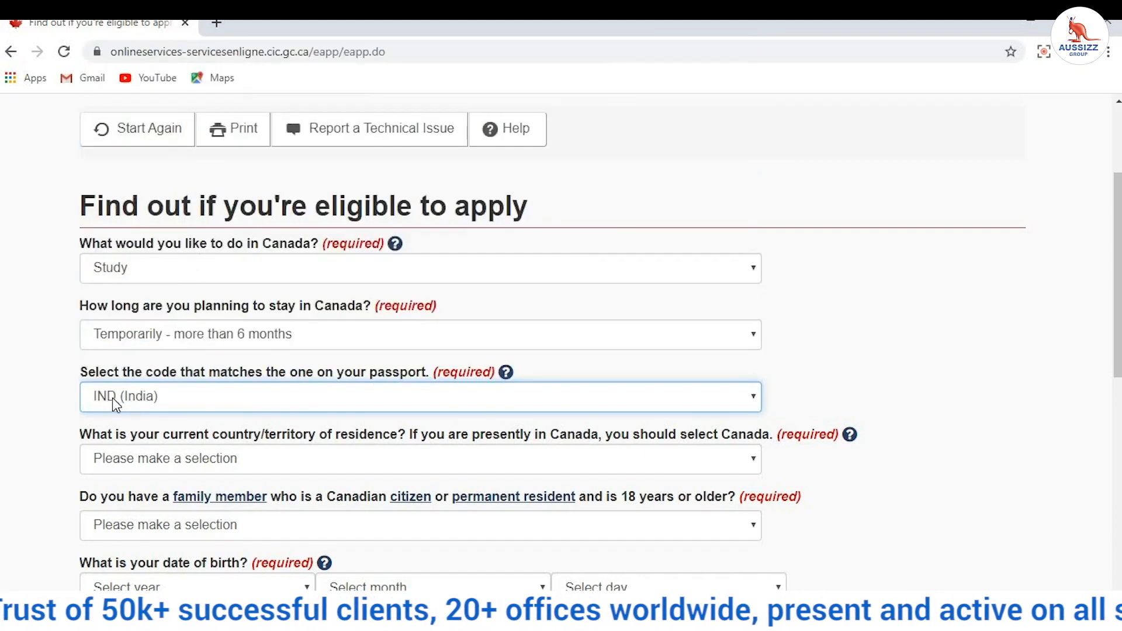
pyautogui.scroll(-3, 112, 397)
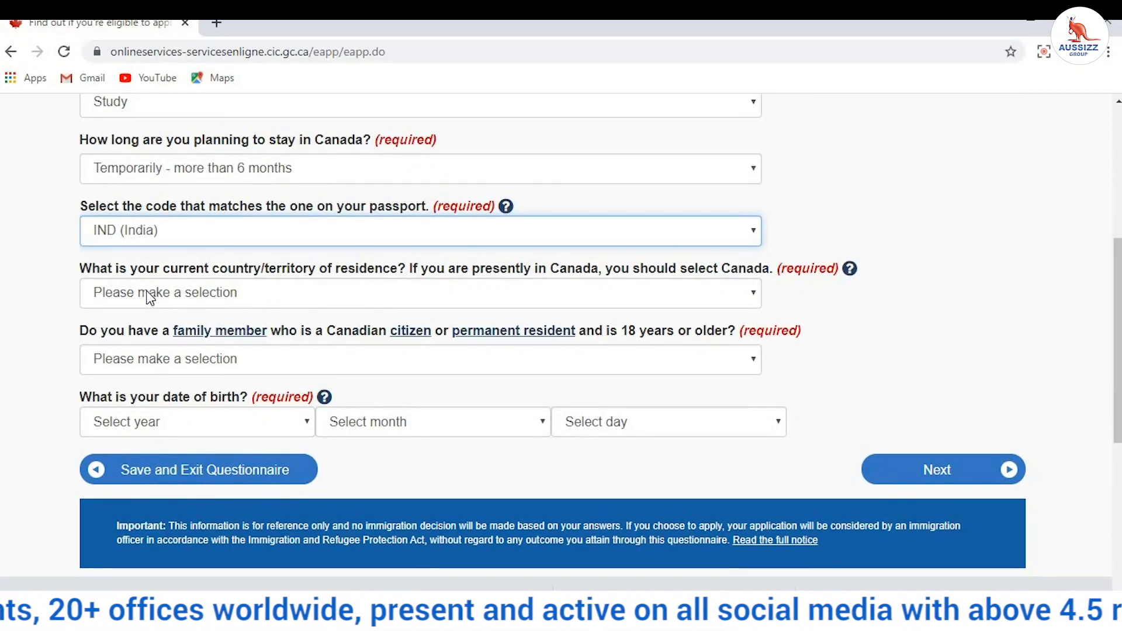
pyautogui.click(150, 299)
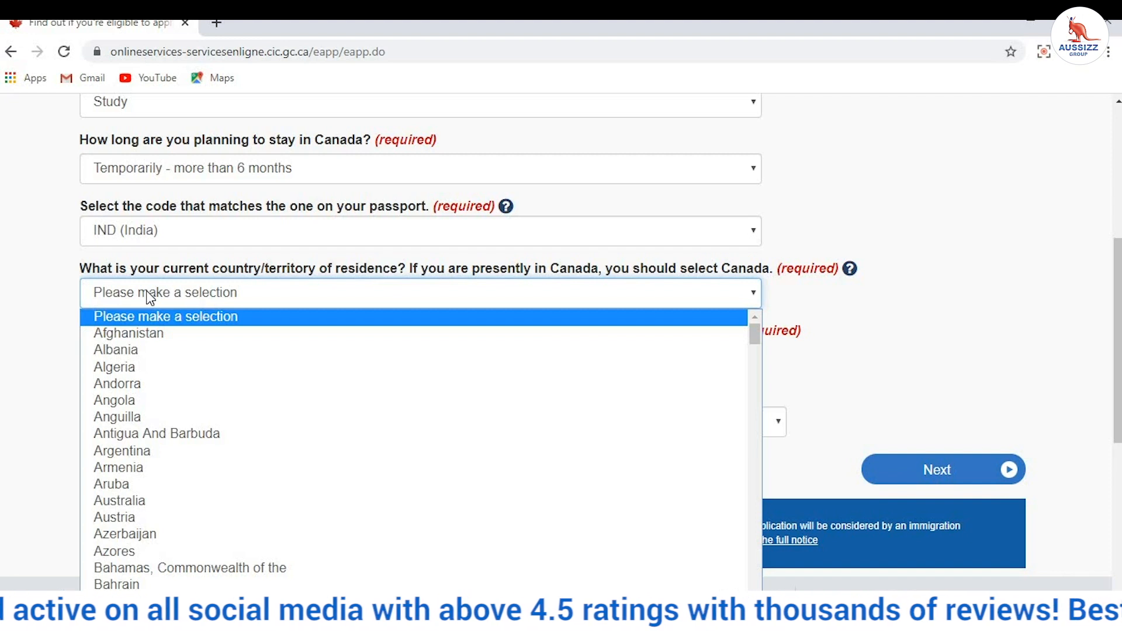
pyautogui.write('india')
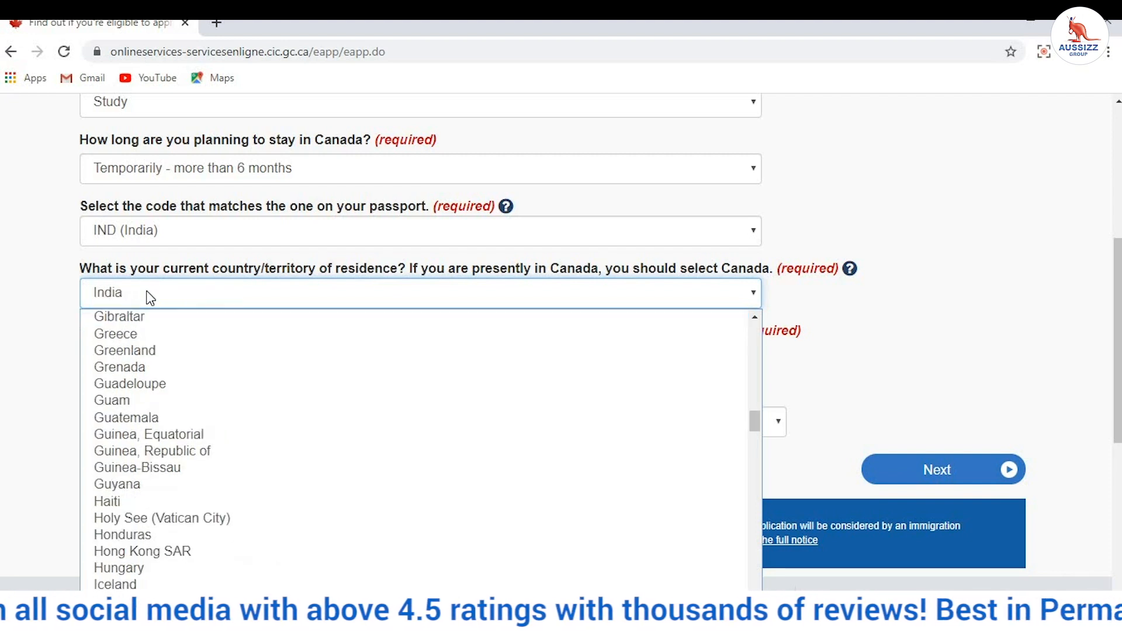
pyautogui.press('Return')
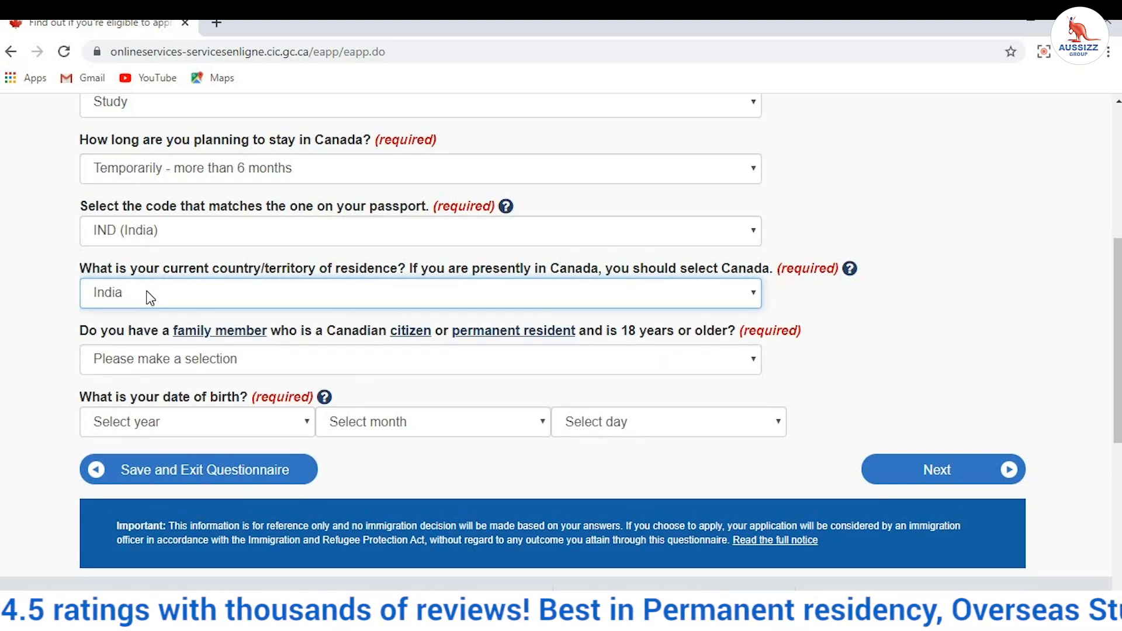
# Step: Answer No to family member in Canada, set birth date 1980, January, 01, and continue
pyautogui.click(168, 367)
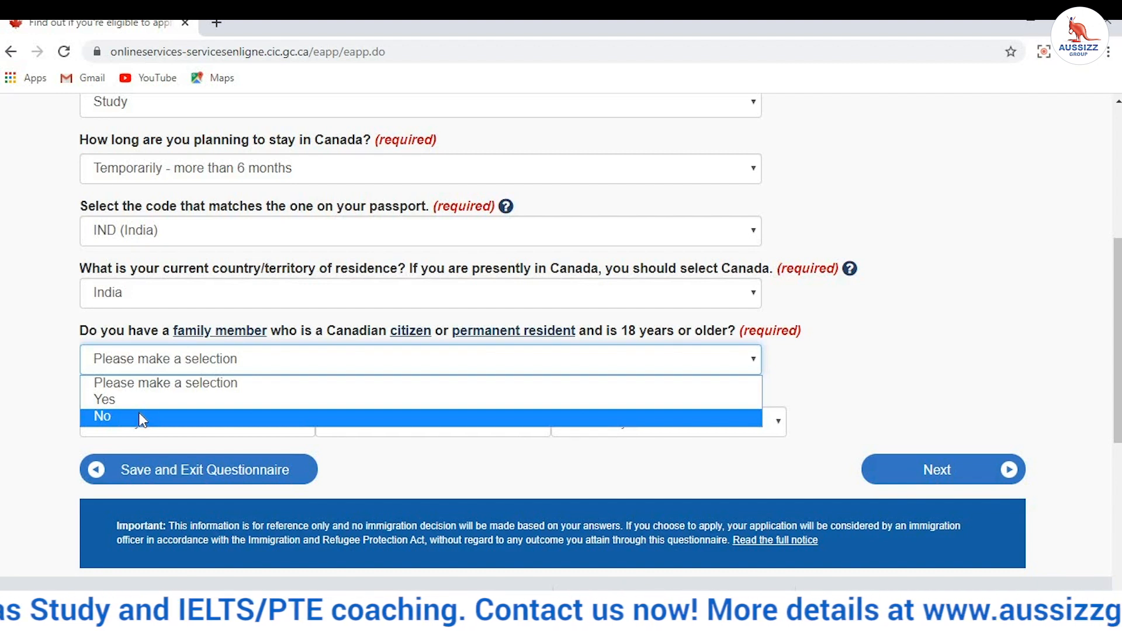
pyautogui.click(141, 417)
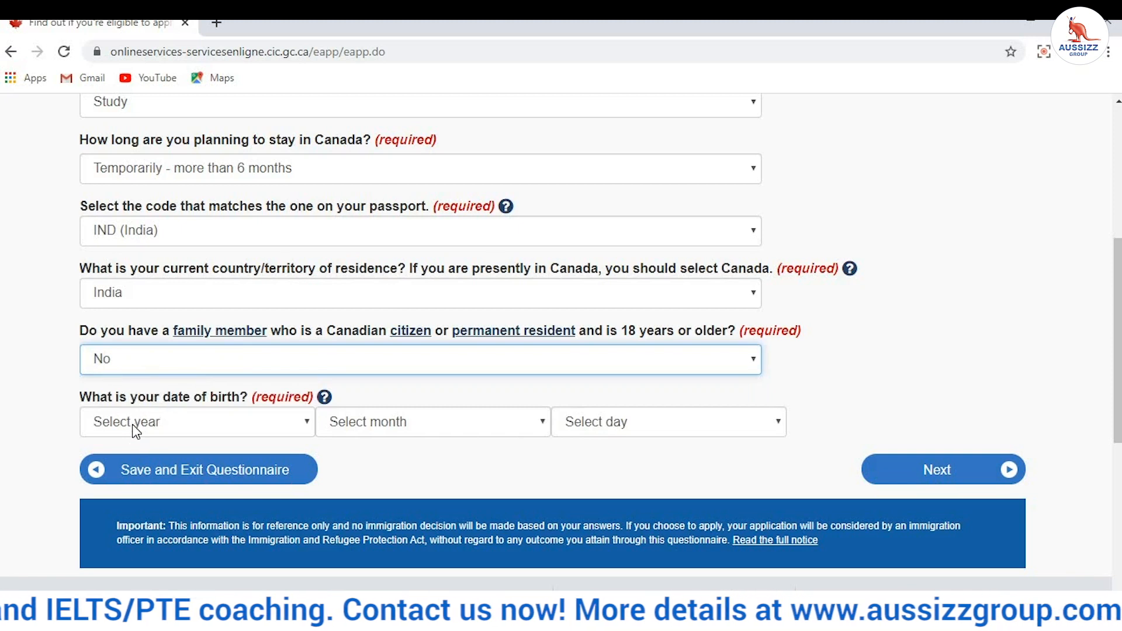
pyautogui.click(136, 423)
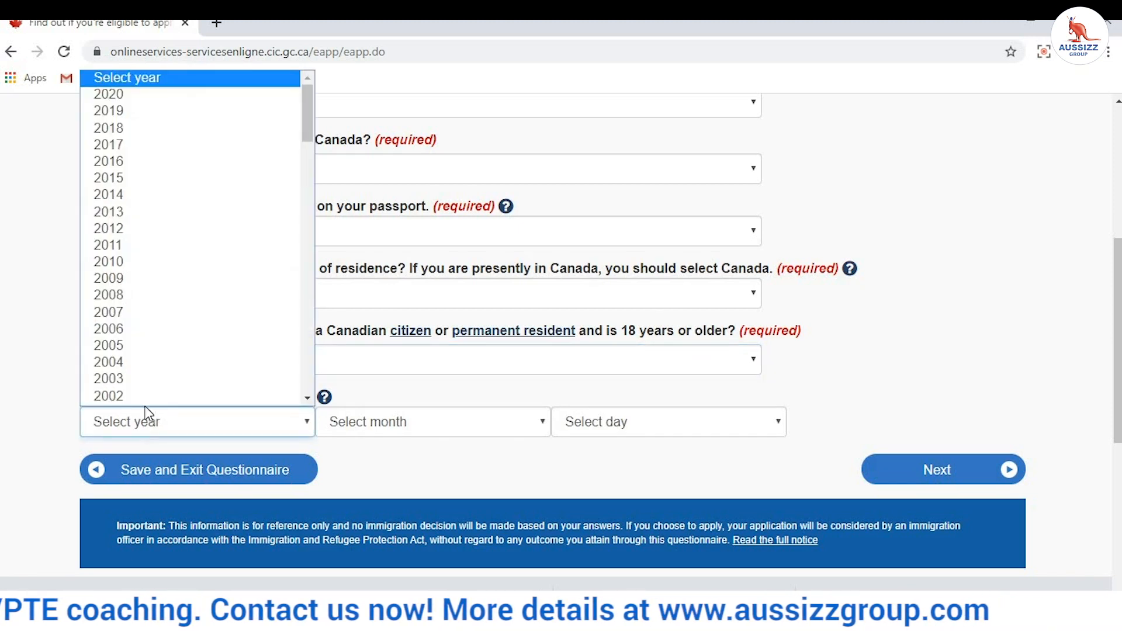
pyautogui.scroll(-15, 121, 207)
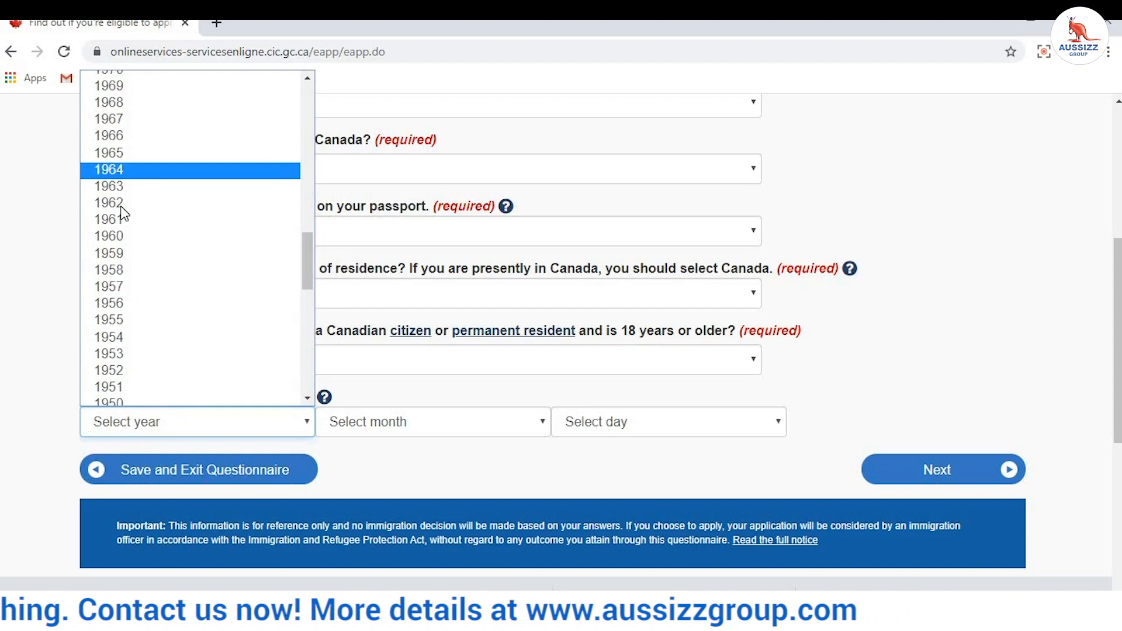
pyautogui.write('1980')
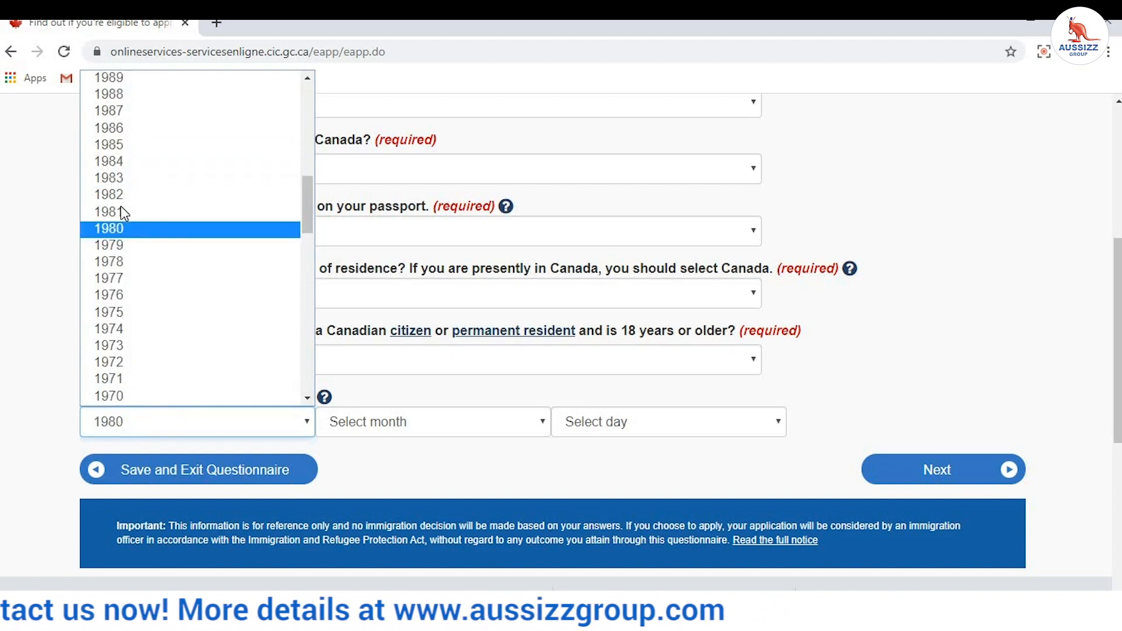
pyautogui.press('Return')
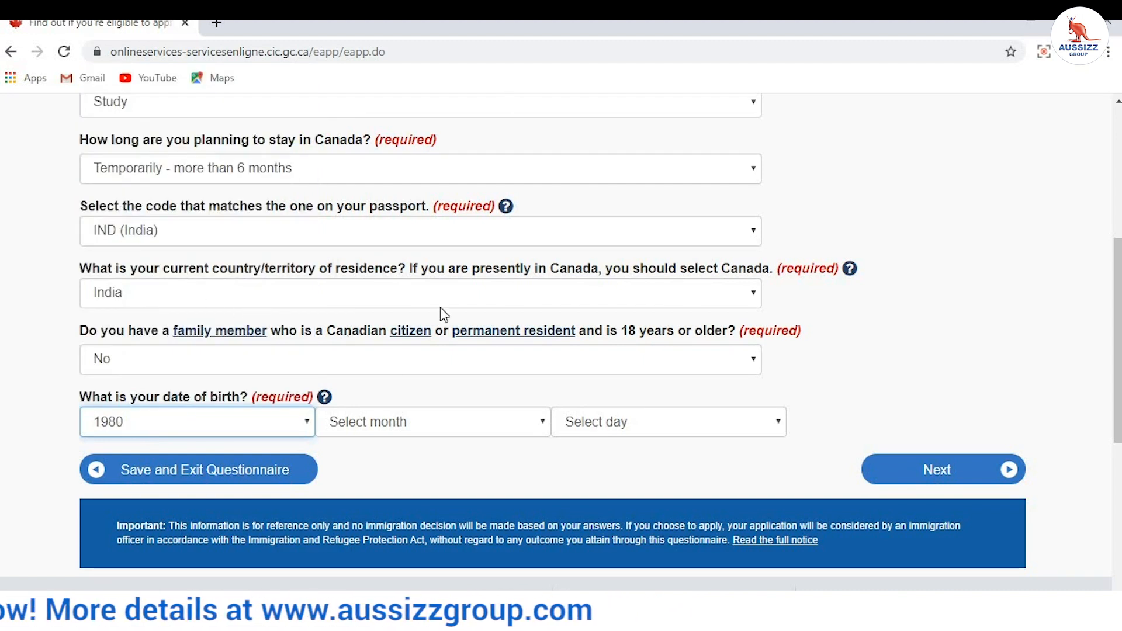
pyautogui.click(428, 418)
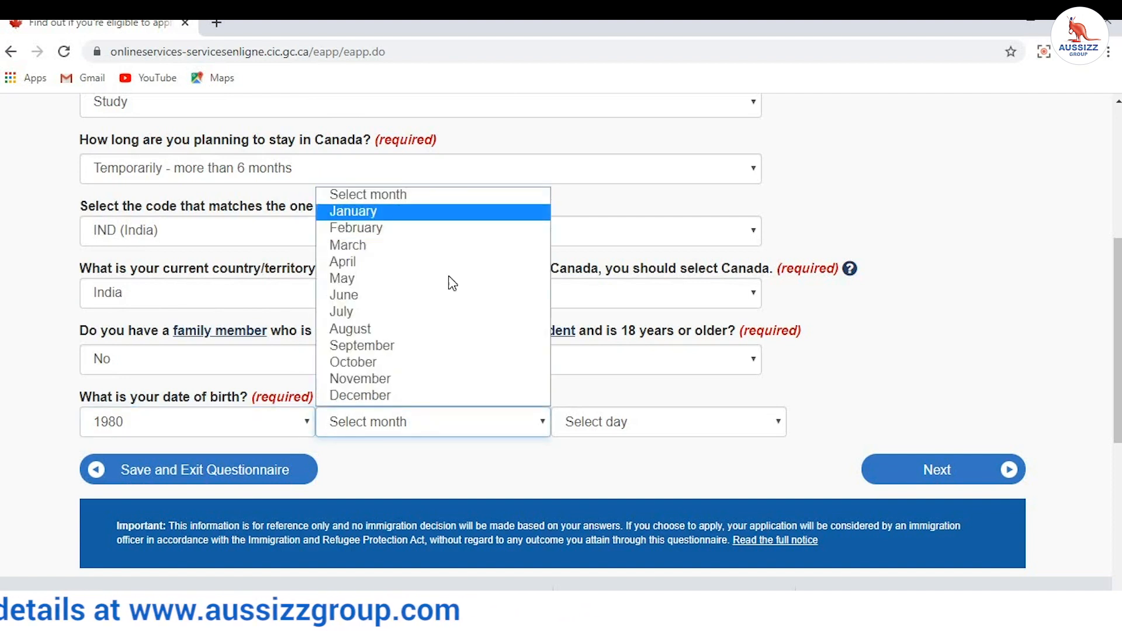
pyautogui.press('Return')
pyautogui.click(627, 426)
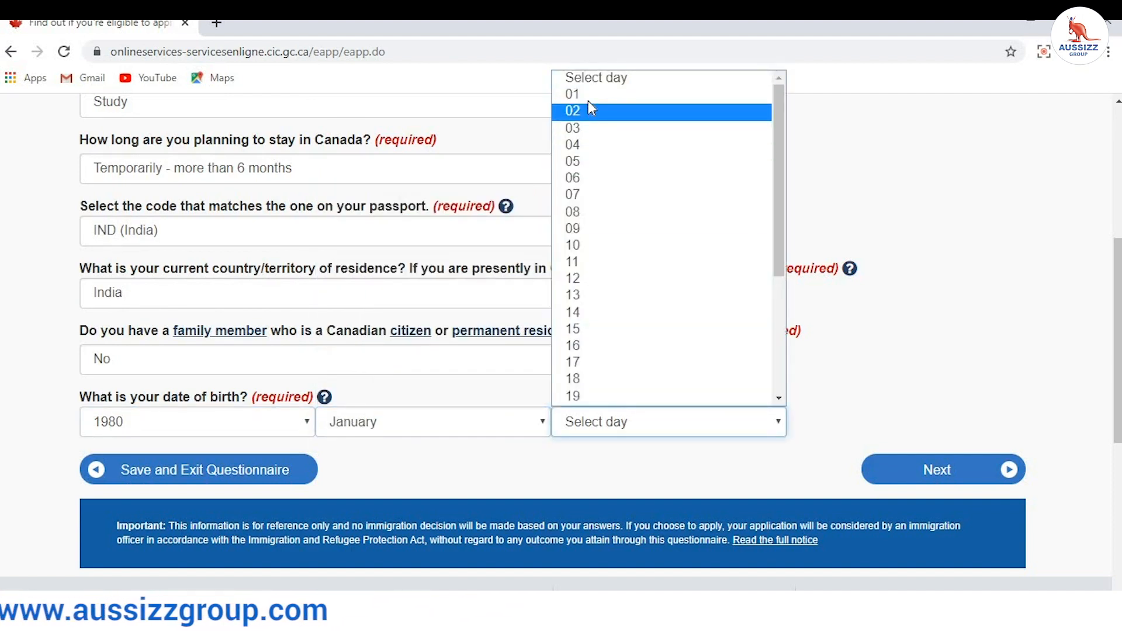
pyautogui.click(588, 97)
pyautogui.click(943, 469)
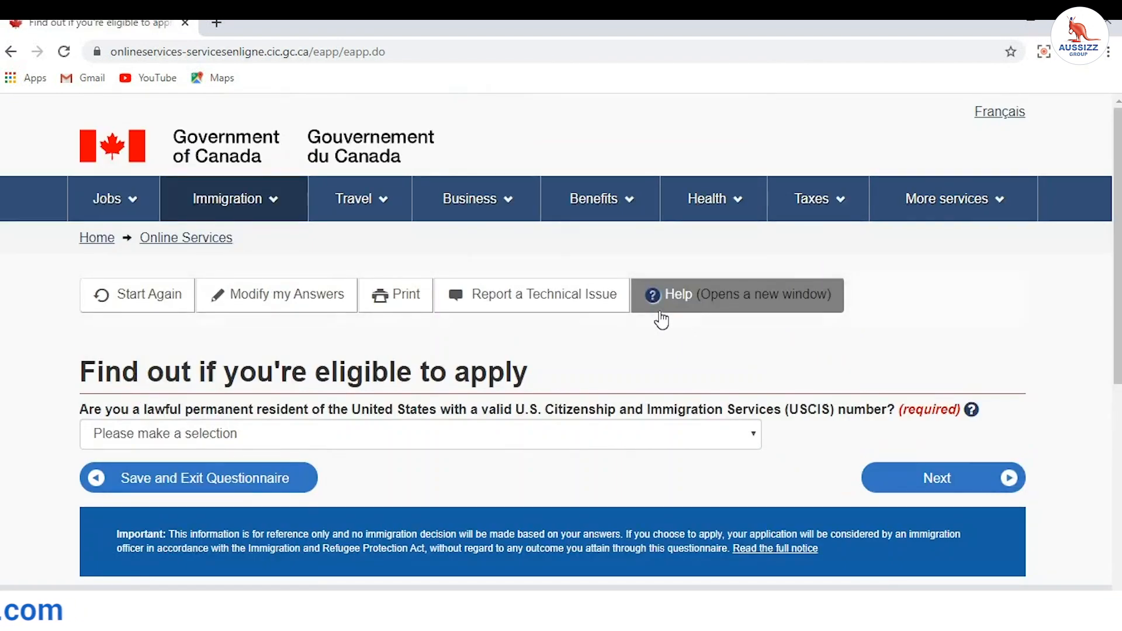
# Step: Answer No to the US permanent resident question and continue
pyautogui.scroll(-3, 659, 318)
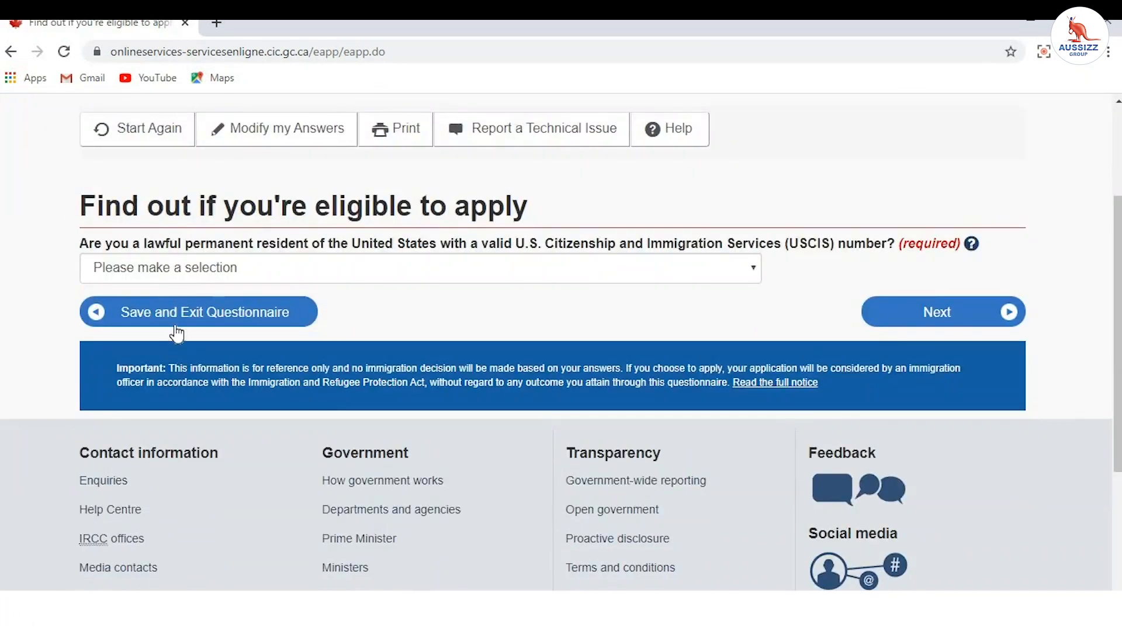
pyautogui.click(198, 268)
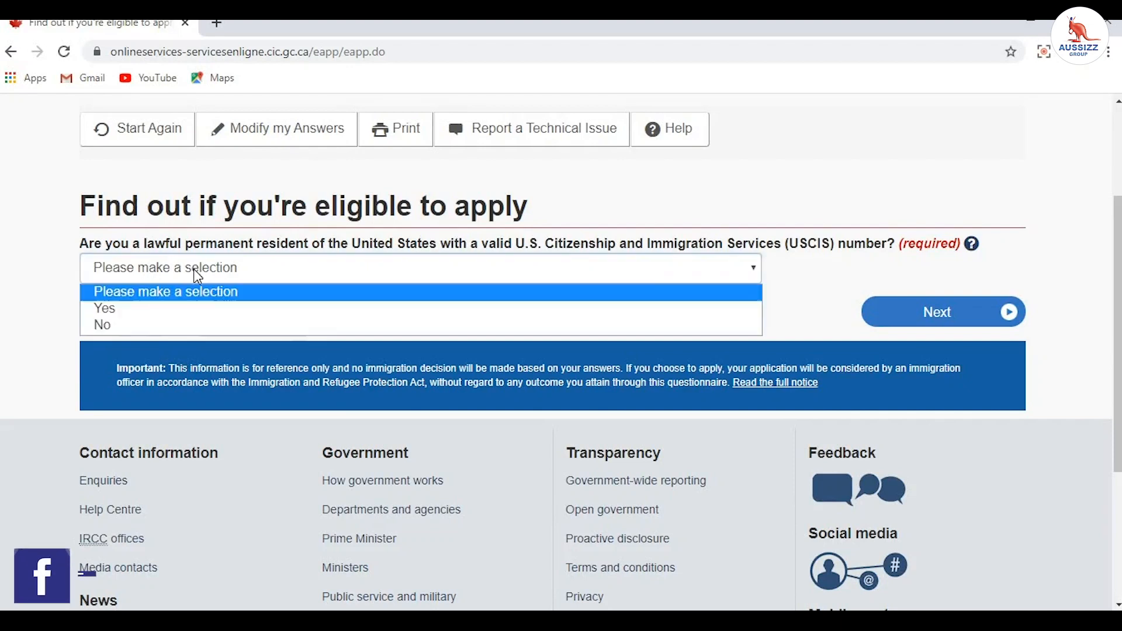
pyautogui.click(185, 326)
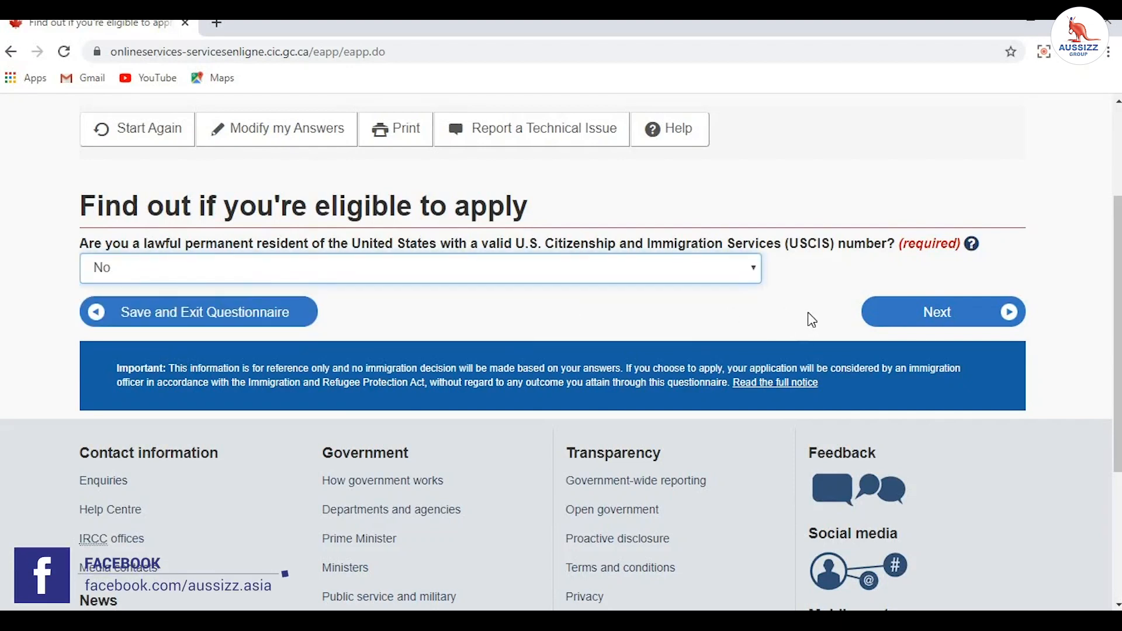
pyautogui.click(915, 325)
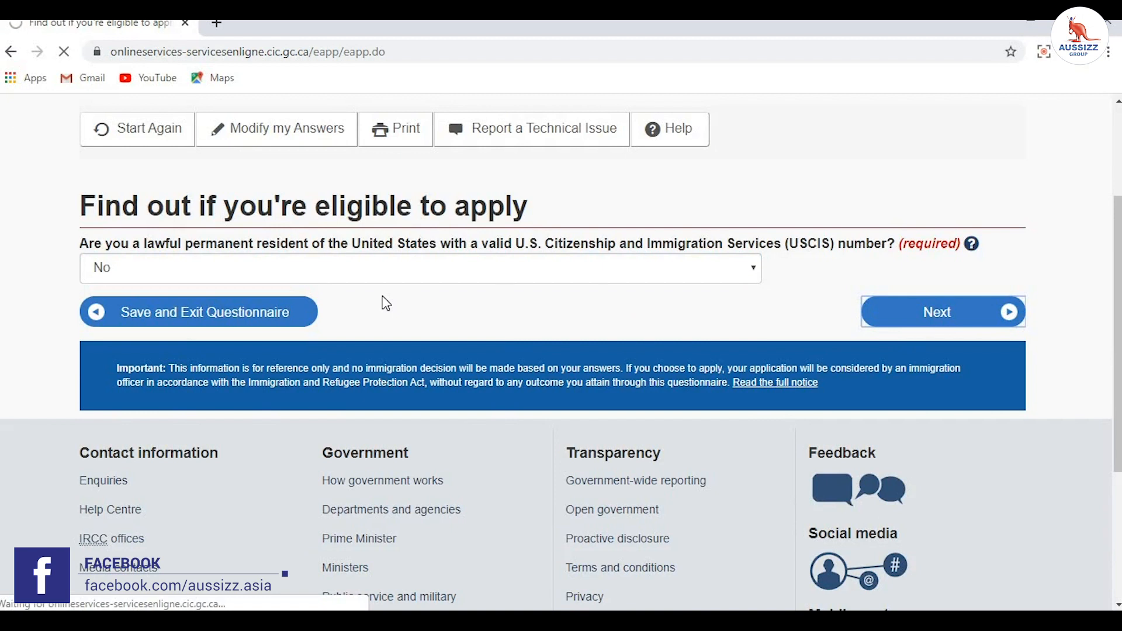
# Step: Answer Yes to acceptance at a designated learning institution and continue
pyautogui.scroll(-3, 68, 200)
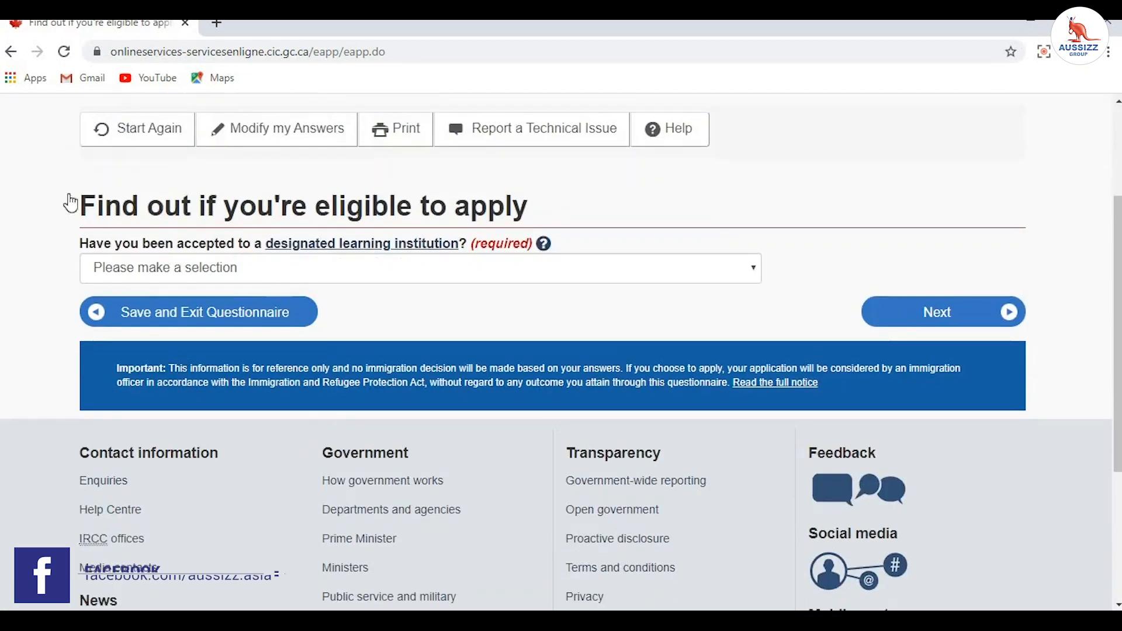
pyautogui.click(133, 276)
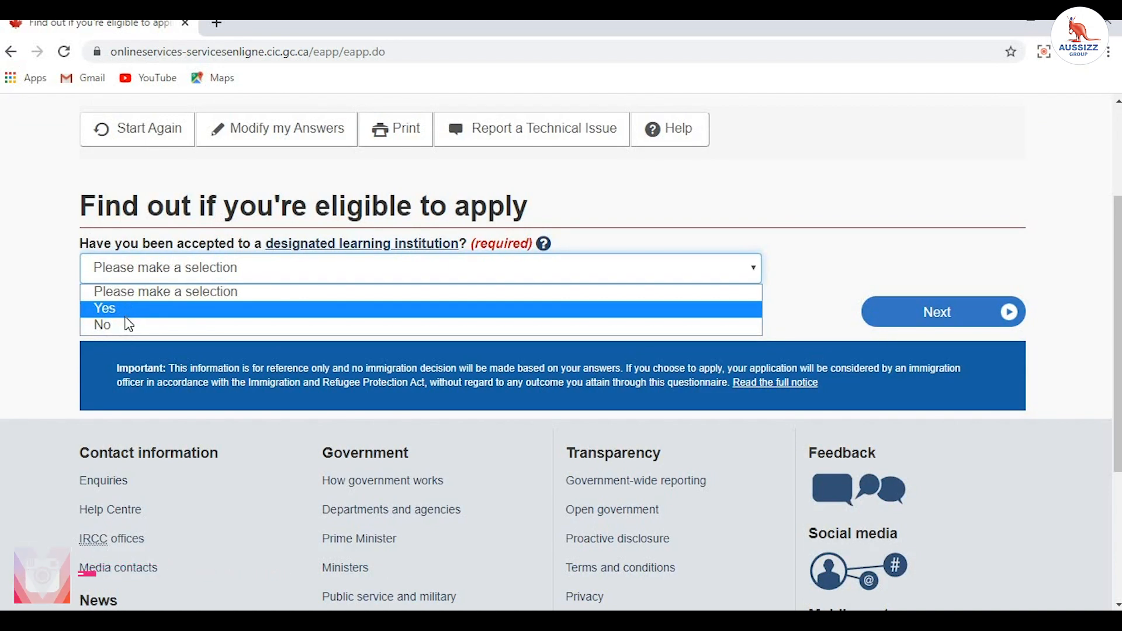
pyautogui.click(134, 311)
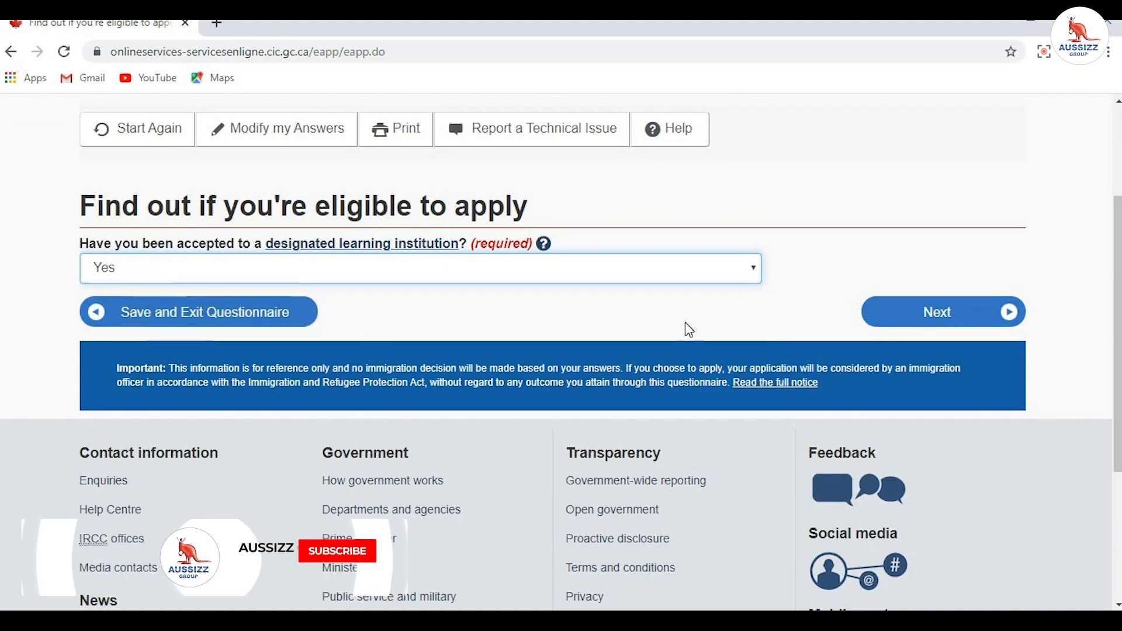
pyautogui.click(947, 317)
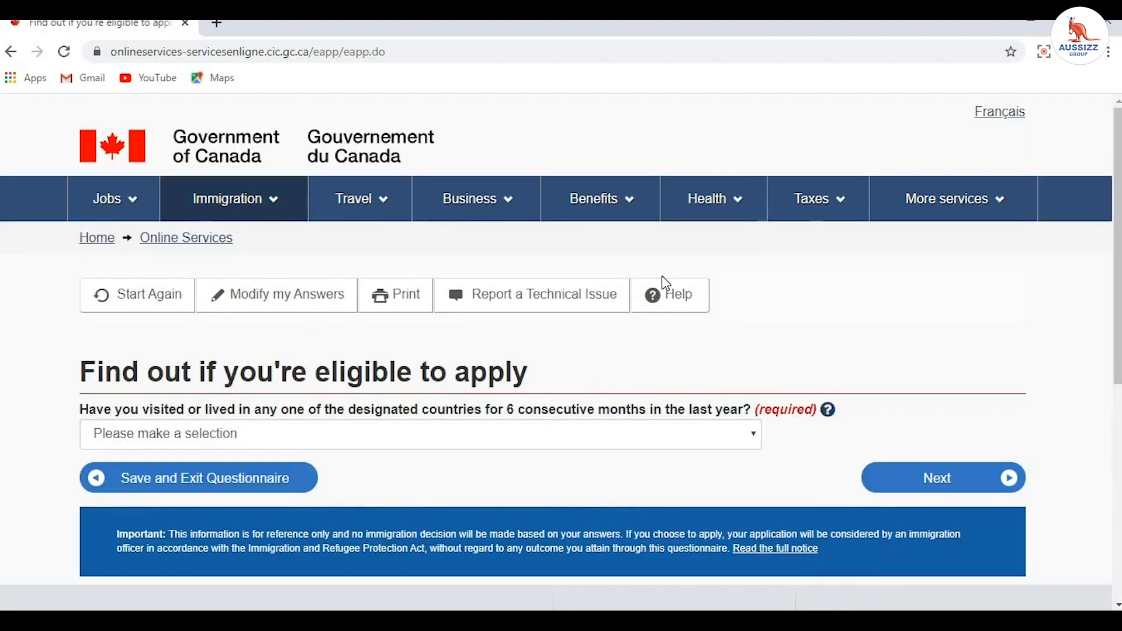
# Step: Answer No to having lived in a designated country and continue
pyautogui.scroll(-1, 526, 287)
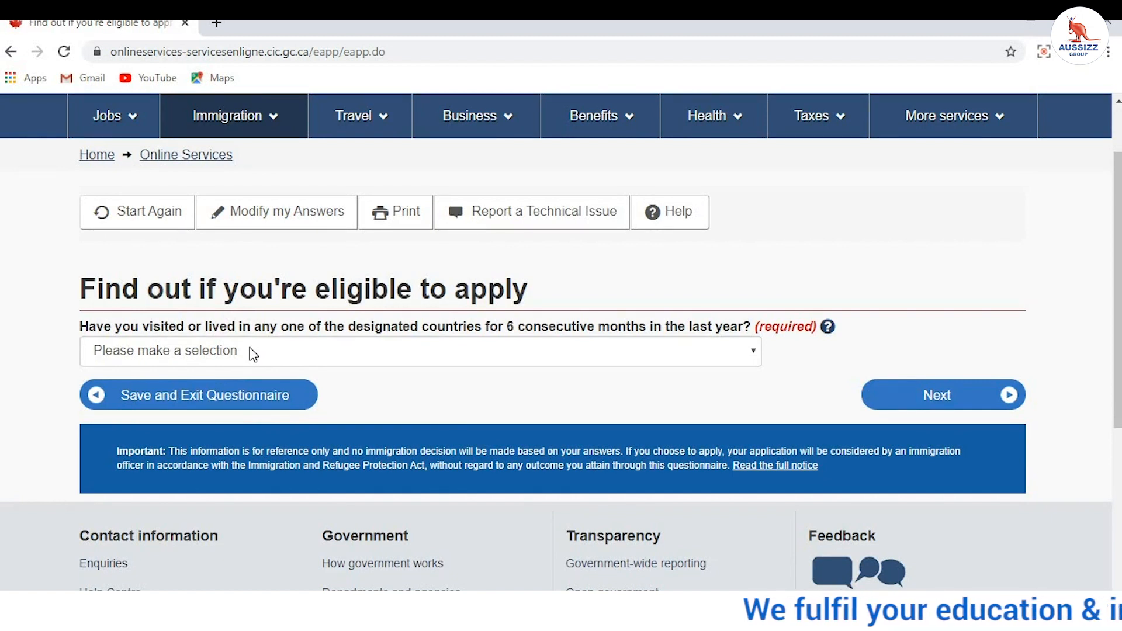
pyautogui.click(251, 349)
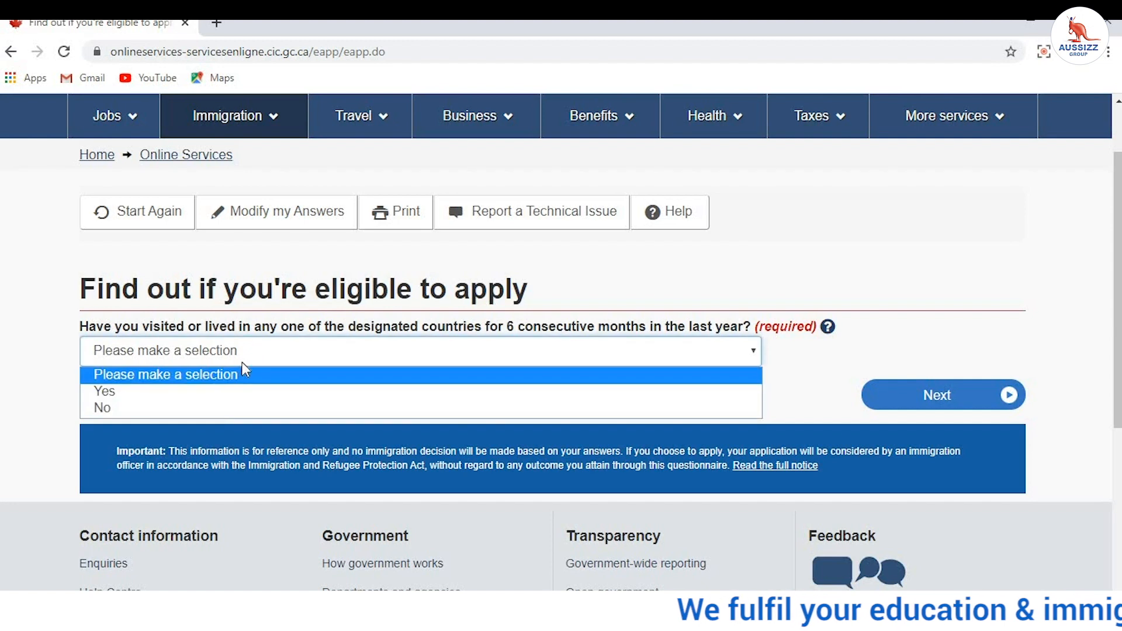
pyautogui.click(218, 409)
pyautogui.click(930, 395)
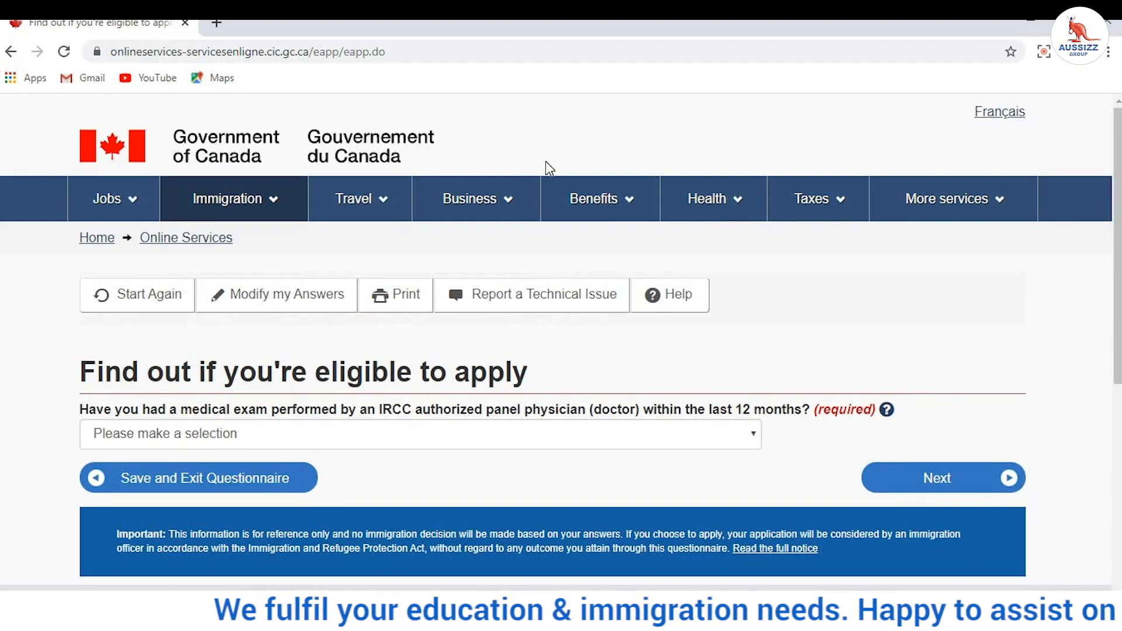
# Step: Answer Yes to a panel-physician medical exam in the last 12 months and submit
pyautogui.click(431, 442)
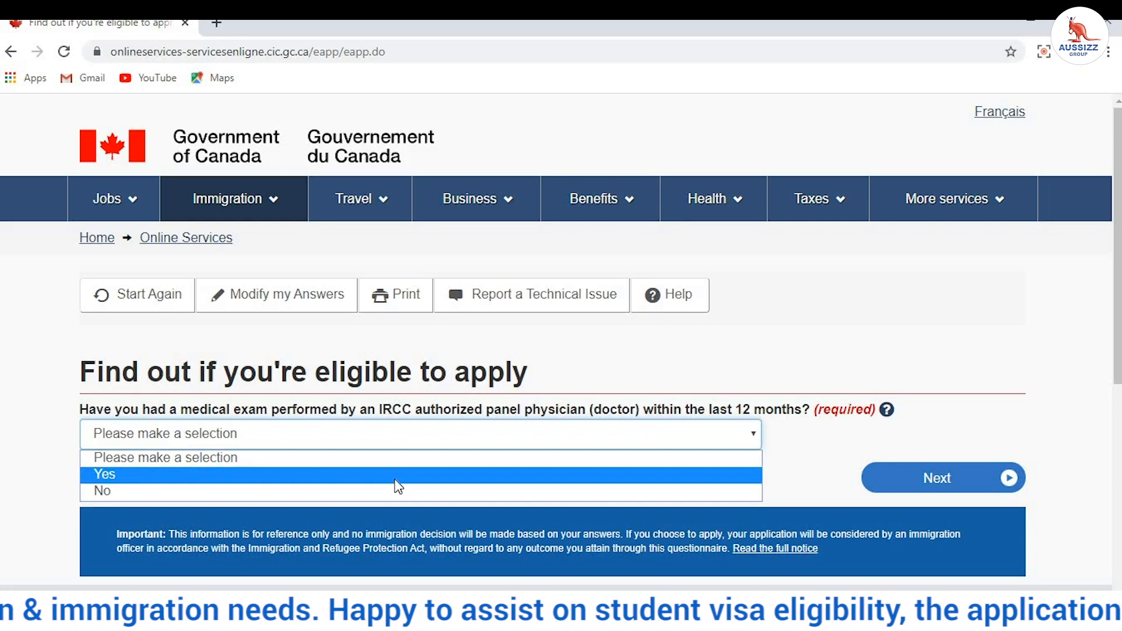
pyautogui.click(398, 474)
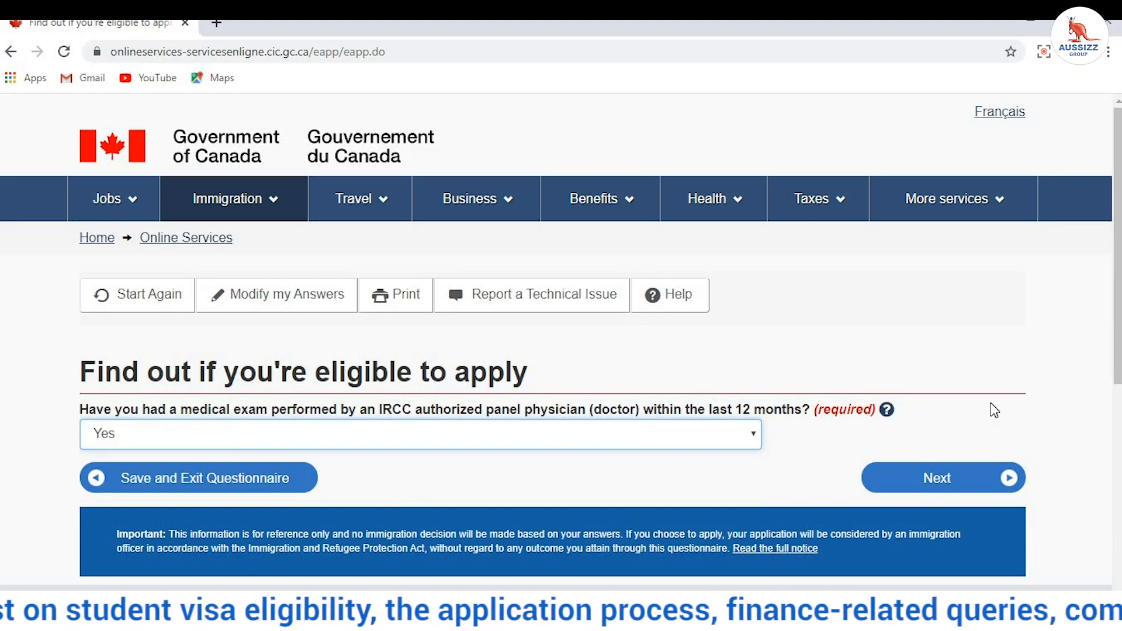
pyautogui.click(972, 479)
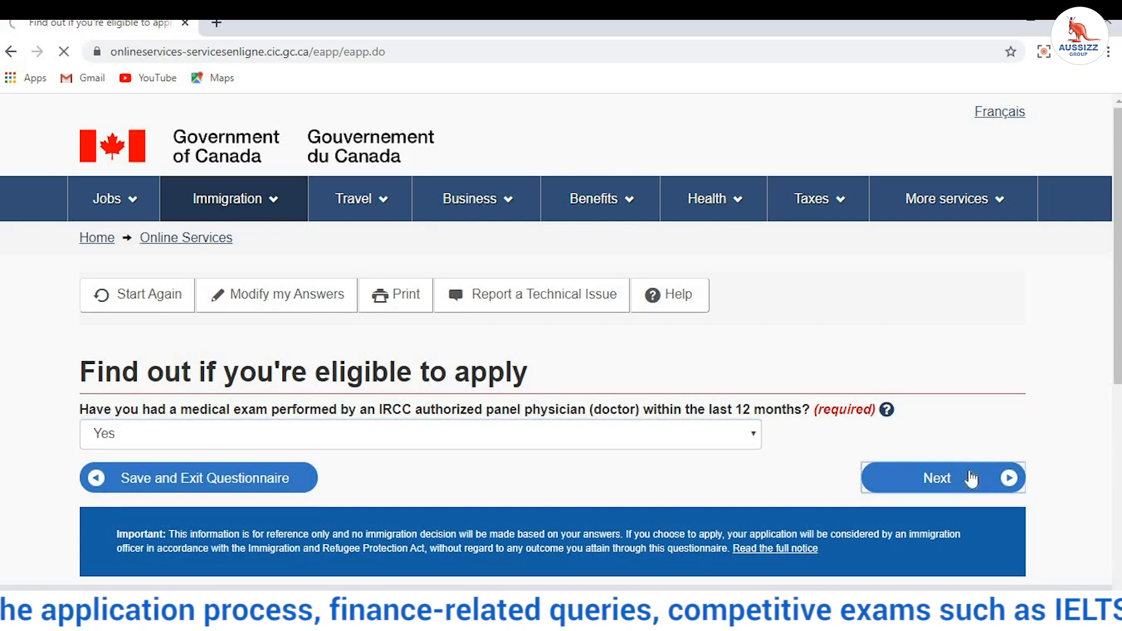
# Step: Answer Yes to the $10,000 GIC, Yes to full first-year tuition, and Yes - IELTS
pyautogui.scroll(-4, 653, 316)
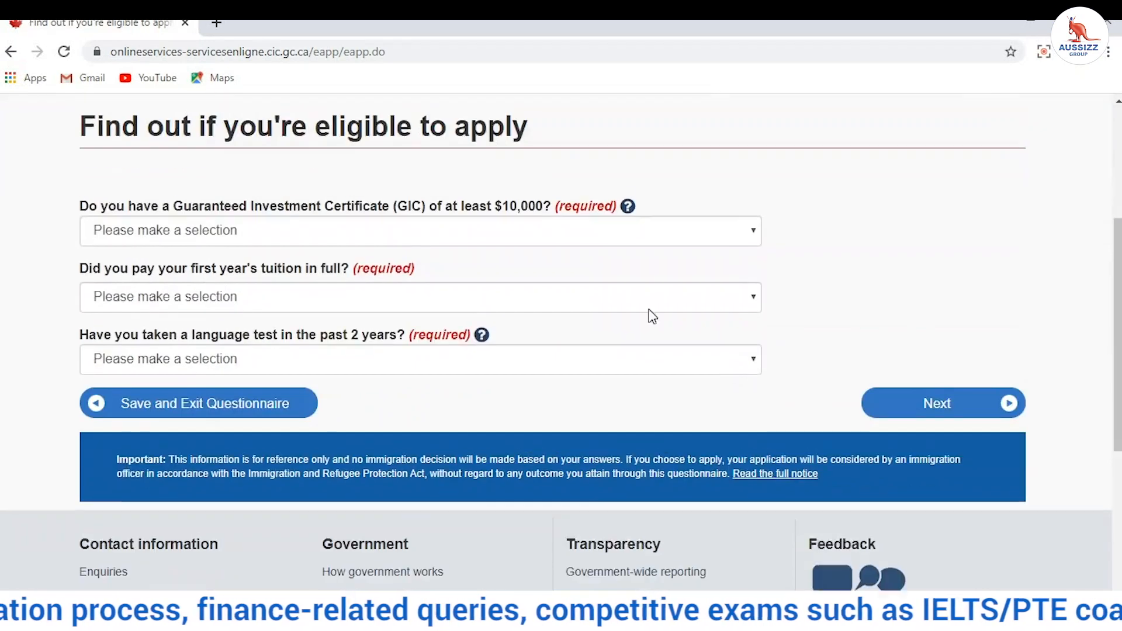
pyautogui.click(203, 228)
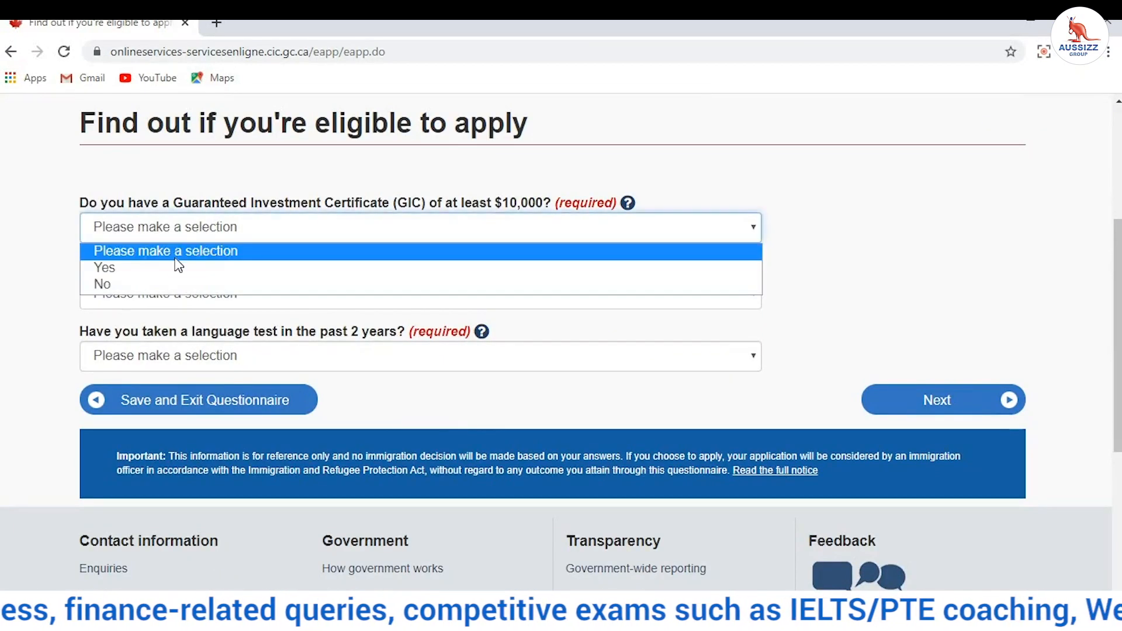
pyautogui.click(173, 268)
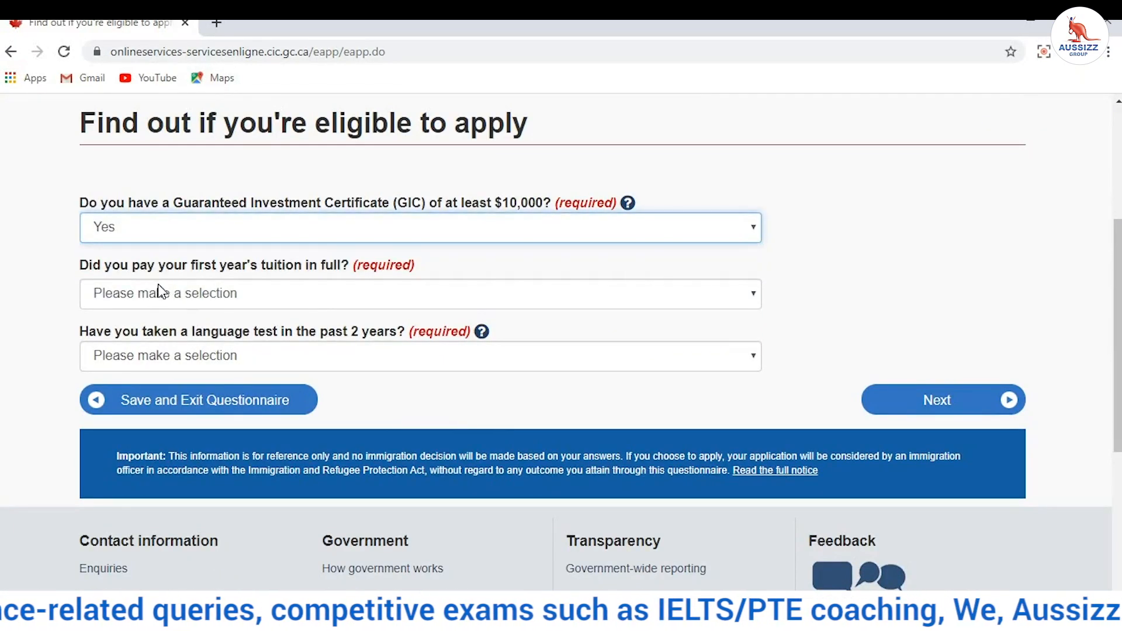
pyautogui.click(159, 294)
pyautogui.click(156, 328)
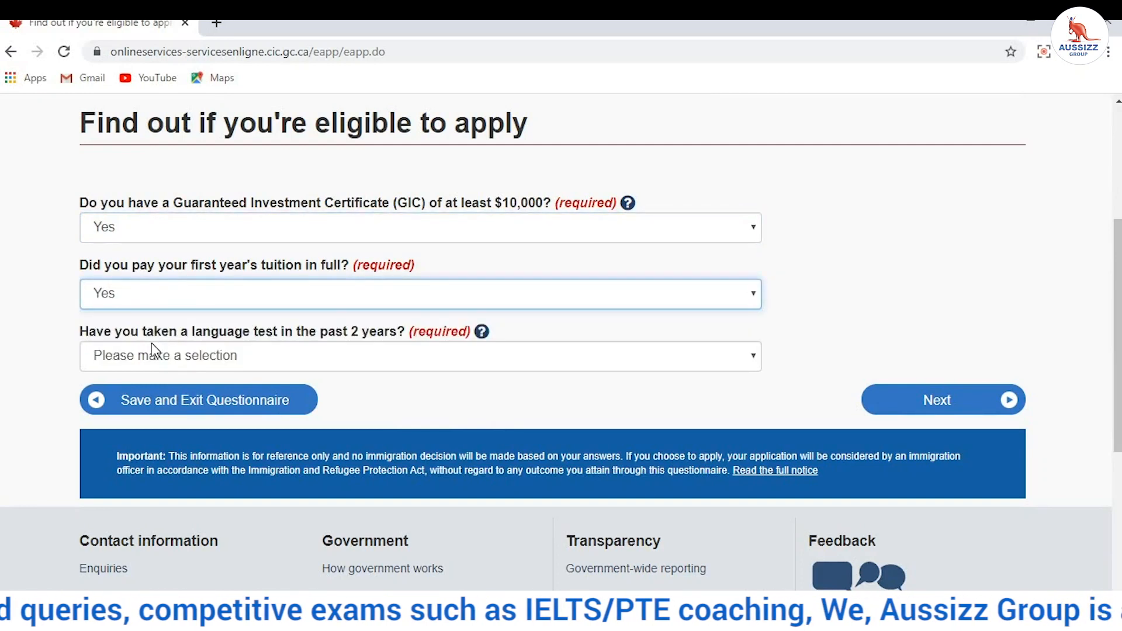
pyautogui.click(138, 351)
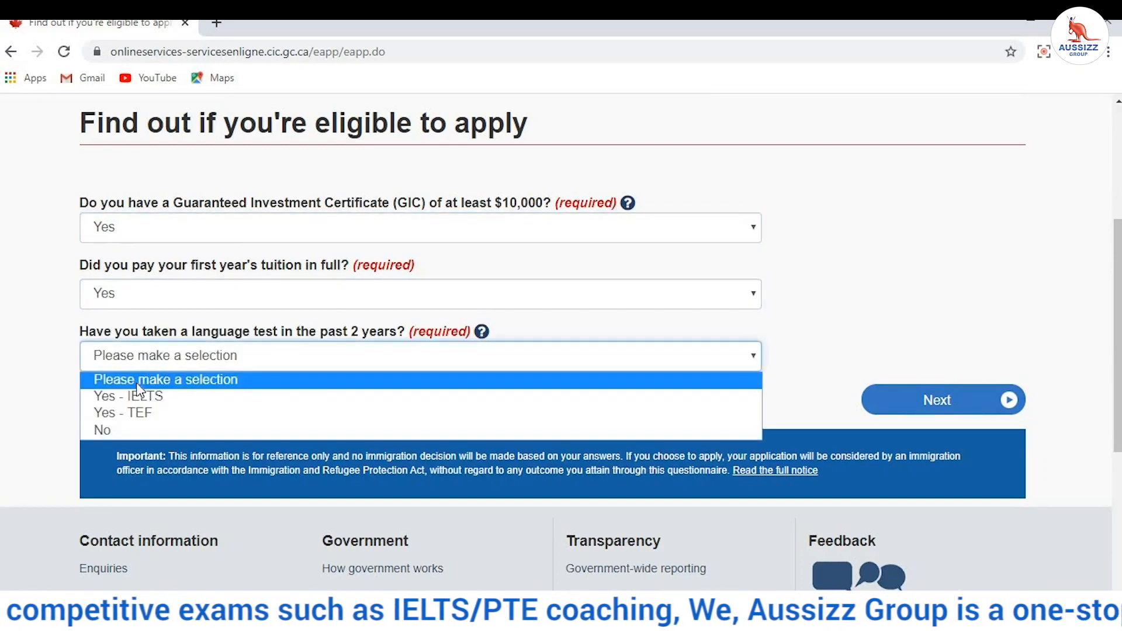
pyautogui.click(145, 394)
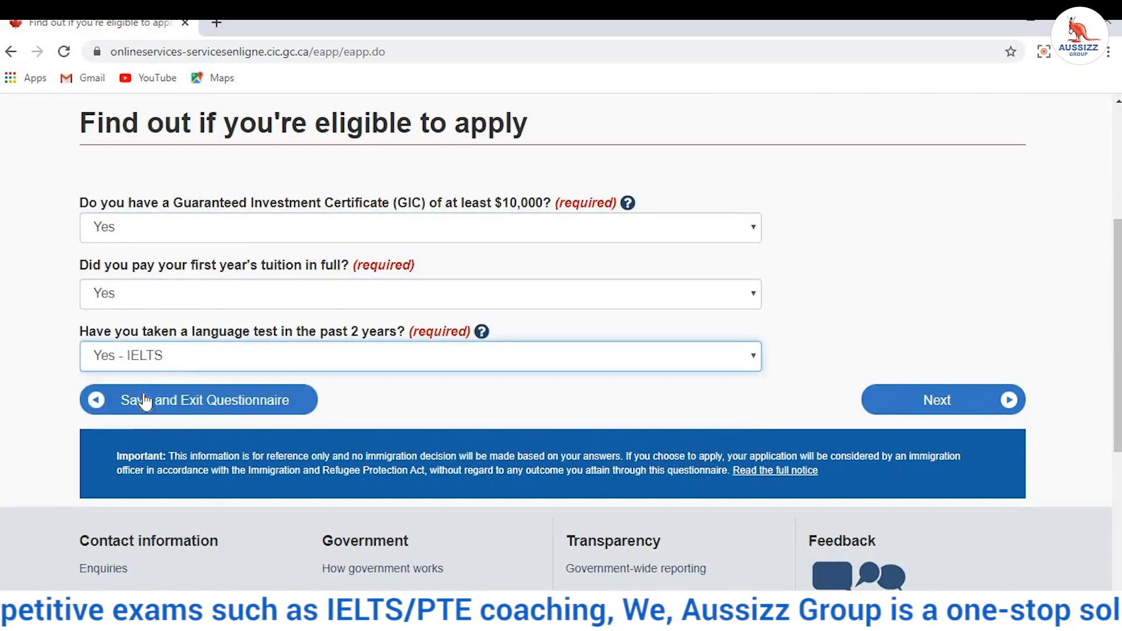
# Step: Highlight the three question labels for emphasis, then clear the highlight
pyautogui.click(78, 201)
pyautogui.moveTo(98, 264); pyautogui.dragTo(457, 344)
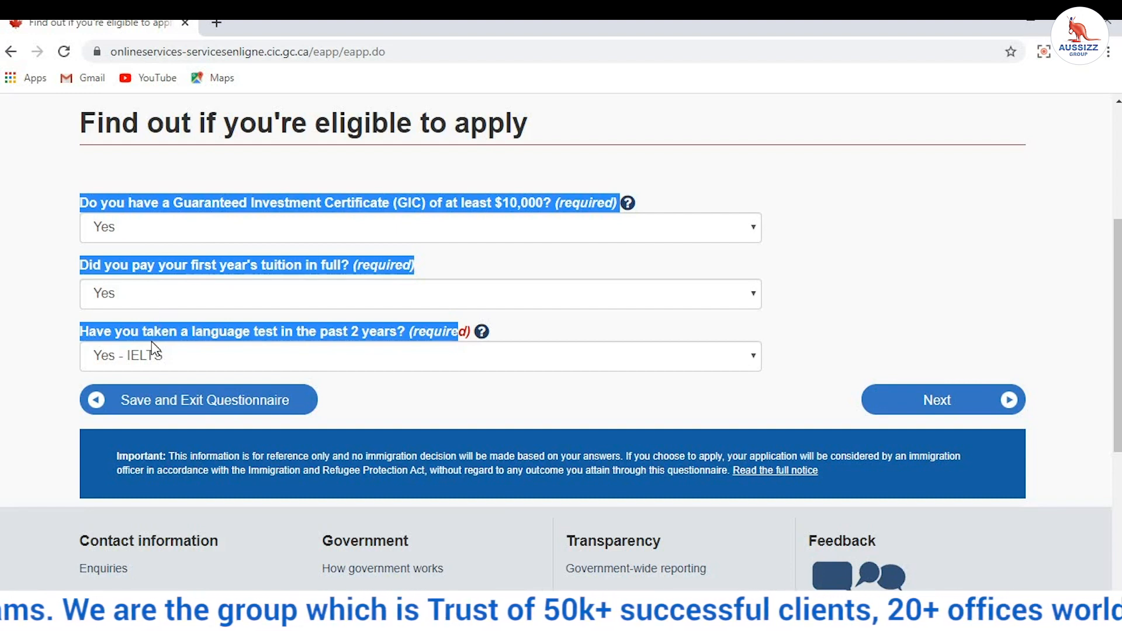
pyautogui.click(61, 318)
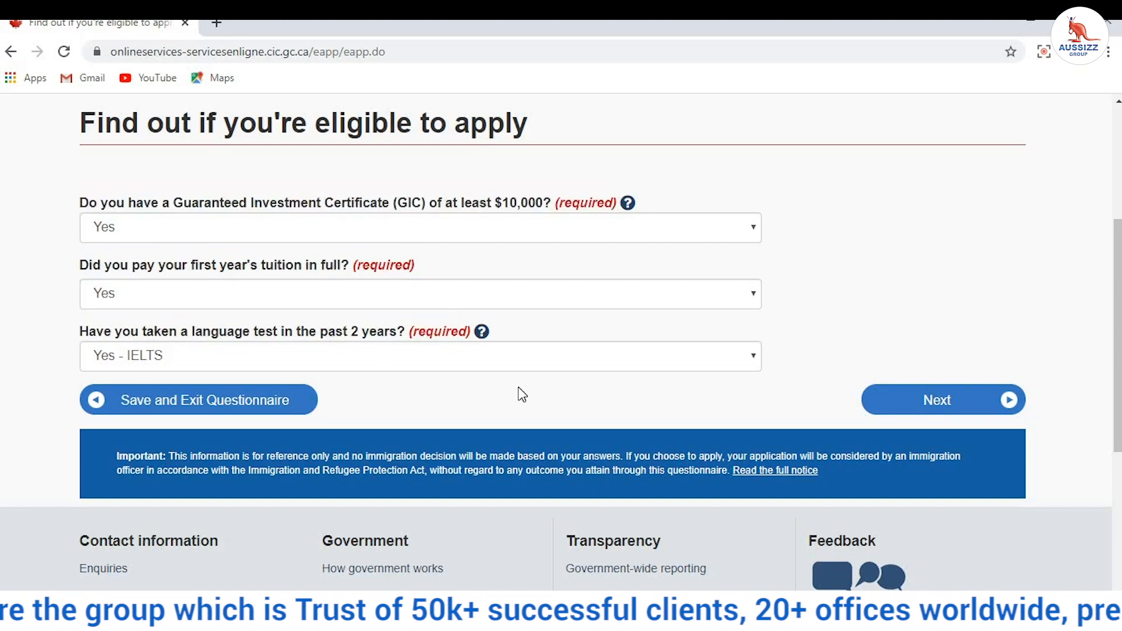
# Step: Submit the financial and language answers, then answer Yes to every IELTS band being 6.0 or higher
pyautogui.click(889, 400)
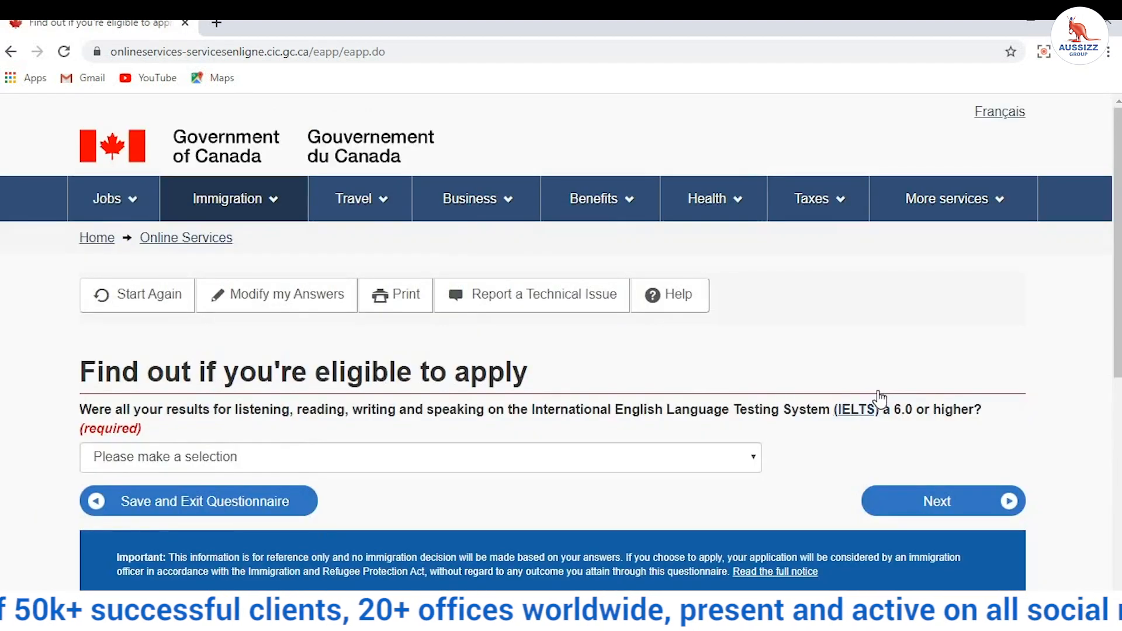
pyautogui.scroll(-2, 834, 395)
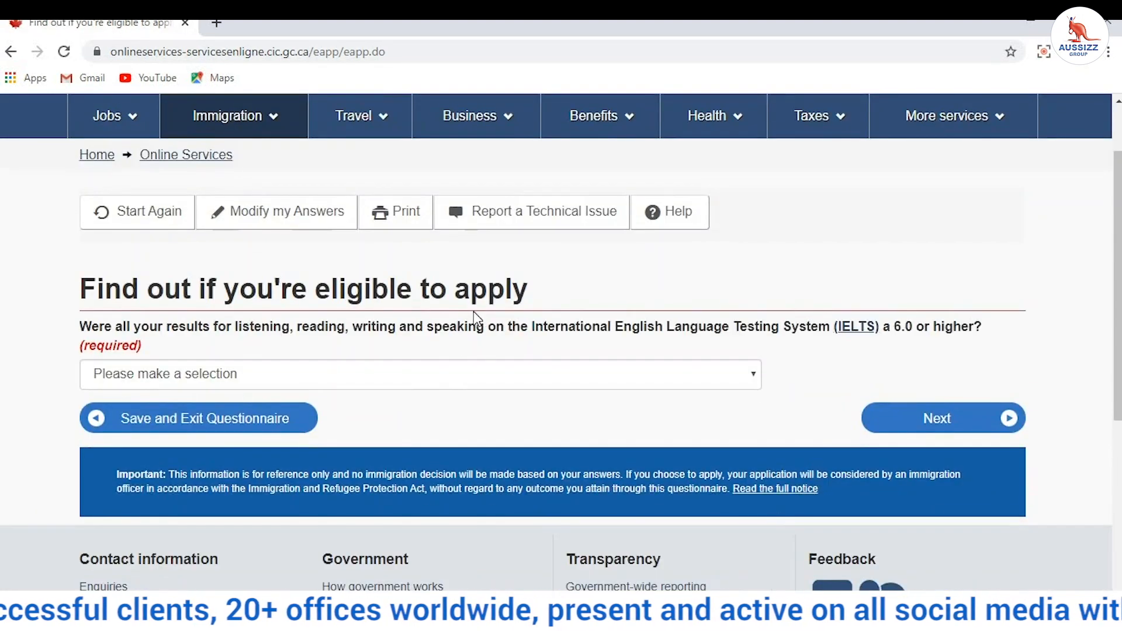
pyautogui.click(427, 379)
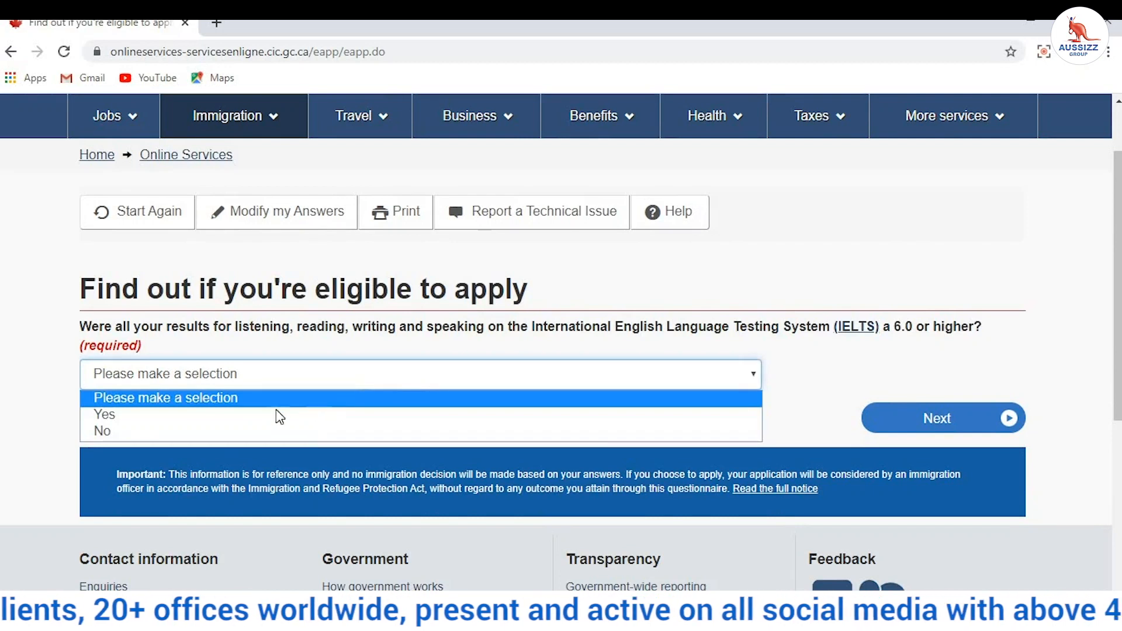
pyautogui.click(94, 413)
pyautogui.moveTo(82, 325); pyautogui.dragTo(971, 339)
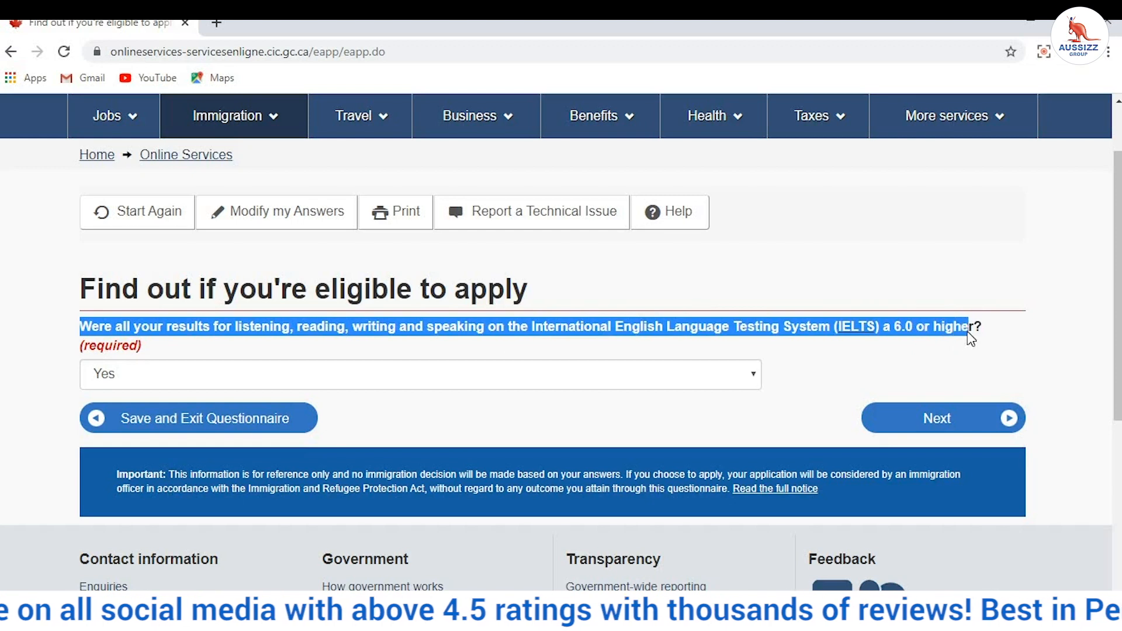
pyautogui.click(1047, 340)
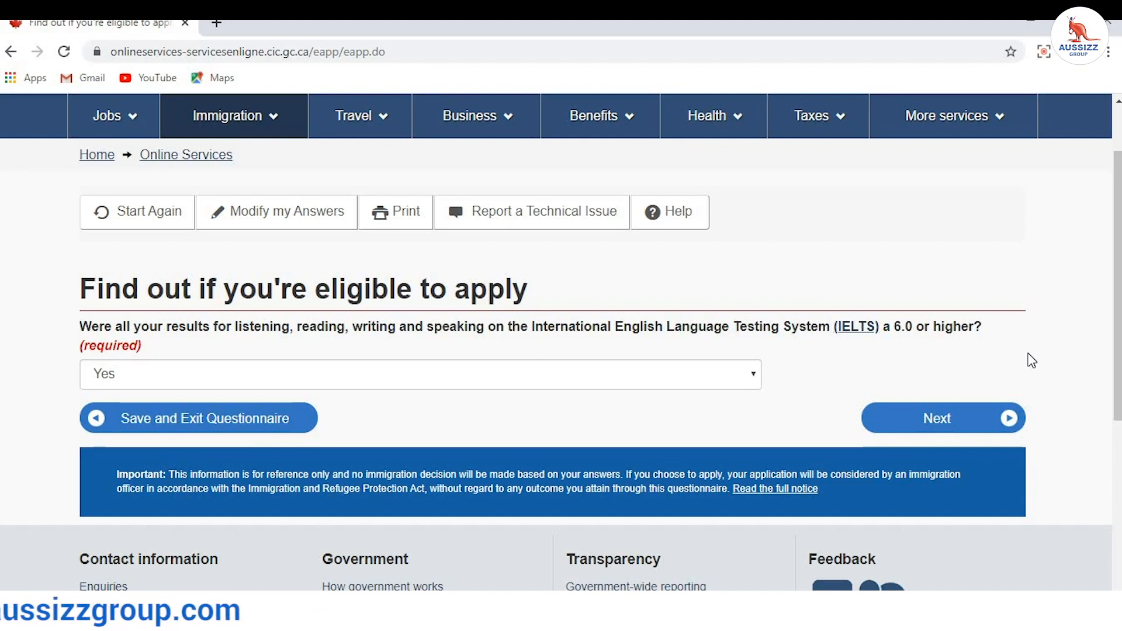
pyautogui.click(940, 427)
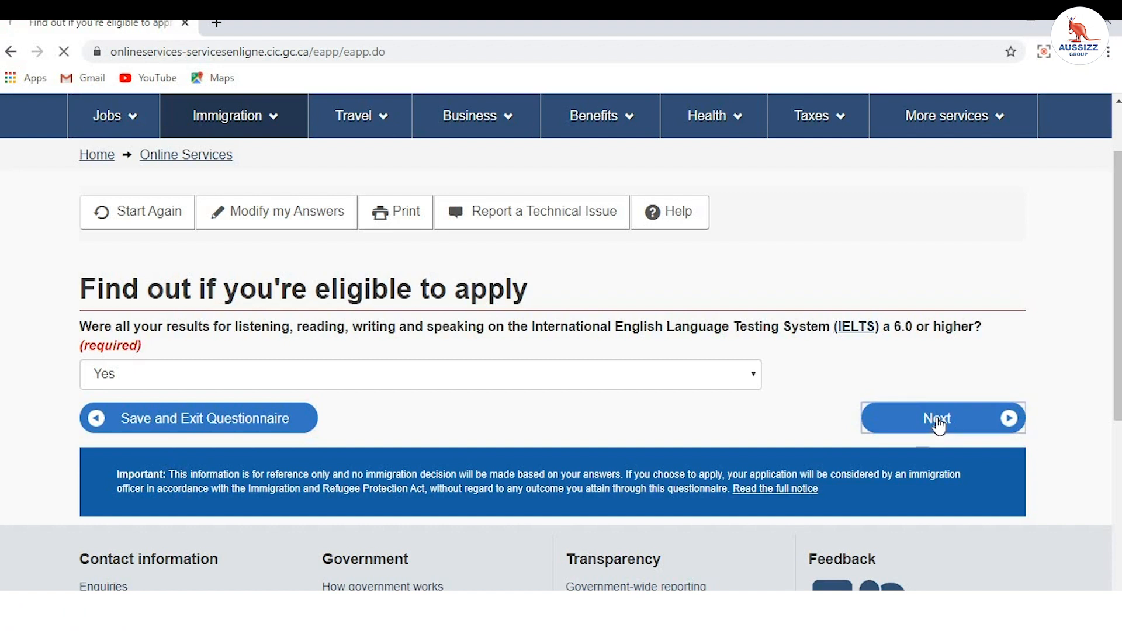
# Step: Choose Never Married/Single and British Columbia as destination, then submit for eligibility results
pyautogui.scroll(-3, 625, 336)
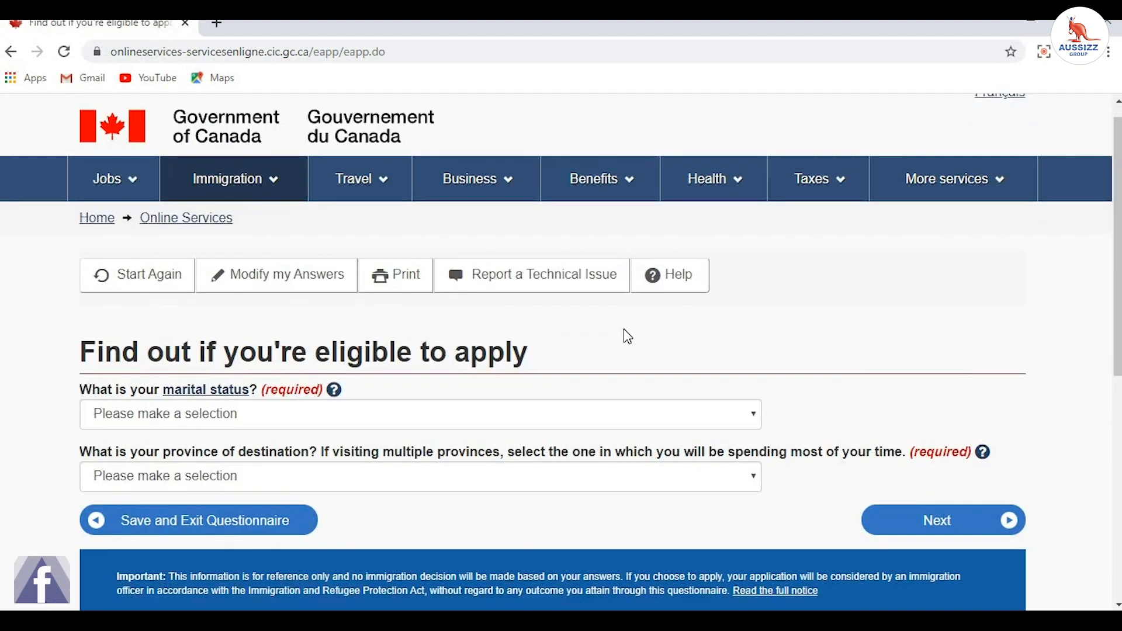
pyautogui.click(177, 269)
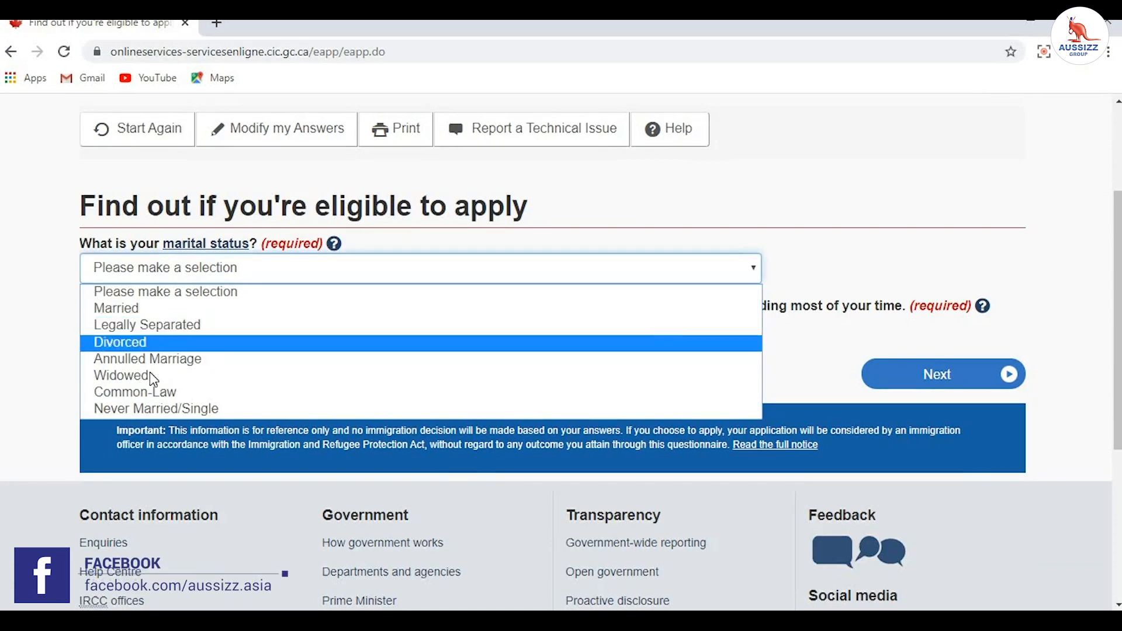
pyautogui.click(153, 408)
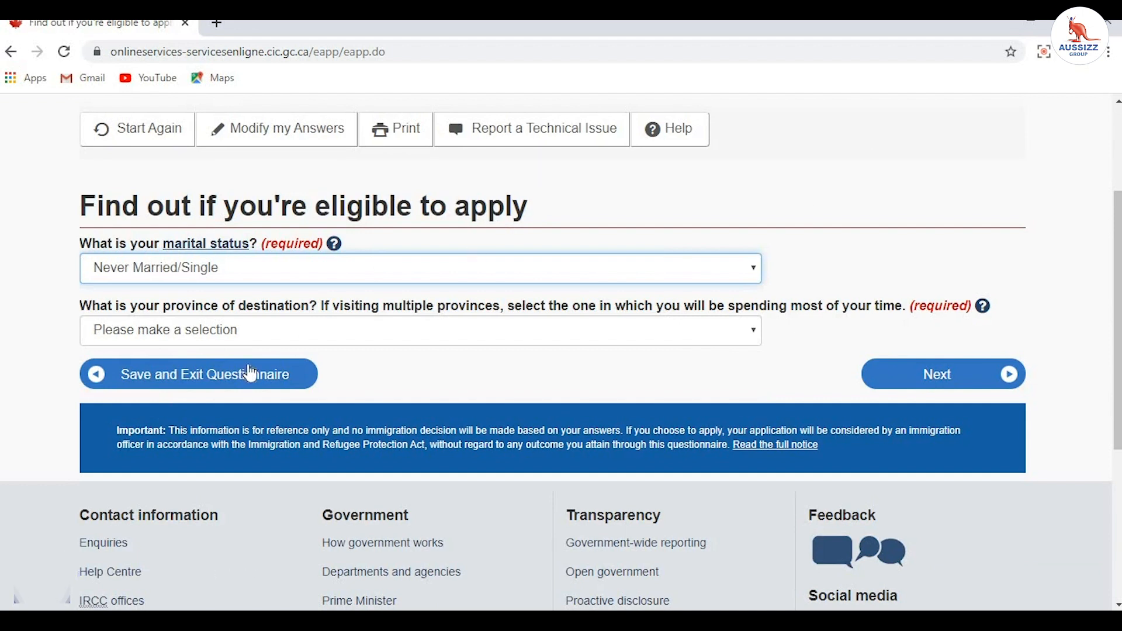
pyautogui.click(113, 326)
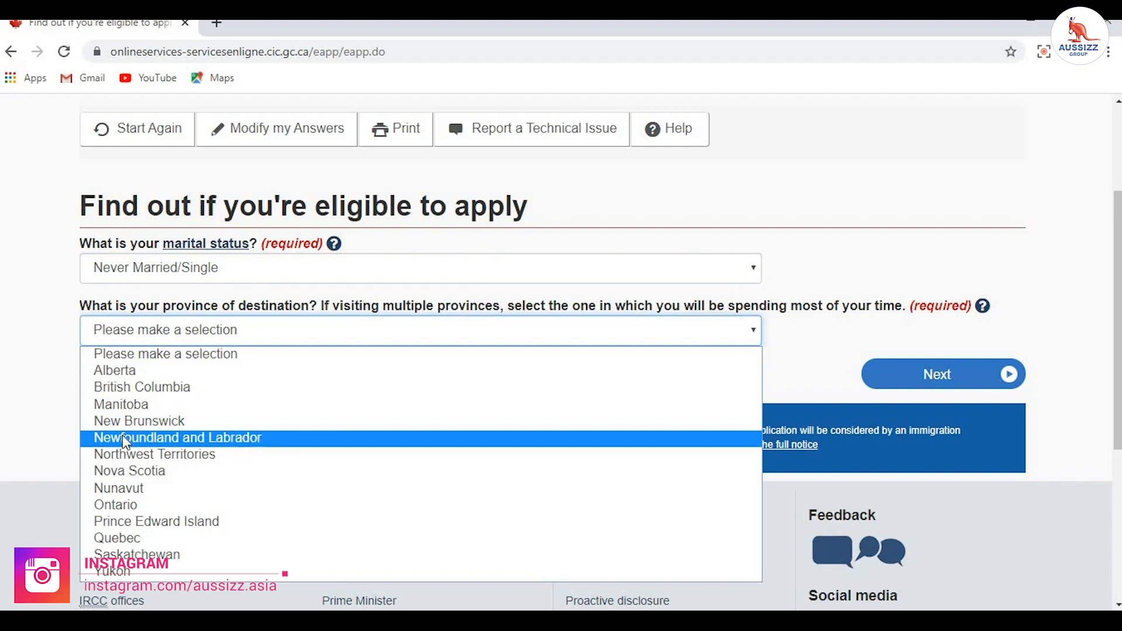
pyautogui.click(157, 388)
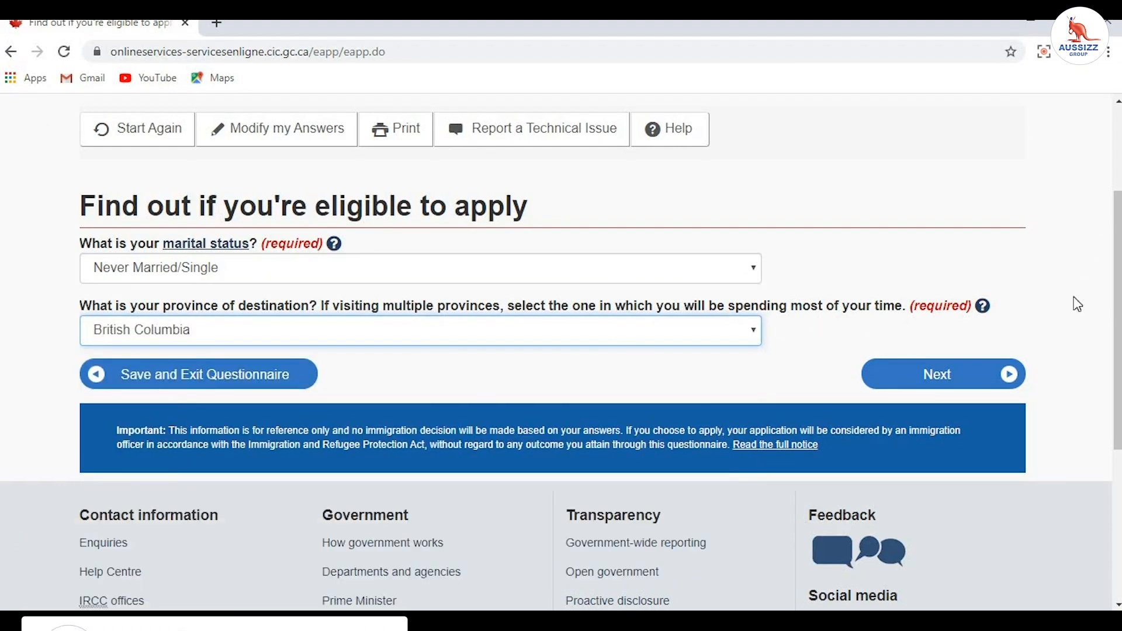
pyautogui.click(963, 404)
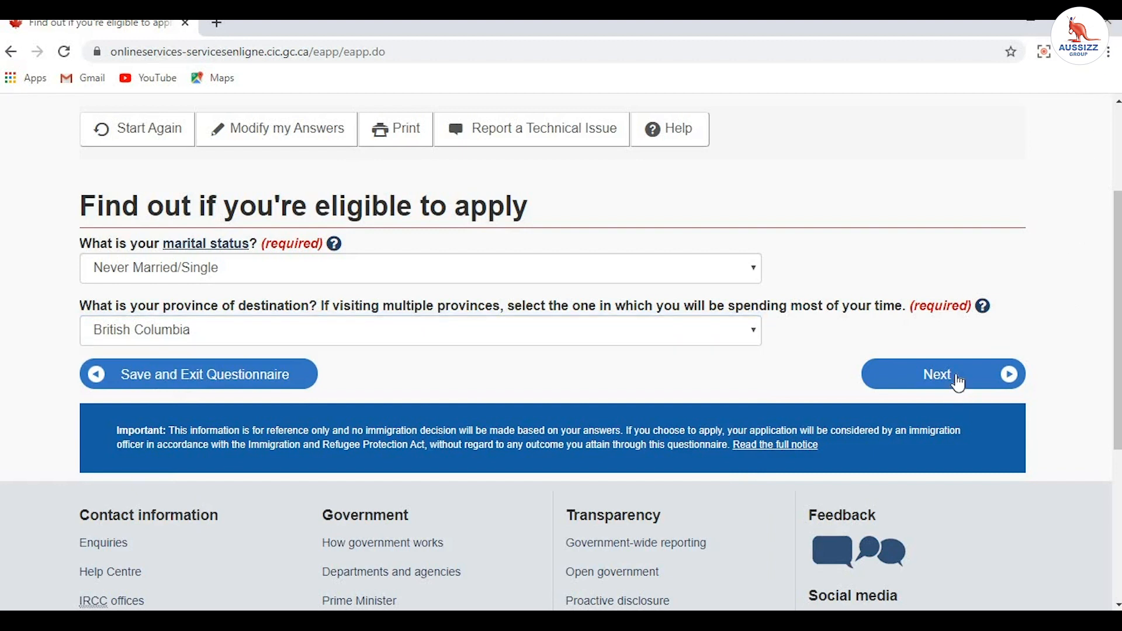
pyautogui.click(955, 378)
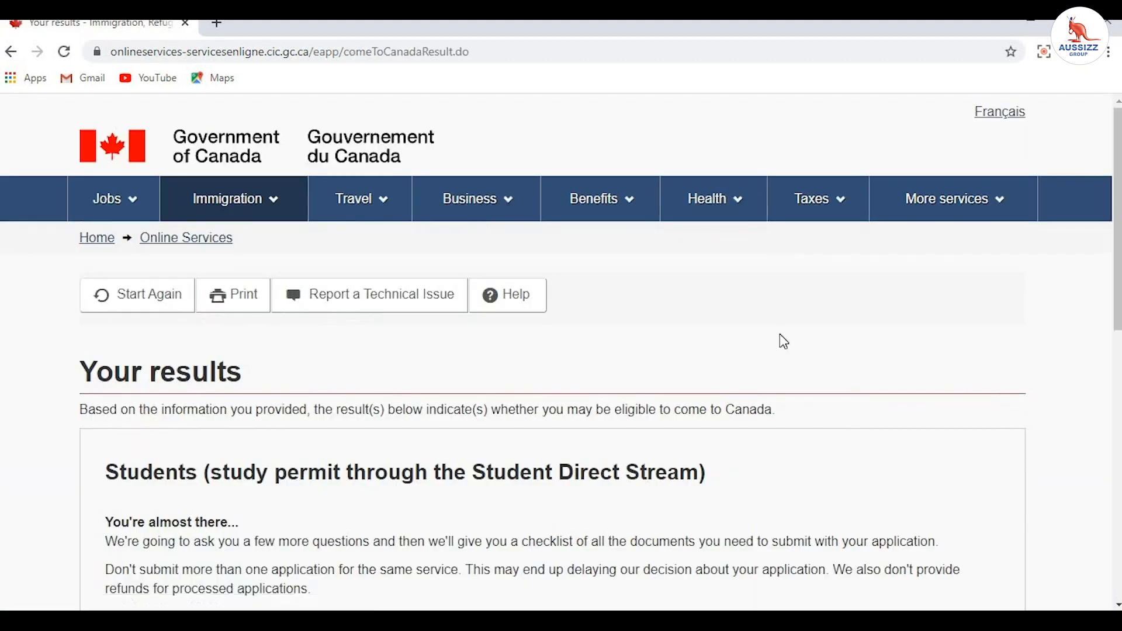
# Step: Continue past the Student Direct Stream result and the Create your personal checklist page
pyautogui.scroll(-2, 780, 334)
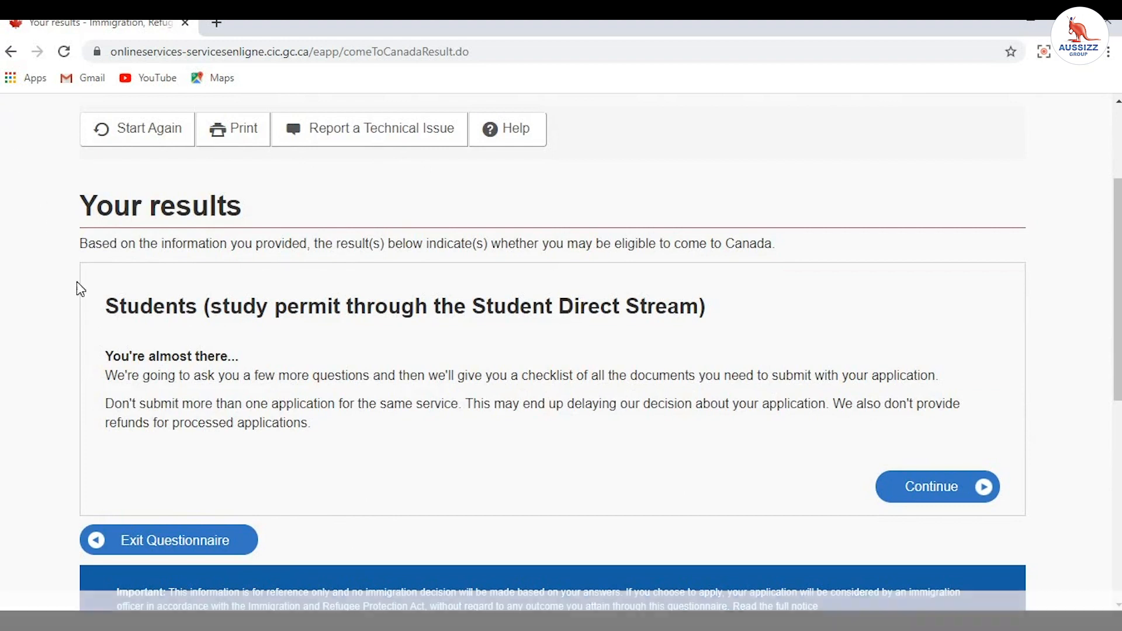
pyautogui.moveTo(105, 309); pyautogui.dragTo(542, 344)
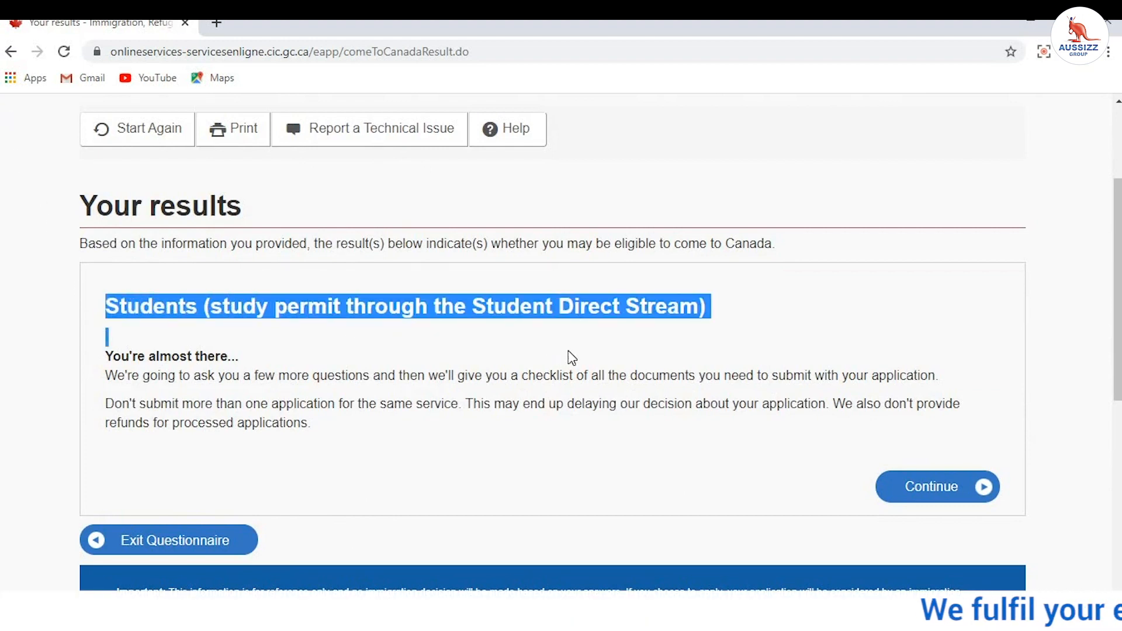
pyautogui.click(810, 330)
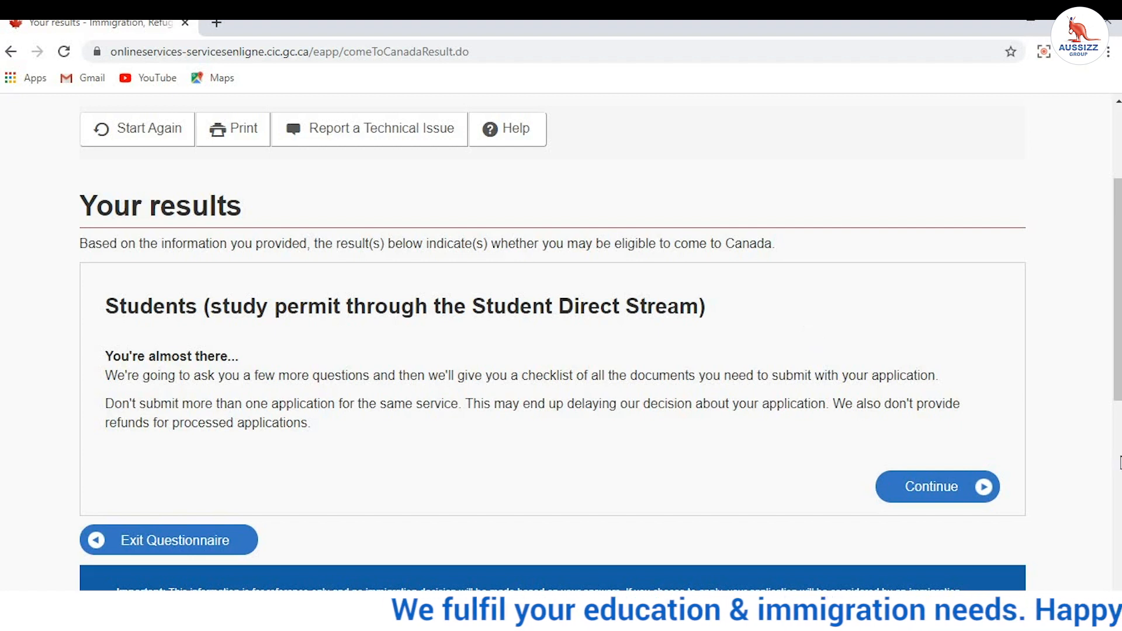
pyautogui.click(954, 491)
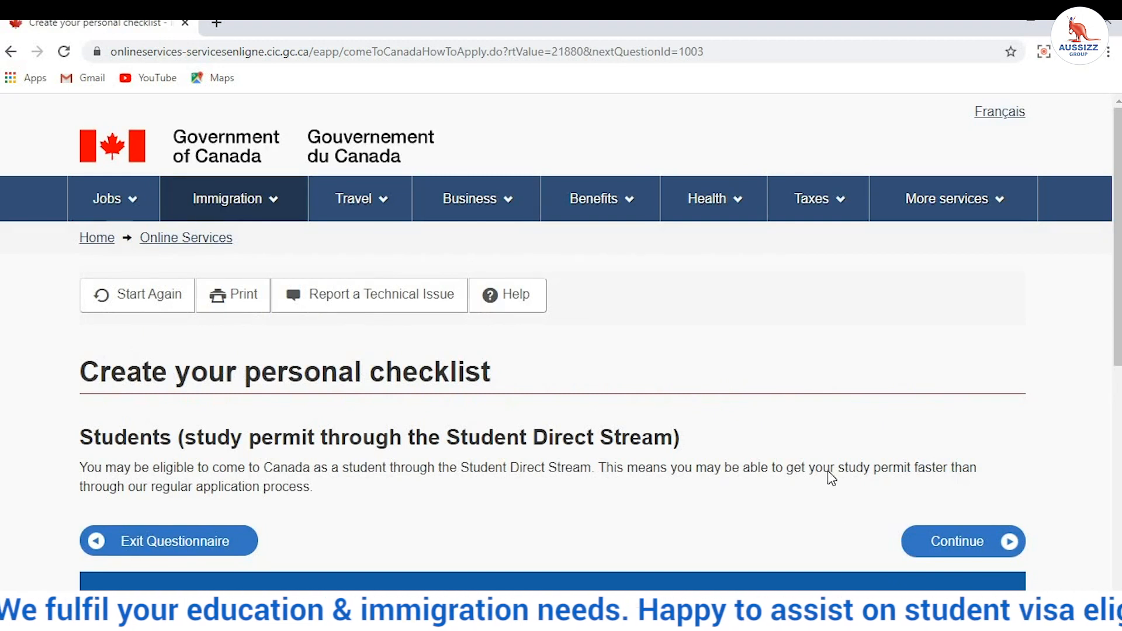
pyautogui.scroll(-3, 819, 440)
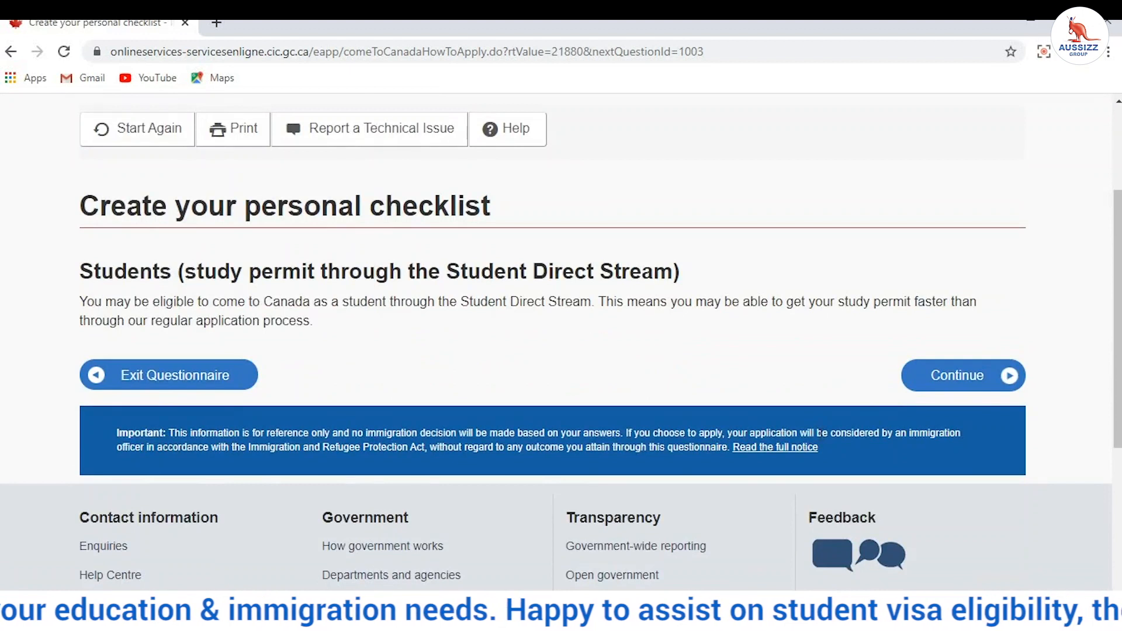
pyautogui.click(940, 376)
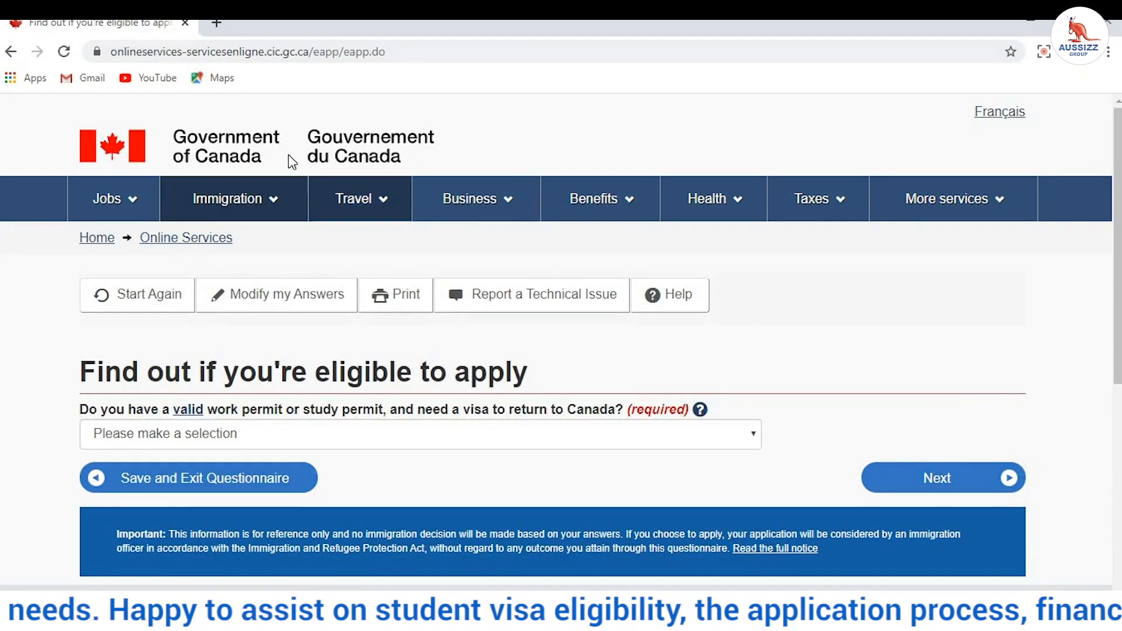
# Step: Answer No to holding a valid permit, being an exchange student, and work being essential to studies
pyautogui.click(276, 440)
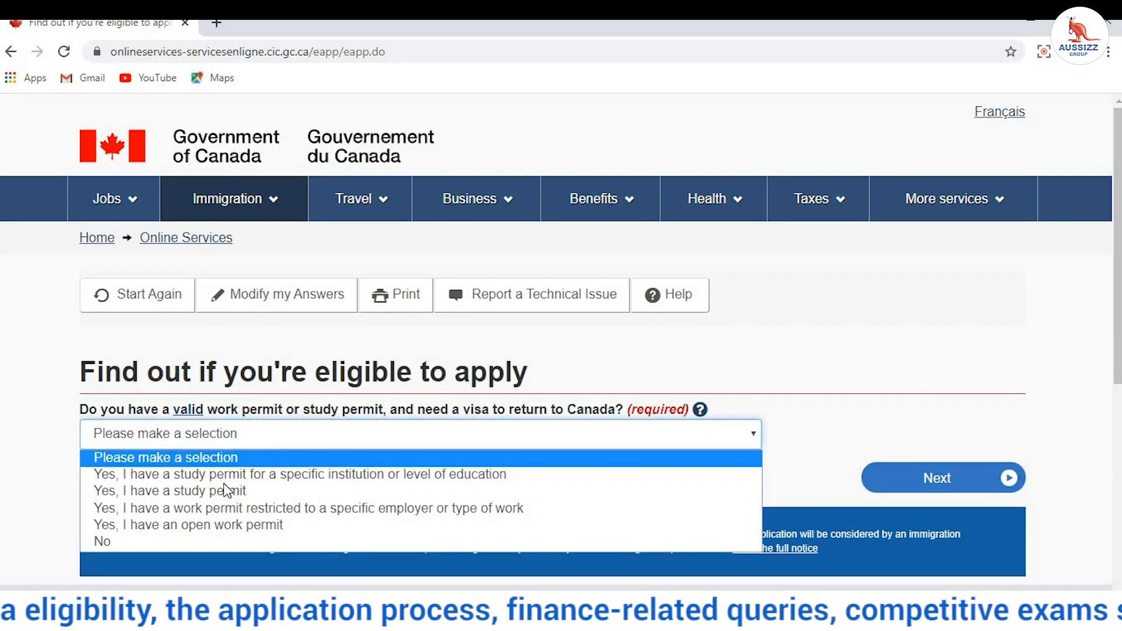
pyautogui.click(191, 540)
pyautogui.click(967, 478)
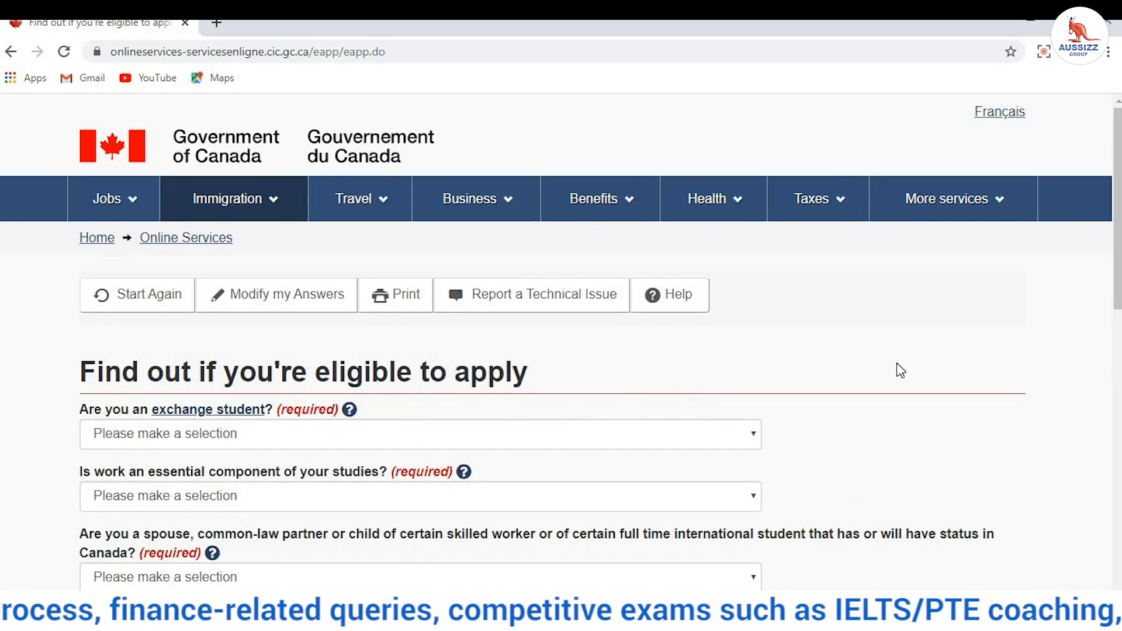
pyautogui.scroll(-3, 897, 368)
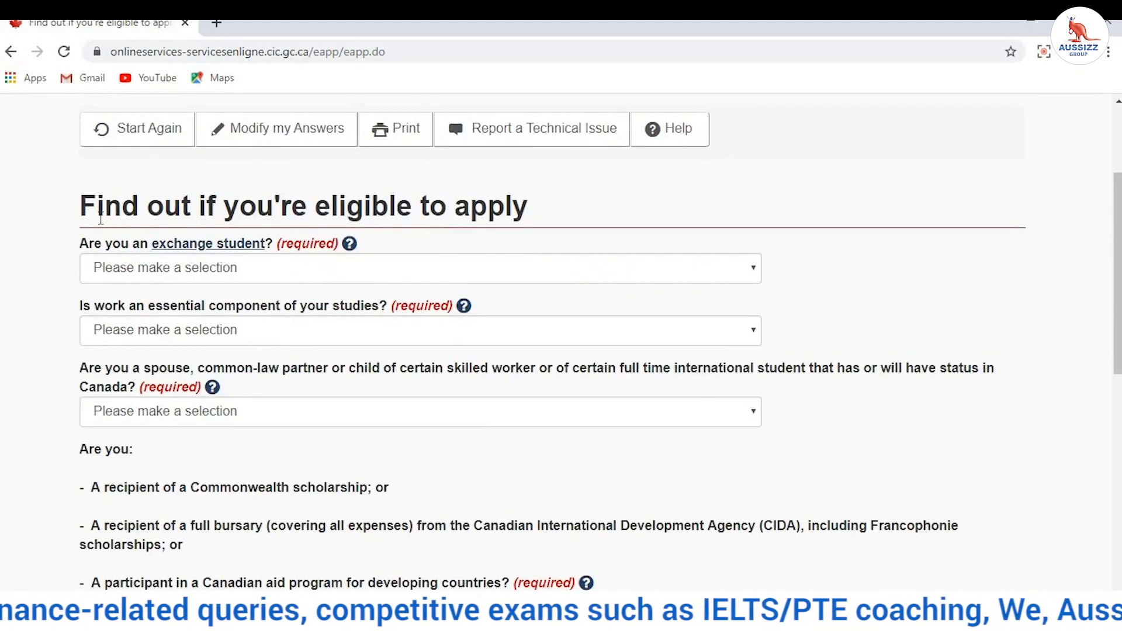
pyautogui.click(142, 272)
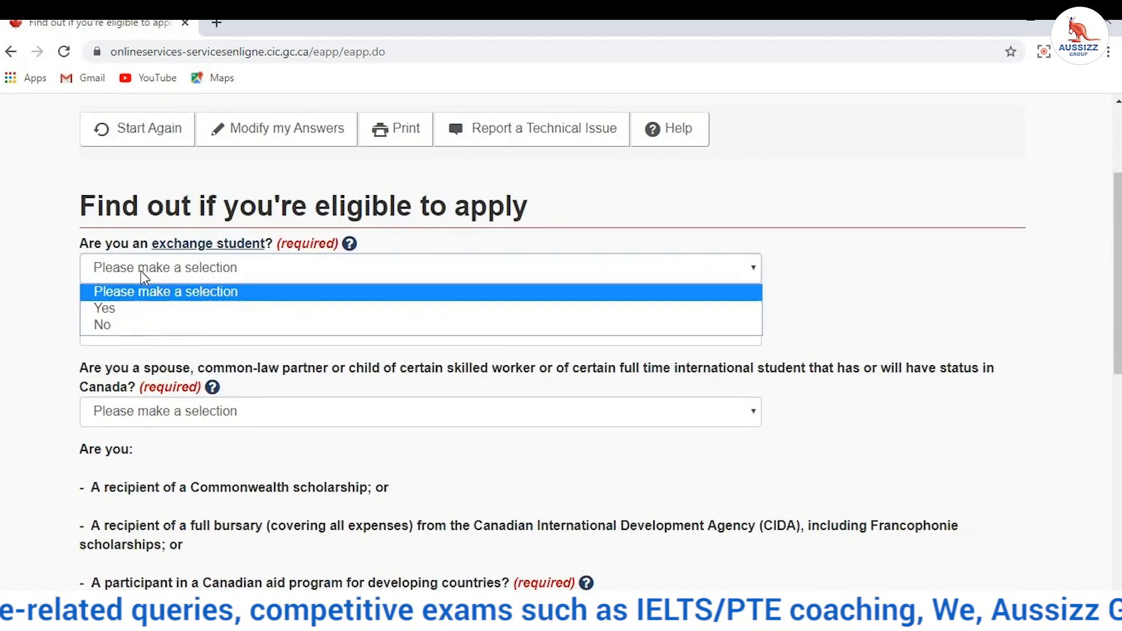
pyautogui.click(135, 324)
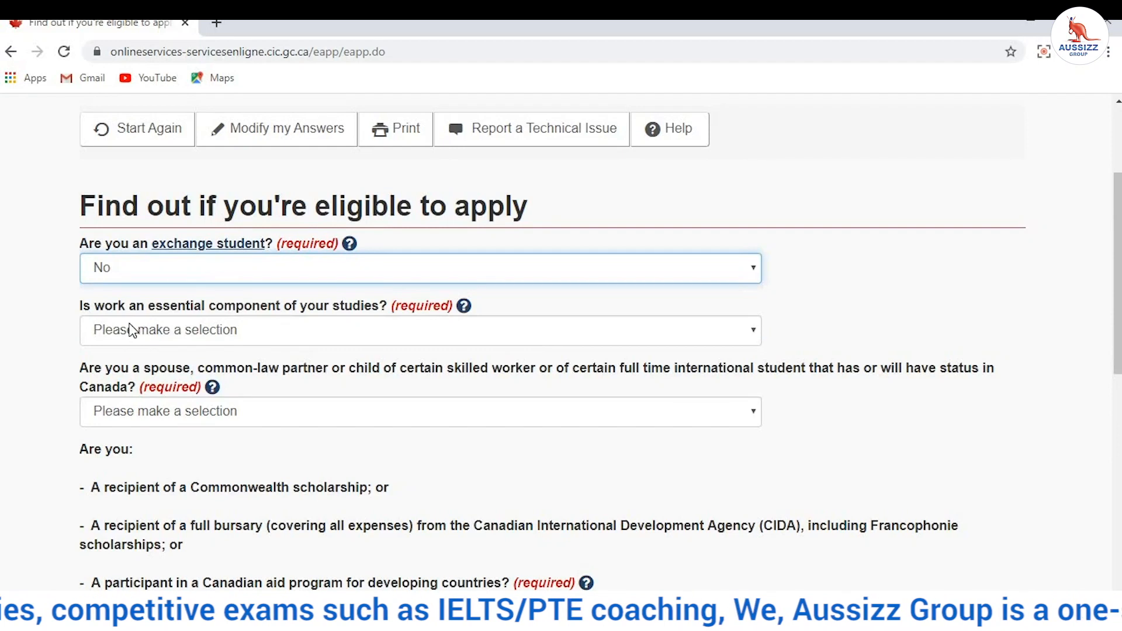
pyautogui.click(129, 329)
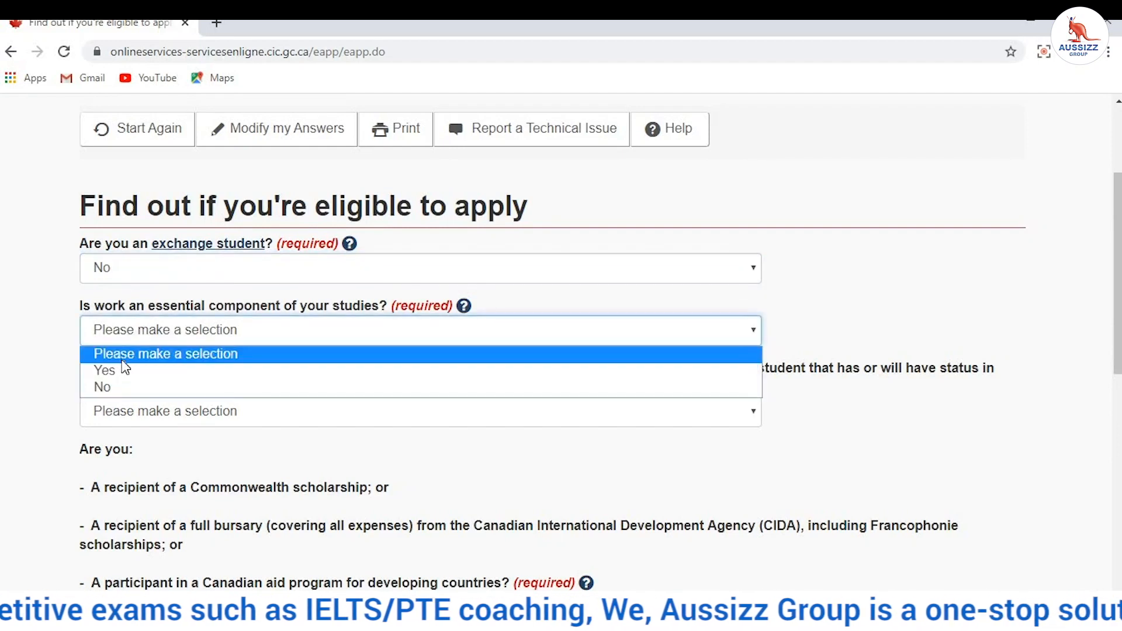
pyautogui.click(125, 389)
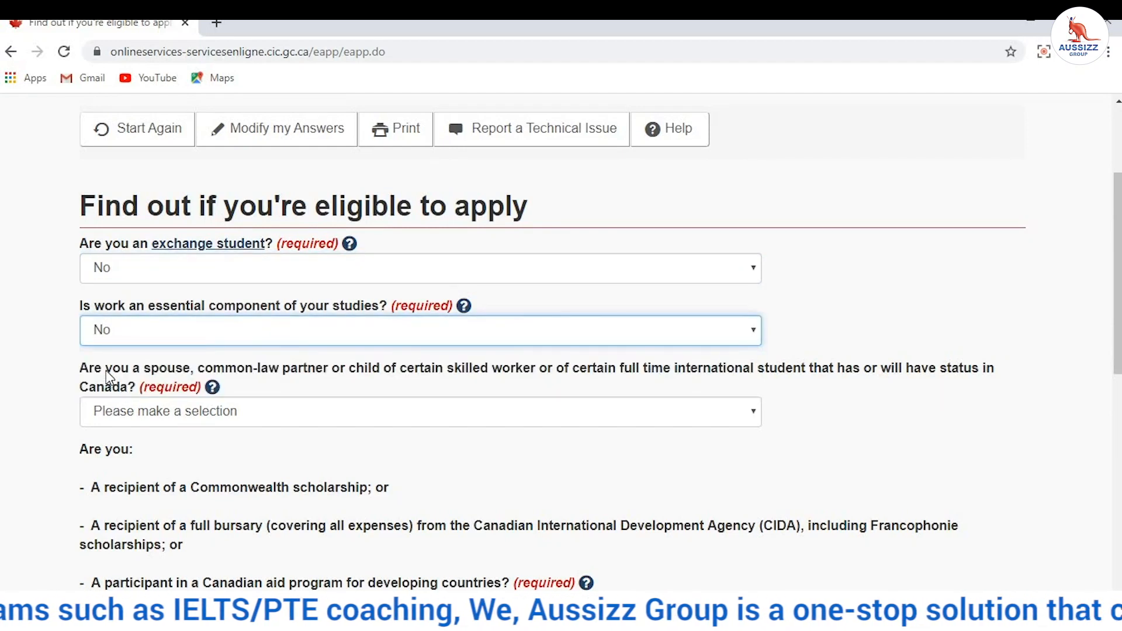
pyautogui.click(47, 366)
pyautogui.scroll(-2, 47, 367)
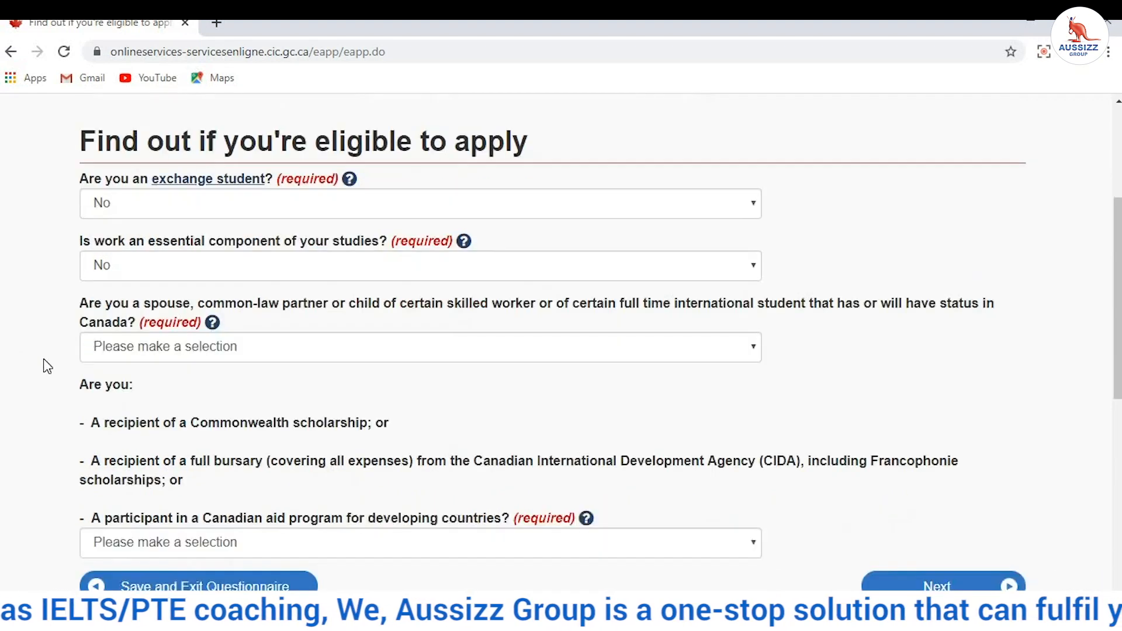
# Step: Answer No to the spouse or child and Canadian aid program questions, then continue
pyautogui.click(138, 339)
pyautogui.click(132, 385)
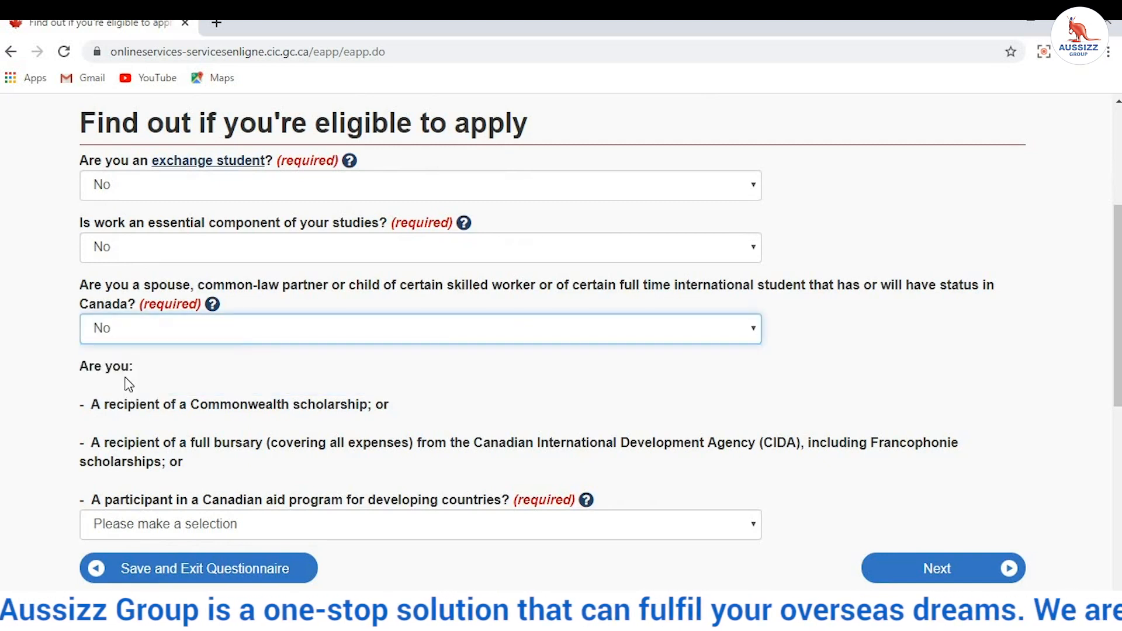
pyautogui.click(203, 367)
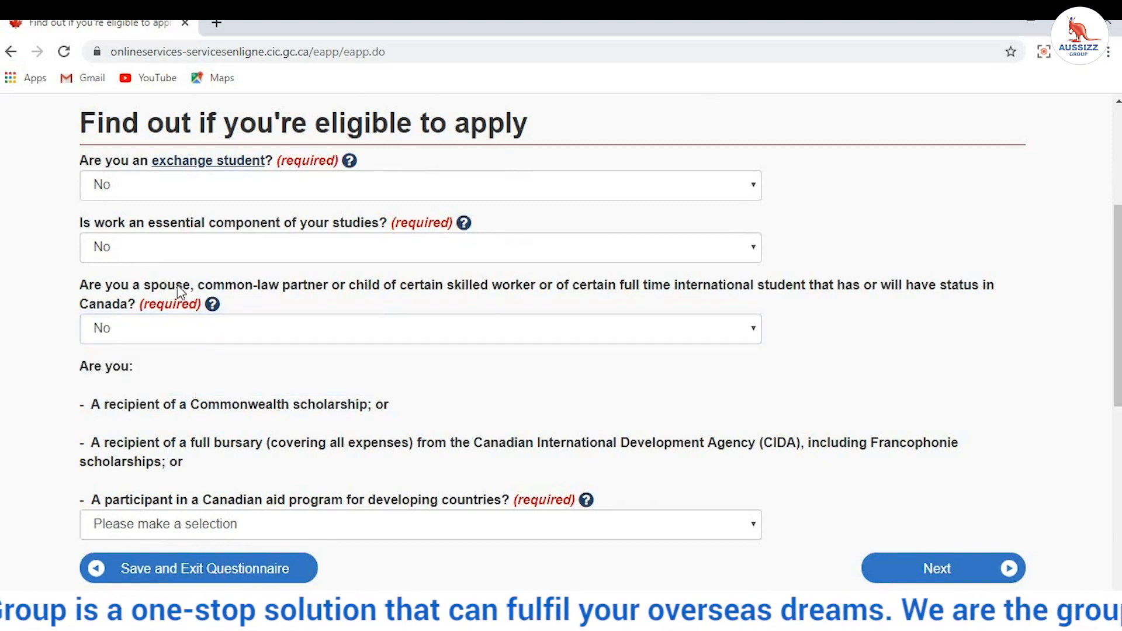
pyautogui.scroll(-2, 191, 380)
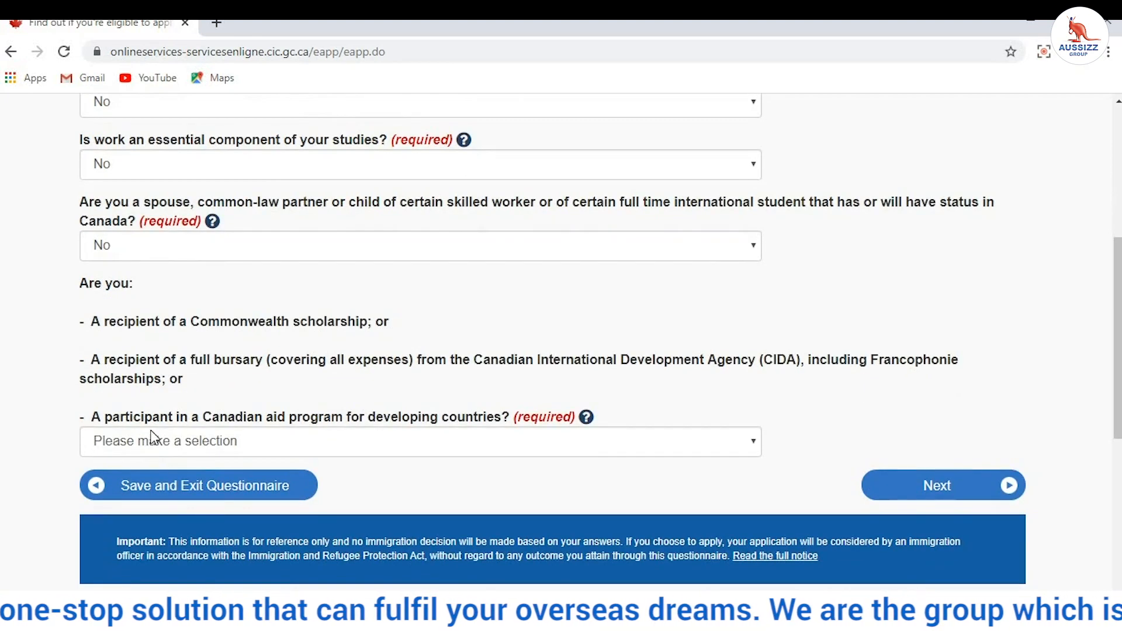
pyautogui.click(147, 441)
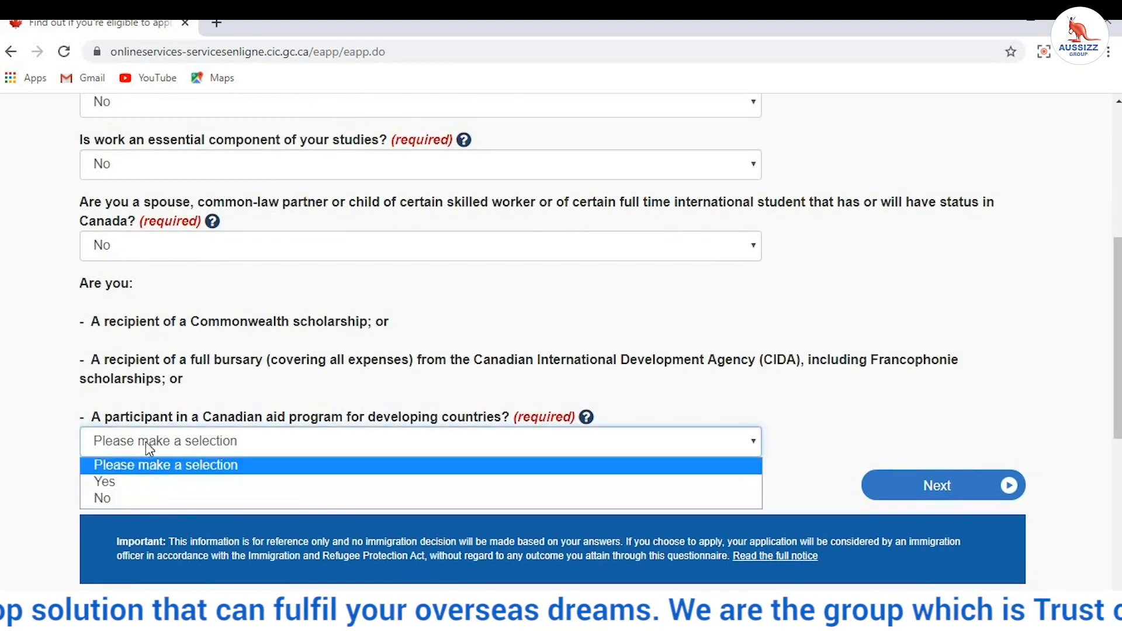
pyautogui.click(145, 500)
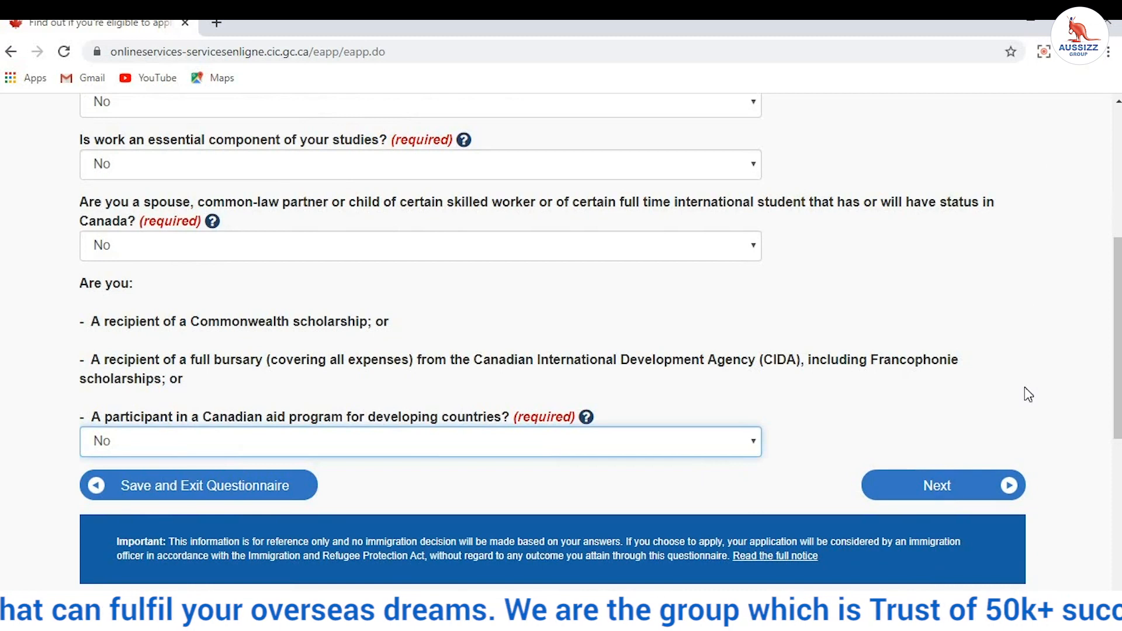
pyautogui.click(968, 487)
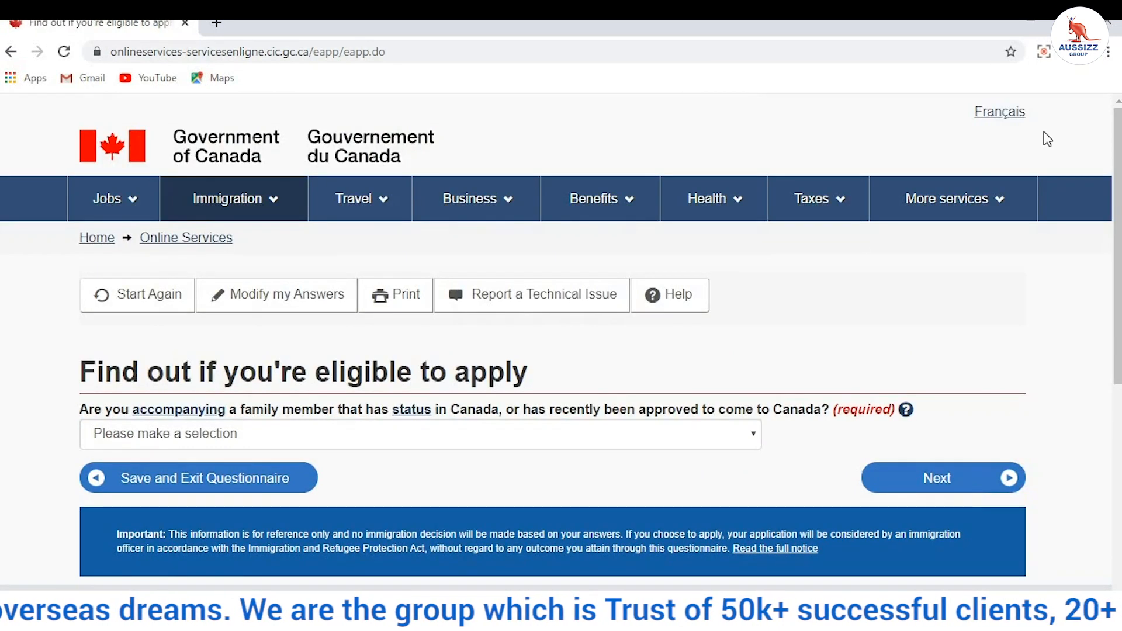
# Step: Answer No to accompanying a family member and to the criminal offence question
pyautogui.scroll(-3, 206, 170)
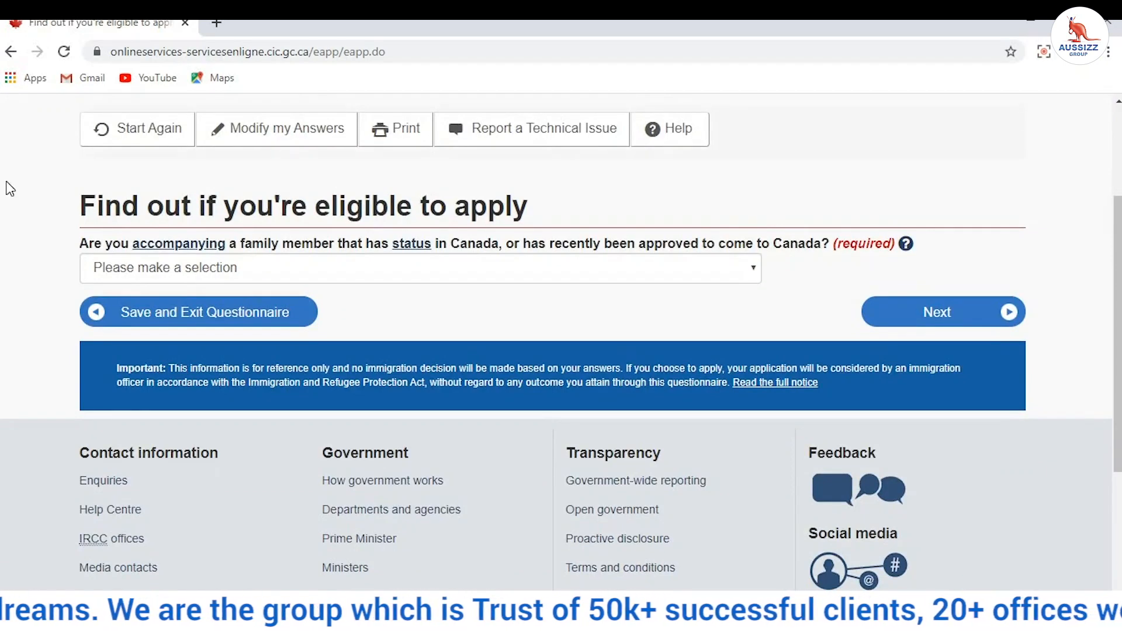
pyautogui.click(161, 267)
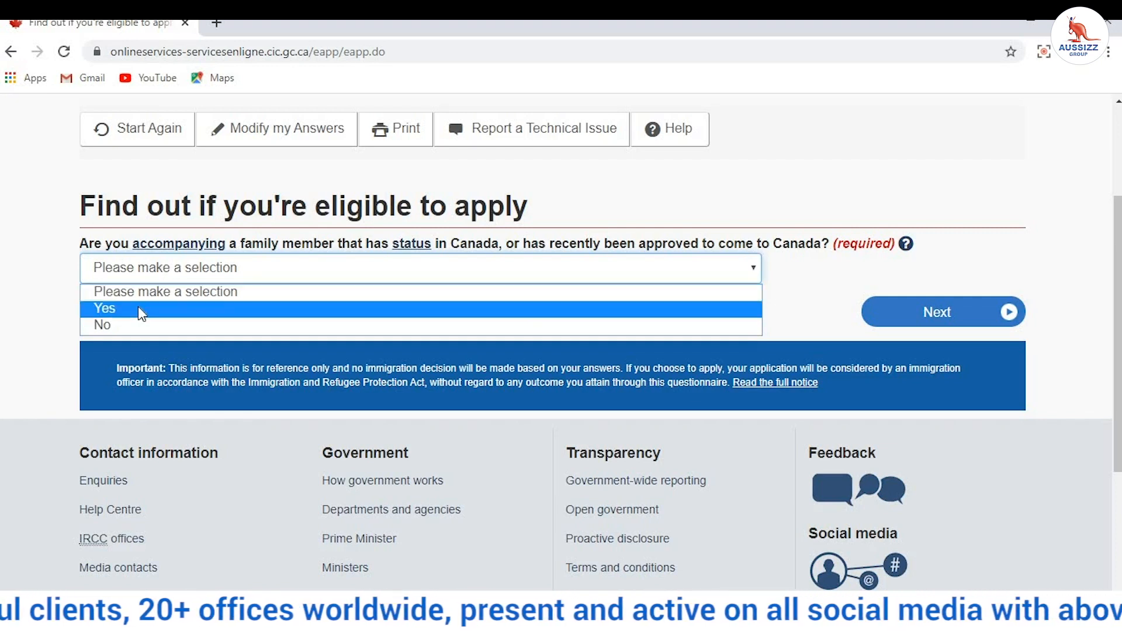
pyautogui.click(128, 326)
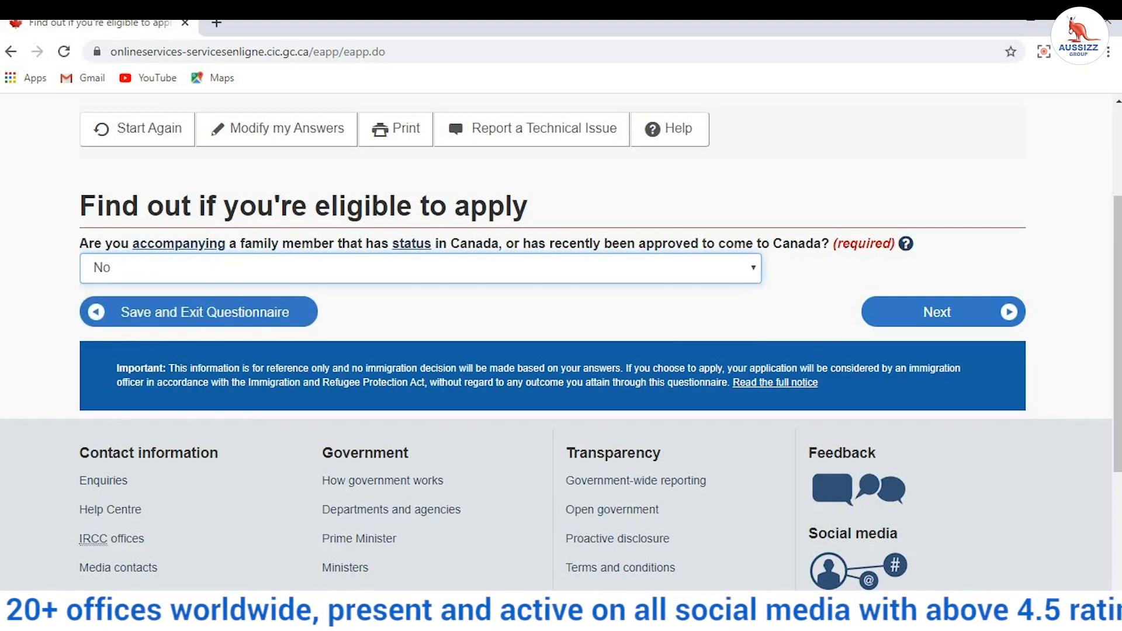
pyautogui.click(995, 319)
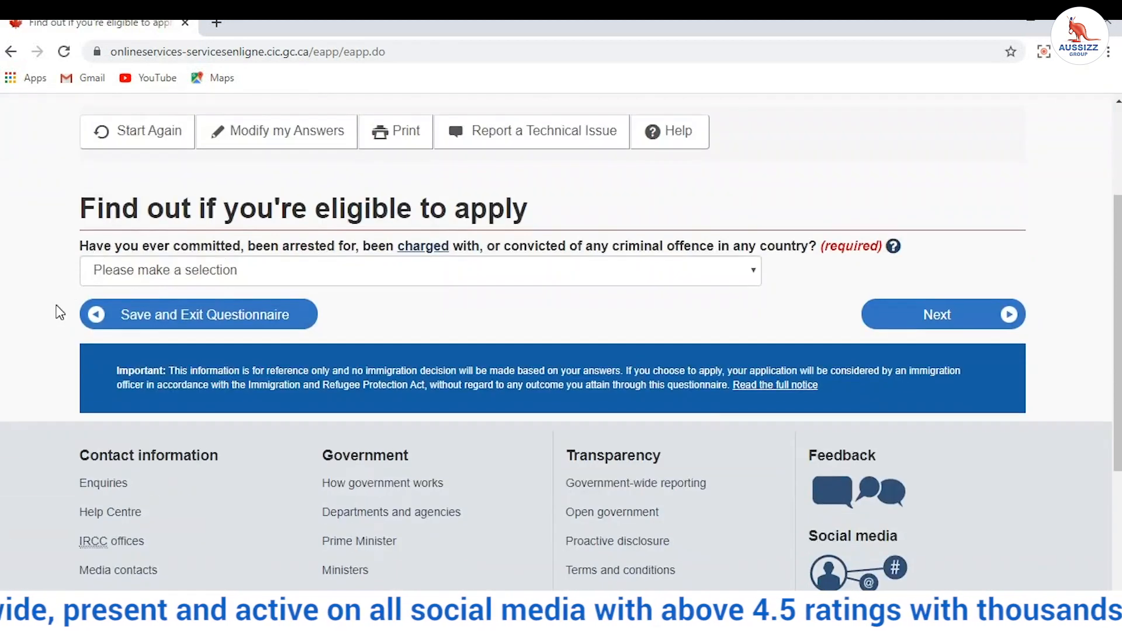
pyautogui.click(292, 277)
pyautogui.click(260, 325)
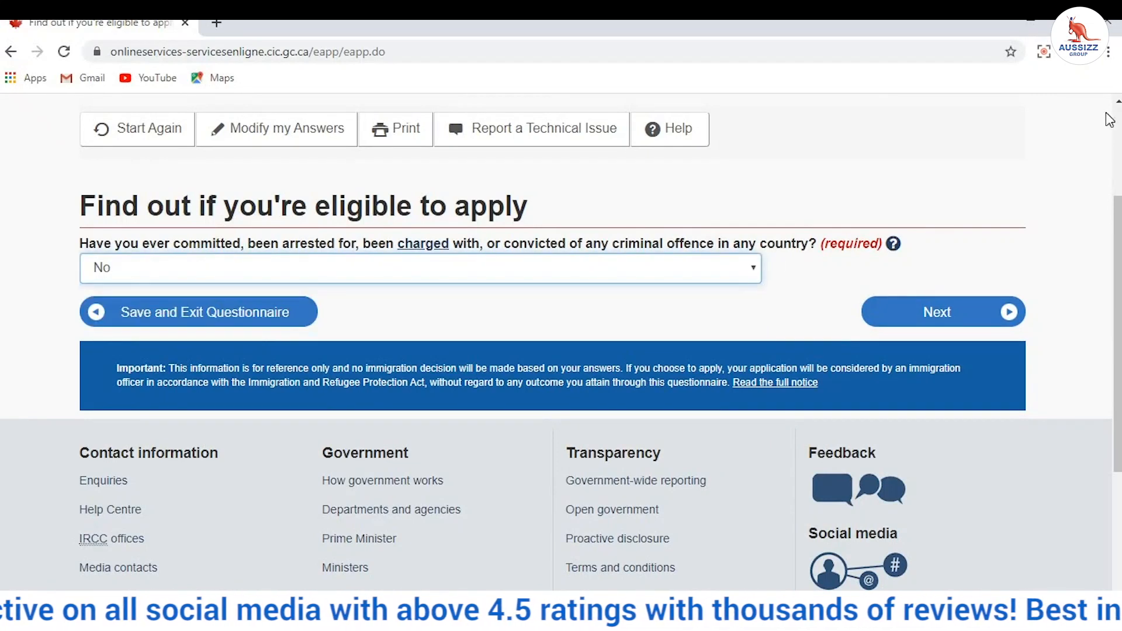
pyautogui.click(984, 318)
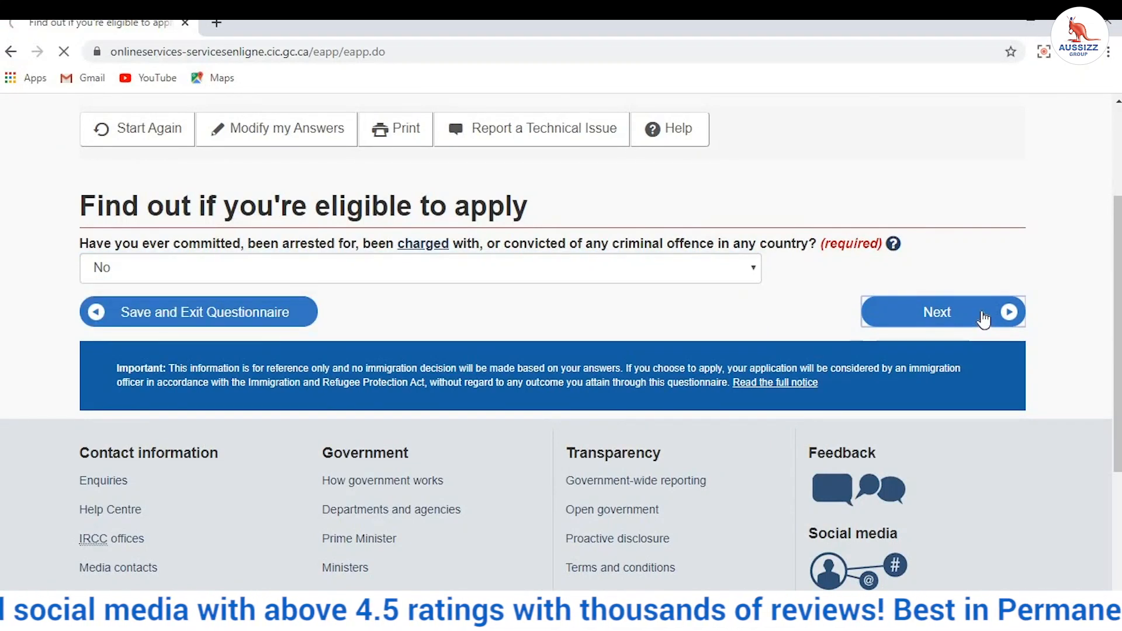
# Step: Answer No to applying for a family member and to giving someone access to the application
pyautogui.scroll(-2, 205, 358)
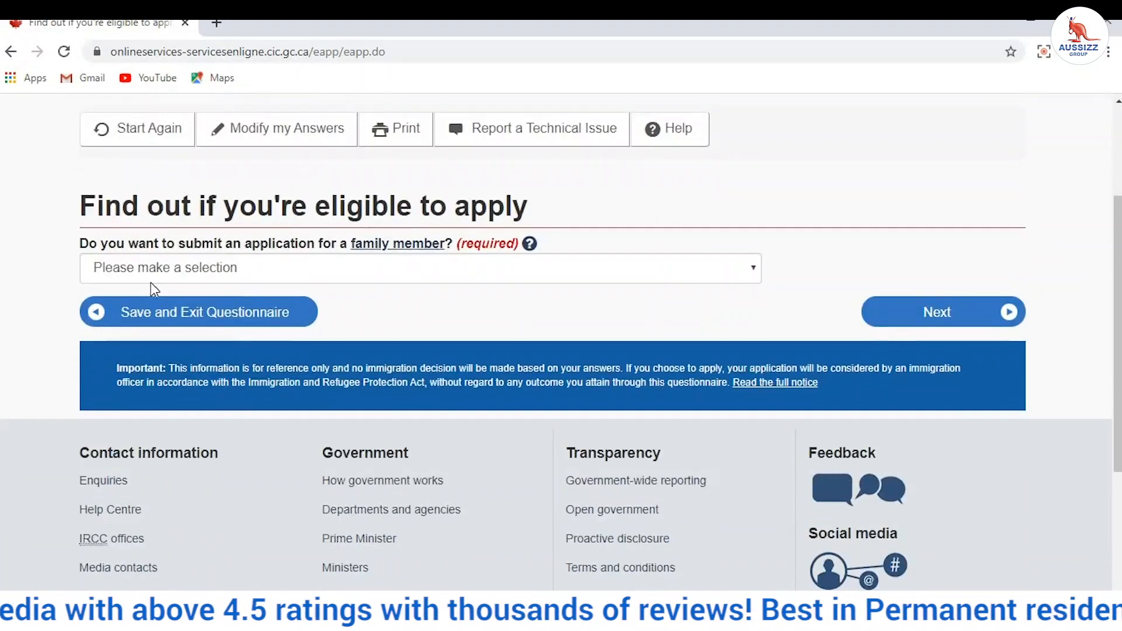
pyautogui.click(199, 272)
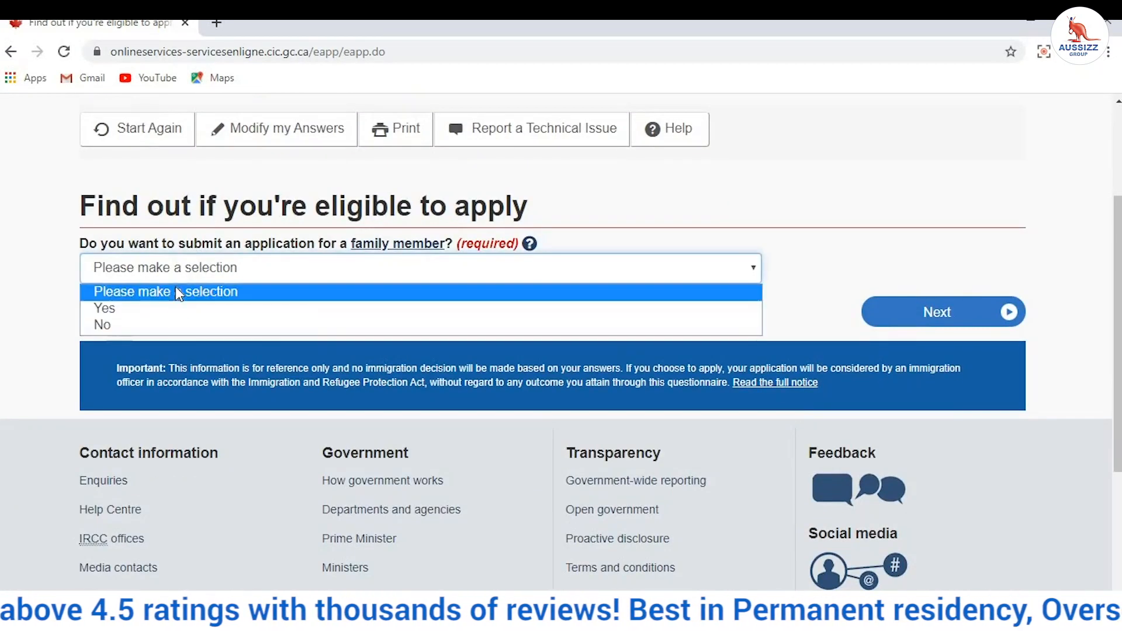
pyautogui.click(167, 320)
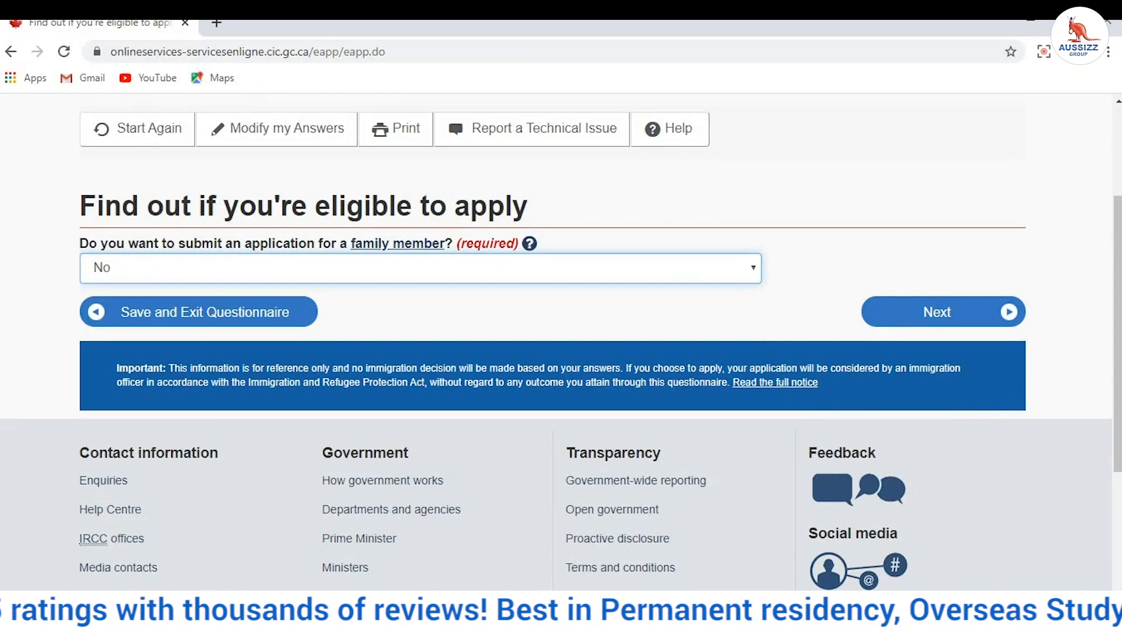
pyautogui.click(979, 305)
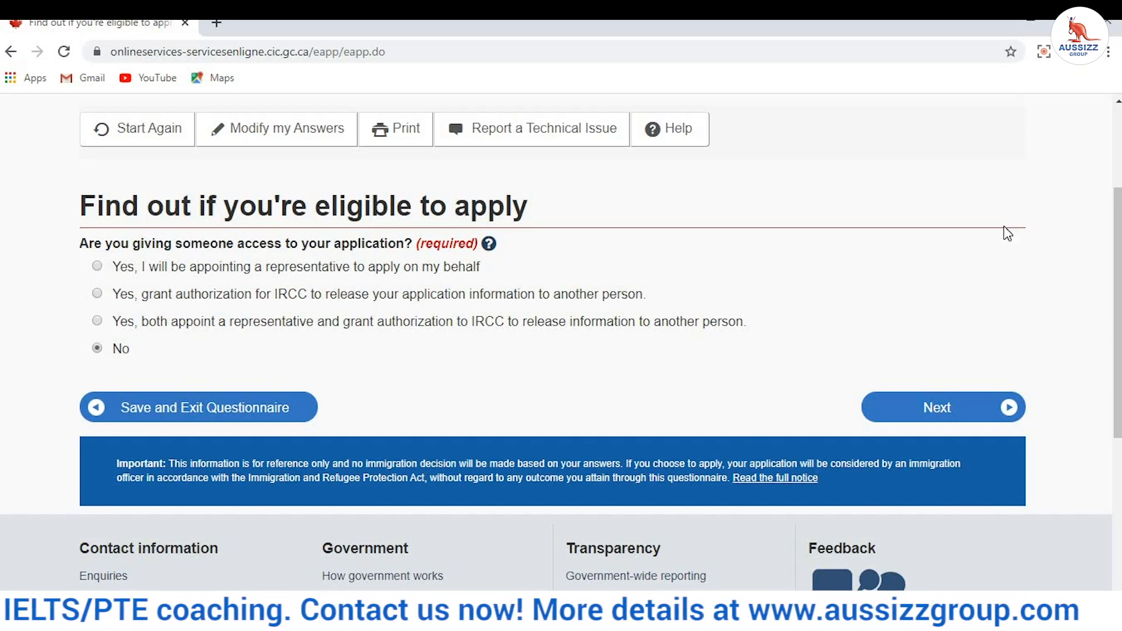
pyautogui.click(971, 409)
pyautogui.scroll(-3, 595, 358)
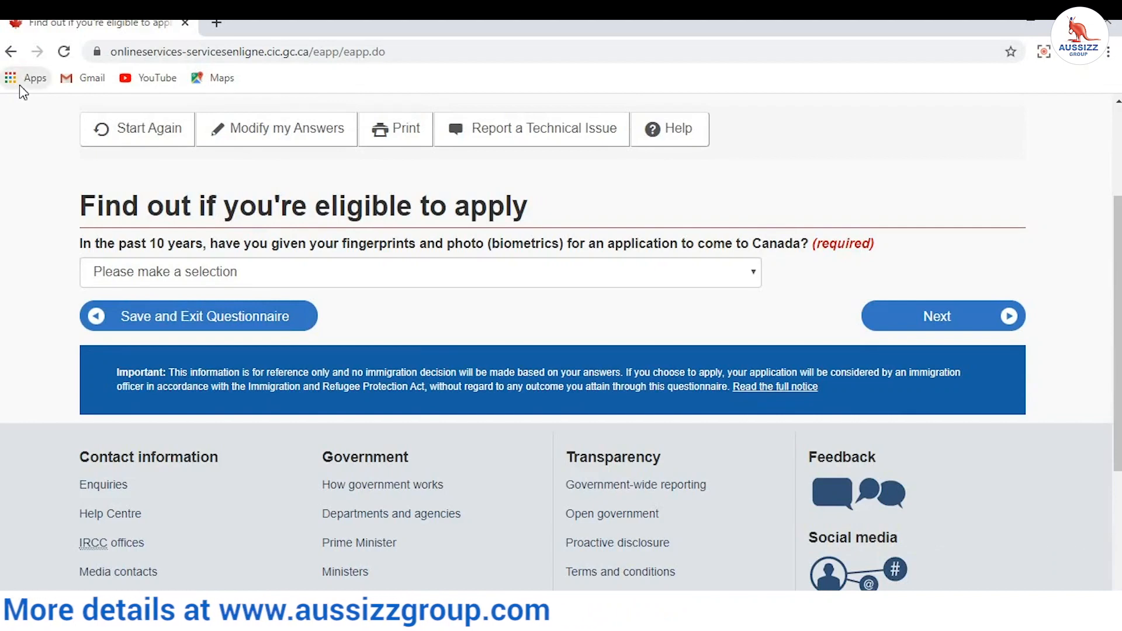
# Step: Answer No to previous biometrics and choose 'Yes, I will be paying my application fees.'
pyautogui.click(107, 288)
pyautogui.click(118, 329)
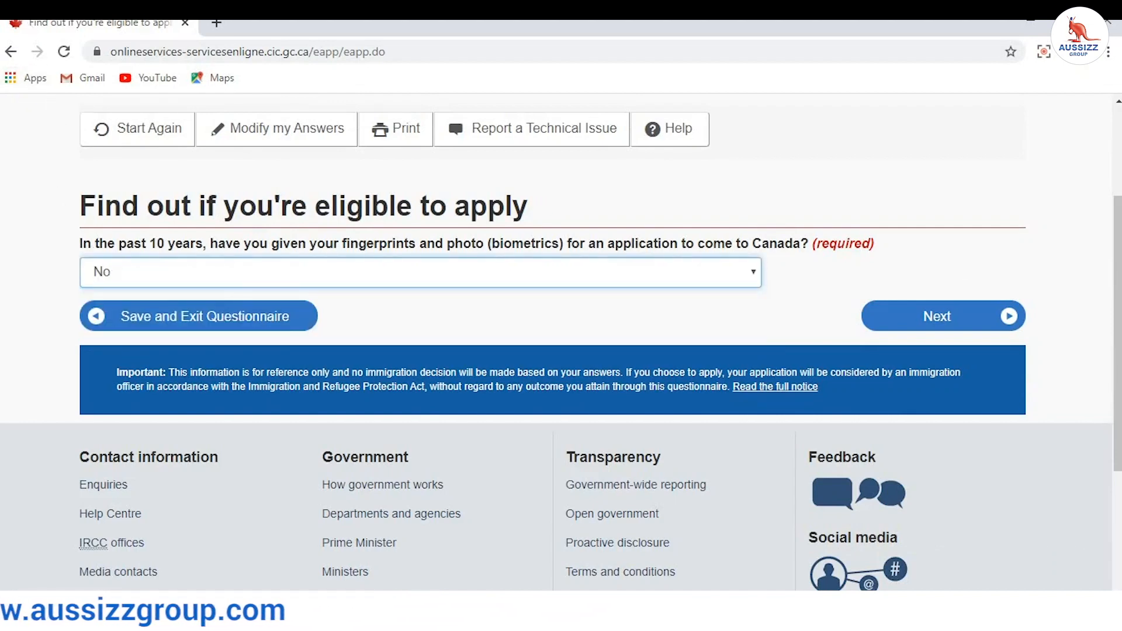
pyautogui.click(1002, 319)
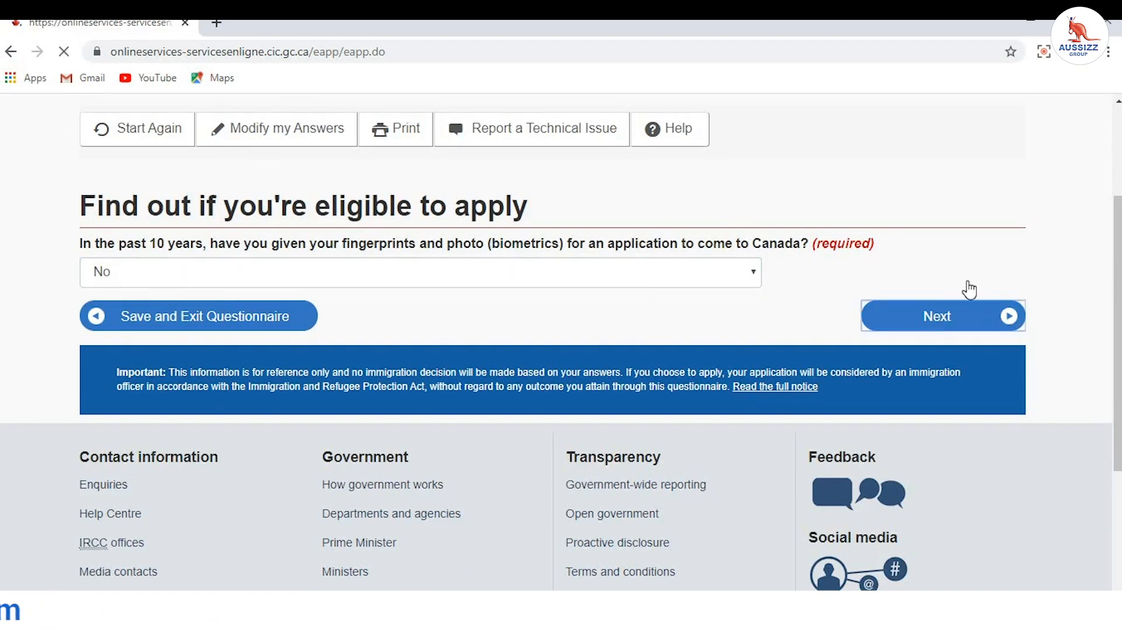
pyautogui.scroll(-3, 413, 345)
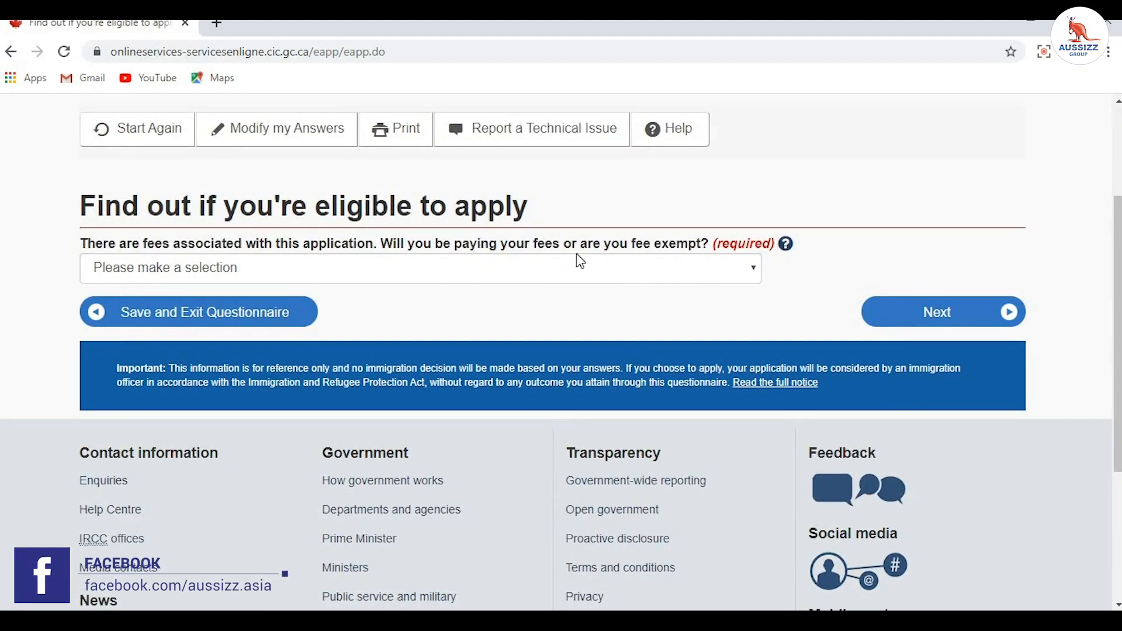
pyautogui.click(538, 269)
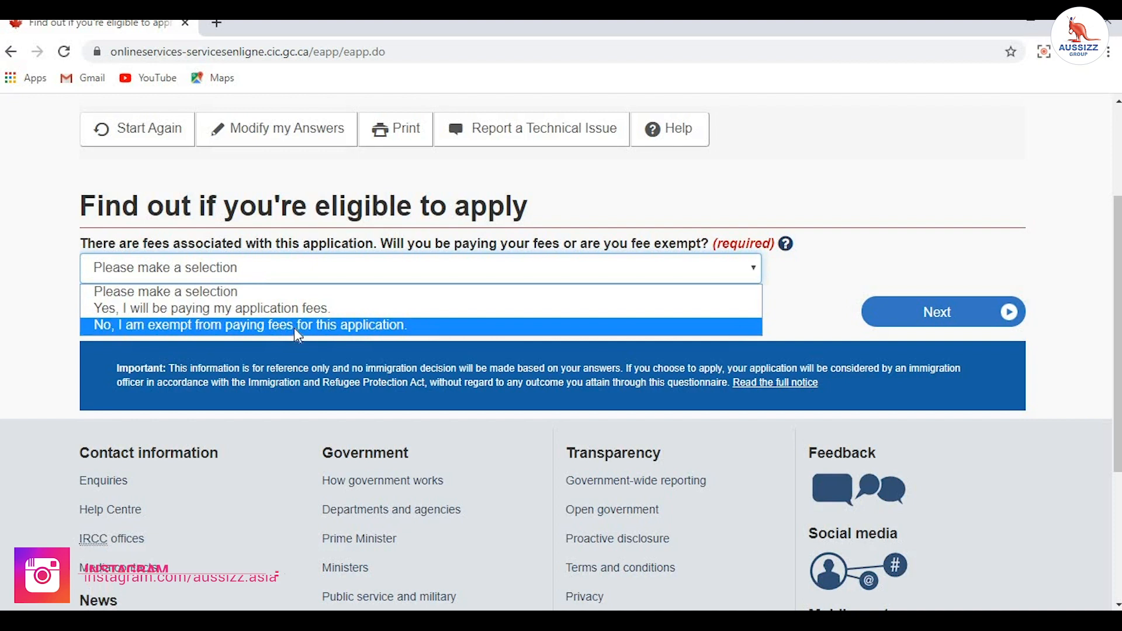
pyautogui.click(250, 312)
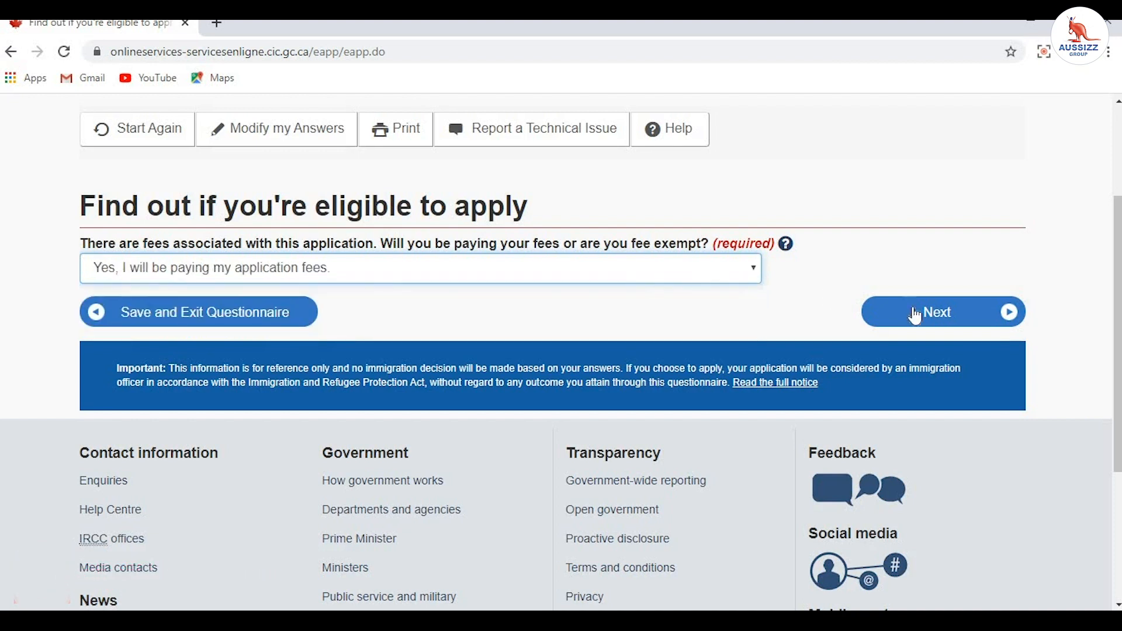
pyautogui.click(992, 323)
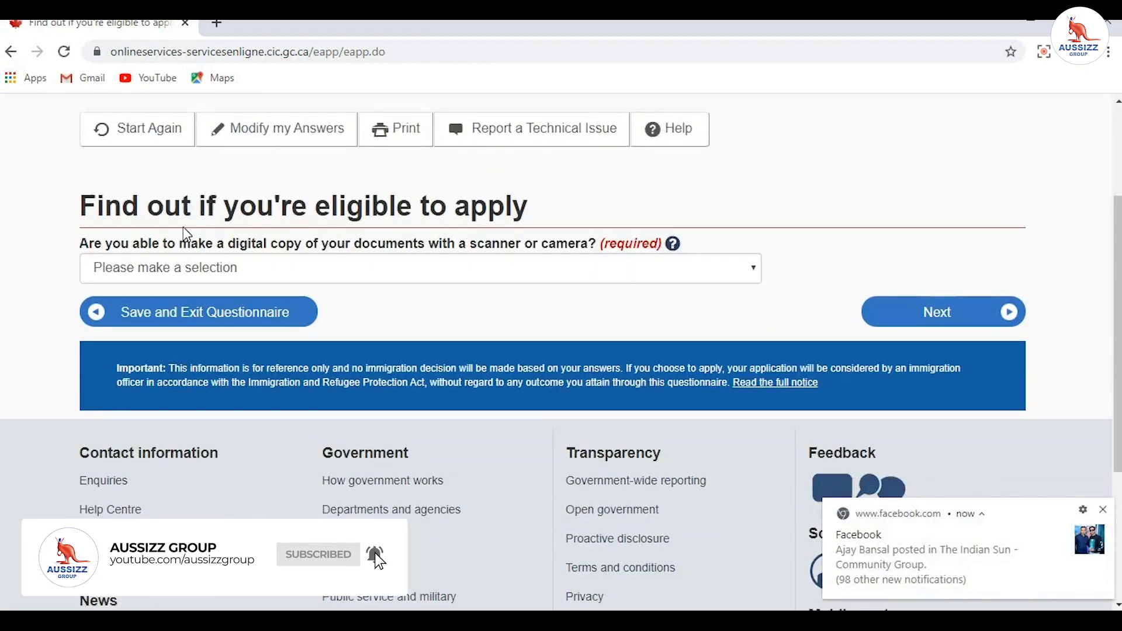
# Step: Answer Yes to making digital document copies and to paying fees online
pyautogui.click(188, 273)
pyautogui.click(178, 307)
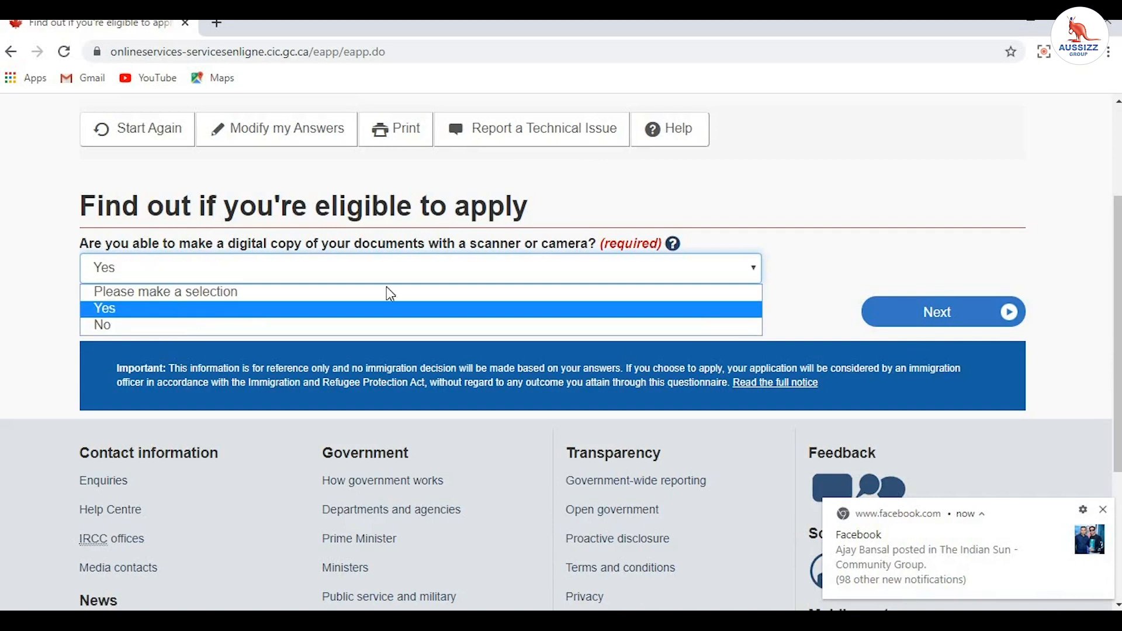
pyautogui.click(917, 322)
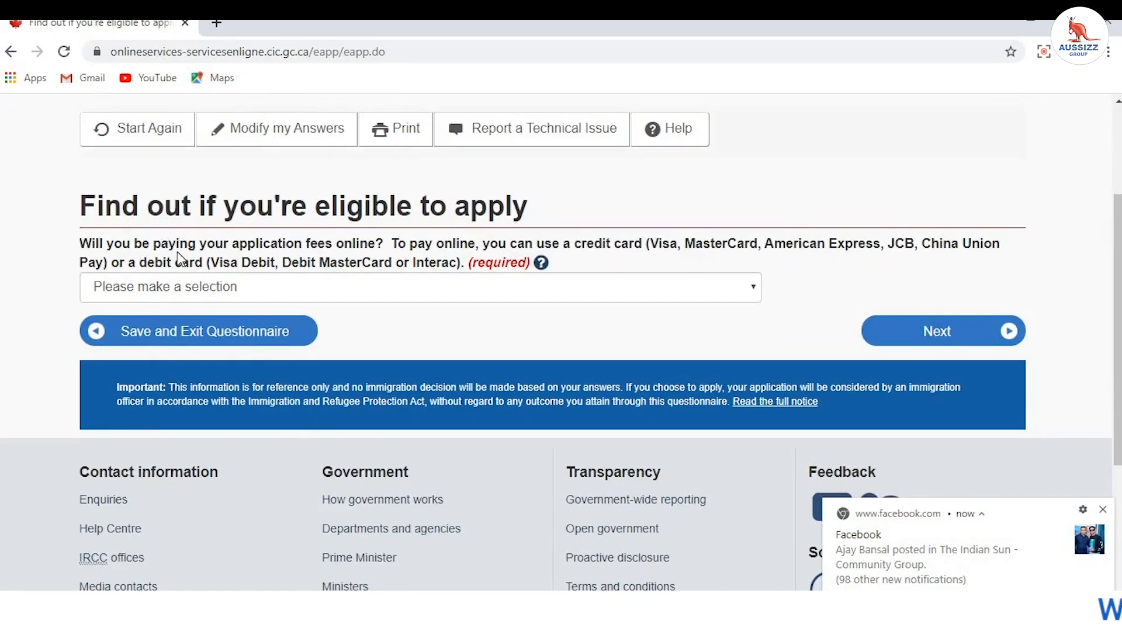
pyautogui.click(175, 289)
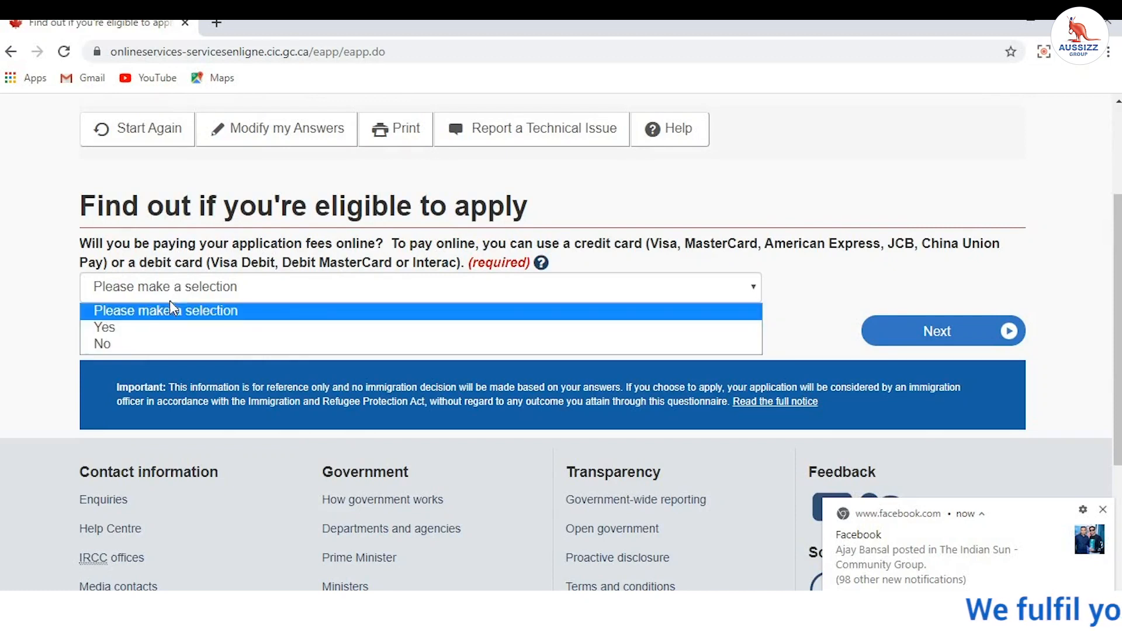
pyautogui.click(158, 326)
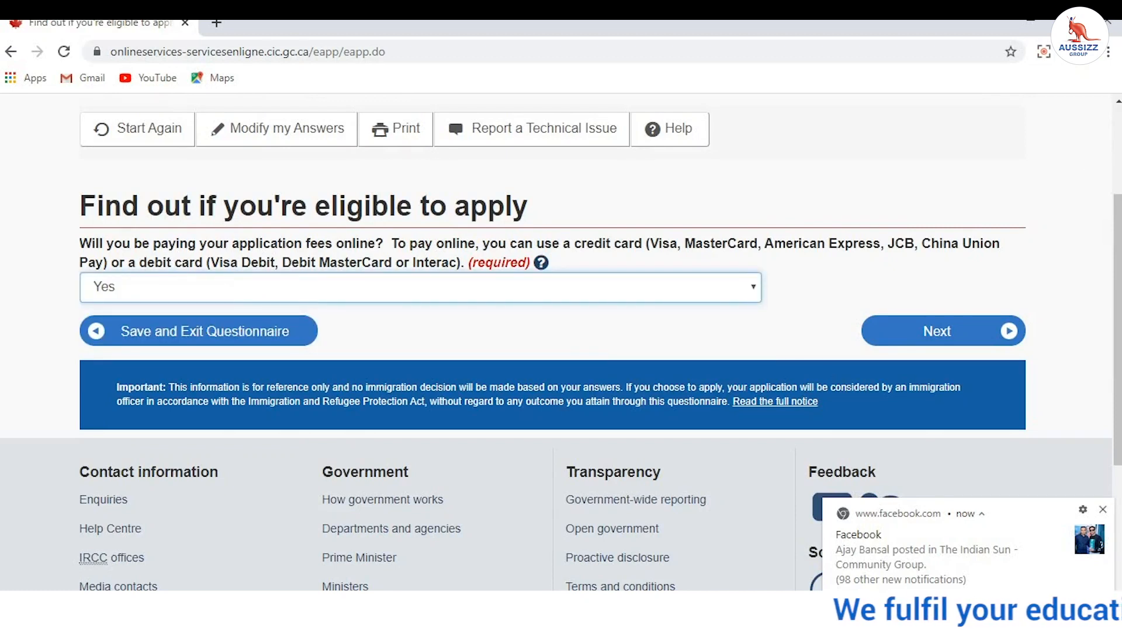
pyautogui.click(981, 337)
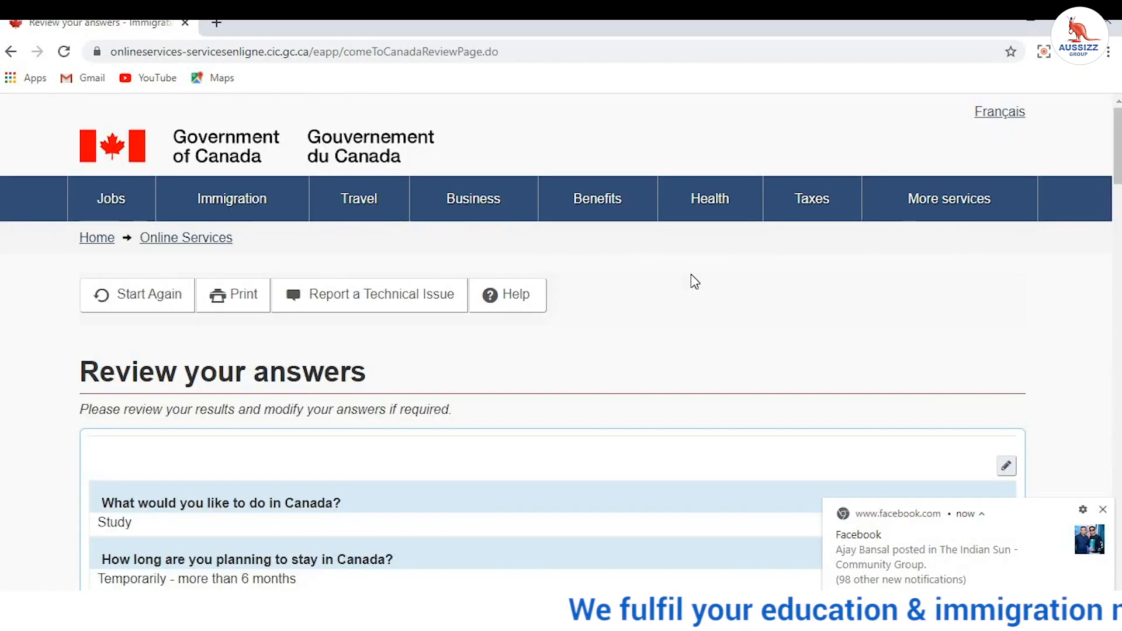
pyautogui.scroll(-3, 691, 278)
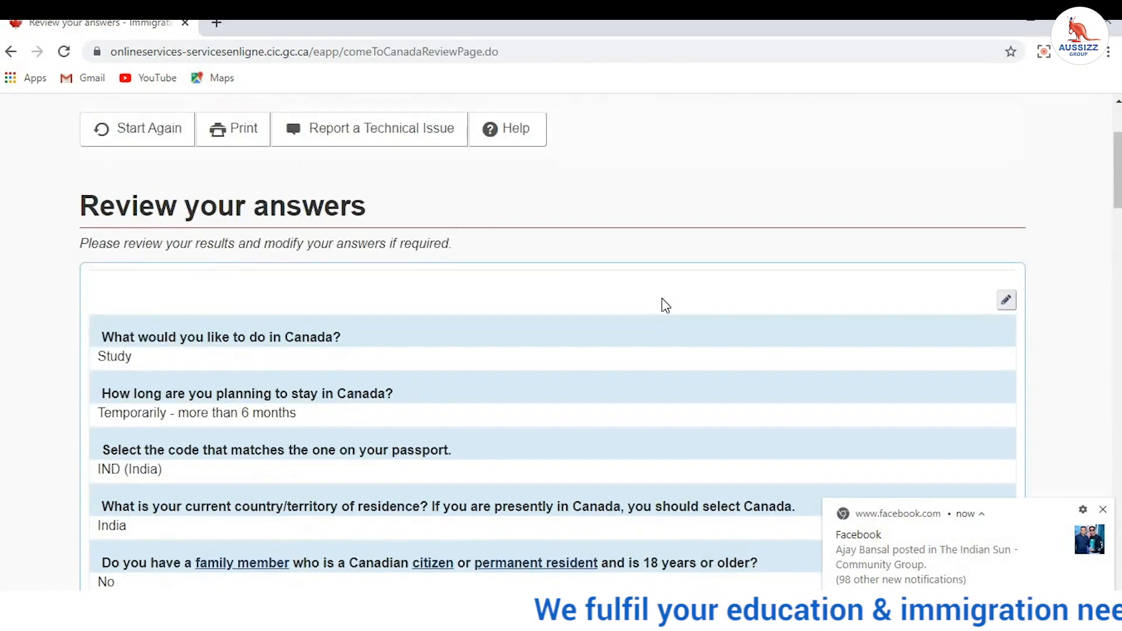
pyautogui.click(1105, 515)
pyautogui.scroll(-2, 205, 210)
pyautogui.scroll(4, 201, 213)
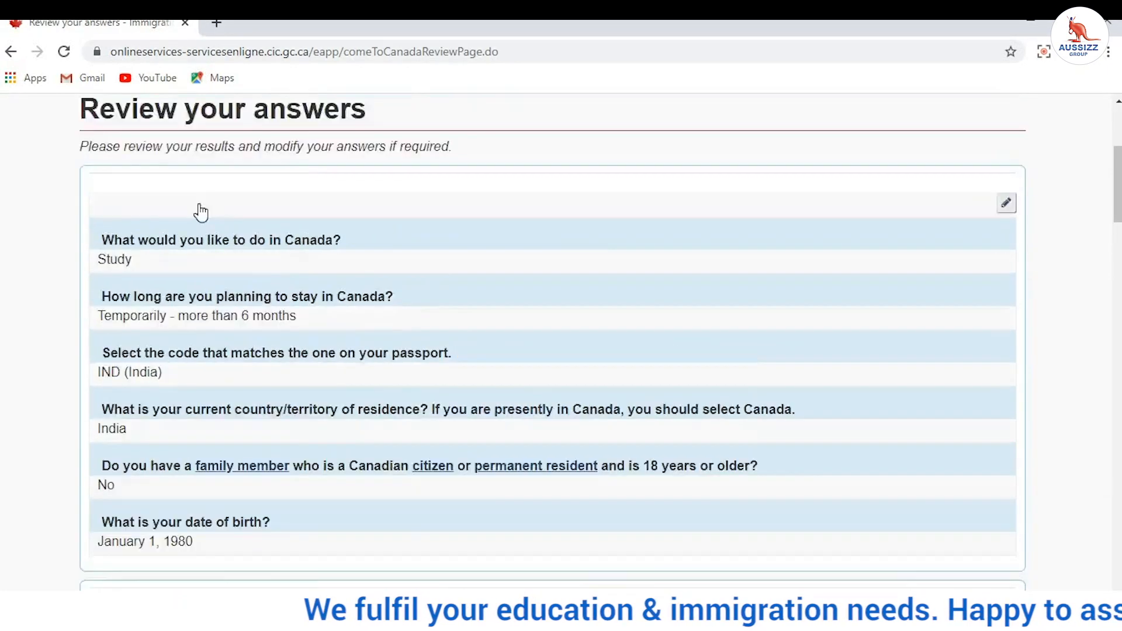
pyautogui.moveTo(81, 298); pyautogui.dragTo(394, 341)
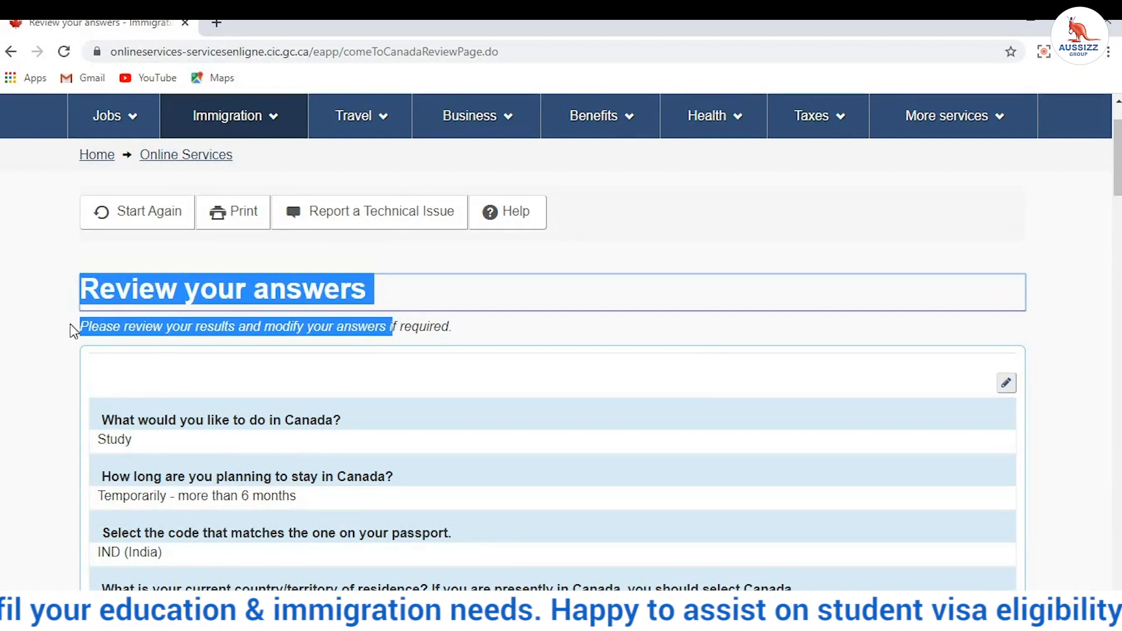
pyautogui.scroll(-1, 70, 324)
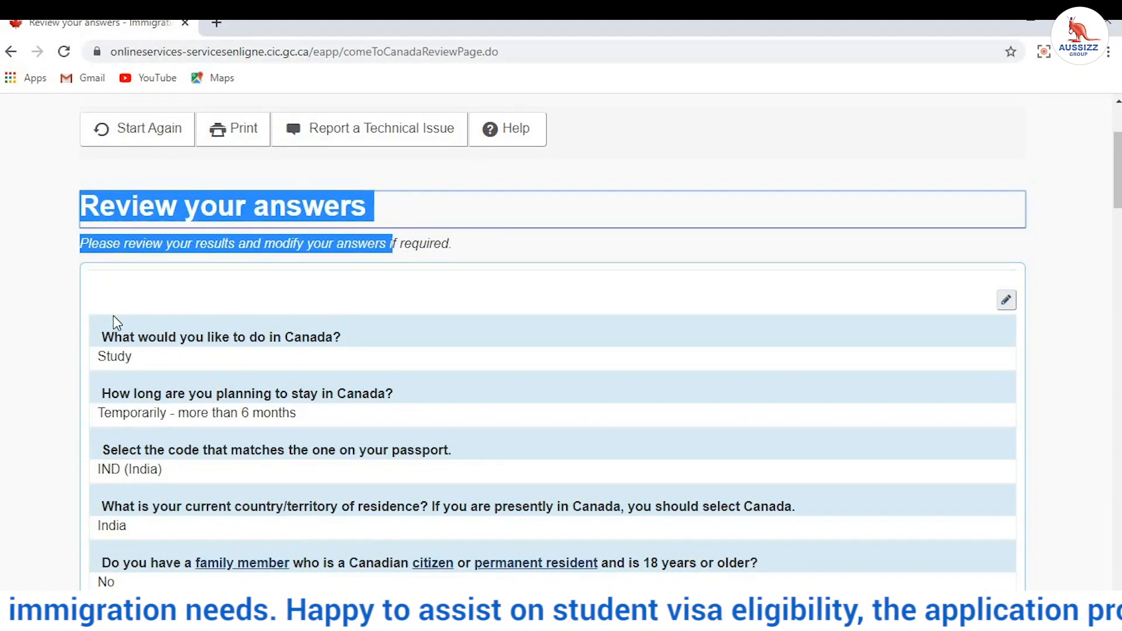
pyautogui.moveTo(103, 332); pyautogui.dragTo(310, 465)
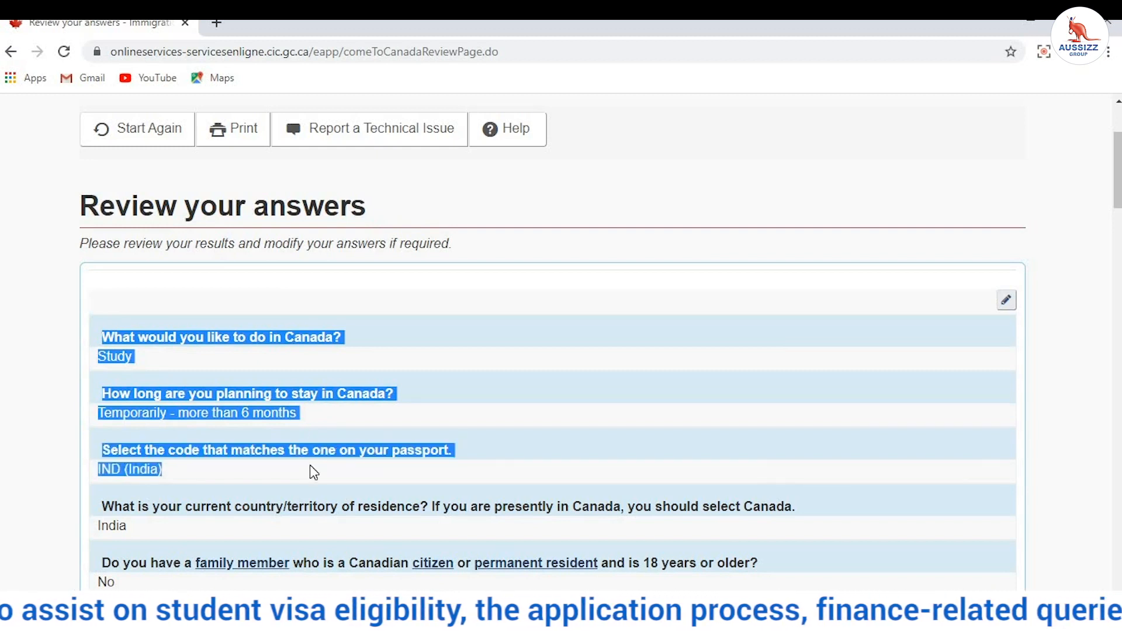
pyautogui.moveTo(314, 474); pyautogui.dragTo(316, 584)
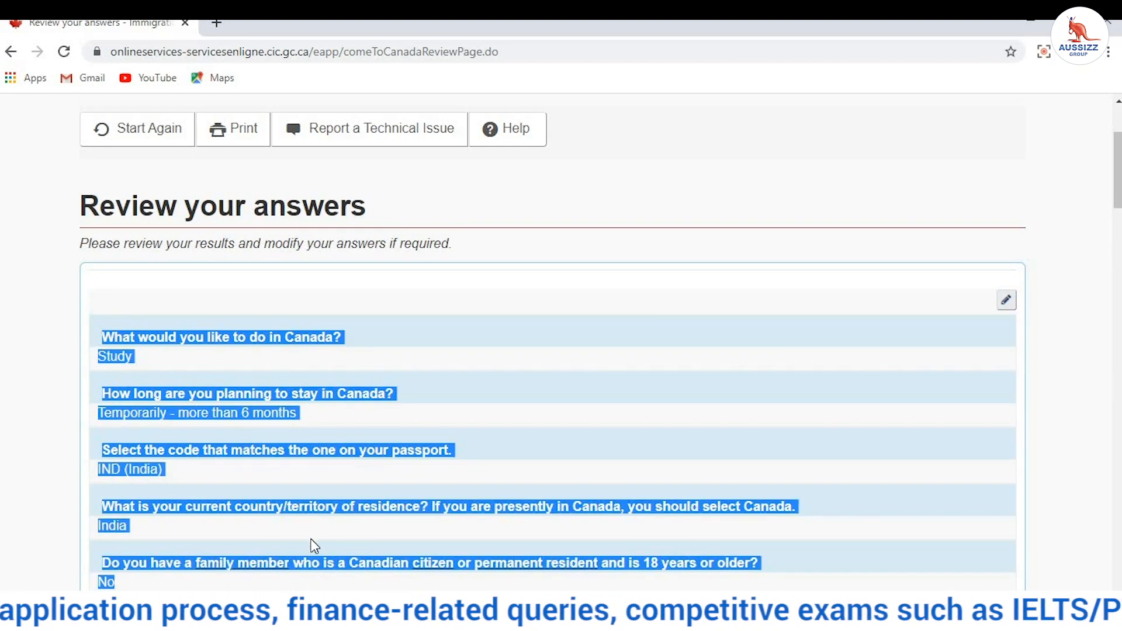
pyautogui.scroll(-5, 314, 547)
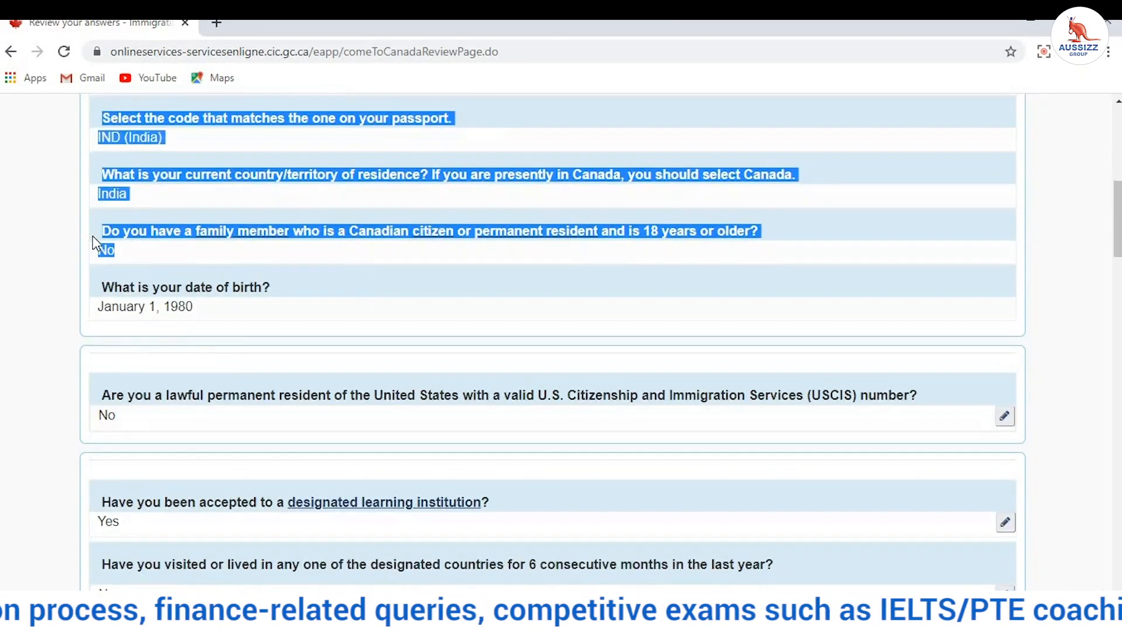
pyautogui.moveTo(102, 286); pyautogui.dragTo(191, 415)
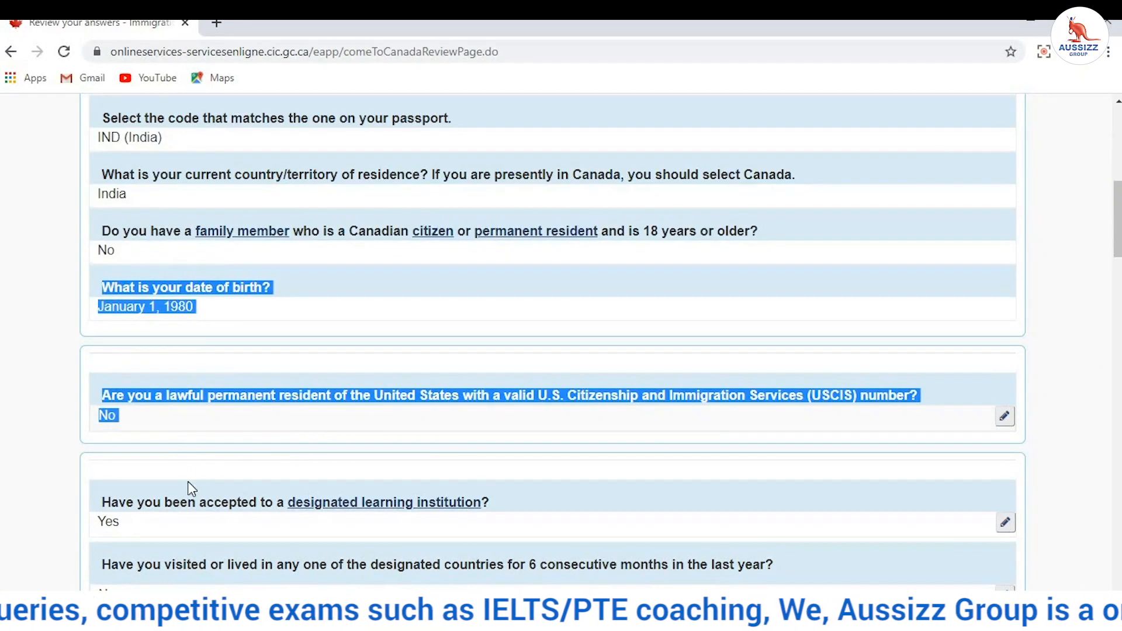
pyautogui.moveTo(191, 488); pyautogui.dragTo(224, 517)
pyautogui.scroll(-4, 231, 419)
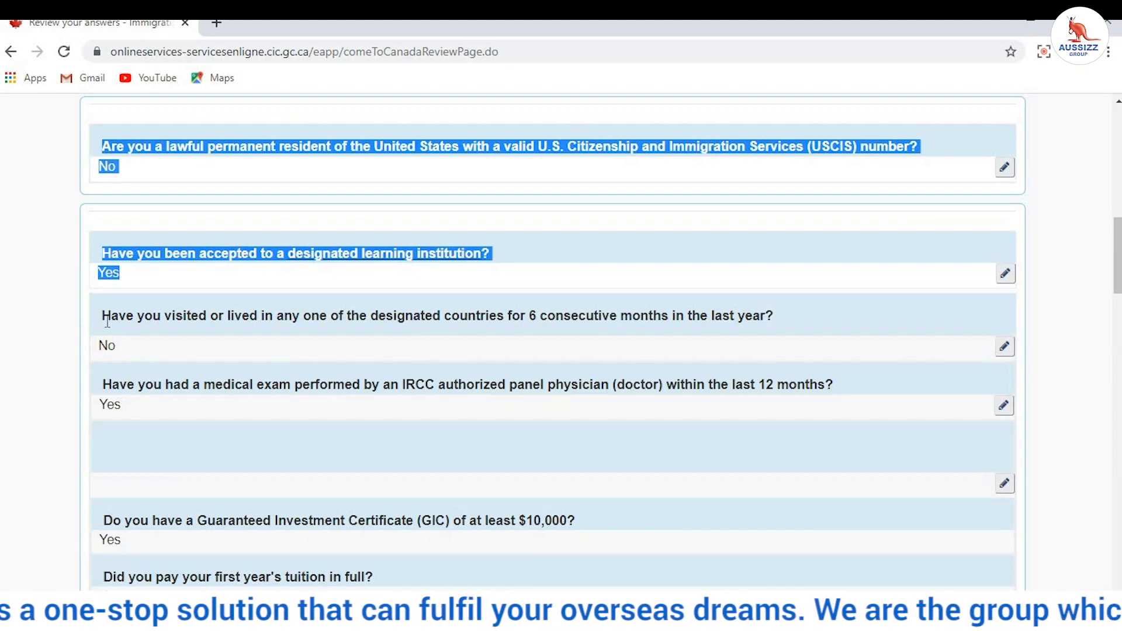
pyautogui.scroll(-3, 107, 323)
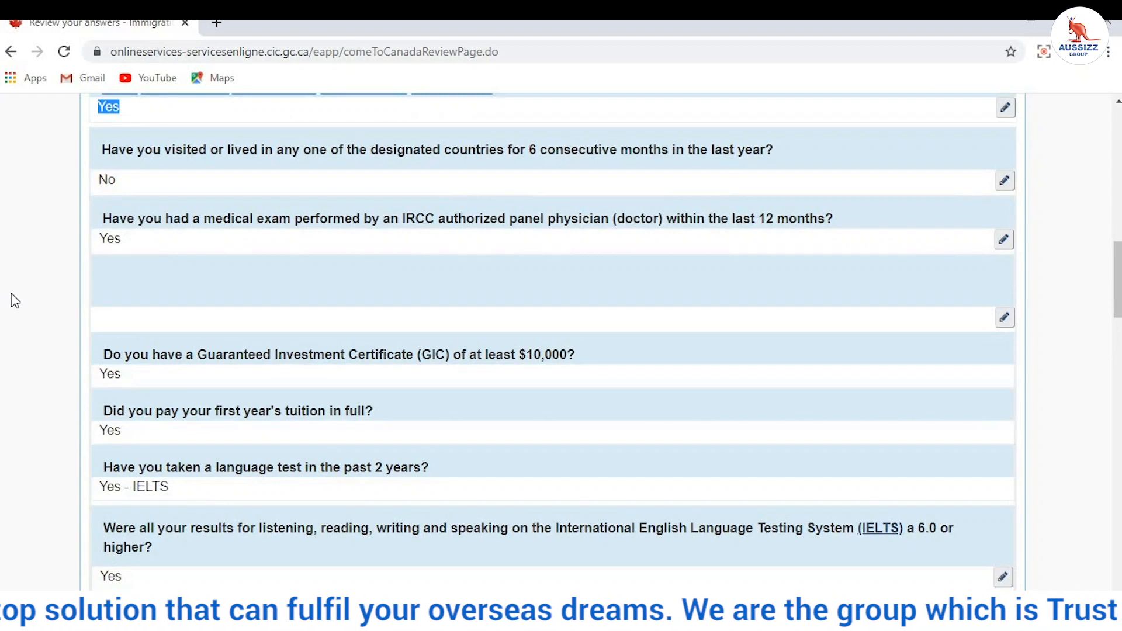
pyautogui.scroll(-2, 10, 297)
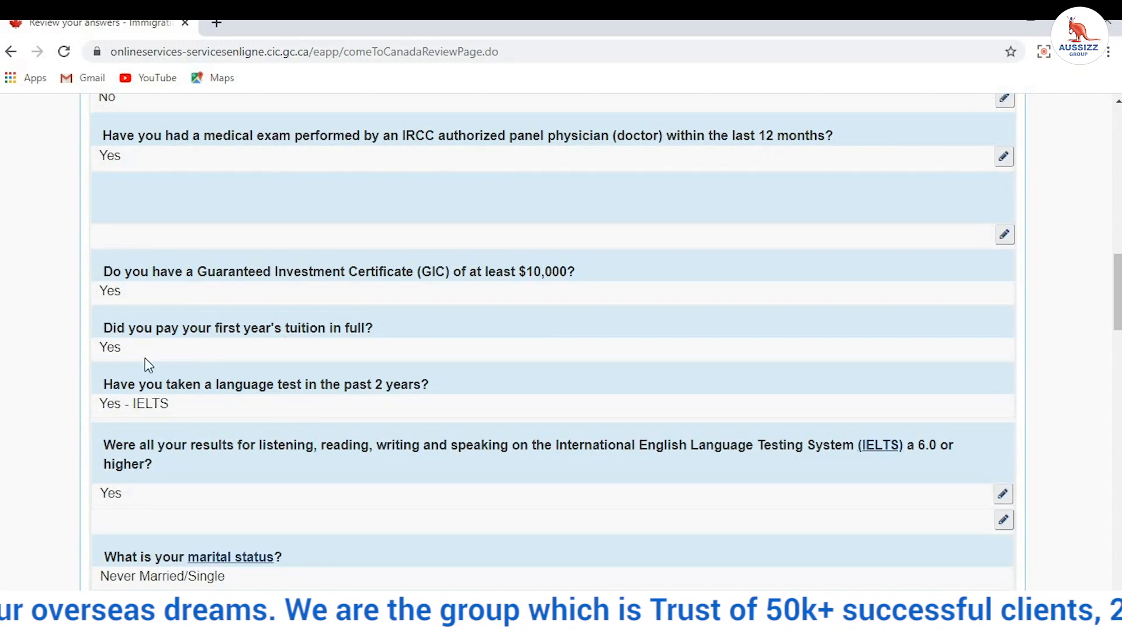
# Step: Review the IELTS, work-in-studies, spouse, accompanying family member and criminal offence answers
pyautogui.scroll(-4, 146, 363)
pyautogui.moveTo(109, 273); pyautogui.dragTo(138, 333)
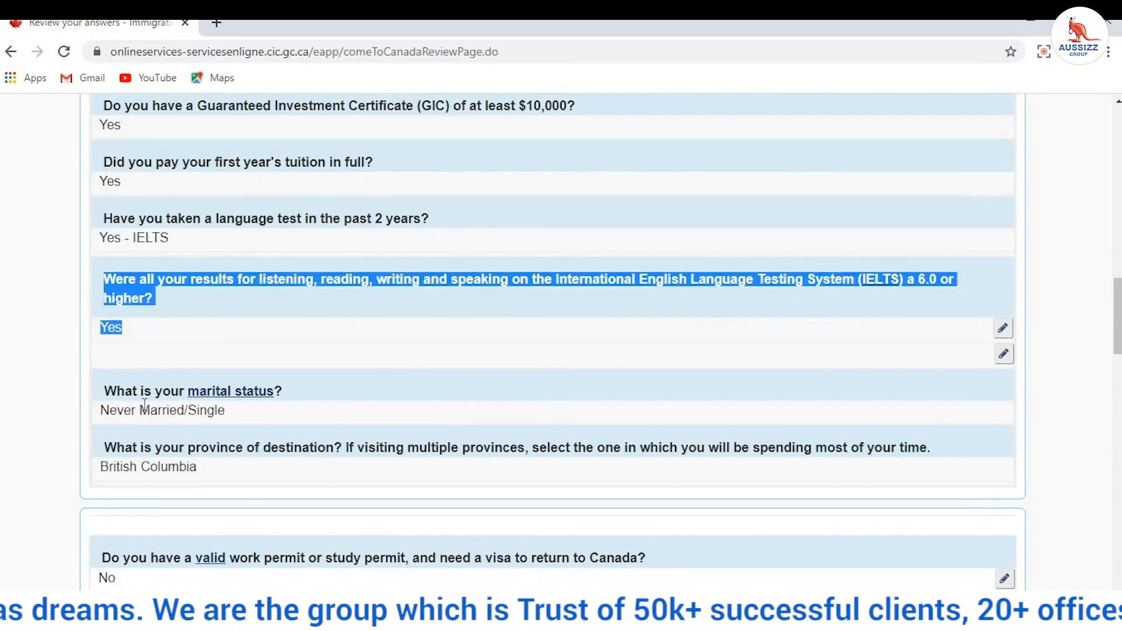
pyautogui.scroll(-2, 179, 412)
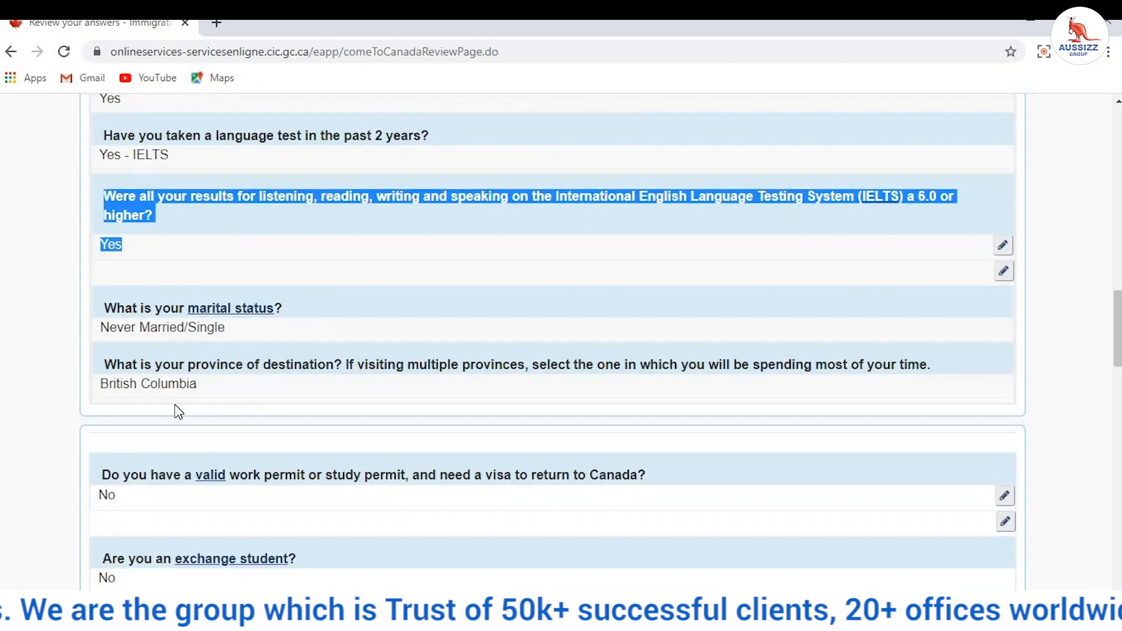
pyautogui.scroll(-4, 193, 392)
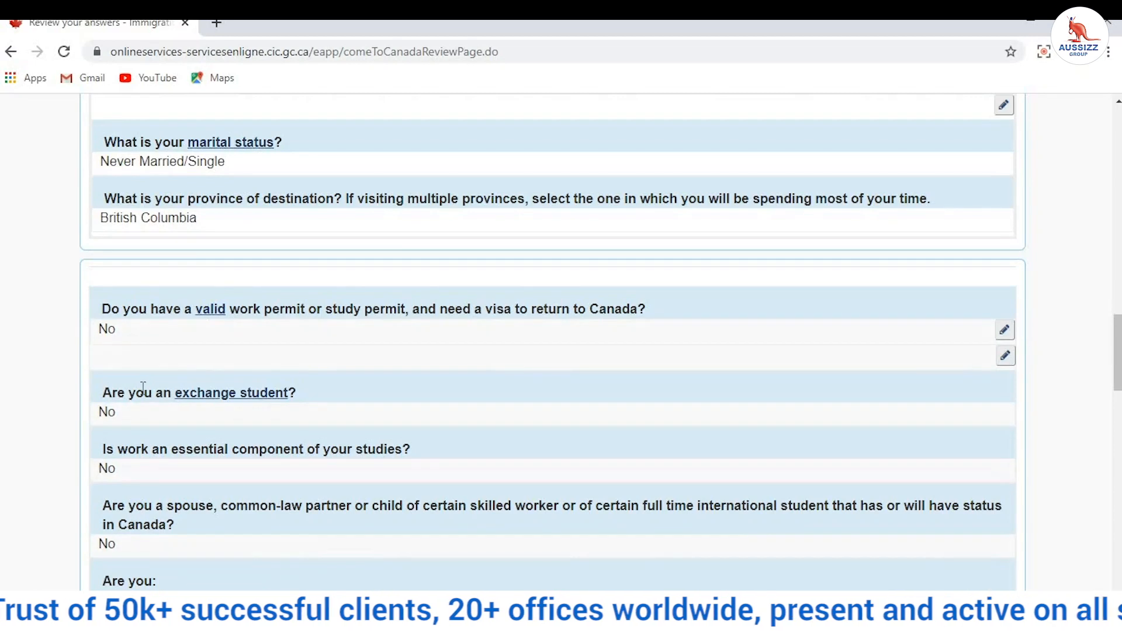
pyautogui.scroll(-2, 167, 359)
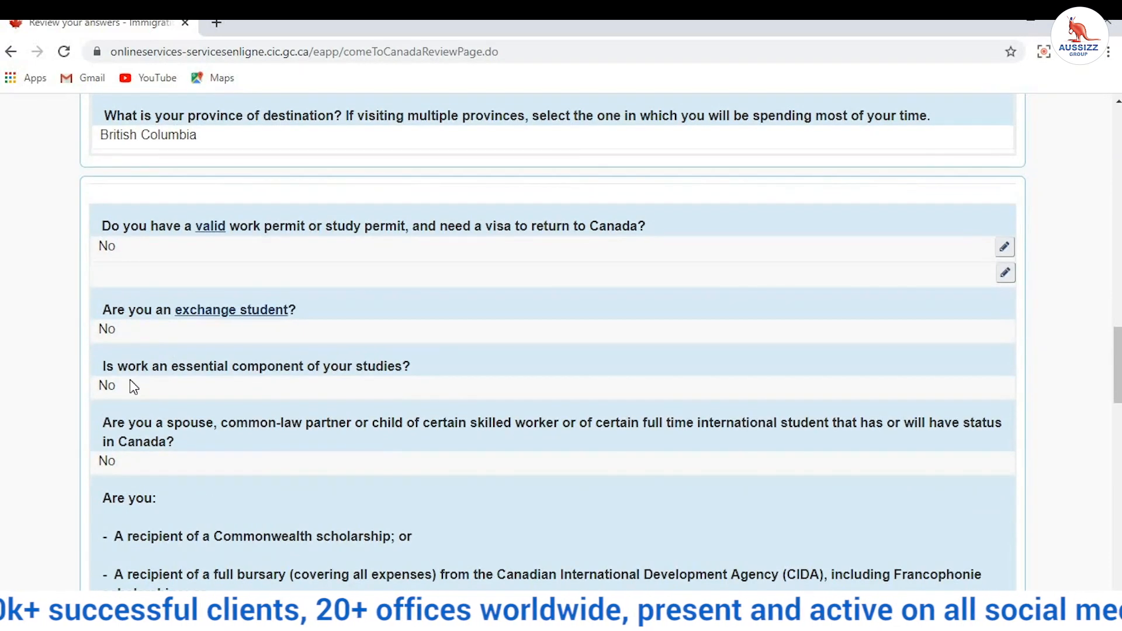
pyautogui.moveTo(411, 367); pyautogui.dragTo(150, 372)
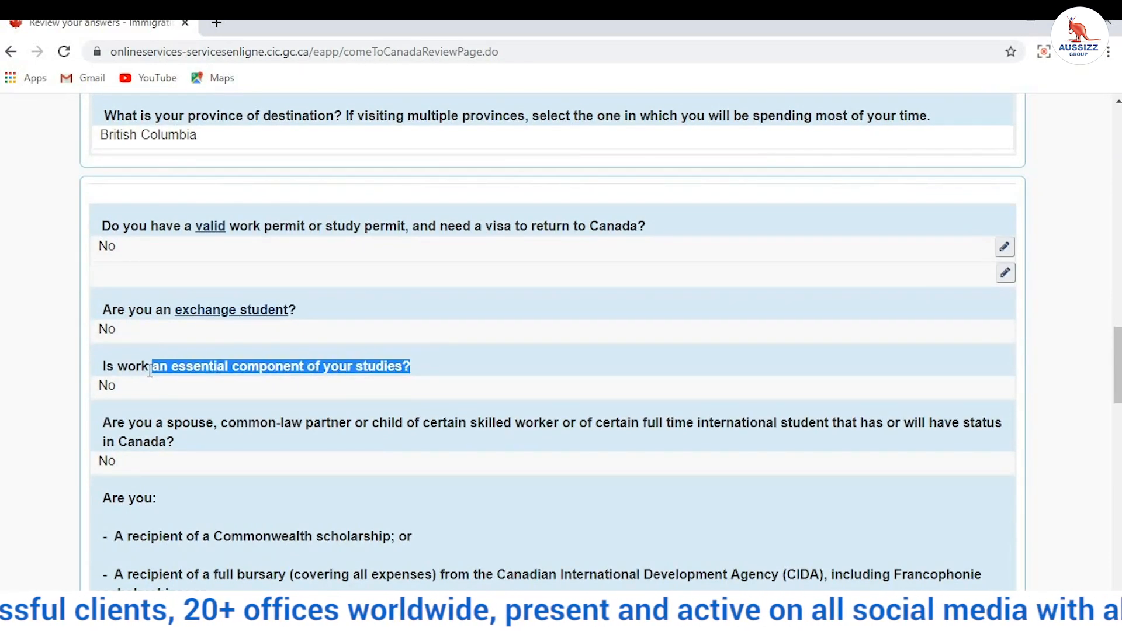
pyautogui.moveTo(101, 422); pyautogui.dragTo(135, 441)
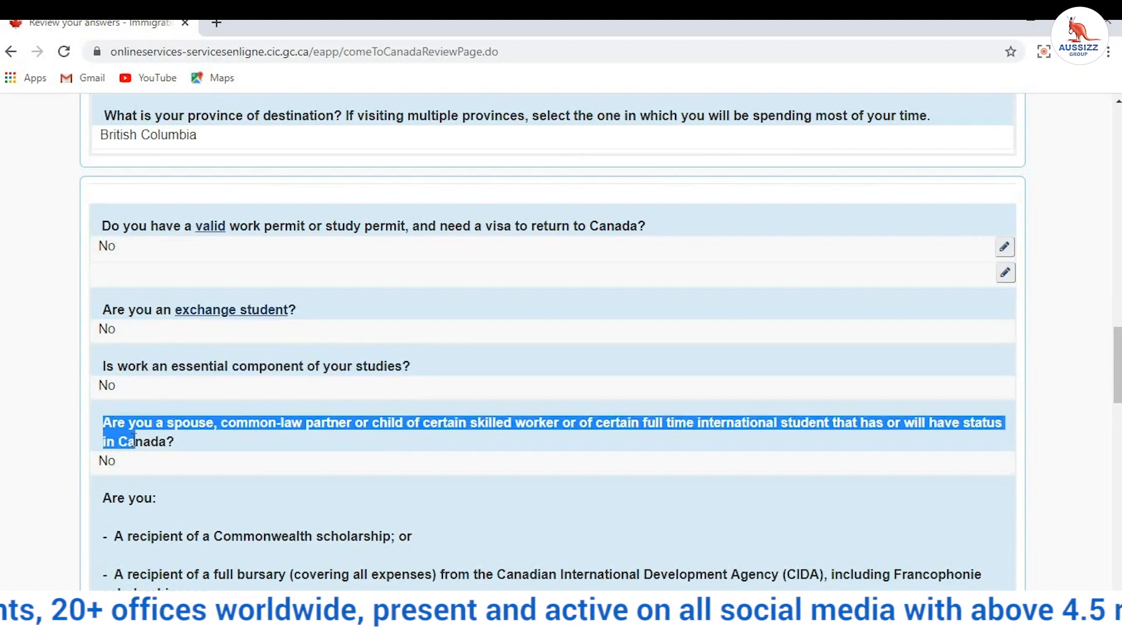
pyautogui.scroll(-3, 121, 395)
pyautogui.scroll(-5, 113, 352)
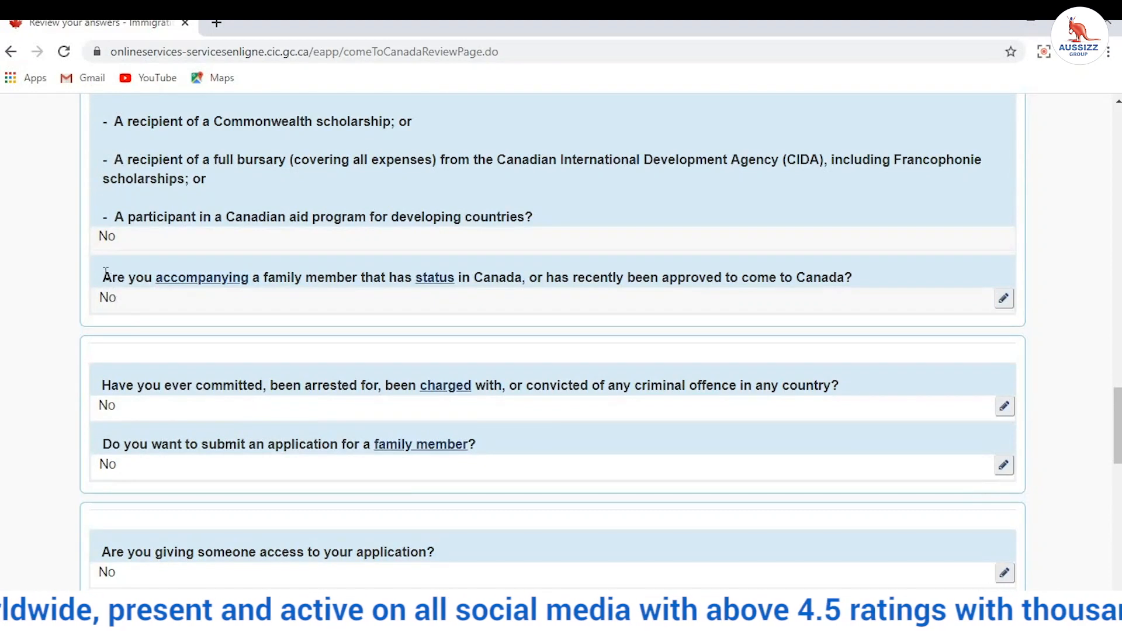
pyautogui.moveTo(104, 275); pyautogui.dragTo(113, 369)
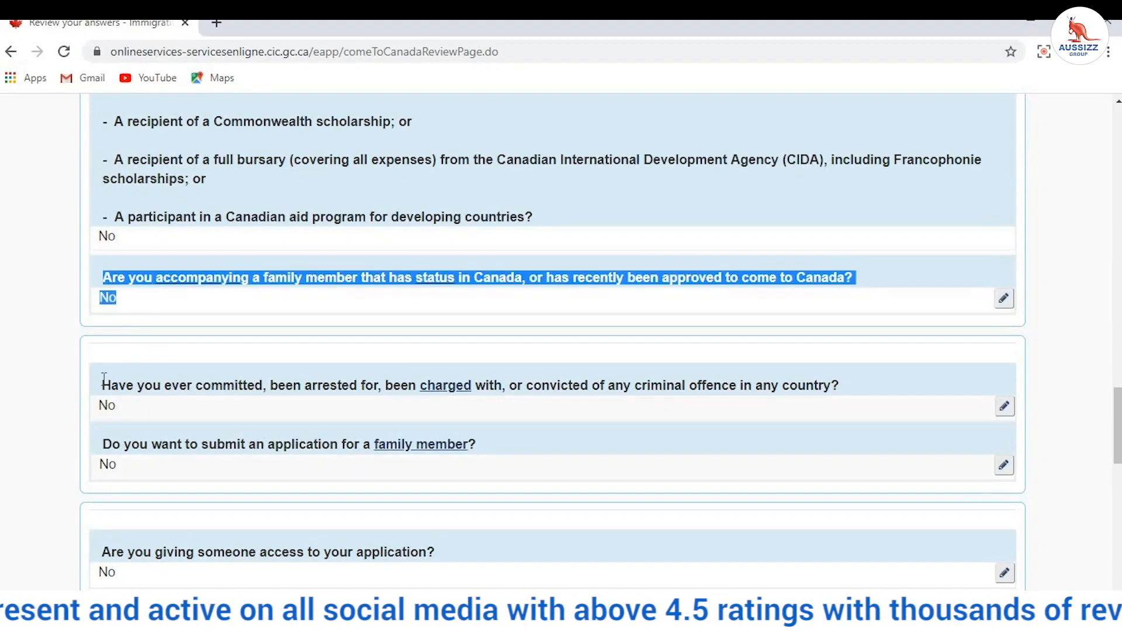
pyautogui.click(104, 378)
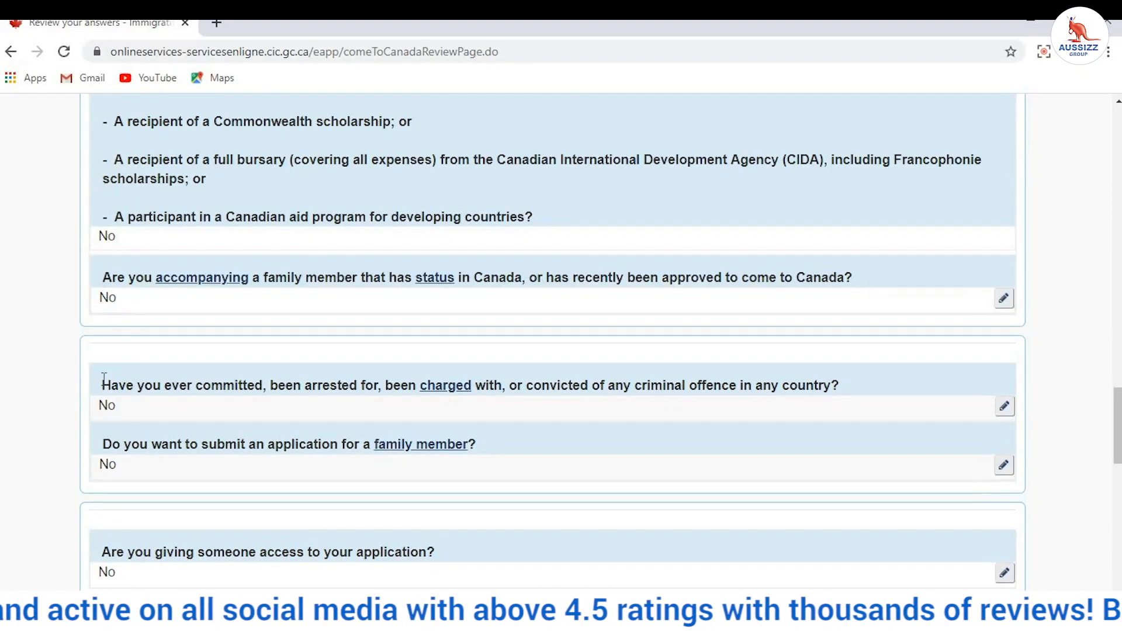
pyautogui.keyDown('shift'); pyautogui.click(117, 409); pyautogui.keyUp('shift')
# Step: Review the biometrics answer and recheck the GIC, tuition and IELTS answers
pyautogui.scroll(-1, 104, 404)
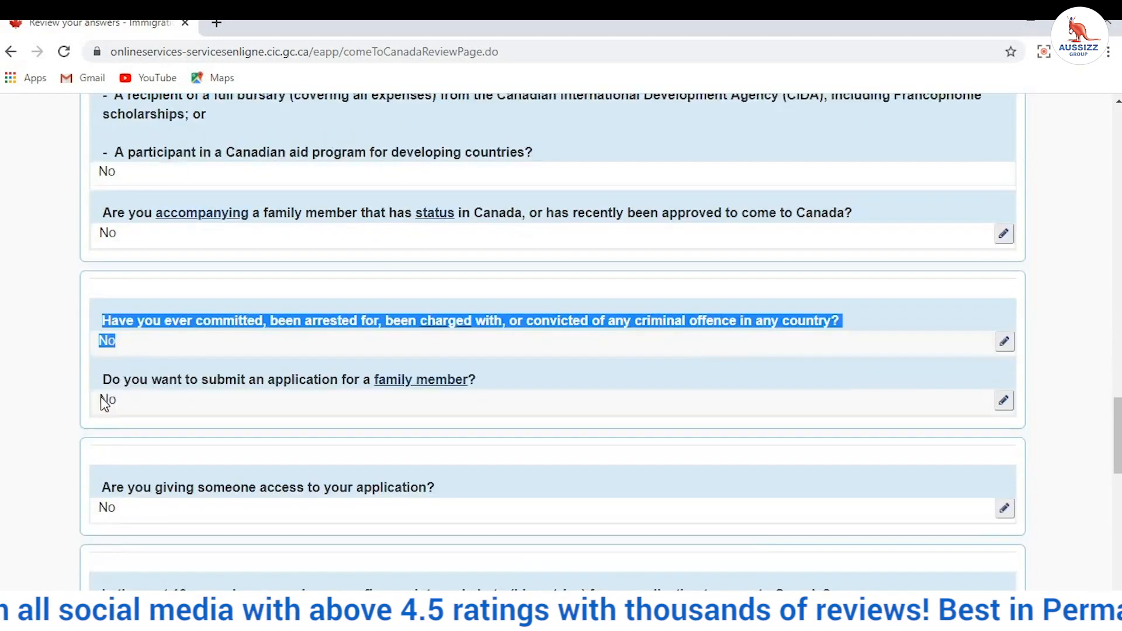
pyautogui.scroll(-2, 104, 404)
pyautogui.scroll(-3, 115, 383)
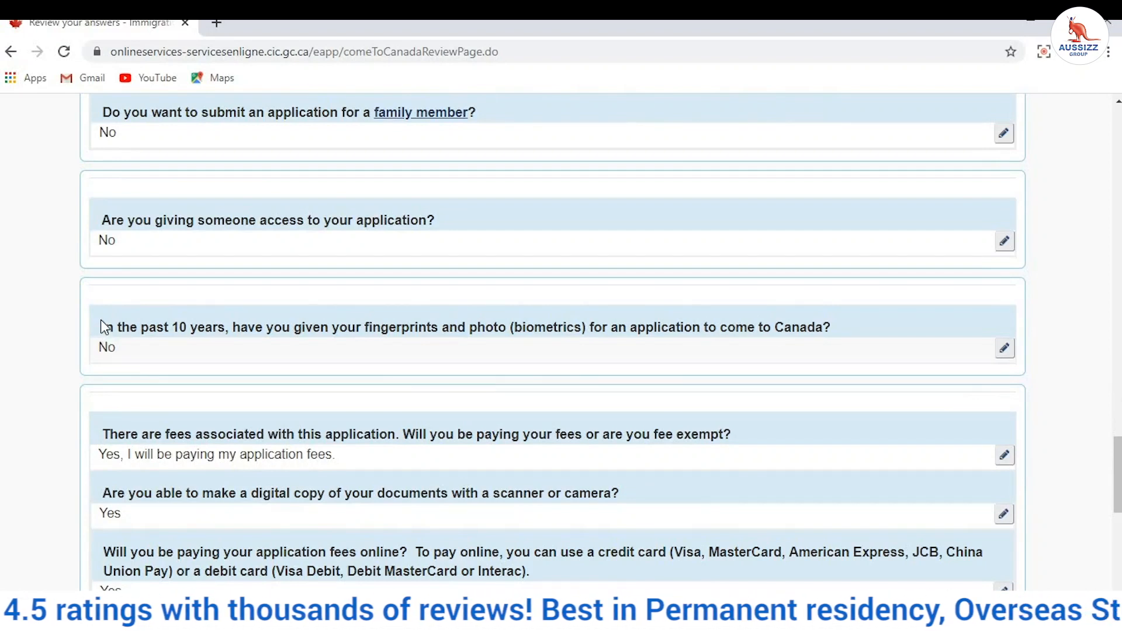
pyautogui.moveTo(100, 329); pyautogui.dragTo(107, 351)
pyautogui.scroll(-3, 190, 318)
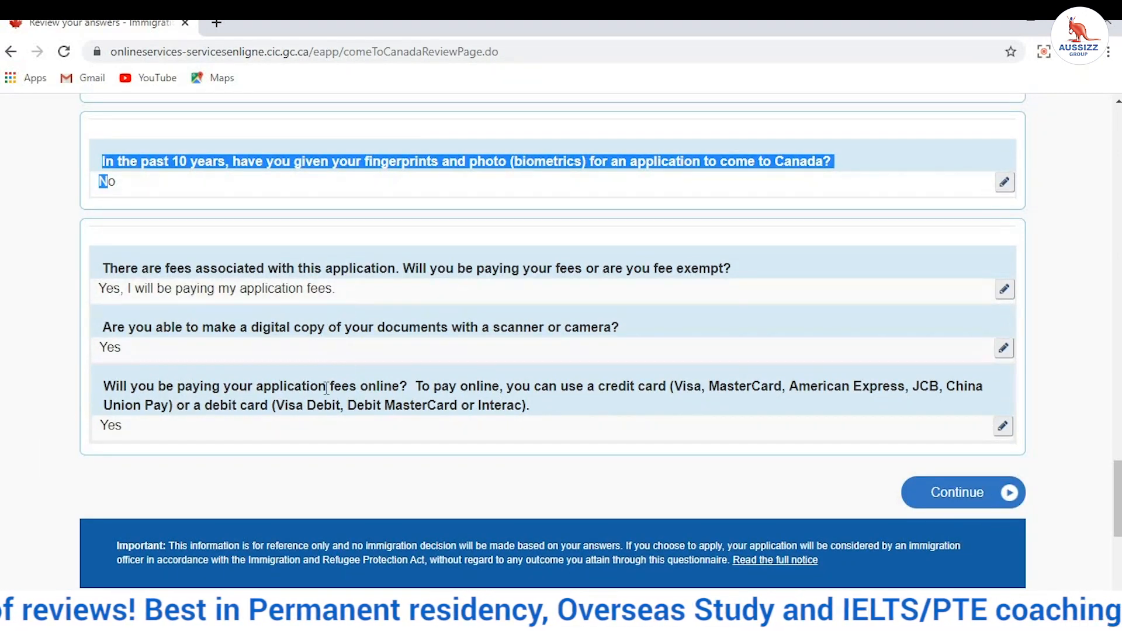
pyautogui.scroll(-1, 188, 412)
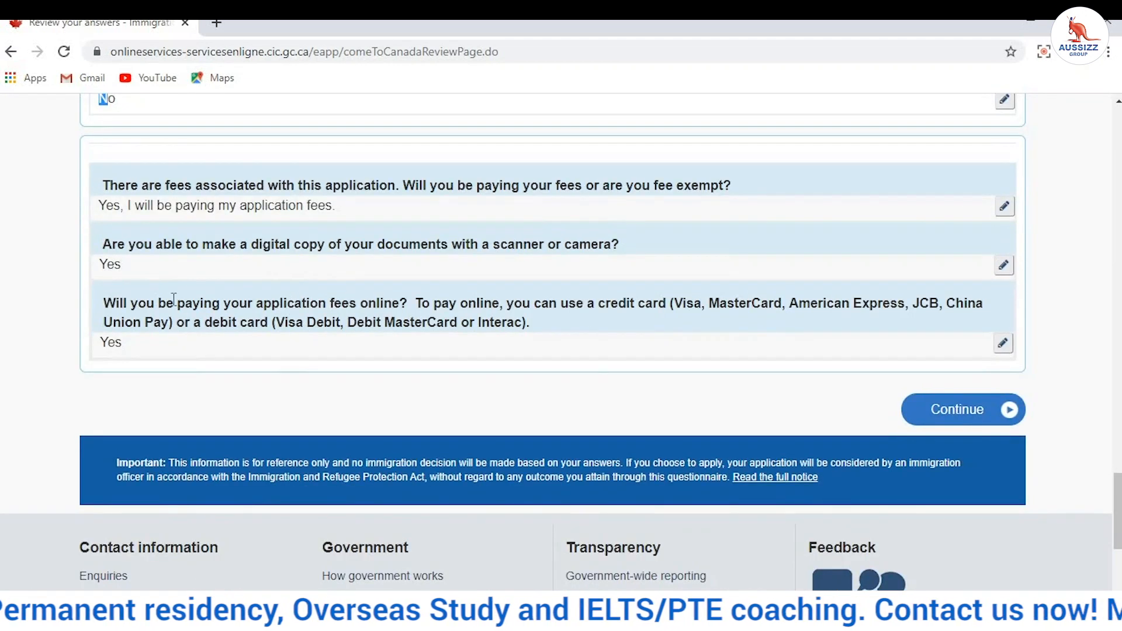
pyautogui.scroll(5, 587, 357)
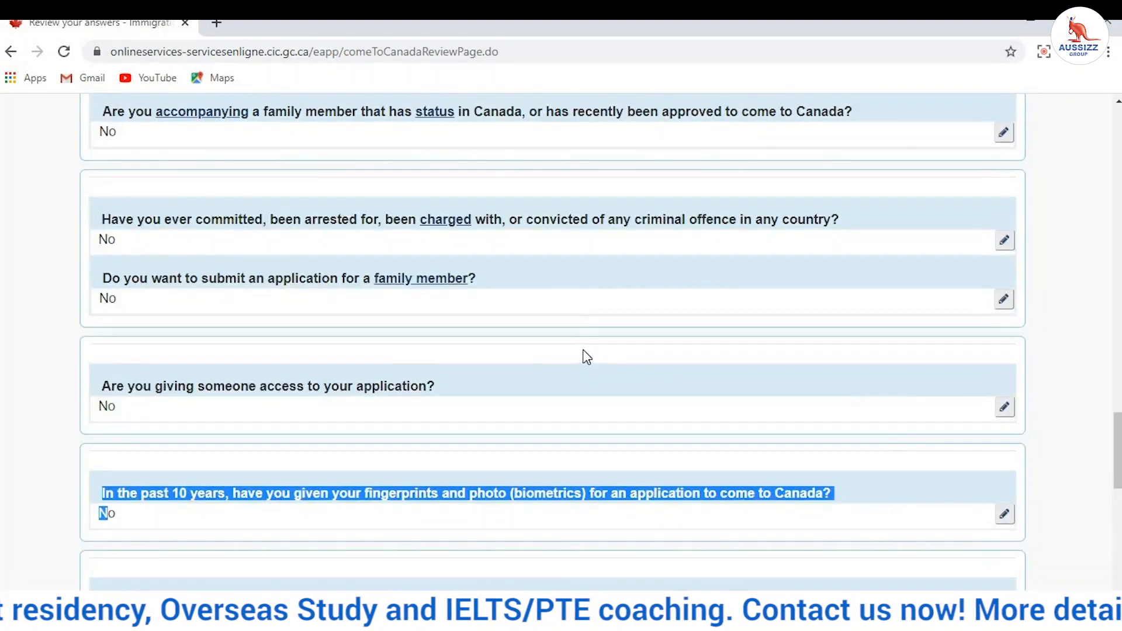
pyautogui.scroll(6, 585, 351)
pyautogui.scroll(2, 230, 307)
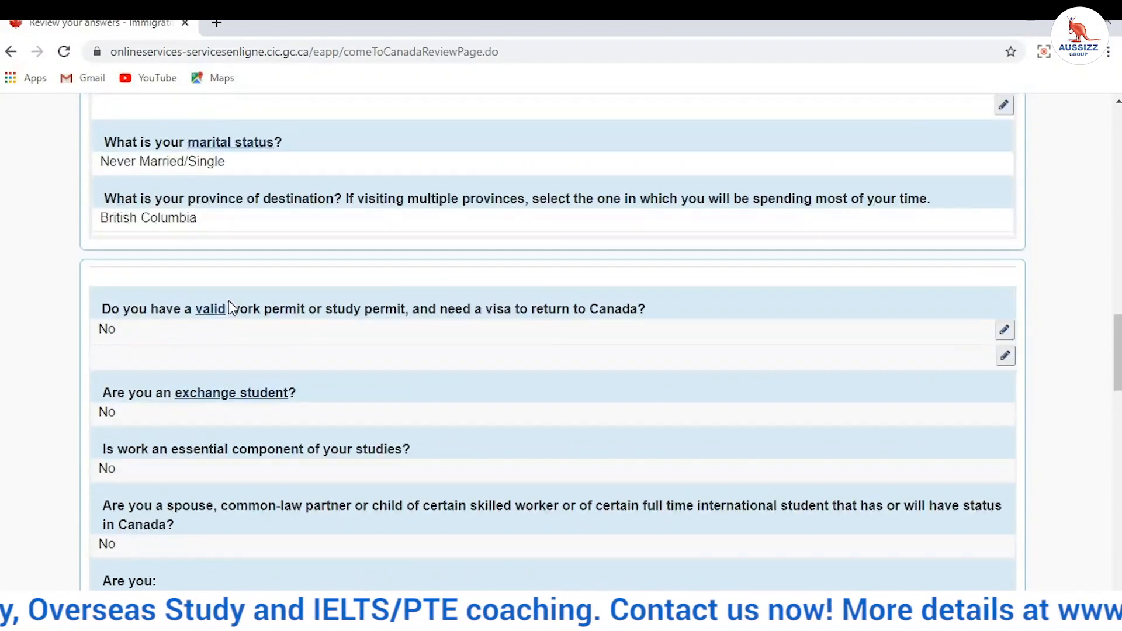
pyautogui.scroll(5, 229, 301)
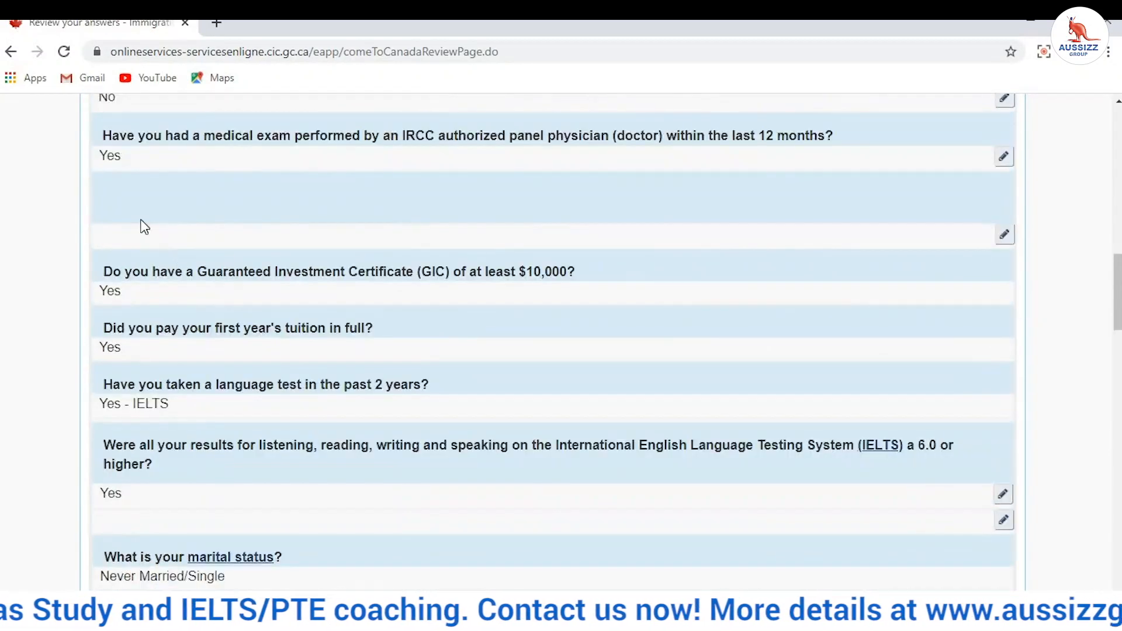
pyautogui.moveTo(104, 270); pyautogui.dragTo(163, 498)
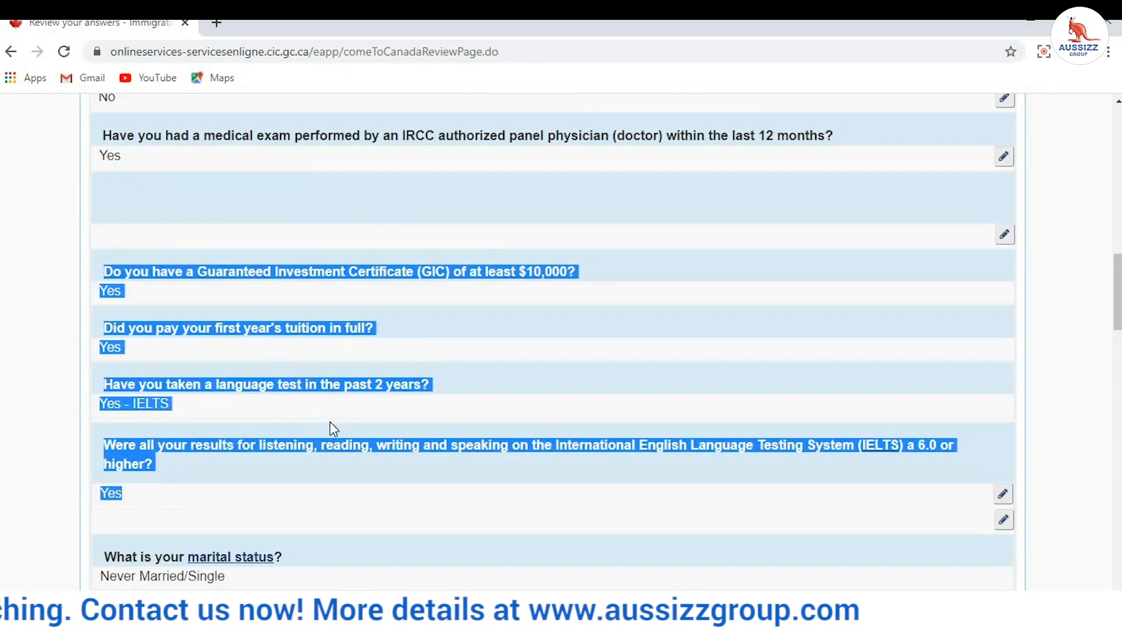
pyautogui.scroll(-20, 360, 437)
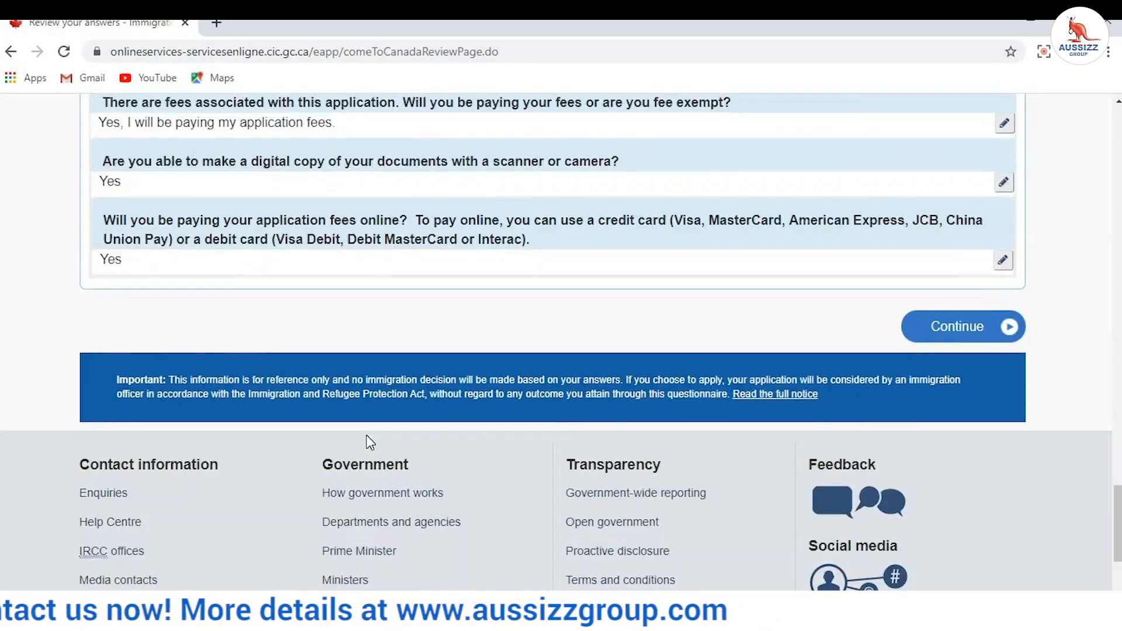
pyautogui.scroll(3, 367, 435)
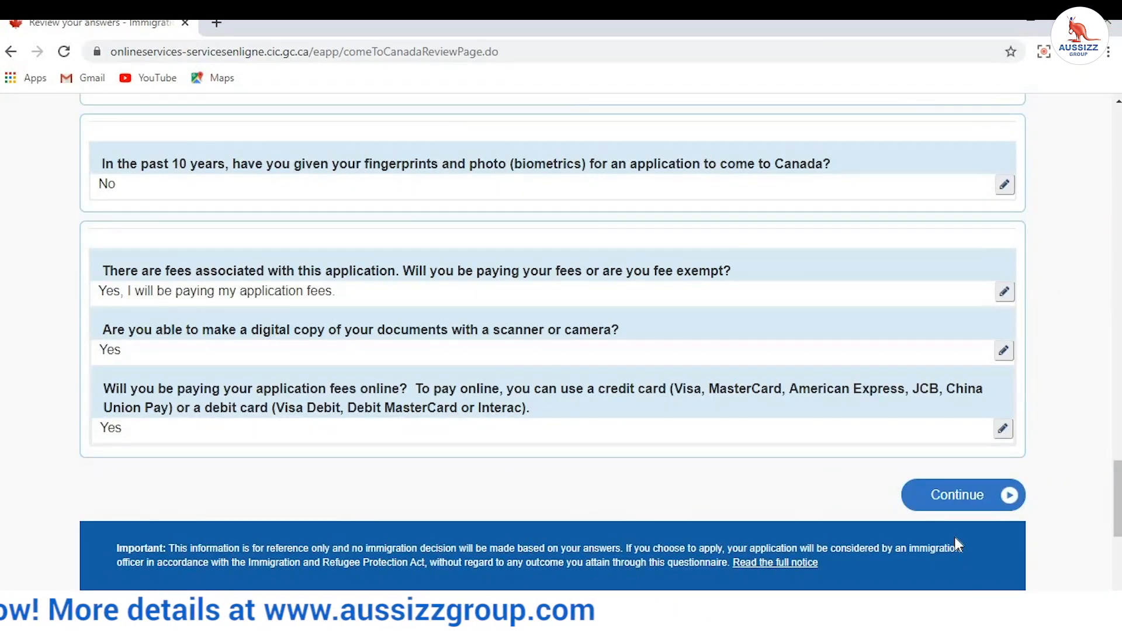
# Step: Accept the answers and continue past the Submitting your application instructions
pyautogui.click(960, 489)
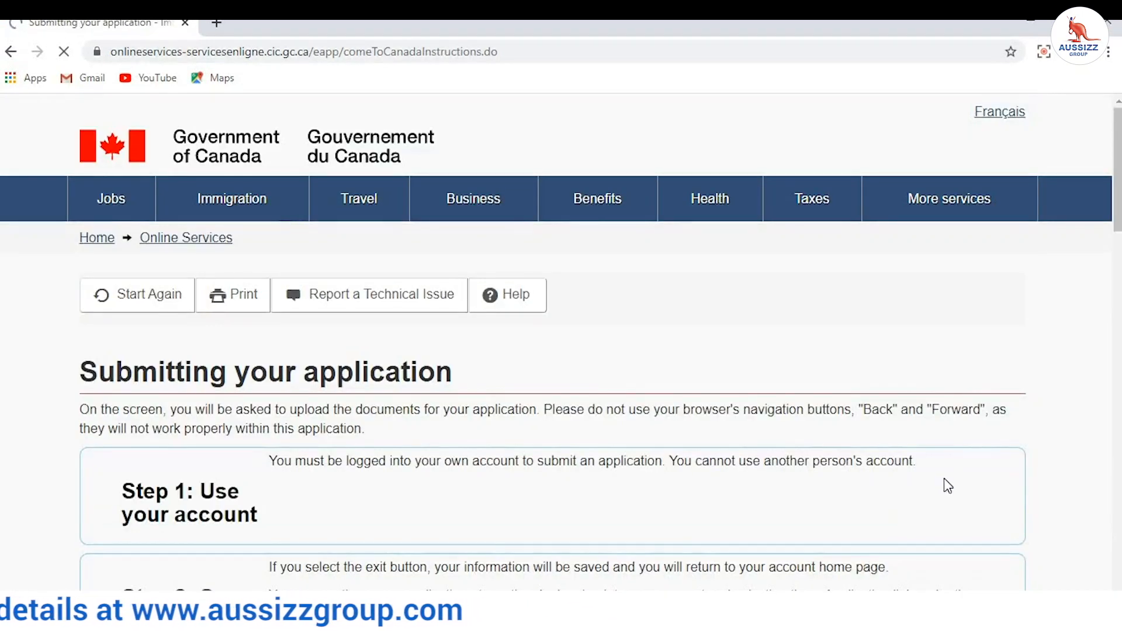
pyautogui.scroll(-20, 910, 401)
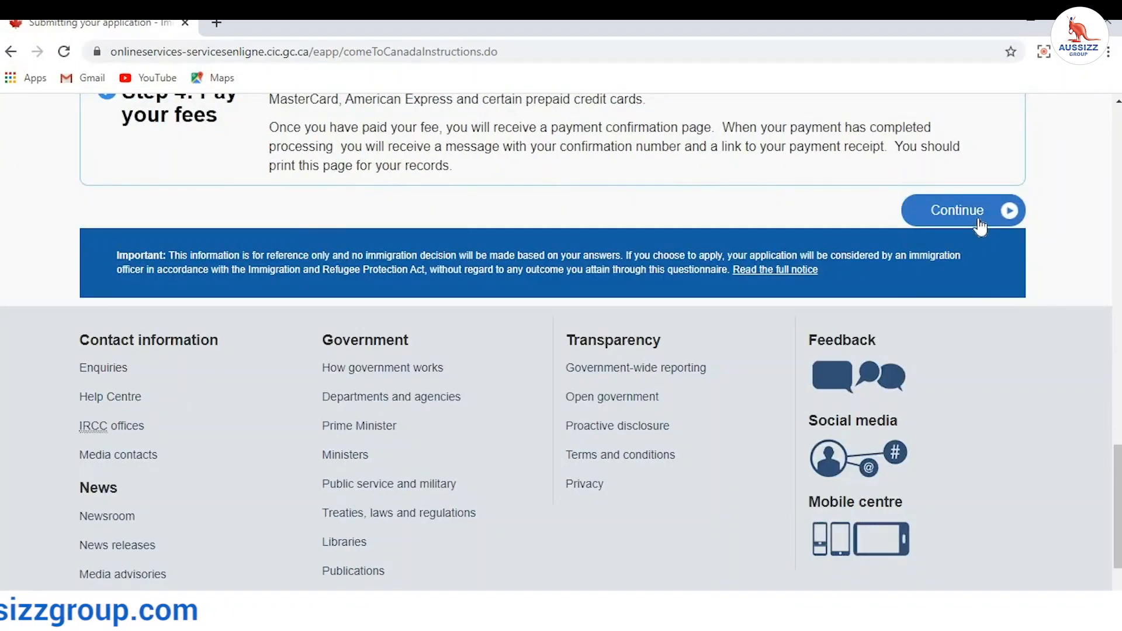
pyautogui.click(971, 227)
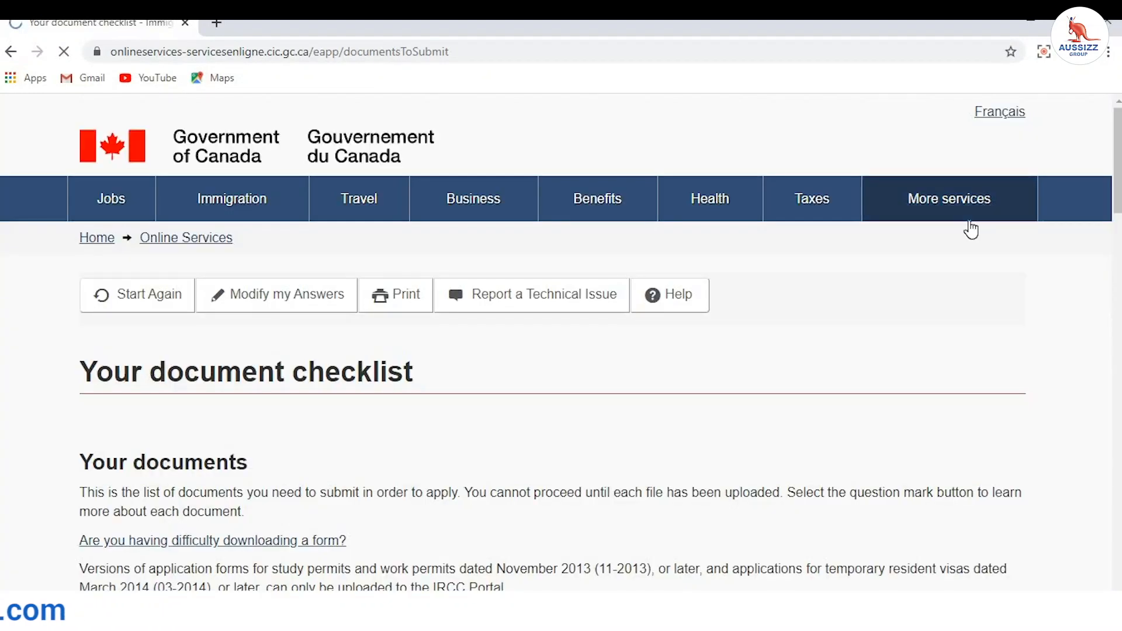
pyautogui.scroll(-5, 801, 349)
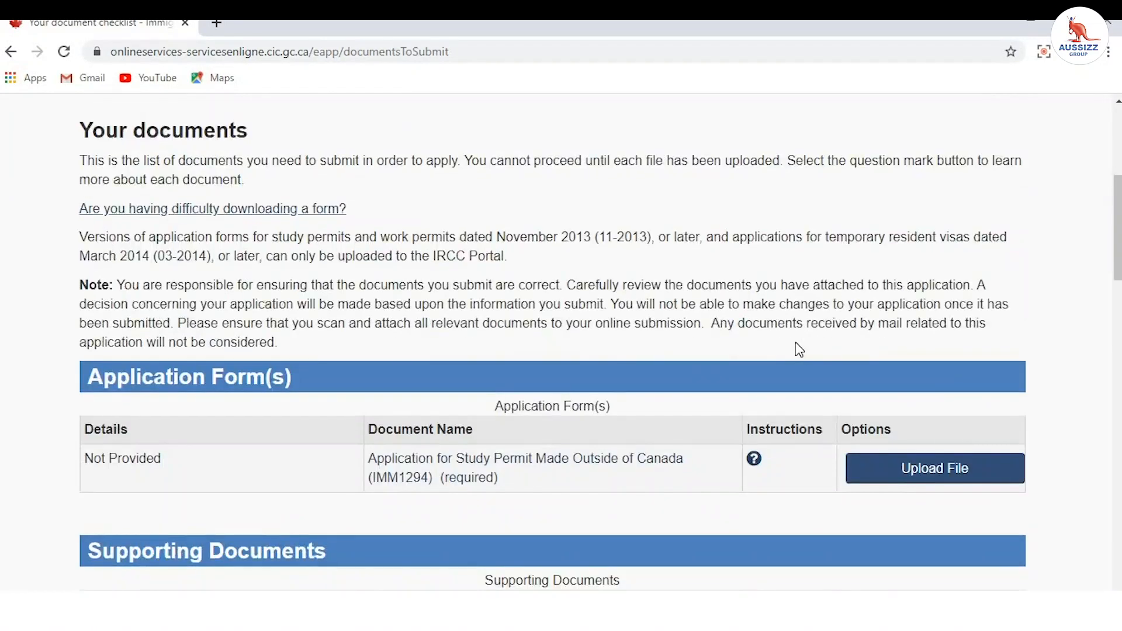
pyautogui.scroll(-3, 797, 346)
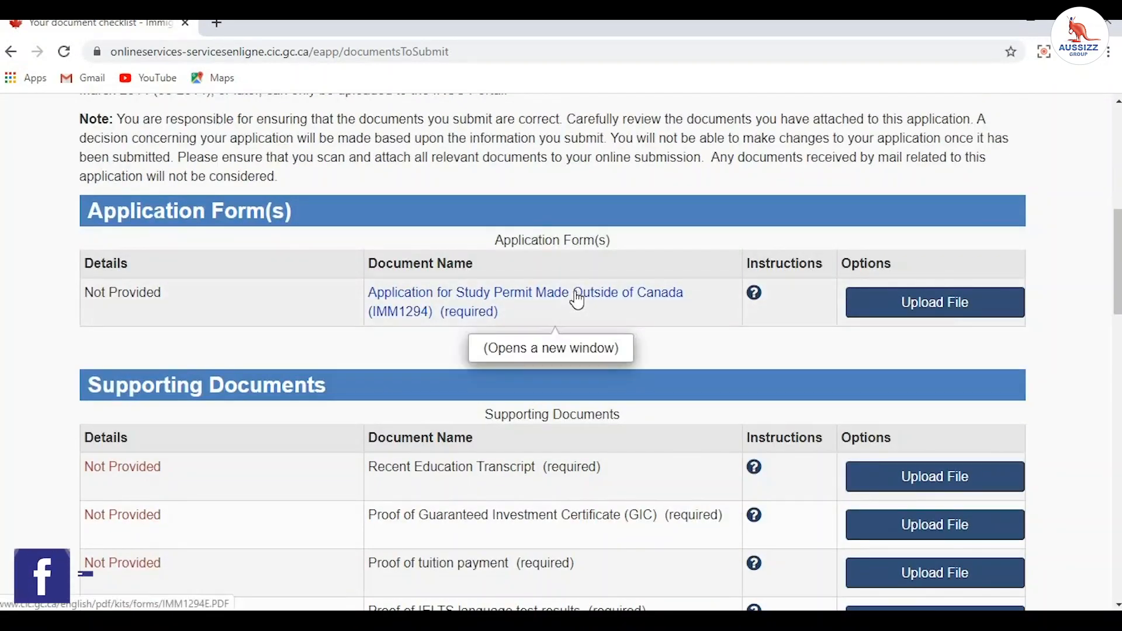
pyautogui.scroll(-2, 536, 303)
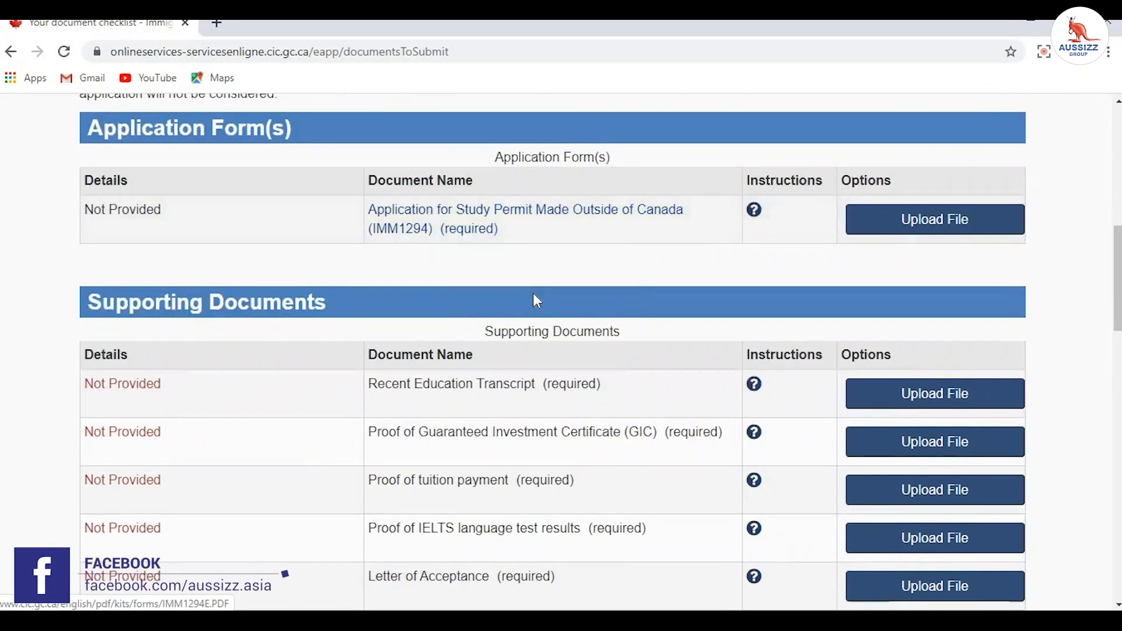
pyautogui.scroll(3, 533, 293)
pyautogui.scroll(5, 538, 292)
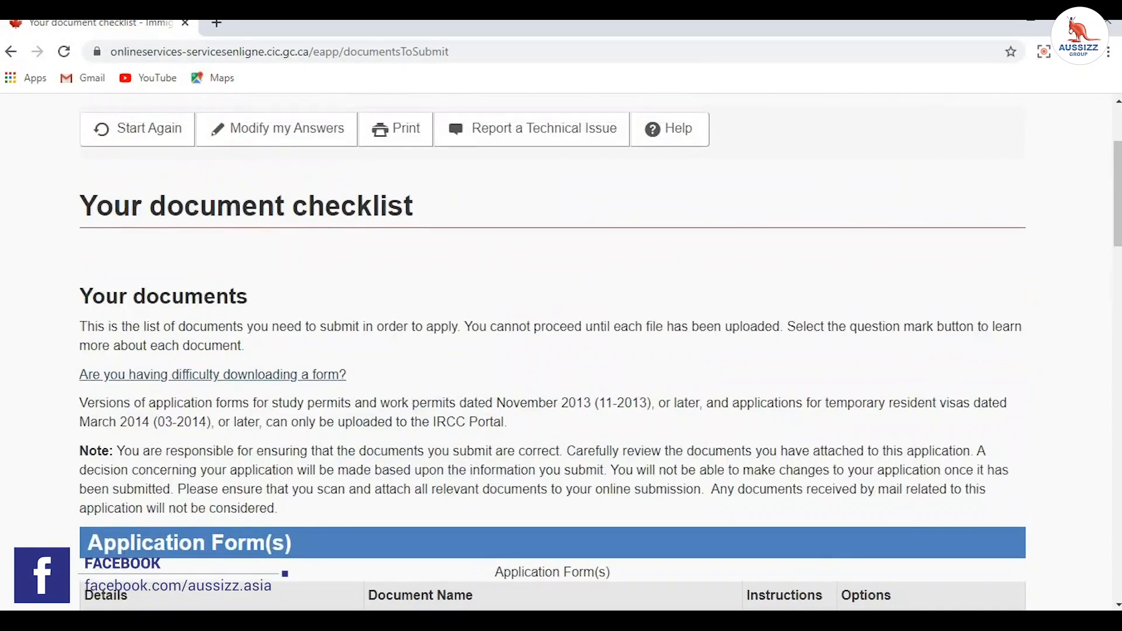
pyautogui.moveTo(47, 192); pyautogui.dragTo(414, 298)
pyautogui.scroll(-7, 526, 292)
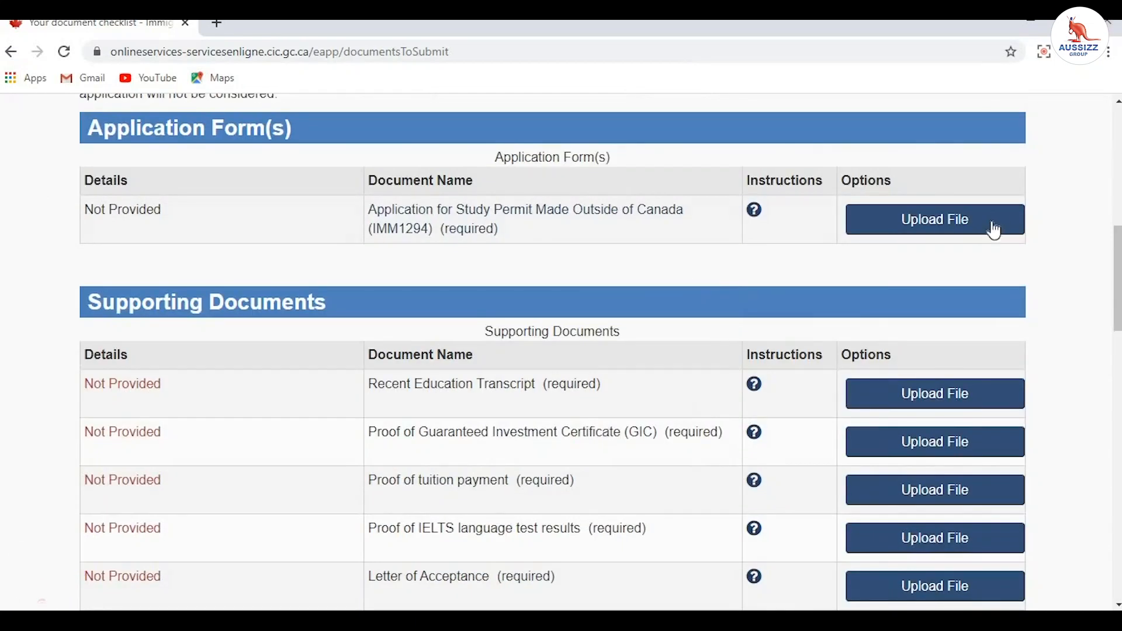
pyautogui.scroll(-9, 931, 520)
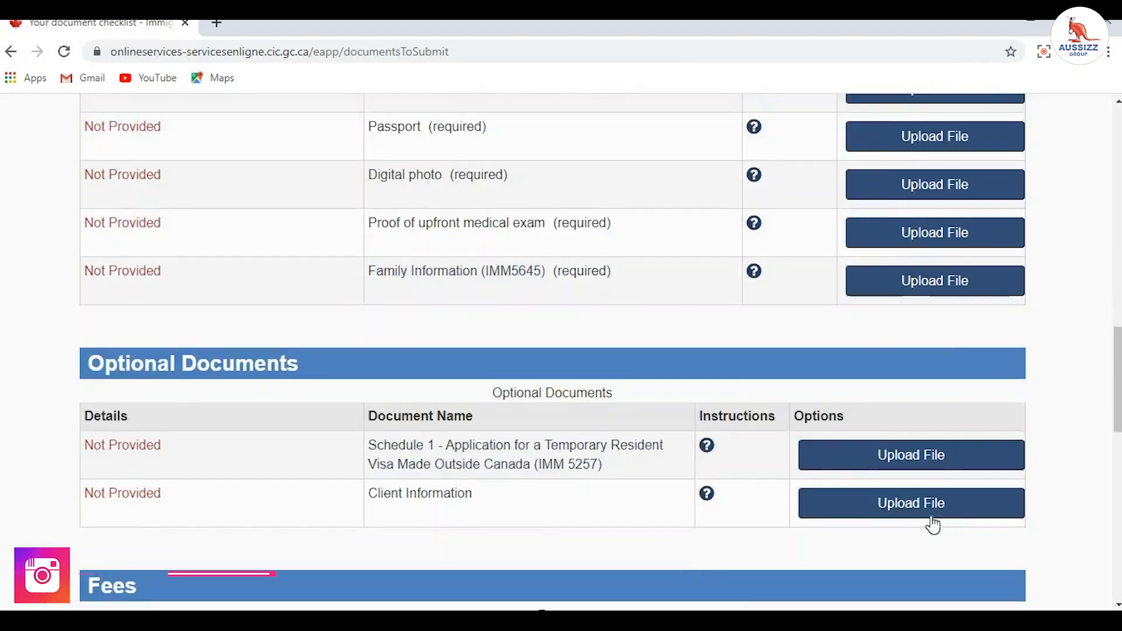
pyautogui.scroll(8, 932, 524)
pyautogui.scroll(-3, 133, 188)
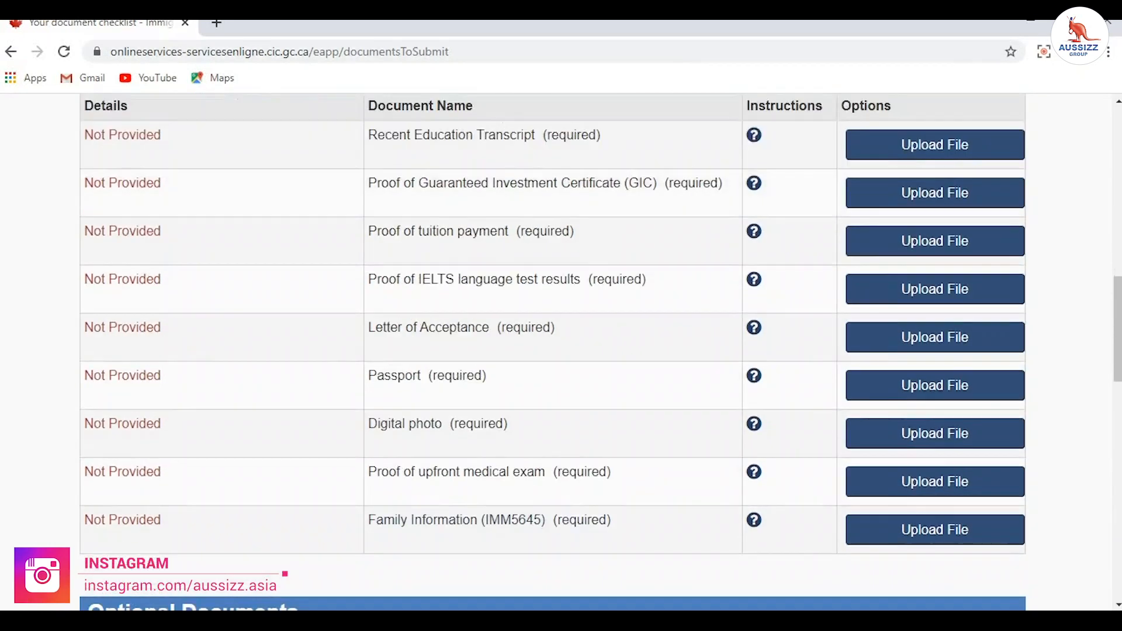
pyautogui.moveTo(369, 135); pyautogui.dragTo(581, 135)
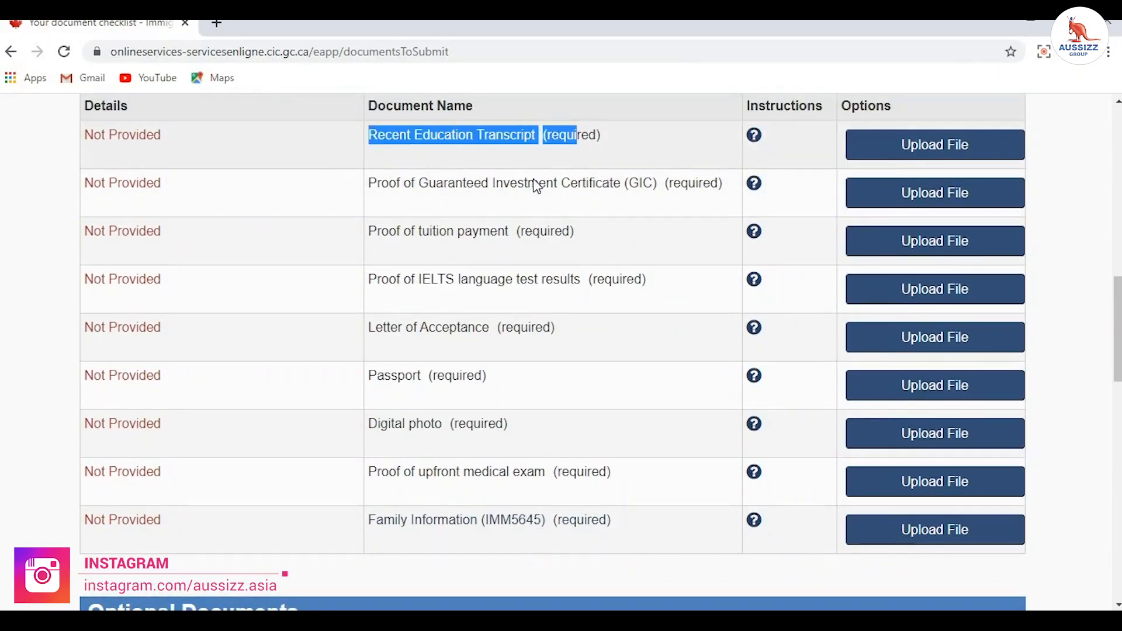
pyautogui.moveTo(370, 183); pyautogui.dragTo(614, 184)
pyautogui.moveTo(369, 232); pyautogui.dragTo(547, 232)
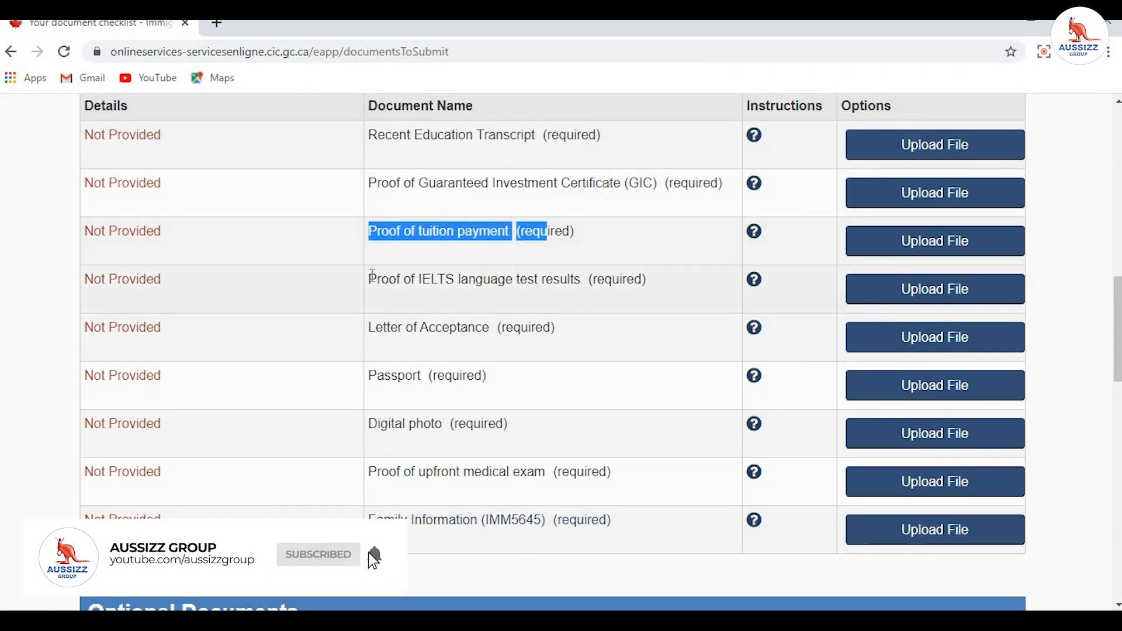
pyautogui.moveTo(366, 281); pyautogui.dragTo(530, 306)
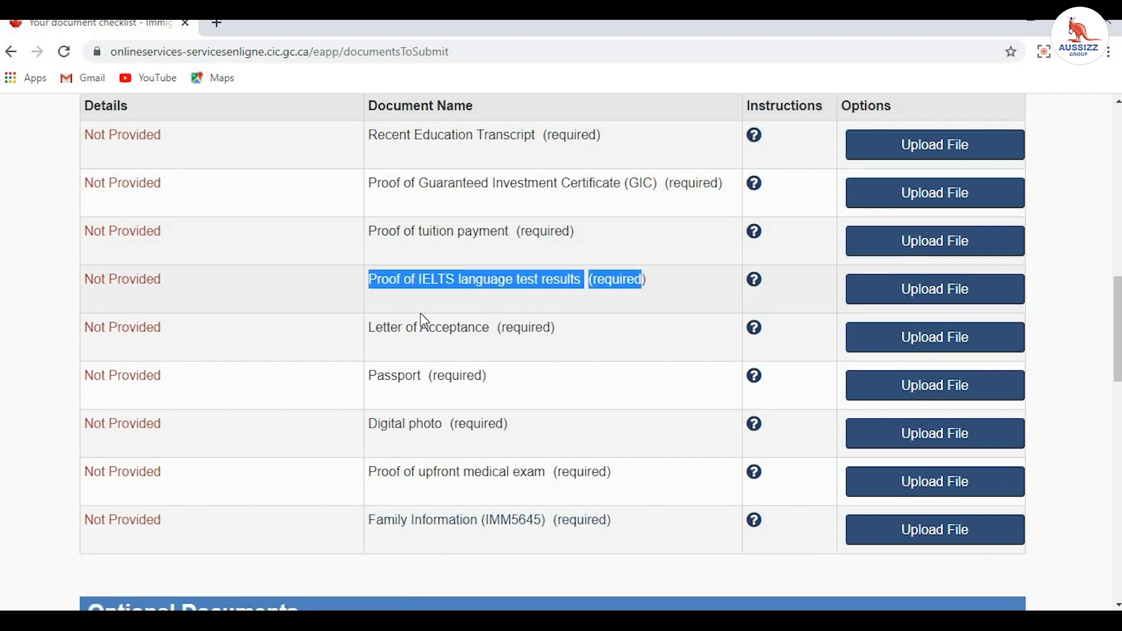
pyautogui.moveTo(368, 324); pyautogui.dragTo(596, 330)
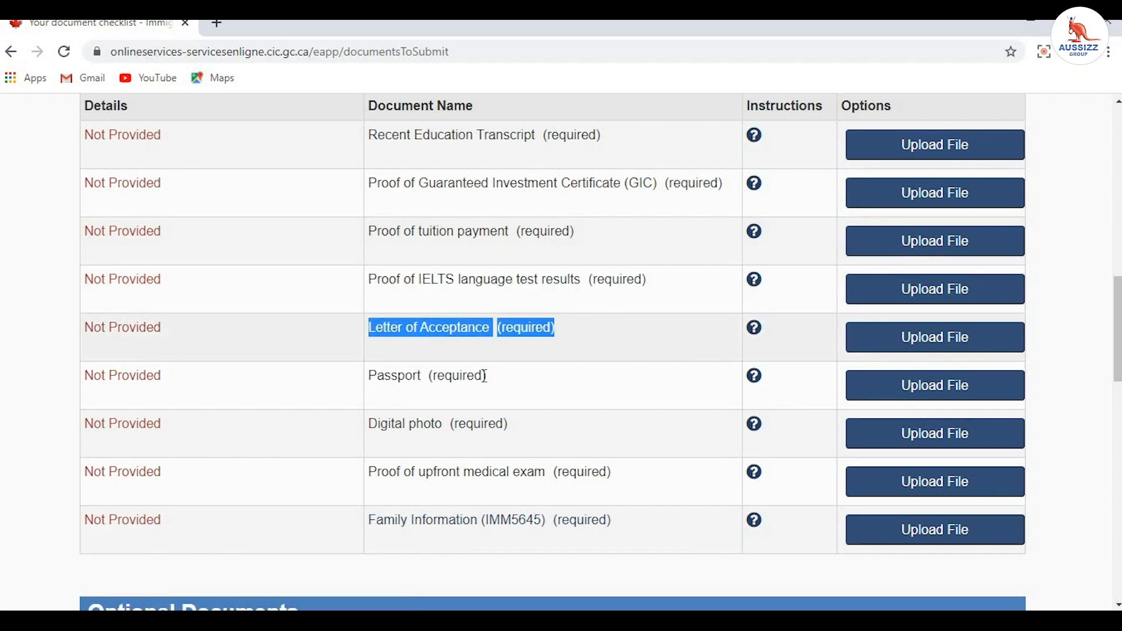
pyautogui.moveTo(484, 376); pyautogui.dragTo(418, 398)
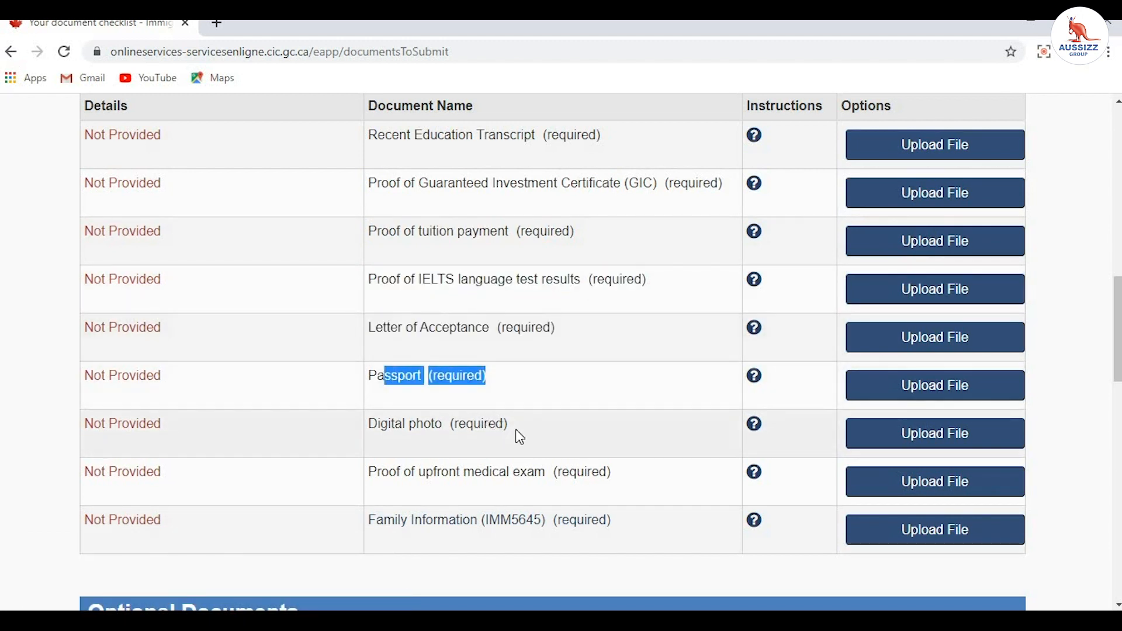
pyautogui.moveTo(517, 431); pyautogui.dragTo(402, 436)
pyautogui.scroll(-3, 405, 443)
pyautogui.moveTo(368, 306); pyautogui.dragTo(548, 307)
pyautogui.moveTo(613, 355); pyautogui.dragTo(353, 358)
pyautogui.scroll(-3, 353, 358)
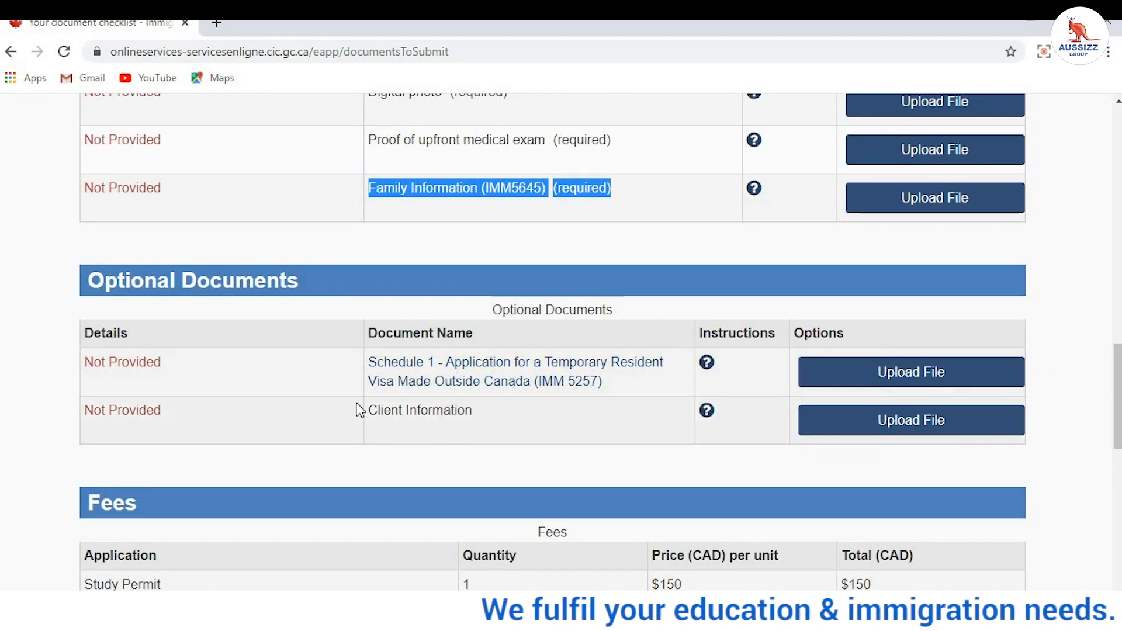
pyautogui.moveTo(357, 409); pyautogui.dragTo(498, 437)
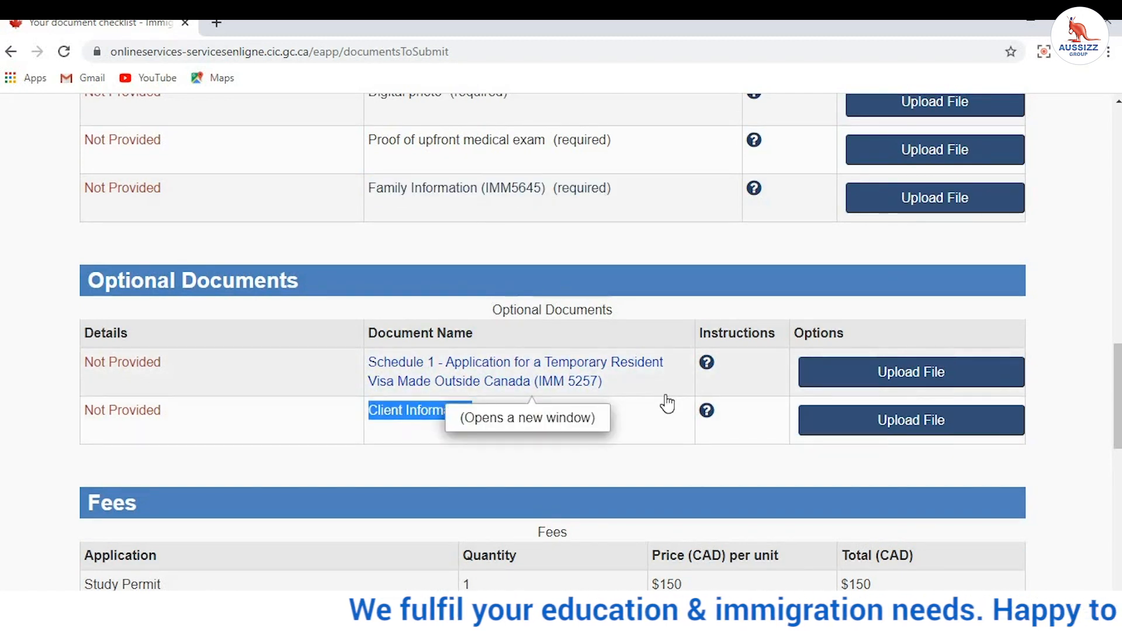
pyautogui.scroll(-3, 667, 404)
pyautogui.scroll(-2, 683, 444)
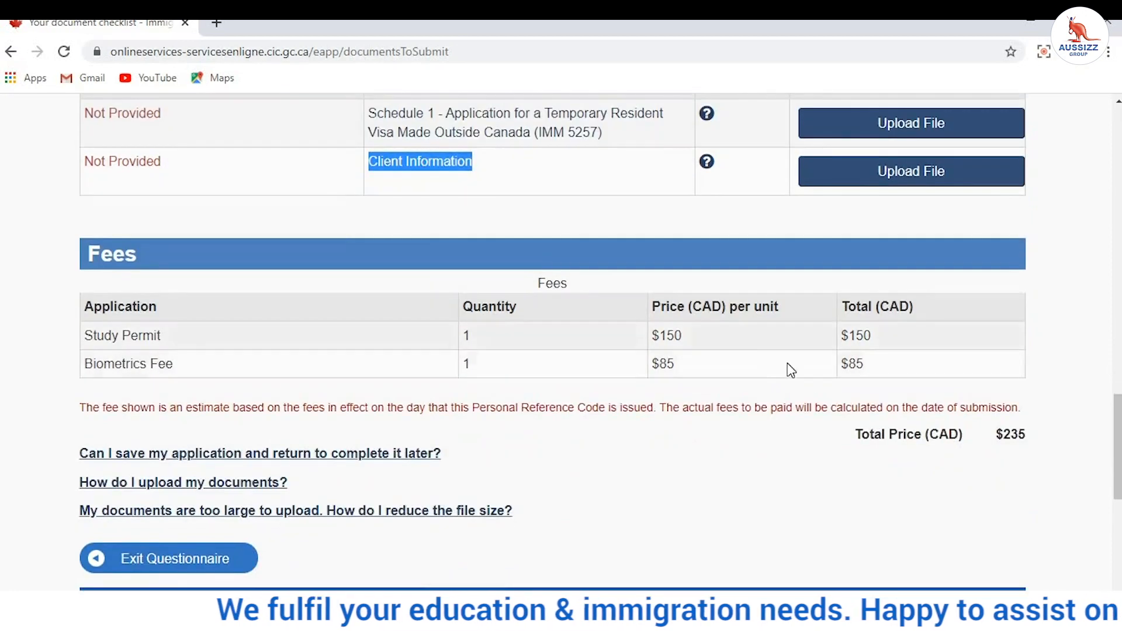
pyautogui.moveTo(1040, 436); pyautogui.dragTo(946, 437)
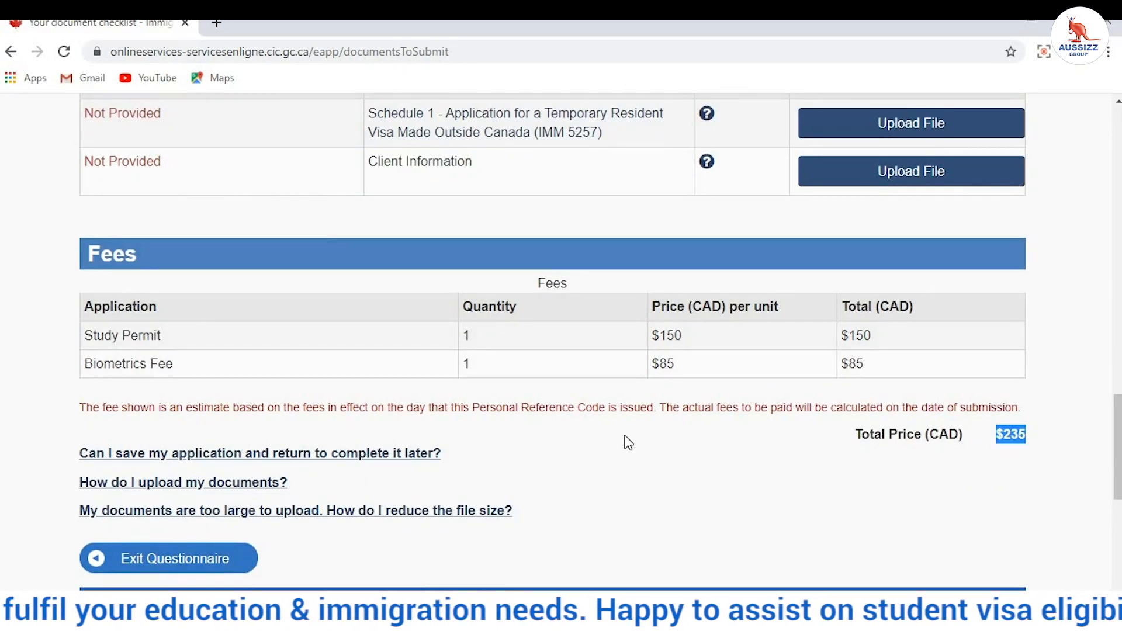
pyautogui.scroll(10, 629, 442)
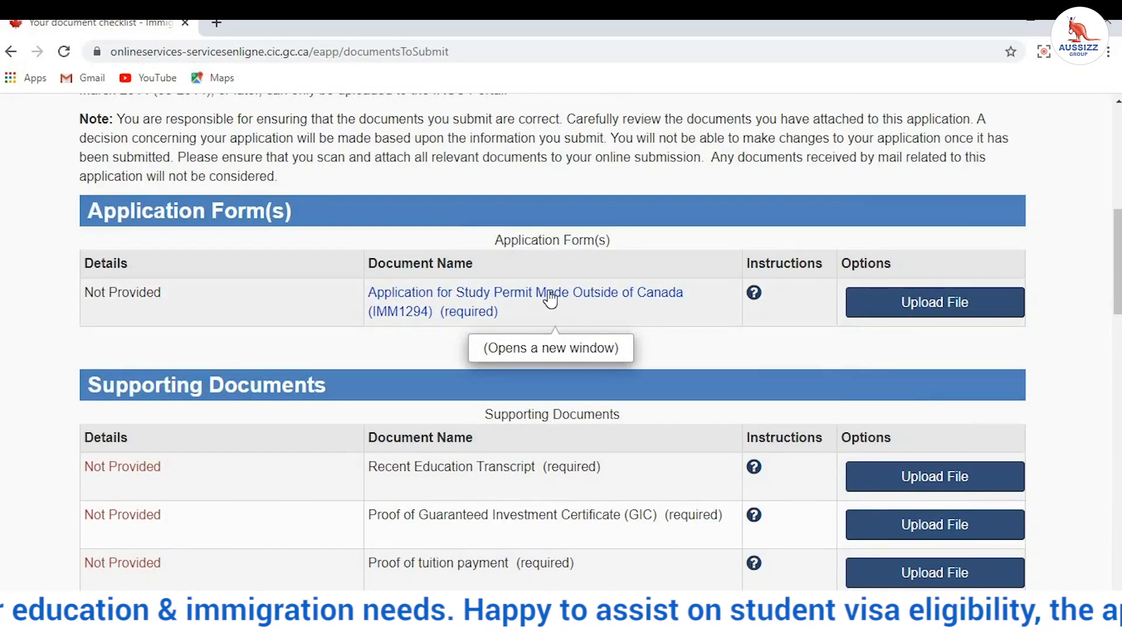
# Step: Open the IMM1294, Schedule 1 (IMM 5257) and IMM5645 links each in a new tab
pyautogui.rightClick(550, 299)
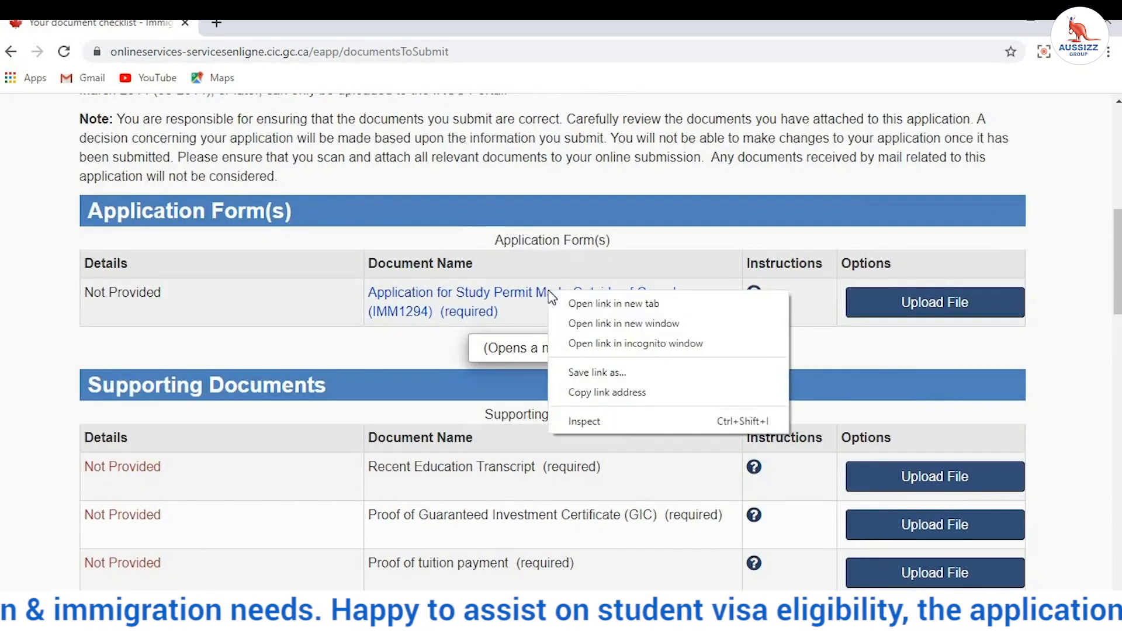
pyautogui.click(581, 304)
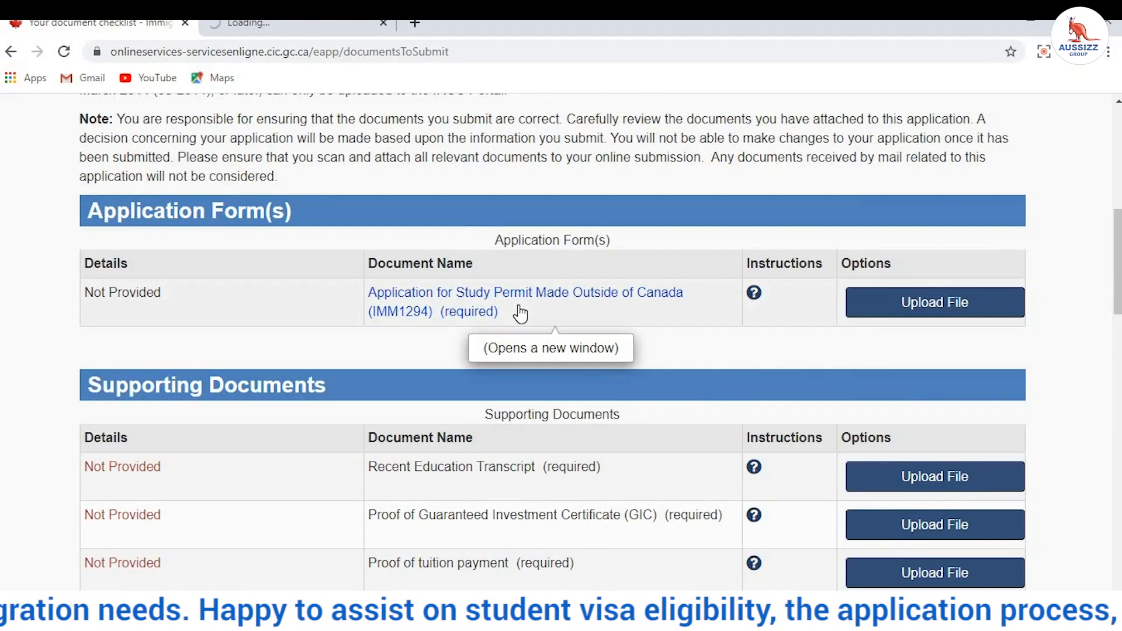
pyautogui.scroll(-8, 523, 328)
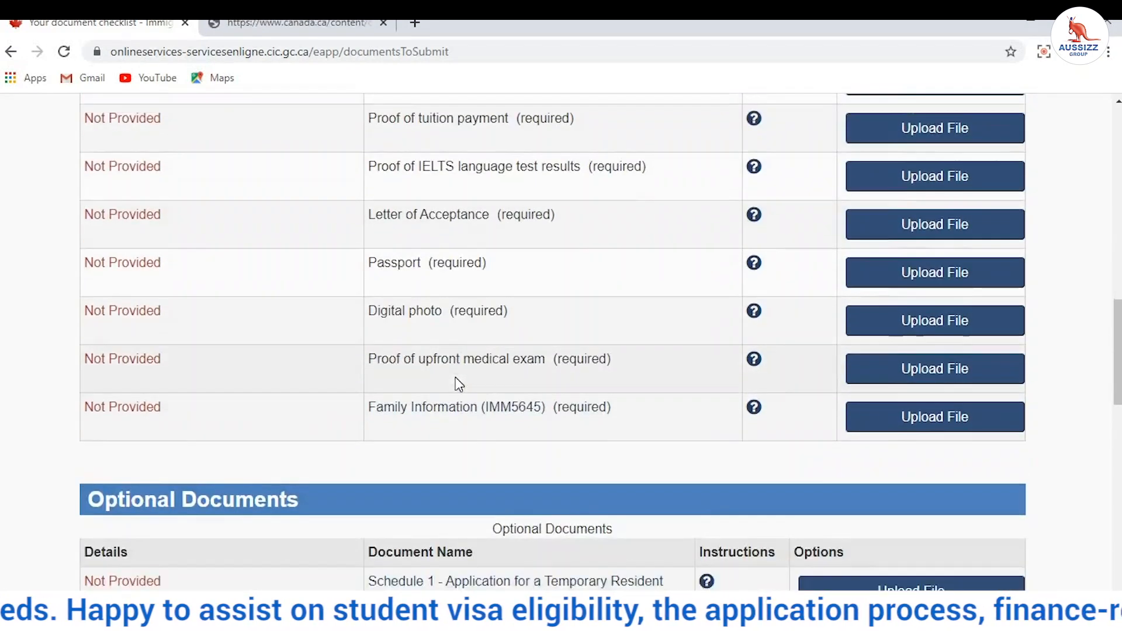
pyautogui.scroll(-3, 455, 380)
pyautogui.rightClick(468, 367)
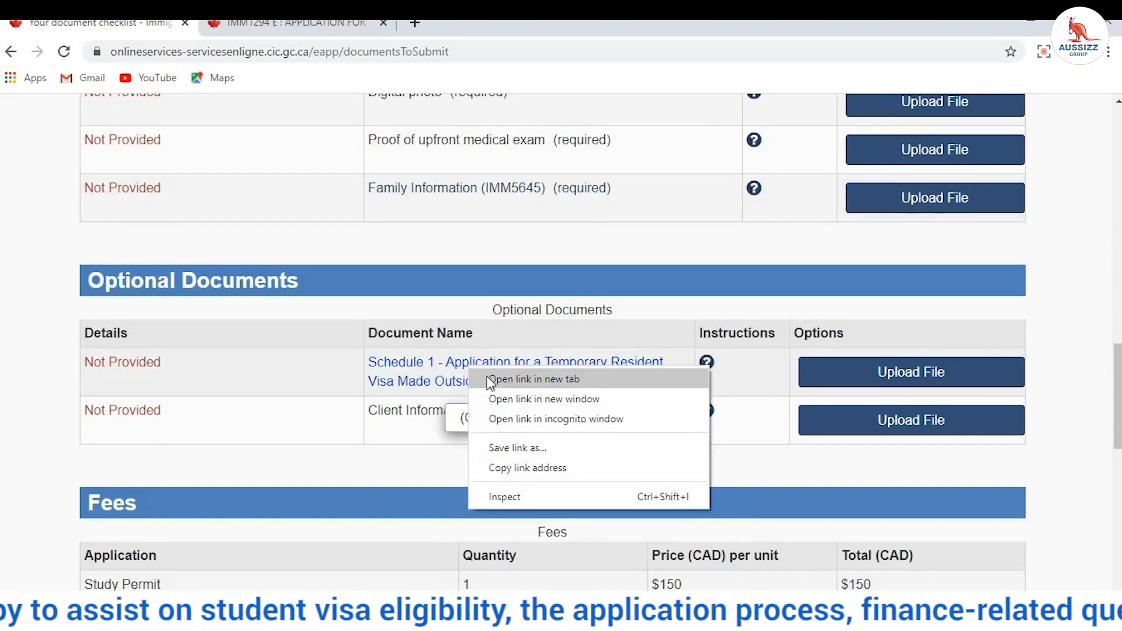
pyautogui.click(494, 380)
pyautogui.scroll(3, 484, 344)
pyautogui.rightClick(487, 363)
pyautogui.click(520, 370)
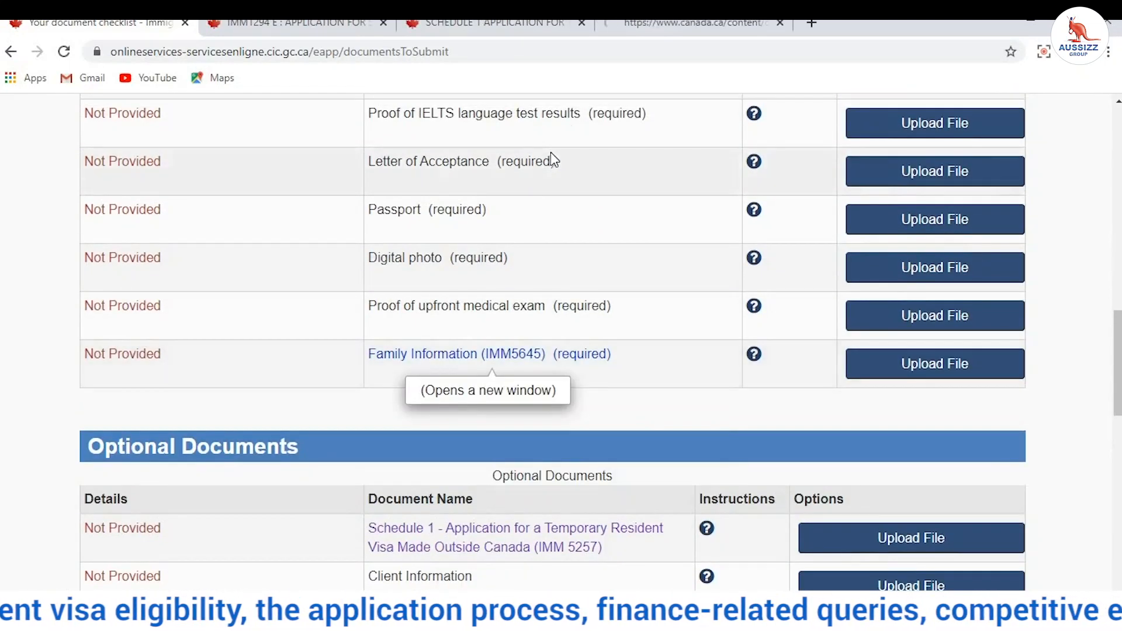
# Step: Save the IMM1294 form as imm1294e and Schedule 1 as imm5257b_1 to the Desktop
pyautogui.click(293, 26)
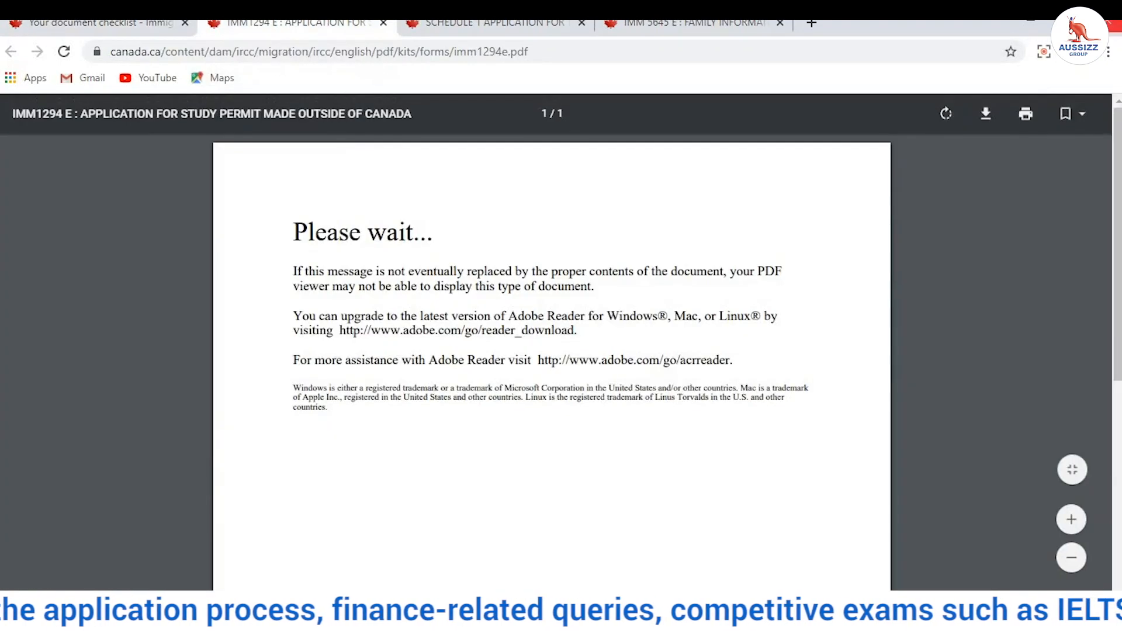
pyautogui.click(987, 117)
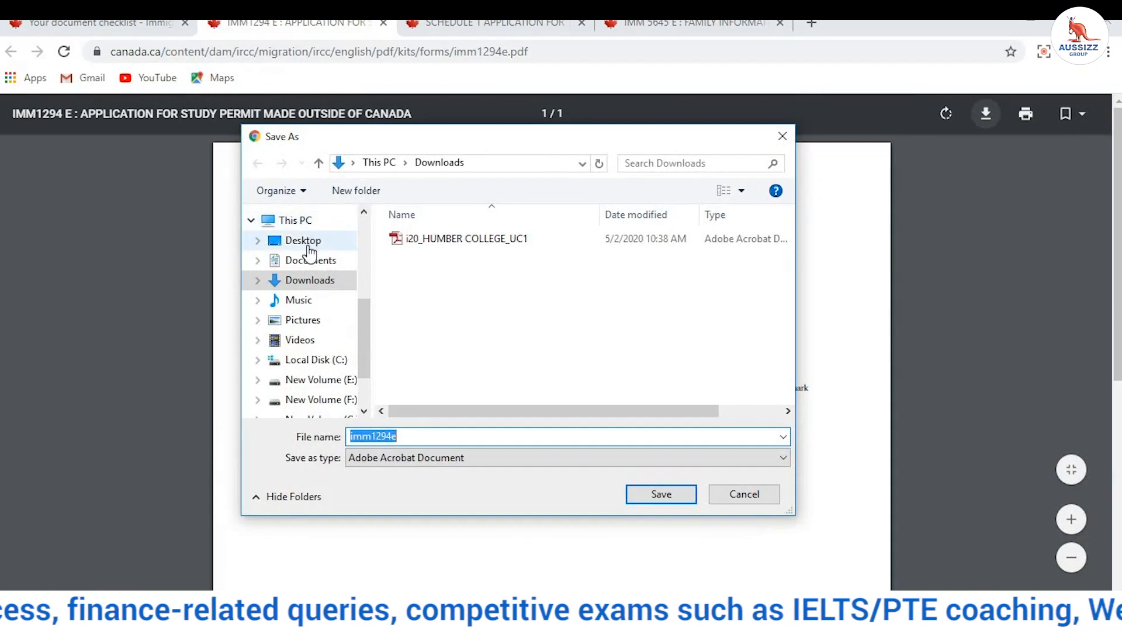
pyautogui.click(308, 243)
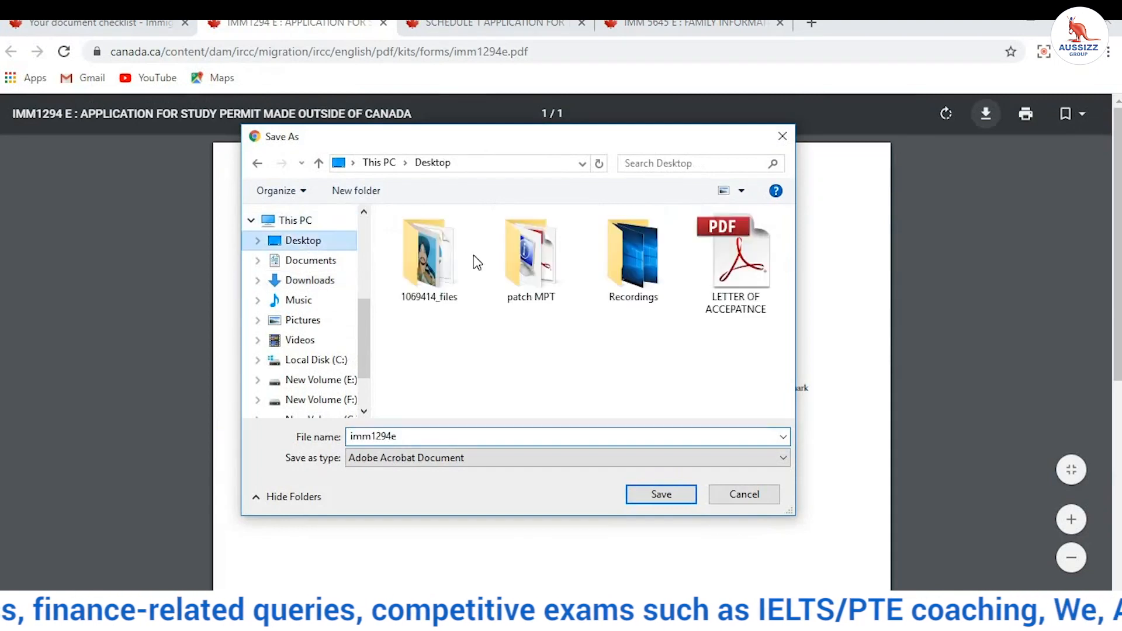
pyautogui.click(649, 497)
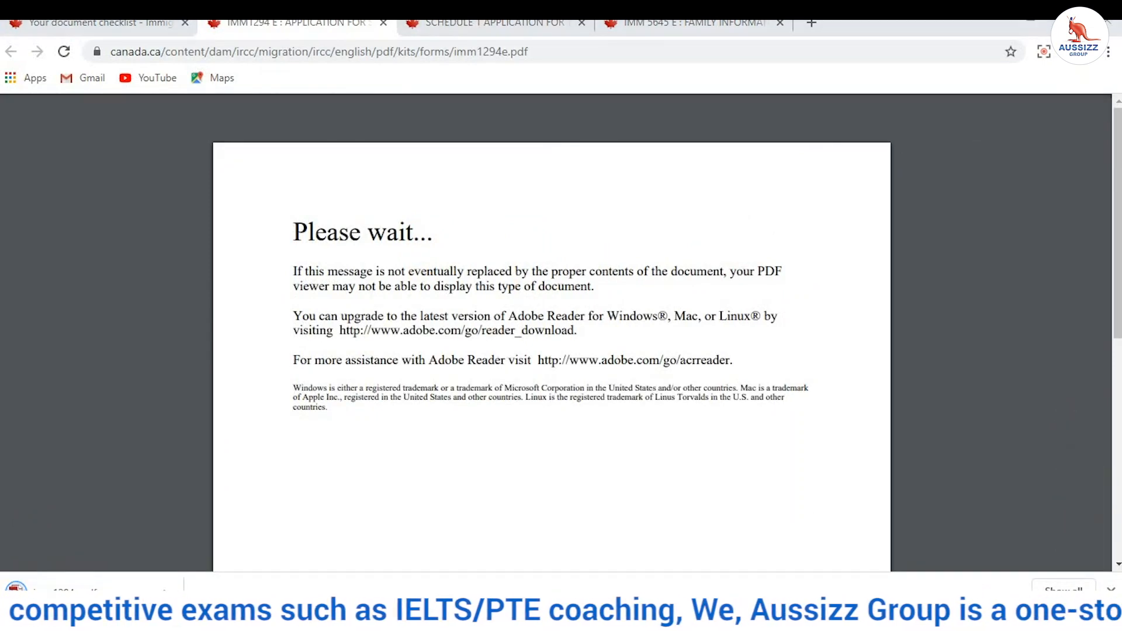
pyautogui.click(501, 24)
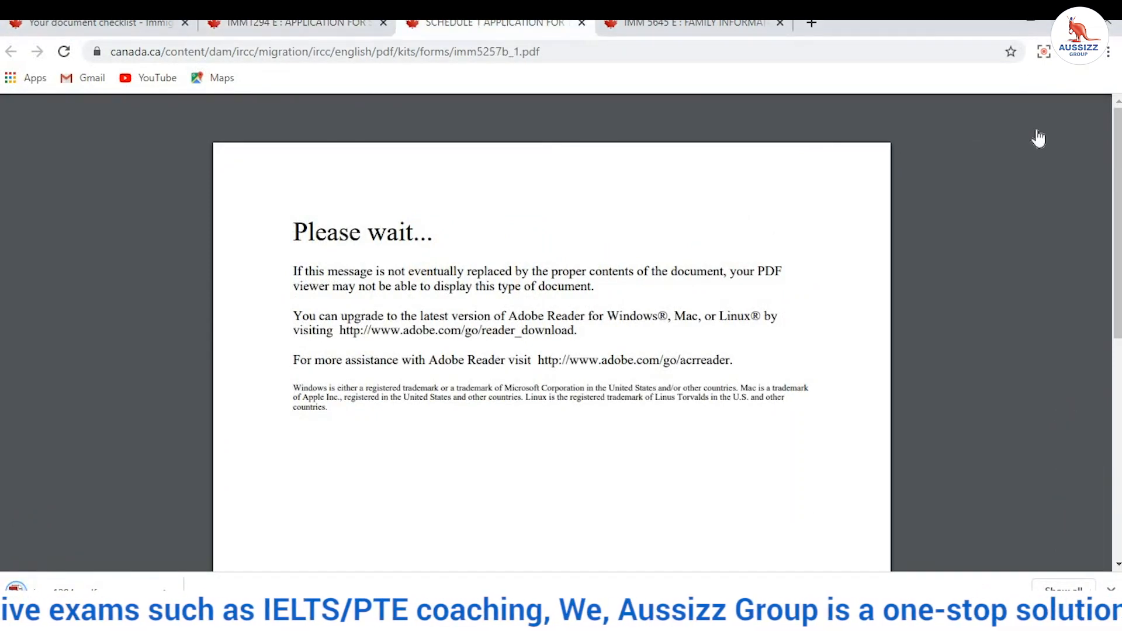
pyautogui.click(986, 114)
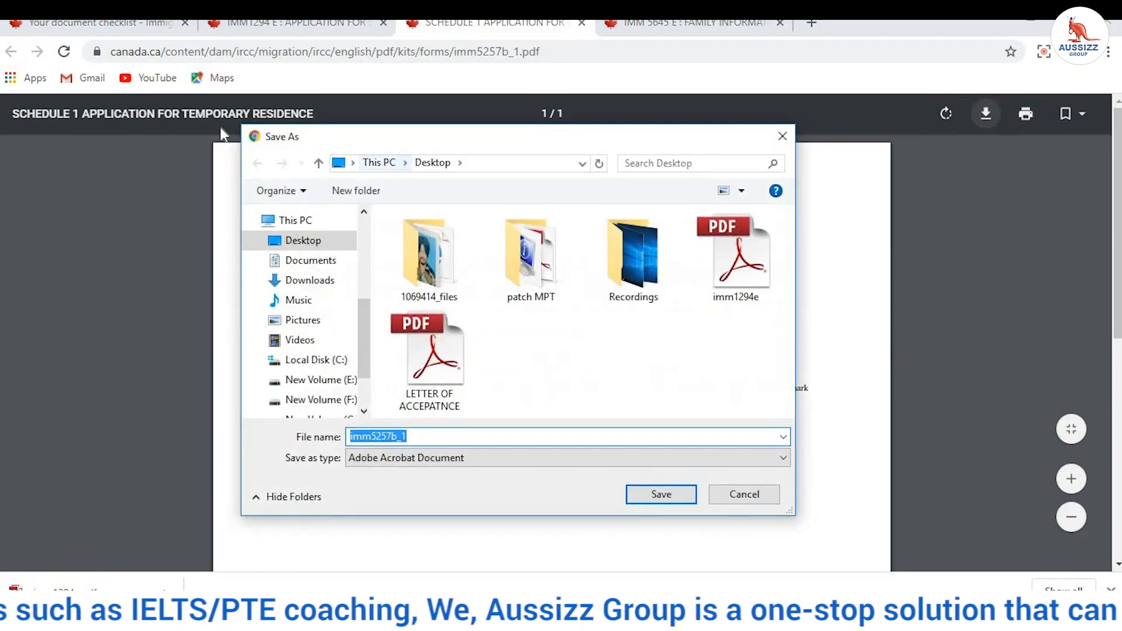
pyautogui.click(286, 245)
pyautogui.click(671, 500)
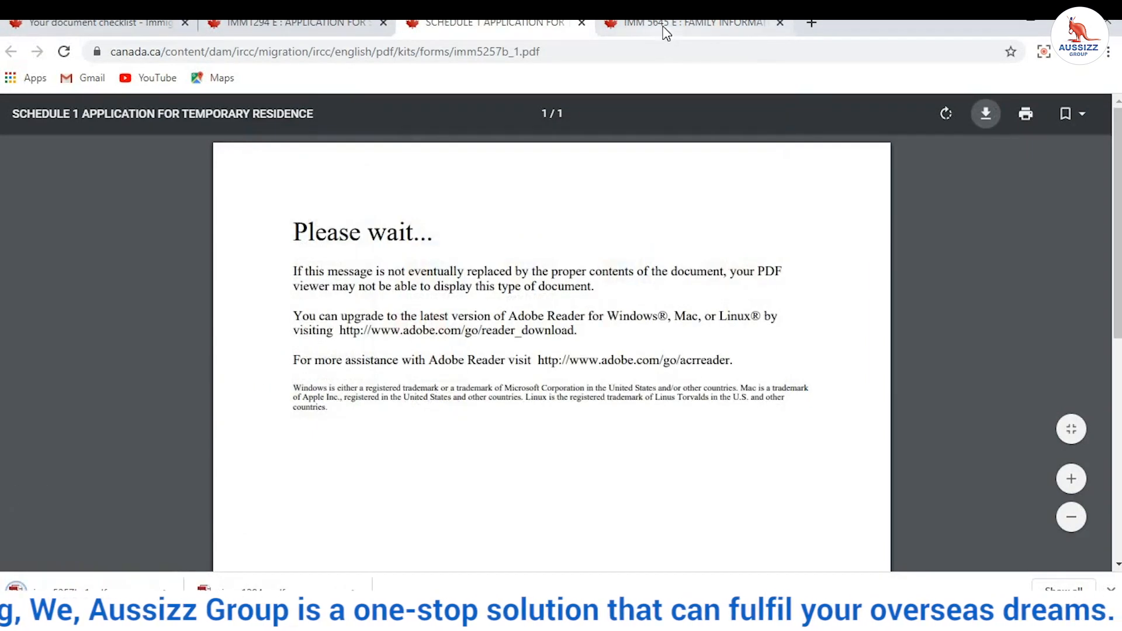
# Step: Save the Family Information form to the Desktop and close the three form tabs
pyautogui.click(665, 29)
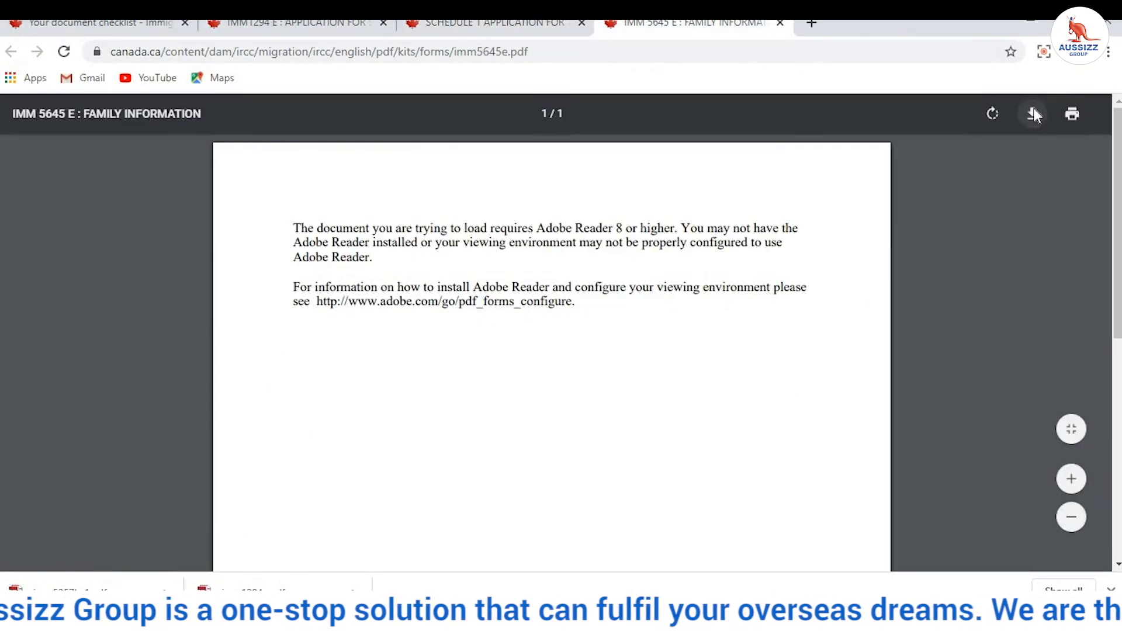
pyautogui.click(1033, 114)
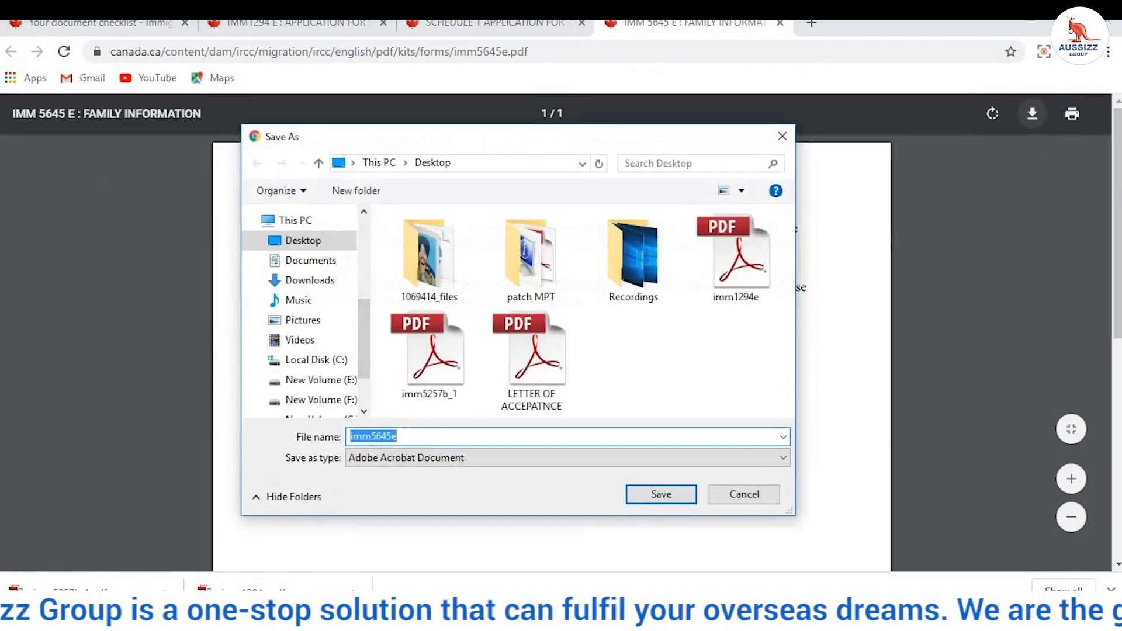
pyautogui.click(304, 245)
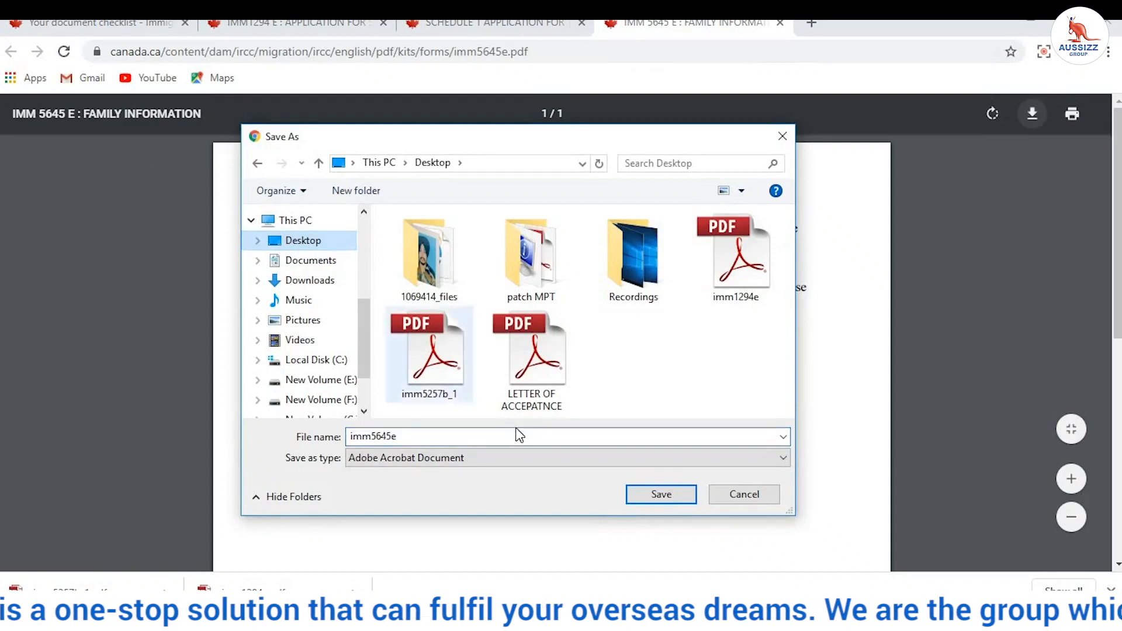
pyautogui.click(667, 491)
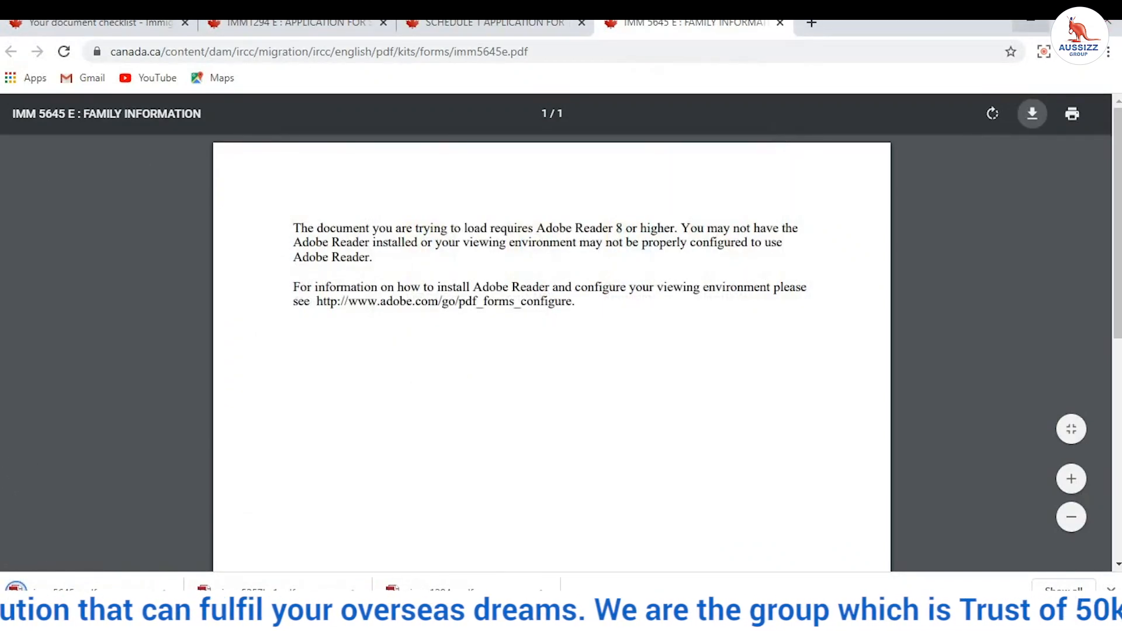
pyautogui.click(780, 23)
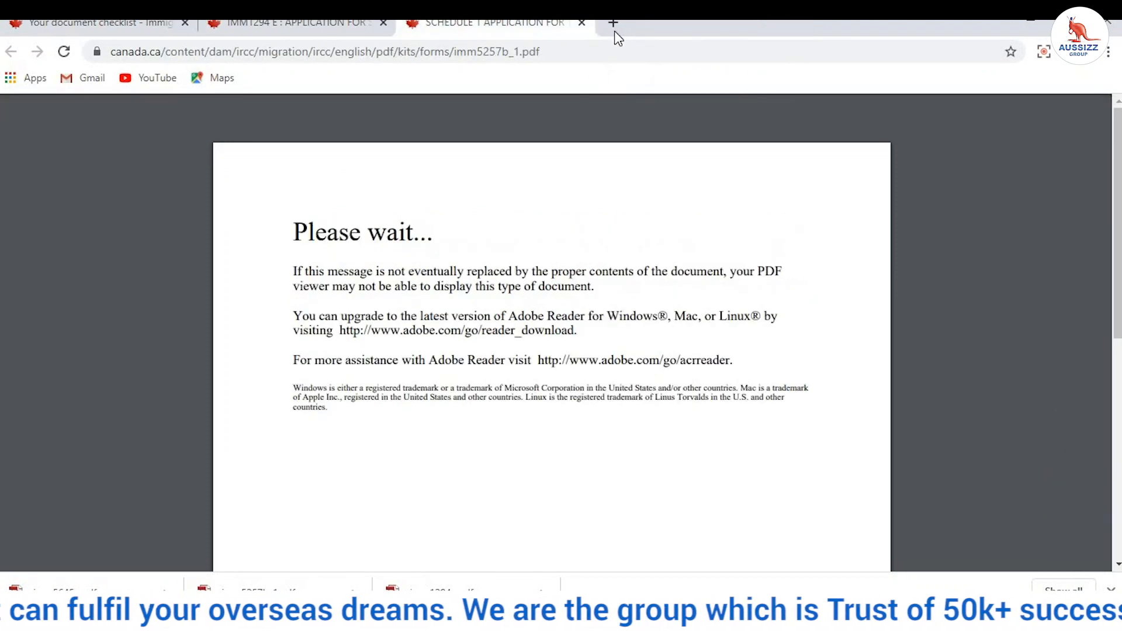
pyautogui.click(583, 26)
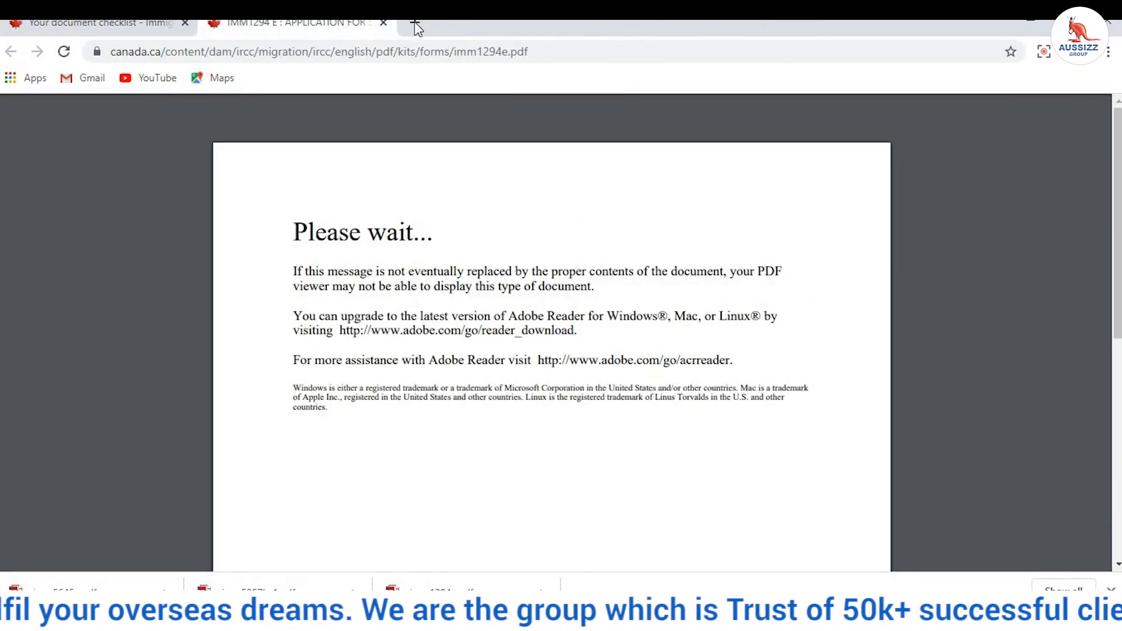
pyautogui.click(384, 23)
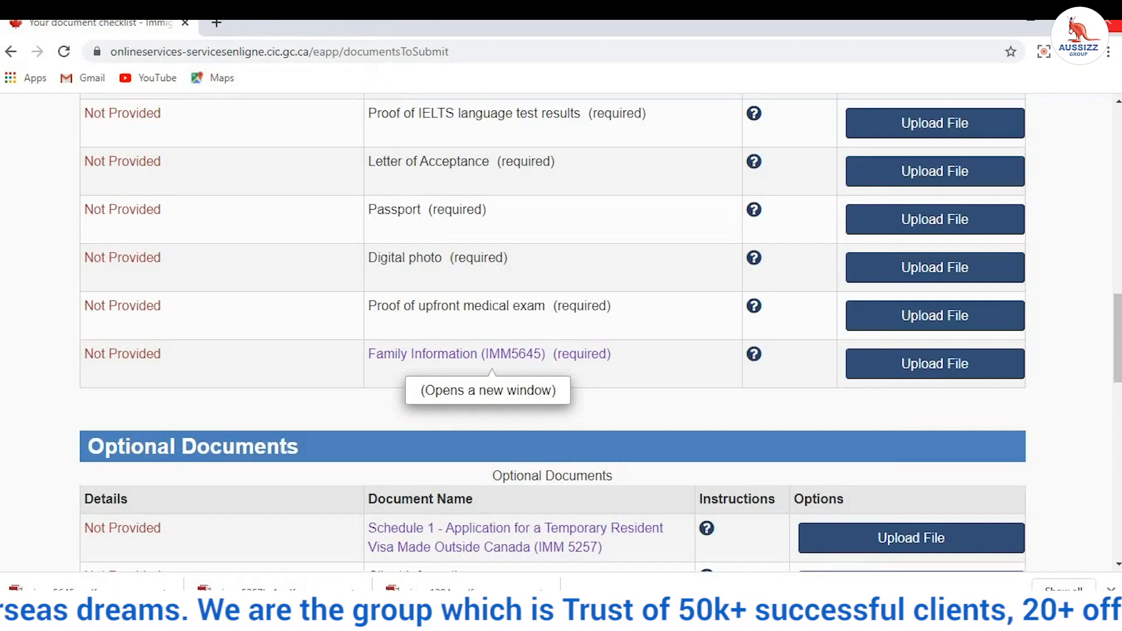
# Step: Restore down and minimize Chrome, then open imm1294e from the desktop in Acrobat
pyautogui.click(1031, 26)
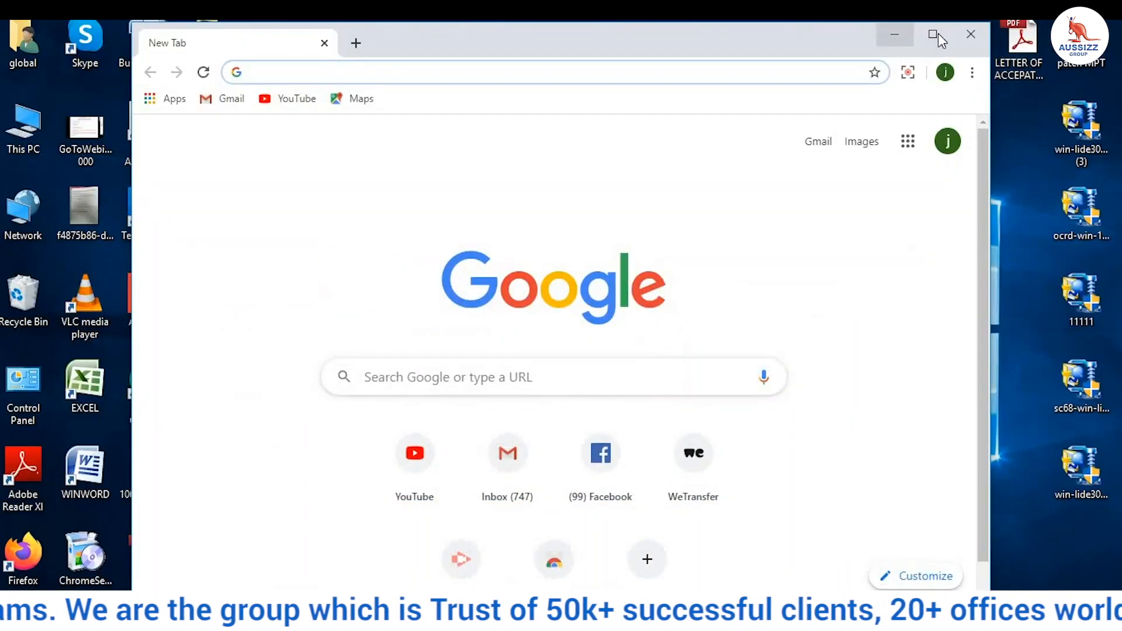
pyautogui.click(884, 37)
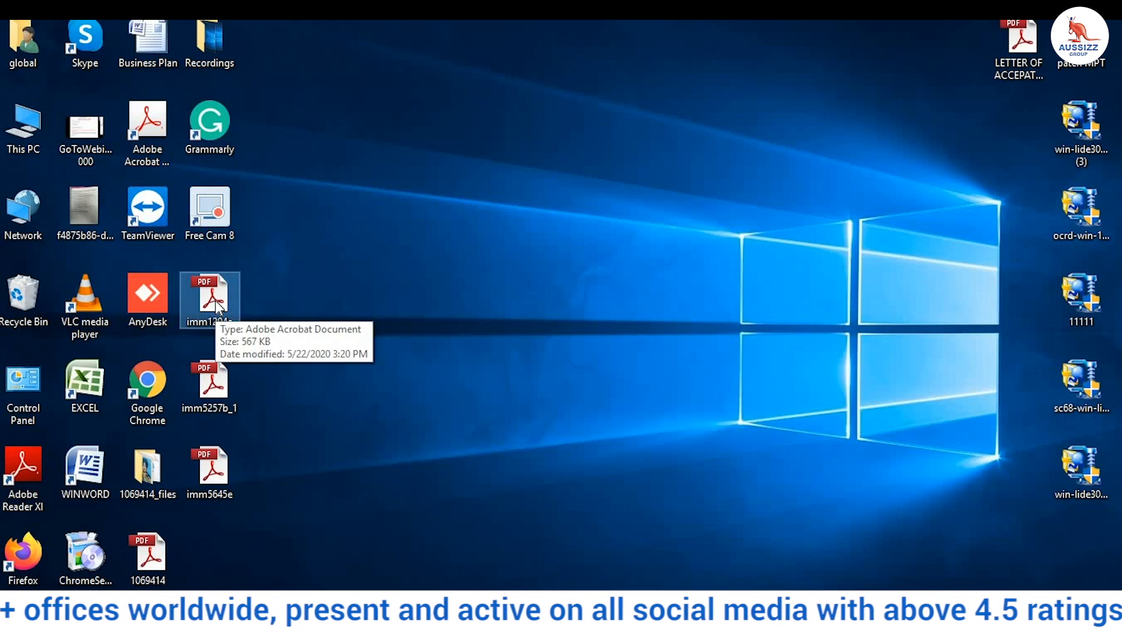
pyautogui.doubleClick(215, 301)
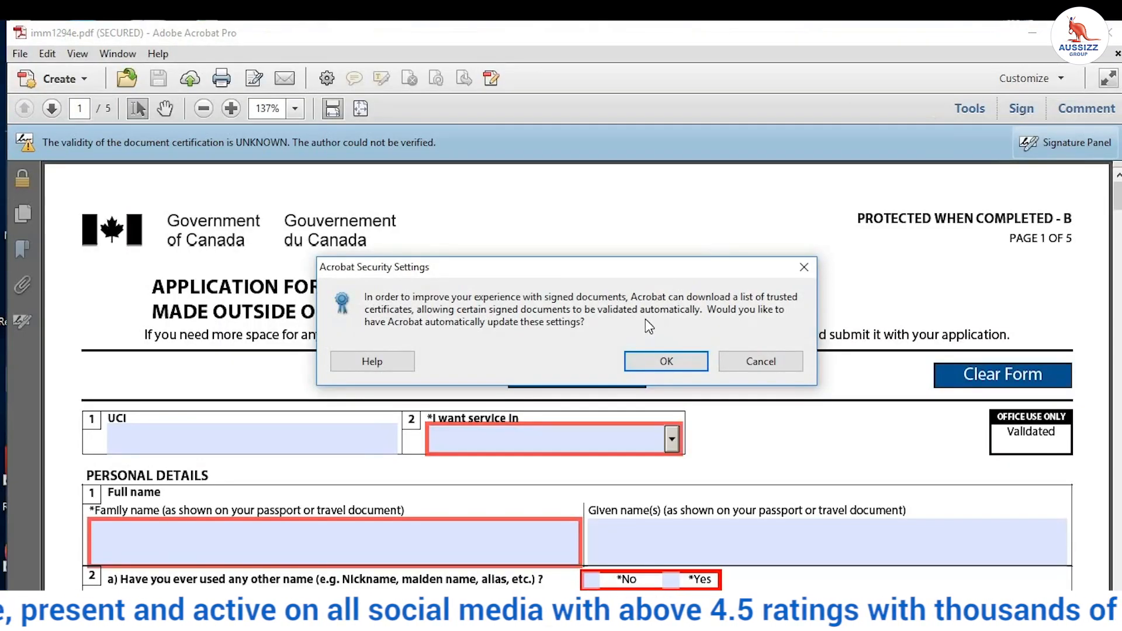
# Step: Accept the certificate settings update and set the service language to English
pyautogui.click(659, 360)
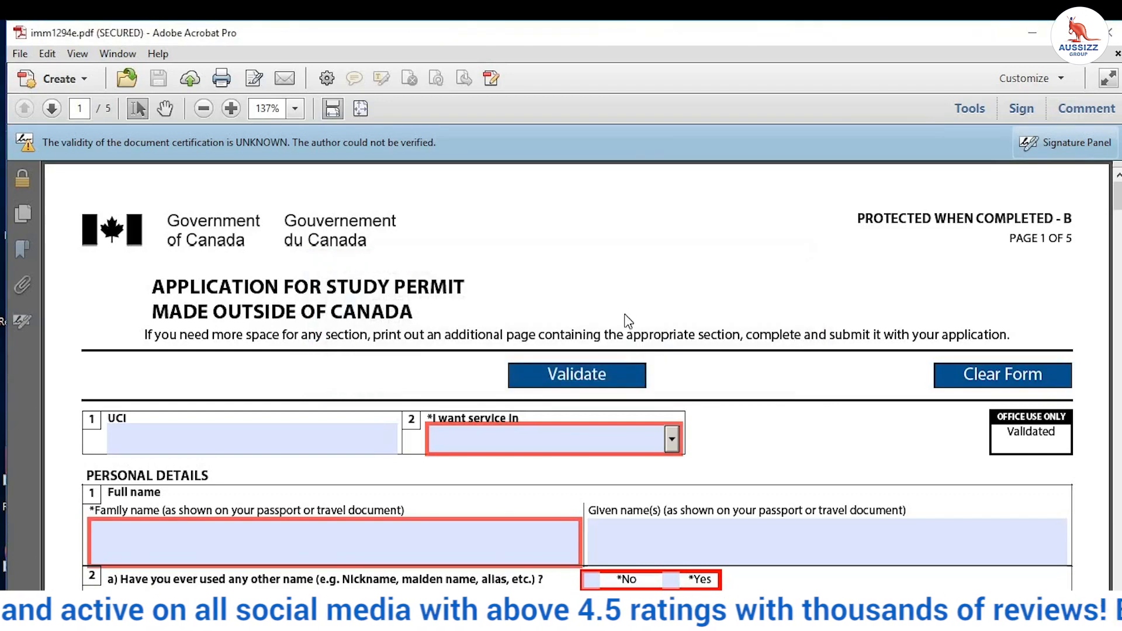
pyautogui.moveTo(493, 288); pyautogui.dragTo(156, 288)
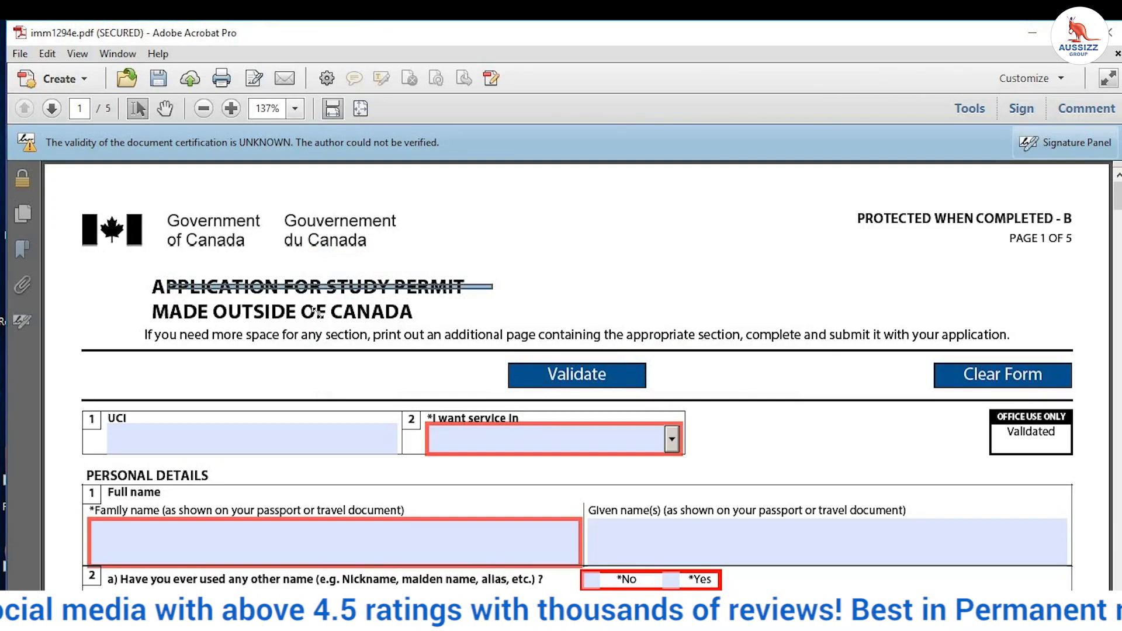
pyautogui.scroll(-1, 323, 316)
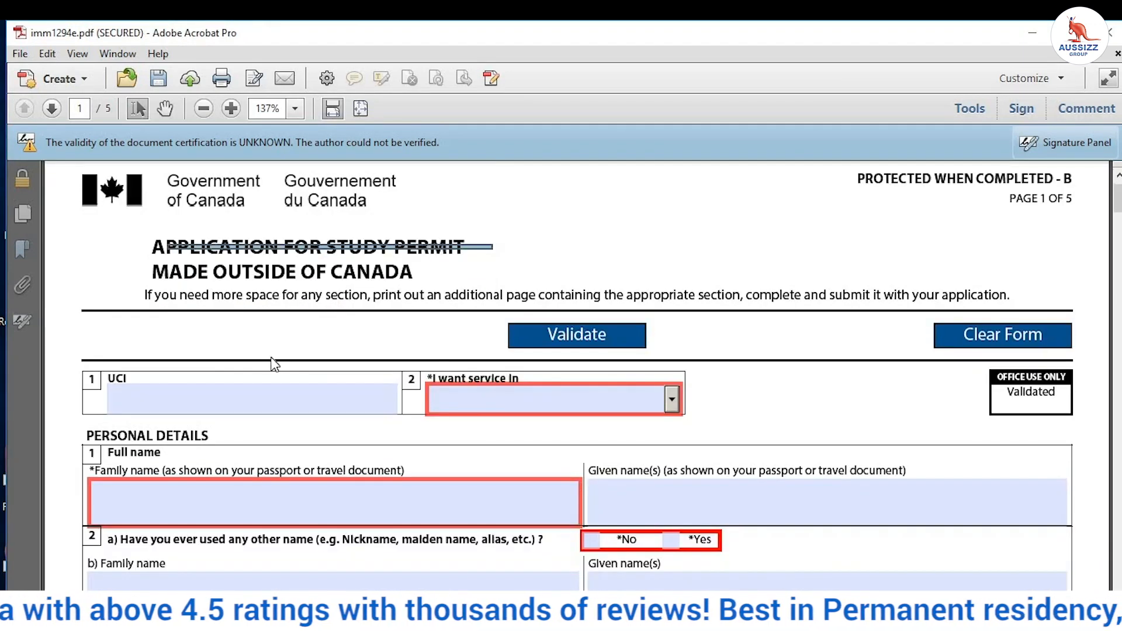
pyautogui.scroll(-2, 199, 380)
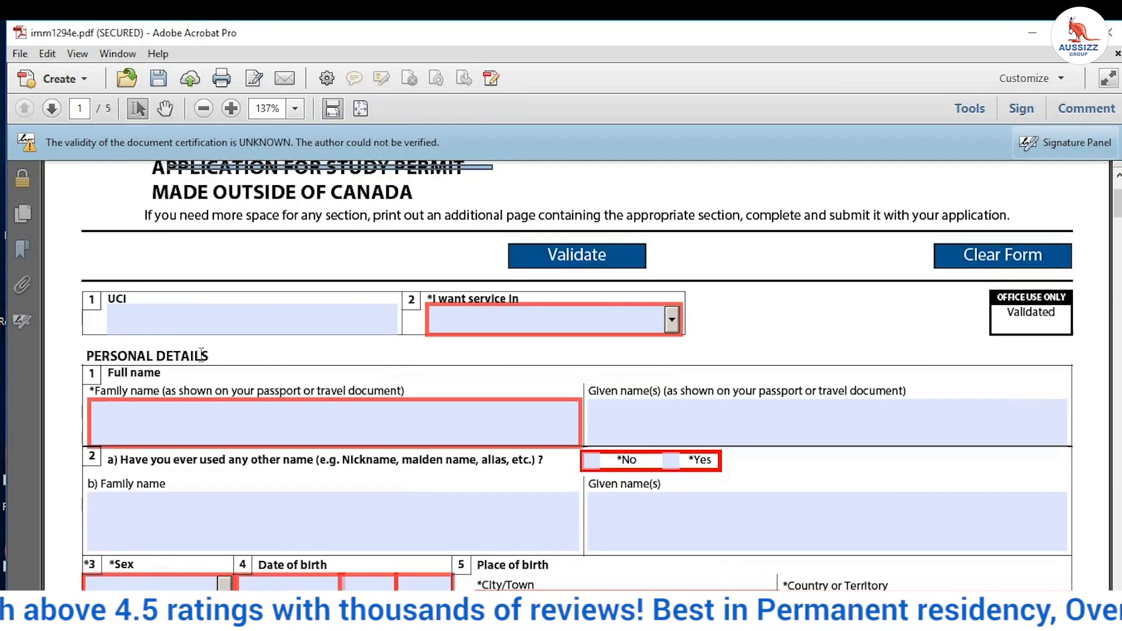
pyautogui.click(199, 310)
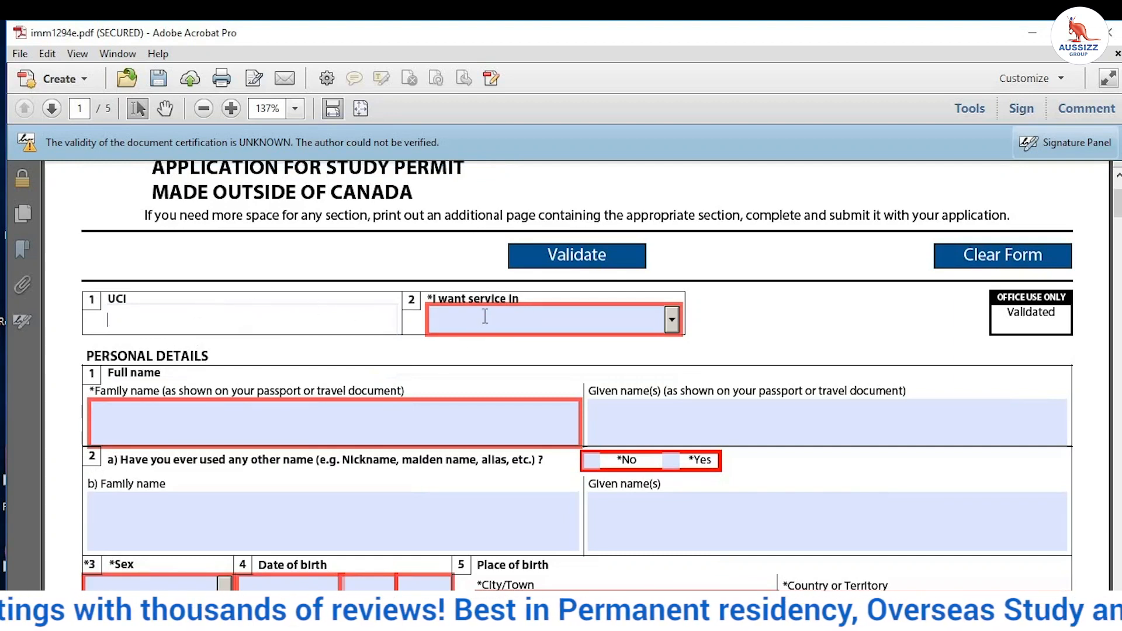
pyautogui.click(671, 321)
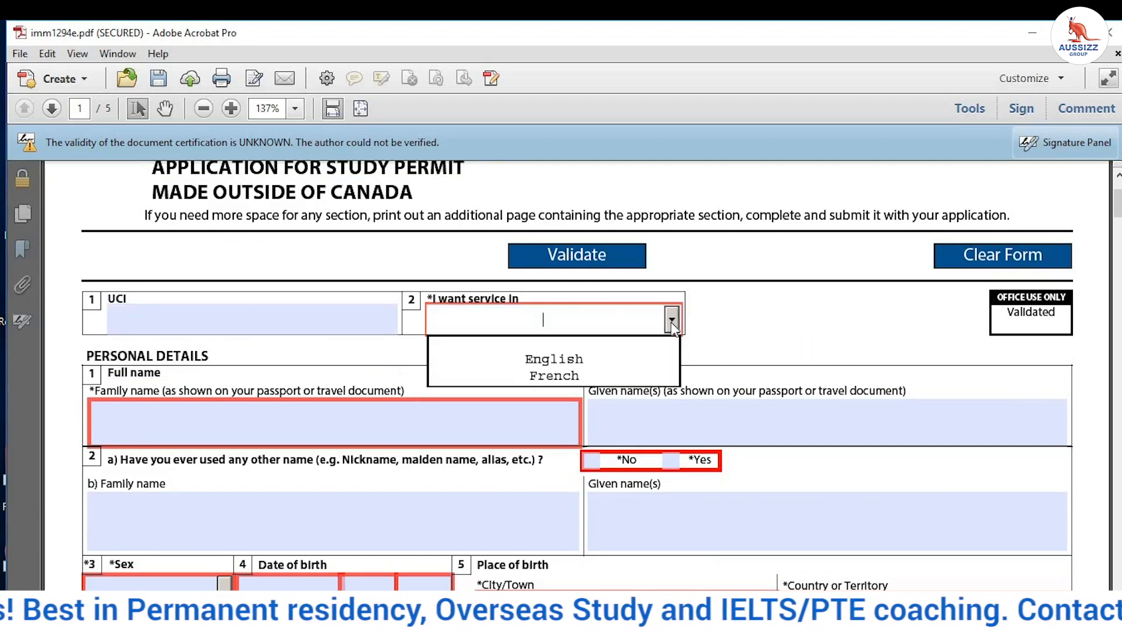
pyautogui.click(605, 370)
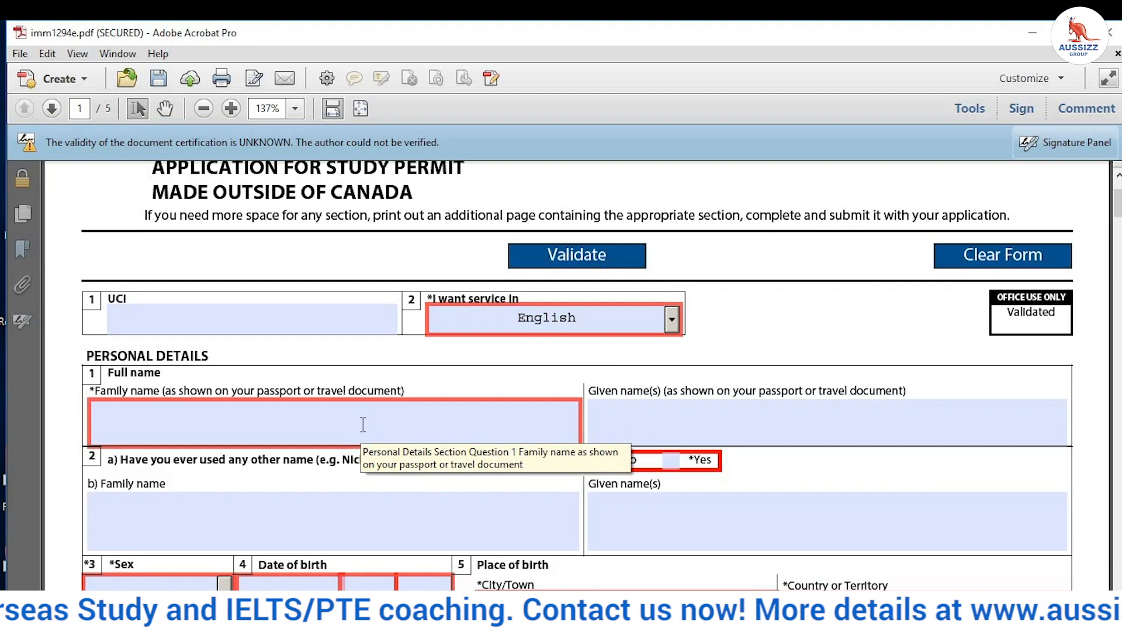
# Step: Type the applicant's name in uppercase into Given name(s) and select it
pyautogui.click(363, 425)
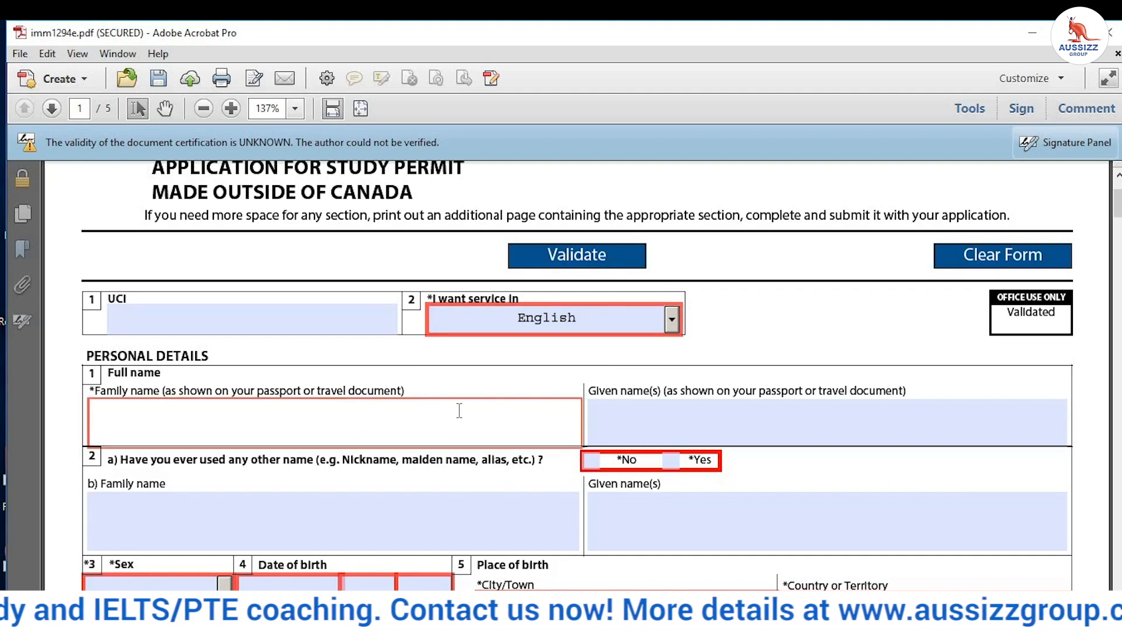
pyautogui.click(608, 427)
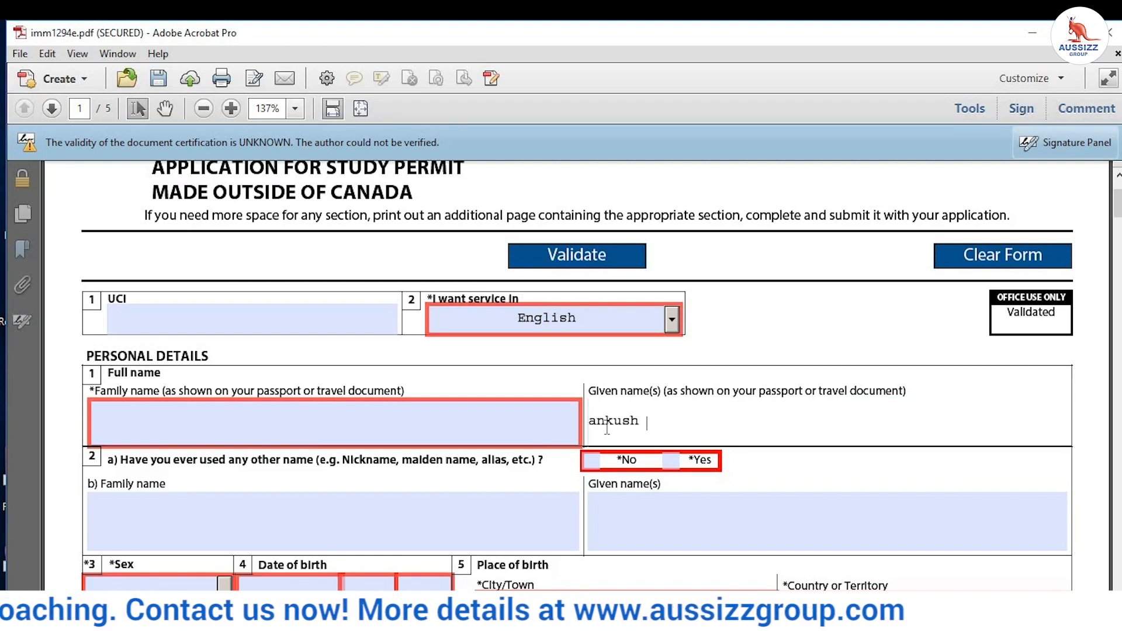
pyautogui.write('ankush ku')
pyautogui.press('BackSpace')
pyautogui.press('BackSpace')
pyautogui.press('BackSpace')
pyautogui.press('BackSpace')
pyautogui.press('BackSpace')
pyautogui.press('BackSpace')
pyautogui.press('BackSpace')
pyautogui.press('BackSpace')
pyautogui.press('BackSpace')
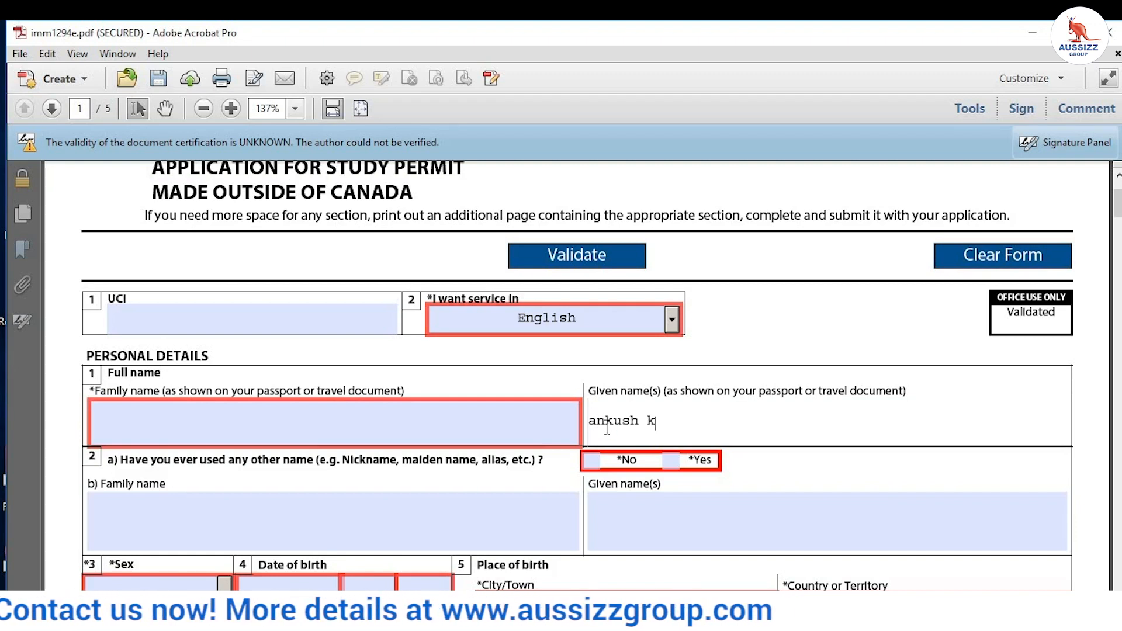
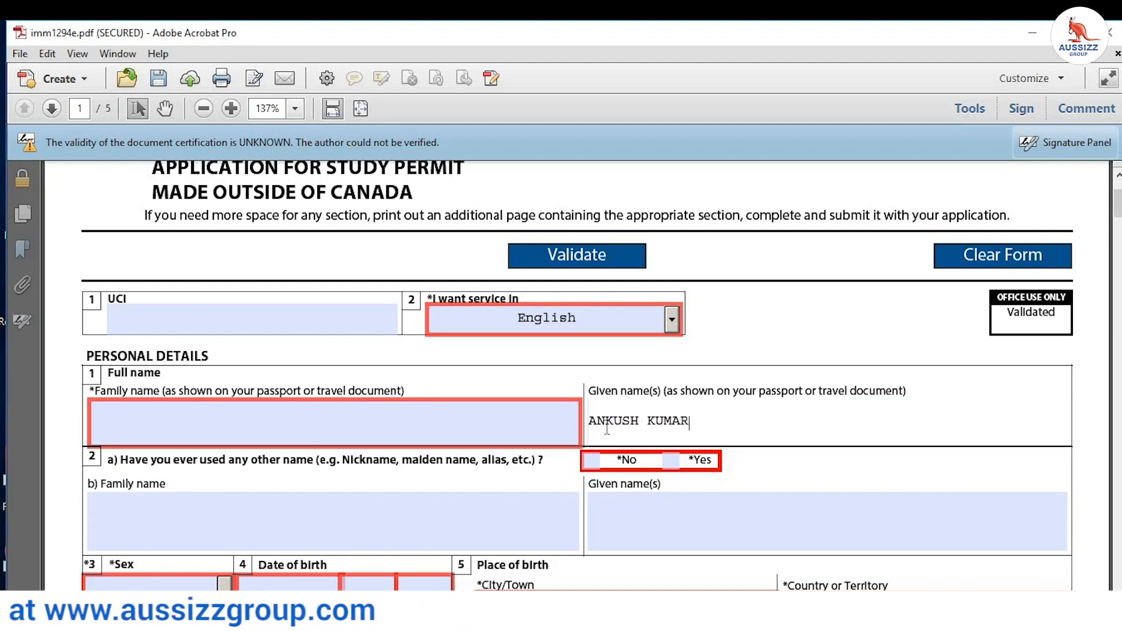
pyautogui.hotkey('ctrl', 'a')
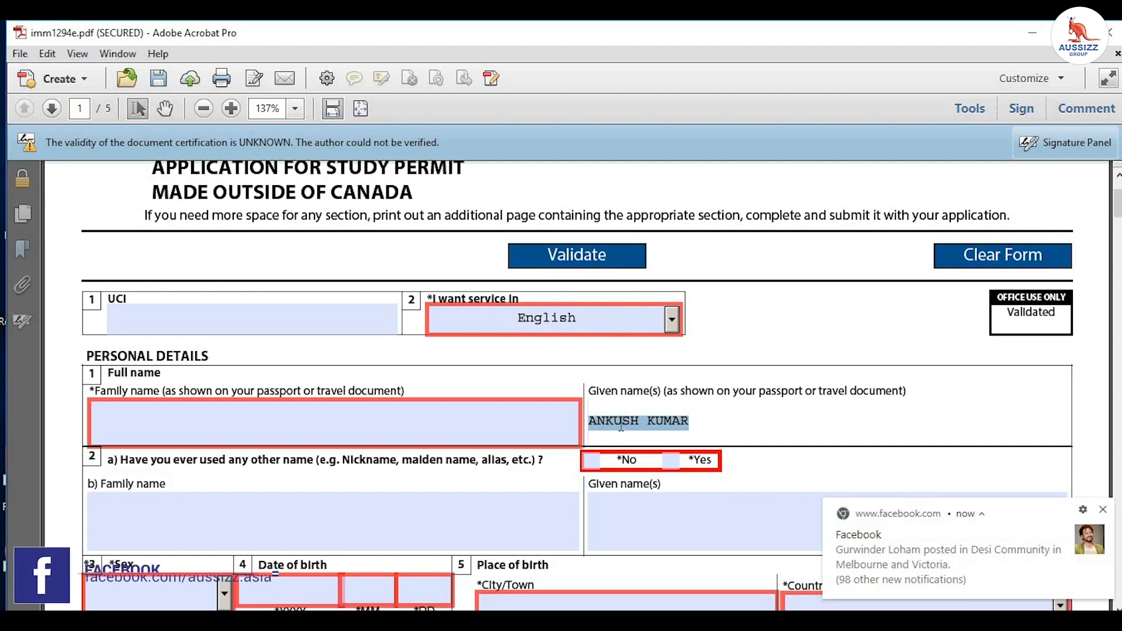
# Step: Cut the name from Given name(s) and paste it into the Family name field
pyautogui.rightClick(622, 426)
pyautogui.click(646, 459)
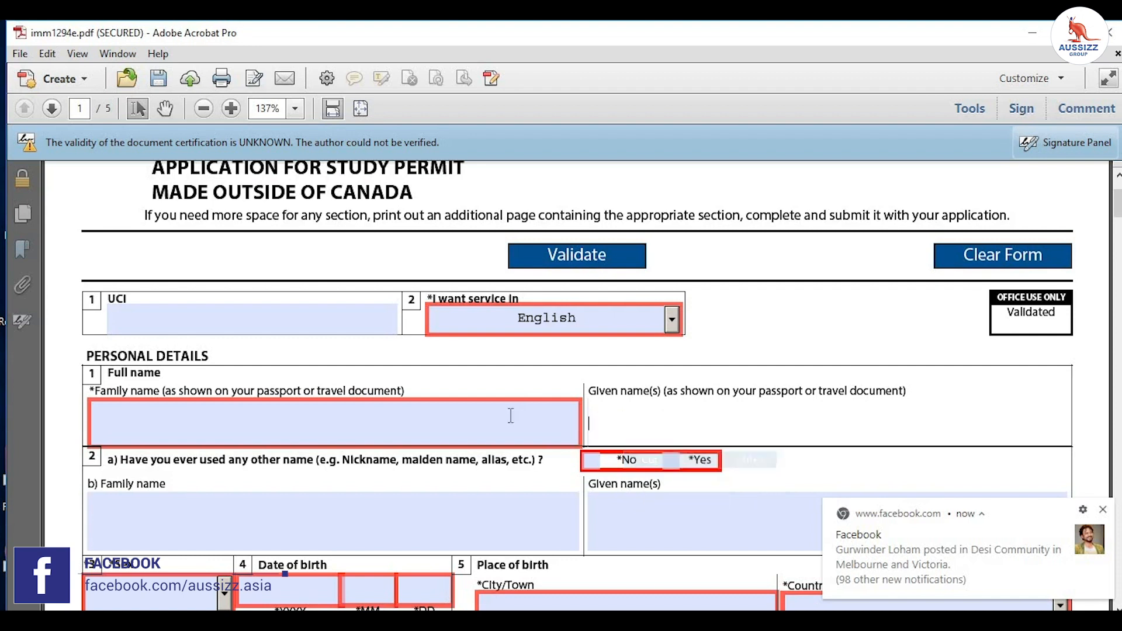
pyautogui.rightClick(466, 430)
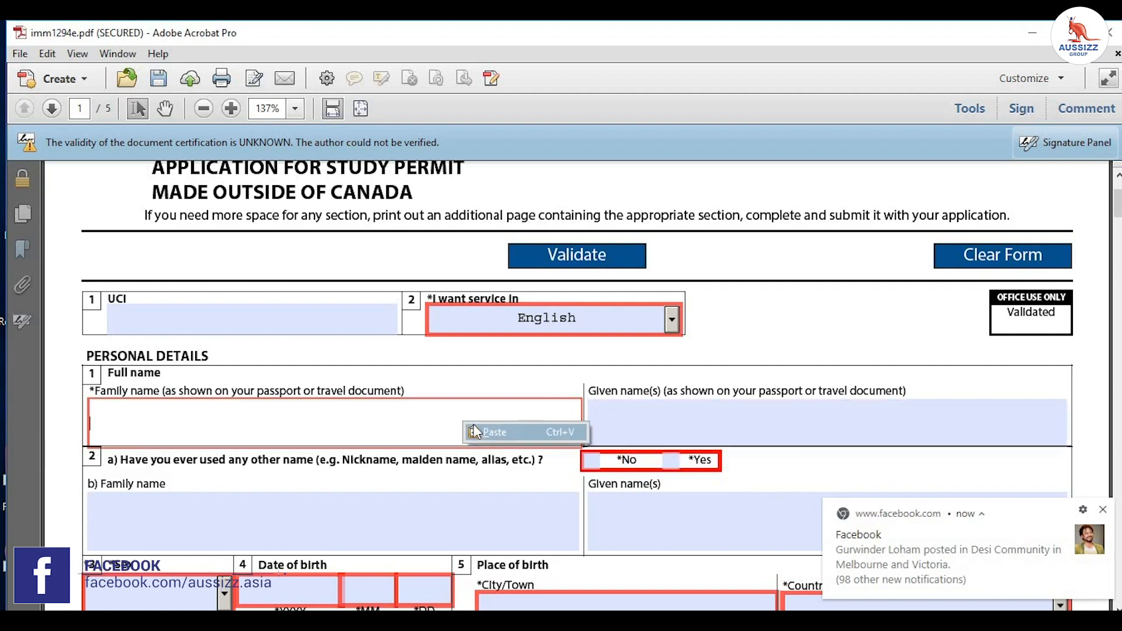
pyautogui.click(494, 432)
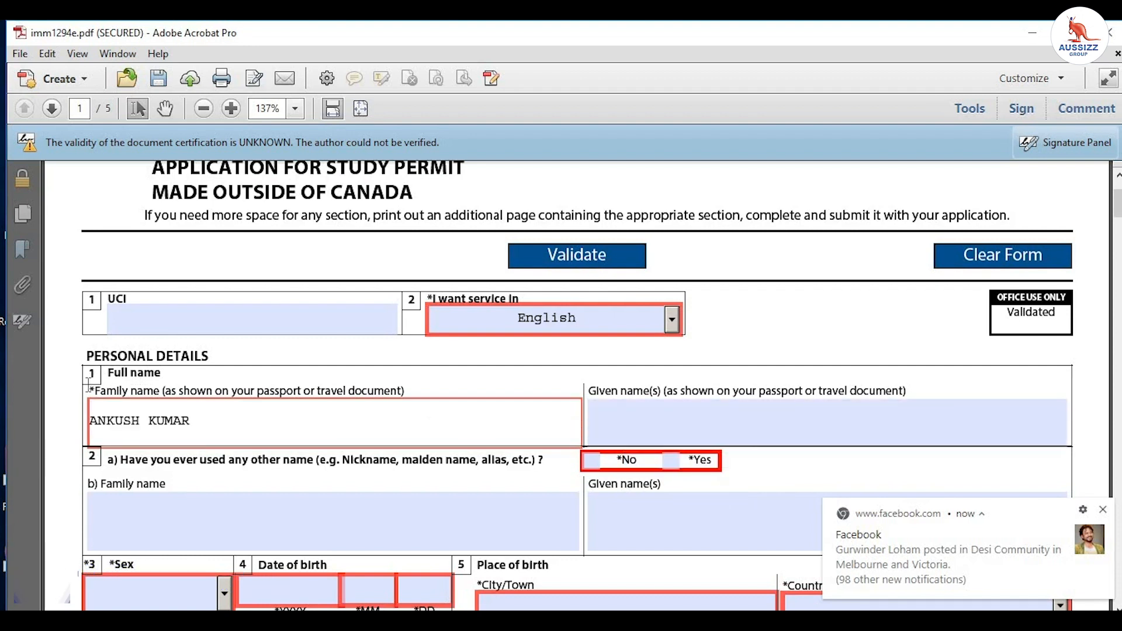
pyautogui.moveTo(92, 386); pyautogui.dragTo(165, 391)
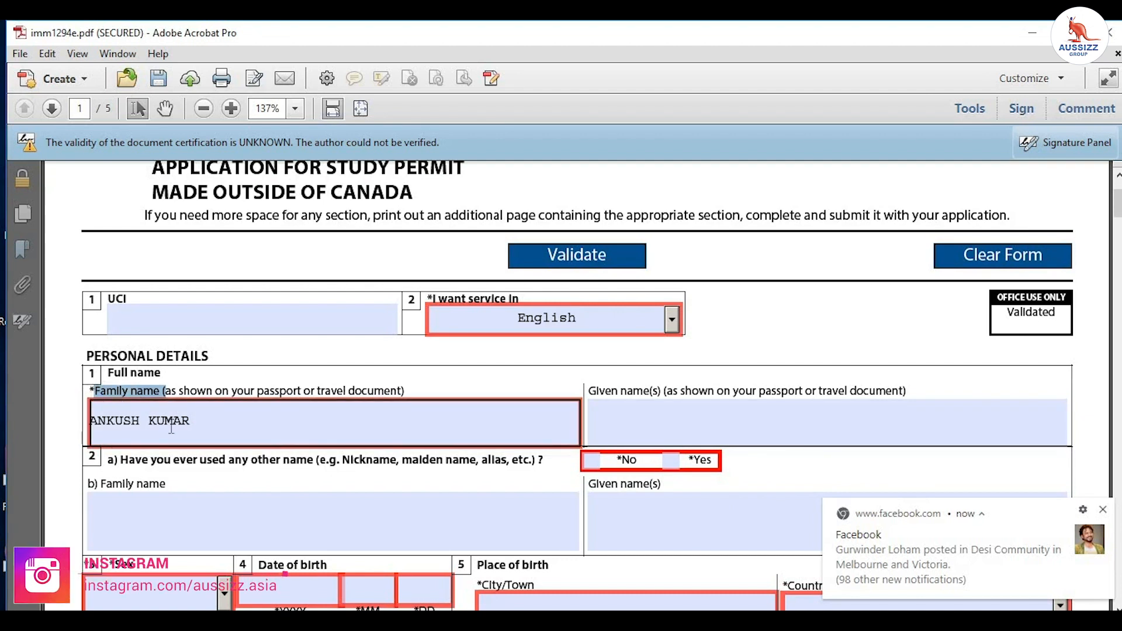
pyautogui.scroll(-1, 172, 427)
pyautogui.scroll(-1, 172, 428)
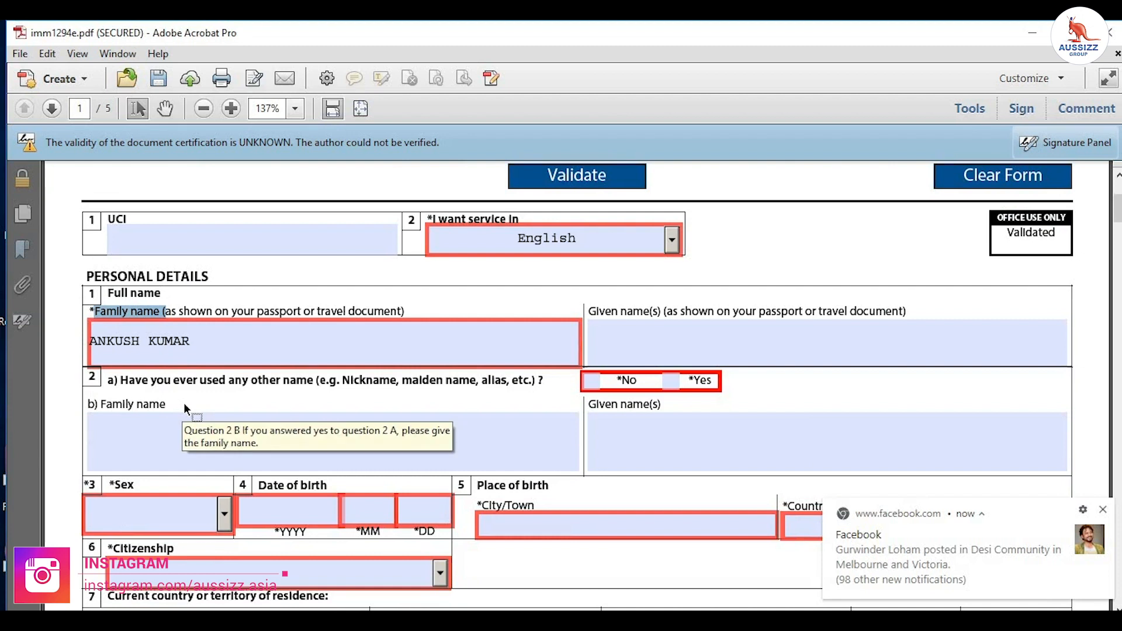
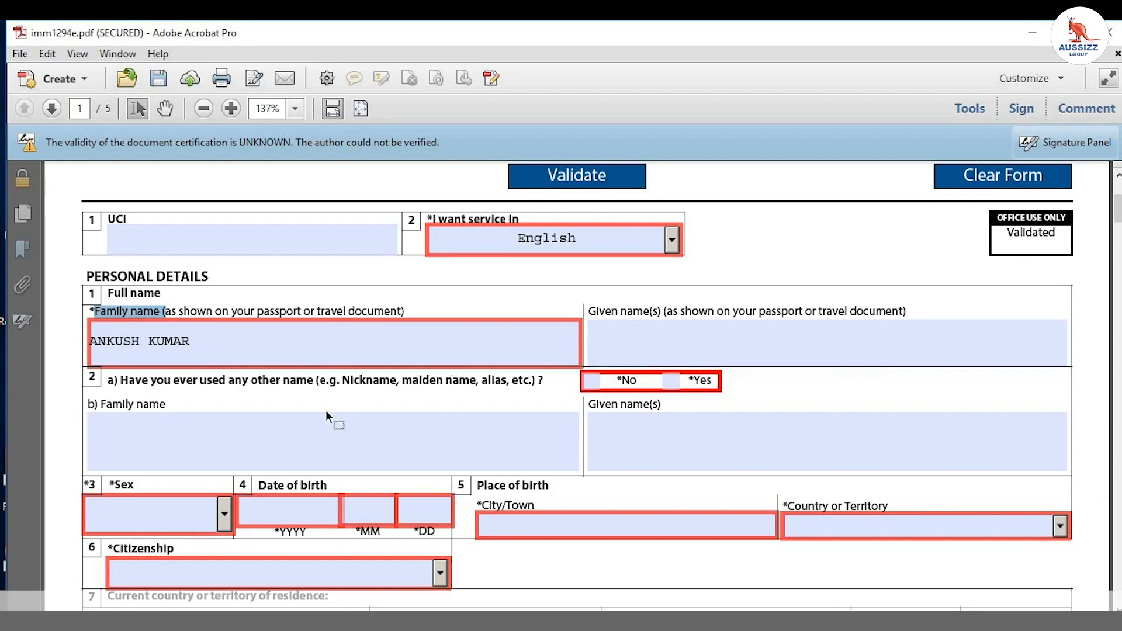
# Step: Answer No to having used other names and set sex to M Male
pyautogui.click(591, 385)
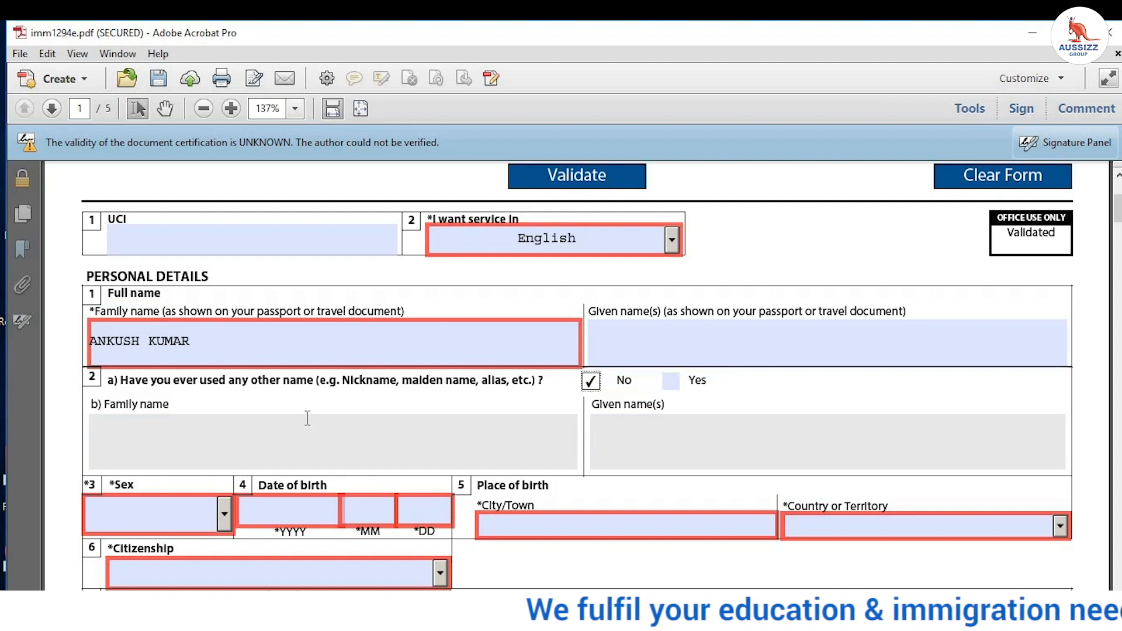
pyautogui.scroll(-3, 306, 418)
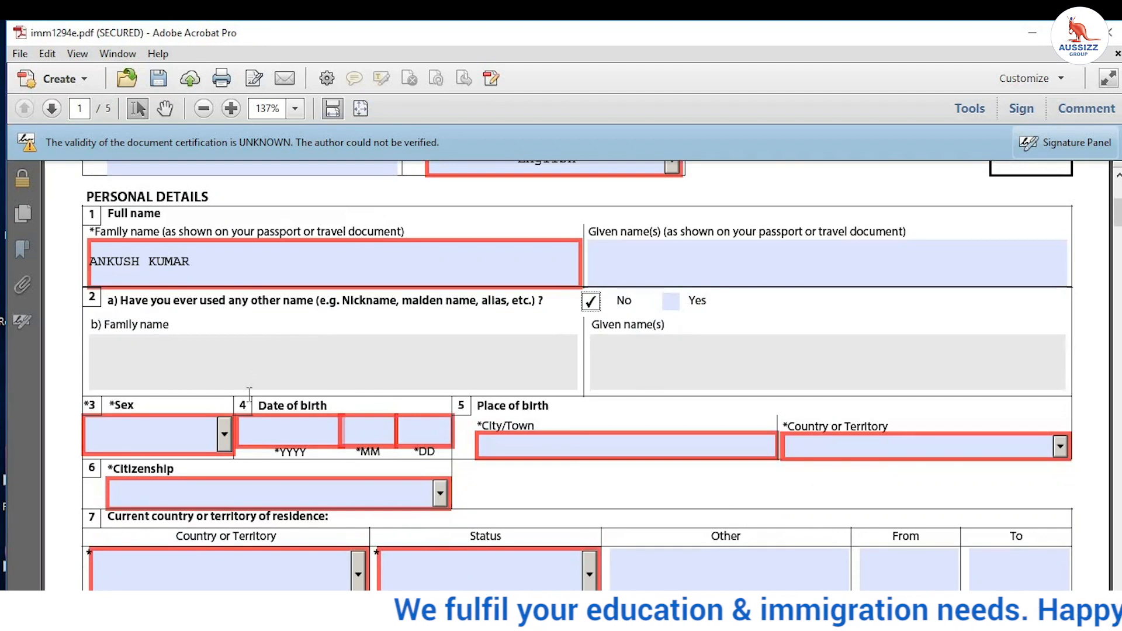
pyautogui.click(225, 437)
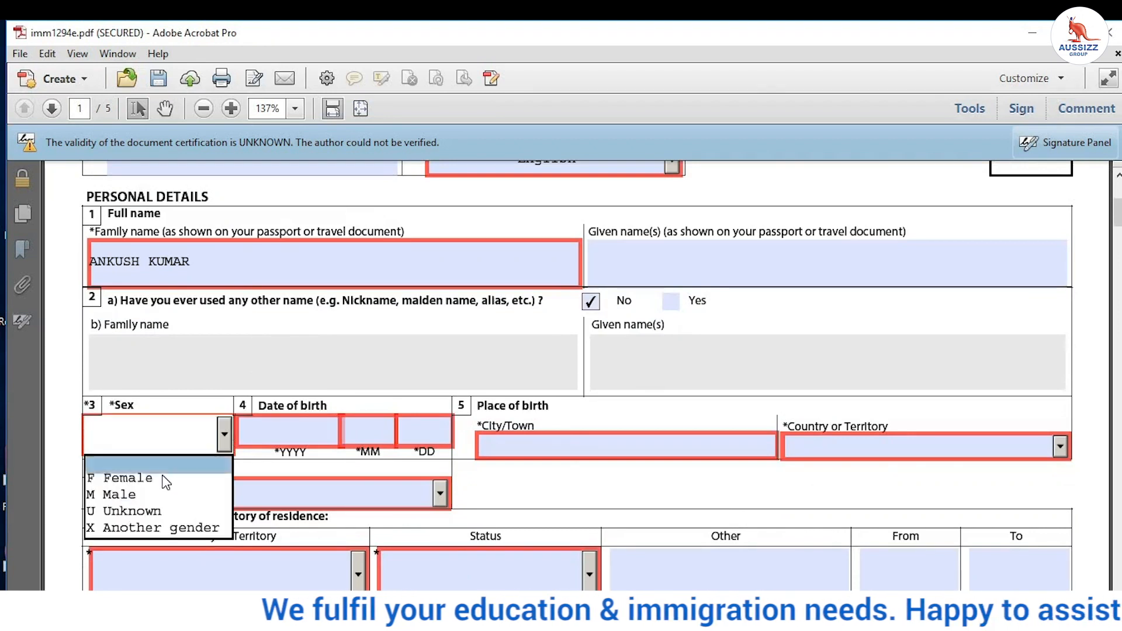
pyautogui.click(154, 495)
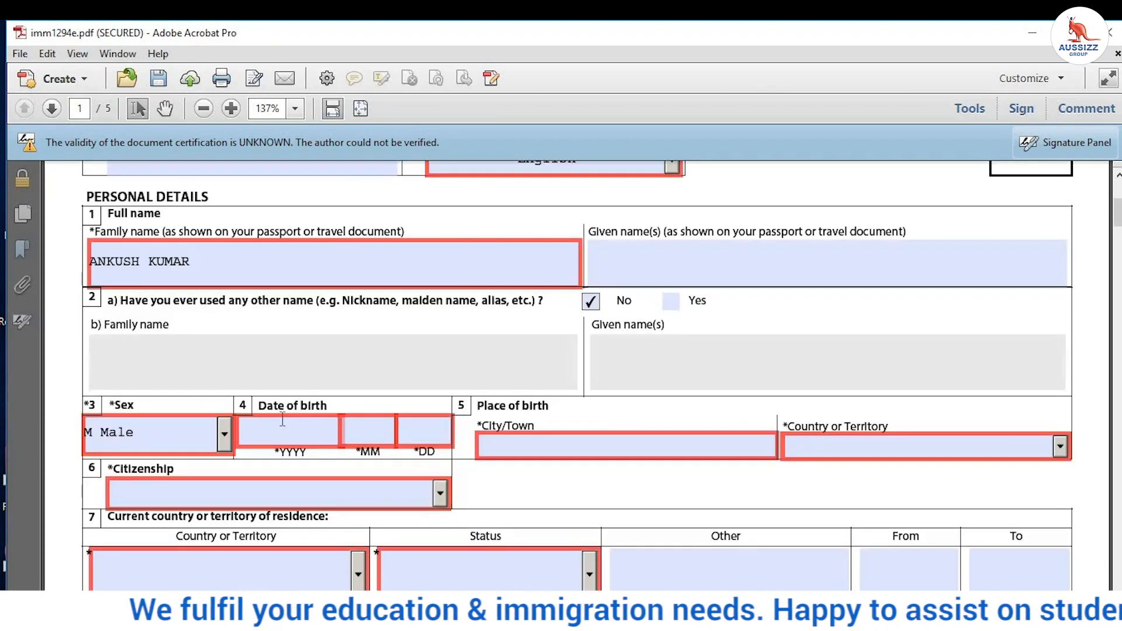
pyautogui.click(283, 420)
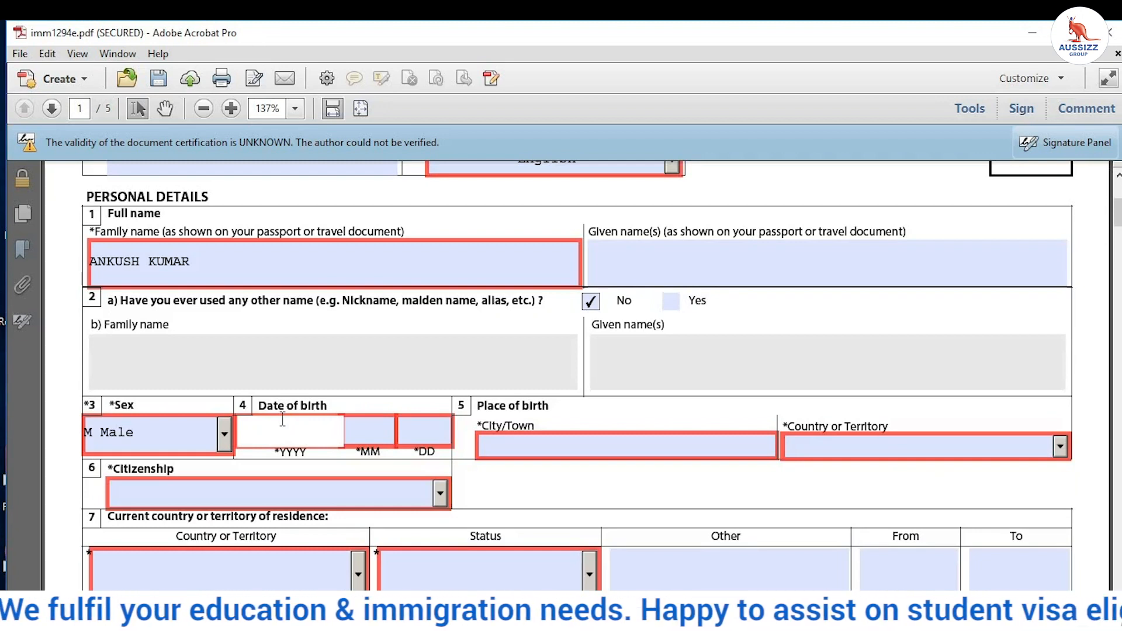
pyautogui.write('1980')
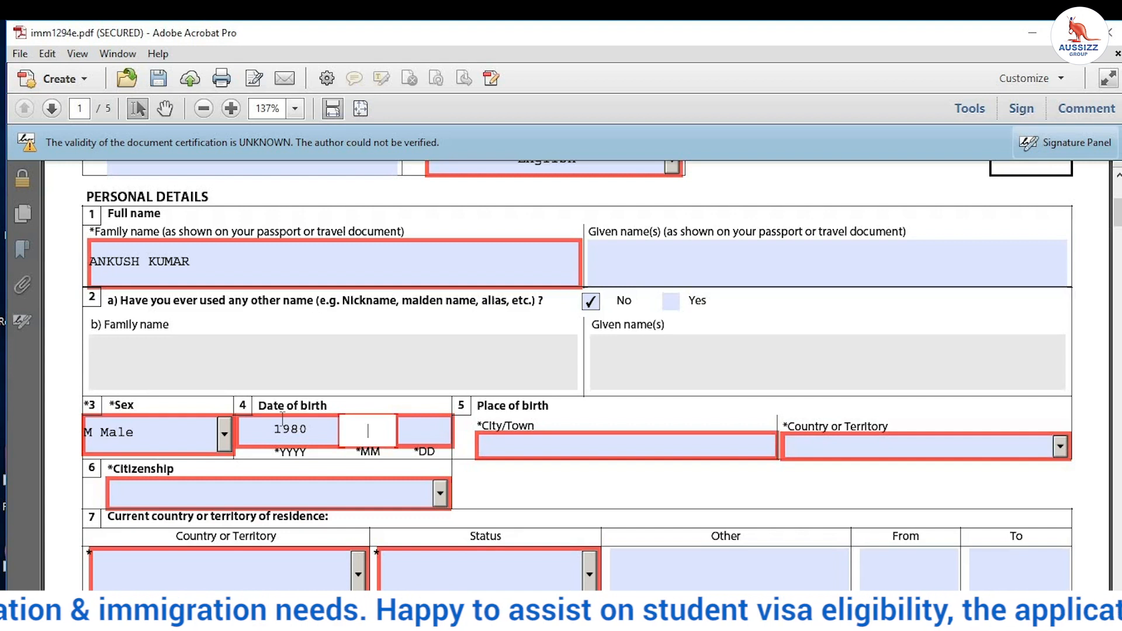
pyautogui.press('Tab')
pyautogui.write('010')
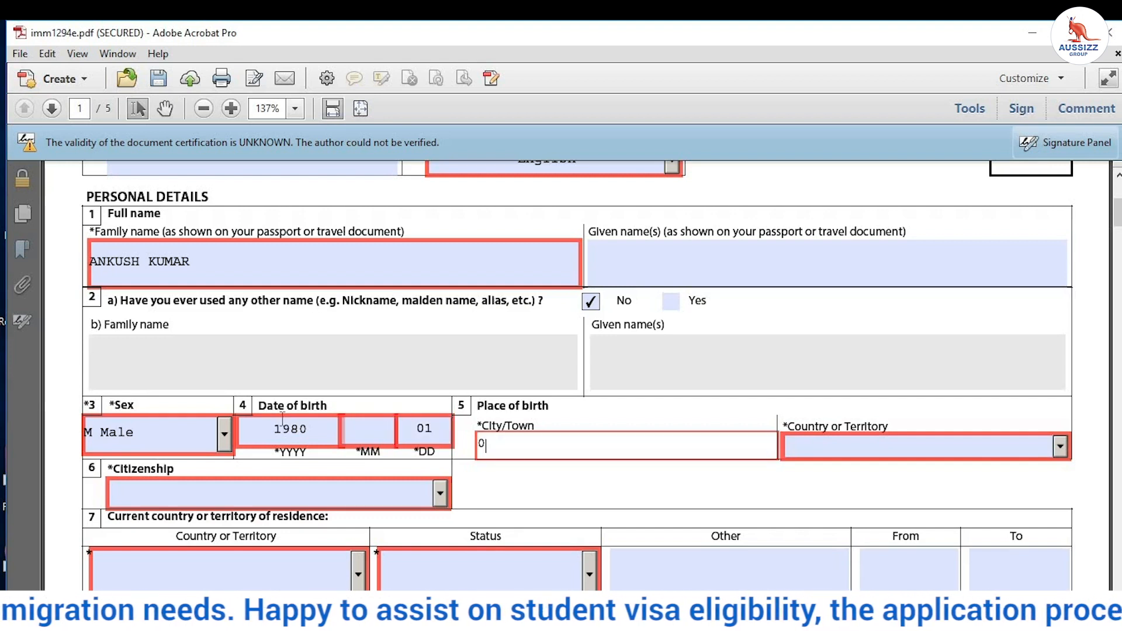
pyautogui.click(361, 429)
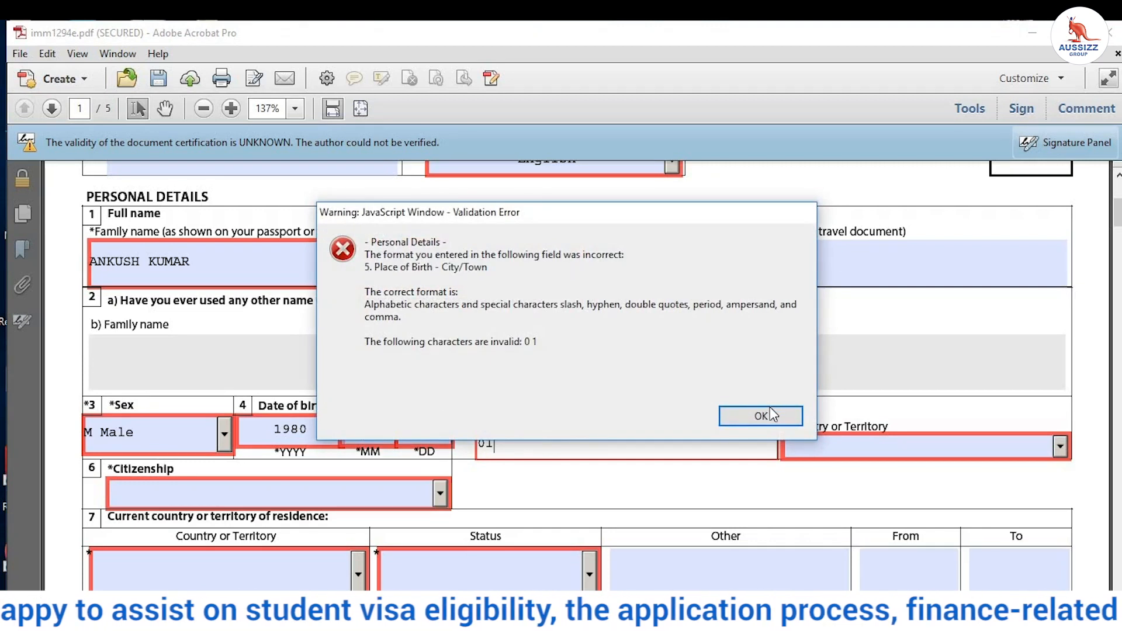
pyautogui.click(770, 415)
pyautogui.click(380, 438)
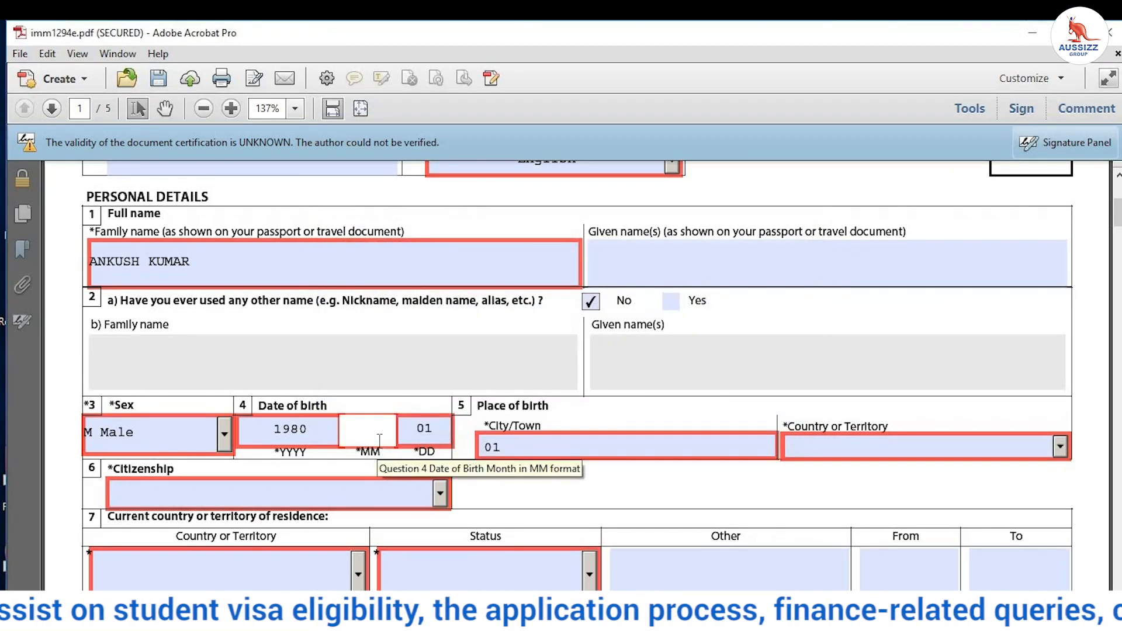
pyautogui.press('Tab')
pyautogui.click(505, 360)
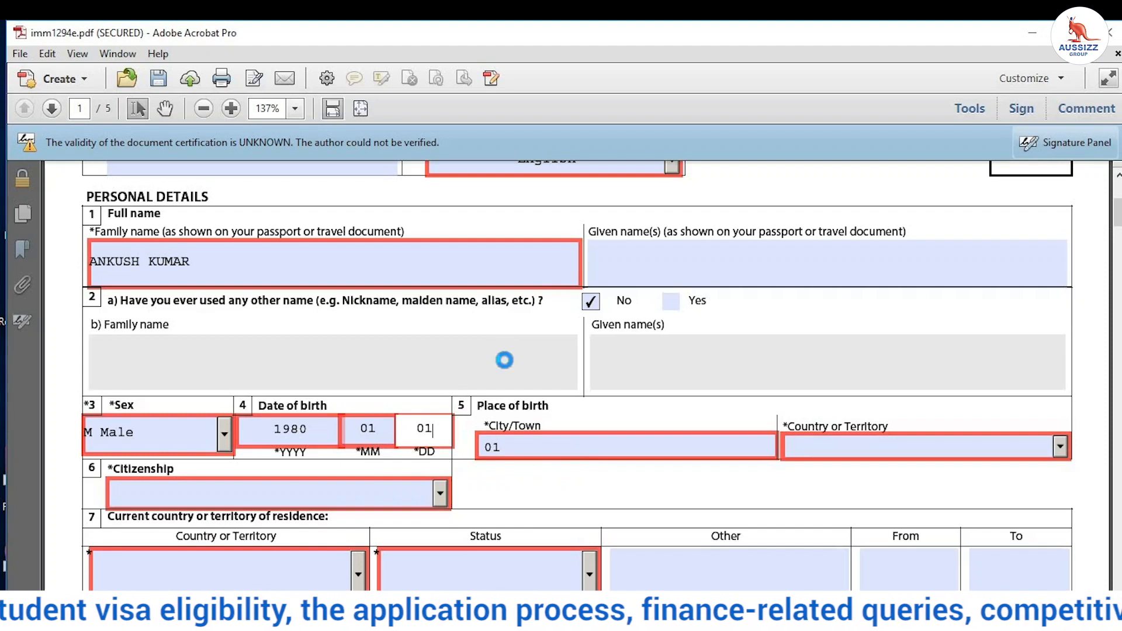
# Step: Enter RAIKOT, PUNJAB as birth city and India as country of birth
pyautogui.click(482, 446)
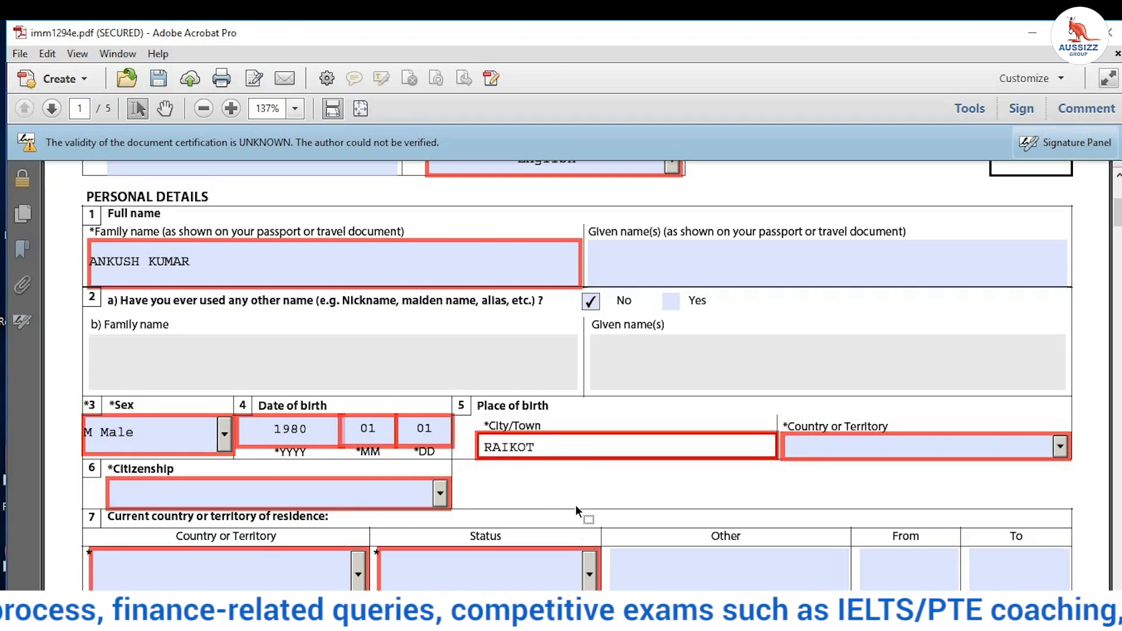
pyautogui.write(', PUNJAB')
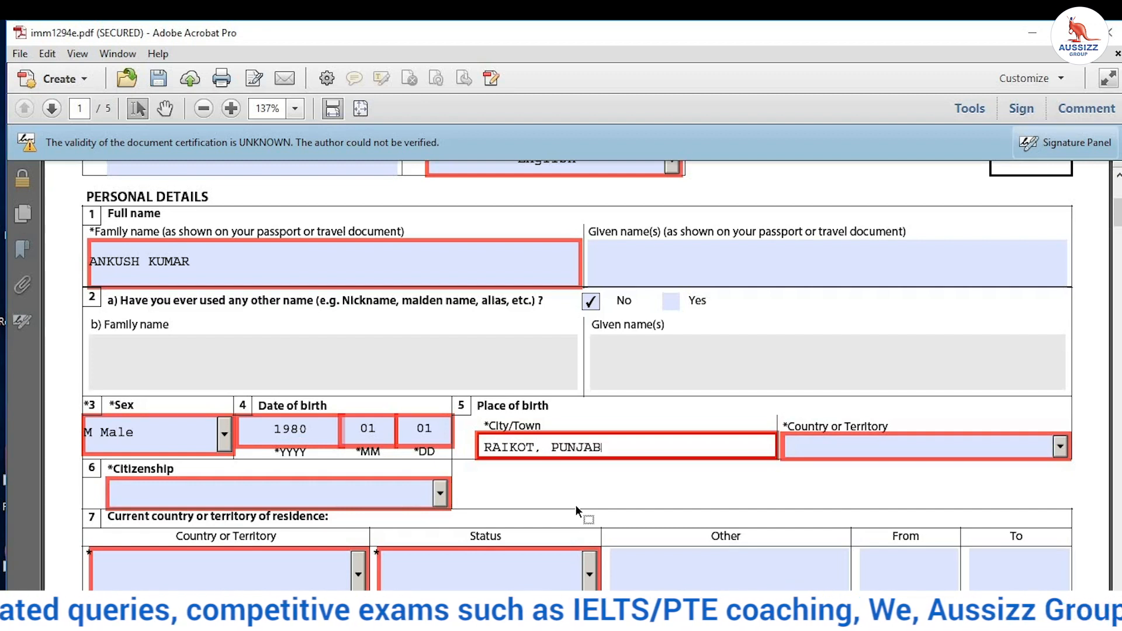
pyautogui.click(927, 440)
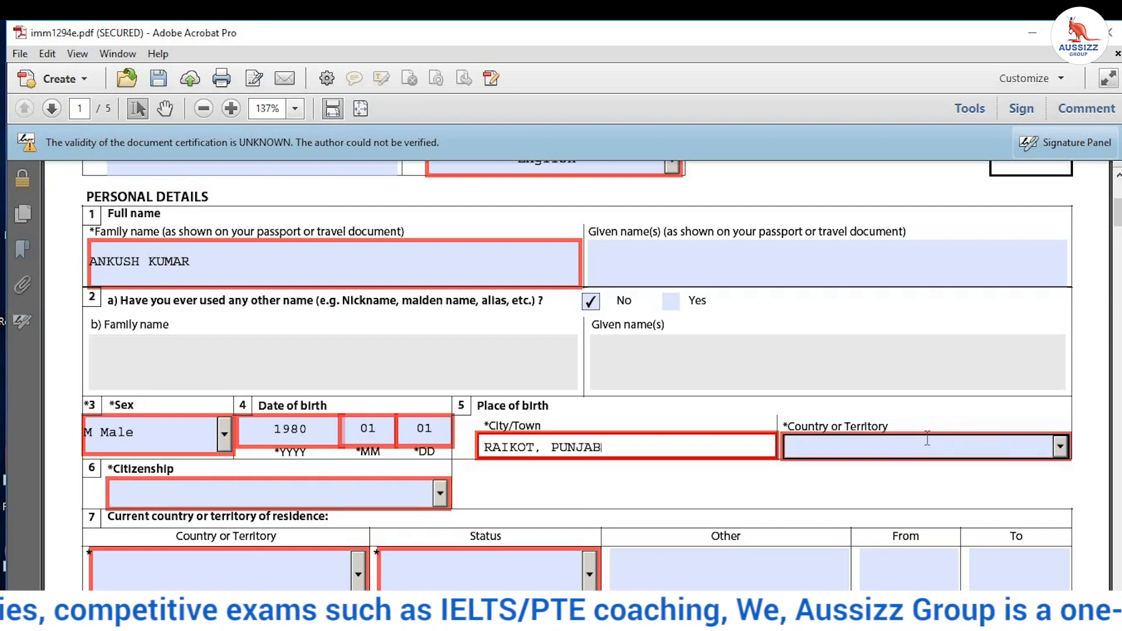
pyautogui.click(1061, 449)
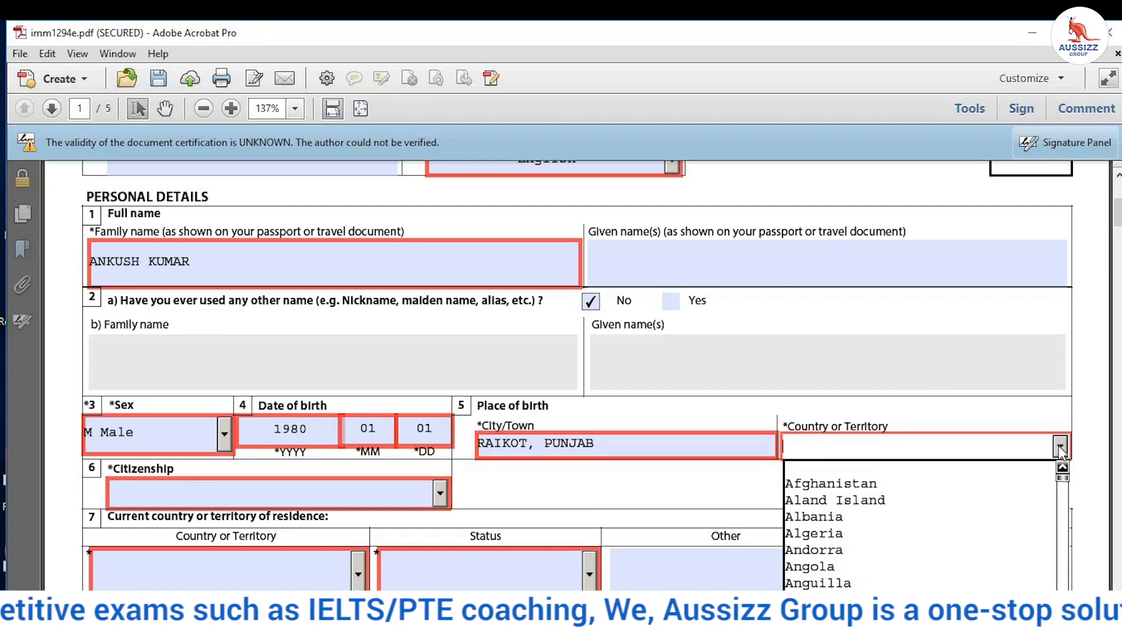
pyautogui.press('n')
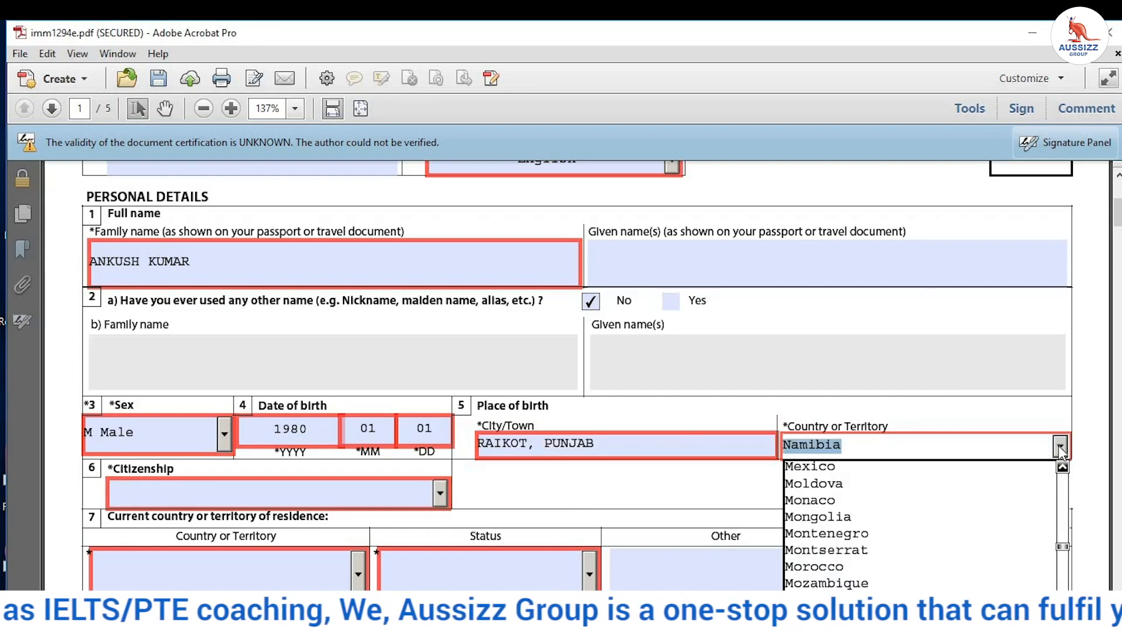
pyautogui.press('i')
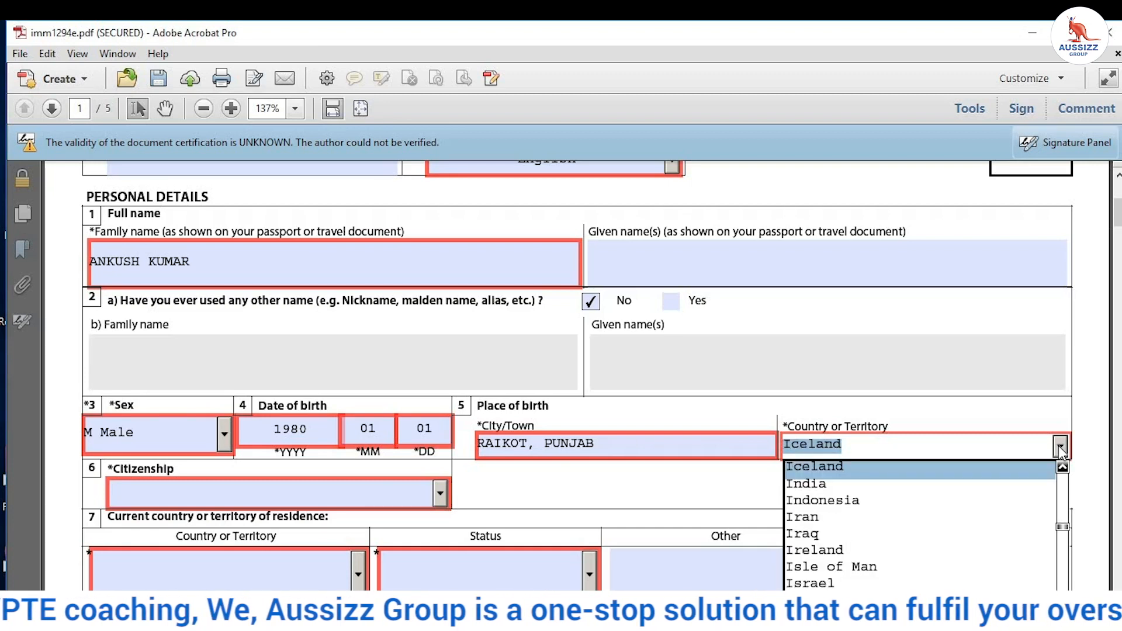
pyautogui.press('Down')
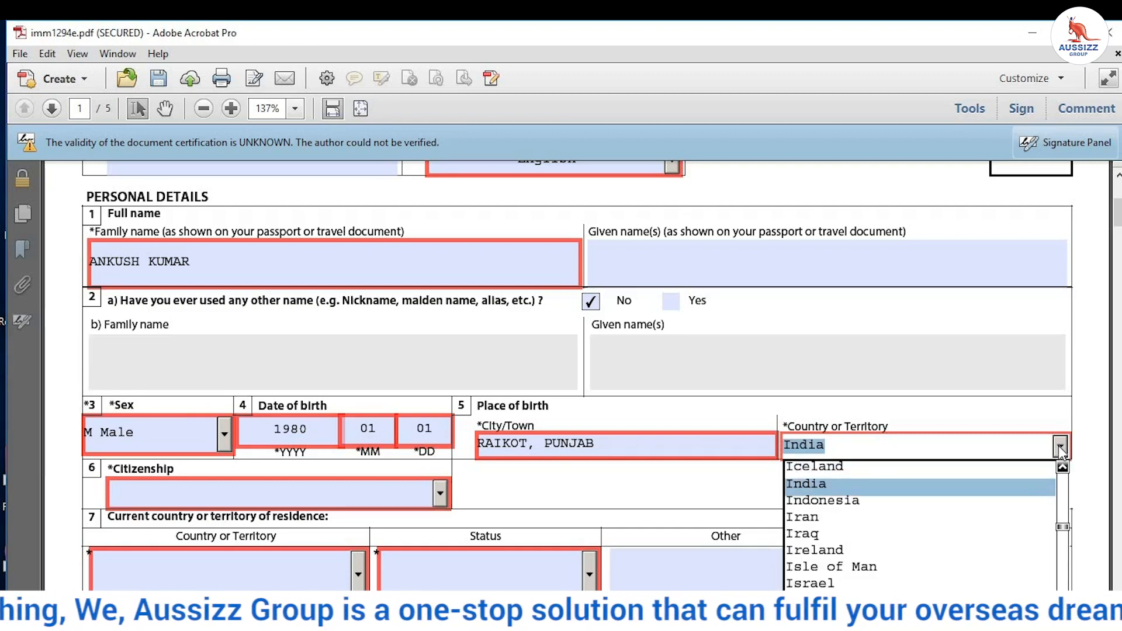
pyautogui.press('Return')
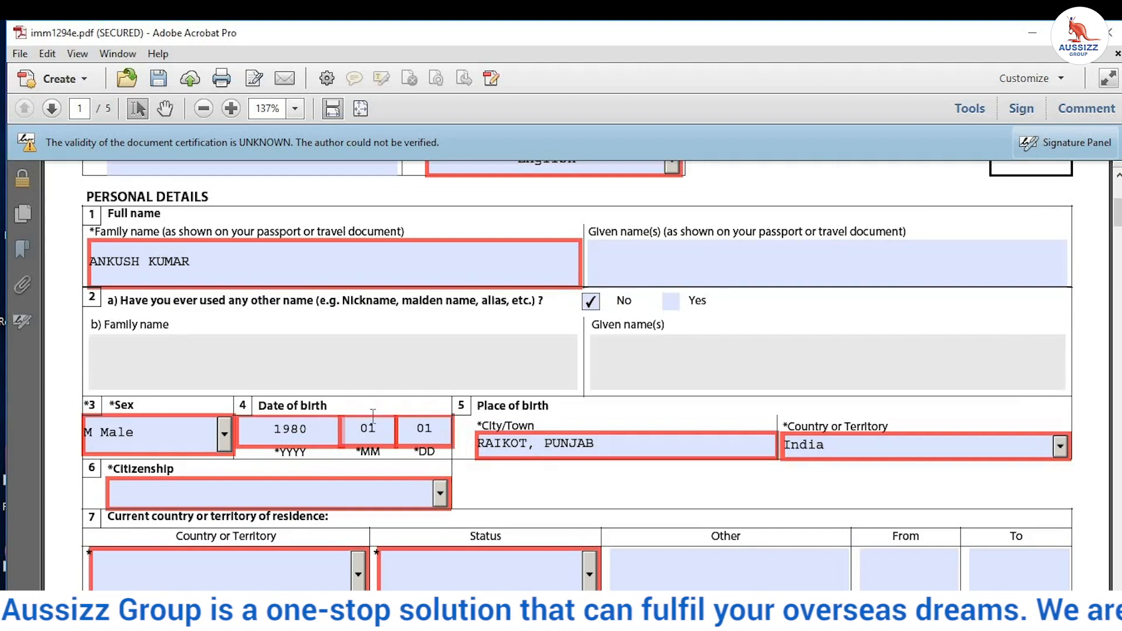
# Step: Set citizenship to India
pyautogui.click(439, 494)
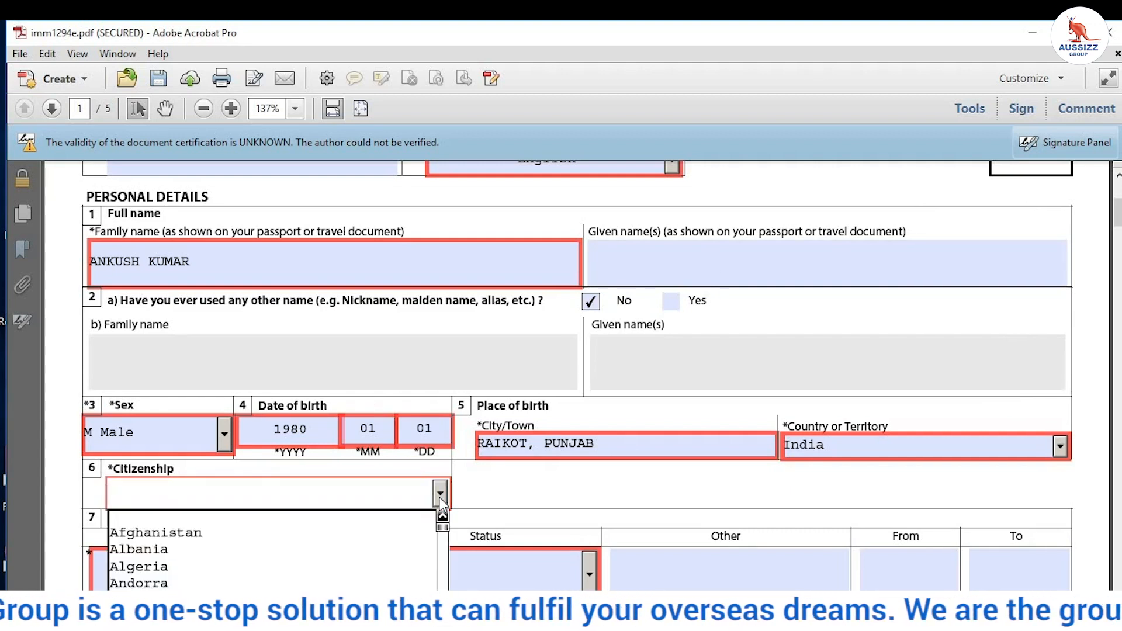
pyautogui.press('i')
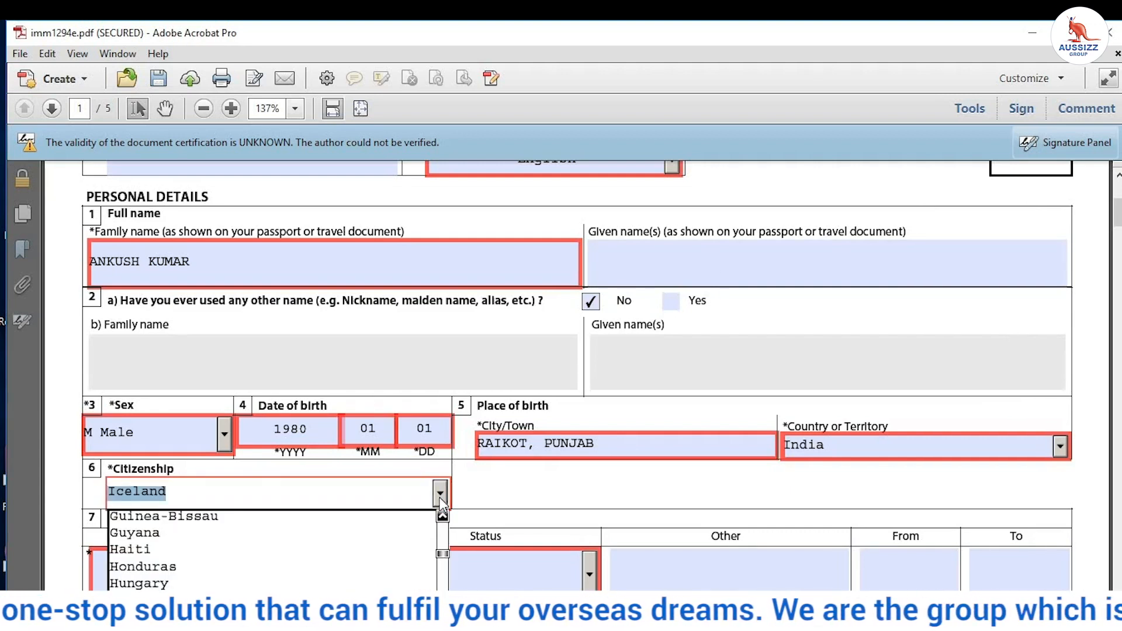
pyautogui.press('n')
pyautogui.press('Return')
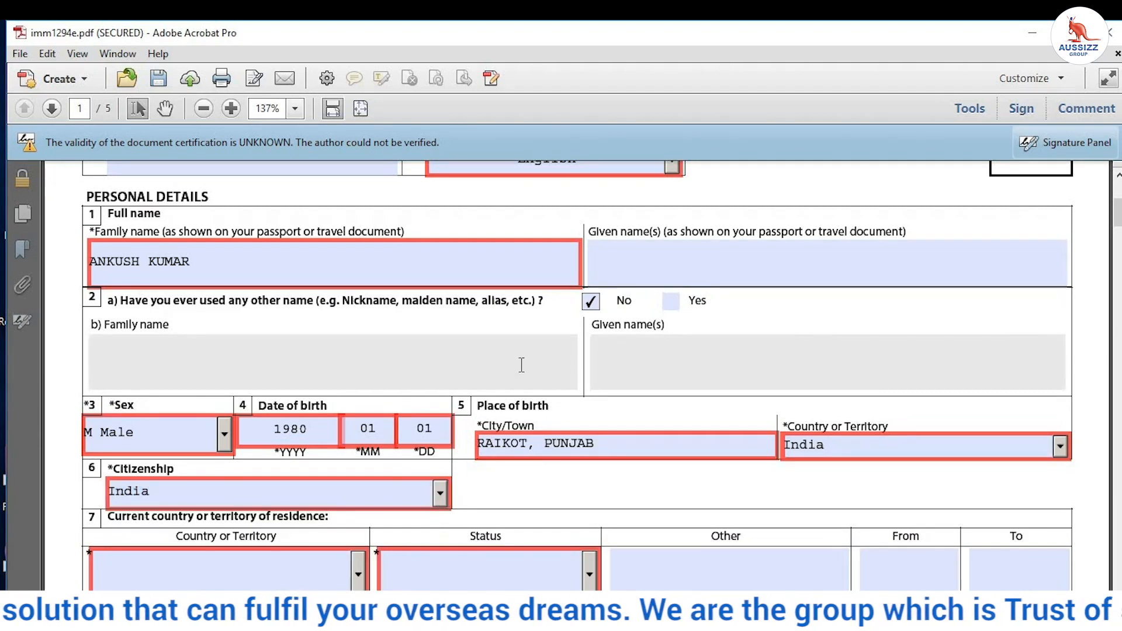
pyautogui.scroll(-3, 522, 364)
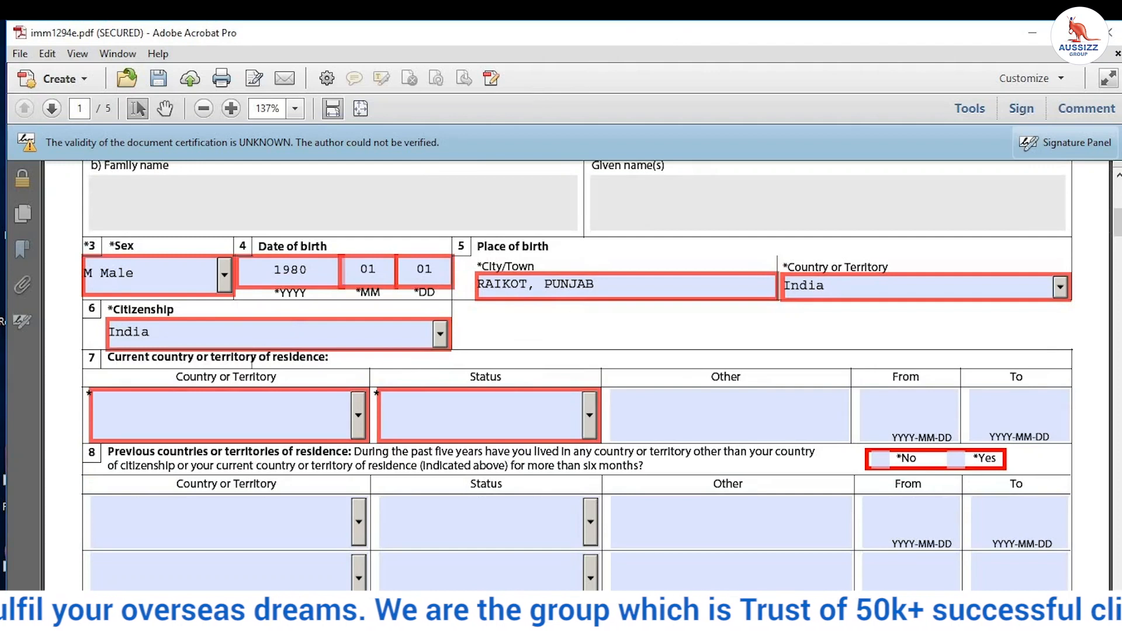
# Step: Set current country of residence to India with status Citizen
pyautogui.click(358, 416)
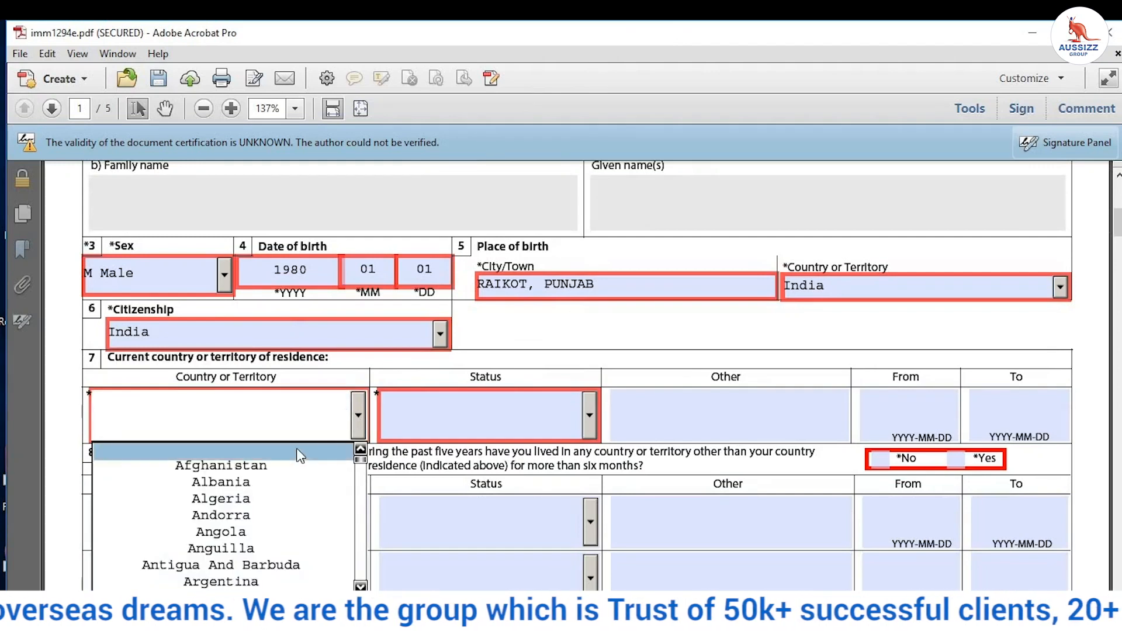
pyautogui.press('i')
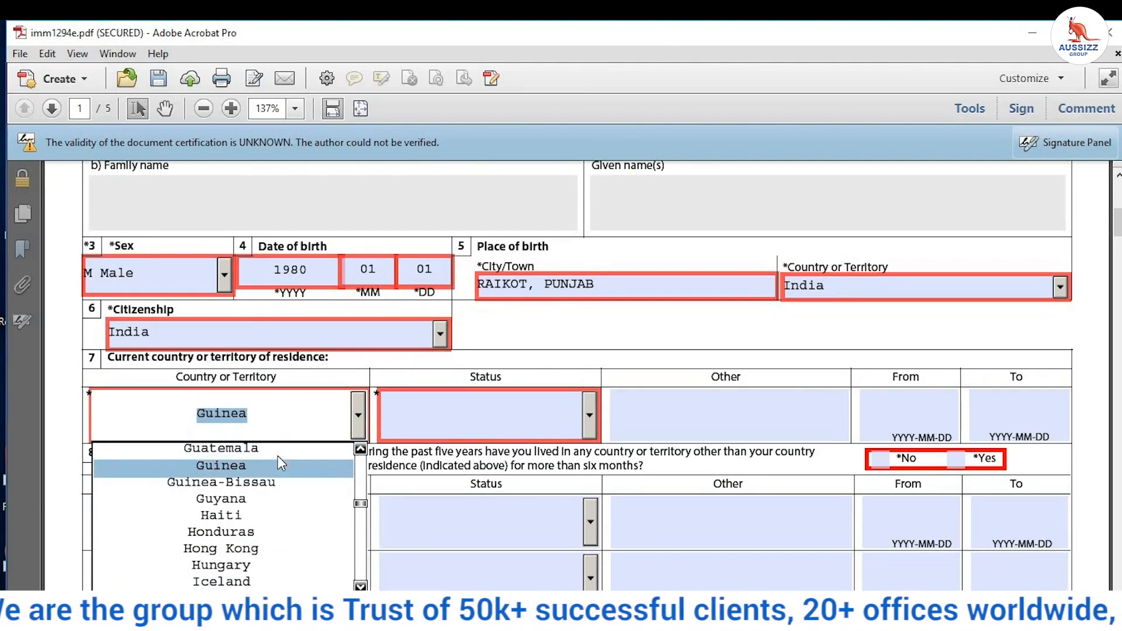
pyautogui.press('i')
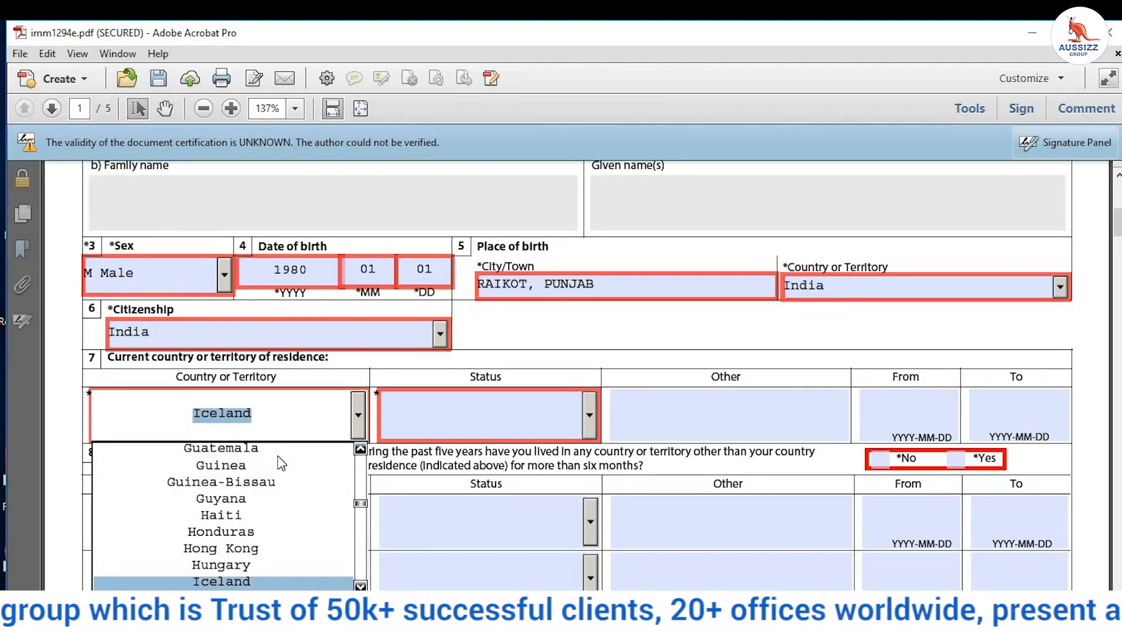
pyautogui.press('i')
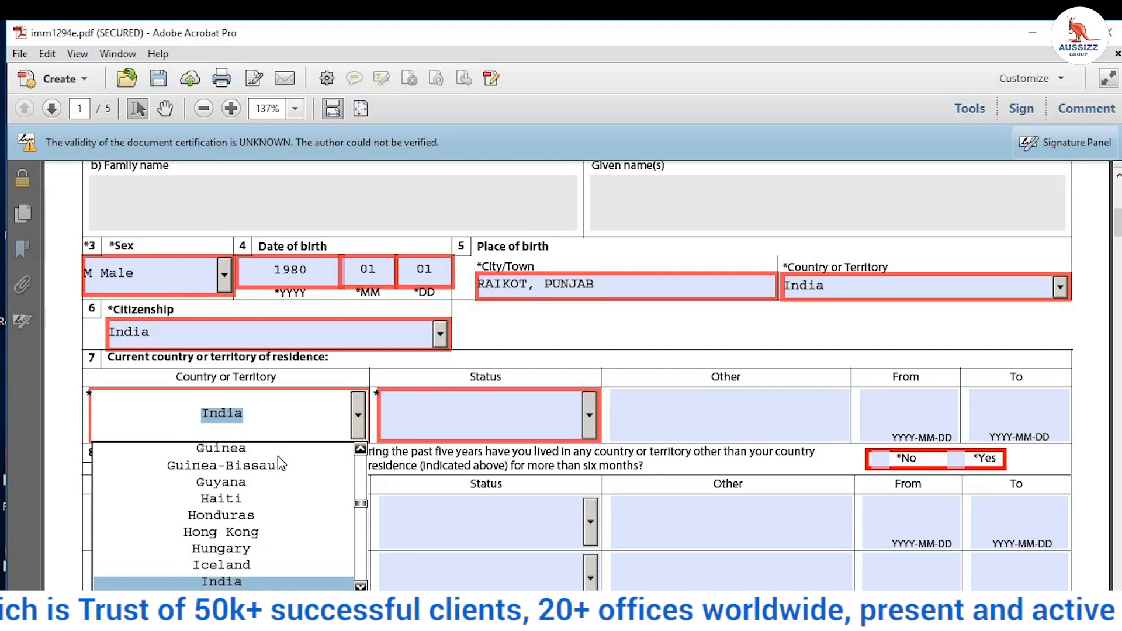
pyautogui.press('Return')
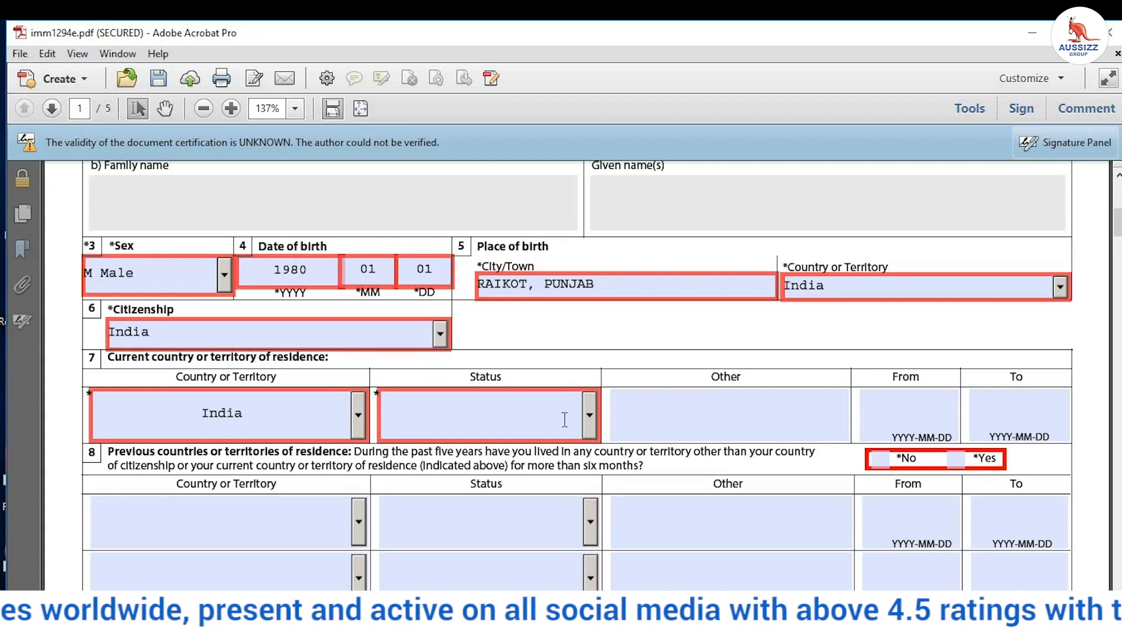
pyautogui.click(590, 413)
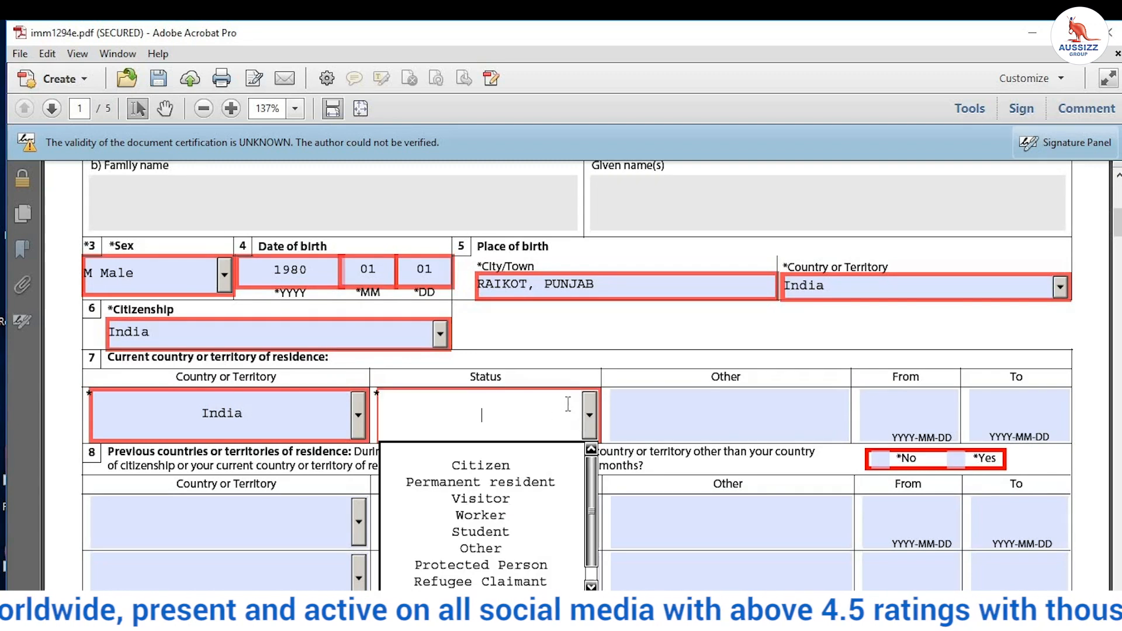
pyautogui.click(529, 464)
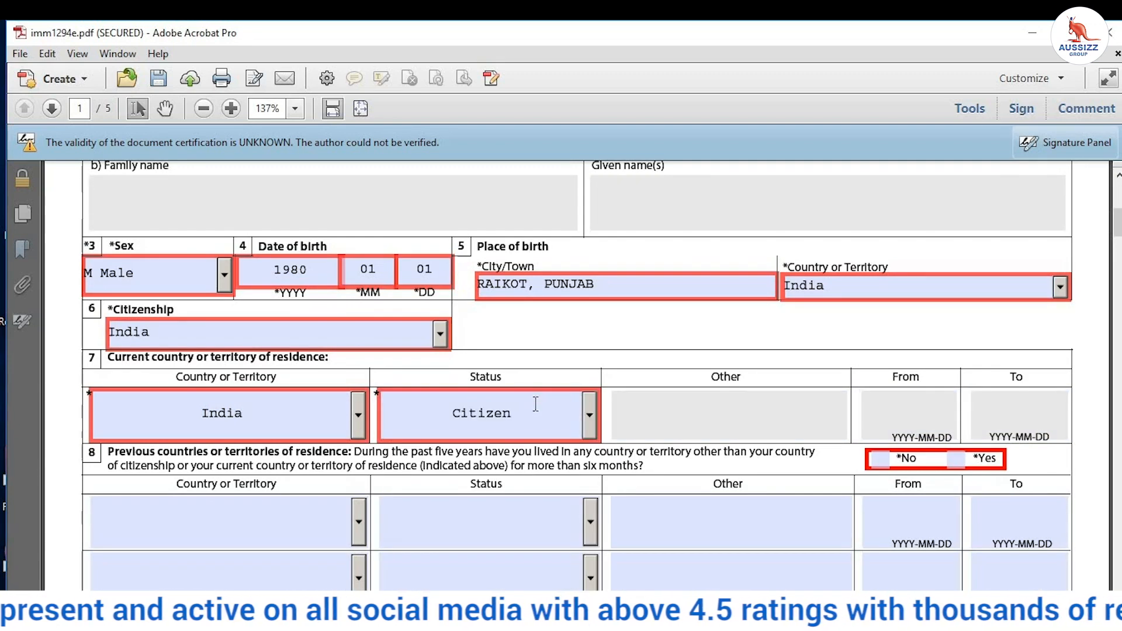
pyautogui.click(592, 414)
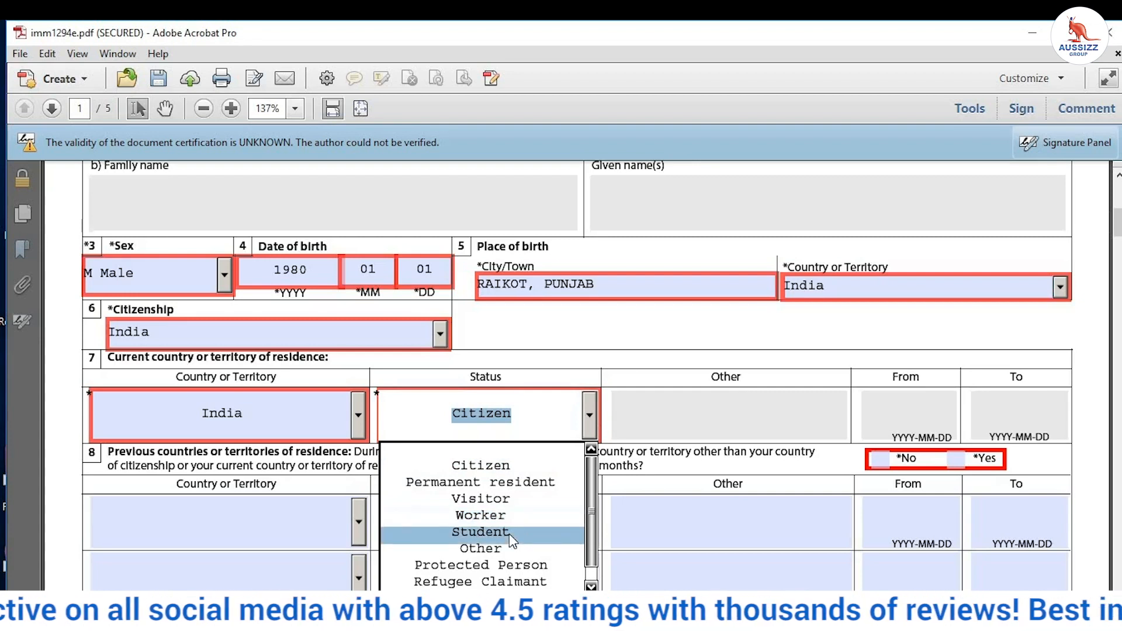
pyautogui.click(517, 464)
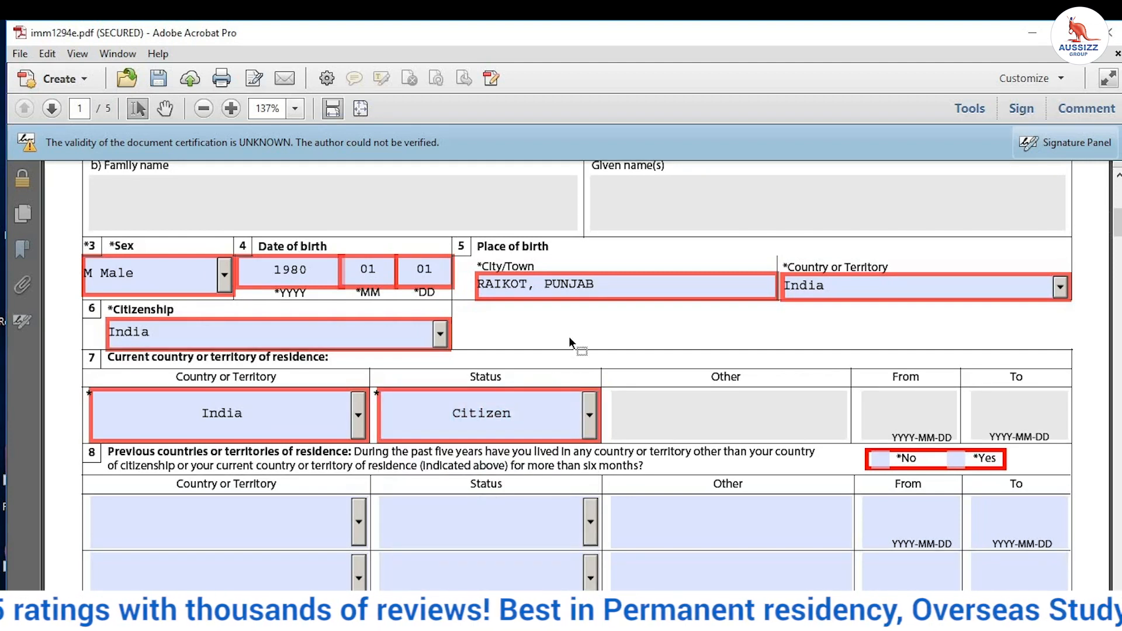
# Step: Answer No to previous residences and Yes to applying from the same country
pyautogui.scroll(-3, 497, 320)
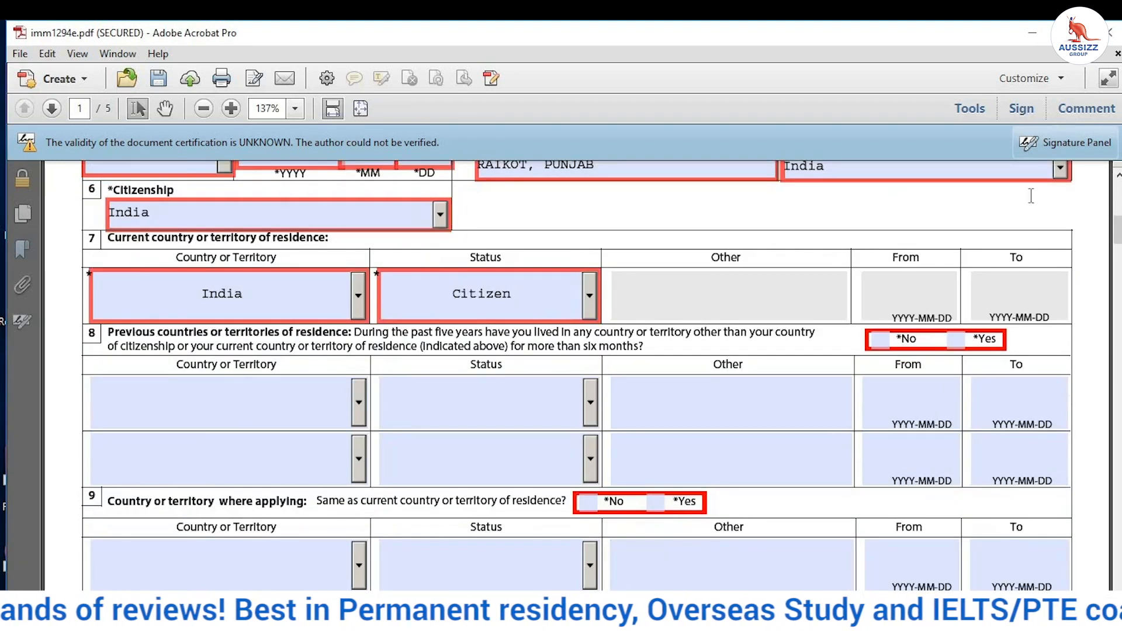
pyautogui.click(882, 339)
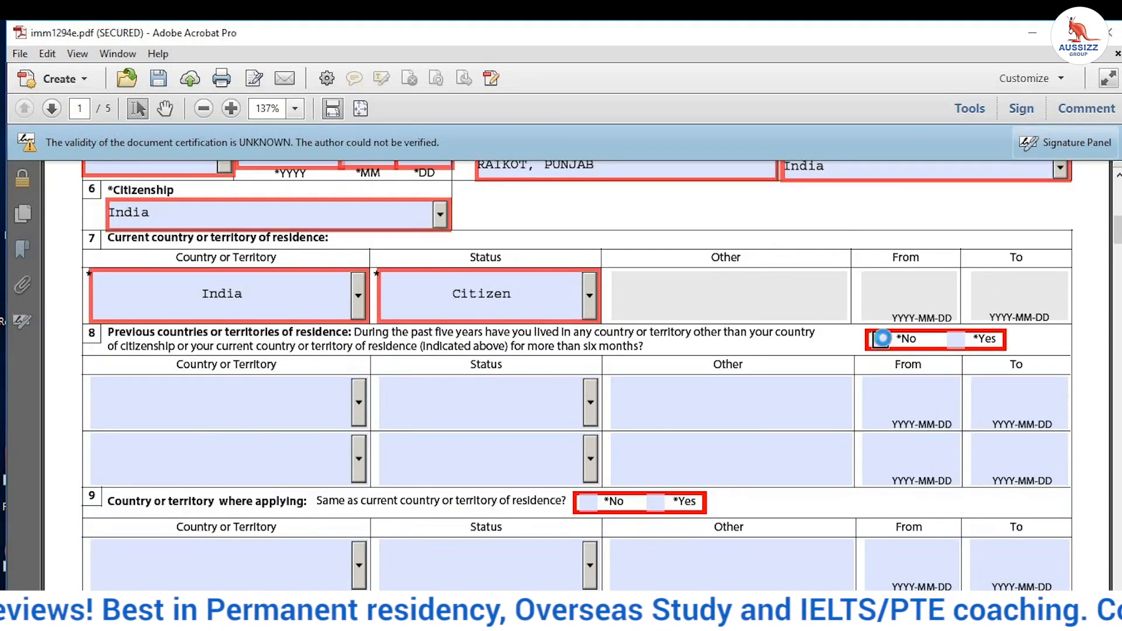
pyautogui.scroll(-2, 726, 448)
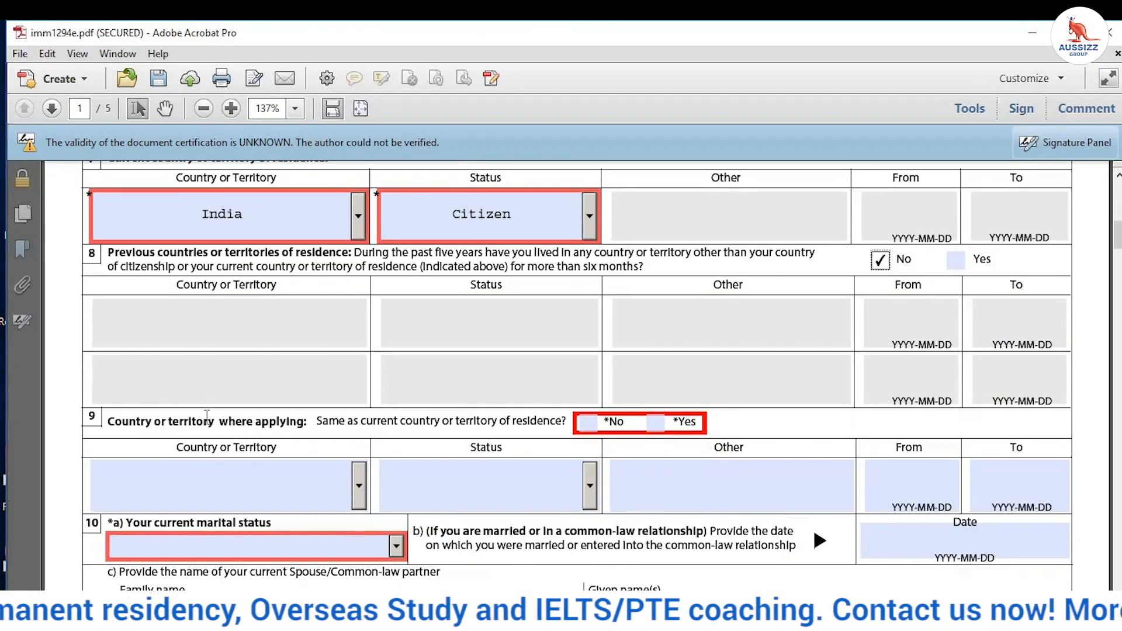
pyautogui.click(658, 425)
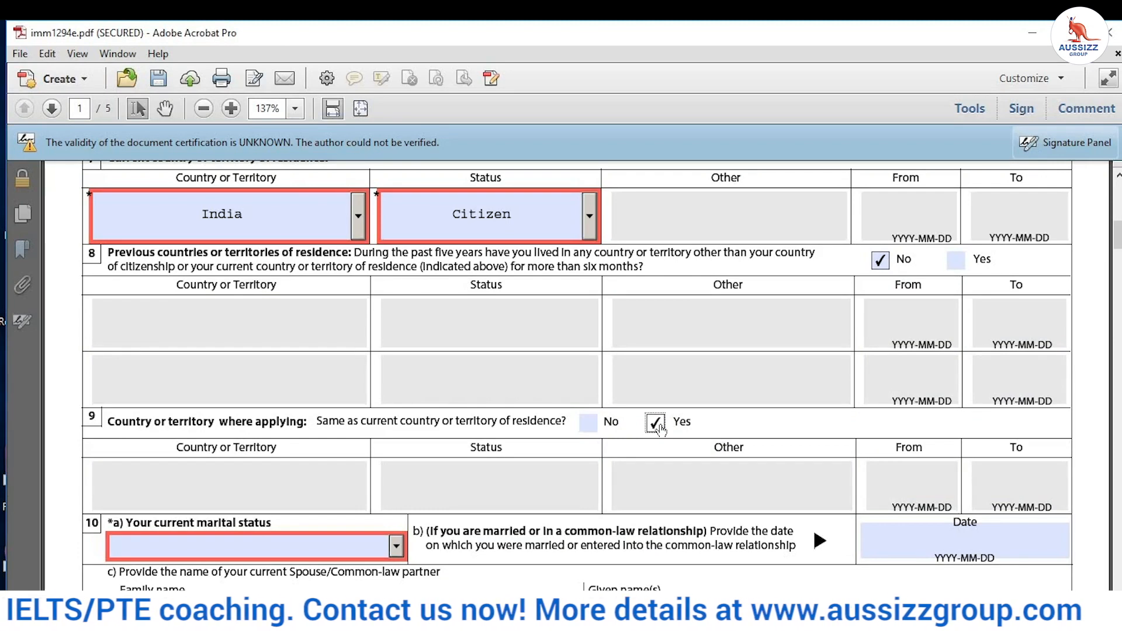
# Step: Set current marital status to Single
pyautogui.scroll(-3, 396, 396)
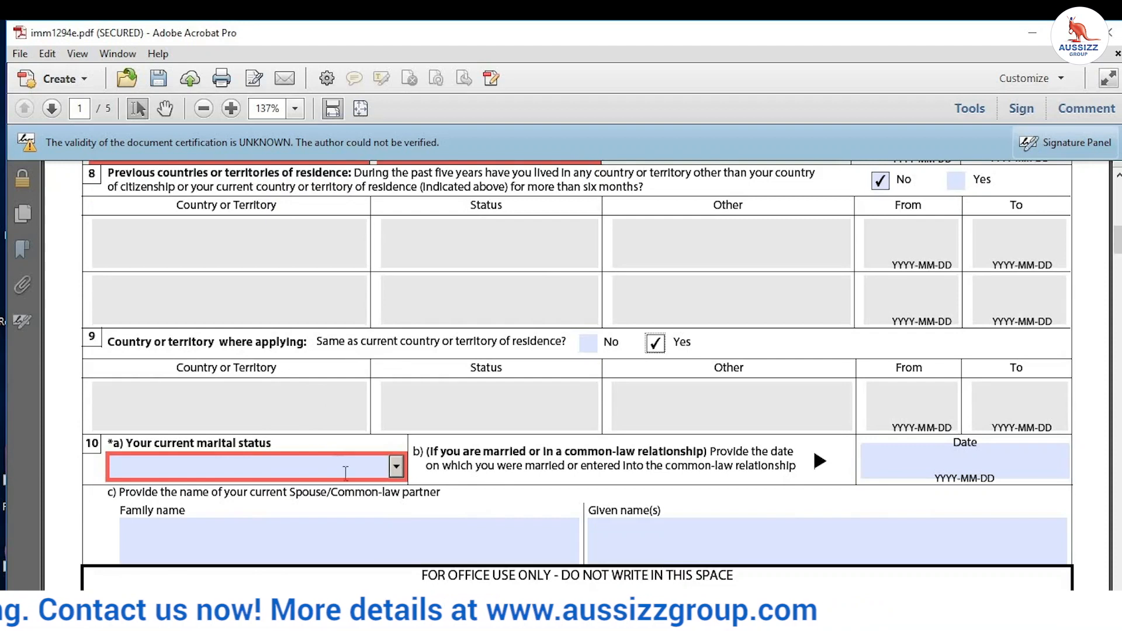
pyautogui.click(395, 466)
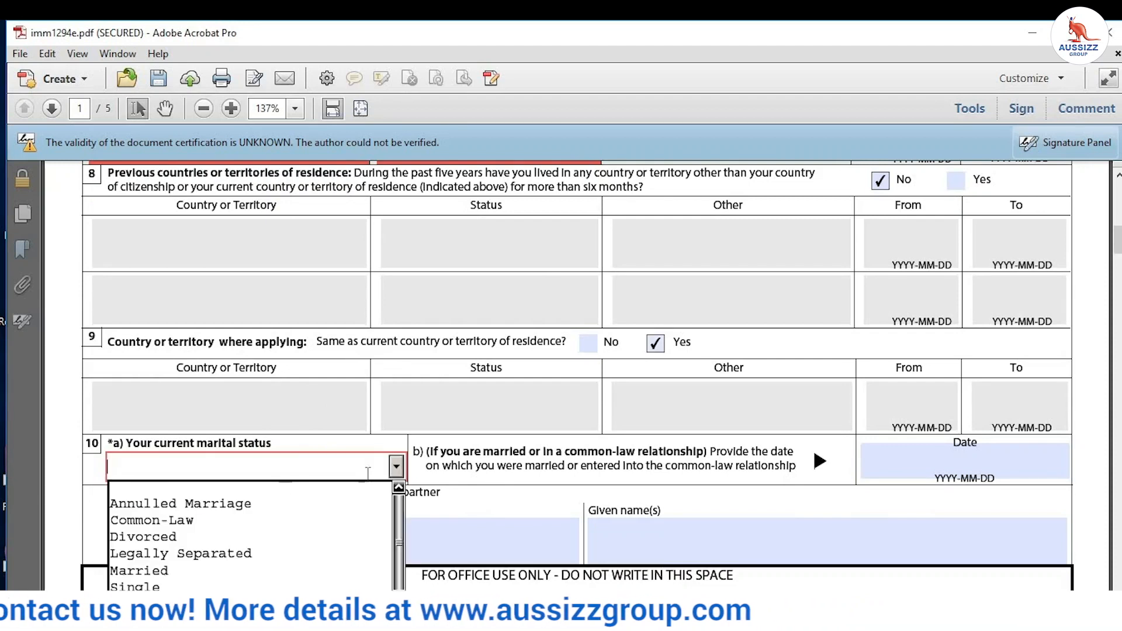
pyautogui.click(212, 572)
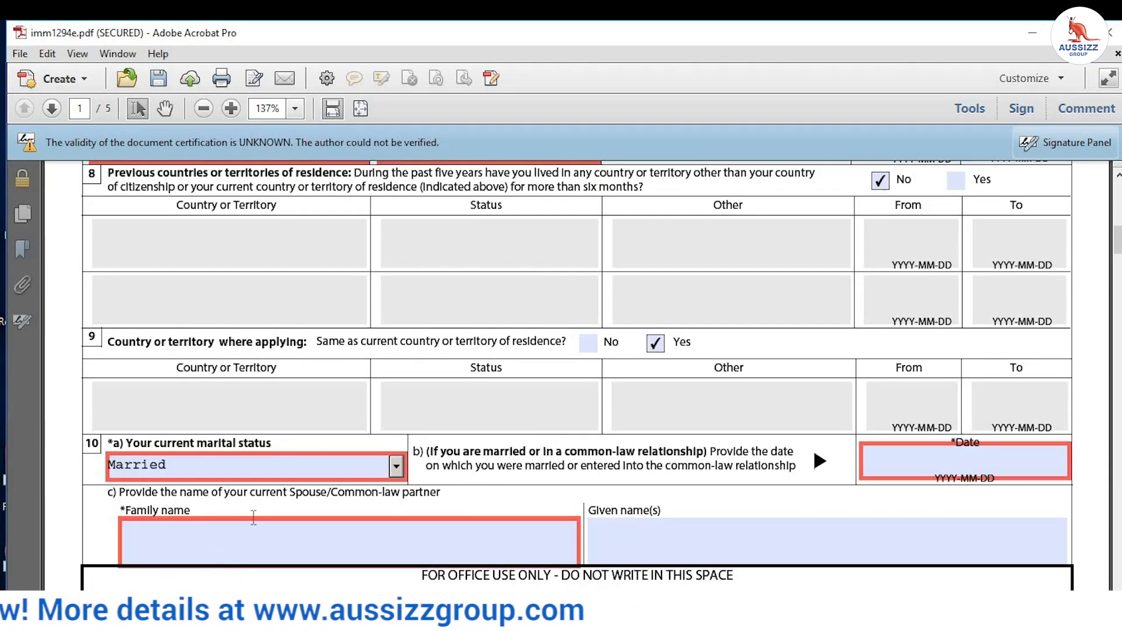
pyautogui.click(397, 466)
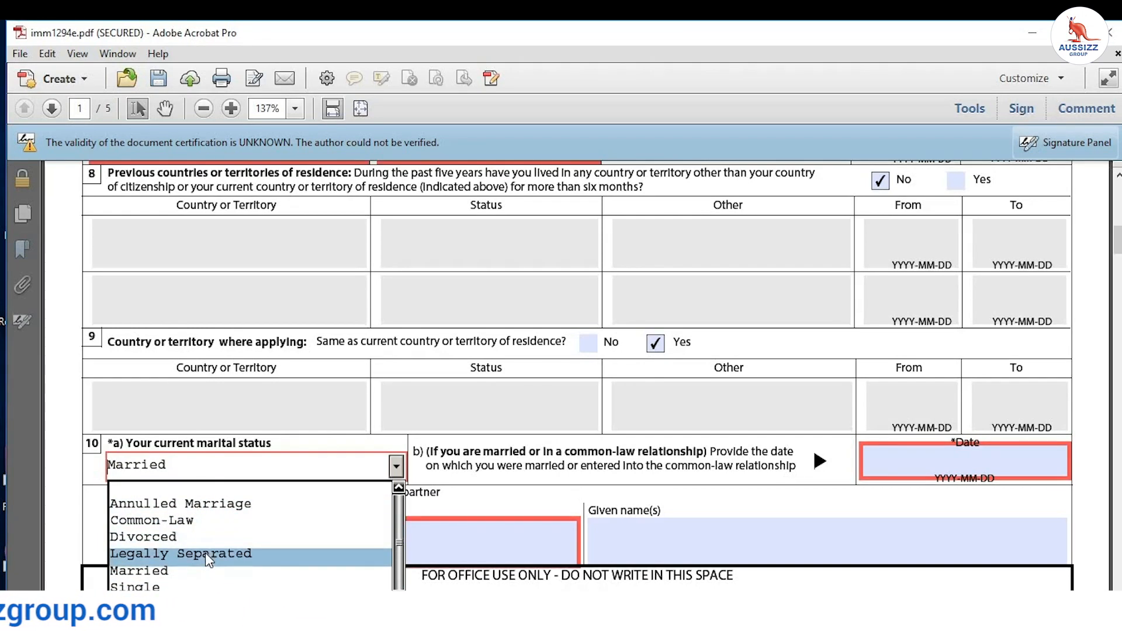
pyautogui.click(185, 586)
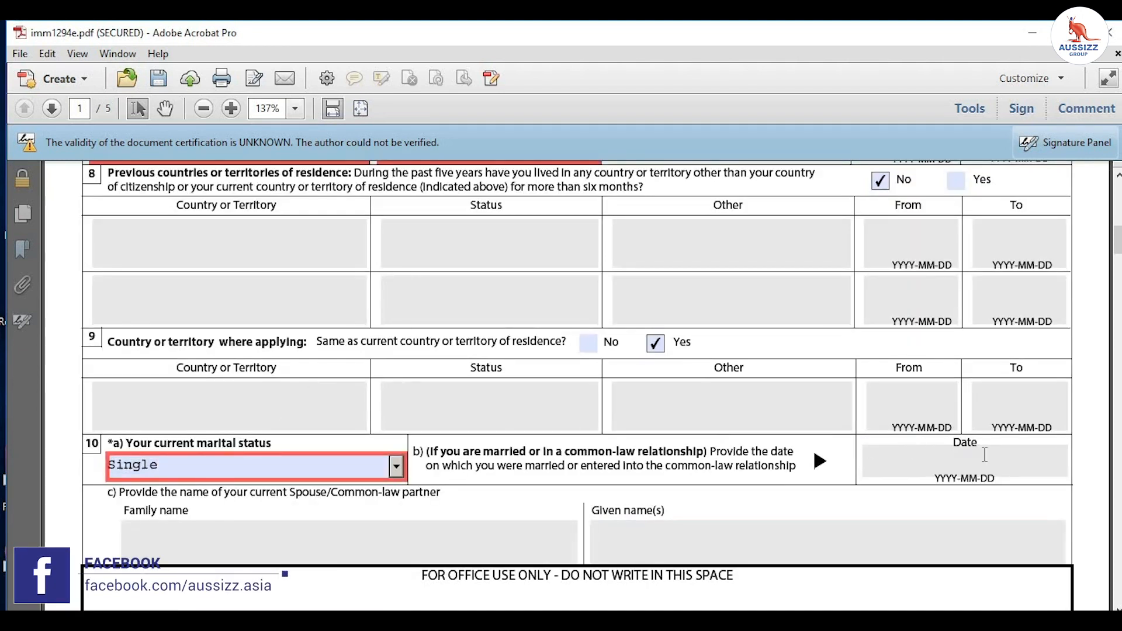
pyautogui.scroll(-10, 467, 401)
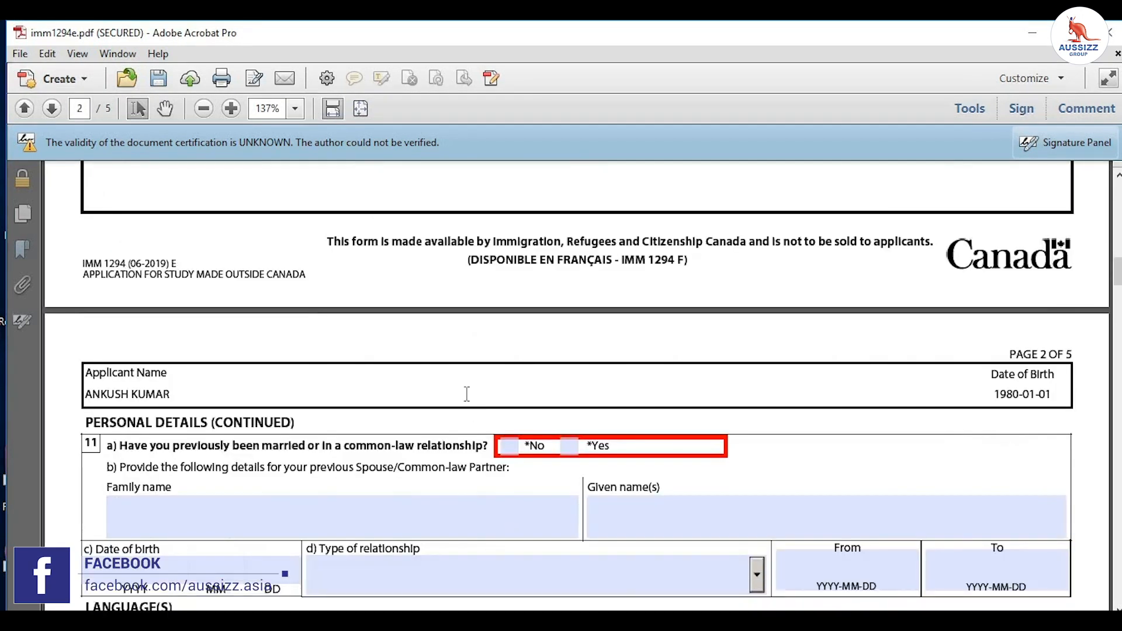
# Step: Answer No to prior marriage and set native language to Punjabi
pyautogui.scroll(-3, 467, 394)
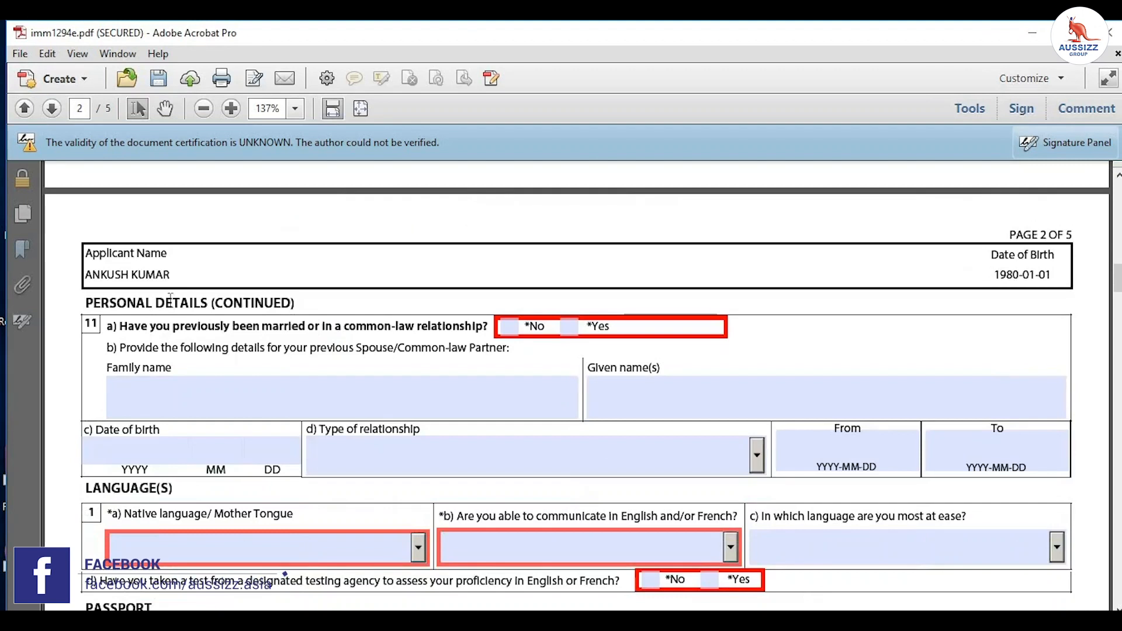
pyautogui.click(509, 328)
pyautogui.scroll(-3, 155, 380)
pyautogui.click(268, 416)
pyautogui.click(419, 429)
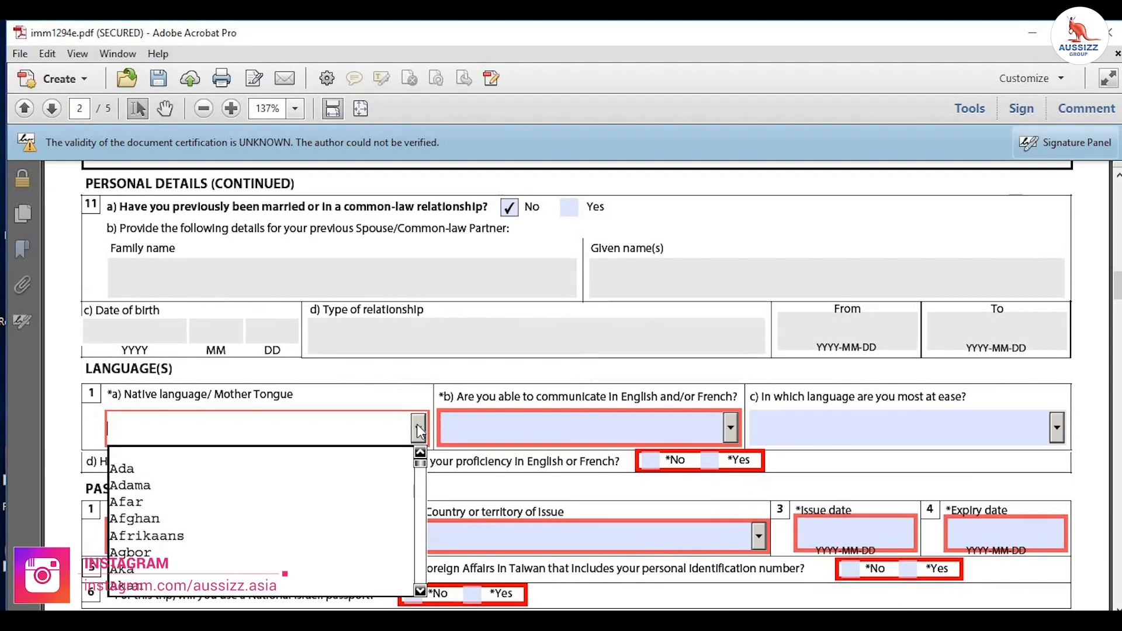
pyautogui.press('p')
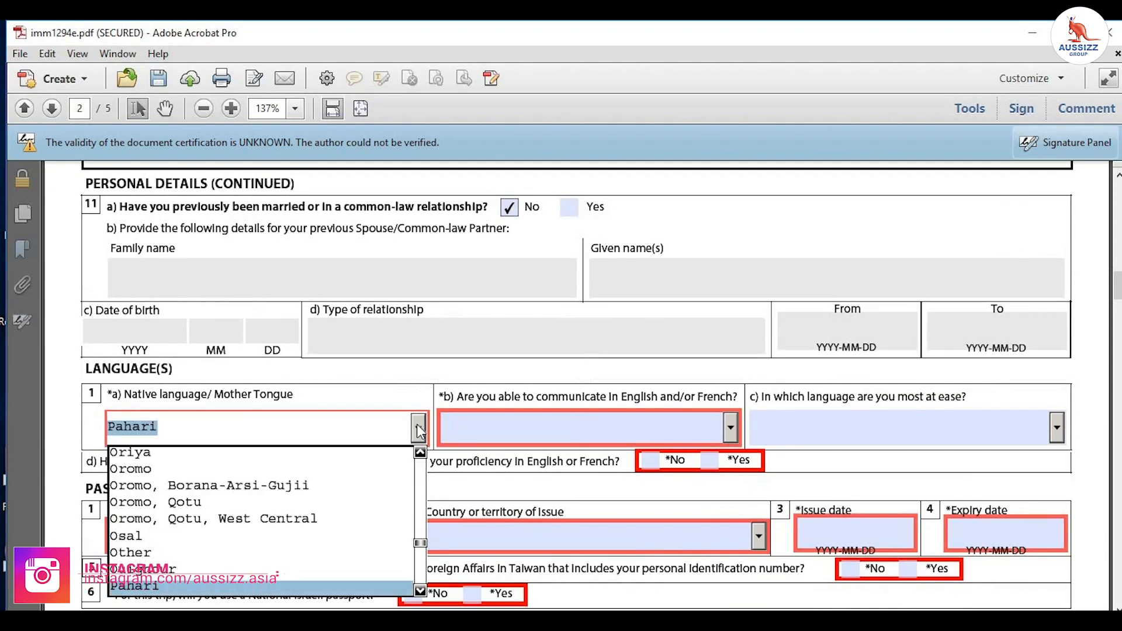
pyautogui.press('Down')
pyautogui.press('Down')
pyautogui.press('Down')
pyautogui.press('Down')
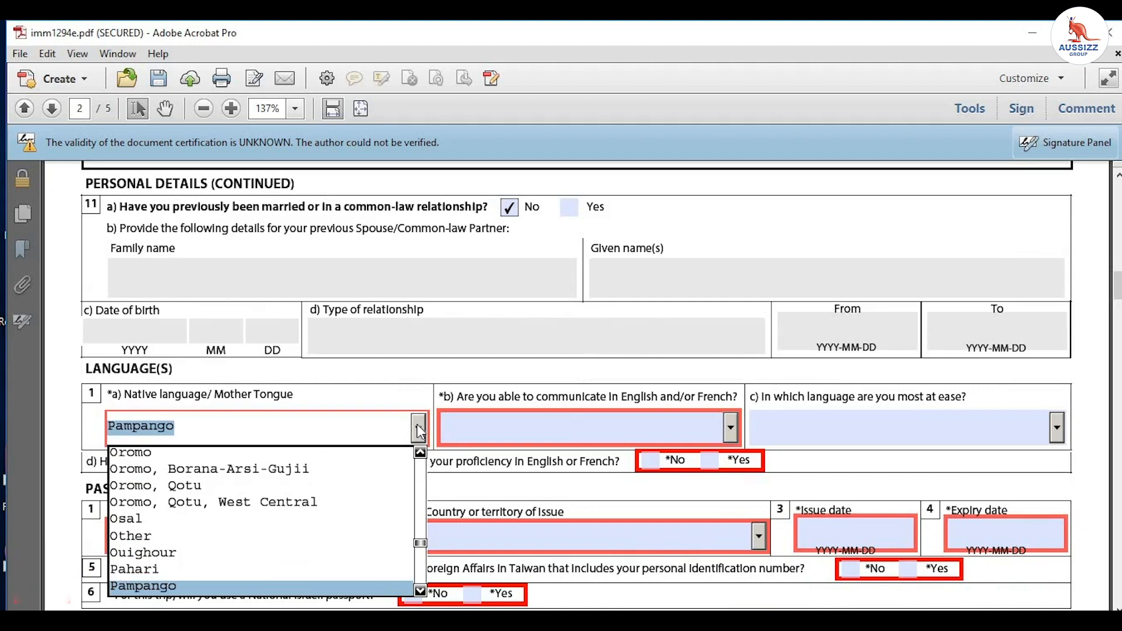
pyautogui.press('Down')
pyautogui.press('Down')
pyautogui.press('Down')
pyautogui.press('Down')
pyautogui.press('Down')
pyautogui.press('Down')
pyautogui.press('Down')
pyautogui.press('Down')
pyautogui.press('Down')
pyautogui.press('Down')
pyautogui.press('Down')
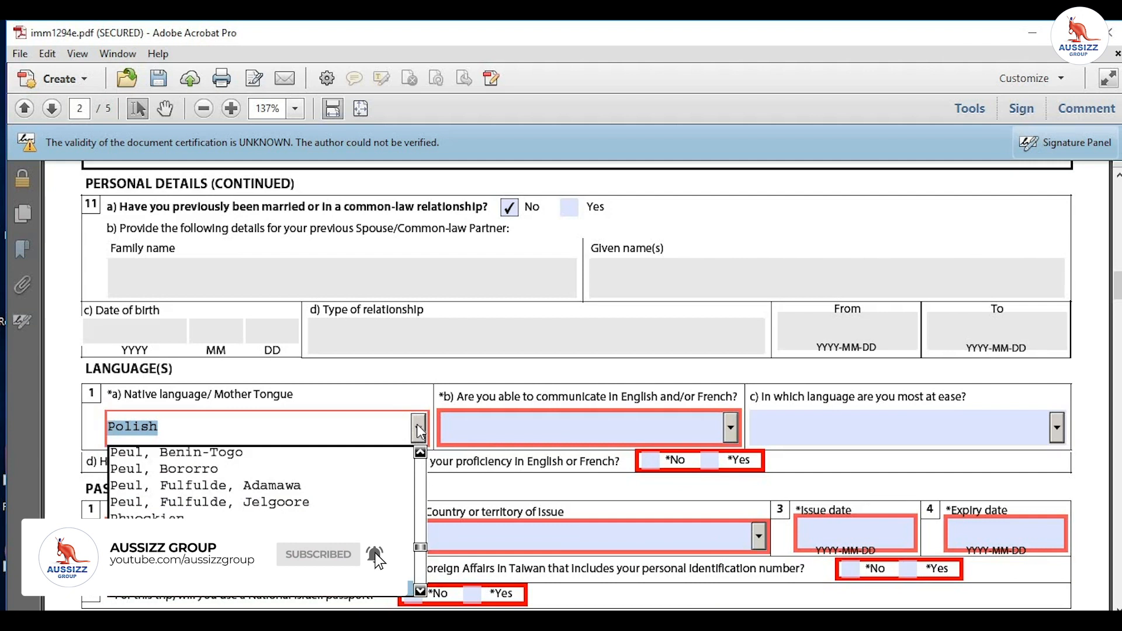
pyautogui.press('Down')
pyautogui.press('n')
pyautogui.press('j')
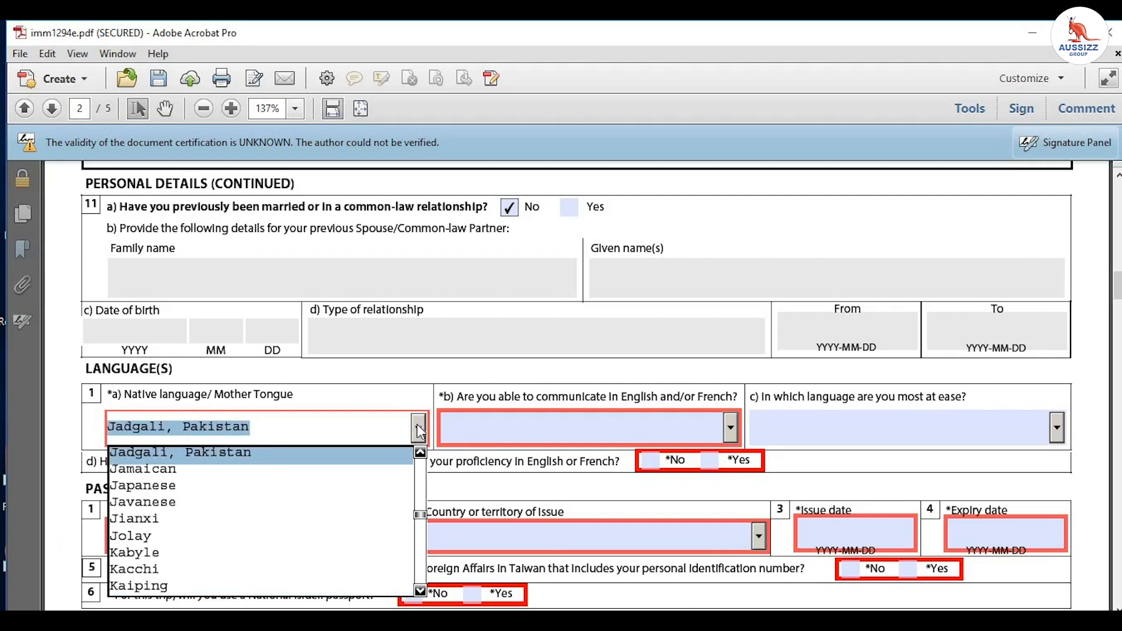
pyautogui.press('p')
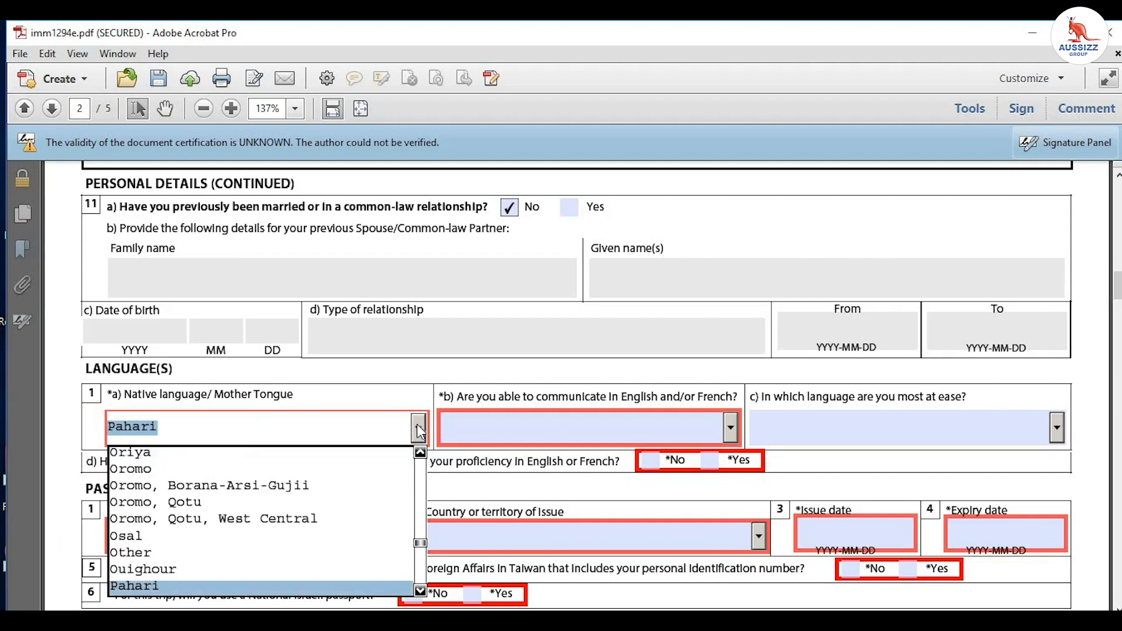
pyautogui.press('Down')
pyautogui.press('Down')
pyautogui.press('Down')
pyautogui.press('Down')
pyautogui.press('Down')
pyautogui.press('Down')
pyautogui.press('Down')
pyautogui.press('Down')
pyautogui.press('Down')
pyautogui.press('Down')
pyautogui.press('Down')
pyautogui.press('Down')
pyautogui.press('Down')
pyautogui.press('Down')
pyautogui.press('Down')
pyautogui.press('Down')
pyautogui.press('Down')
pyautogui.press('Down')
pyautogui.press('Down')
pyautogui.press('Down')
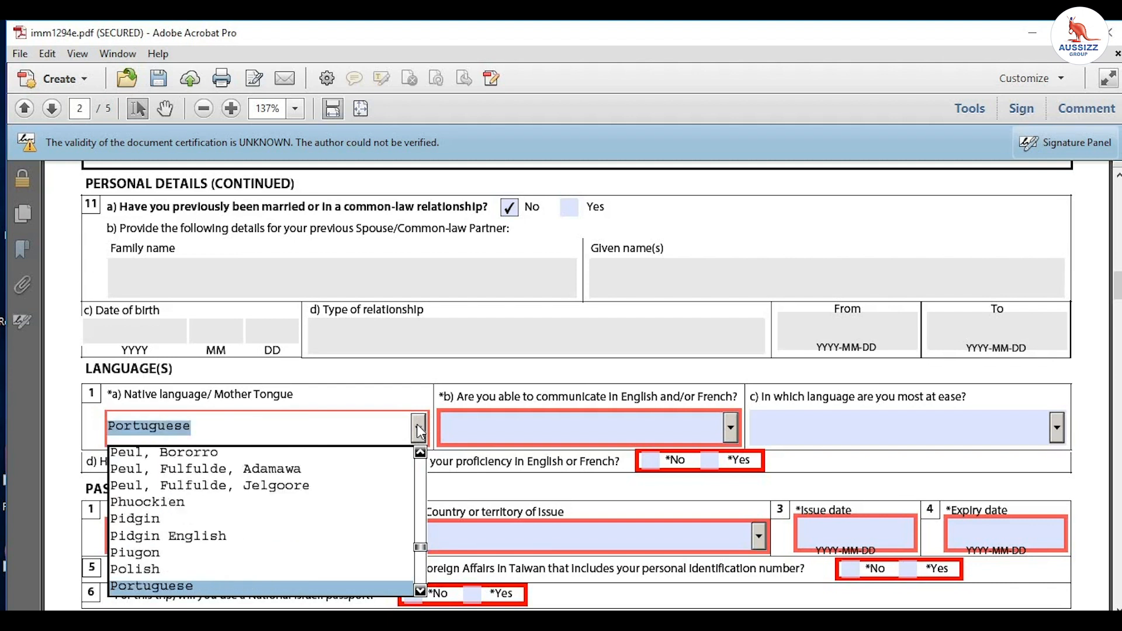
pyautogui.press('Up')
pyautogui.press('Up')
pyautogui.press('Up')
pyautogui.press('Up')
pyautogui.press('Up')
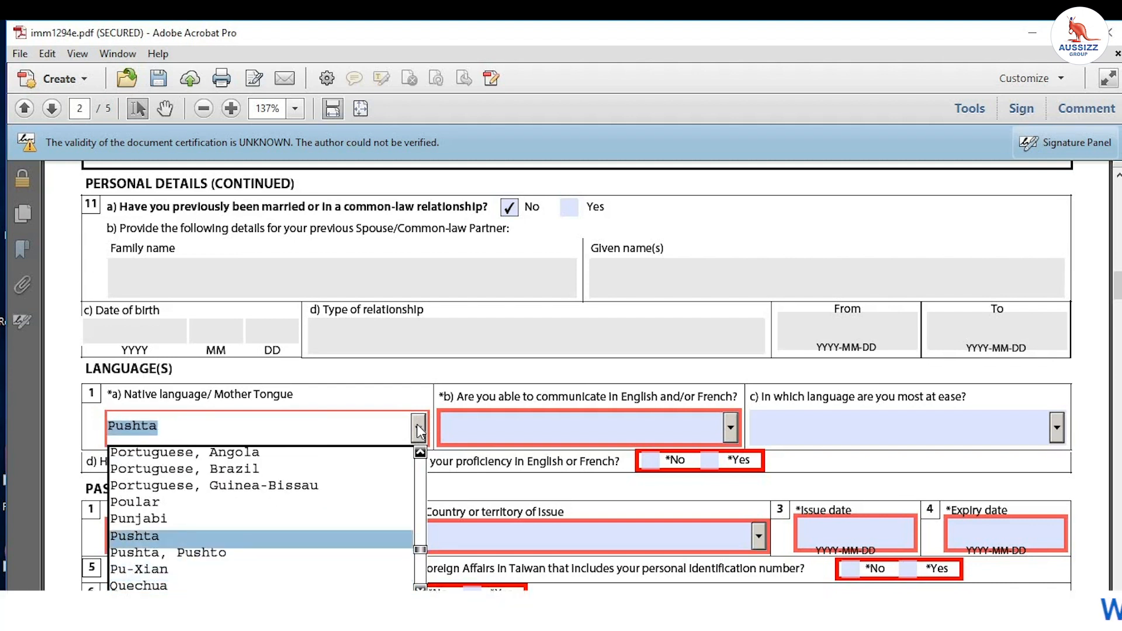
pyautogui.press('Down')
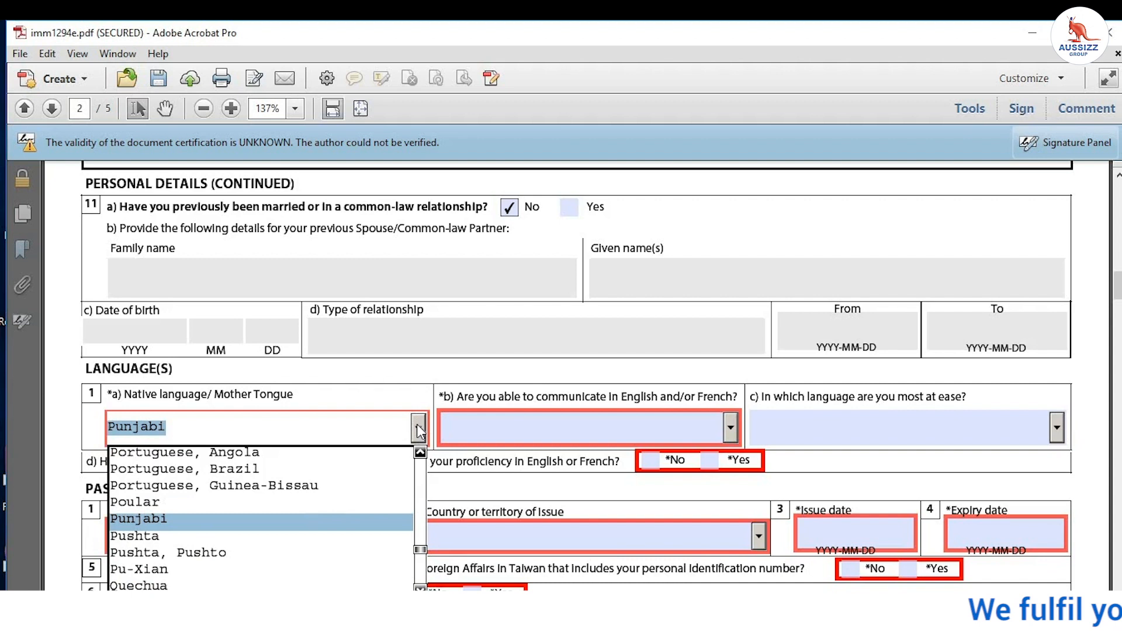
pyautogui.press('Return')
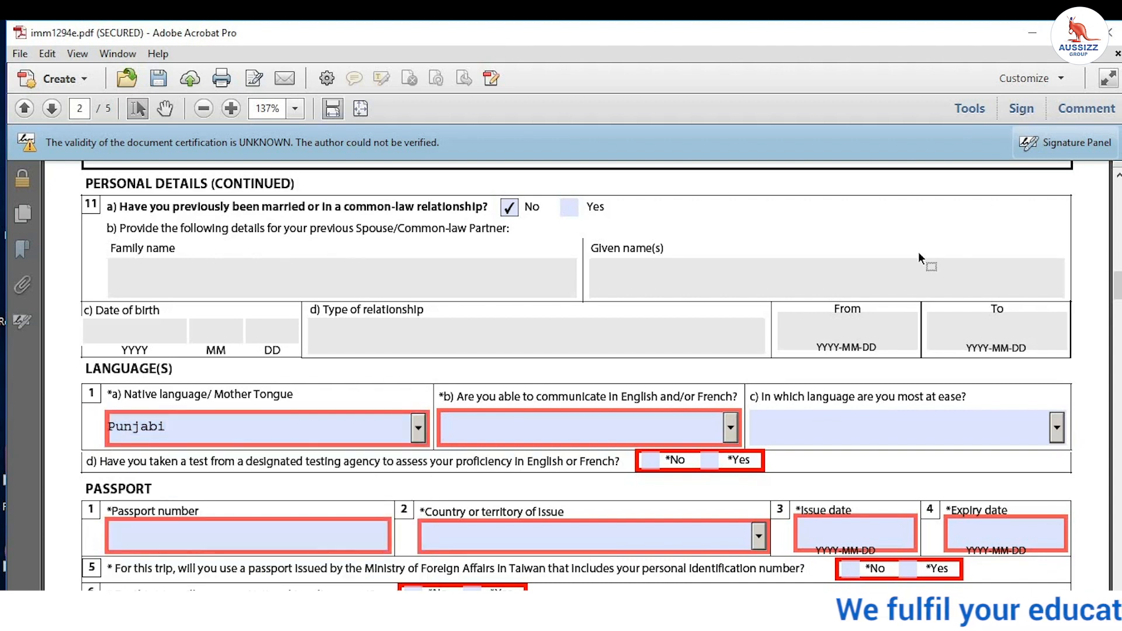
# Step: Choose English as communication language and answer Yes to having taken a language test
pyautogui.click(600, 422)
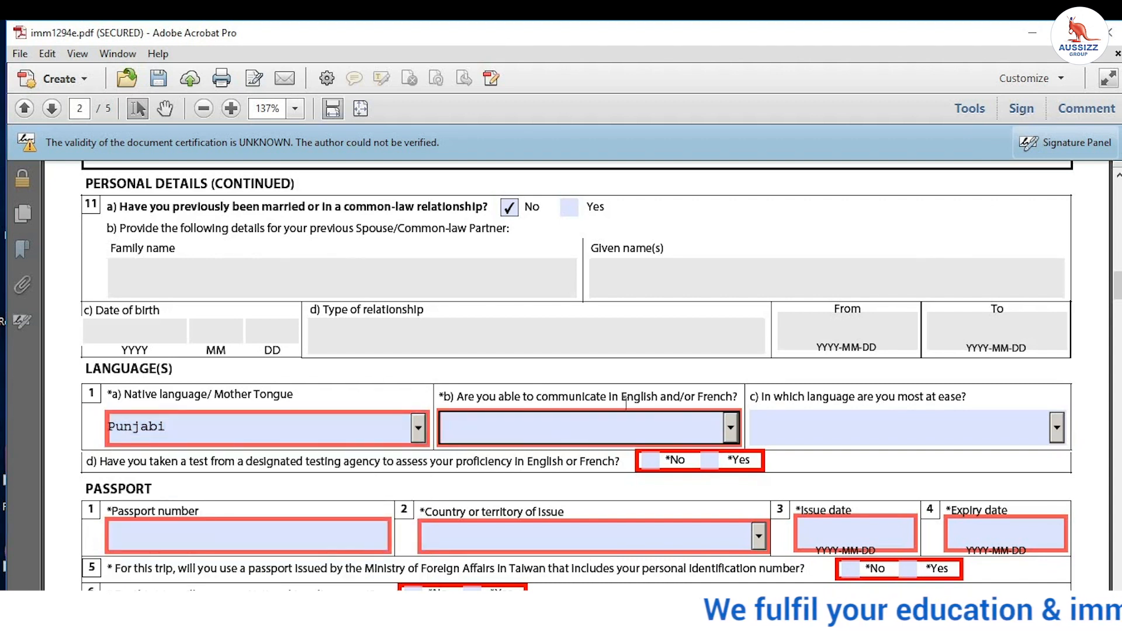
pyautogui.click(731, 427)
pyautogui.click(642, 471)
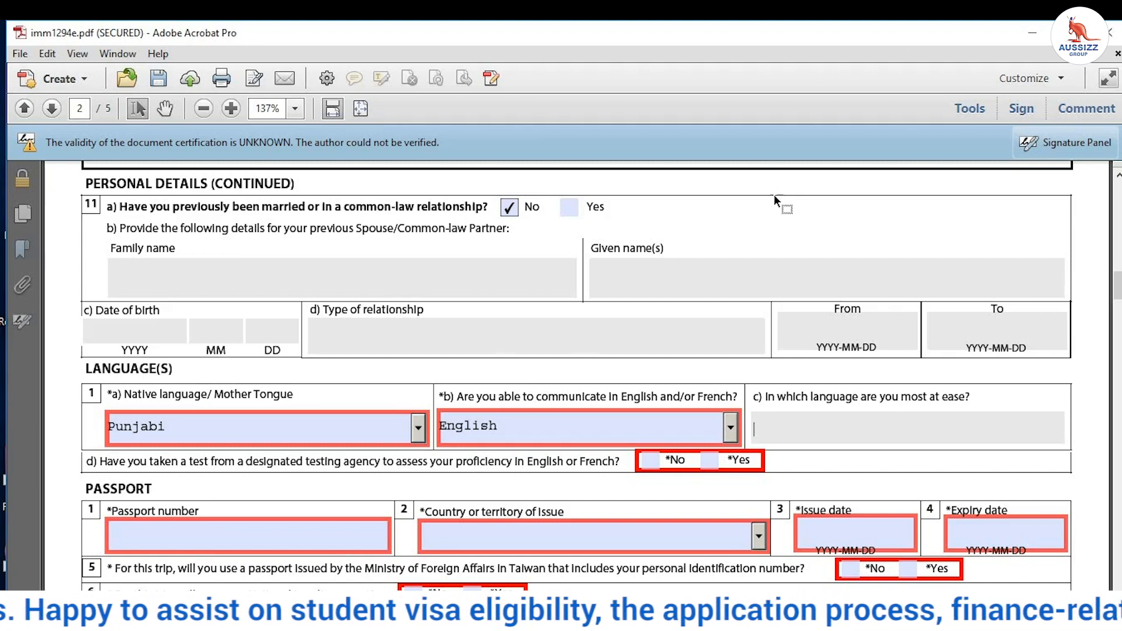
pyautogui.scroll(-3, 775, 198)
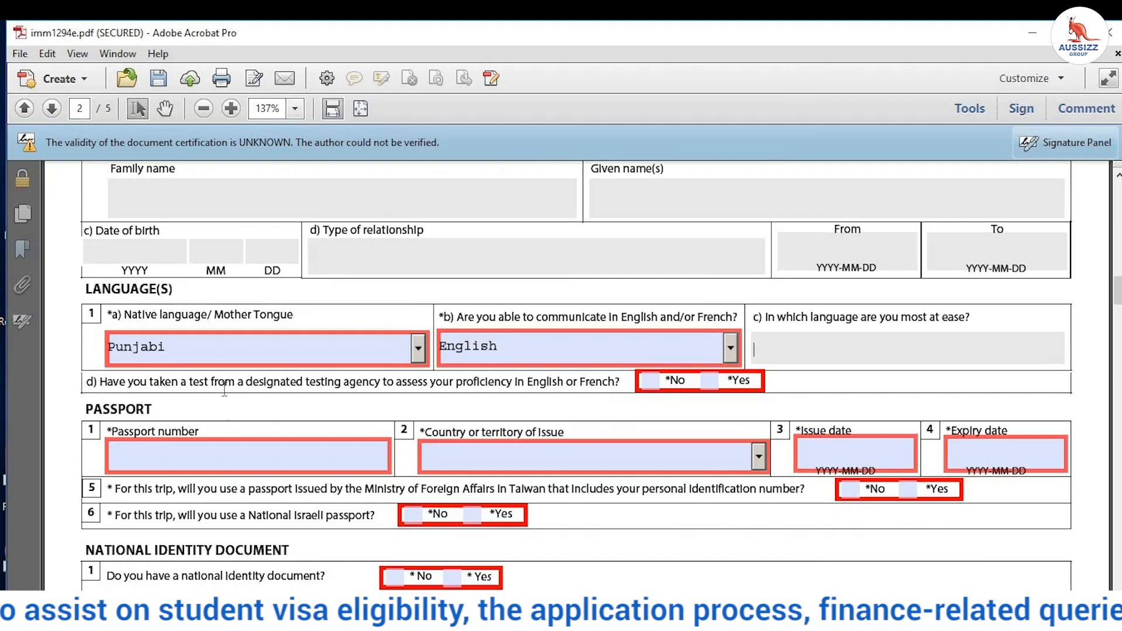
pyautogui.moveTo(329, 372); pyautogui.dragTo(513, 380)
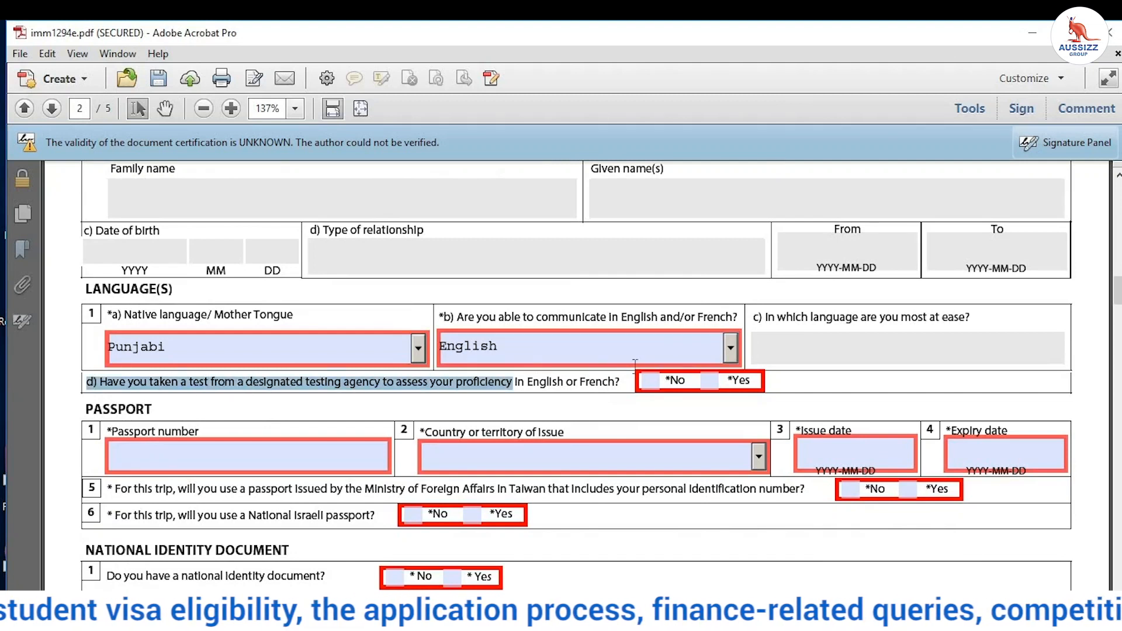
pyautogui.click(710, 381)
# Step: Start entering the passport number
pyautogui.scroll(-2, 423, 409)
pyautogui.click(217, 376)
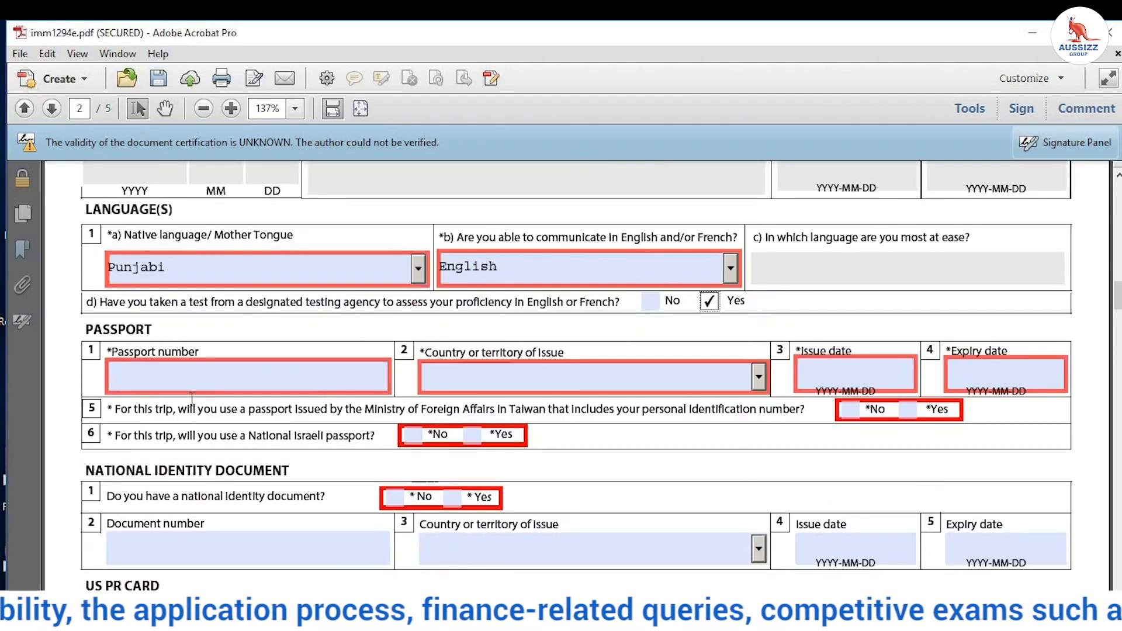
pyautogui.click(242, 370)
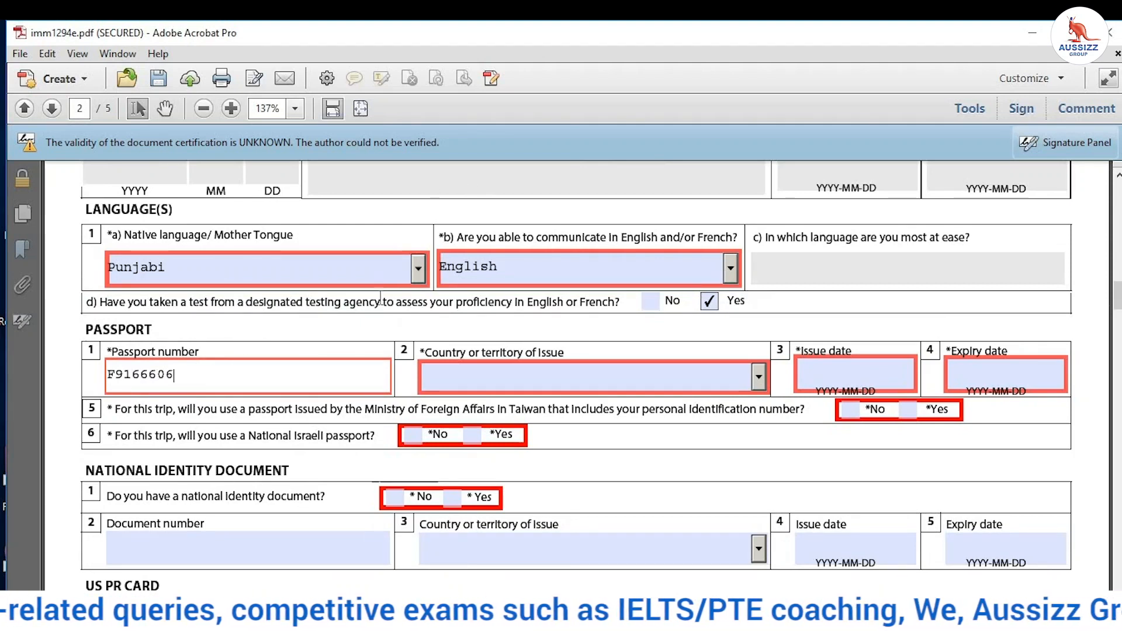
# Step: Set the passport's issuing country to IND (India)
pyautogui.click(456, 374)
pyautogui.press('n')
pyautogui.press('d')
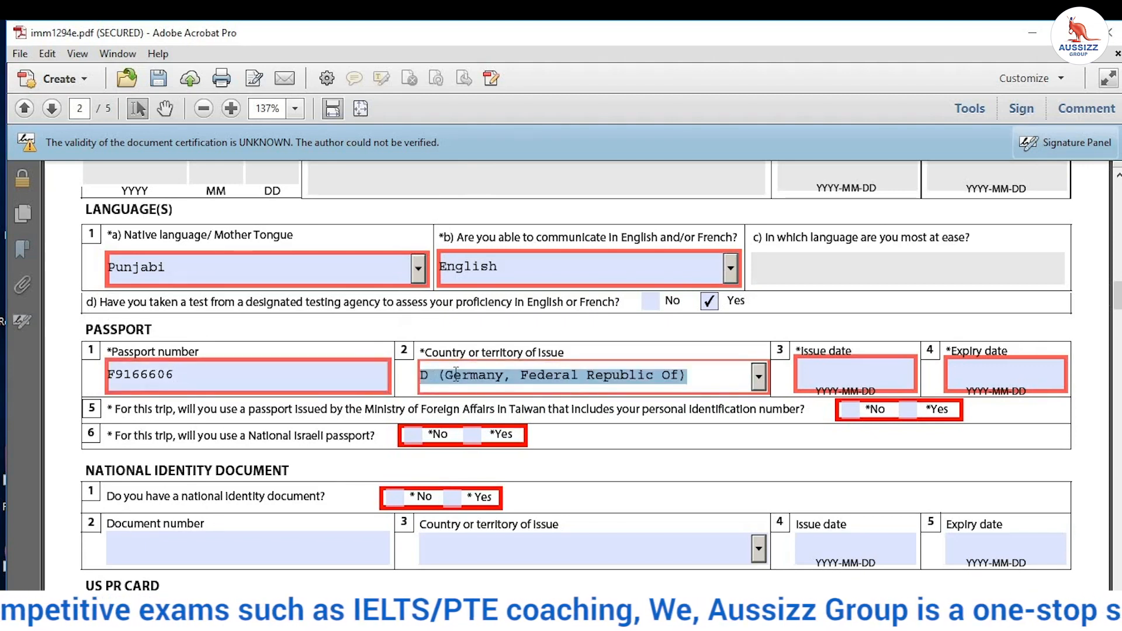
pyautogui.press('a')
pyautogui.press('i')
pyautogui.press('i')
pyautogui.press('Return')
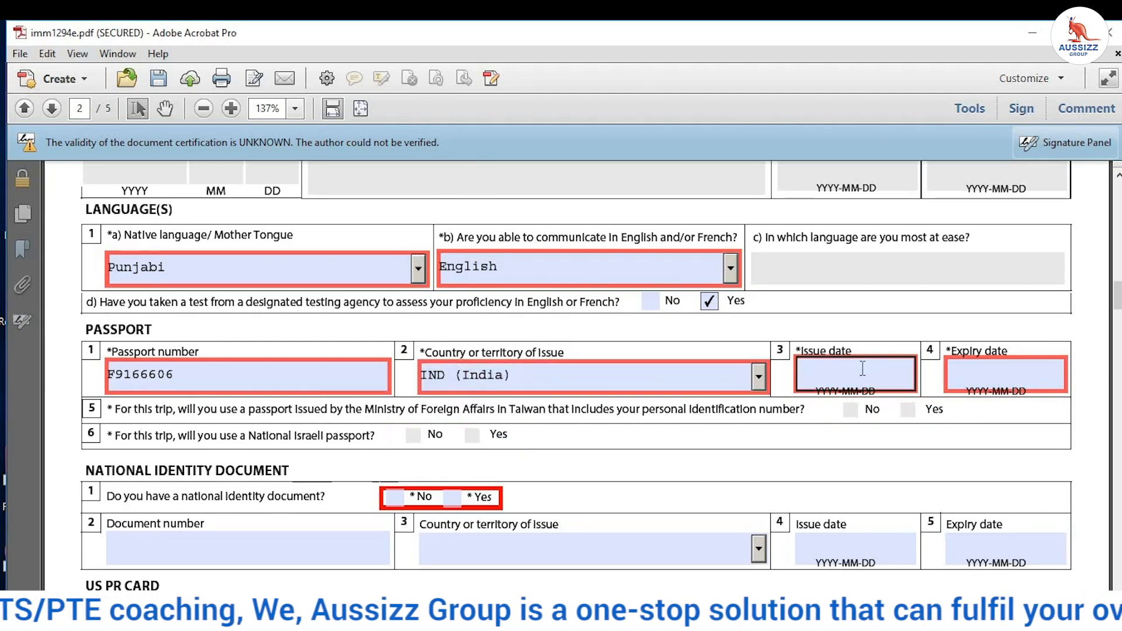
# Step: Enter the passport issue date as 2020-01-01
pyautogui.click(863, 370)
pyautogui.write('01')
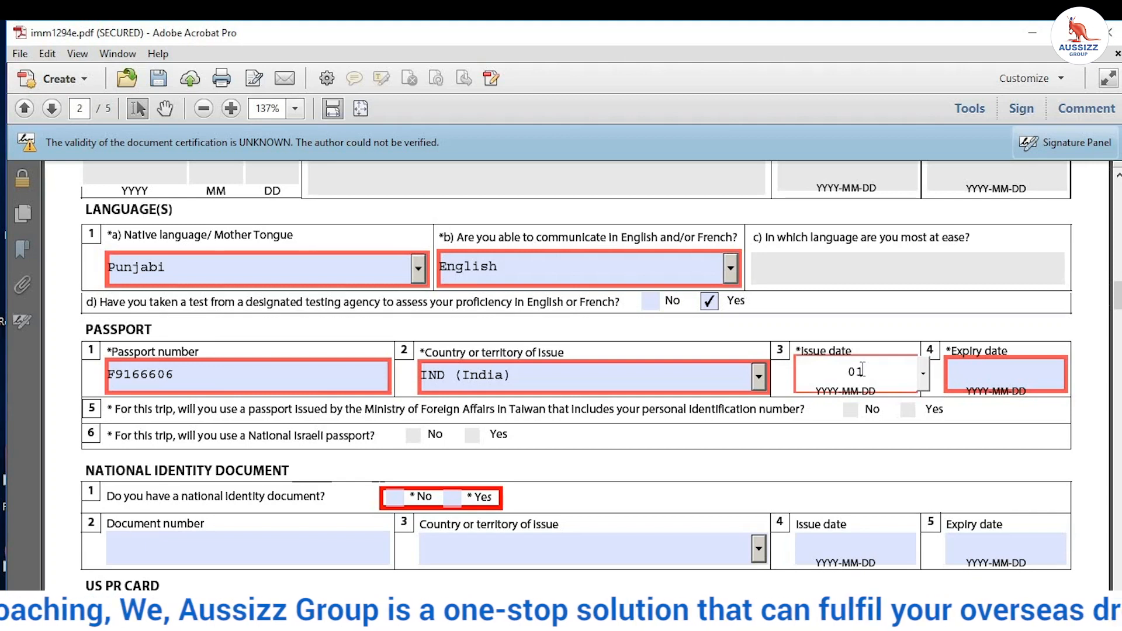
pyautogui.press('BackSpace')
pyautogui.press('BackSpace')
pyautogui.write('20200101')
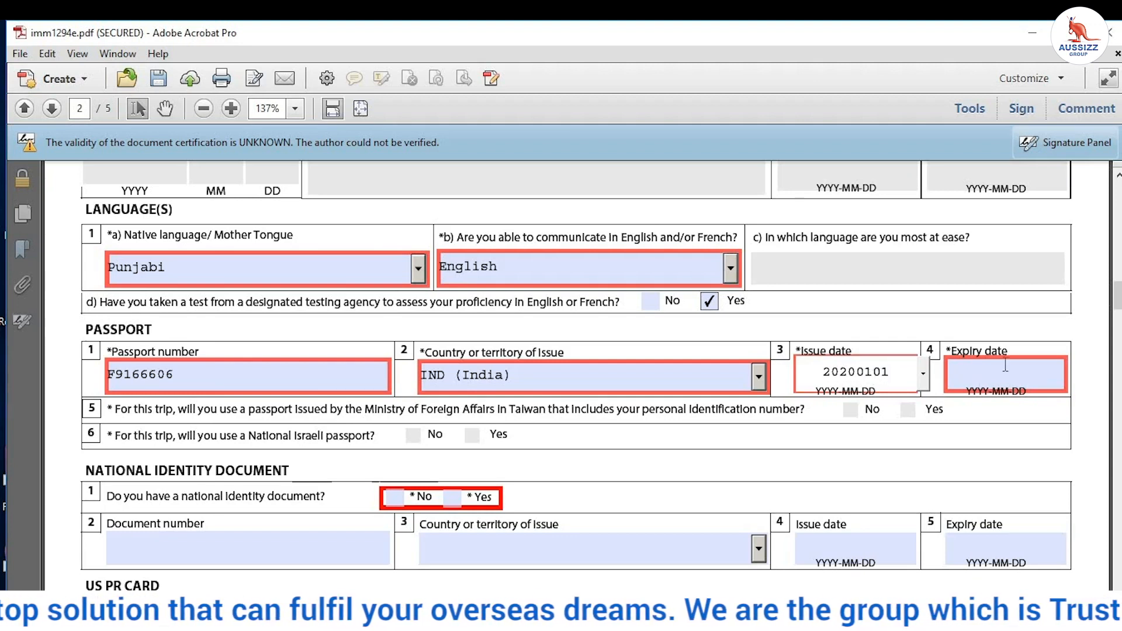
pyautogui.click(1068, 339)
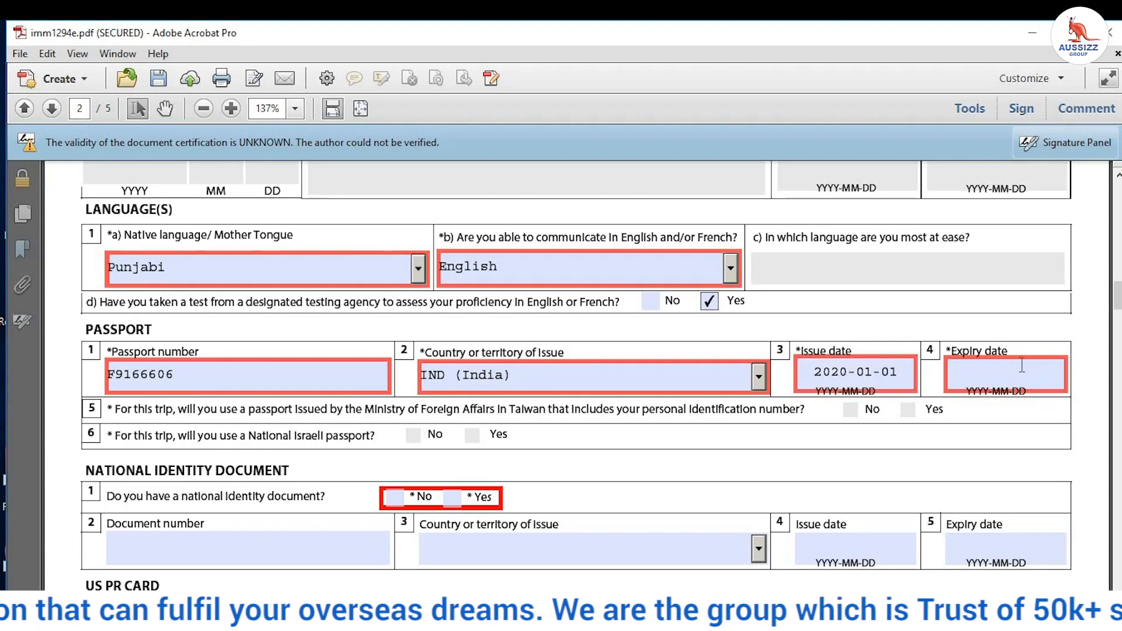
# Step: Enter the passport expiry date as 2028-12-31
pyautogui.click(1017, 370)
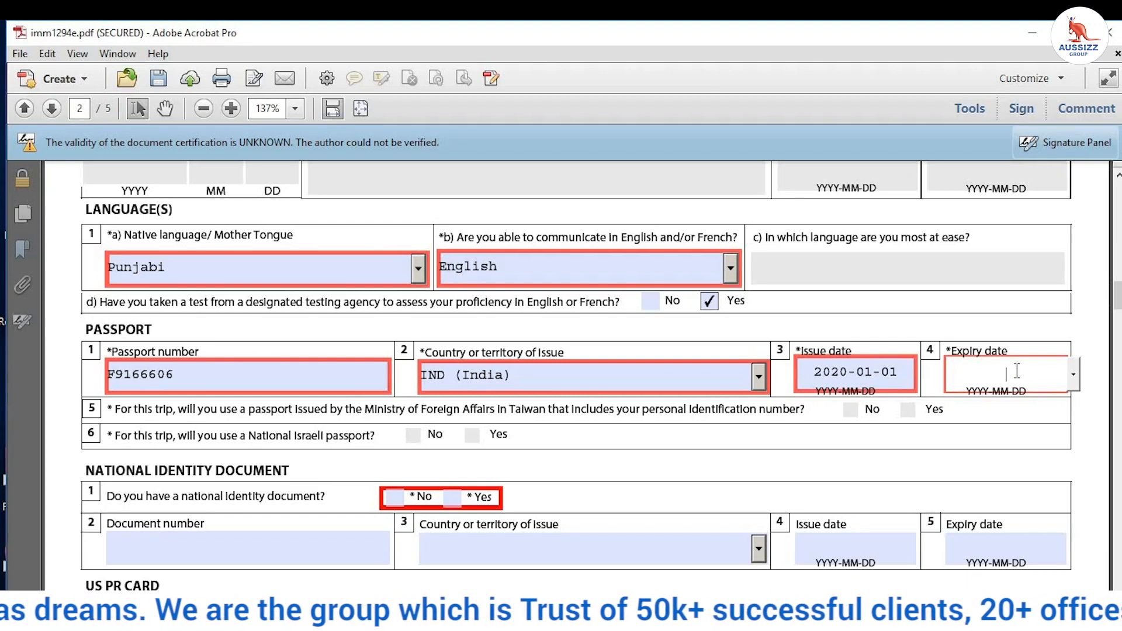
pyautogui.write('2028')
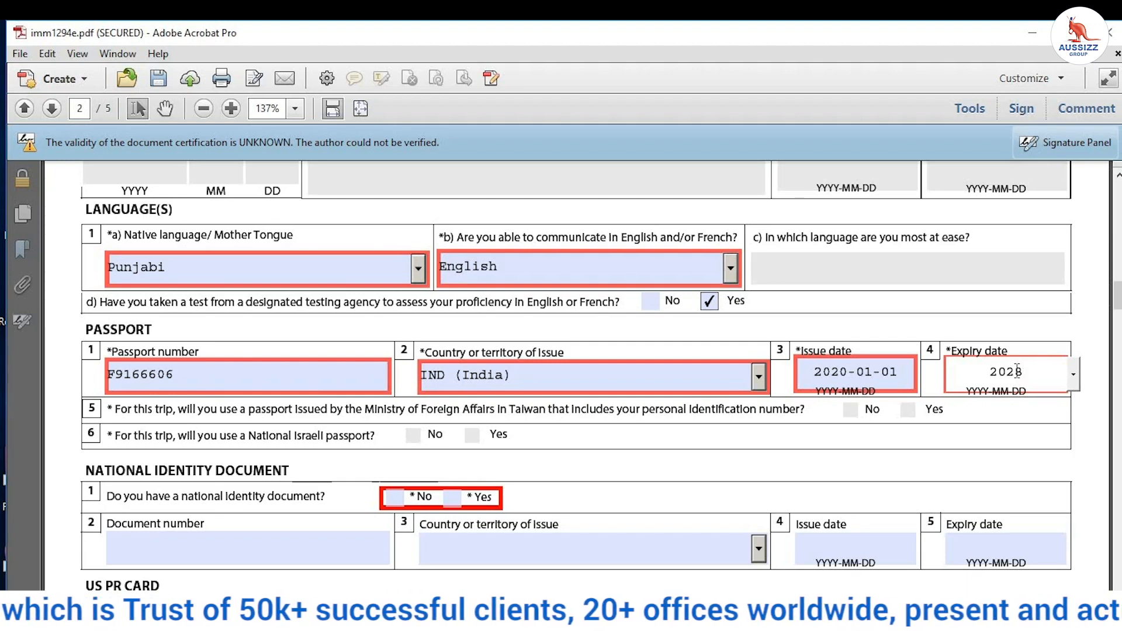
pyautogui.write('1231')
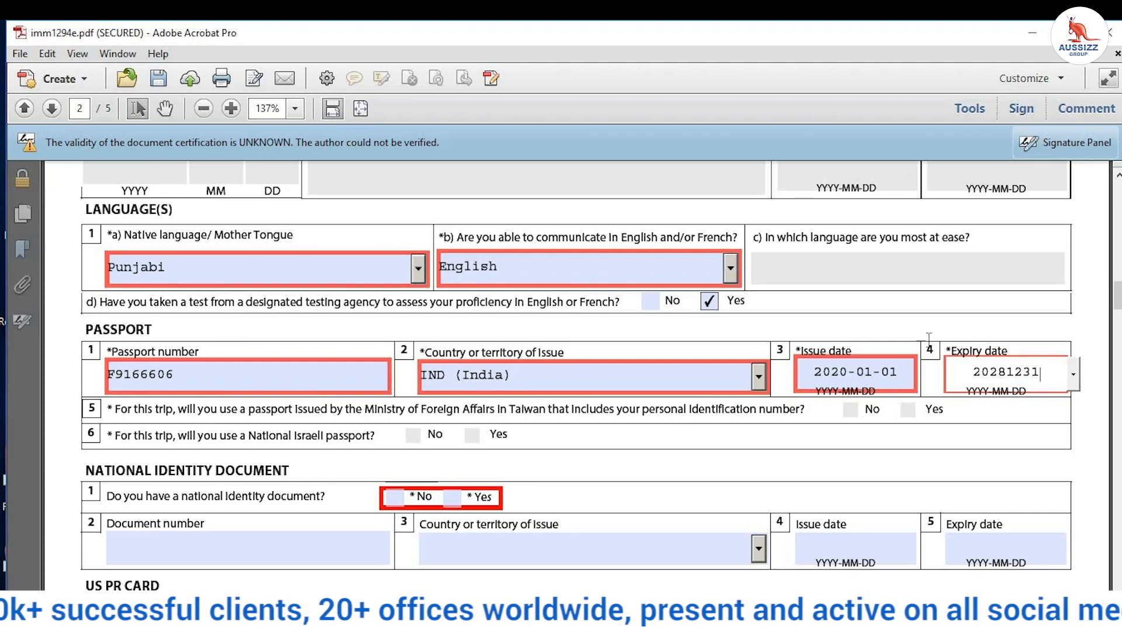
pyautogui.click(978, 319)
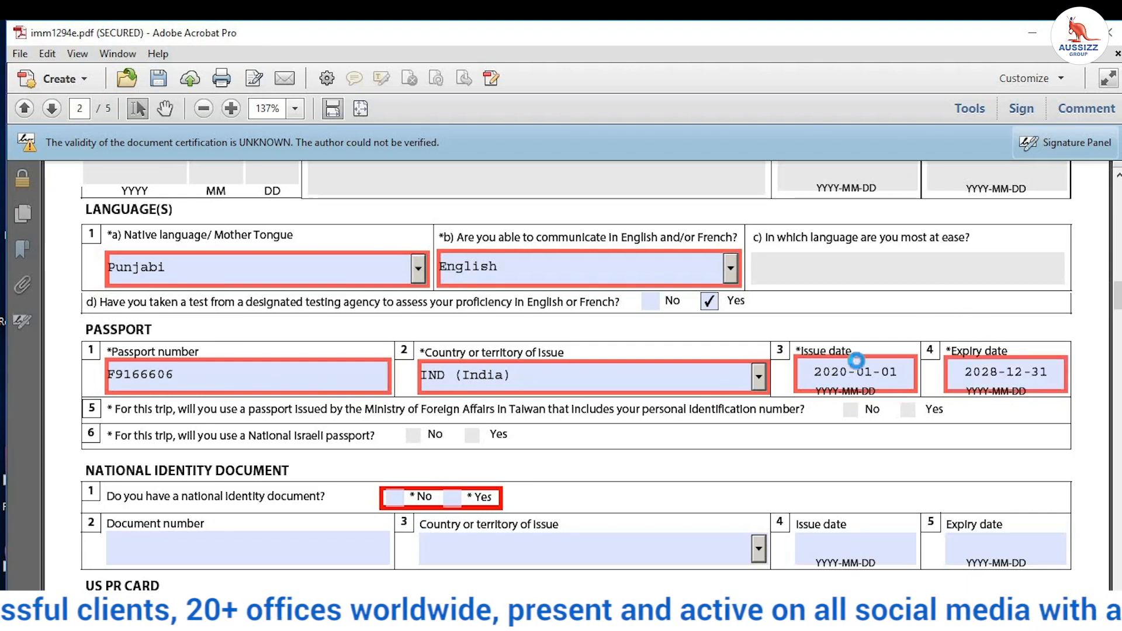
pyautogui.scroll(-2, 701, 373)
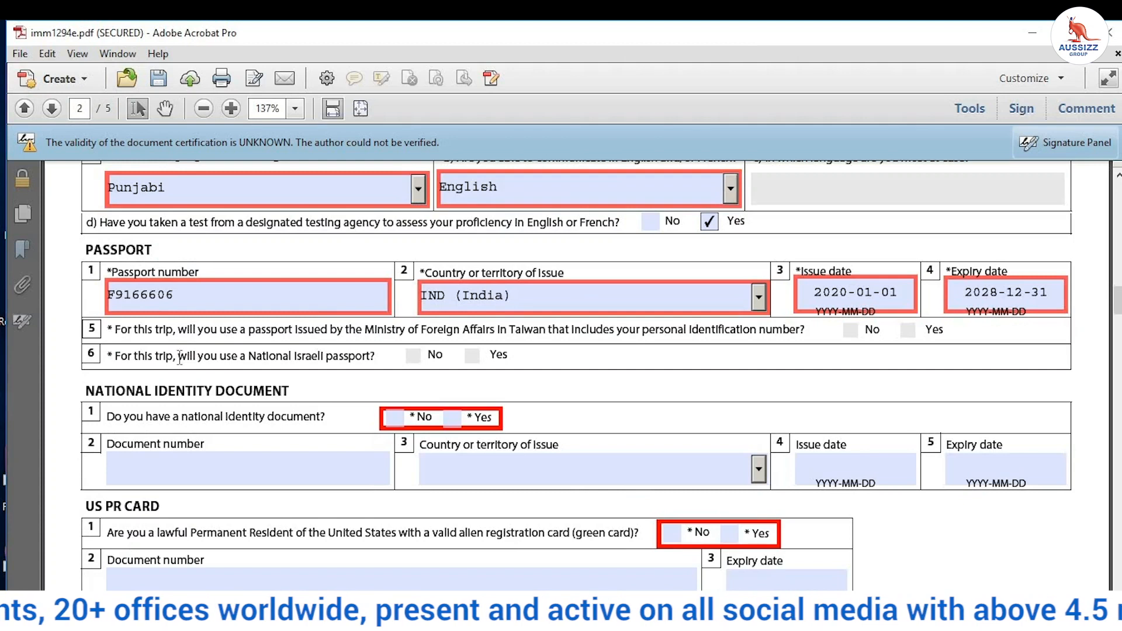
# Step: Answer Yes to having a national identity document and enter its number
pyautogui.moveTo(218, 356); pyautogui.dragTo(374, 359)
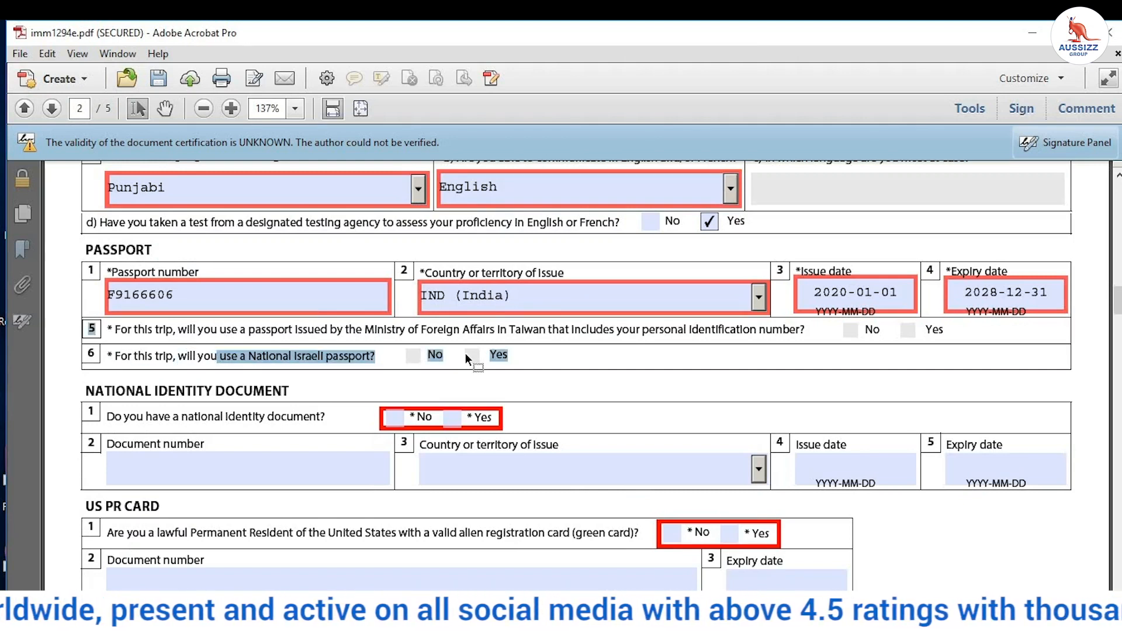
pyautogui.click(421, 354)
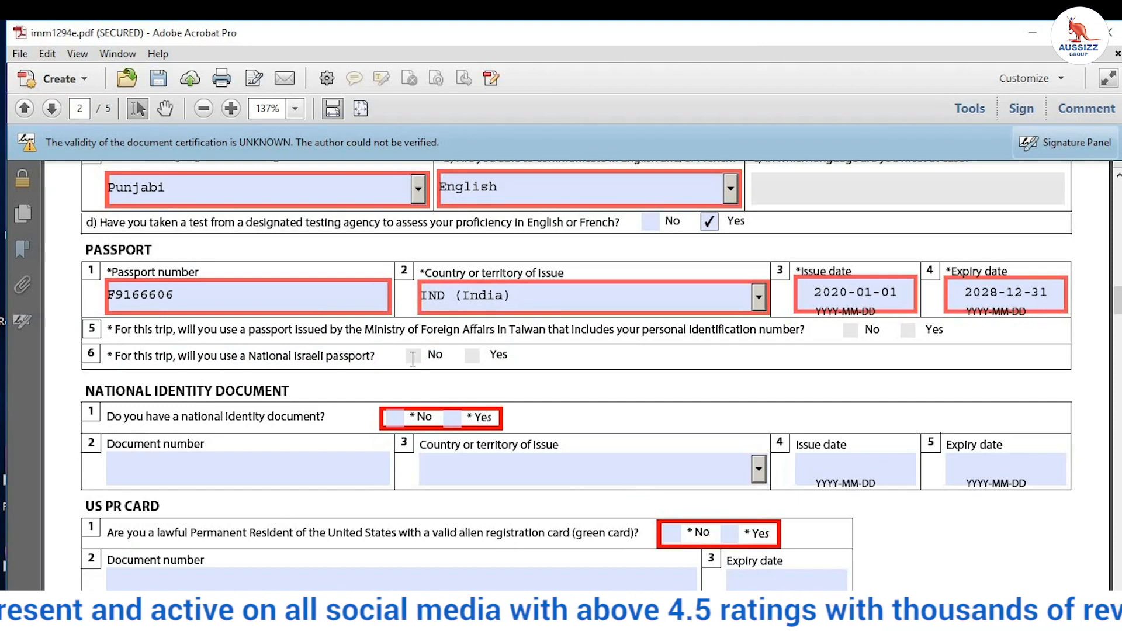
pyautogui.scroll(-2, 380, 359)
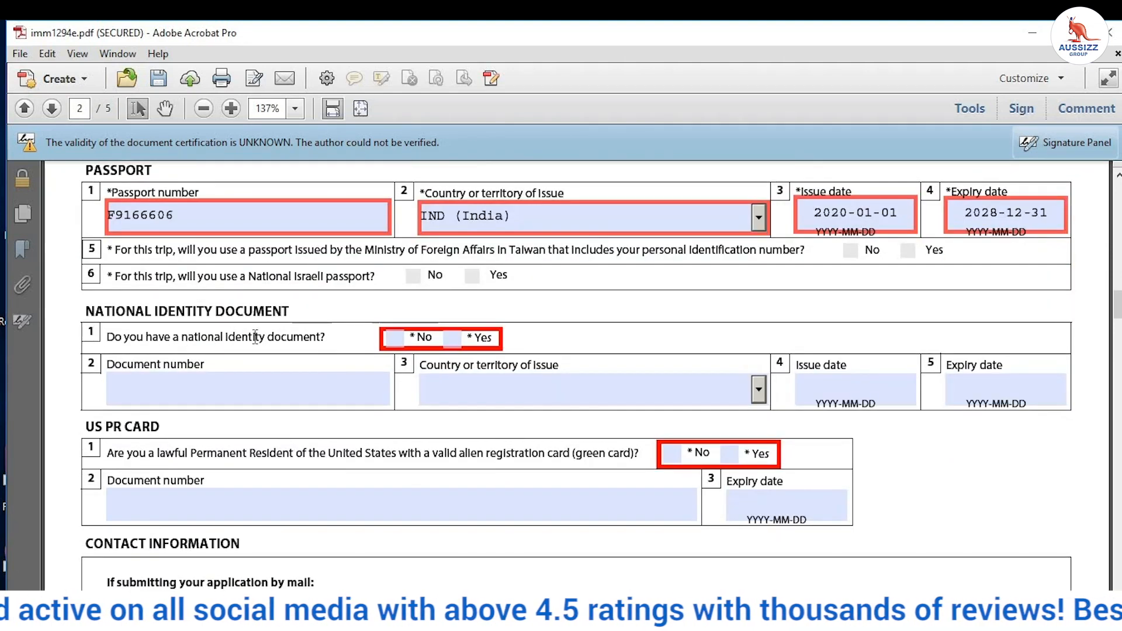
pyautogui.click(453, 339)
pyautogui.click(272, 383)
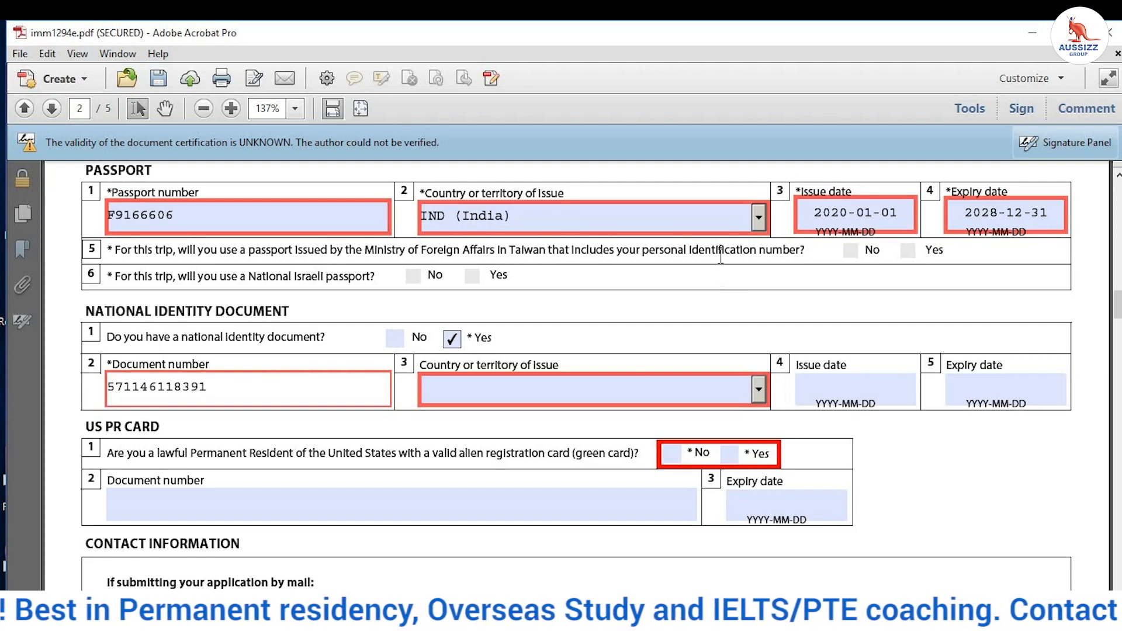
# Step: Set the identity document's country of issue to IND (India)
pyautogui.click(658, 387)
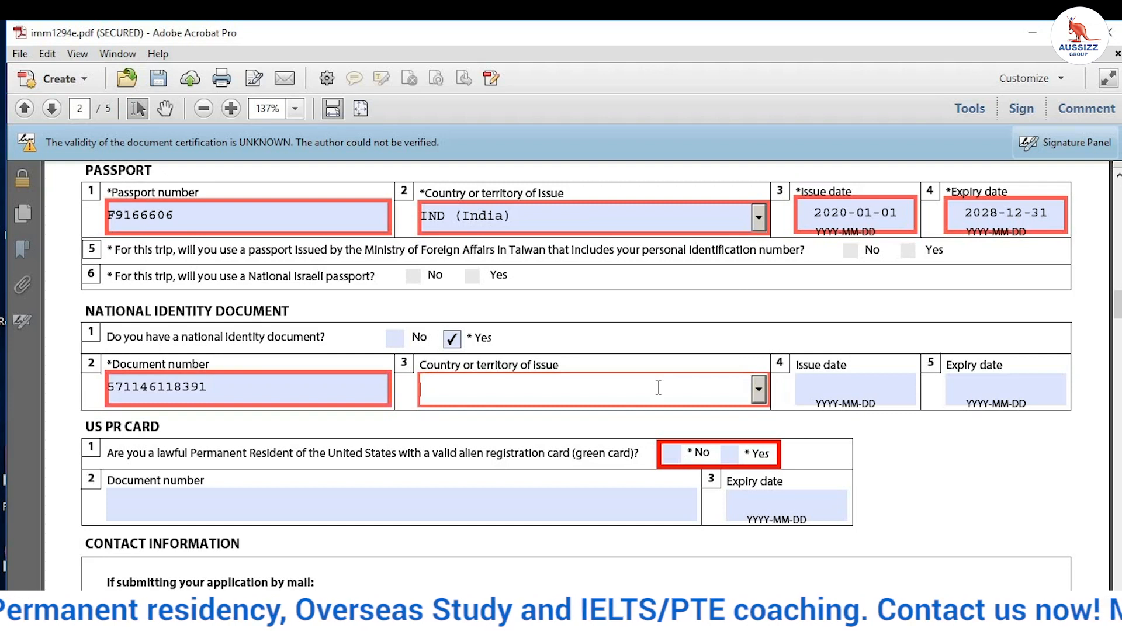
pyautogui.press('i')
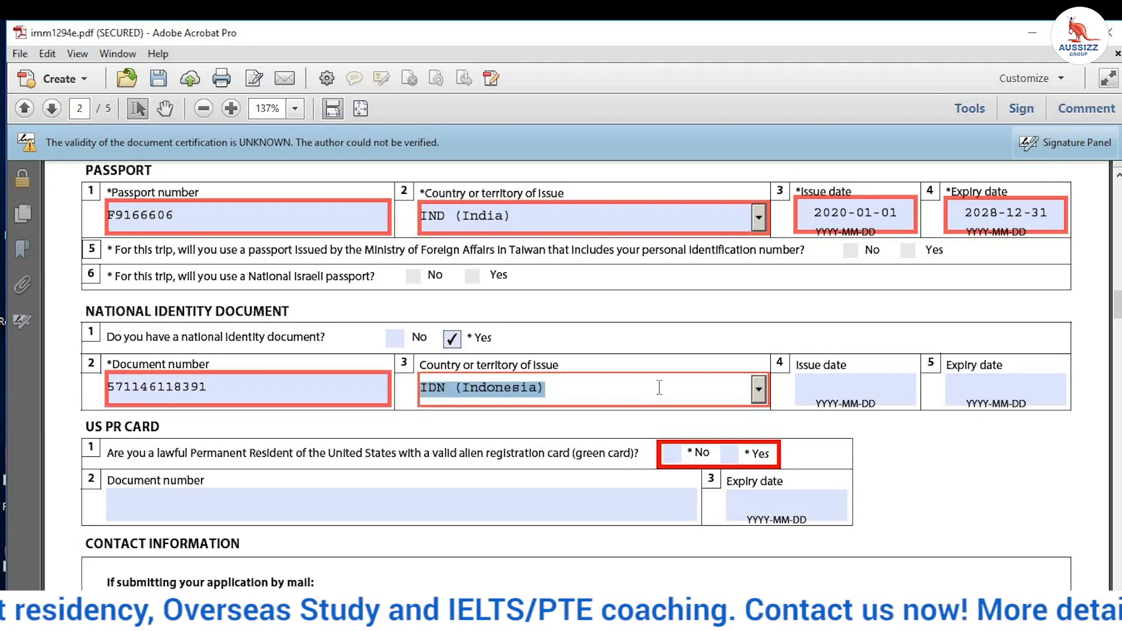
pyautogui.press('i')
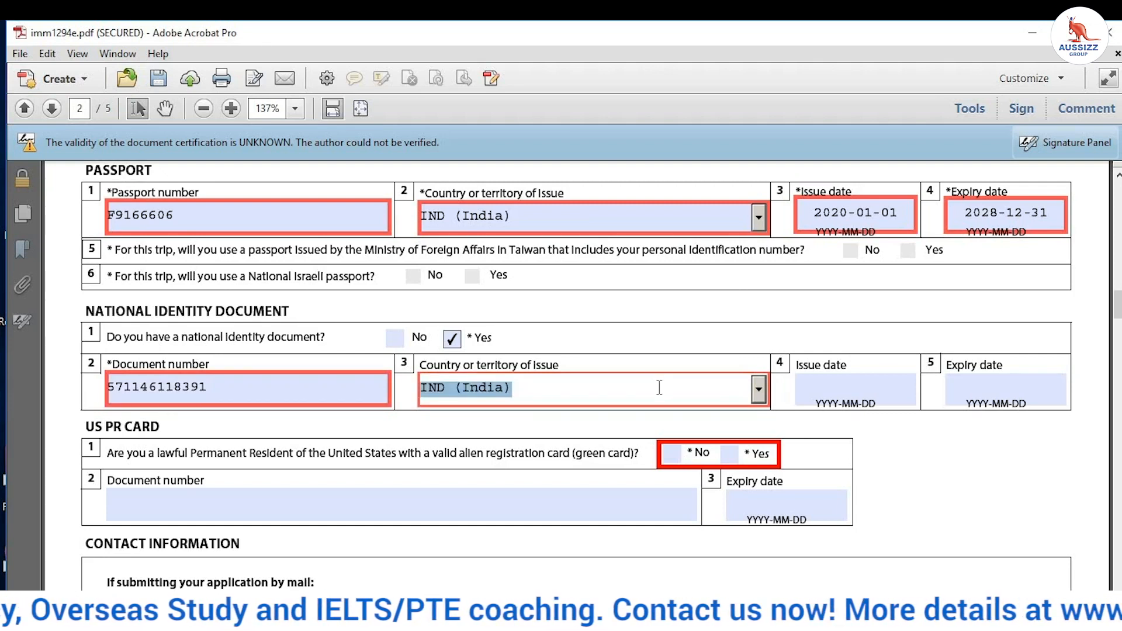
pyautogui.click(793, 384)
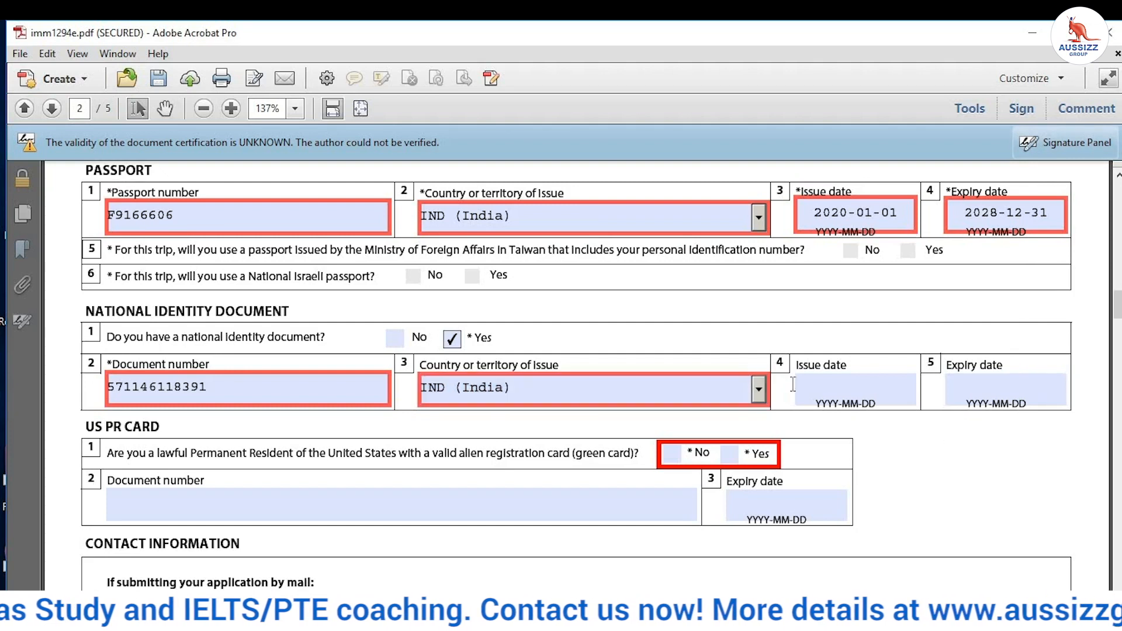
# Step: Answer No to holding a US PR card
pyautogui.moveTo(804, 366); pyautogui.dragTo(1020, 368)
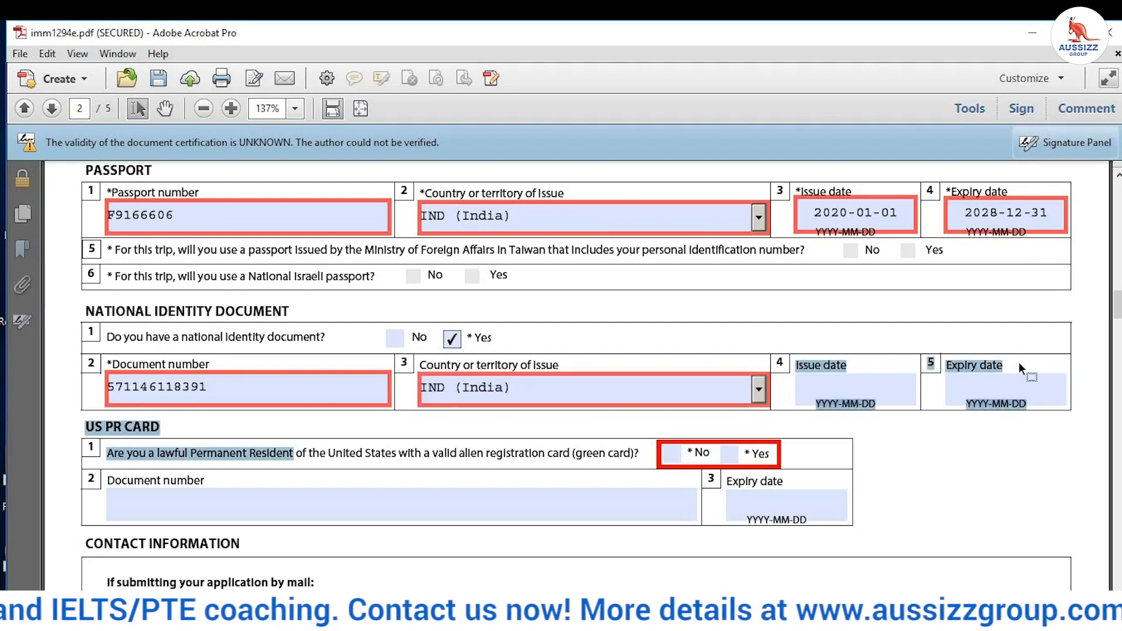
pyautogui.scroll(-1, 76, 319)
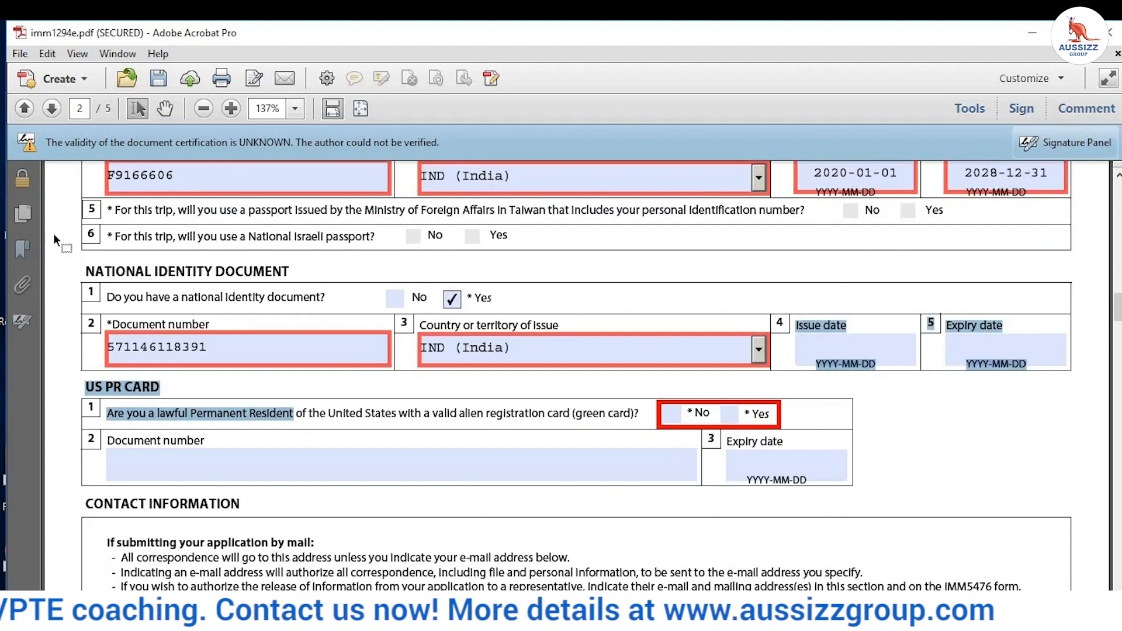
pyautogui.click(182, 374)
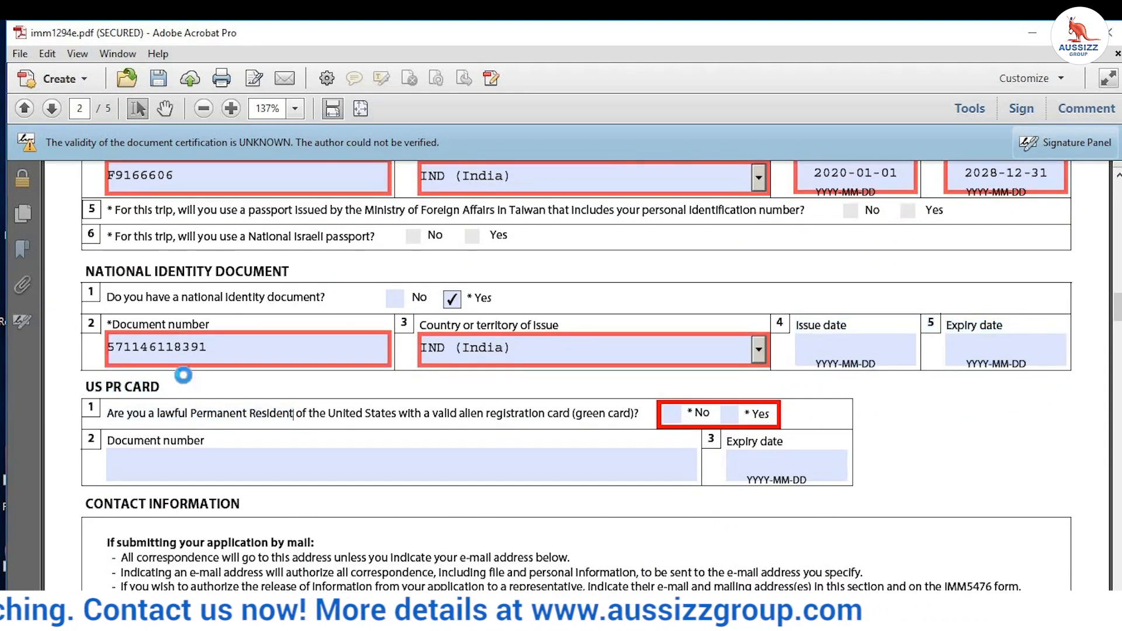
pyautogui.scroll(-3, 182, 374)
pyautogui.click(672, 294)
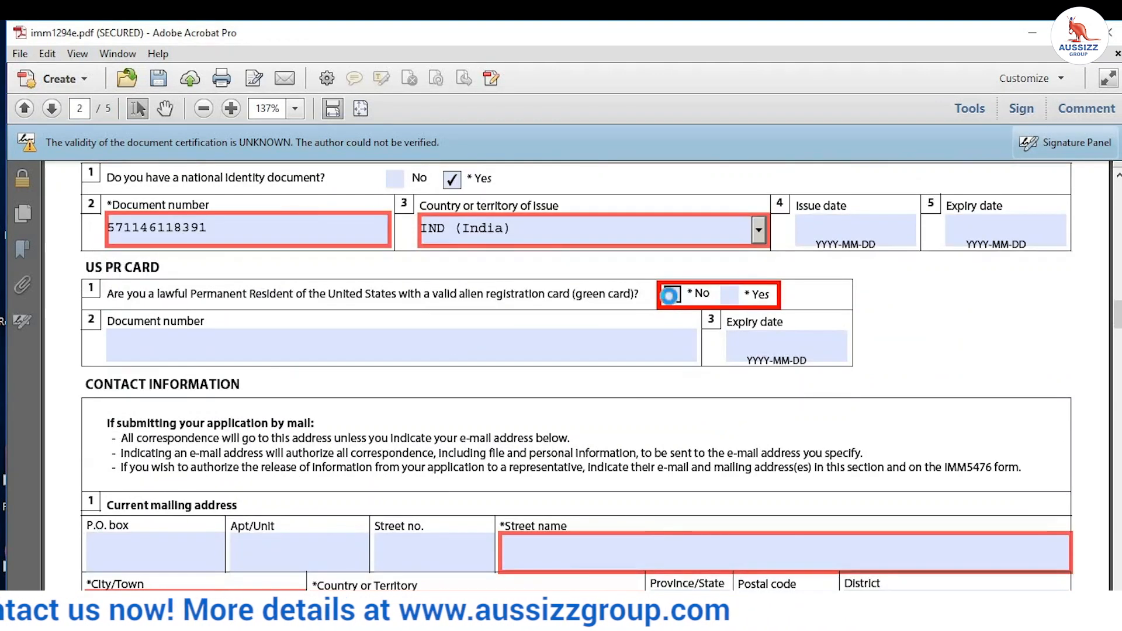
# Step: Fill in the mailing address street name and city
pyautogui.scroll(-4, 257, 295)
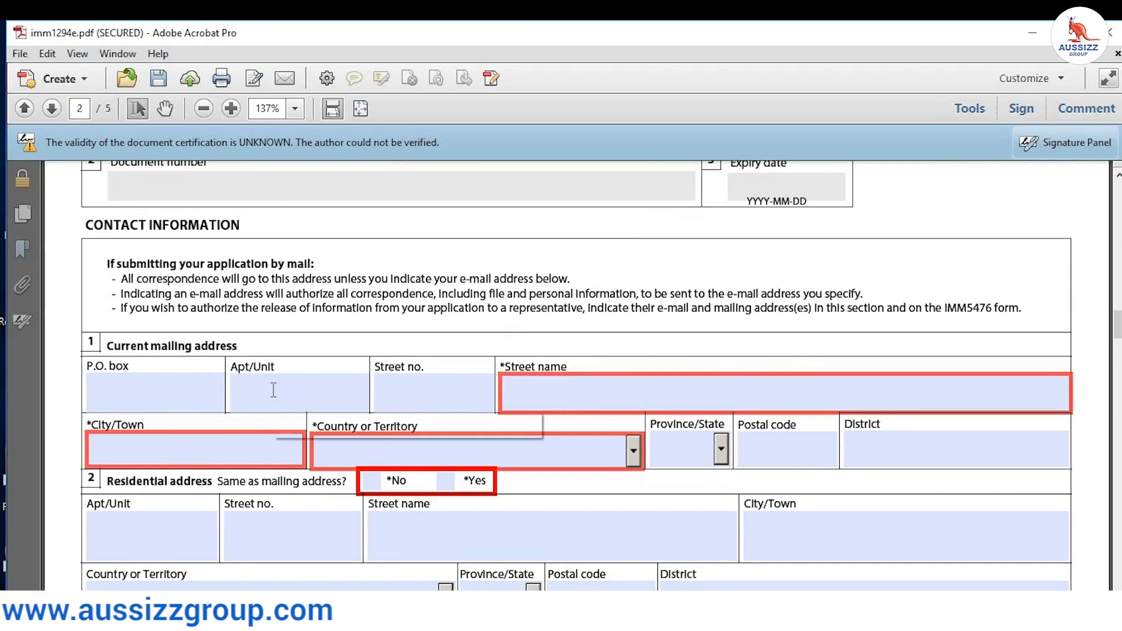
pyautogui.click(418, 390)
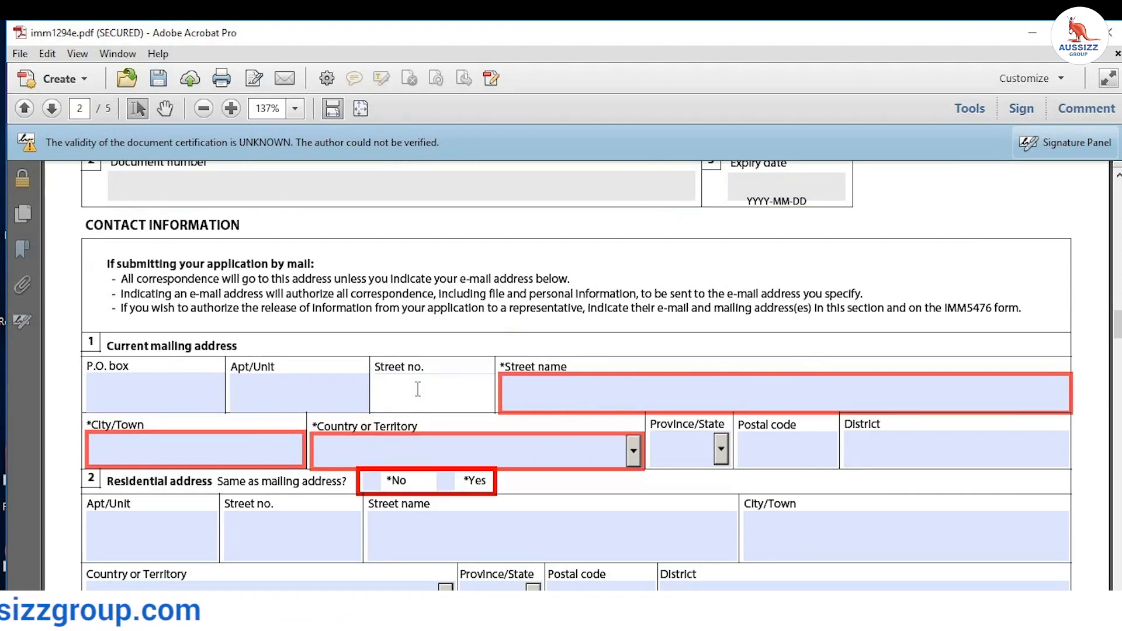
pyautogui.click(554, 387)
pyautogui.write('MODEL ')
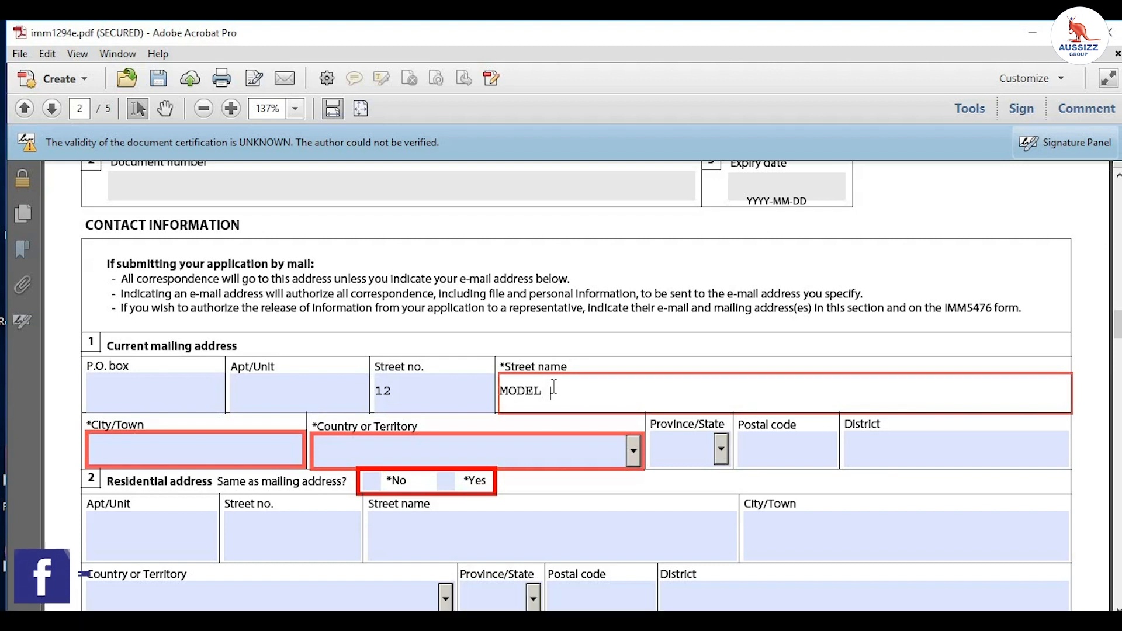
pyautogui.write('TOWN')
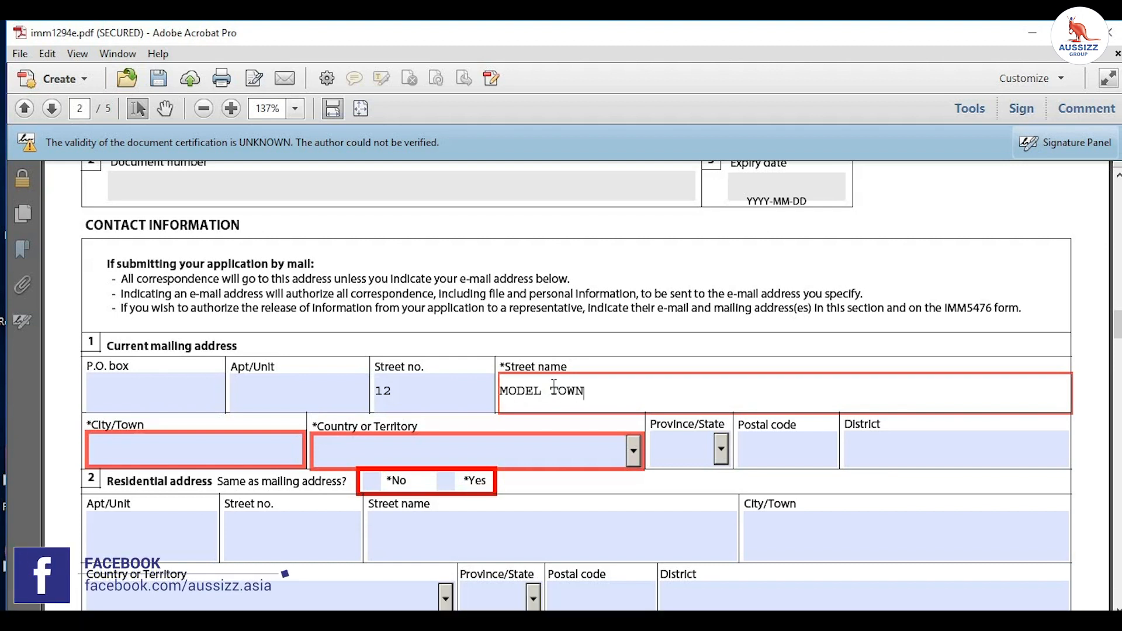
pyautogui.click(353, 457)
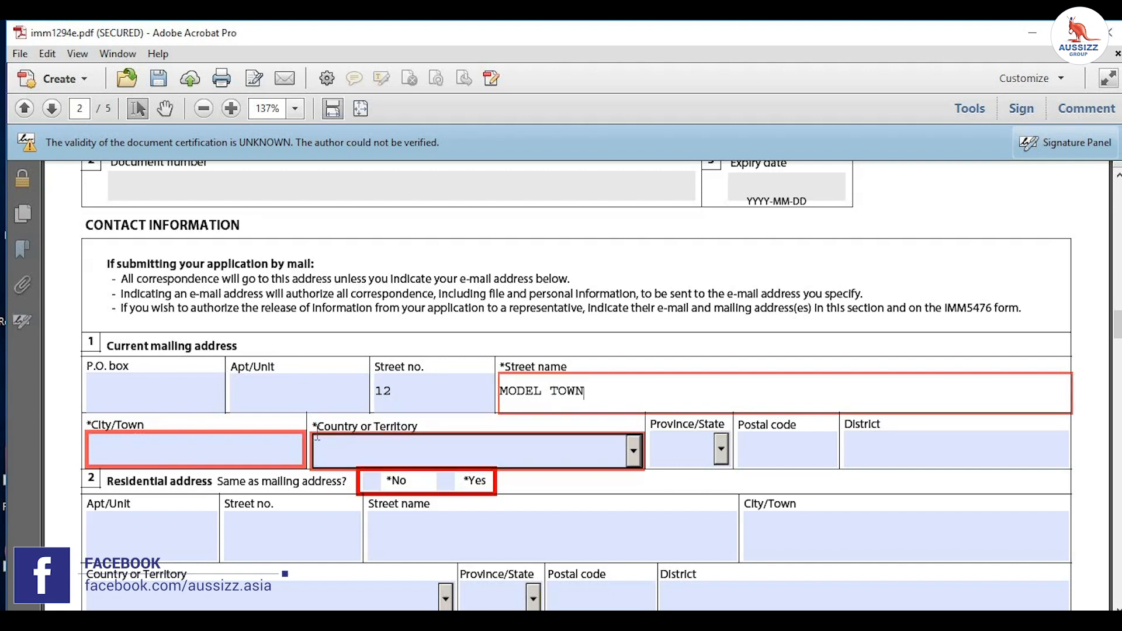
pyautogui.click(281, 446)
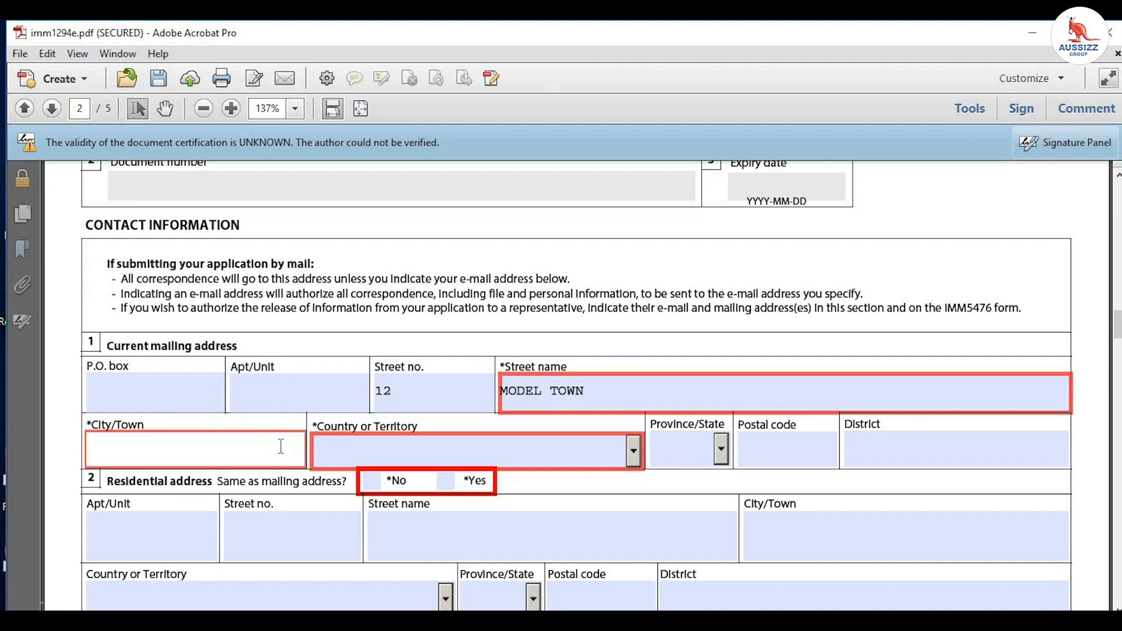
pyautogui.write('BATHINDA')
# Step: Set the mailing country to India and start the Province/State entry
pyautogui.click(439, 465)
pyautogui.click(439, 459)
pyautogui.click(438, 456)
pyautogui.write('I')
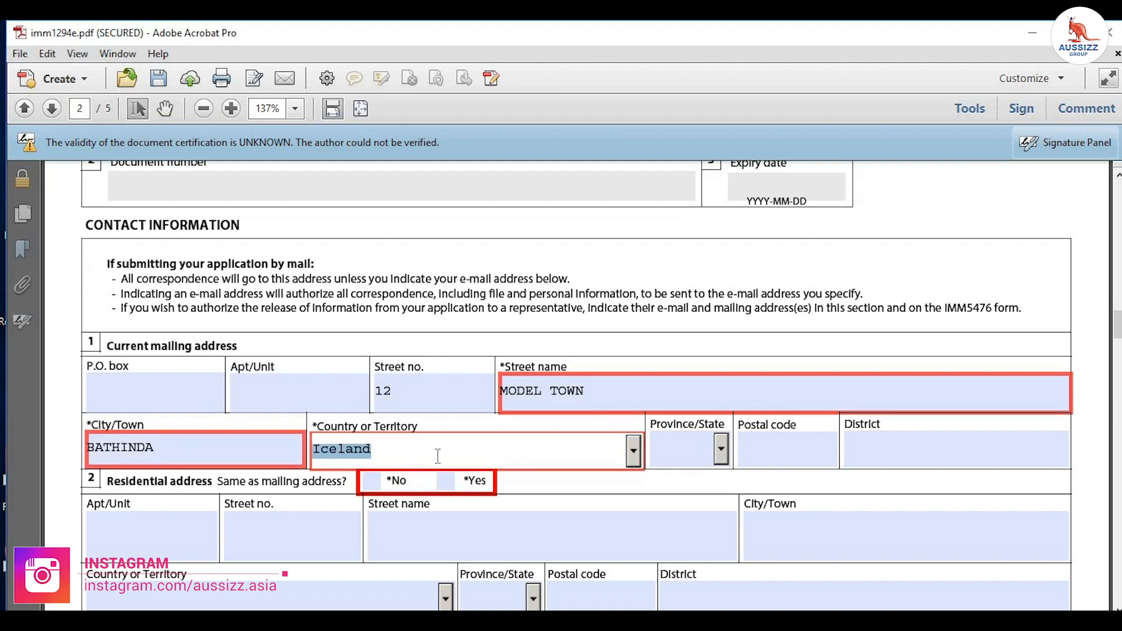
pyautogui.write('ndia')
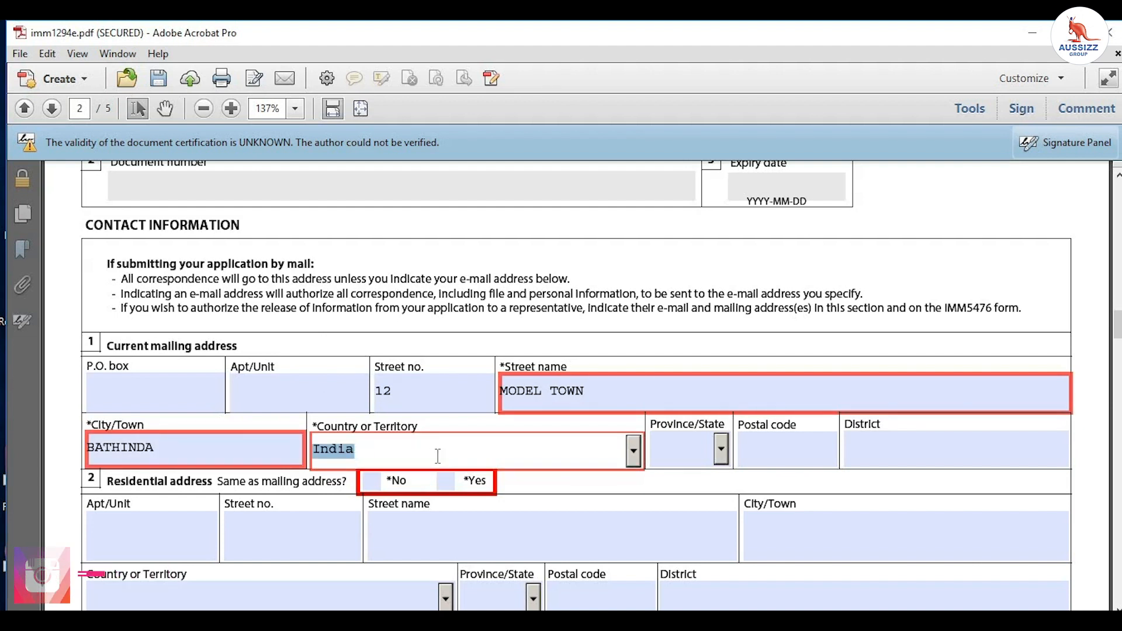
pyautogui.click(727, 445)
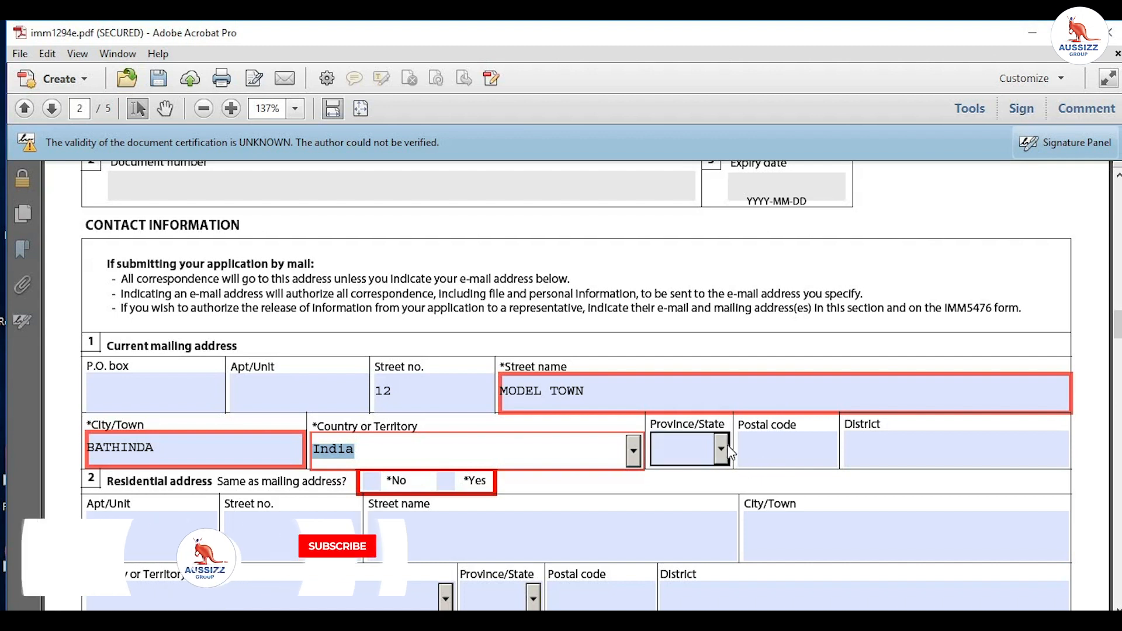
pyautogui.click(689, 449)
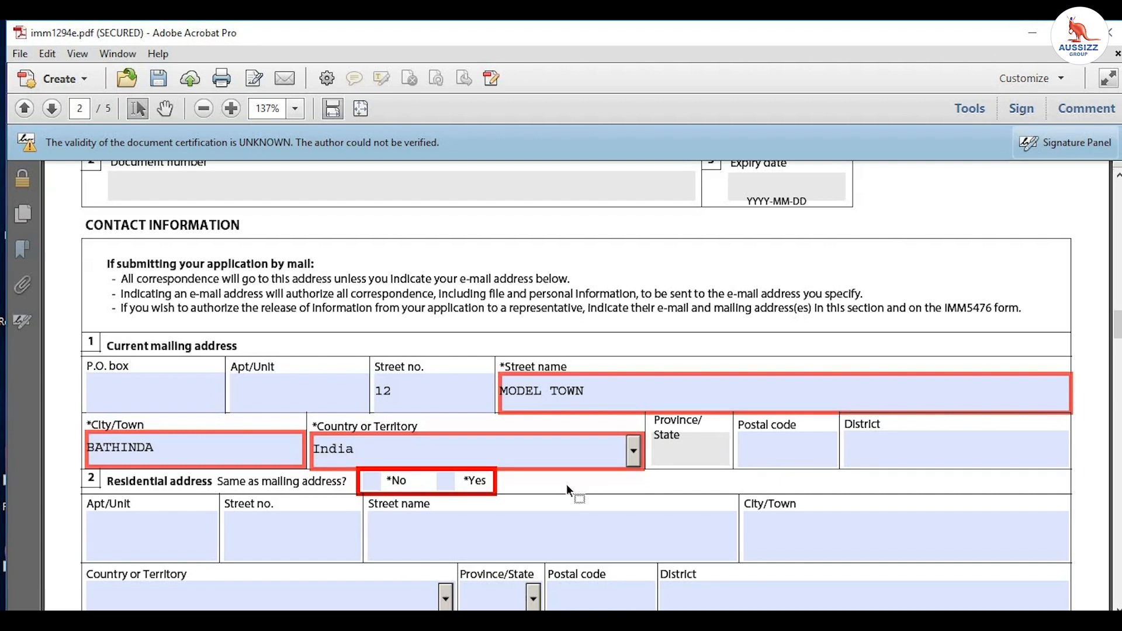
# Step: Mark the residential address as the same as the mailing address
pyautogui.scroll(-3, 567, 484)
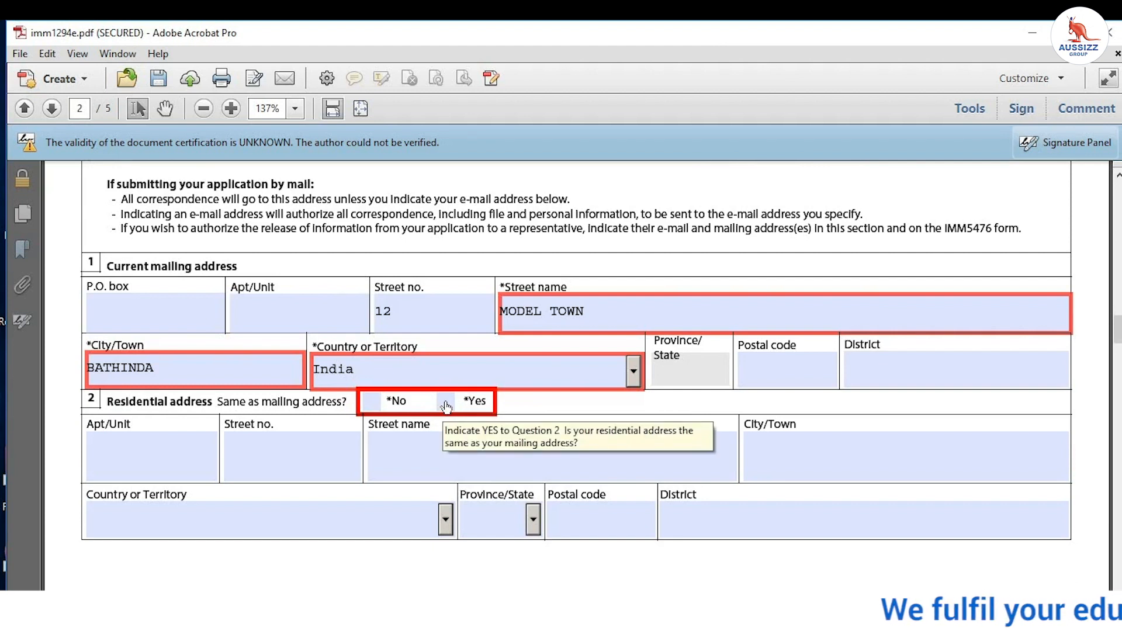
pyautogui.click(446, 403)
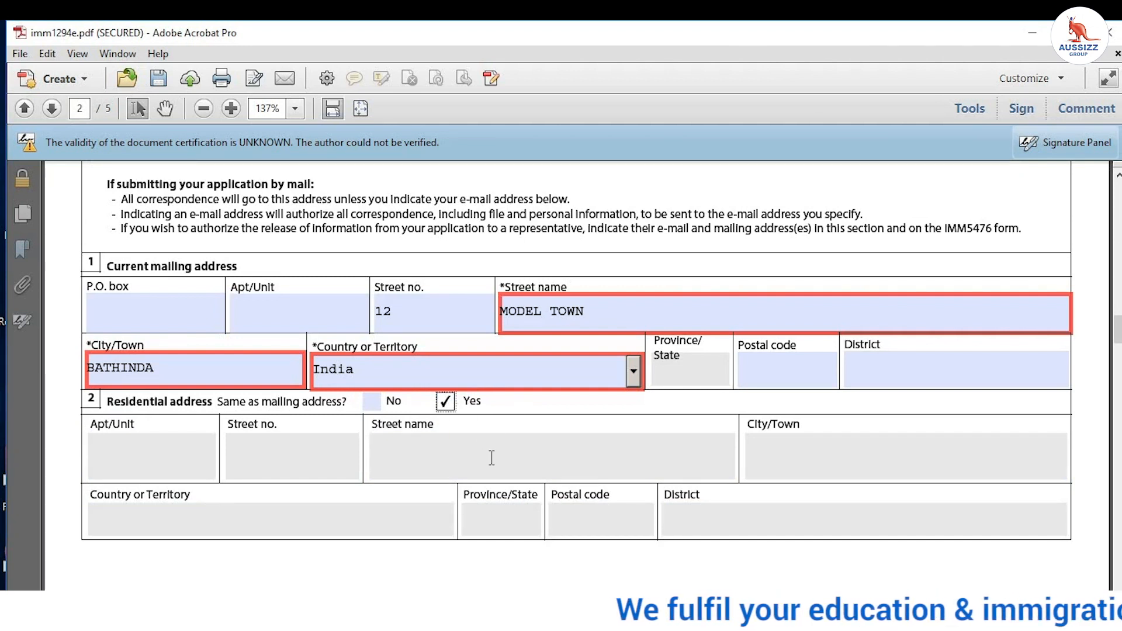
pyautogui.click(435, 376)
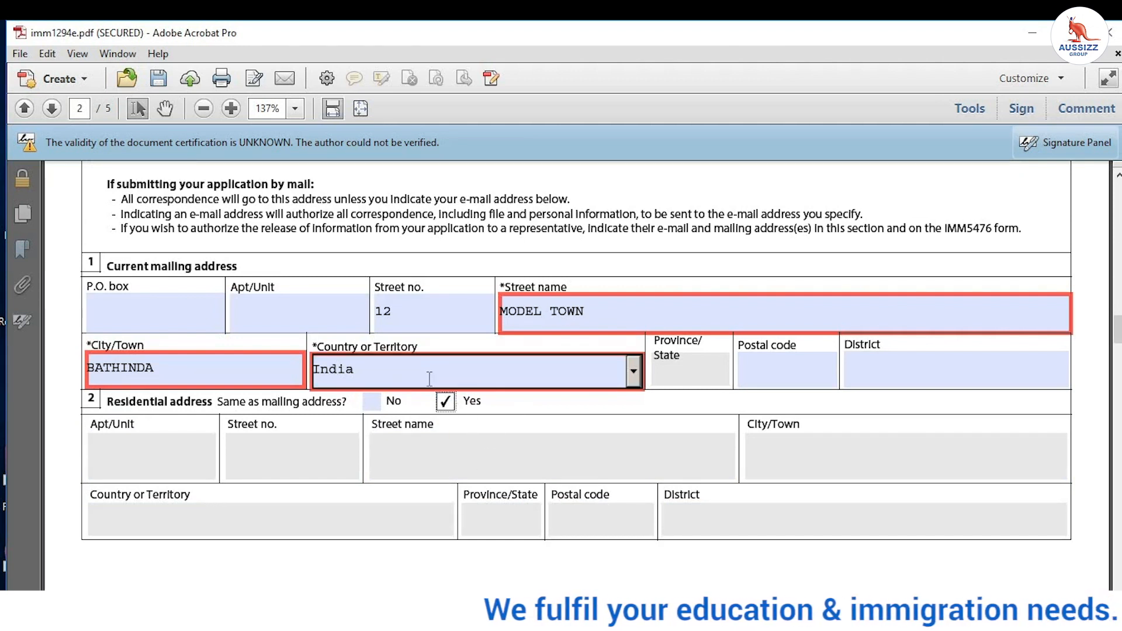
pyautogui.scroll(-2, 408, 381)
pyautogui.scroll(-8, 380, 357)
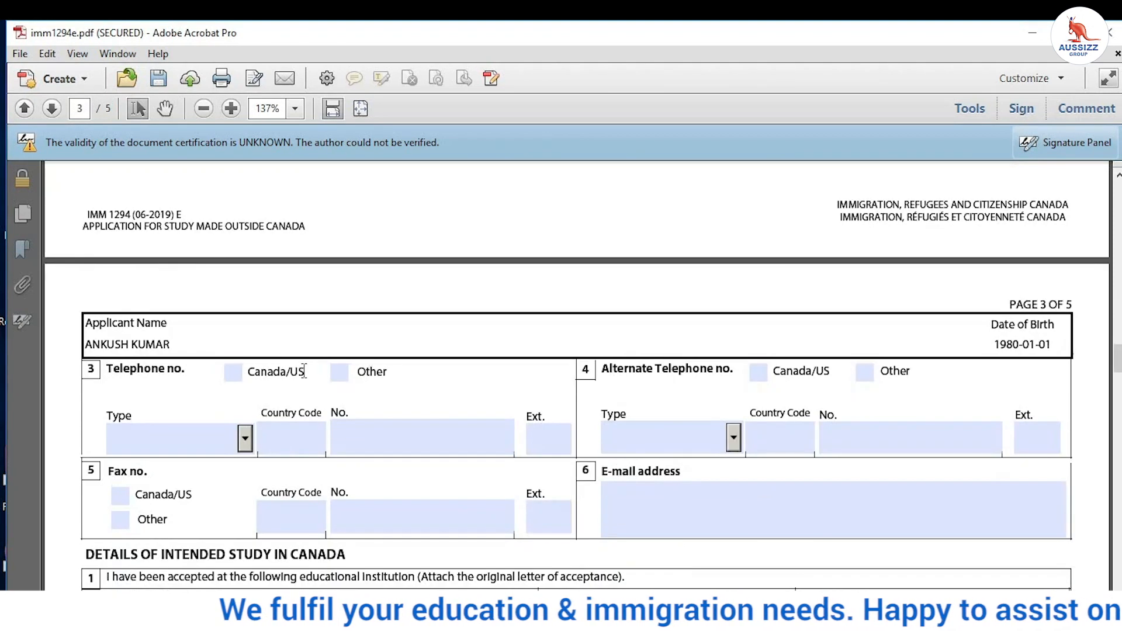
# Step: Mark both telephones as Other with type Cellular
pyautogui.click(339, 372)
pyautogui.click(865, 371)
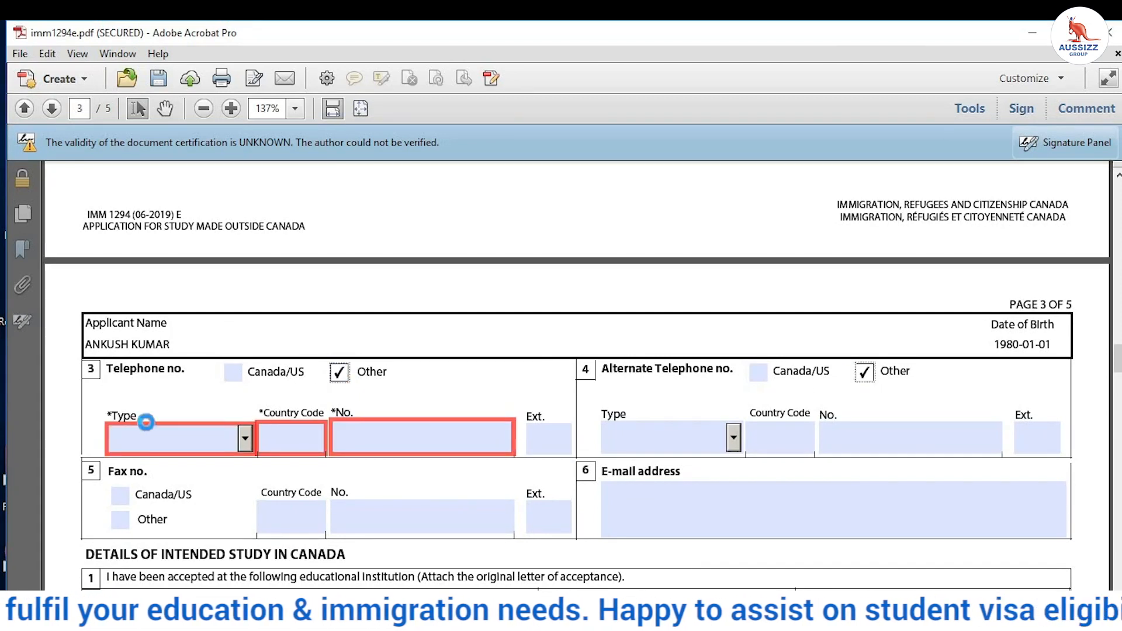
pyautogui.click(245, 438)
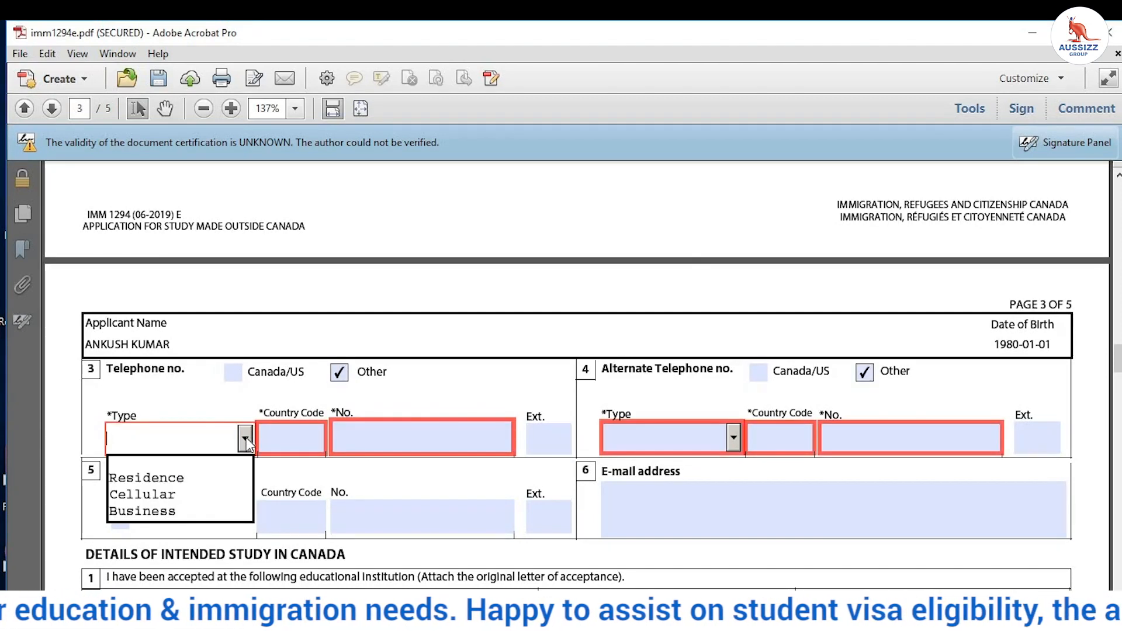
pyautogui.click(182, 495)
pyautogui.click(734, 436)
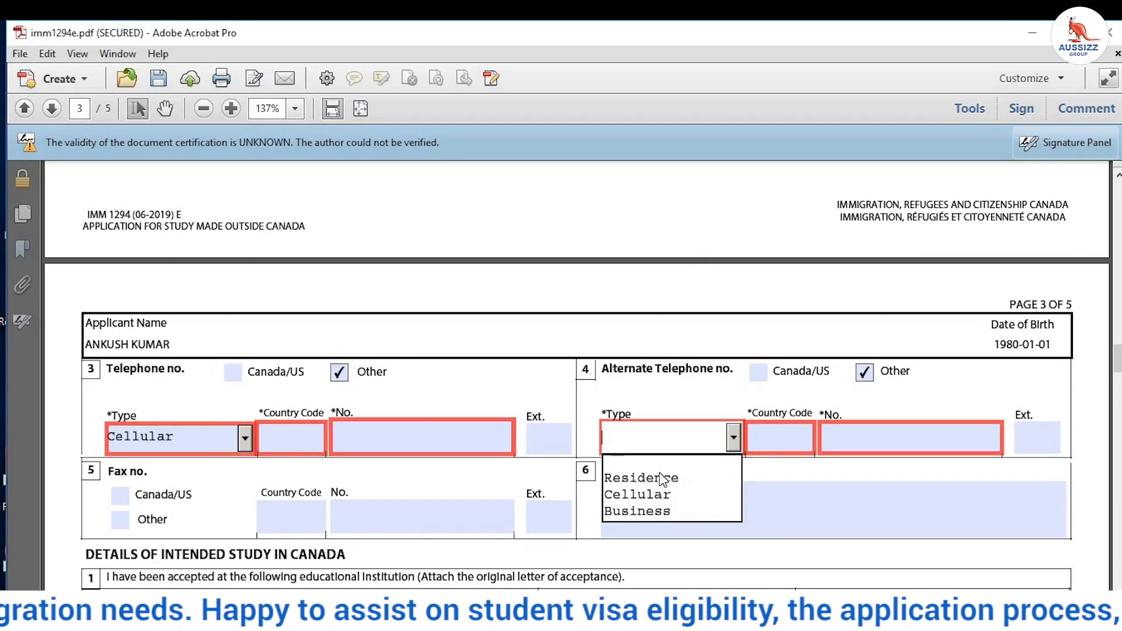
pyautogui.click(644, 495)
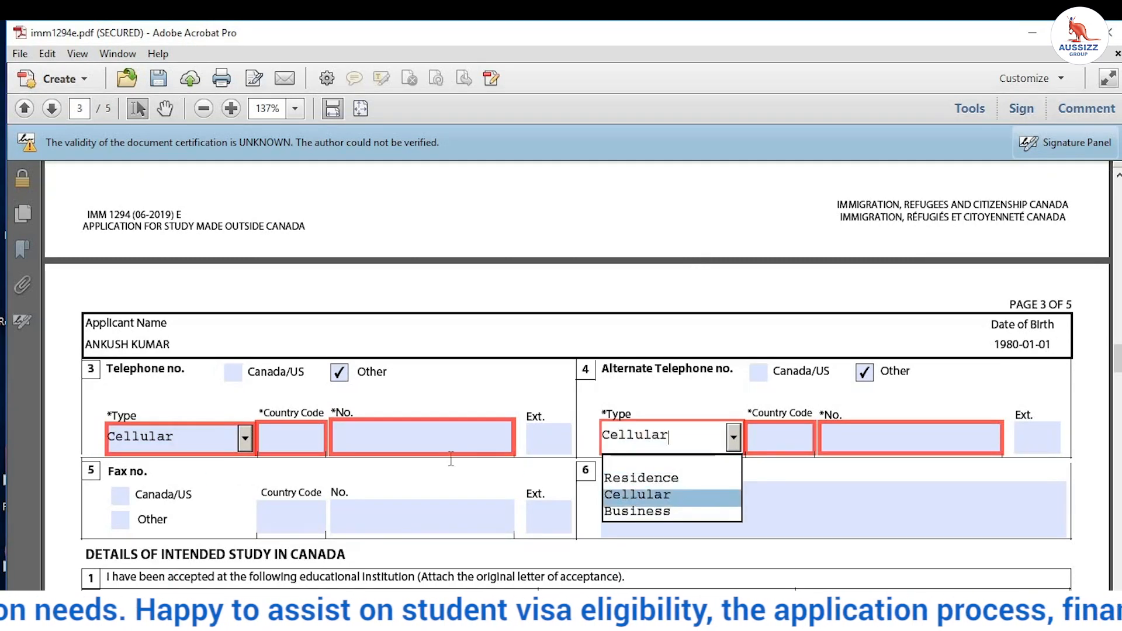
# Step: Enter country code 91 and the phone numbers for both telephone entries
pyautogui.click(280, 433)
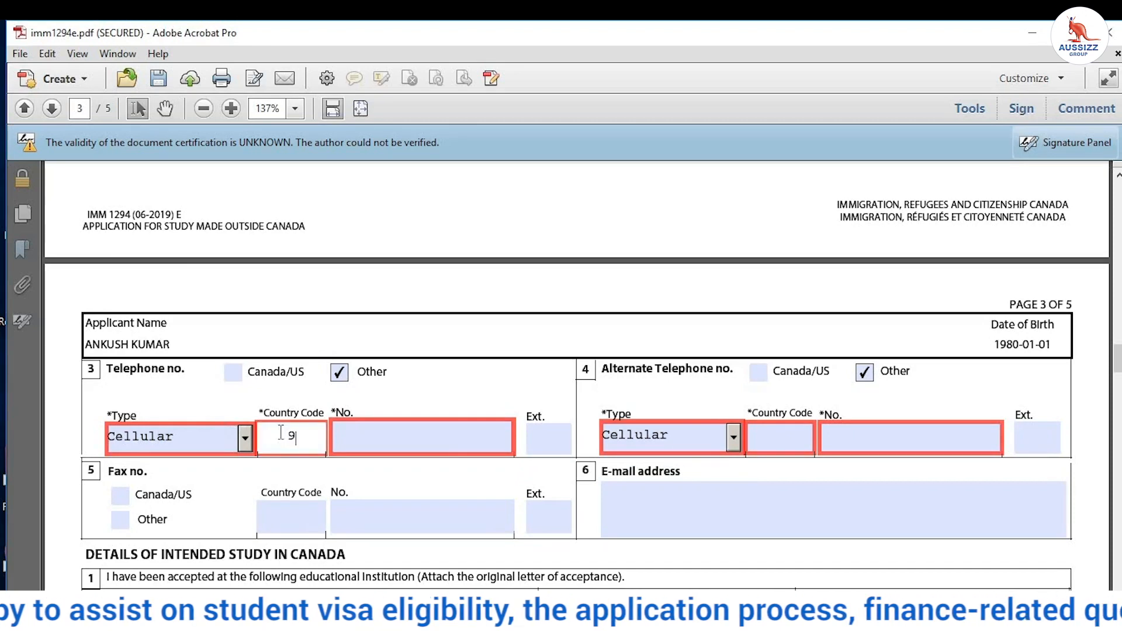
pyautogui.click(369, 444)
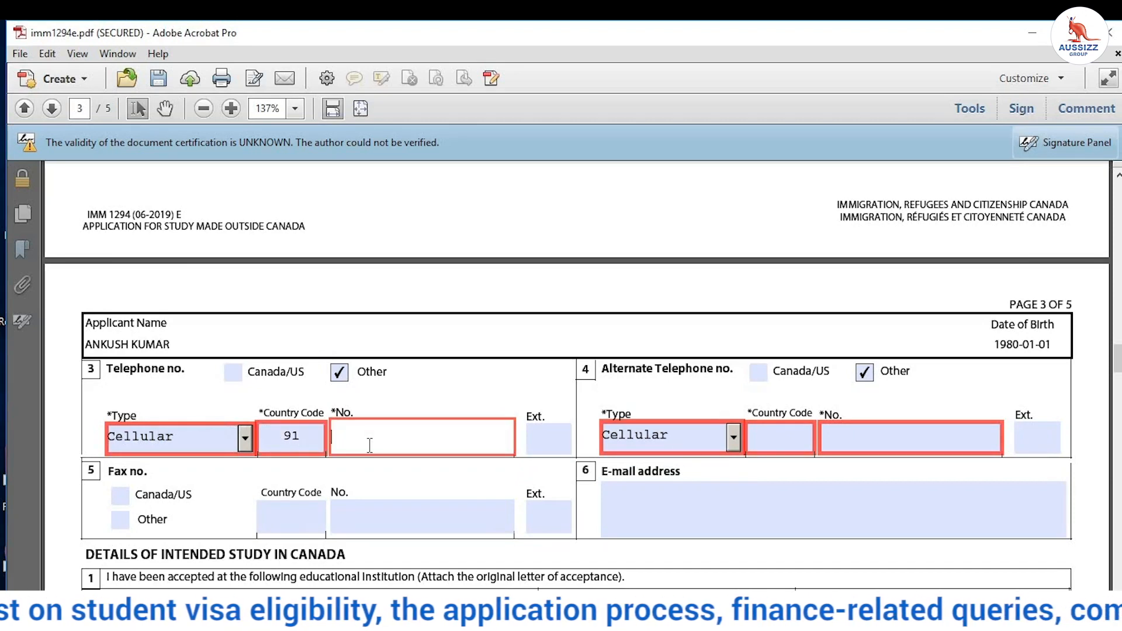
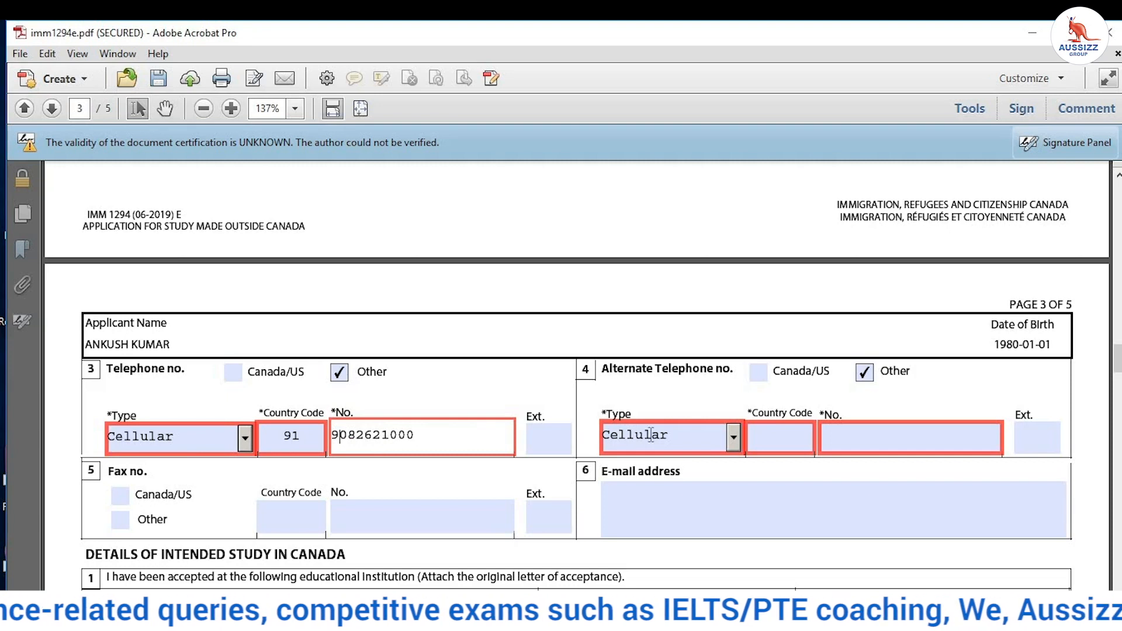
pyautogui.click(773, 432)
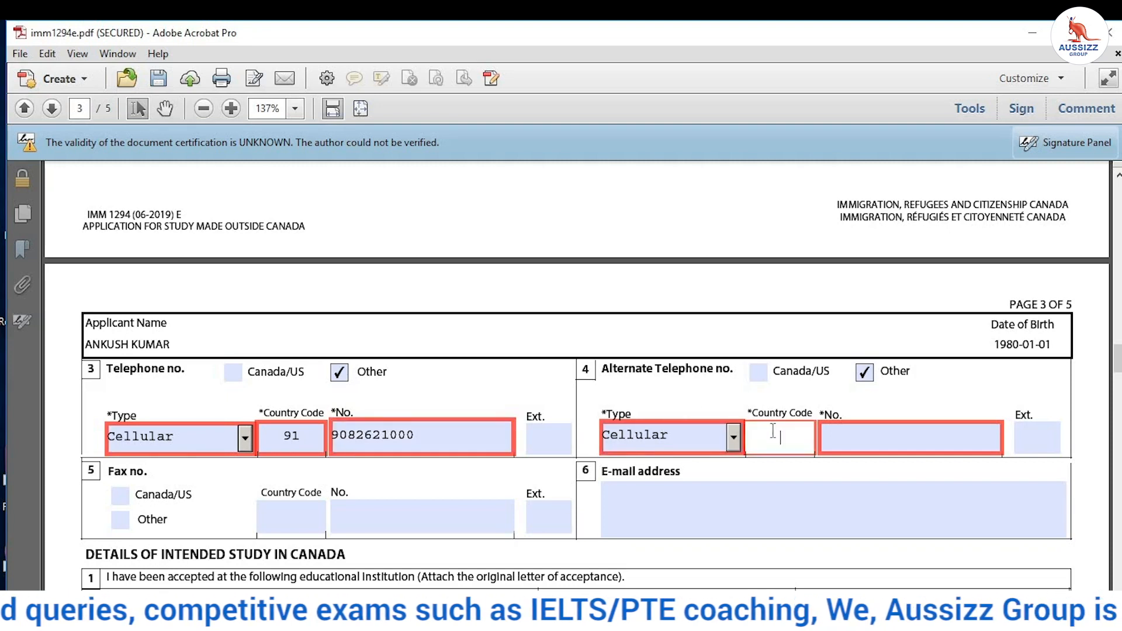
pyautogui.write('91')
pyautogui.click(832, 436)
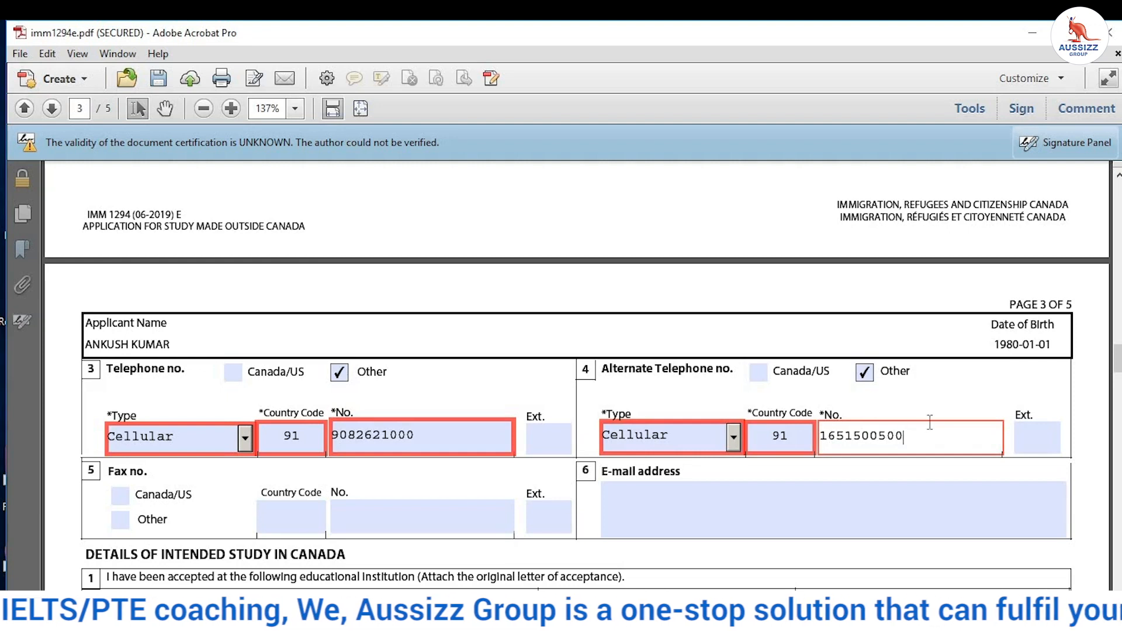
pyautogui.scroll(-1, 930, 422)
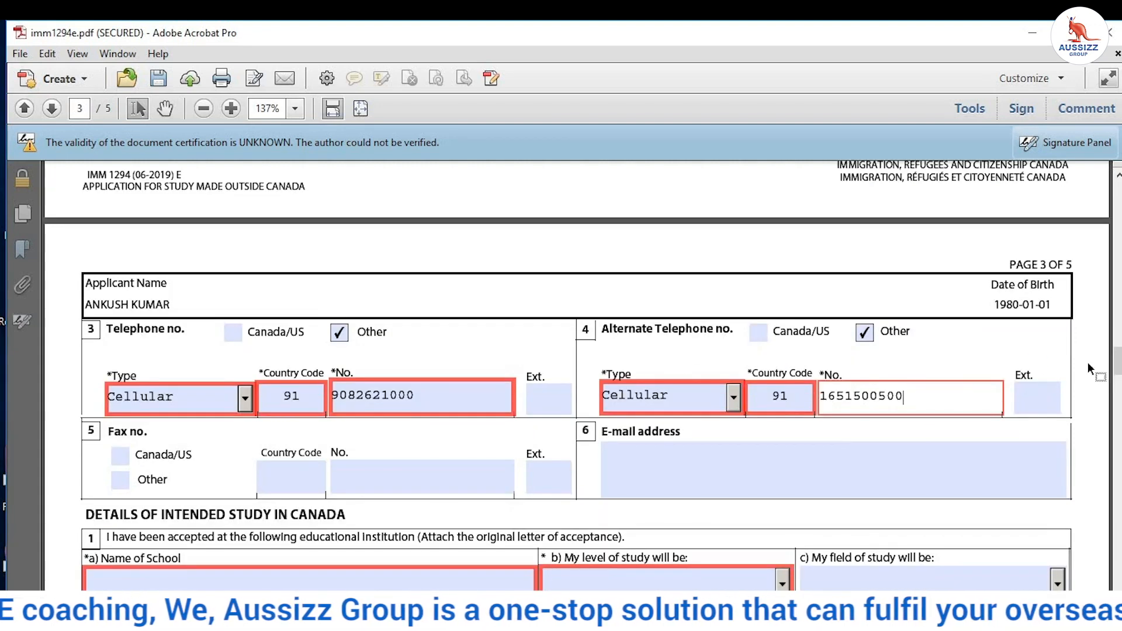
# Step: Scroll down to Details of Intended Study and select the Name of School field
pyautogui.scroll(-1, 186, 371)
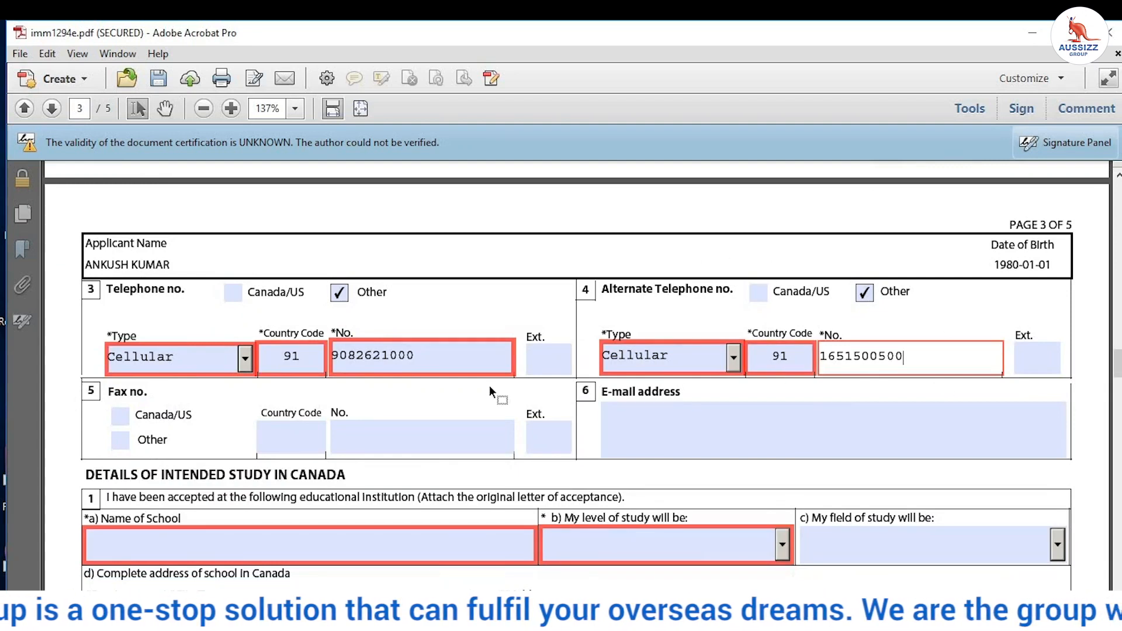
pyautogui.scroll(-4, 494, 393)
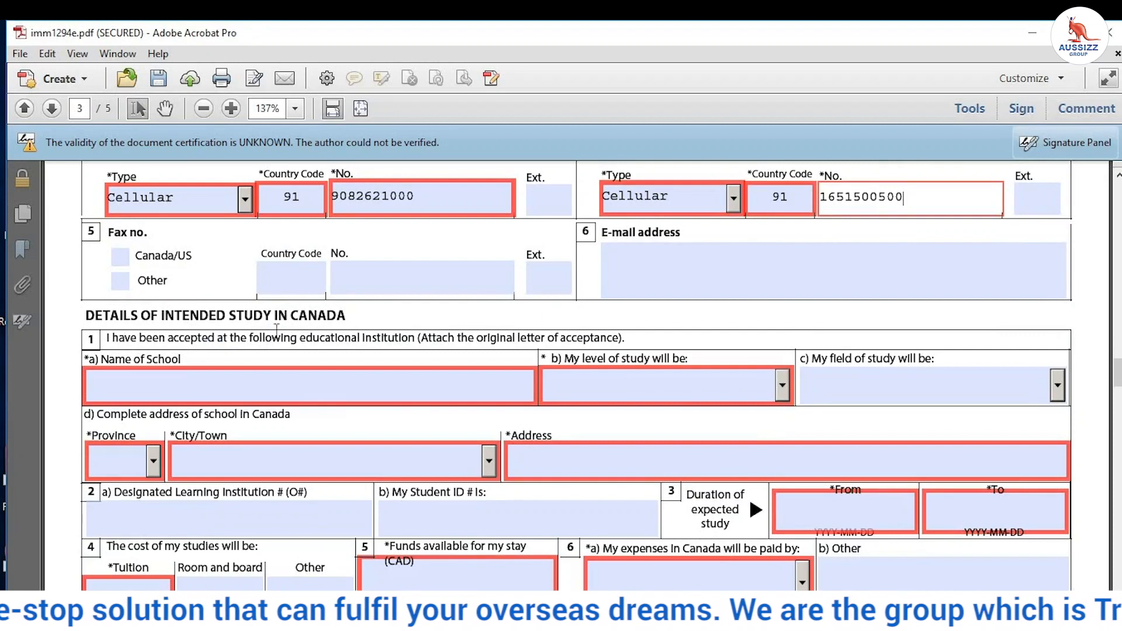
pyautogui.click(168, 379)
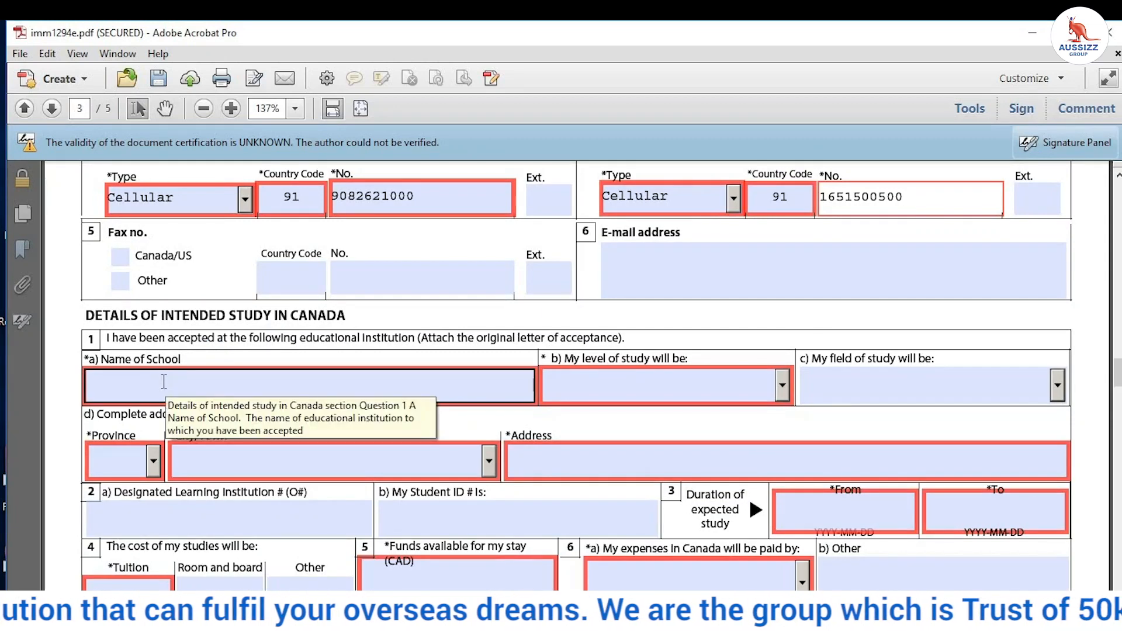
pyautogui.click(164, 382)
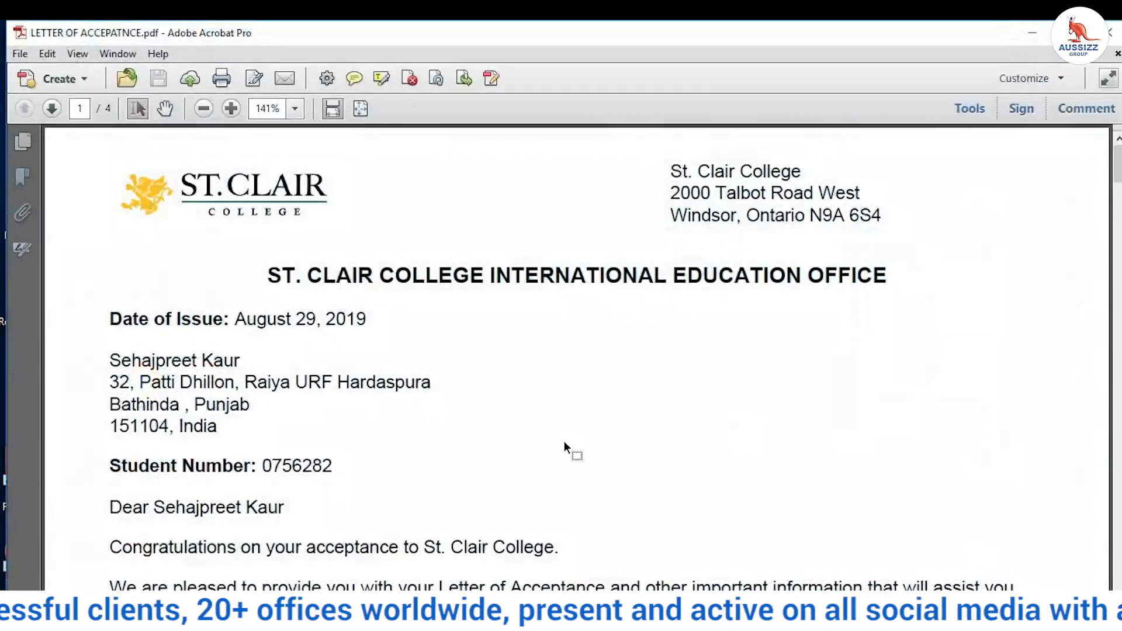
# Step: Scroll through the St. Clair College acceptance letter to its Program Information section
pyautogui.scroll(-5, 564, 441)
pyautogui.scroll(-15, 567, 433)
pyautogui.scroll(8, 567, 421)
pyautogui.scroll(12, 569, 423)
pyautogui.scroll(-4, 569, 420)
pyautogui.scroll(-15, 573, 419)
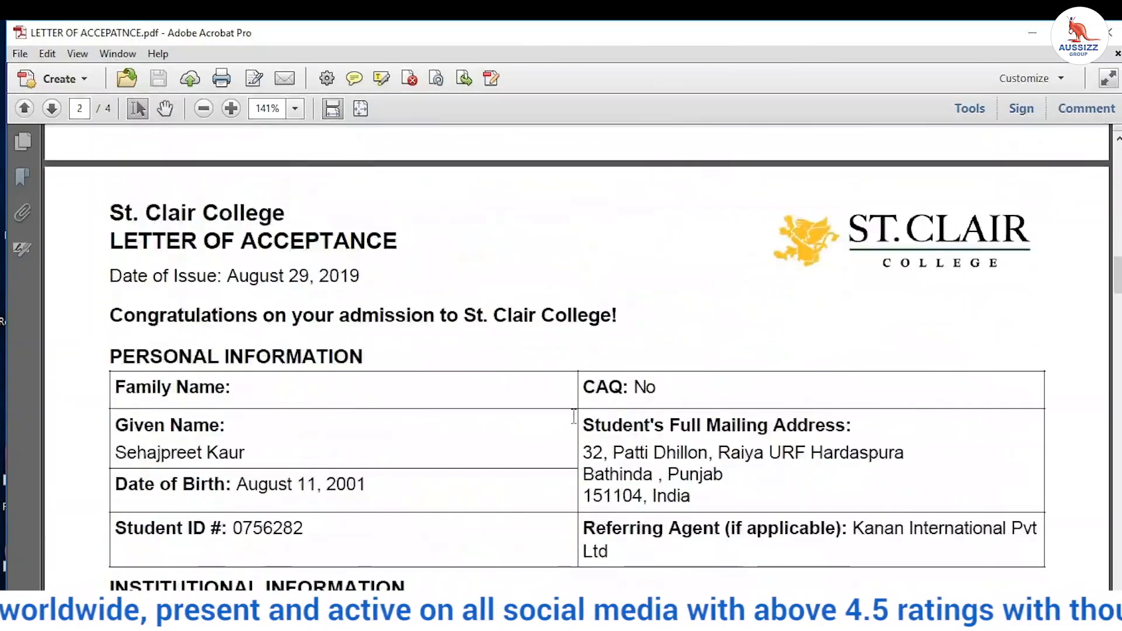
pyautogui.scroll(-5, 597, 404)
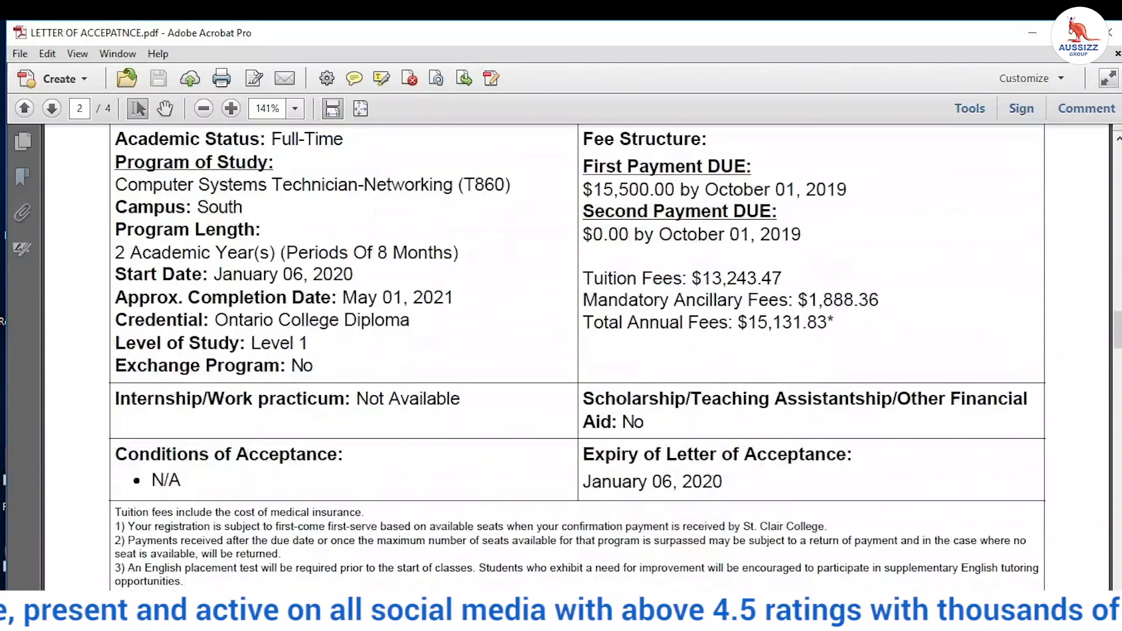
# Step: Minimize the acceptance letter and bring the imm1294e study permit form back
pyautogui.click(502, 618)
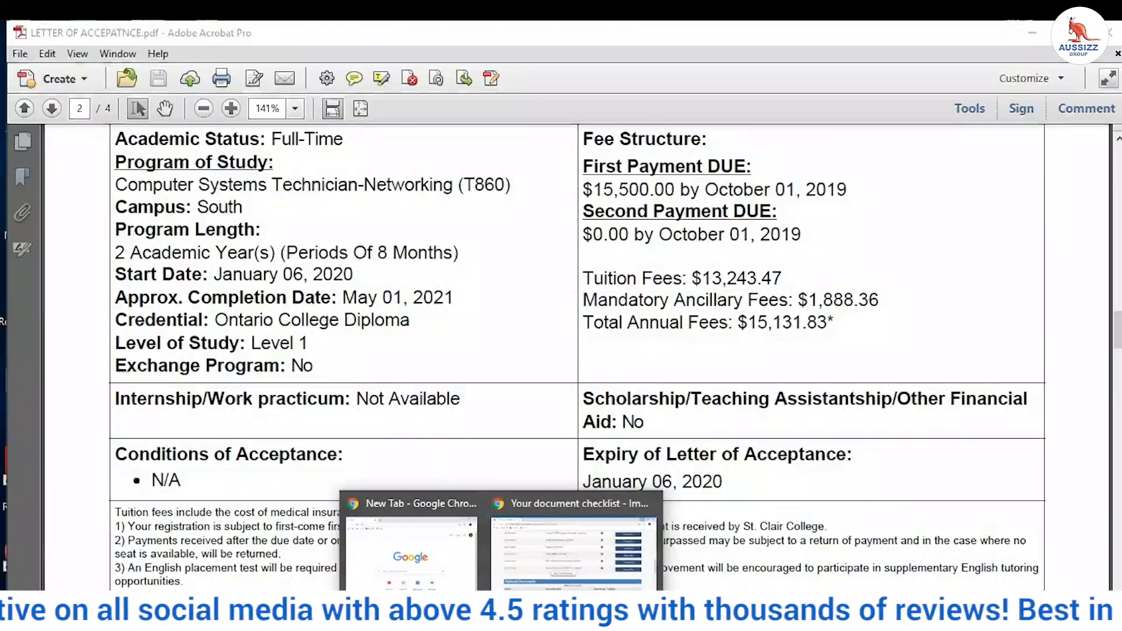
pyautogui.moveTo(527, 618)
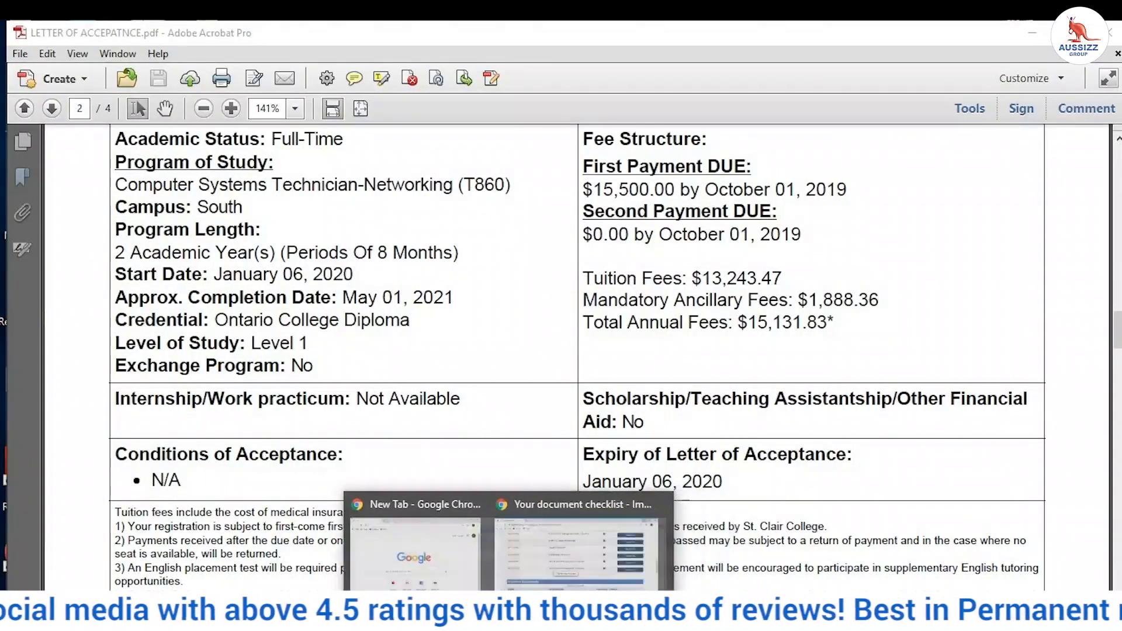
pyautogui.click(1032, 40)
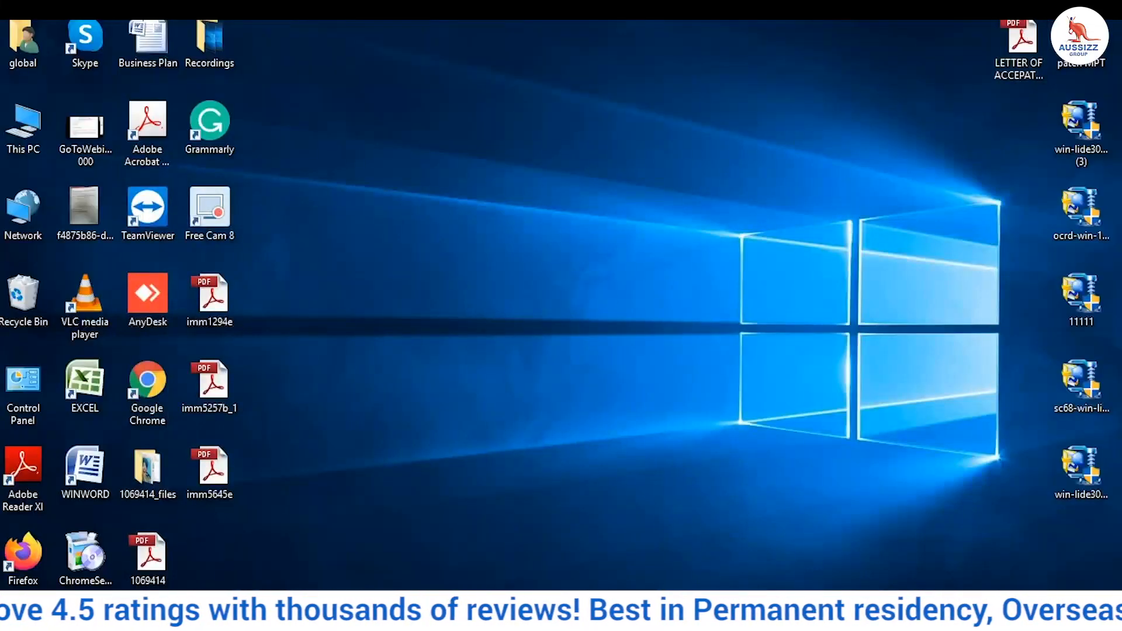
pyautogui.click(503, 618)
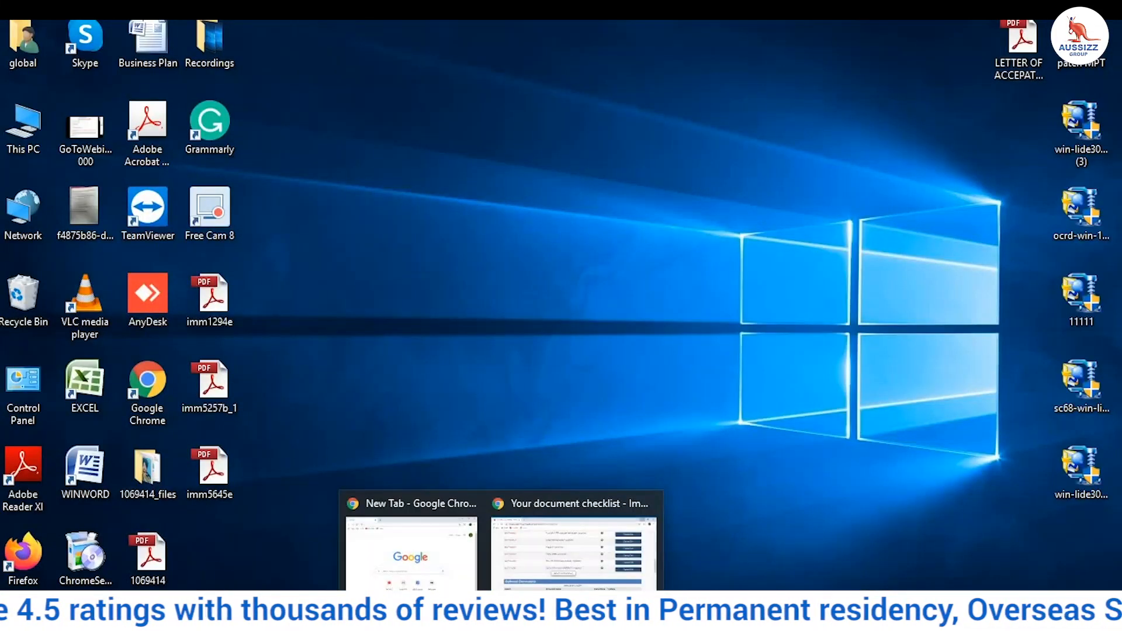
pyautogui.click(471, 345)
pyautogui.moveTo(537, 619)
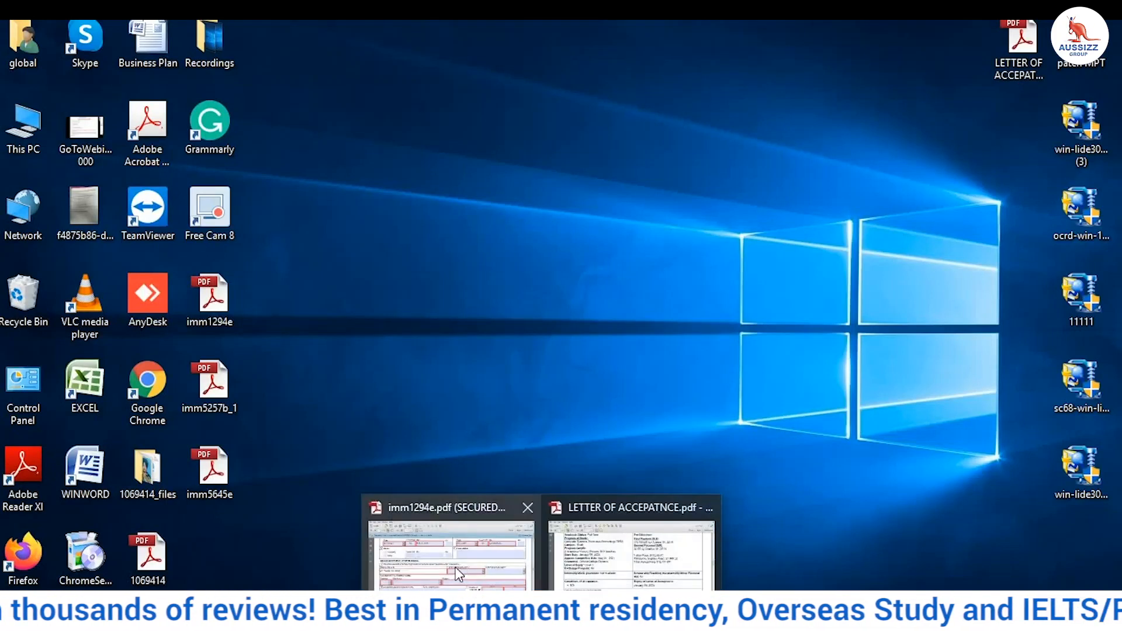
pyautogui.click(460, 576)
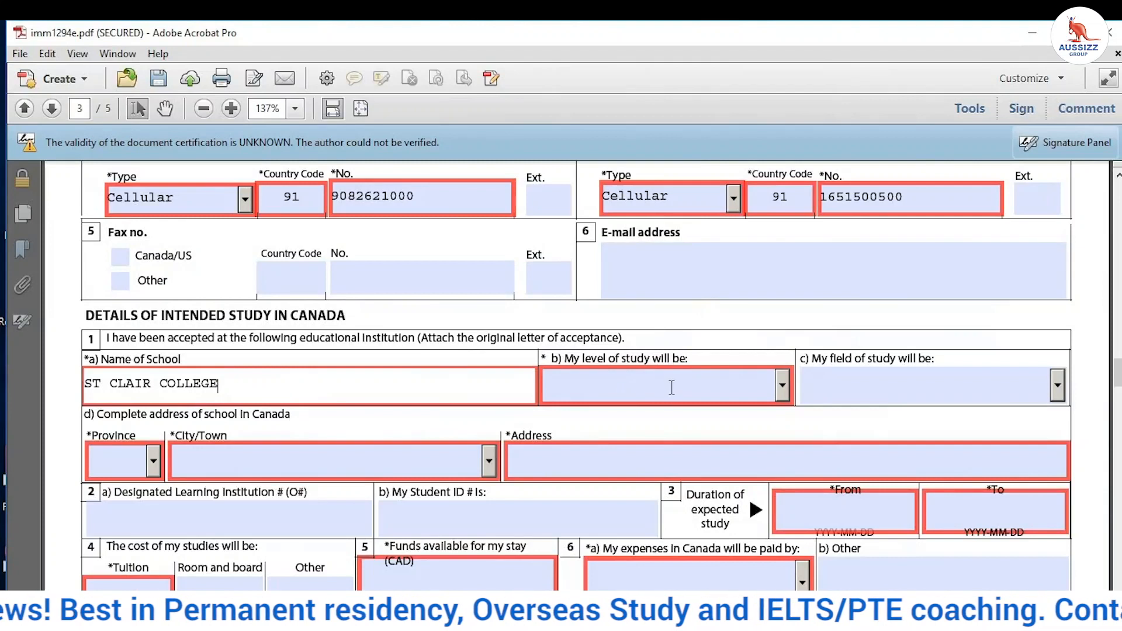
# Step: Set the level of study to College - Diploma
pyautogui.click(784, 387)
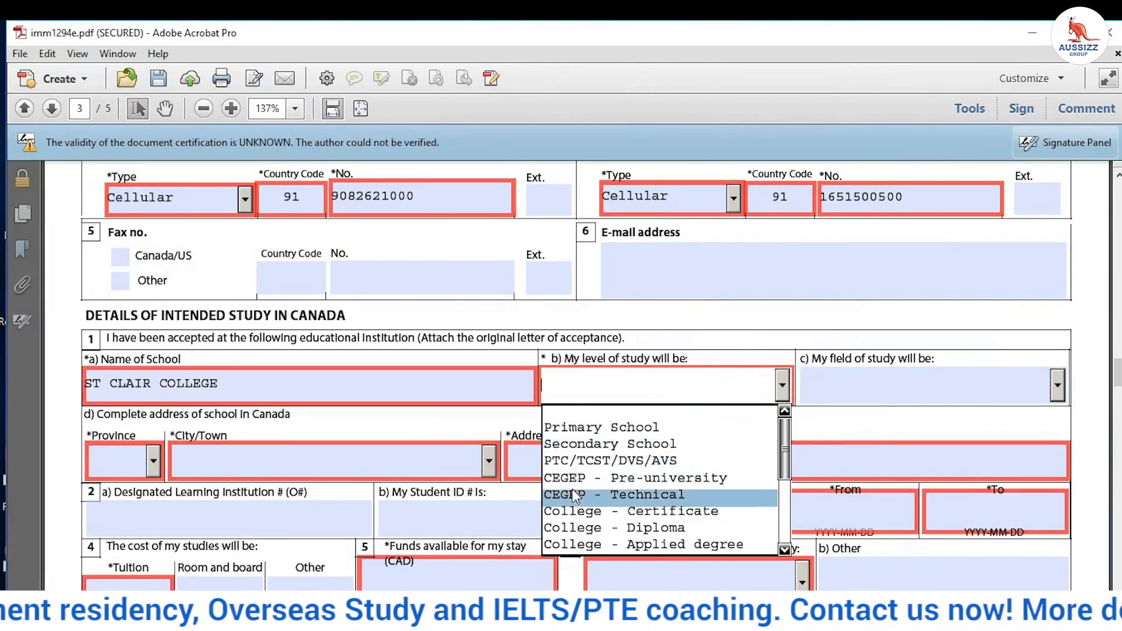
pyautogui.scroll(-1, 602, 494)
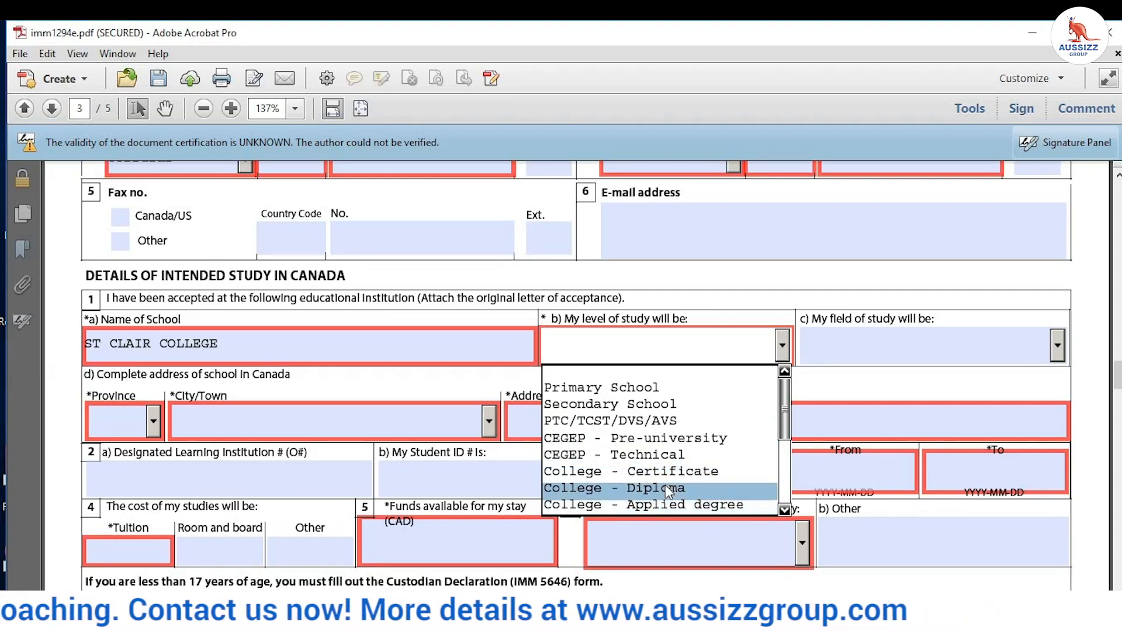
pyautogui.click(665, 488)
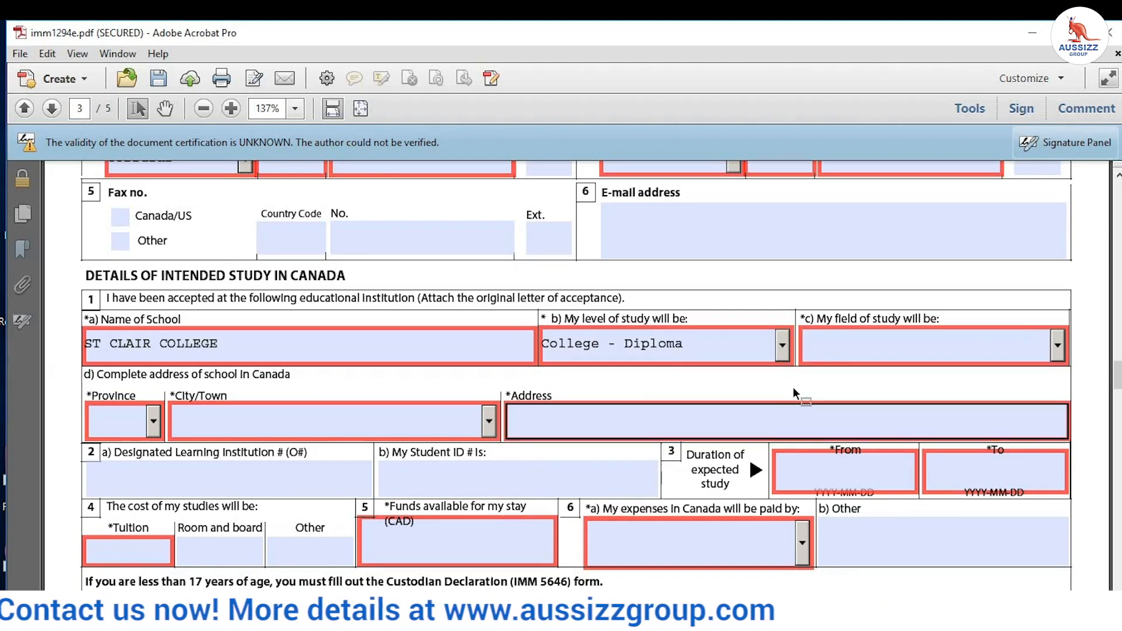
# Step: Set the field of study to Business/Mgmt/Marketing
pyautogui.click(1060, 345)
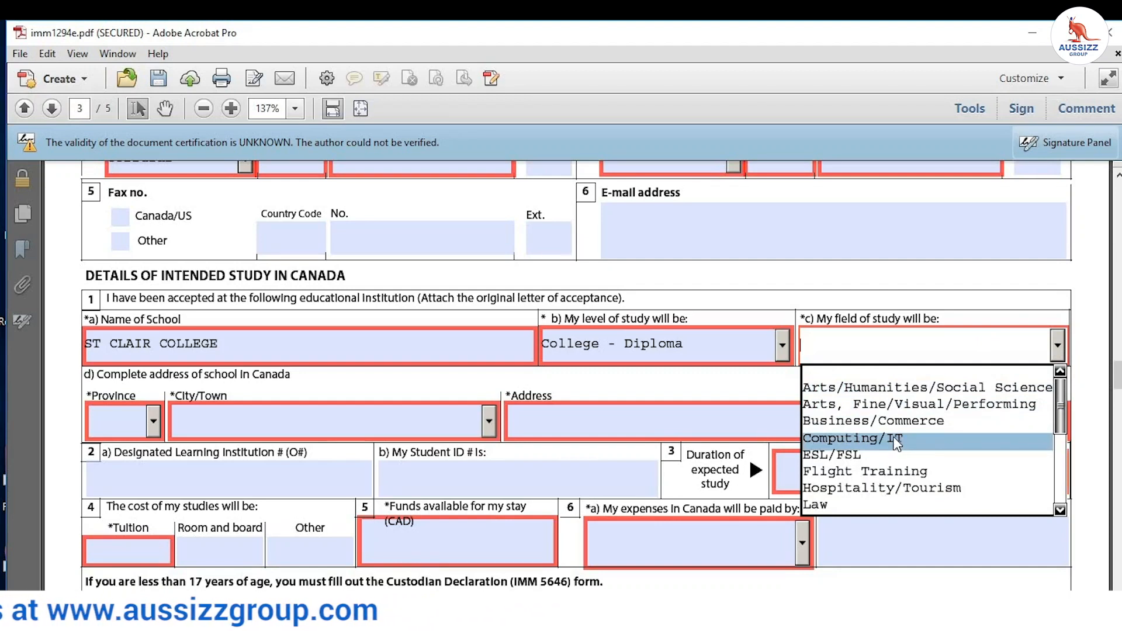
pyautogui.scroll(-3, 886, 402)
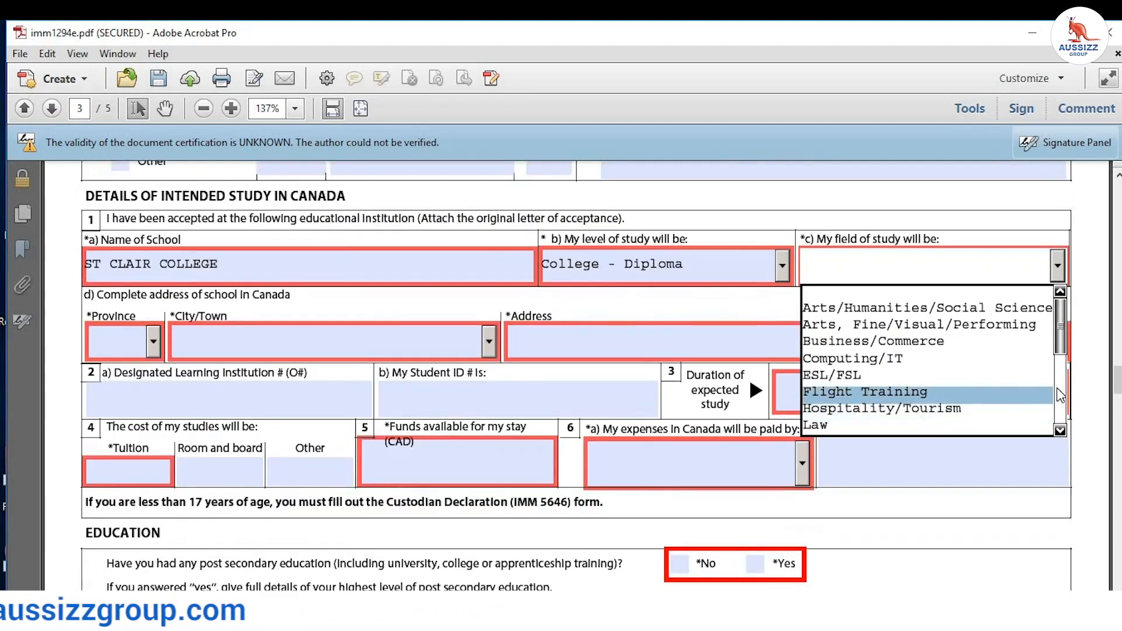
pyautogui.moveTo(1061, 433); pyautogui.dragTo(1061, 434)
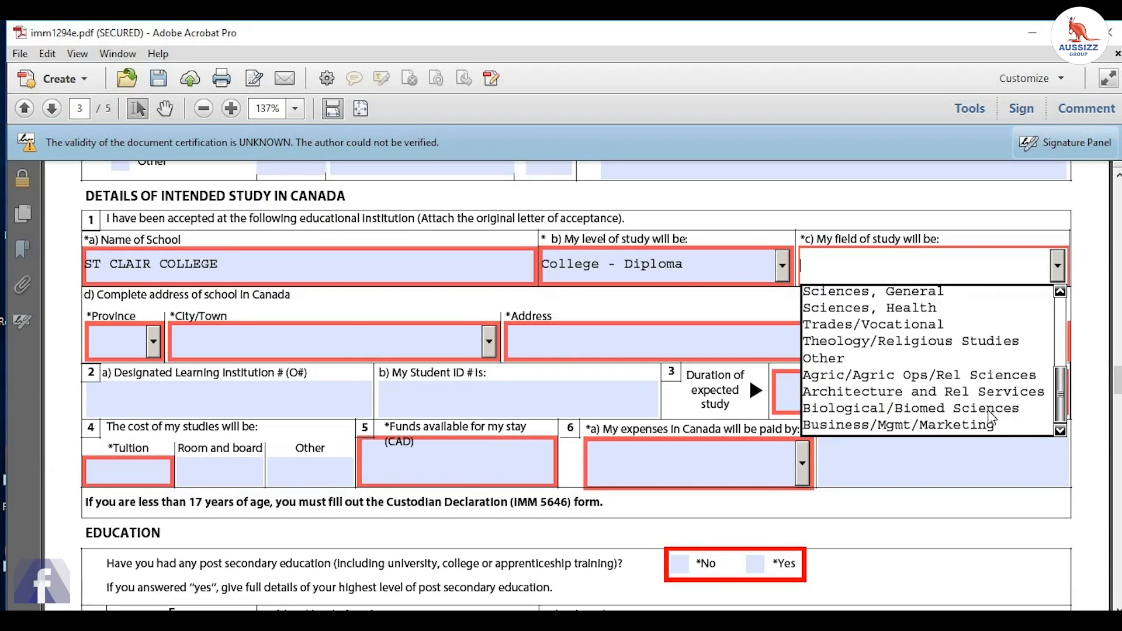
pyautogui.click(971, 425)
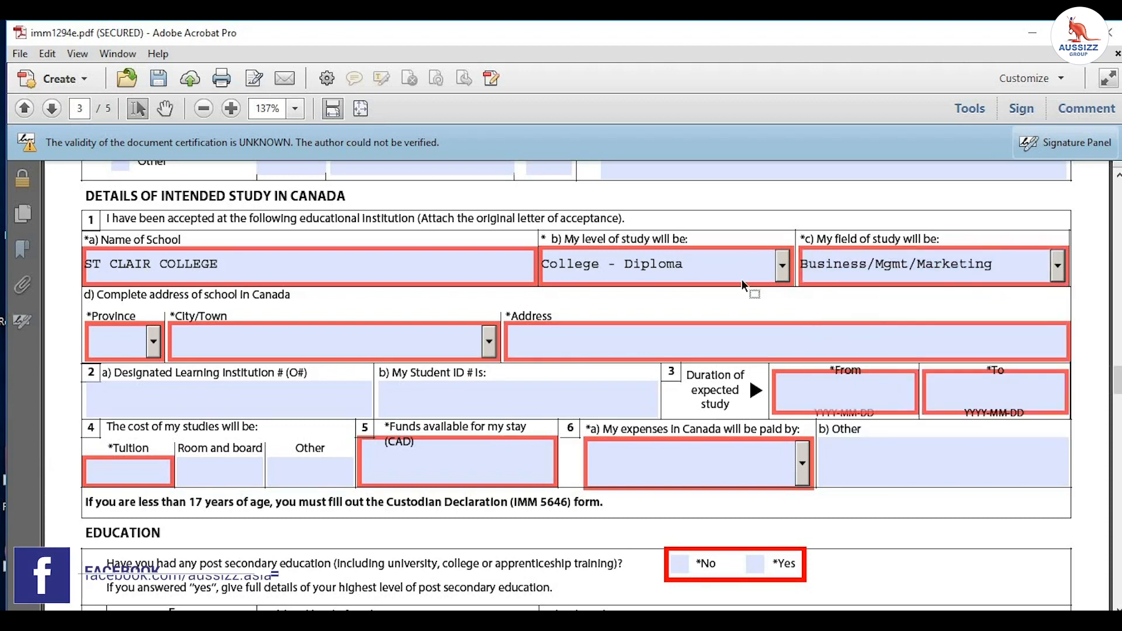
# Step: Set the school's province to BC
pyautogui.click(154, 340)
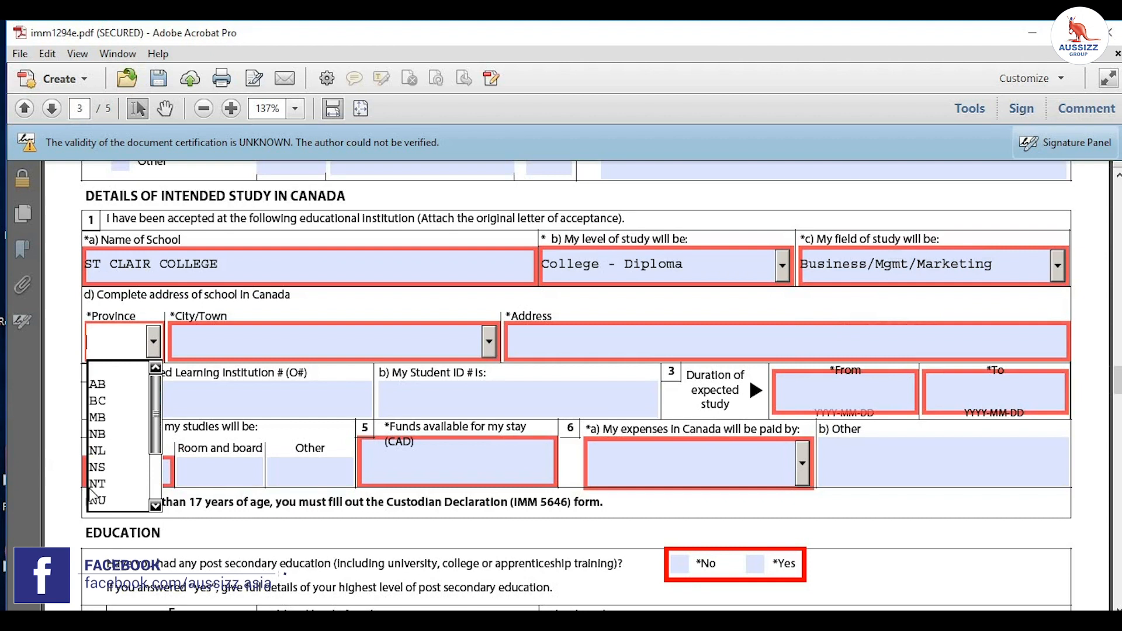
pyautogui.click(99, 402)
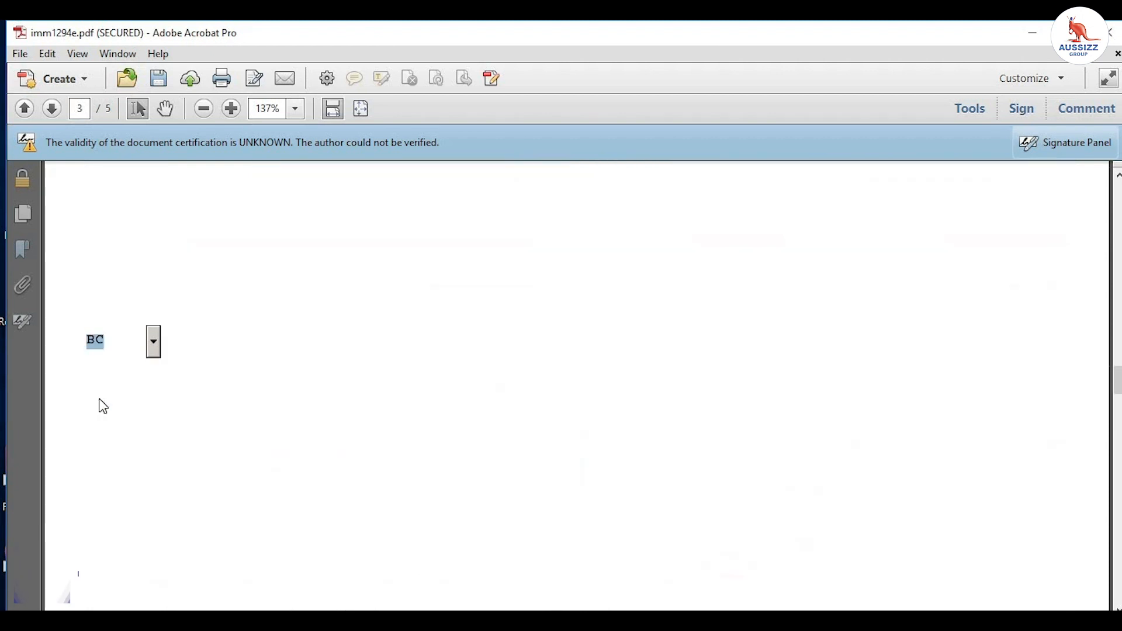
pyautogui.click(221, 341)
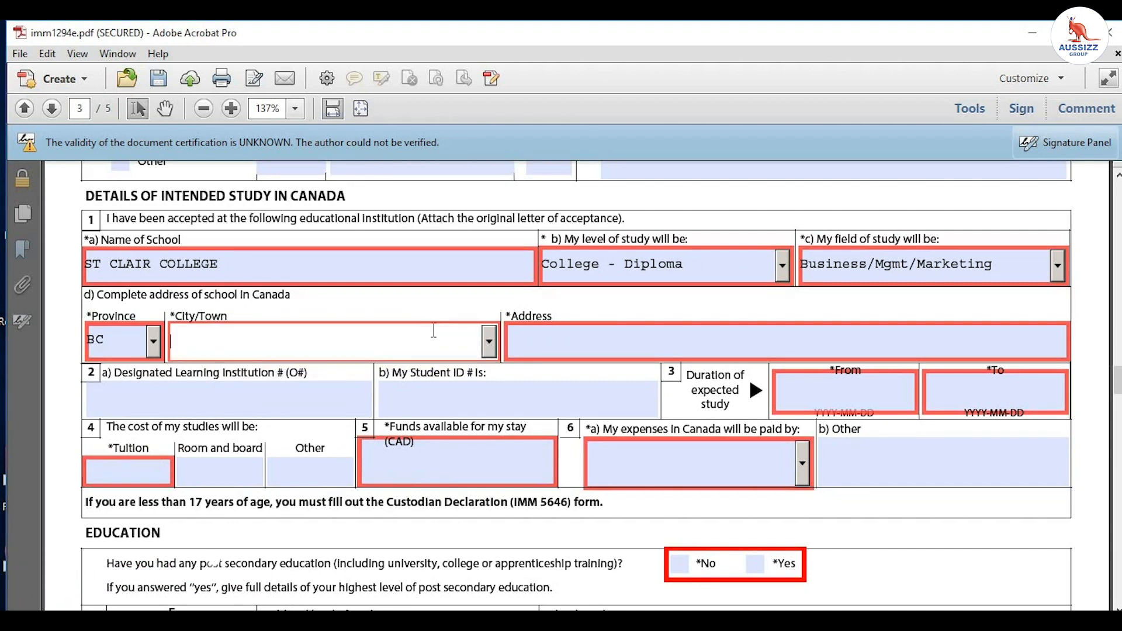
# Step: Choose Fanny Bay as the school's City/Town
pyautogui.click(489, 341)
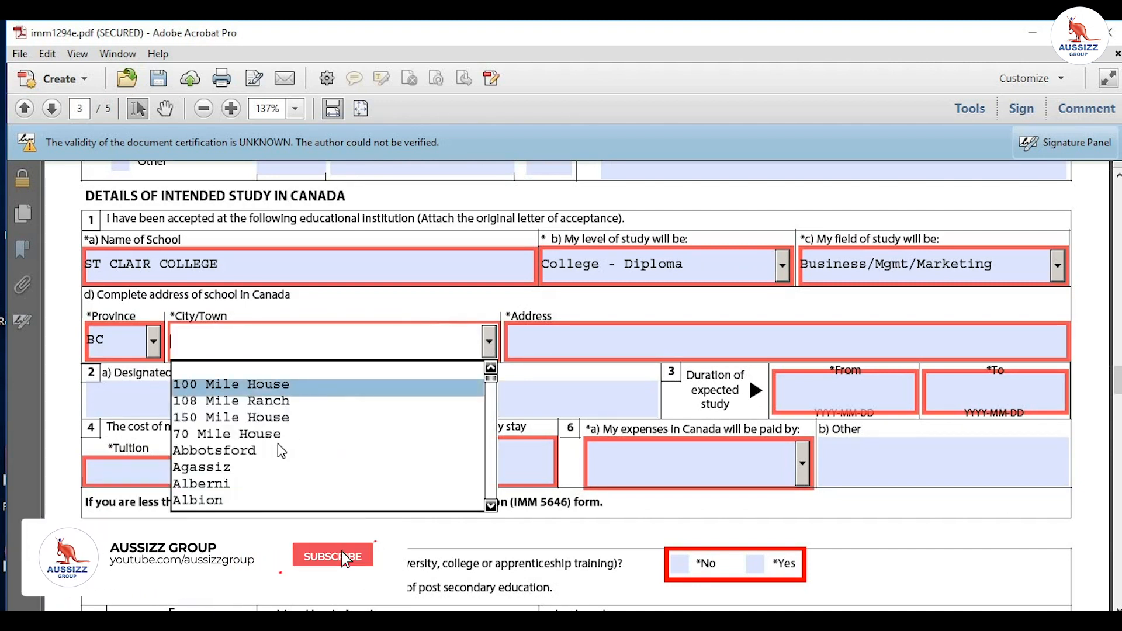
pyautogui.scroll(-5, 251, 468)
pyautogui.scroll(4, 288, 364)
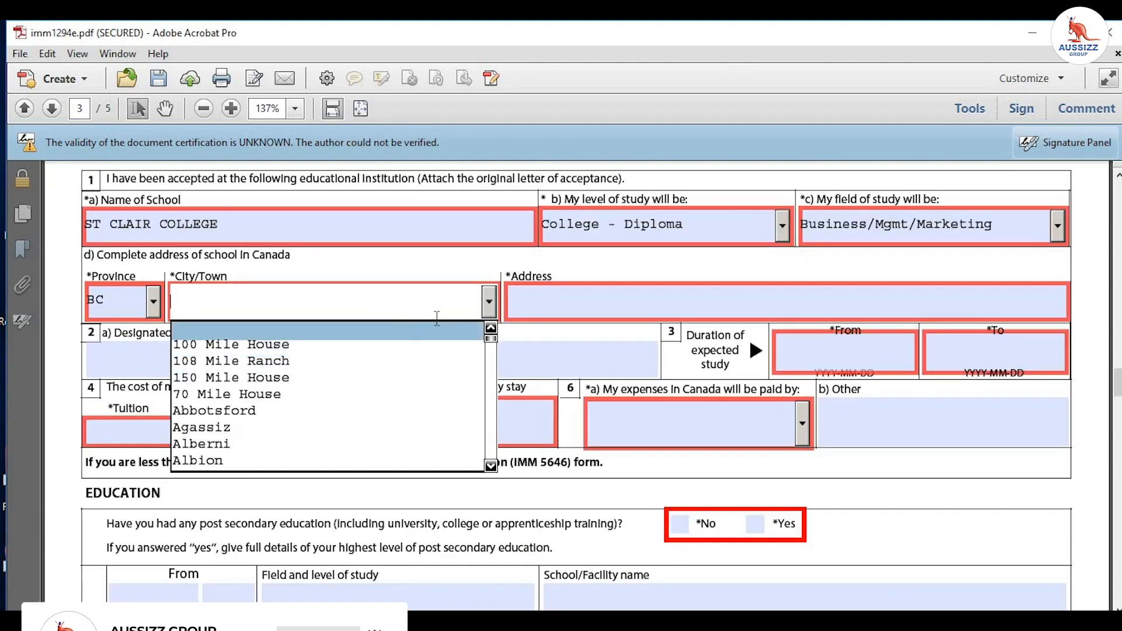
pyautogui.moveTo(491, 339); pyautogui.dragTo(491, 374)
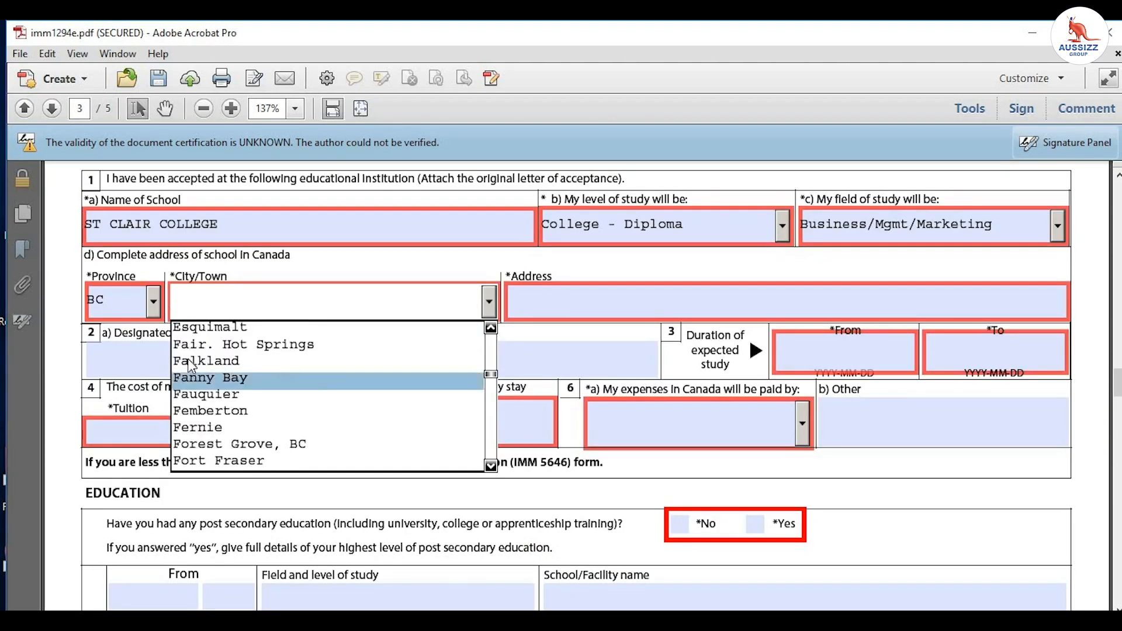
pyautogui.click(211, 378)
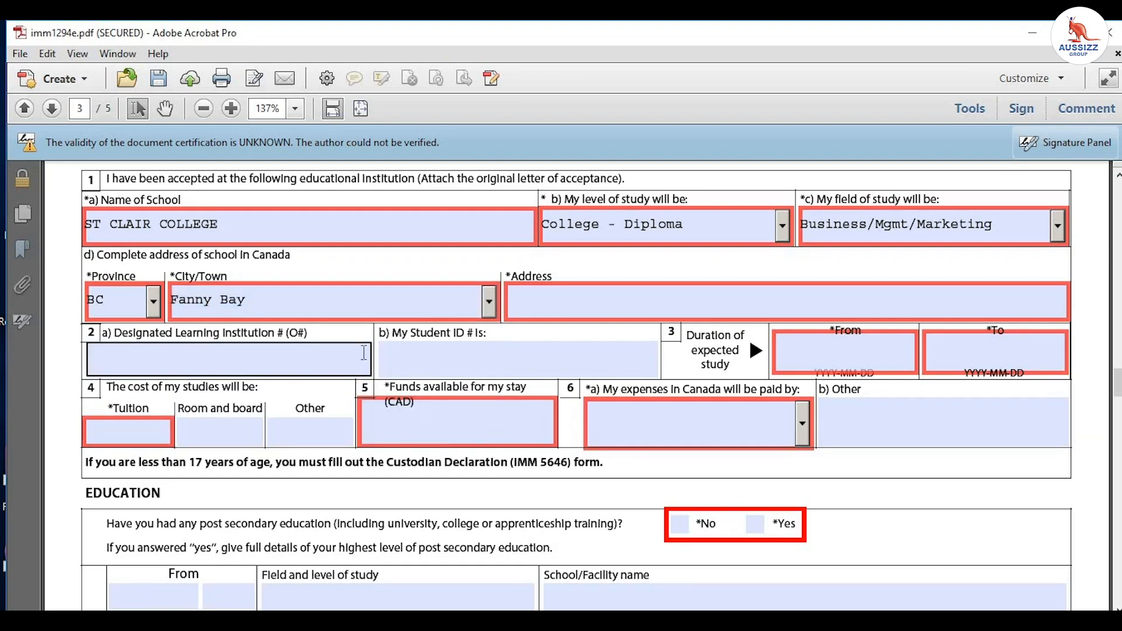
pyautogui.click(624, 301)
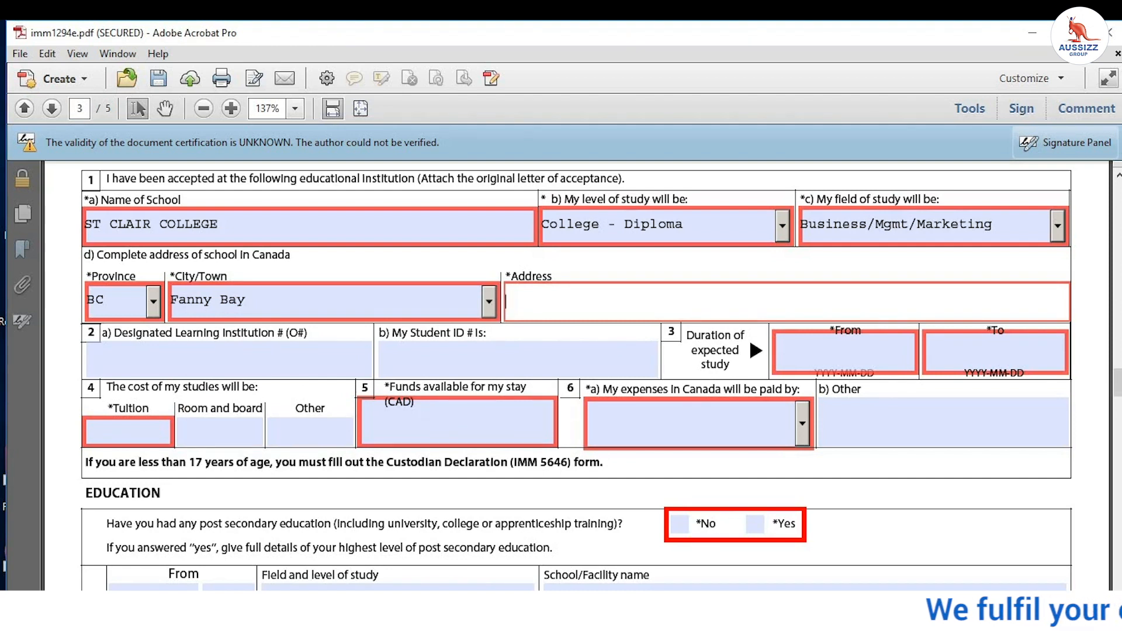
# Step: Bring up the acceptance letter and scroll to the school's address
pyautogui.moveTo(543, 614)
pyautogui.click(643, 540)
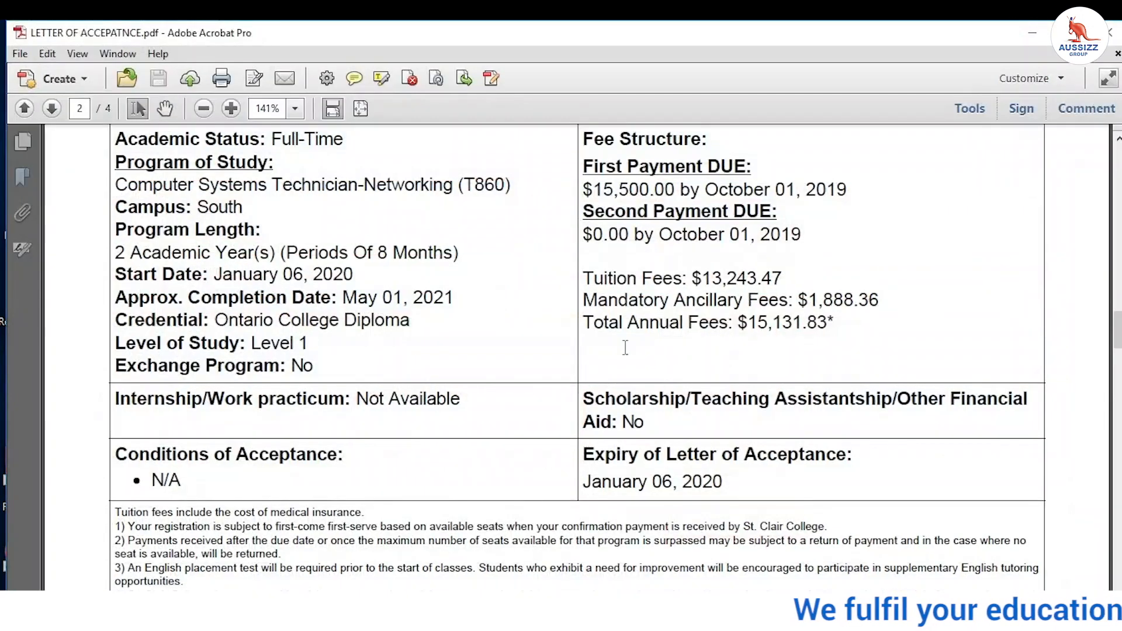
pyautogui.scroll(1, 373, 296)
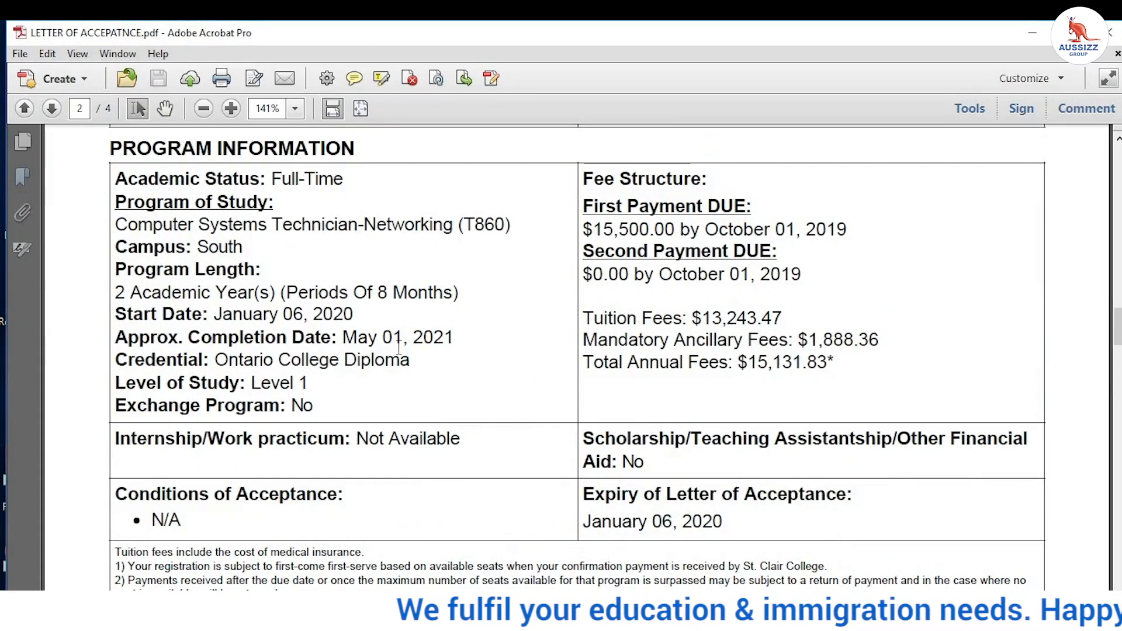
pyautogui.scroll(-2, 400, 346)
pyautogui.scroll(-4, 399, 347)
pyautogui.scroll(8, 400, 346)
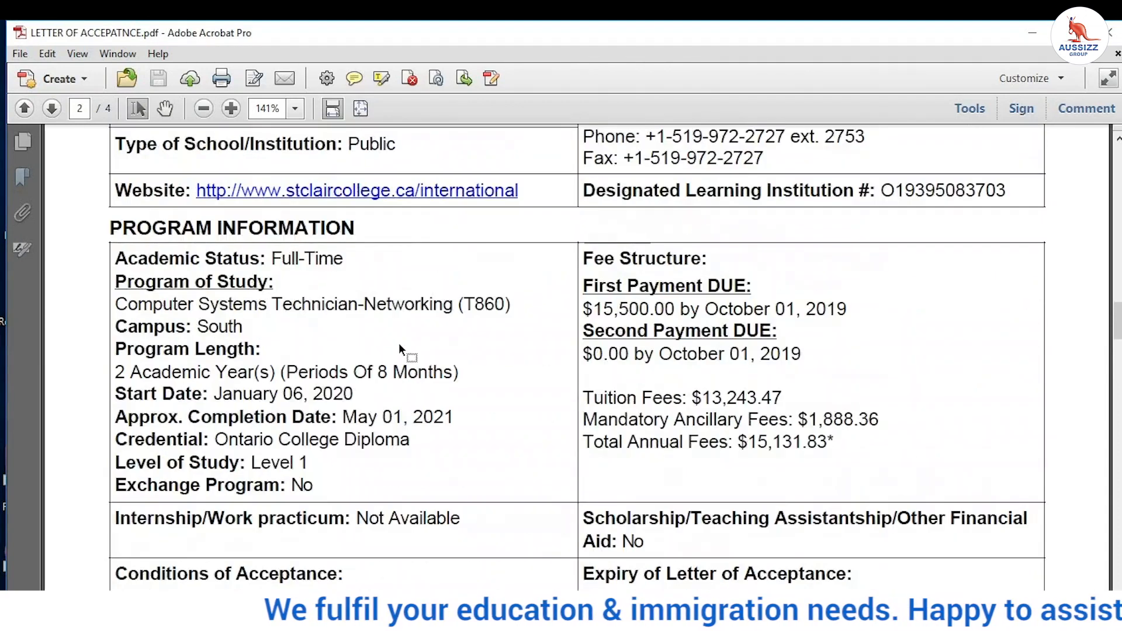
pyautogui.scroll(5, 423, 352)
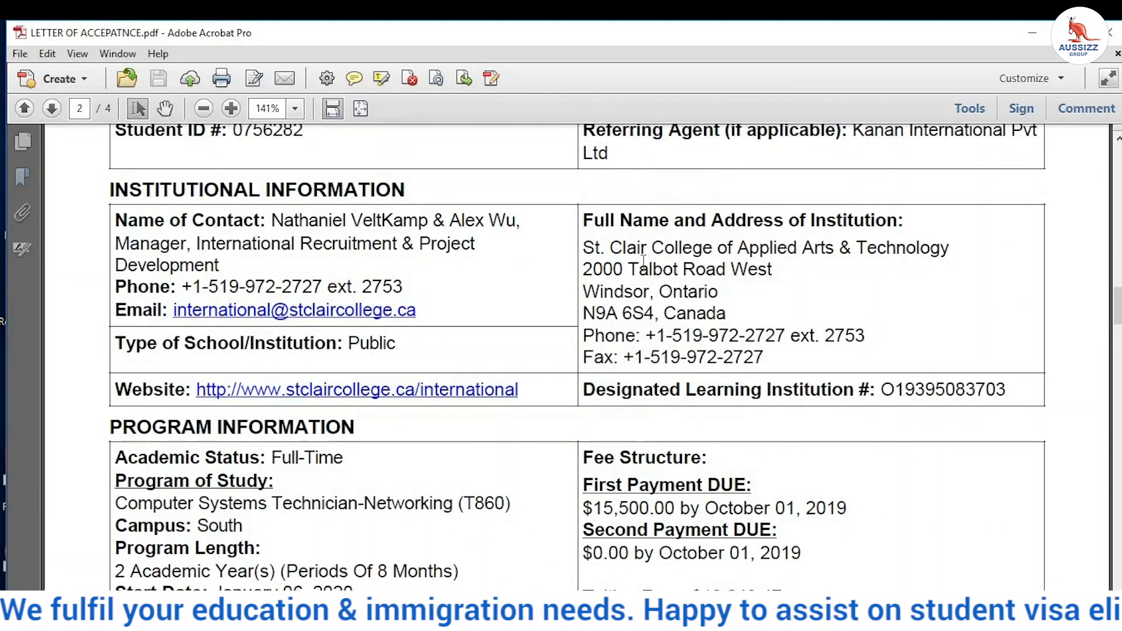
# Step: Copy the street address 2000 Talbot Road West and return to the IMM form
pyautogui.moveTo(766, 269); pyautogui.dragTo(584, 270)
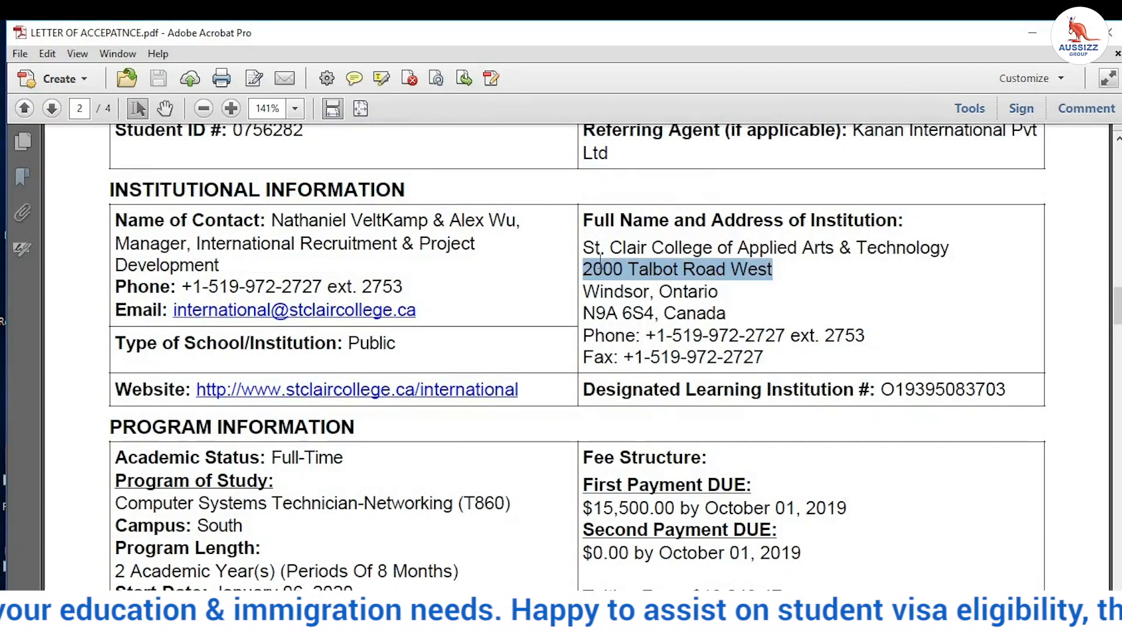
pyautogui.rightClick(618, 268)
pyautogui.click(631, 270)
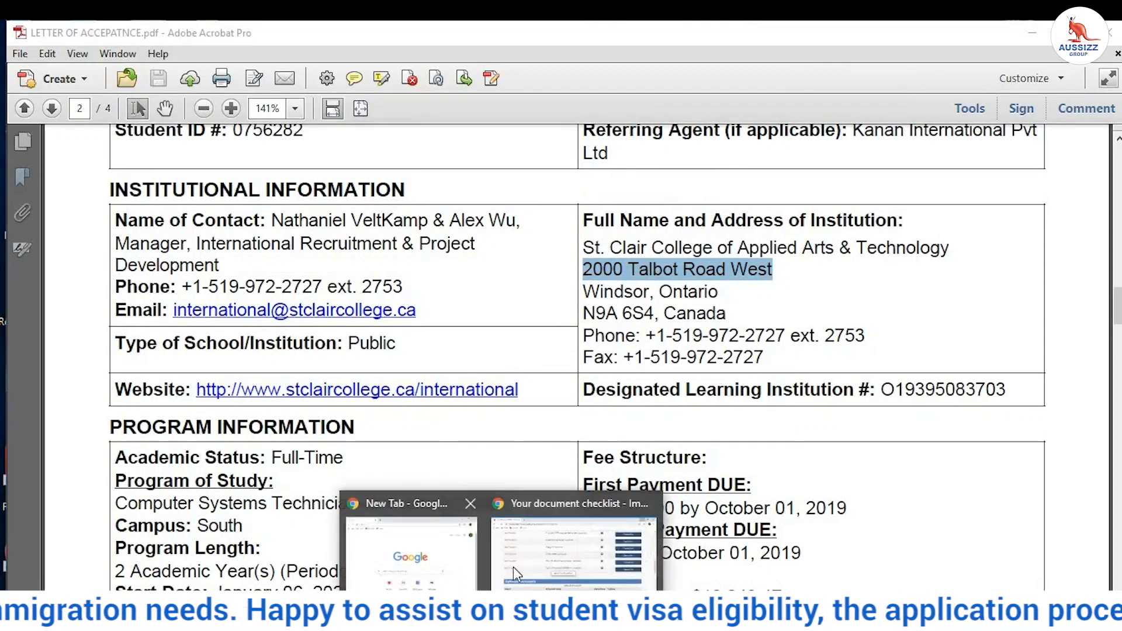
pyautogui.moveTo(349, 541)
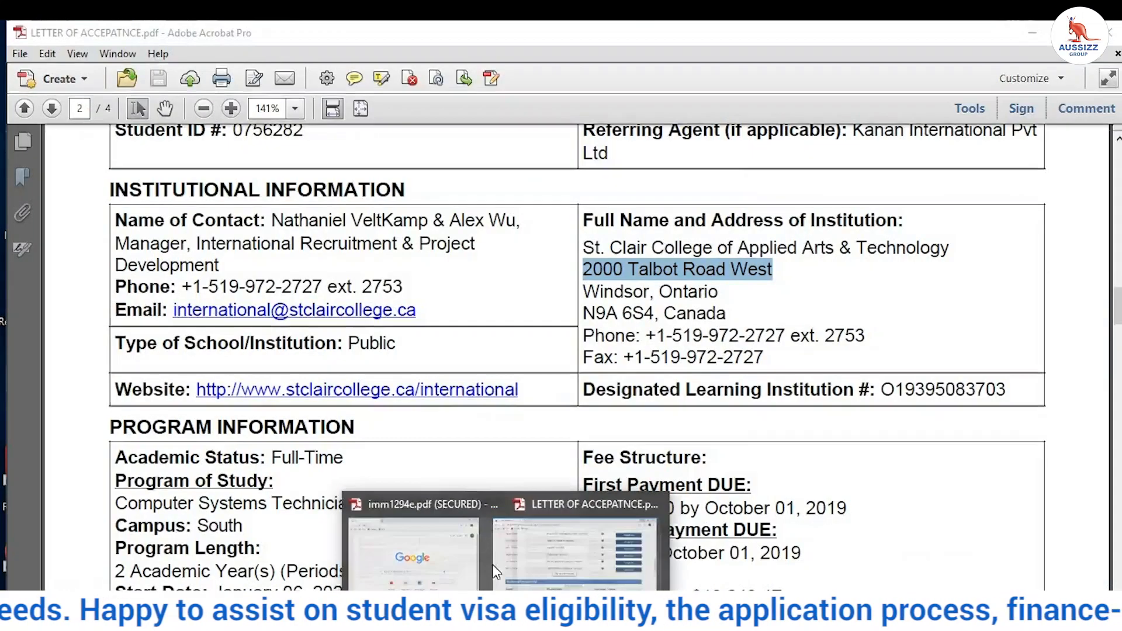
pyautogui.click(454, 563)
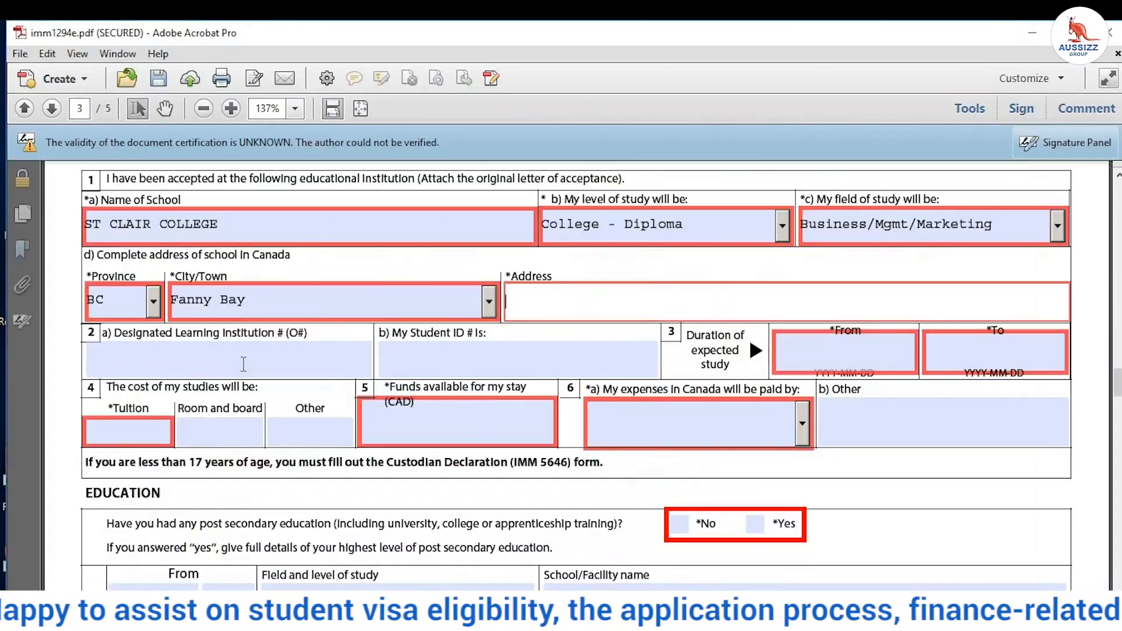
# Step: Paste 2000 Talbot Road West into the Address field and change the province to ON
pyautogui.rightClick(536, 311)
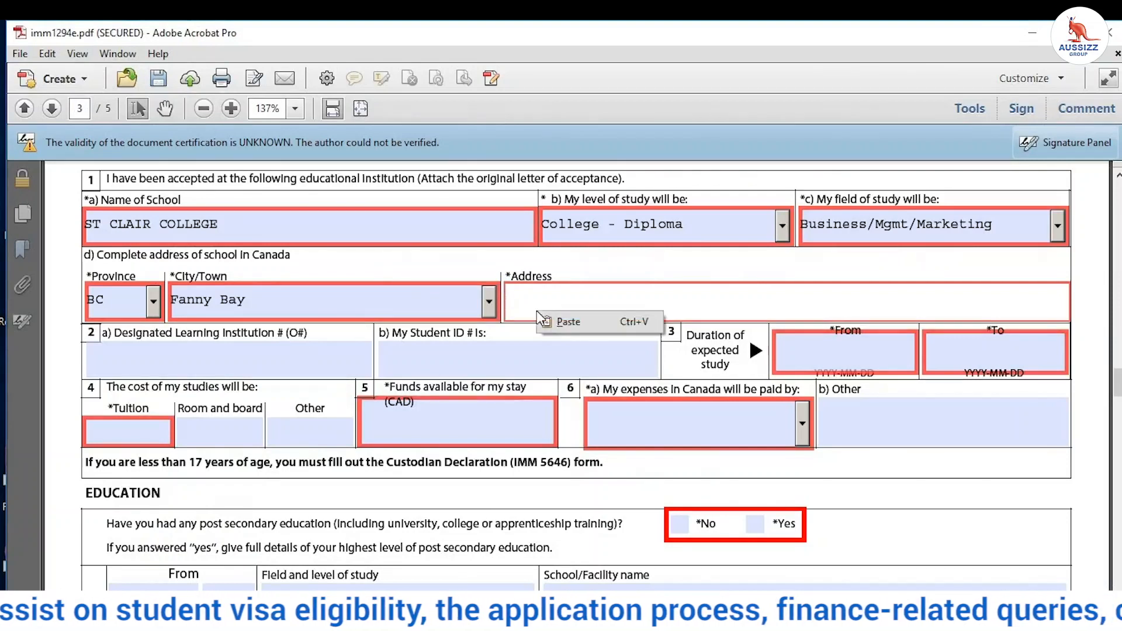
pyautogui.click(578, 322)
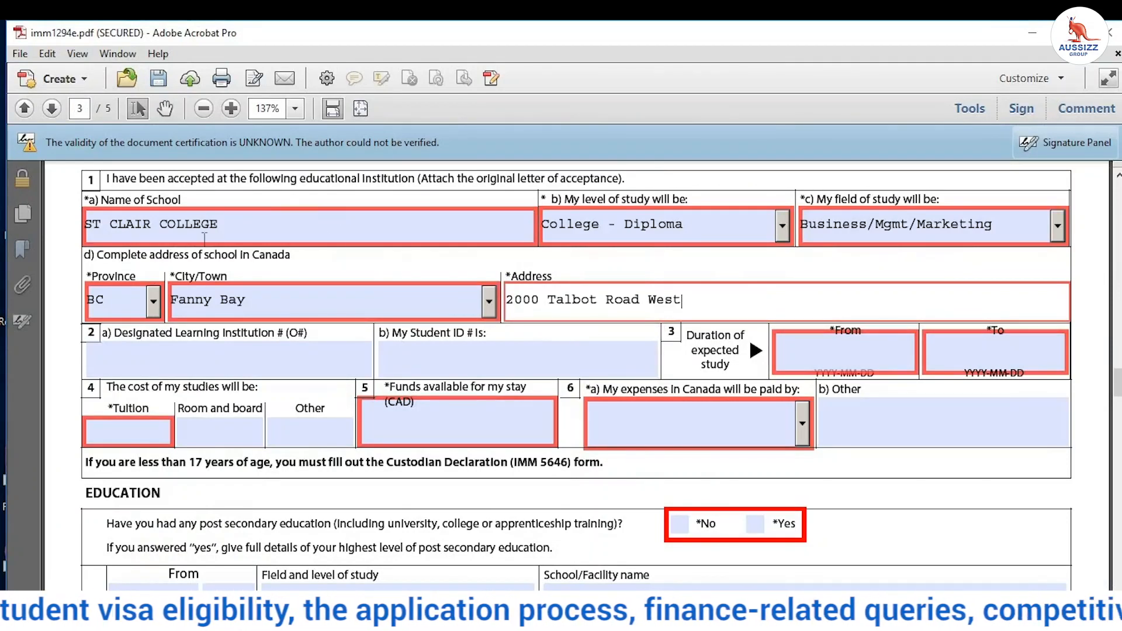
pyautogui.click(153, 301)
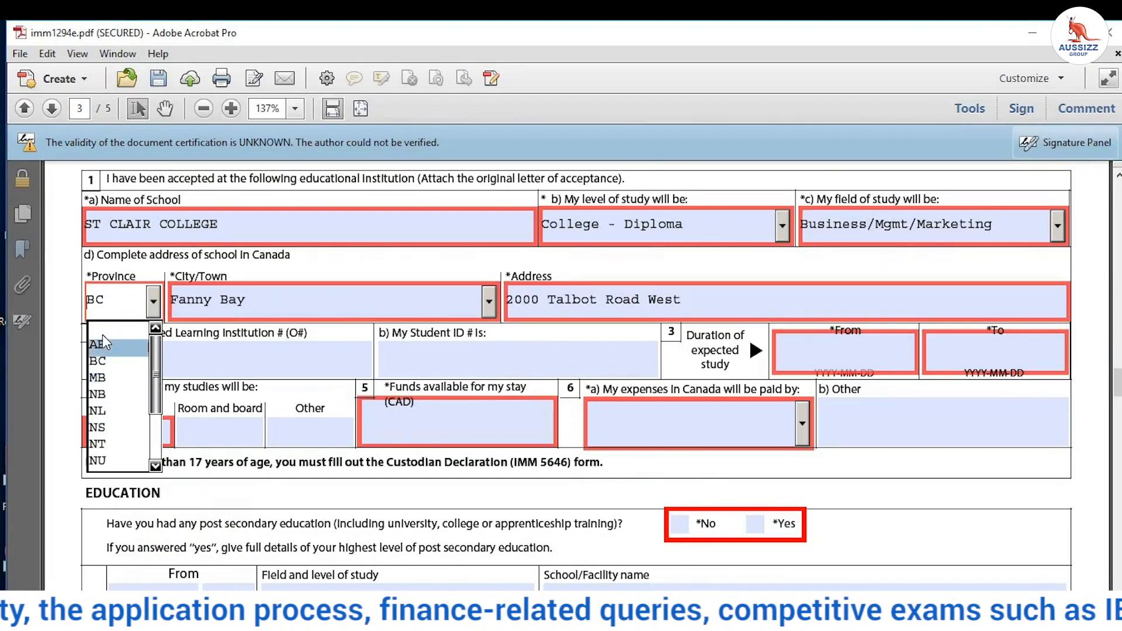
pyautogui.scroll(-2, 126, 409)
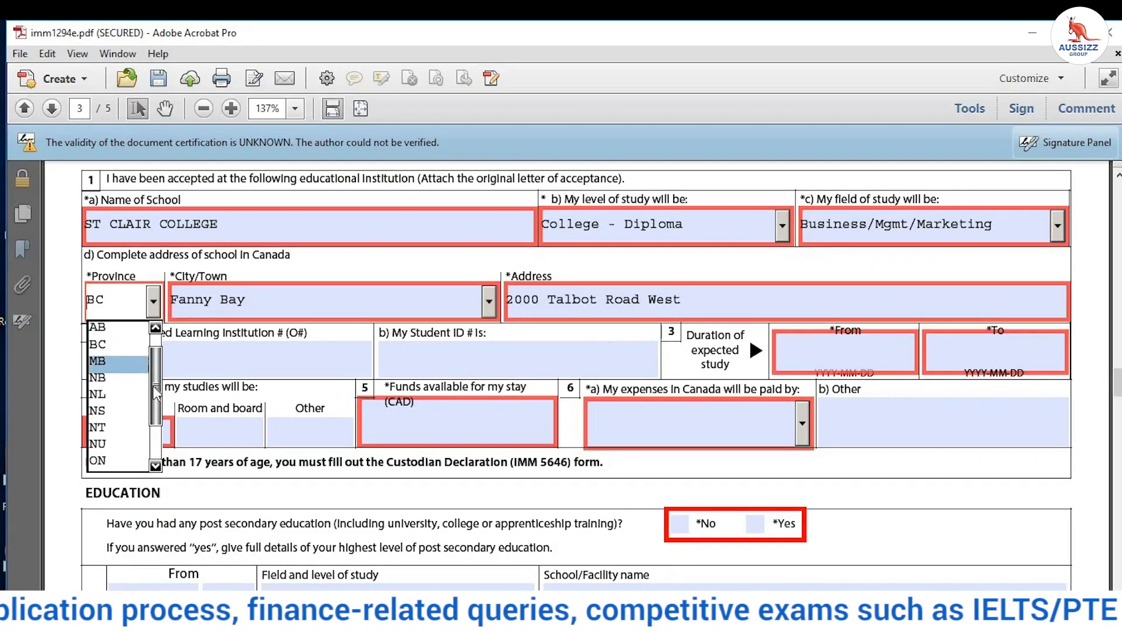
pyautogui.click(126, 428)
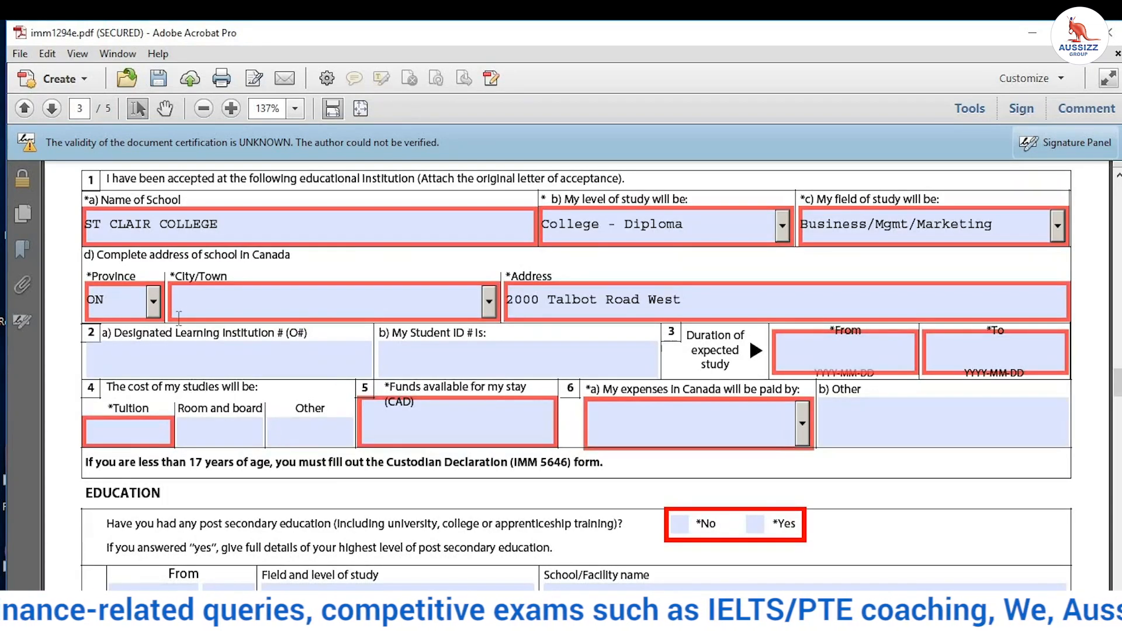
# Step: Pick Windsor, ON from the school's City/Town list
pyautogui.click(440, 299)
pyautogui.click(489, 305)
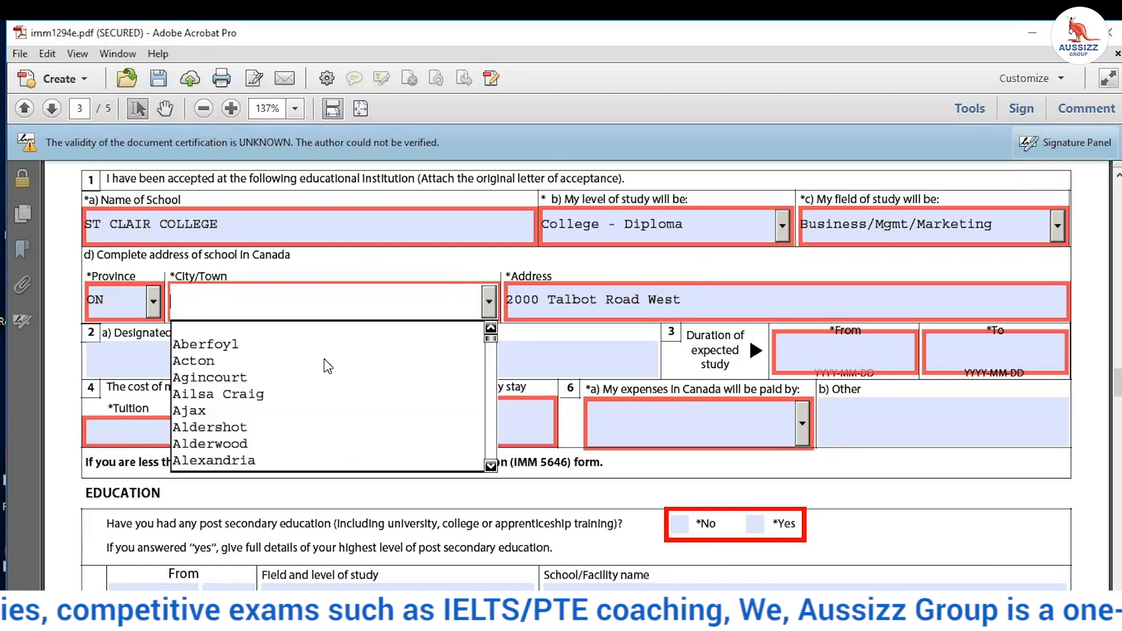
pyautogui.scroll(-2, 302, 393)
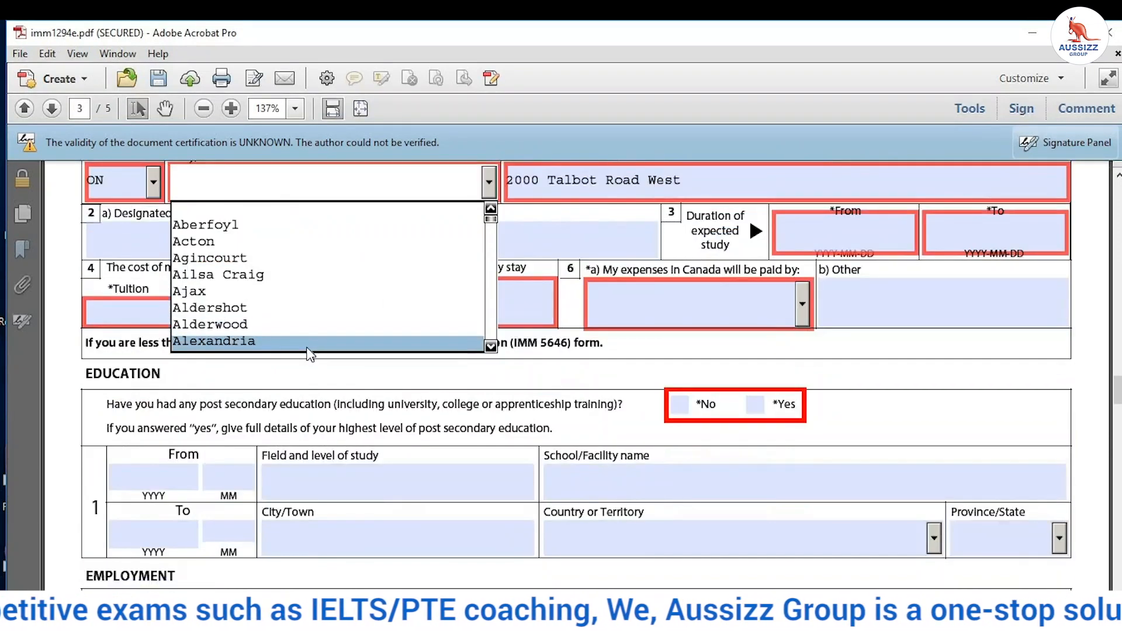
pyautogui.press('w')
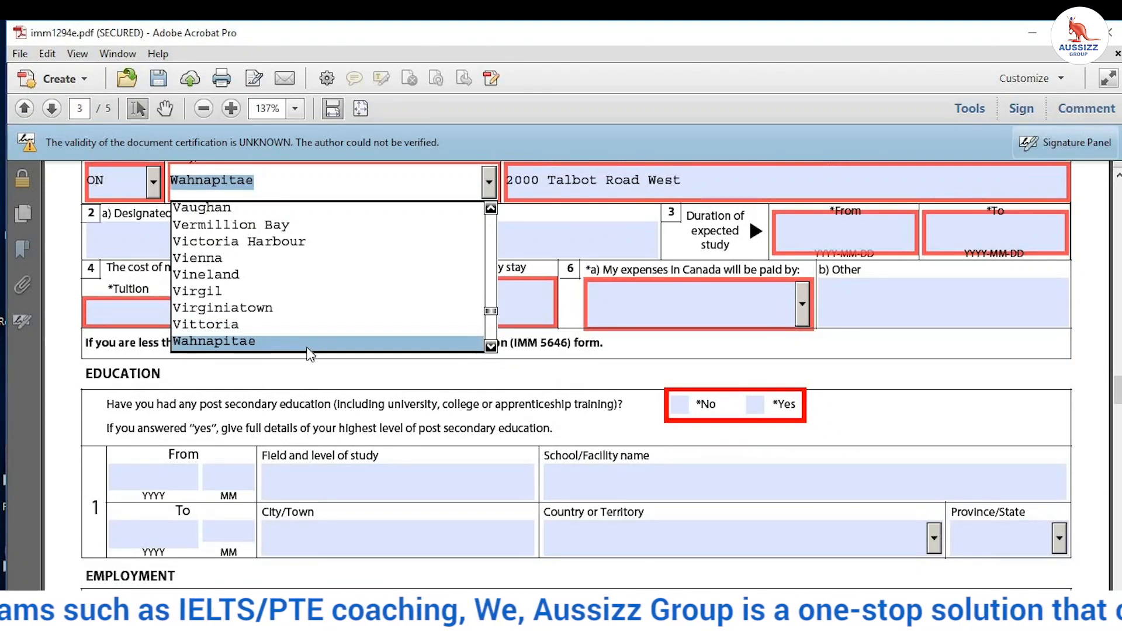
pyautogui.press('Down')
pyautogui.press('Down')
pyautogui.press('Down')
pyautogui.press('Down')
pyautogui.press('Down')
pyautogui.press('Down')
pyautogui.press('Down')
pyautogui.press('Down')
pyautogui.press('Down')
pyautogui.press('Down')
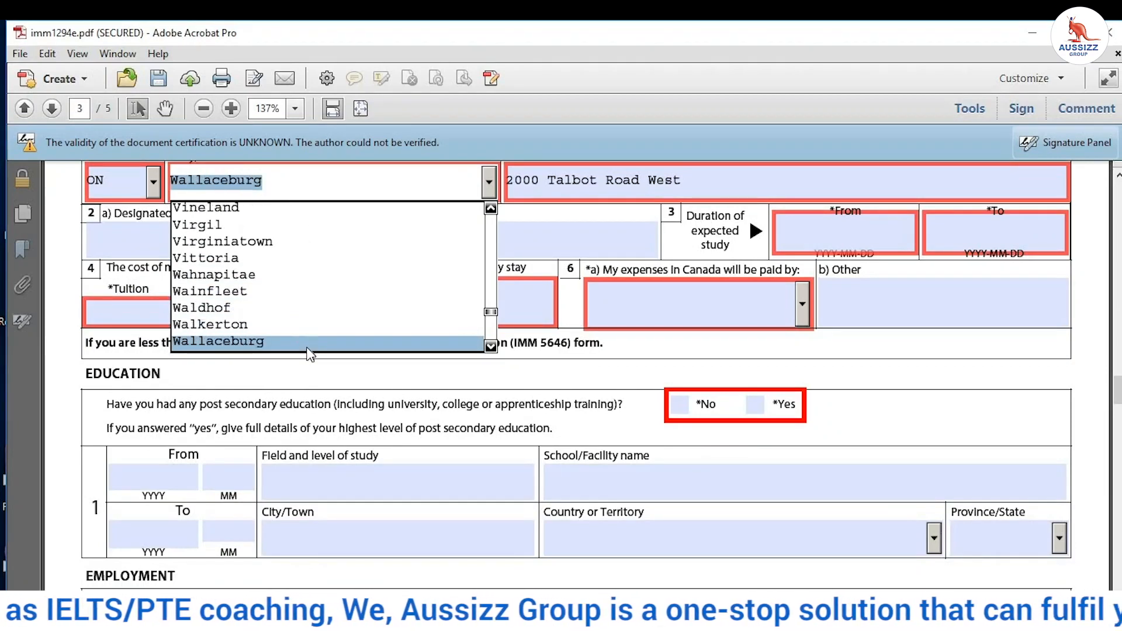
pyautogui.press('Down')
pyautogui.press('Down')
pyautogui.press('Down')
pyautogui.press('Down')
pyautogui.press('Down')
pyautogui.press('Down')
pyautogui.press('Down')
pyautogui.press('Down')
pyautogui.press('Down')
pyautogui.press('Down')
pyautogui.press('Down')
pyautogui.press('Down')
pyautogui.press('Down')
pyautogui.press('Down')
pyautogui.press('Down')
pyautogui.press('Down')
pyautogui.press('Down')
pyautogui.press('Down')
pyautogui.press('Down')
pyautogui.press('Down')
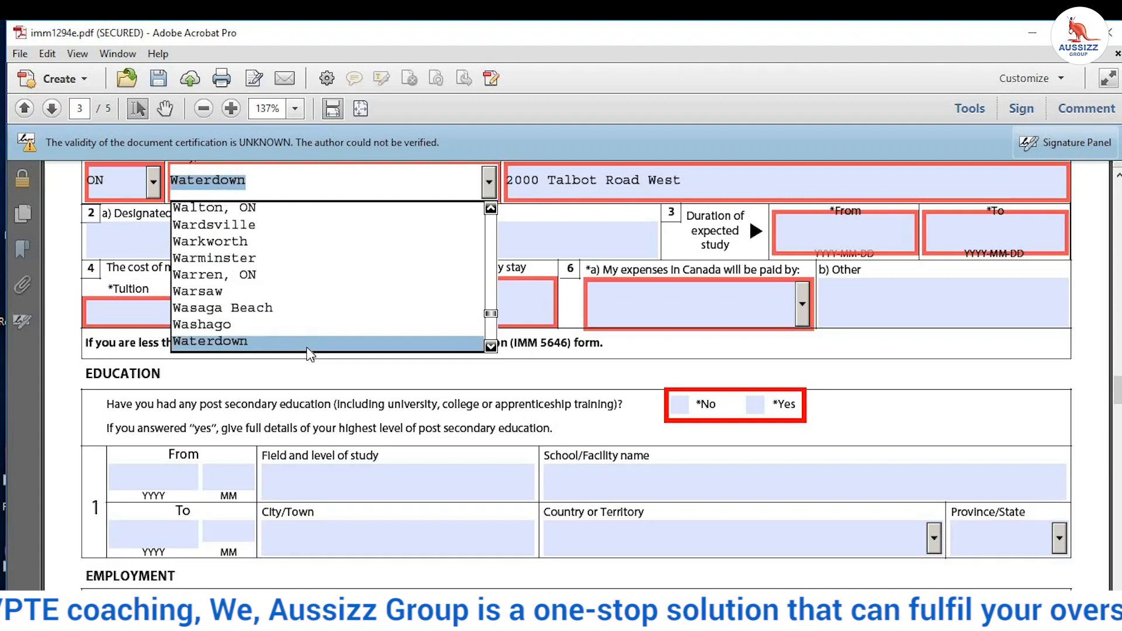
pyautogui.press('Down')
pyautogui.press('Down')
pyautogui.press('Down')
pyautogui.press('Down')
pyautogui.press('Down')
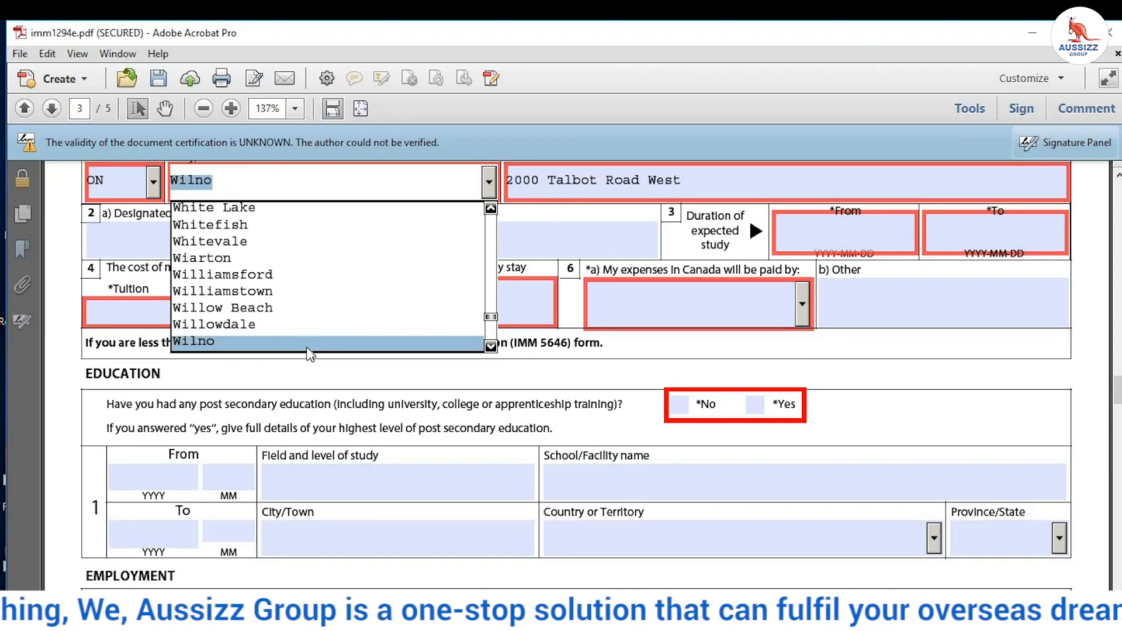
pyautogui.press('Up')
pyautogui.press('Up')
pyautogui.press('Up')
pyautogui.press('Up')
pyautogui.press('Up')
pyautogui.press('Up')
pyautogui.press('Up')
pyautogui.press('Up')
pyautogui.press('Up')
pyautogui.press('Up')
pyautogui.press('Up')
pyautogui.press('Up')
pyautogui.press('Up')
pyautogui.press('Up')
pyautogui.press('Up')
pyautogui.press('Up')
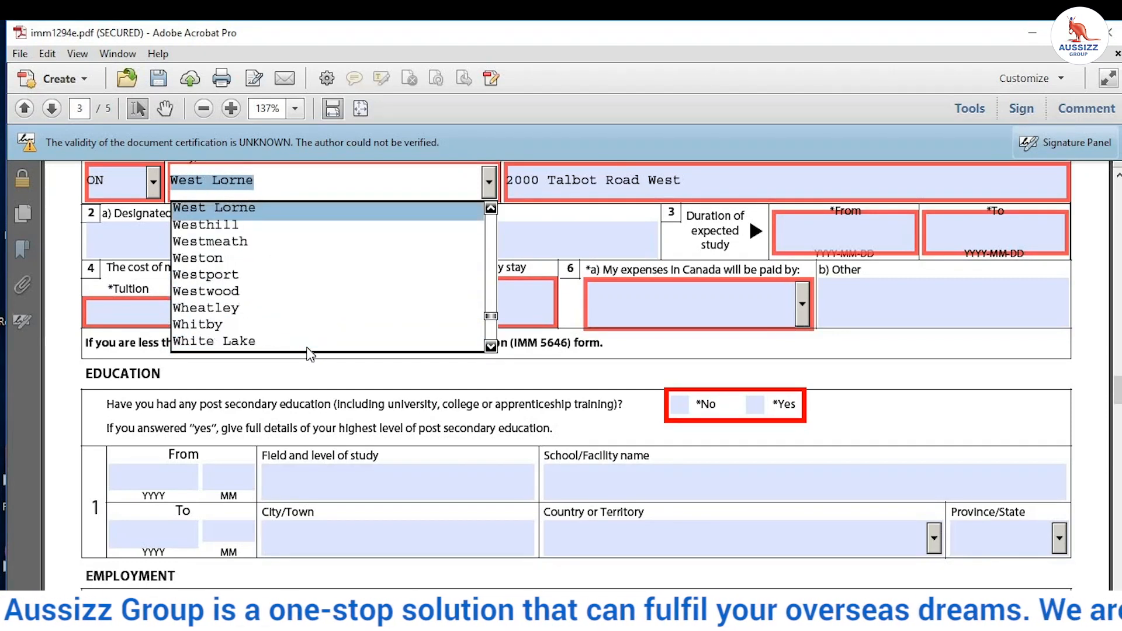
pyautogui.press('Down')
pyautogui.press('Down')
pyautogui.press('Down')
pyautogui.press('Down')
pyautogui.press('Down')
pyautogui.press('Down')
pyautogui.press('Down')
pyautogui.press('Down')
pyautogui.press('Down')
pyautogui.press('Down')
pyautogui.press('Down')
pyautogui.press('Down')
pyautogui.press('Down')
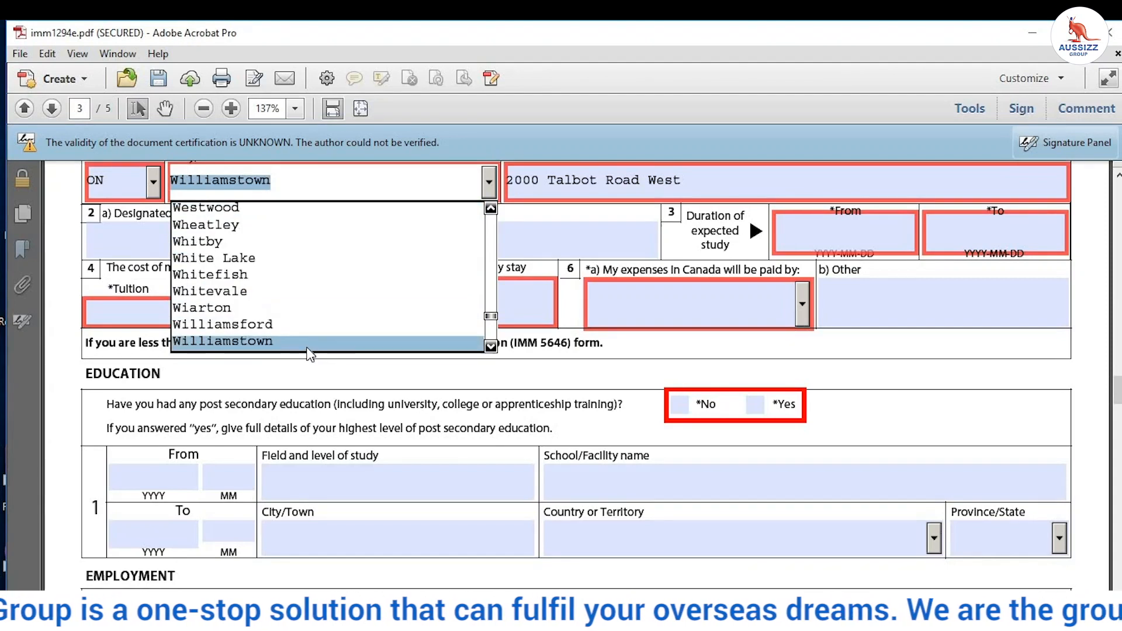
pyautogui.press('Down')
pyautogui.press('Down')
pyautogui.press('Down')
pyautogui.press('Down')
pyautogui.press('Down')
pyautogui.press('Down')
pyautogui.press('Down')
pyautogui.press('Down')
pyautogui.press('Down')
pyautogui.press('Down')
pyautogui.press('Down')
pyautogui.press('Down')
pyautogui.press('Up')
pyautogui.press('Up')
pyautogui.press('Up')
pyautogui.press('Up')
pyautogui.press('Up')
pyautogui.press('Up')
pyautogui.press('Up')
pyautogui.press('Up')
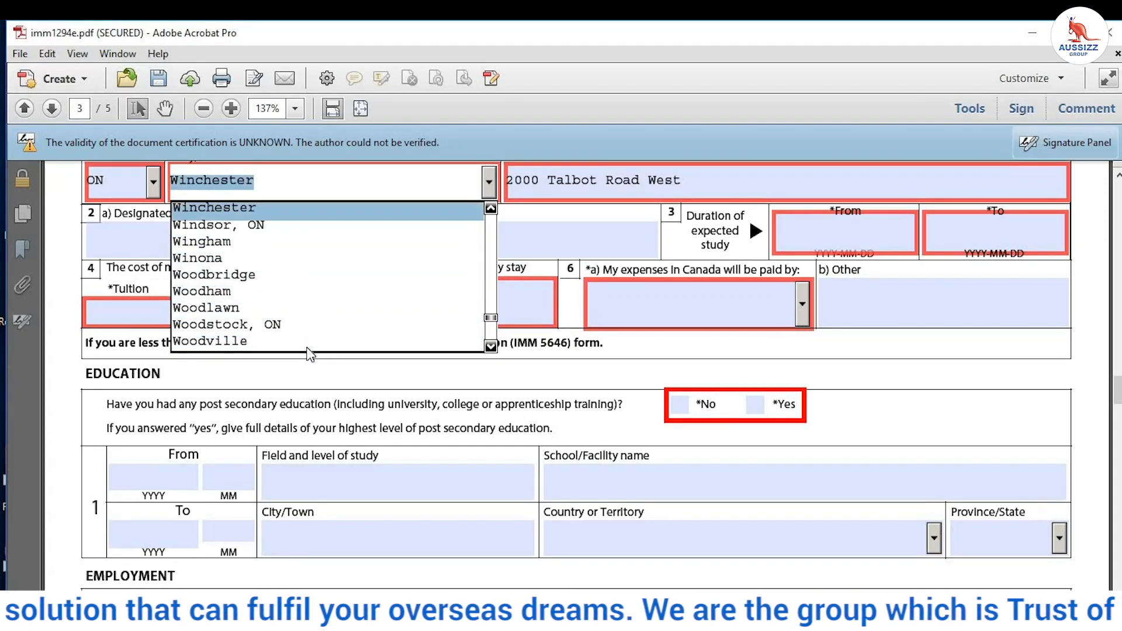
pyautogui.press('Down')
pyautogui.press('Return')
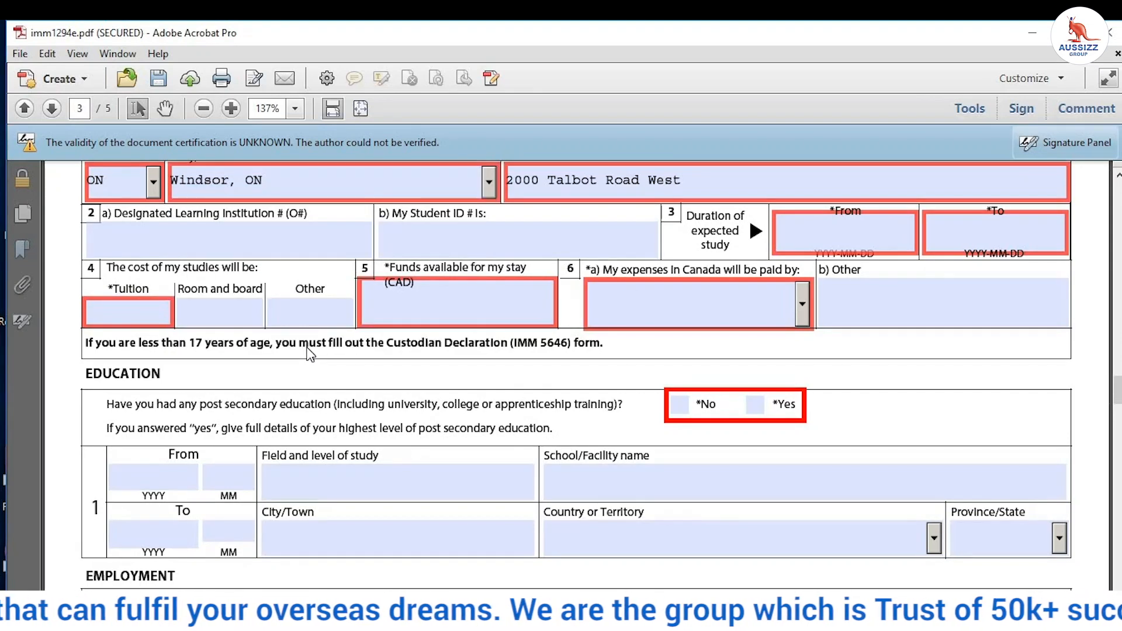
pyautogui.scroll(1, 564, 233)
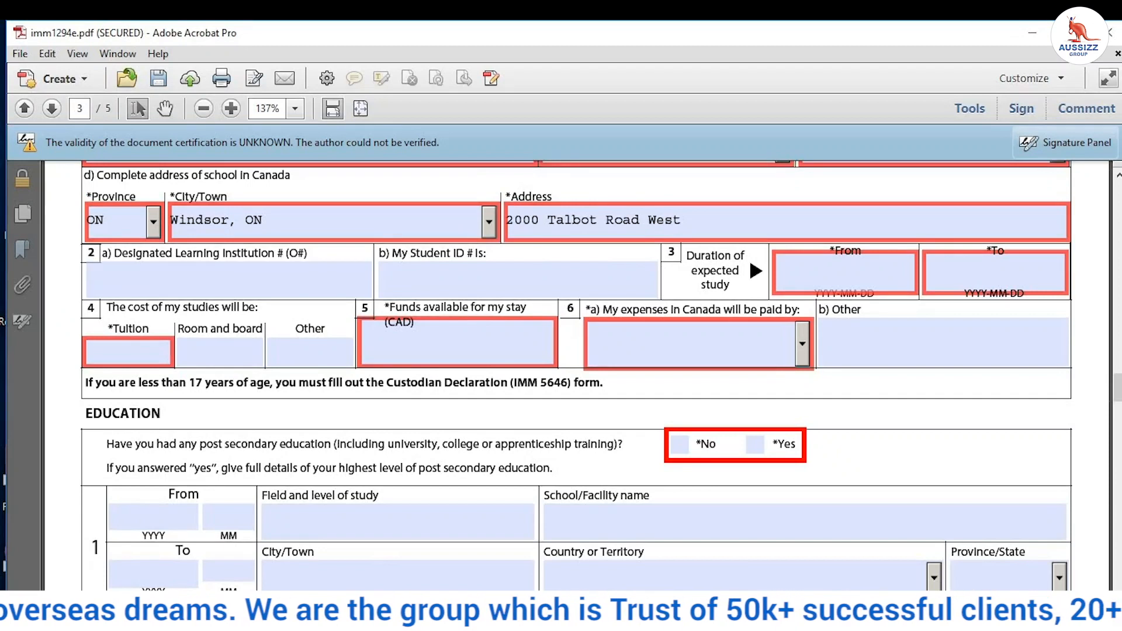
pyautogui.moveTo(541, 625)
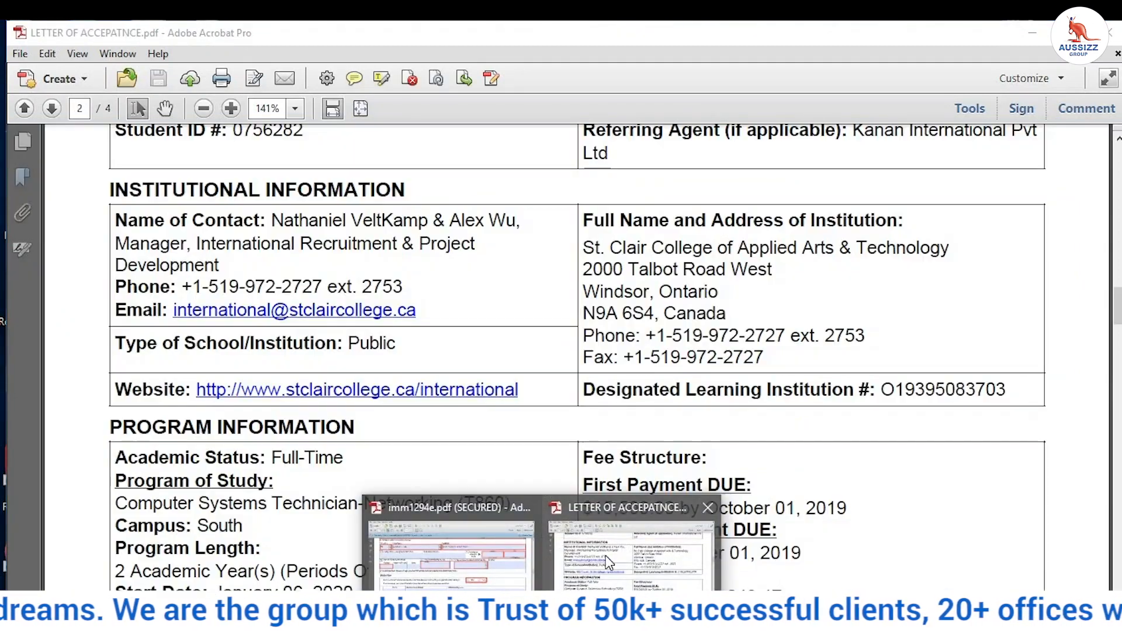
pyautogui.click(606, 556)
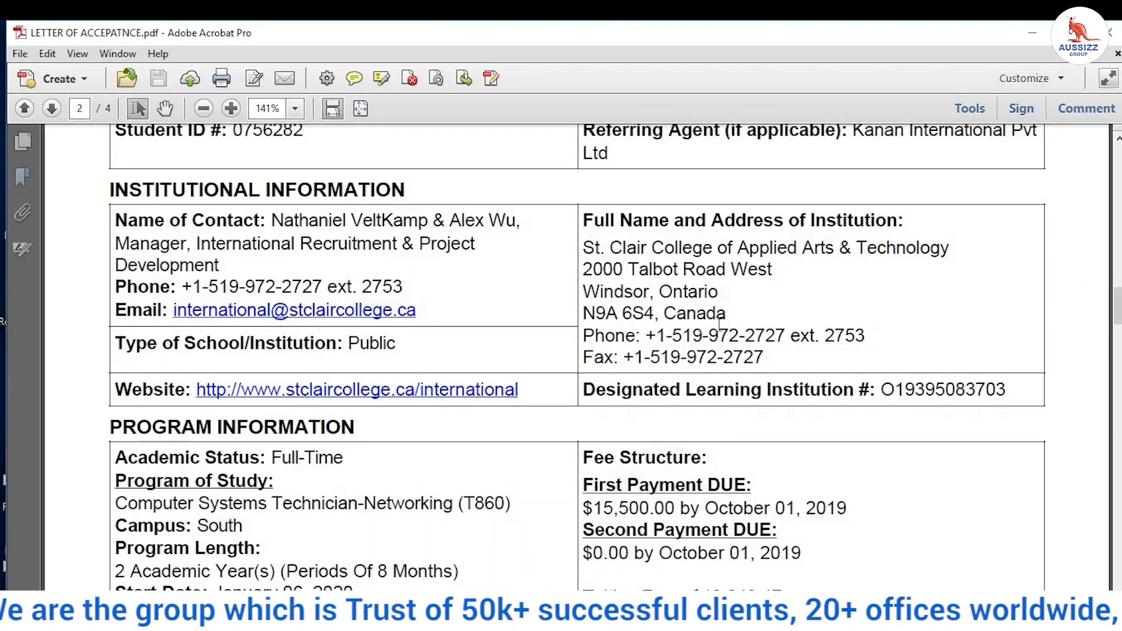
pyautogui.scroll(5, 720, 324)
pyautogui.scroll(-5, 720, 328)
pyautogui.scroll(-1, 720, 329)
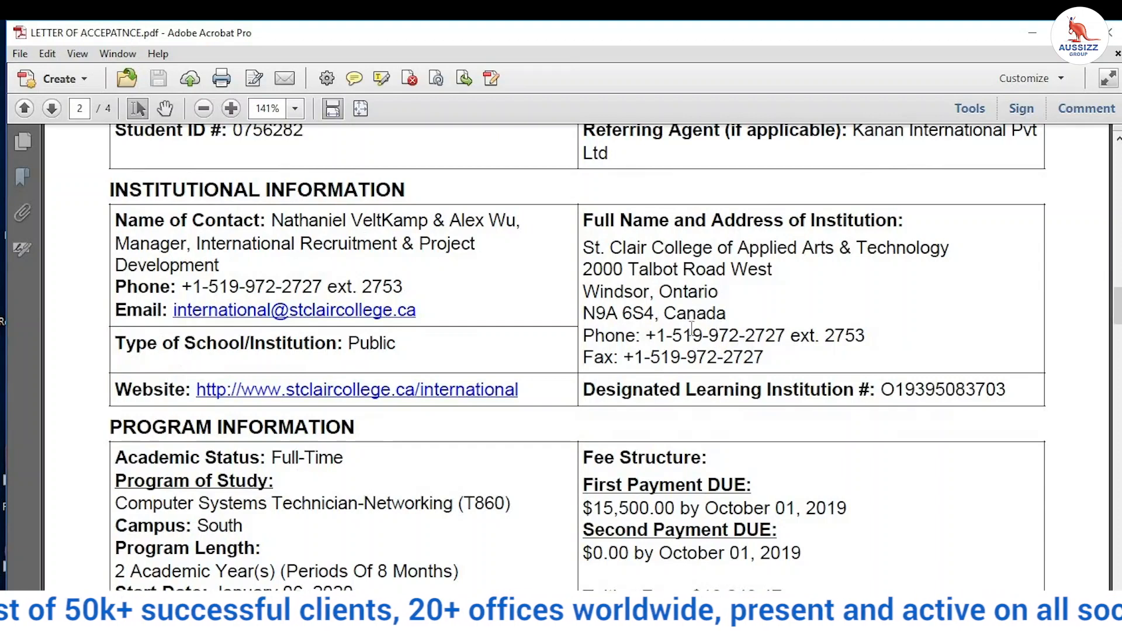
pyautogui.scroll(-1, 489, 351)
pyautogui.scroll(-2, 486, 354)
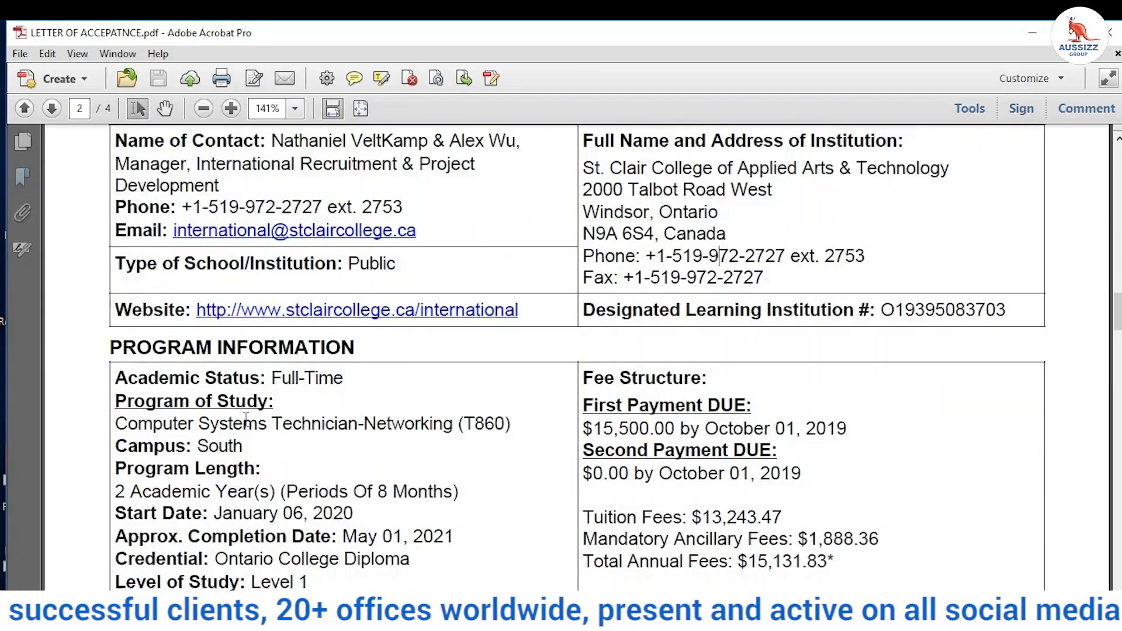
pyautogui.scroll(-1, 130, 372)
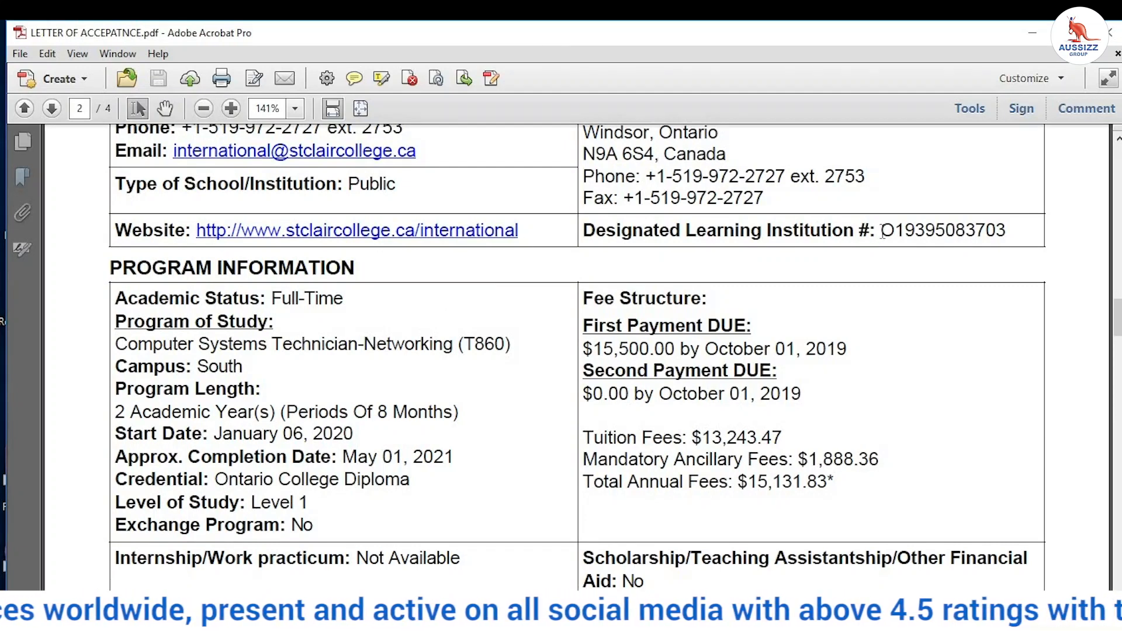
pyautogui.moveTo(882, 230); pyautogui.dragTo(983, 234)
pyautogui.rightClick(982, 234)
pyautogui.click(994, 238)
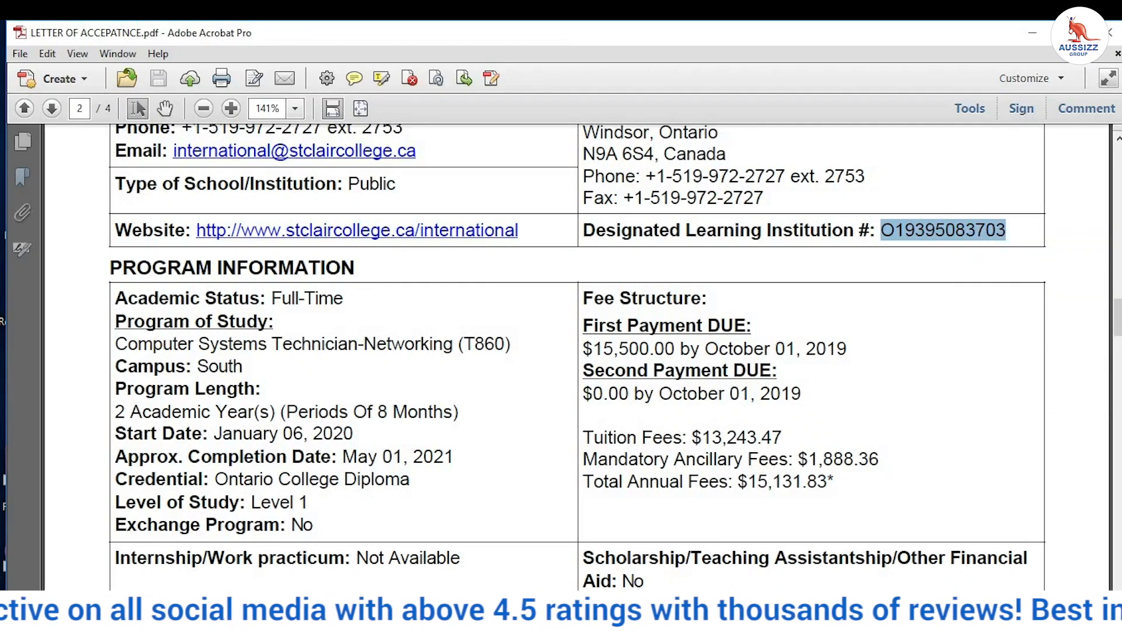
pyautogui.moveTo(542, 620)
pyautogui.click(434, 556)
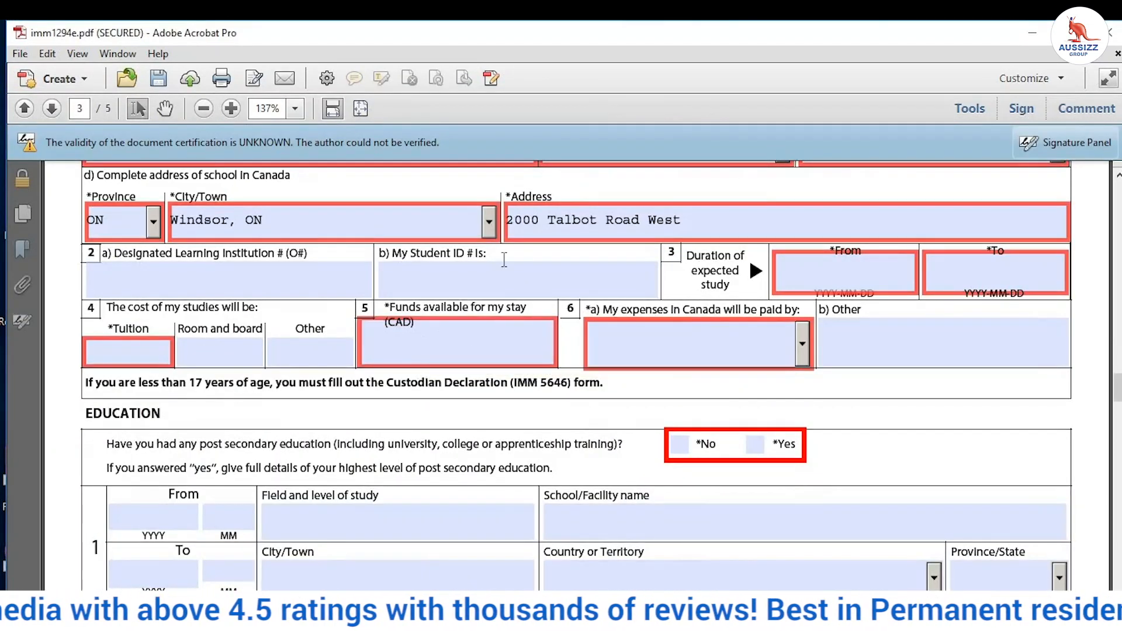
pyautogui.click(419, 272)
pyautogui.click(285, 279)
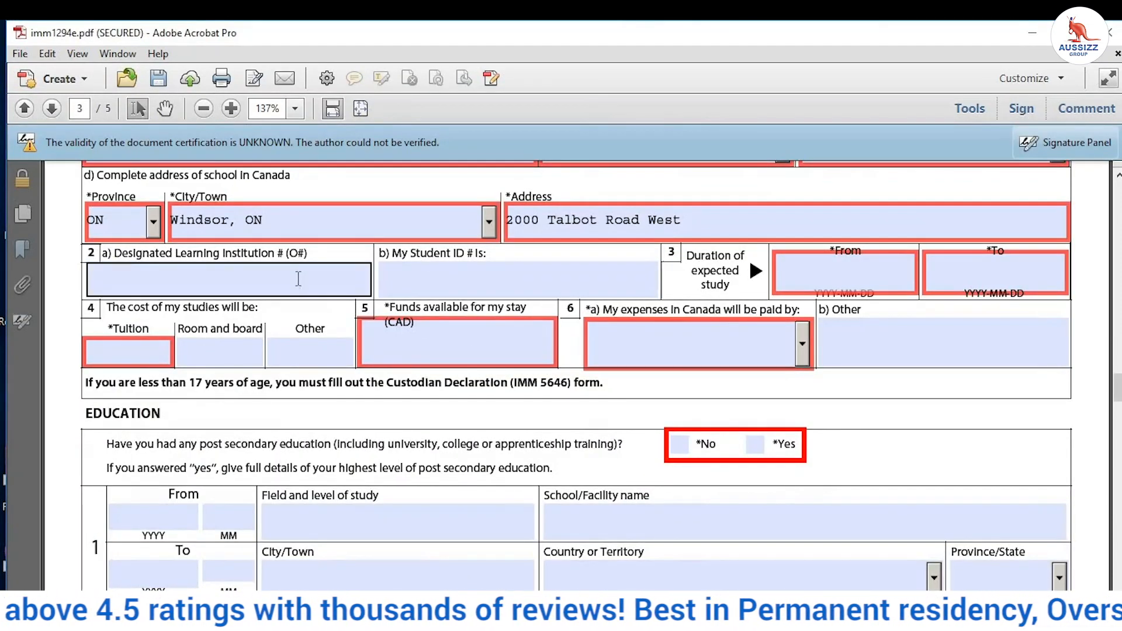
pyautogui.rightClick(283, 283)
pyautogui.click(308, 292)
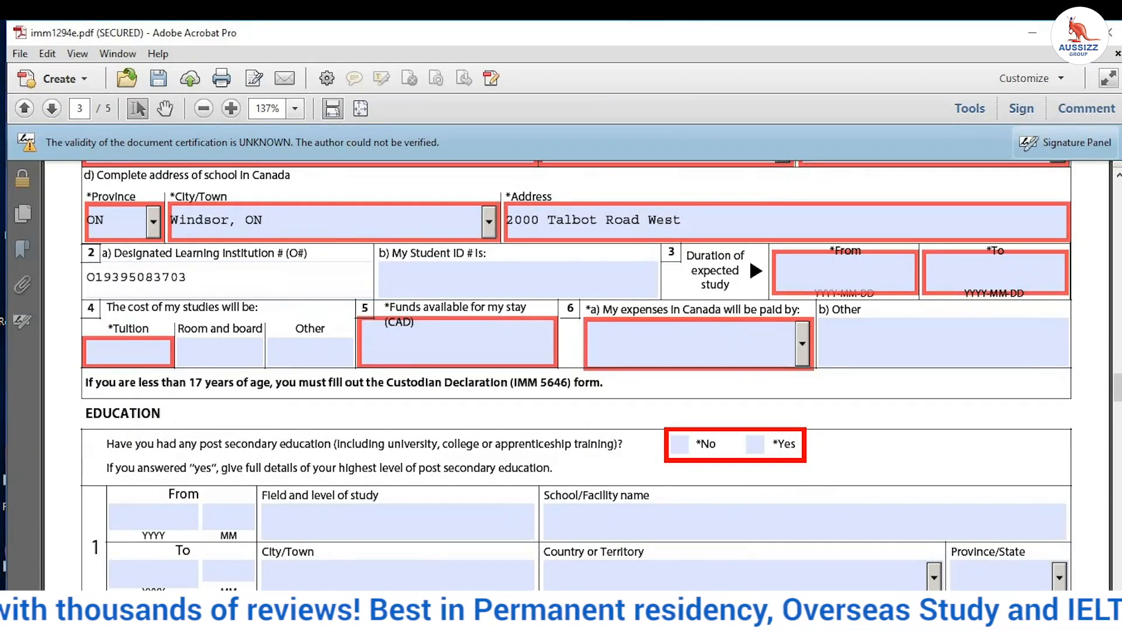
# Step: Copy the student ID from the letter and paste it into the Student ID field
pyautogui.click(615, 572)
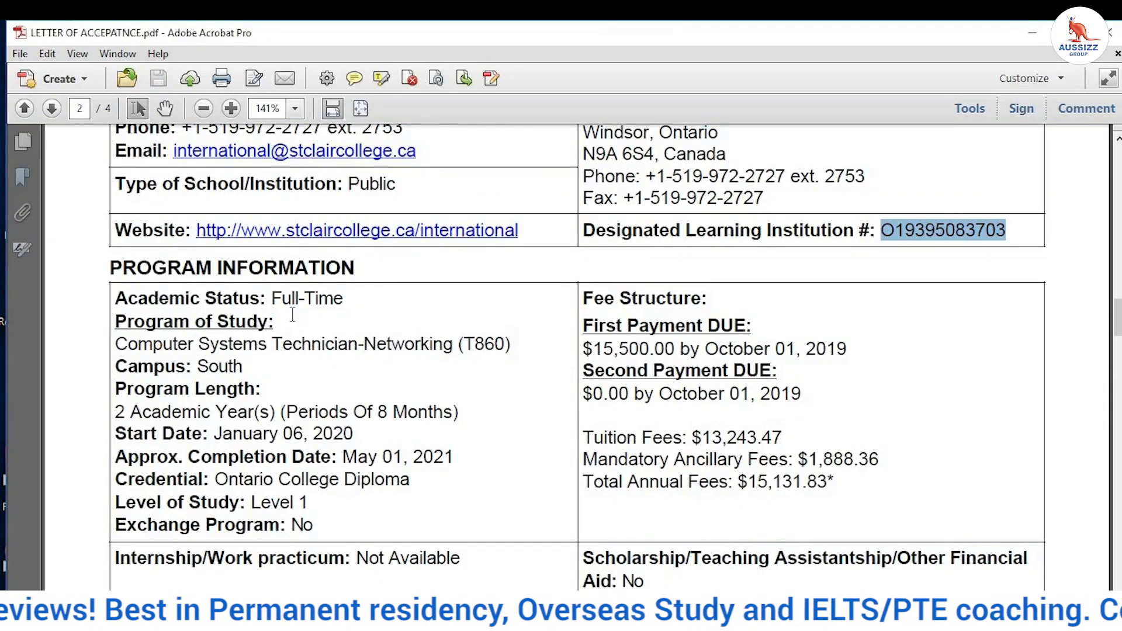
pyautogui.scroll(5, 286, 310)
pyautogui.moveTo(304, 212); pyautogui.dragTo(234, 213)
pyautogui.rightClick(248, 218)
pyautogui.click(260, 224)
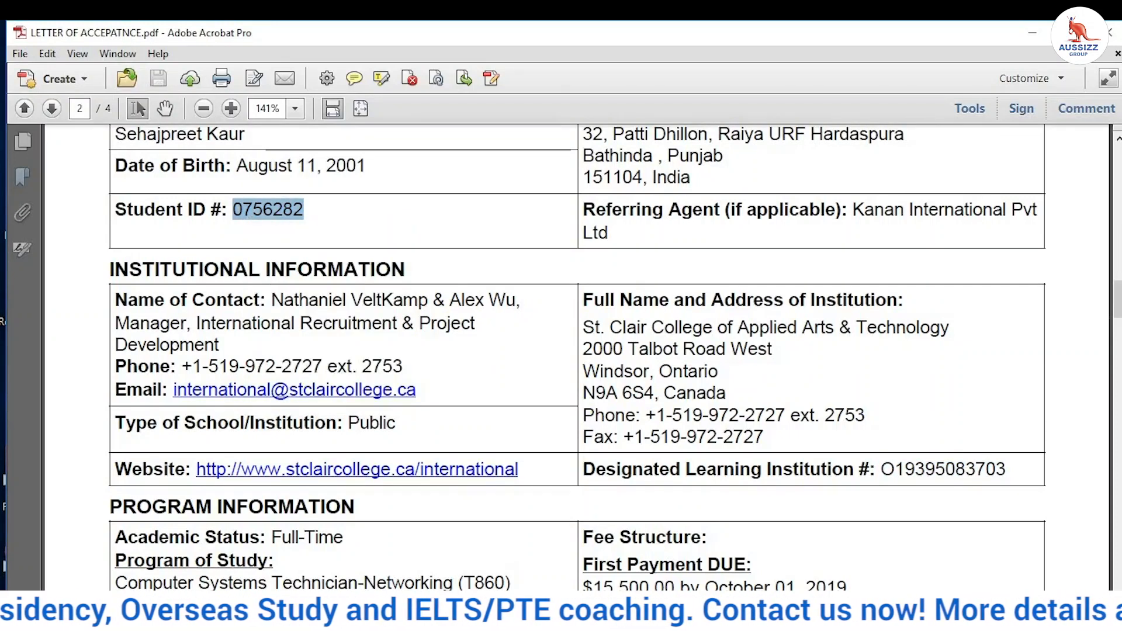
pyautogui.moveTo(547, 620)
pyautogui.click(450, 538)
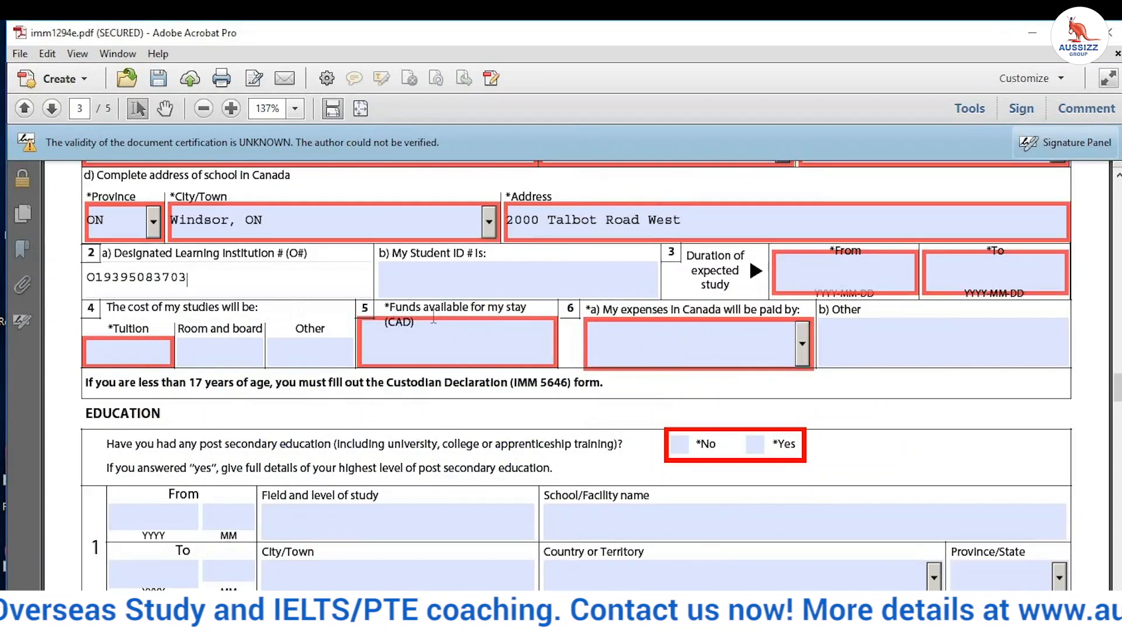
pyautogui.rightClick(480, 282)
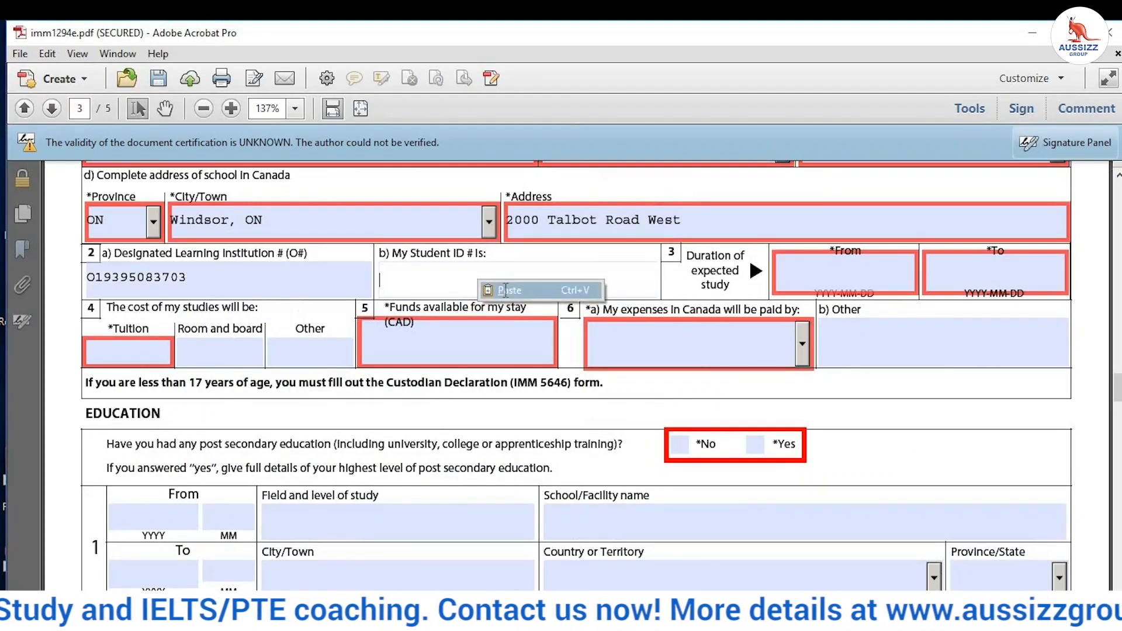
pyautogui.click(504, 291)
pyautogui.click(187, 356)
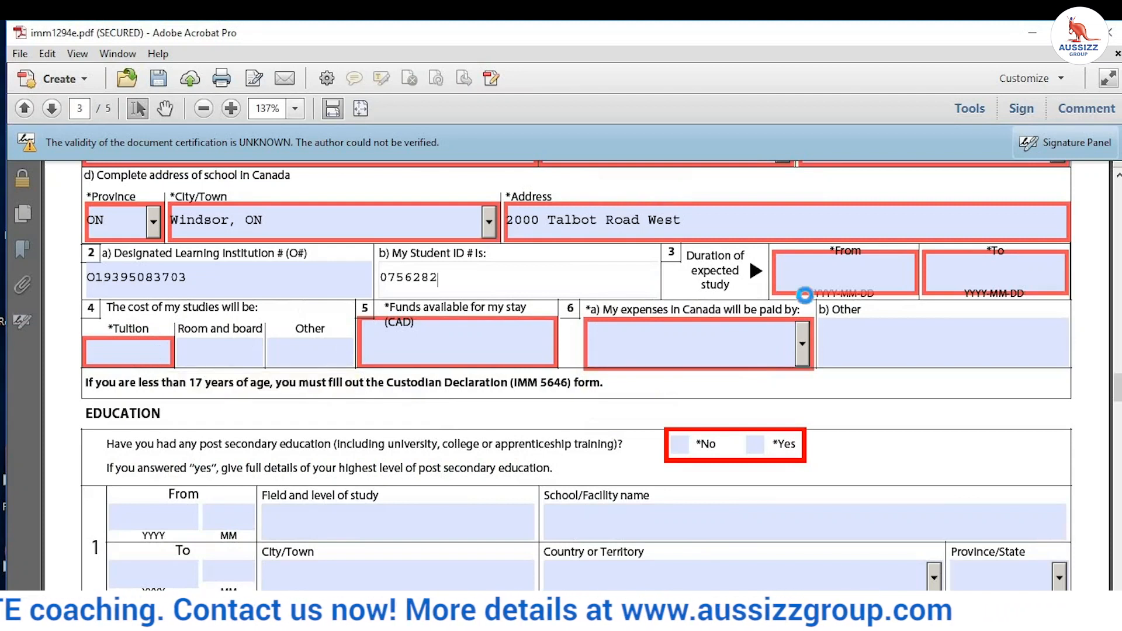
# Step: Enter the study duration From 20200901 To 20210615
pyautogui.click(826, 272)
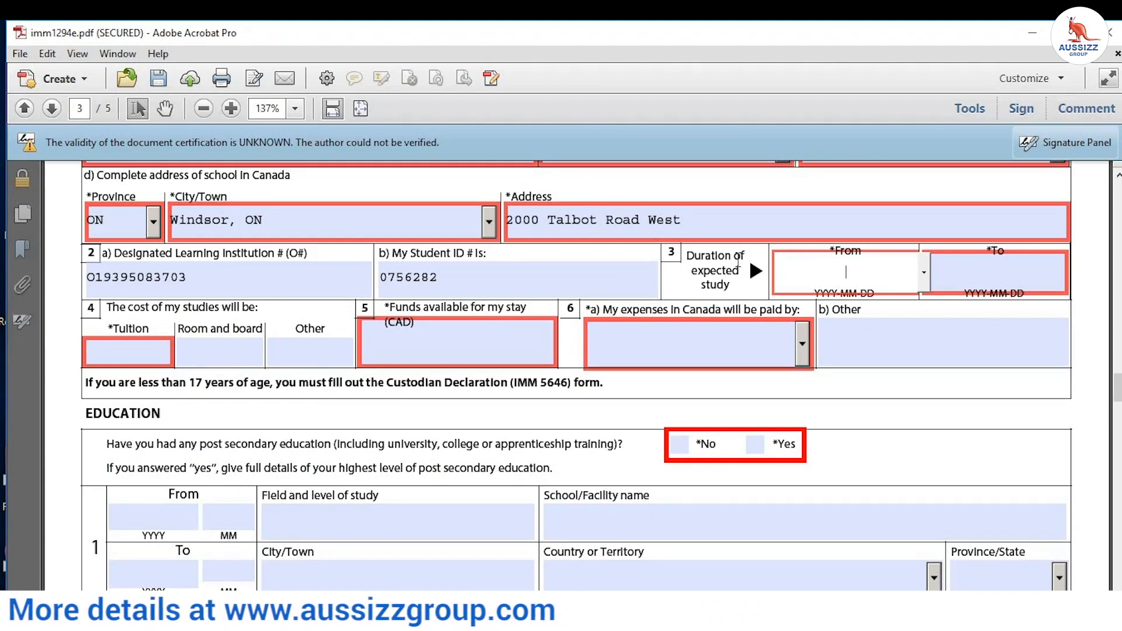
pyautogui.write('202001')
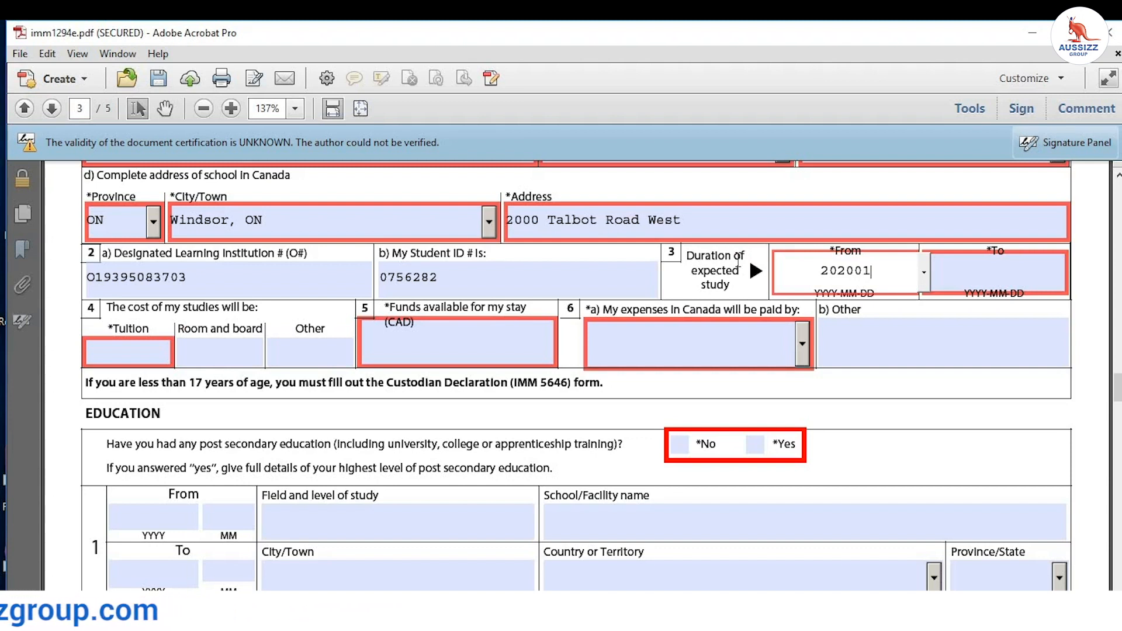
pyautogui.press('BackSpace')
pyautogui.write('901')
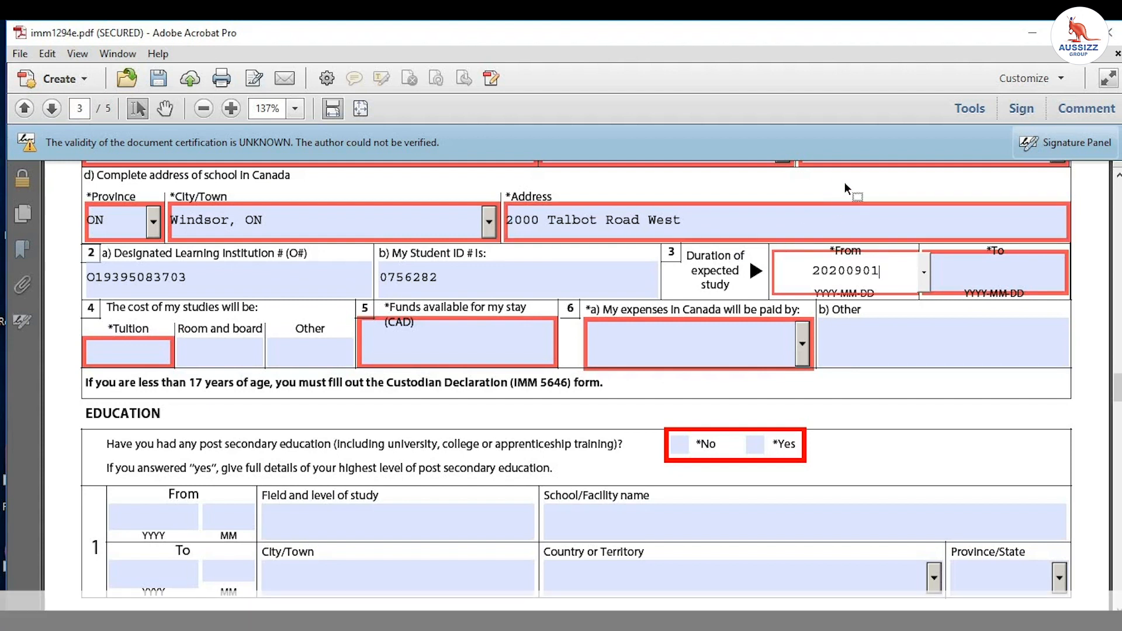
pyautogui.click(987, 273)
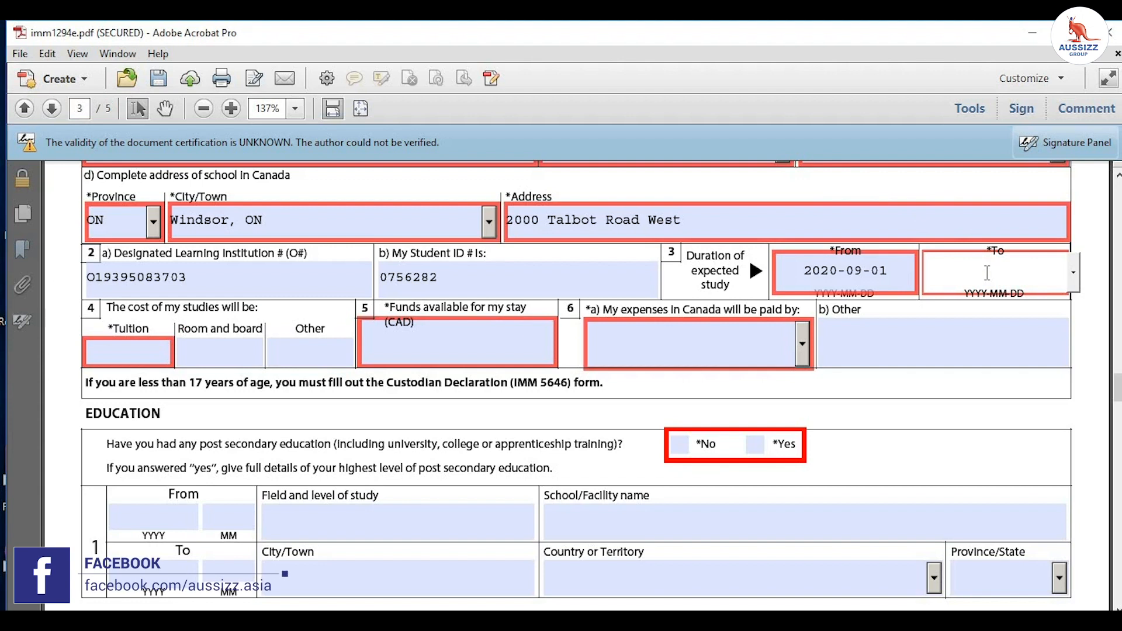
pyautogui.write('2021')
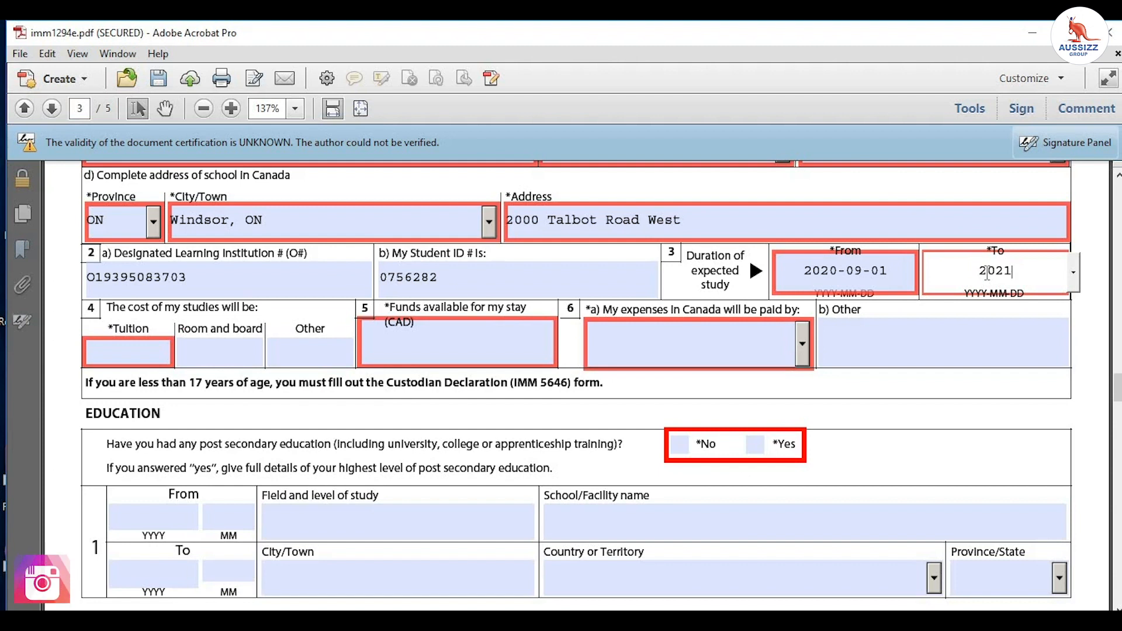
pyautogui.write('0615')
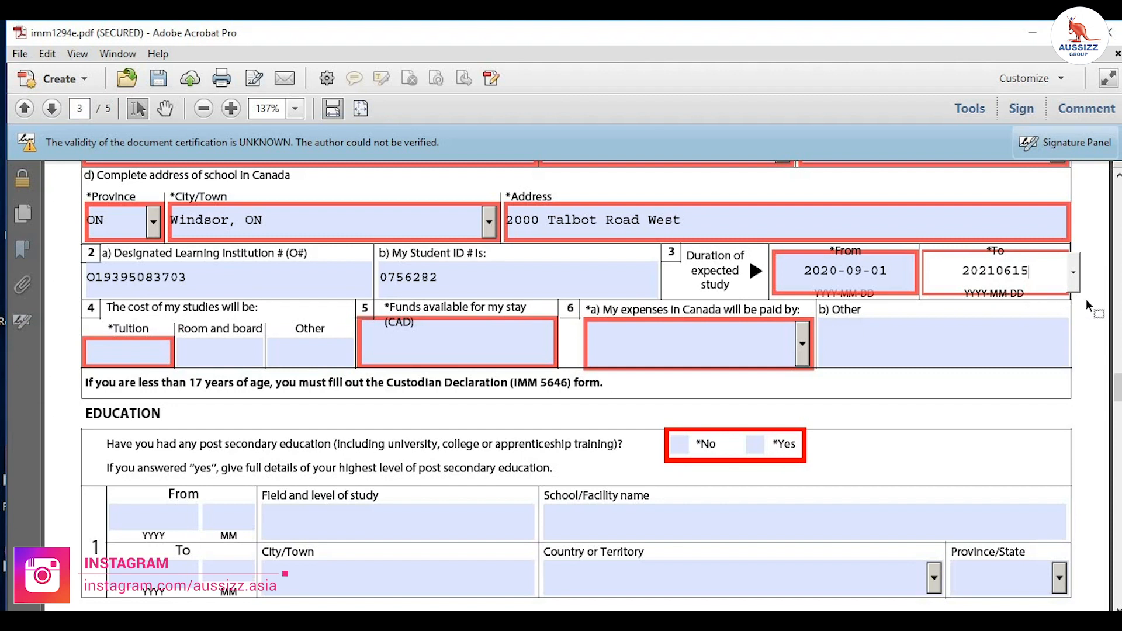
pyautogui.click(1086, 300)
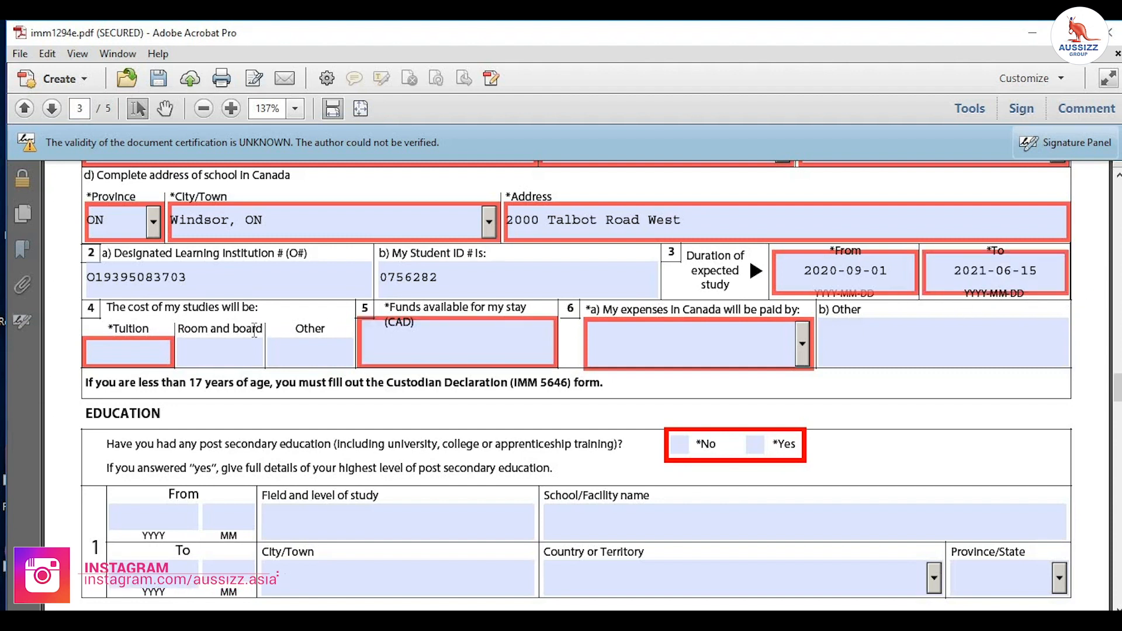
pyautogui.click(125, 346)
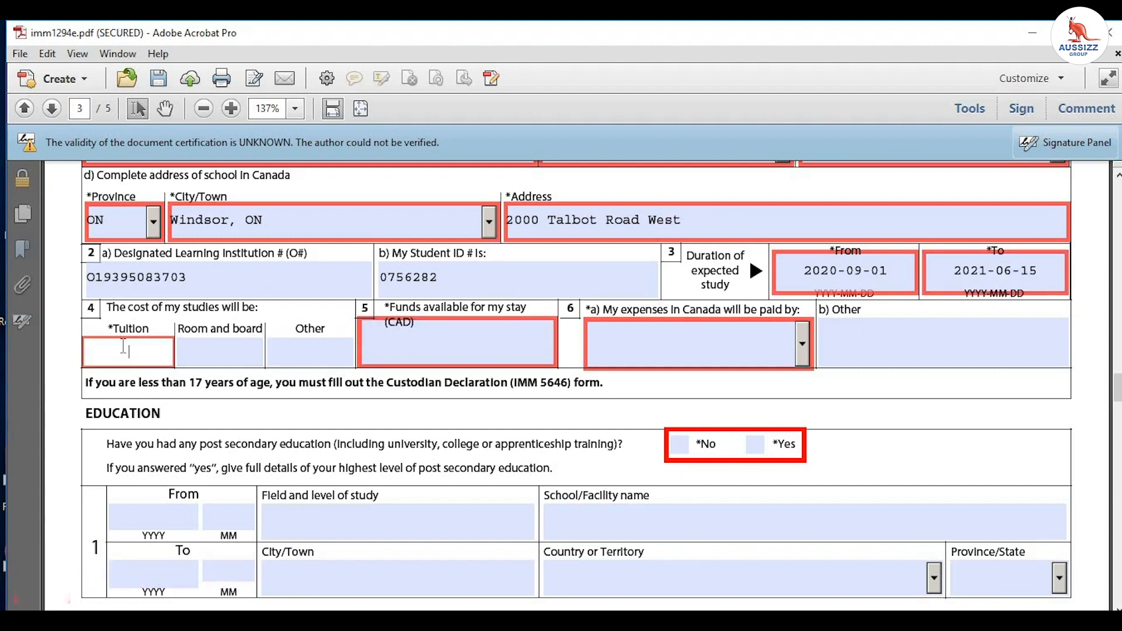
# Step: Enter tuition $14,000 and room and board $10,000
pyautogui.write('14000')
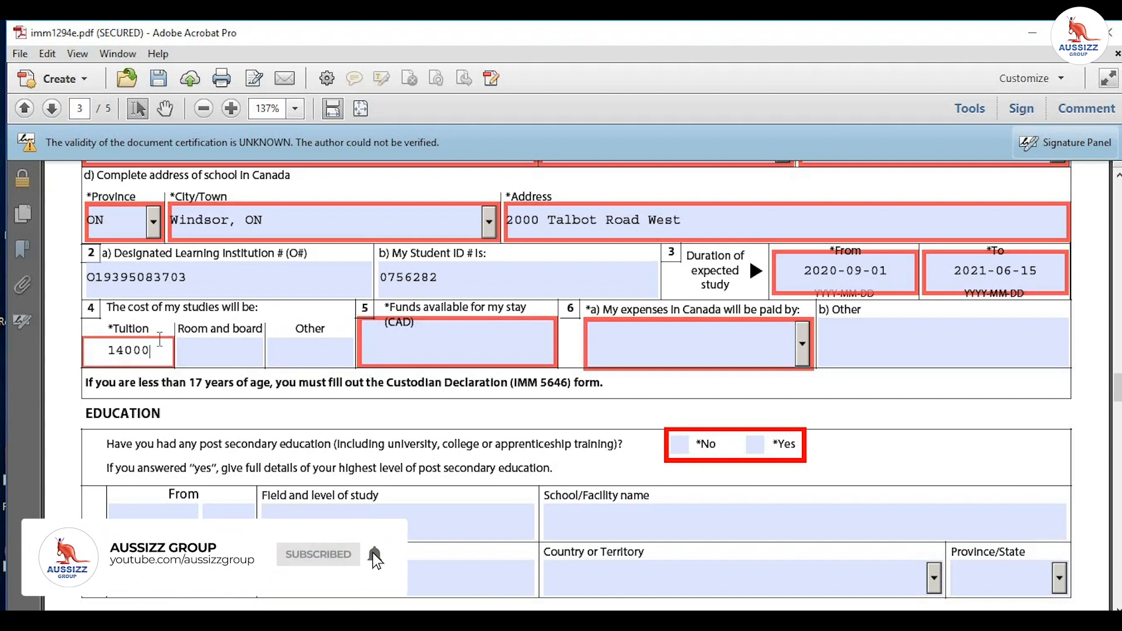
pyautogui.click(204, 346)
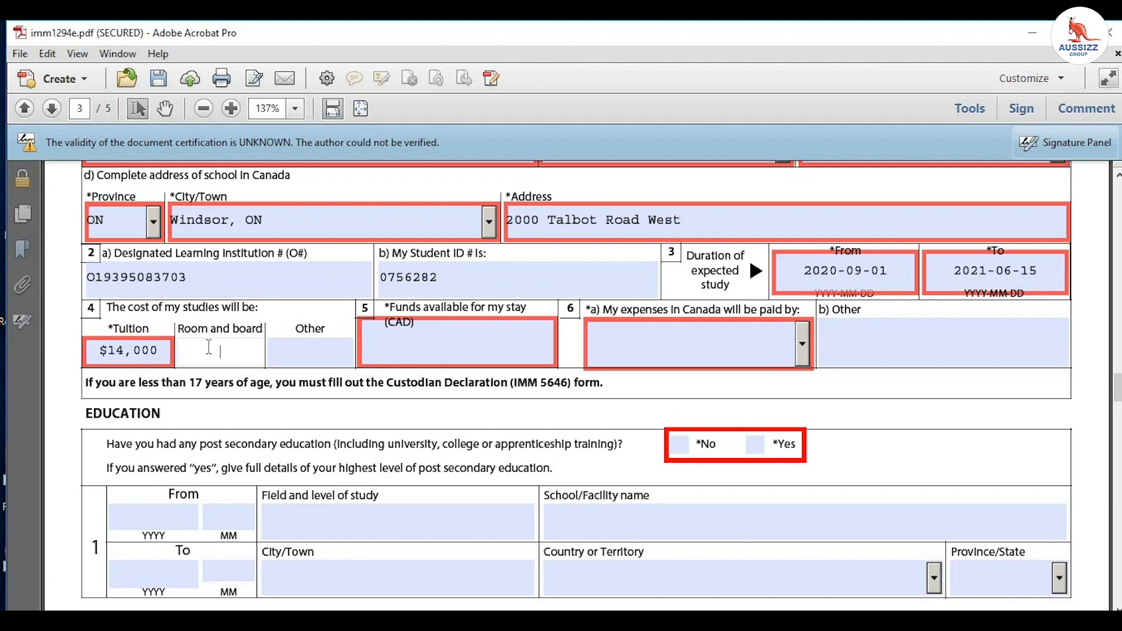
pyautogui.write('10000')
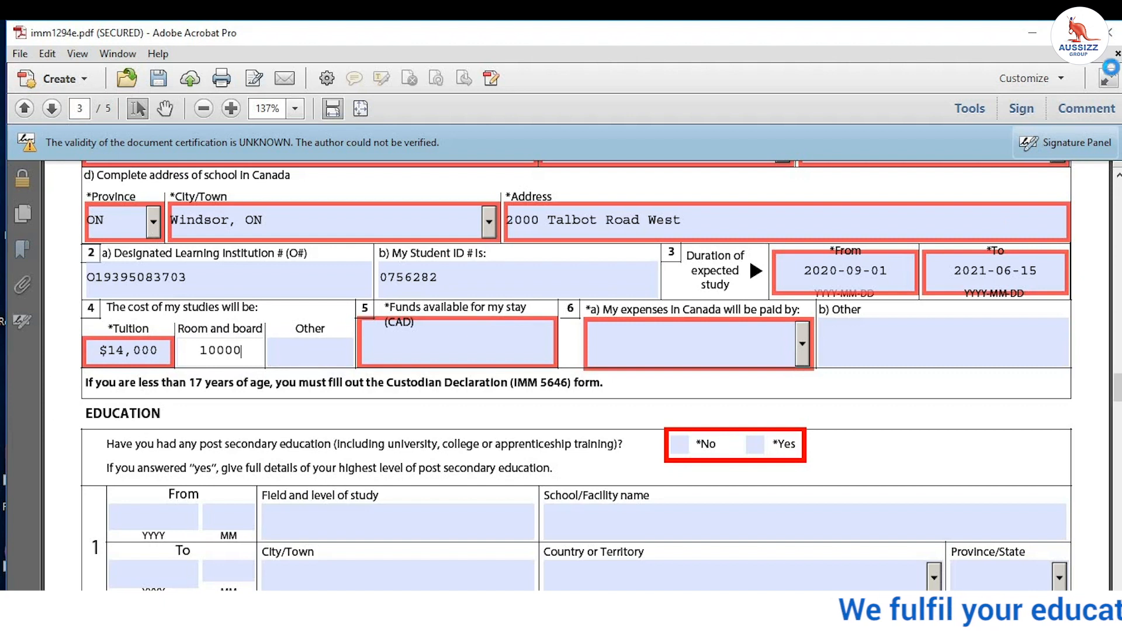
pyautogui.click(1099, 218)
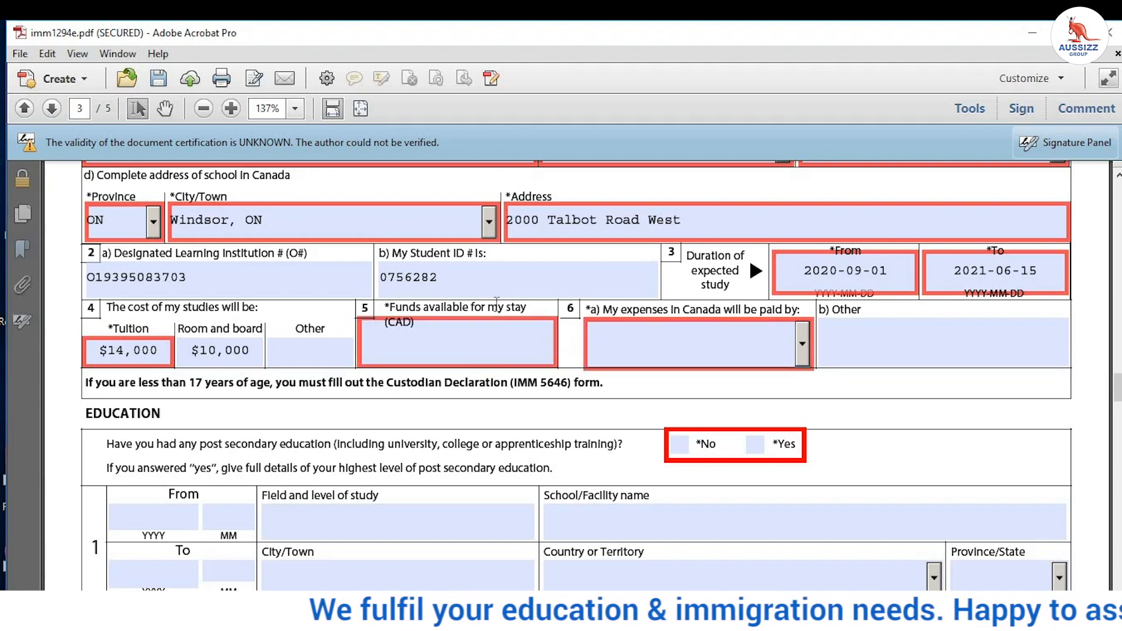
pyautogui.click(476, 351)
pyautogui.moveTo(249, 350); pyautogui.dragTo(115, 357)
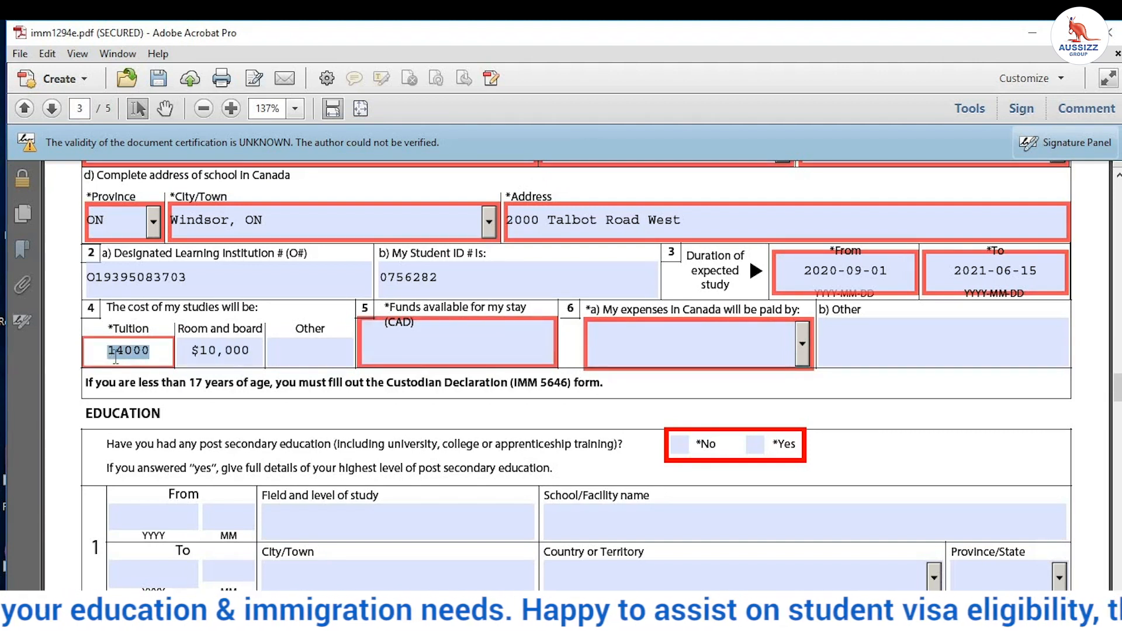
# Step: Enter other costs $20,000 and funds available $44,000
pyautogui.click(286, 354)
pyautogui.write('20000')
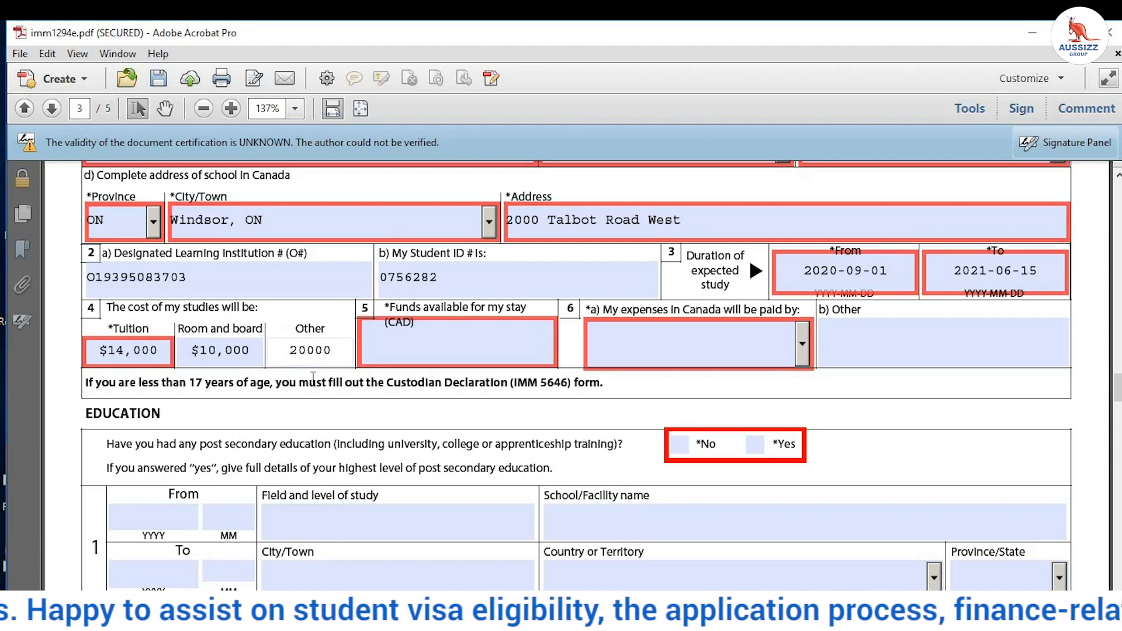
pyautogui.press('Return')
pyautogui.click(126, 355)
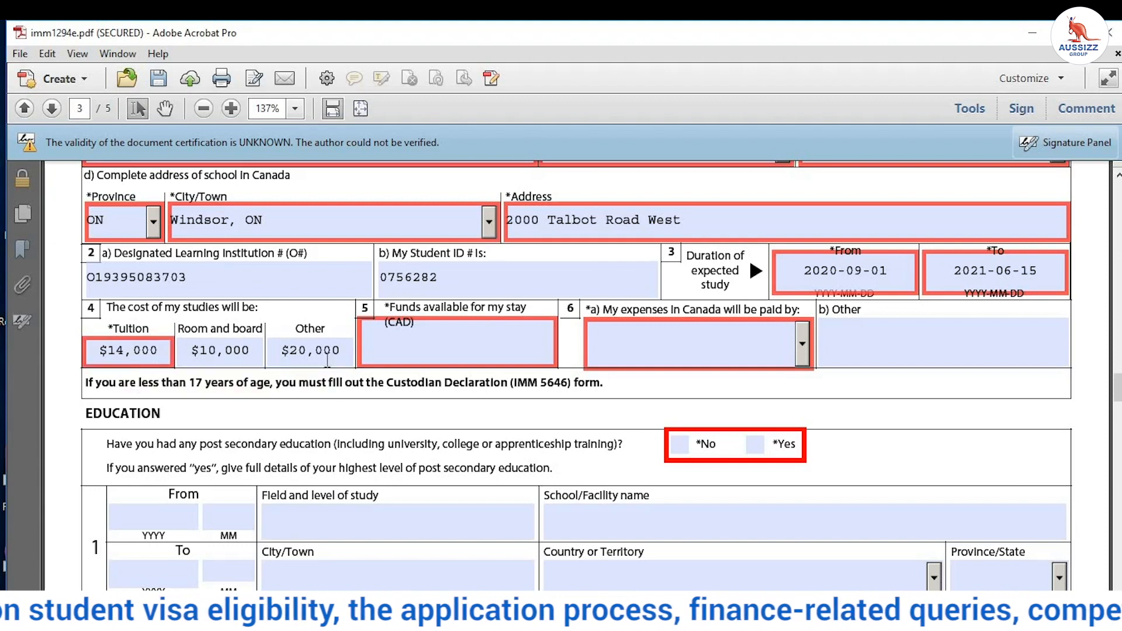
pyautogui.click(428, 340)
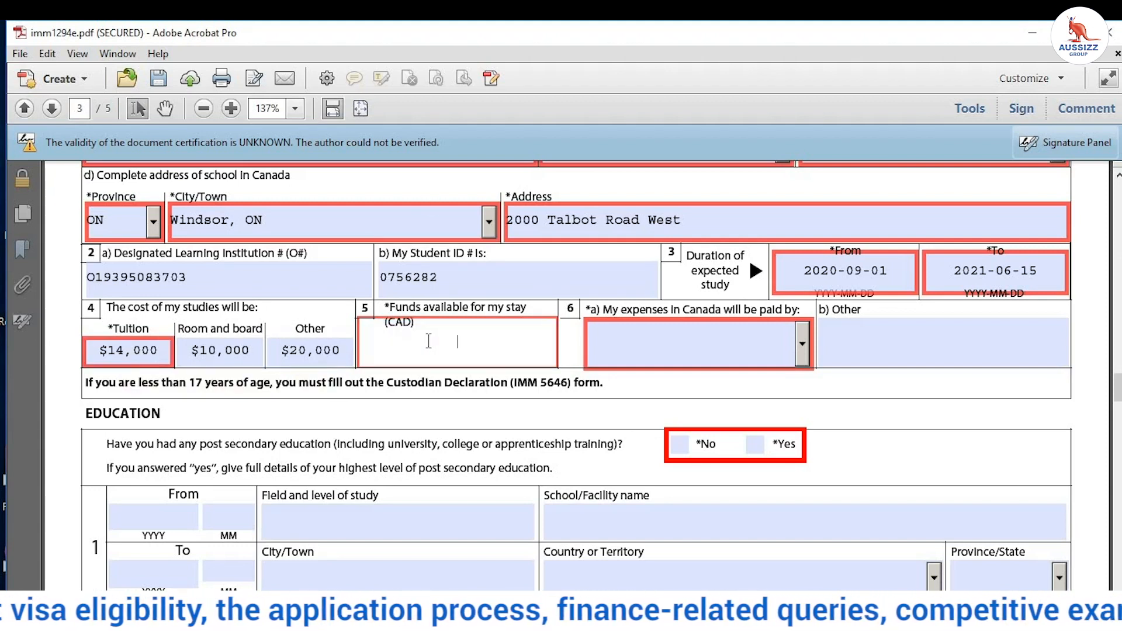
pyautogui.write('44000')
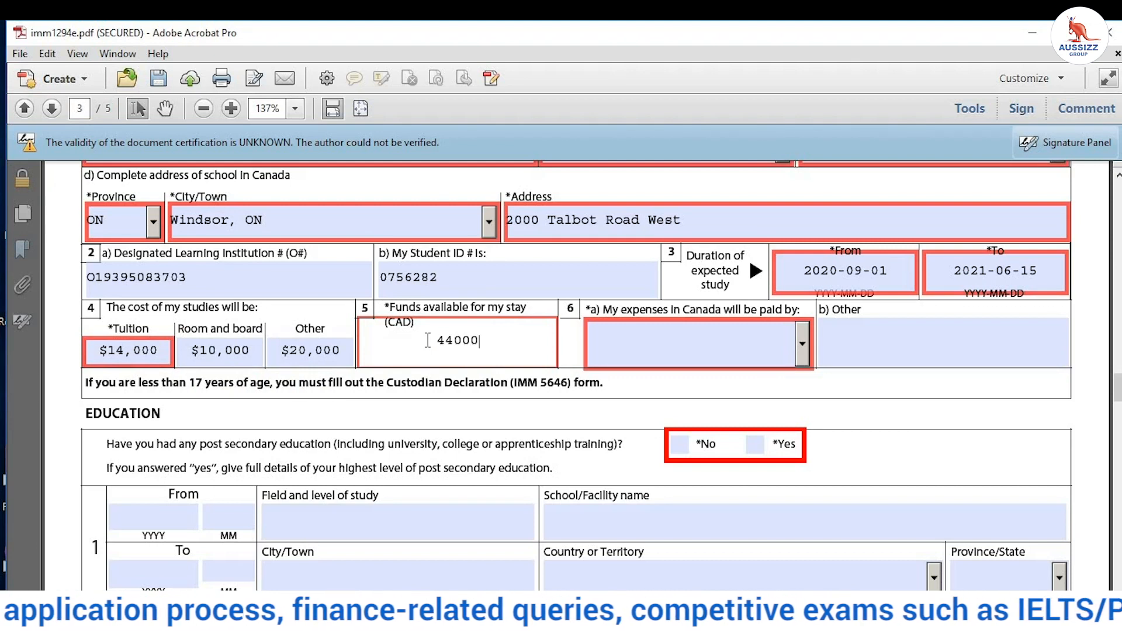
pyautogui.click(453, 382)
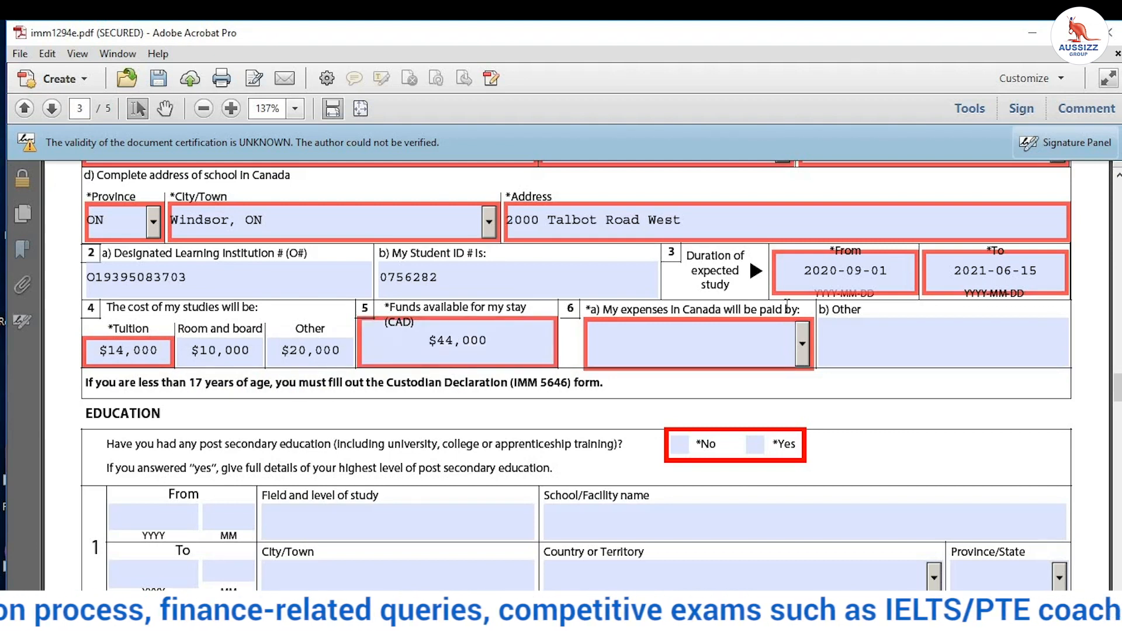
# Step: Choose Parents as the expenses payer and review the cost amounts
pyautogui.click(803, 345)
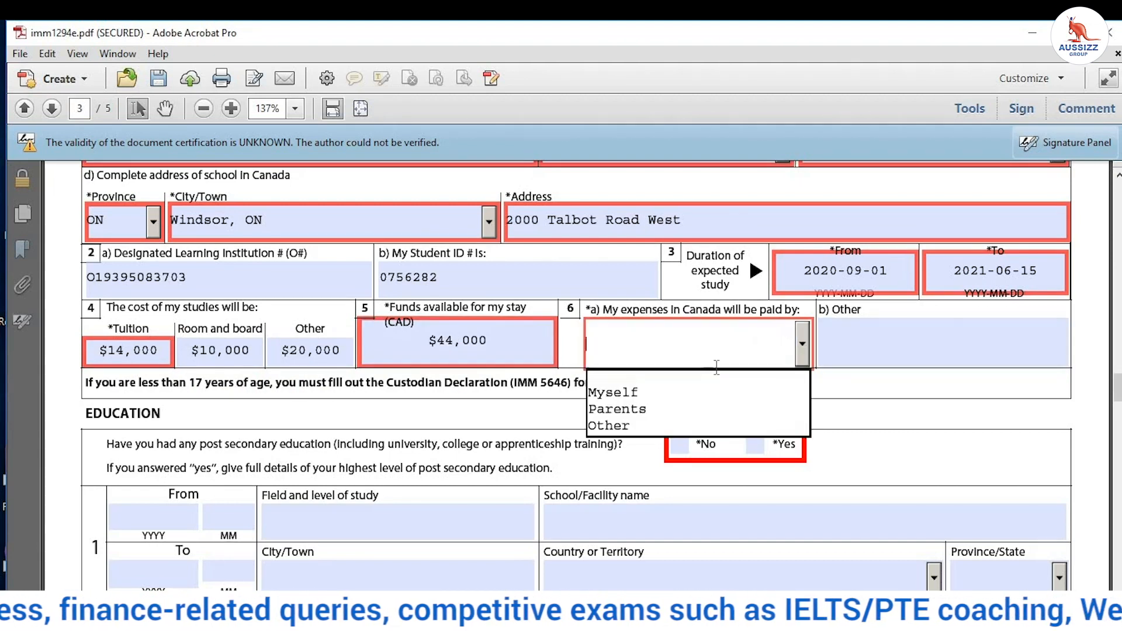
pyautogui.click(668, 413)
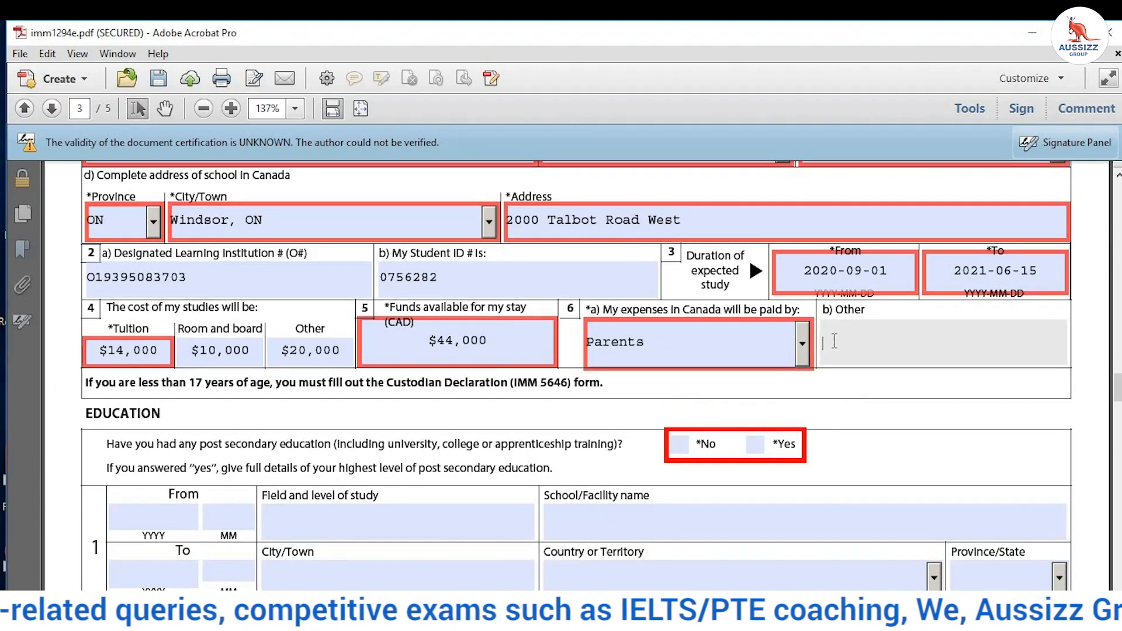
pyautogui.click(122, 351)
pyautogui.click(201, 350)
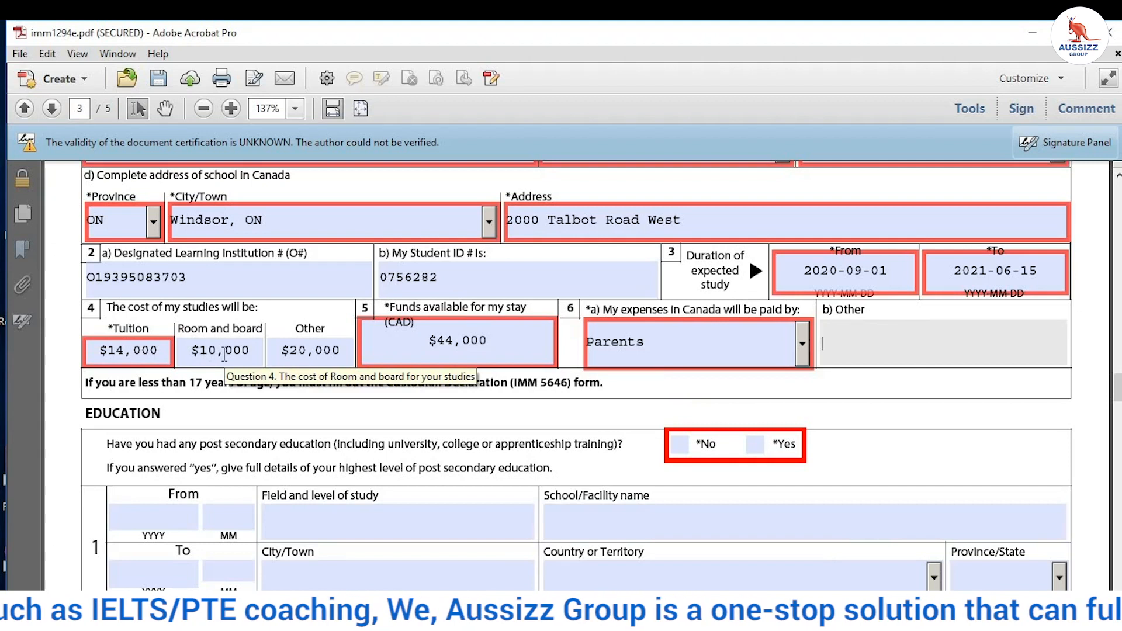
pyautogui.click(227, 328)
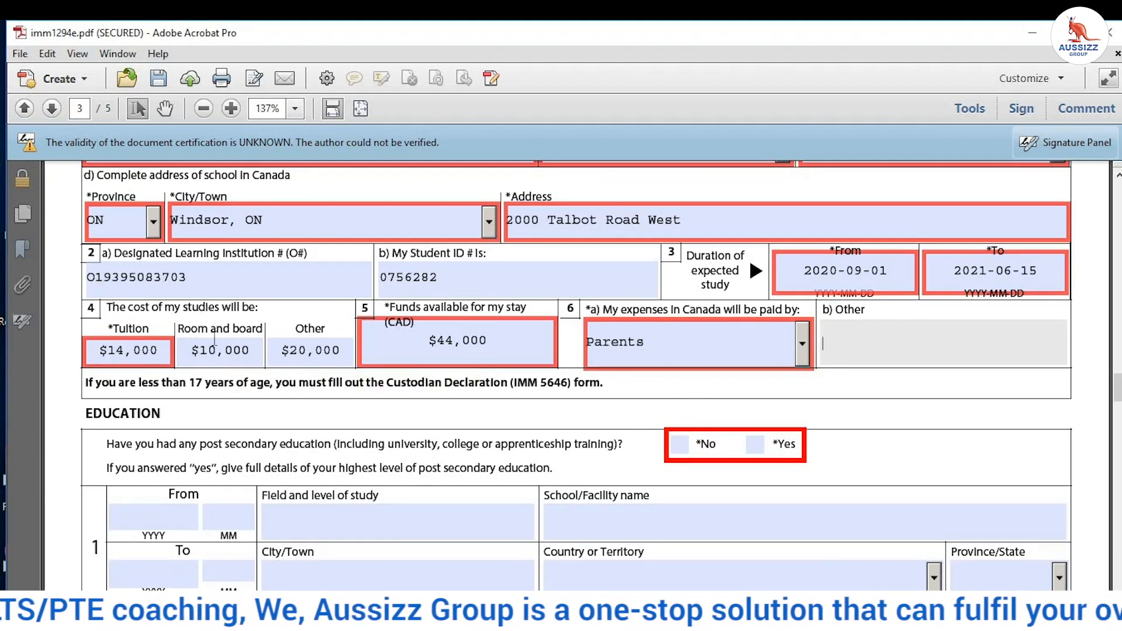
pyautogui.click(293, 356)
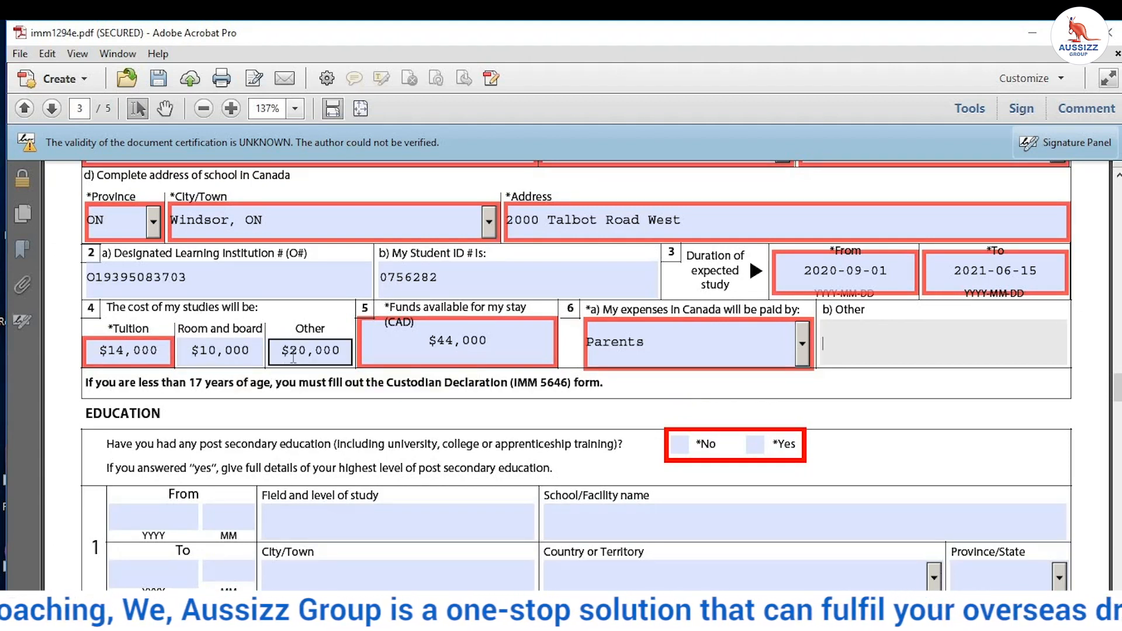
pyautogui.click(163, 342)
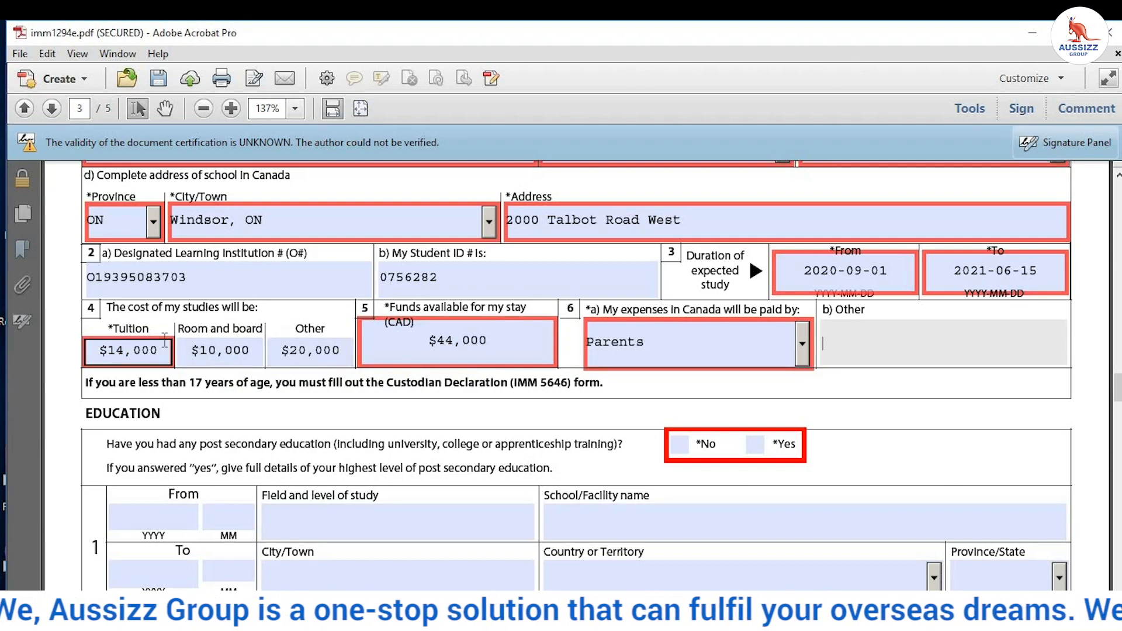
pyautogui.click(267, 349)
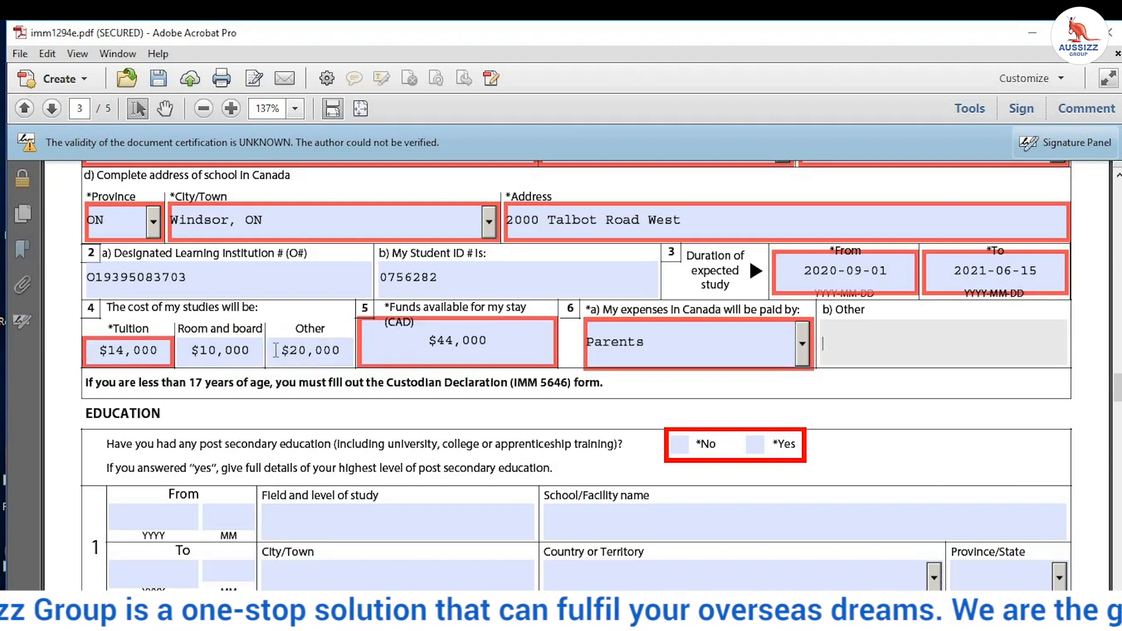
pyautogui.click(276, 351)
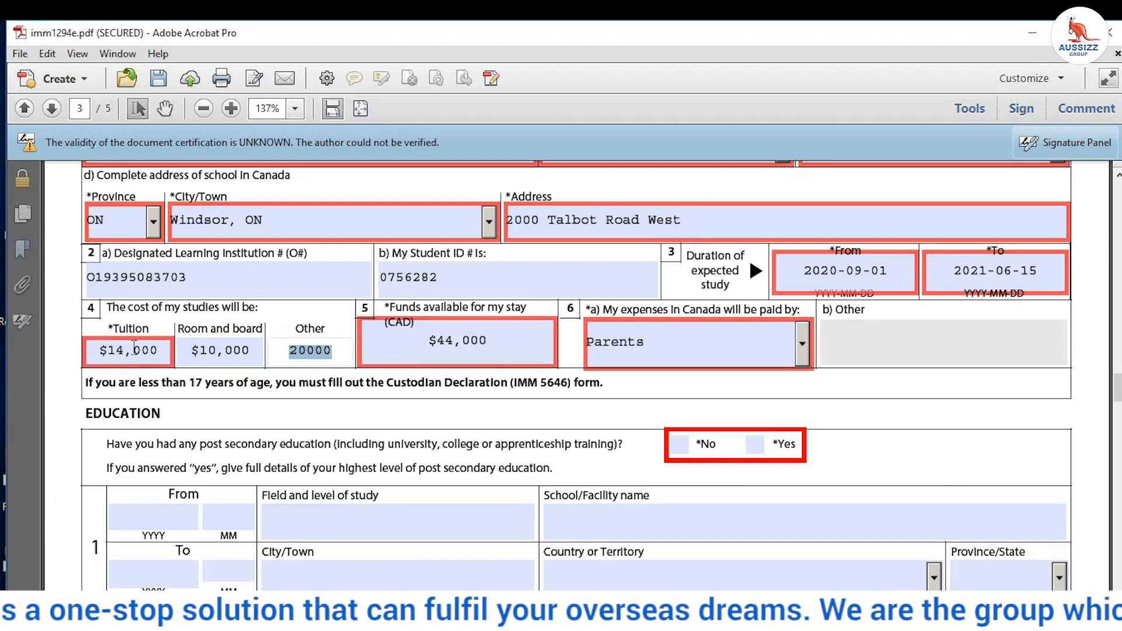
# Step: Answer Yes to post-secondary education and begin the From date with month 06
pyautogui.scroll(-3, 199, 388)
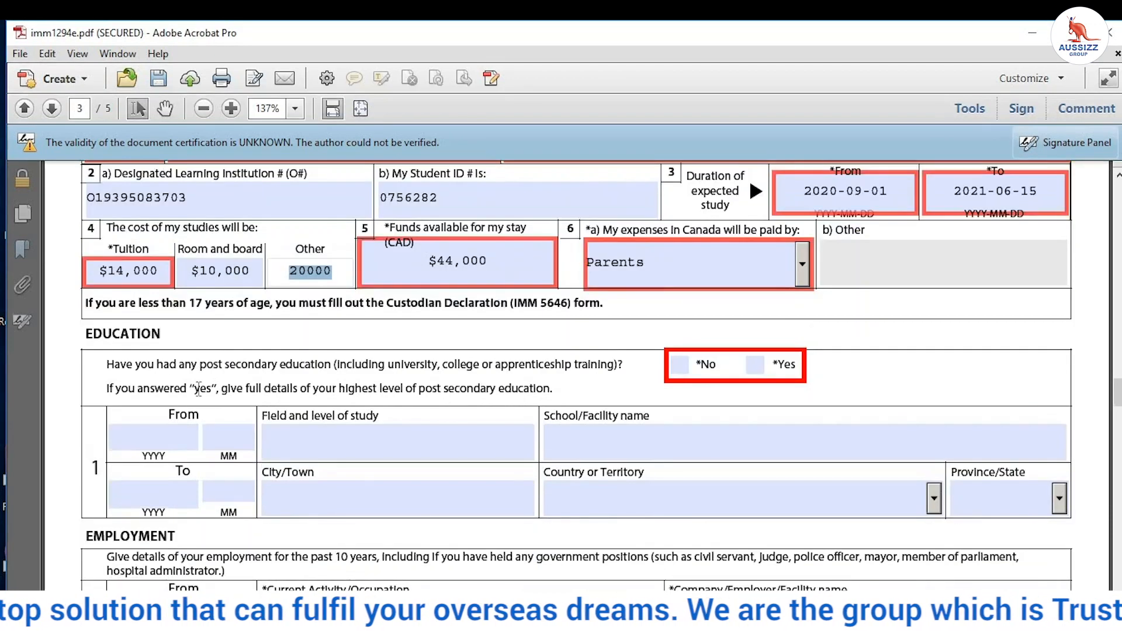
pyautogui.scroll(-3, 143, 377)
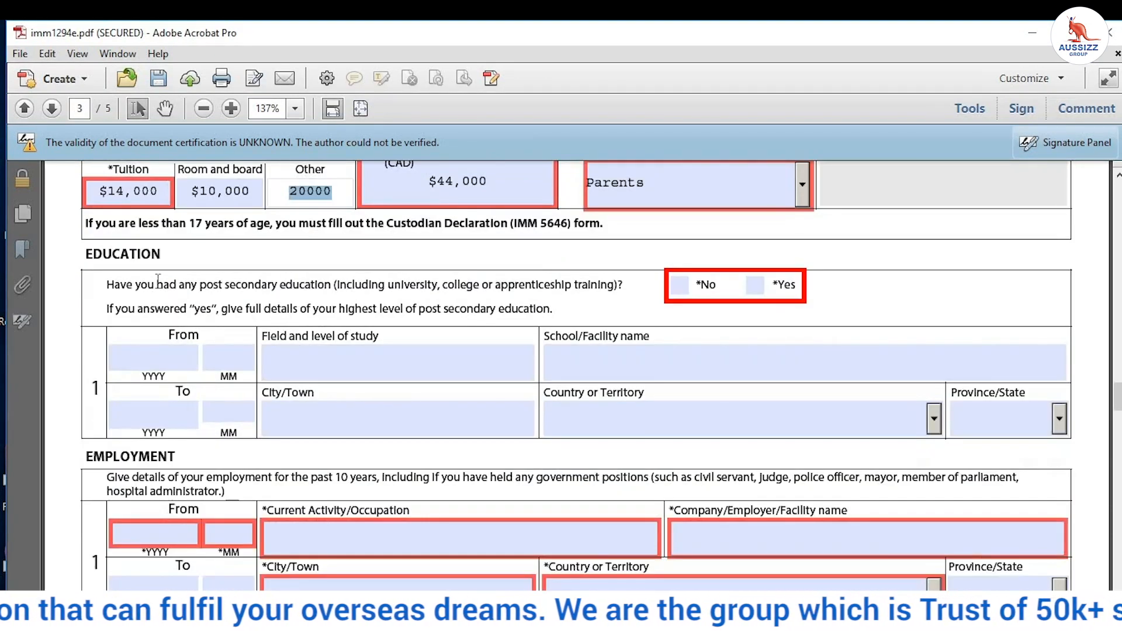
pyautogui.click(755, 285)
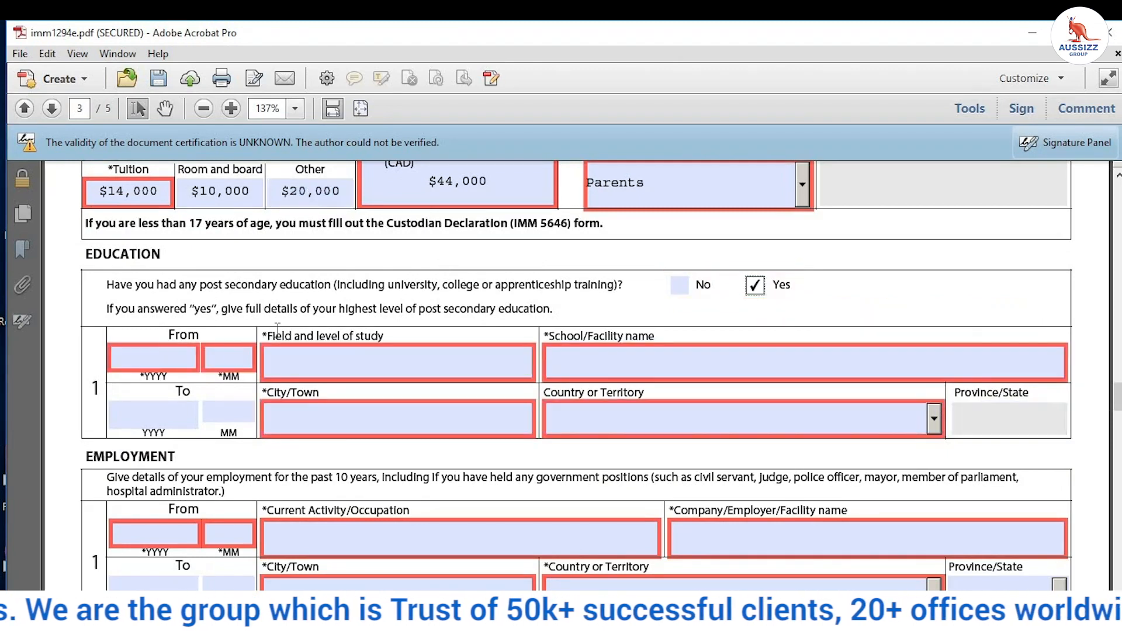
pyautogui.click(157, 354)
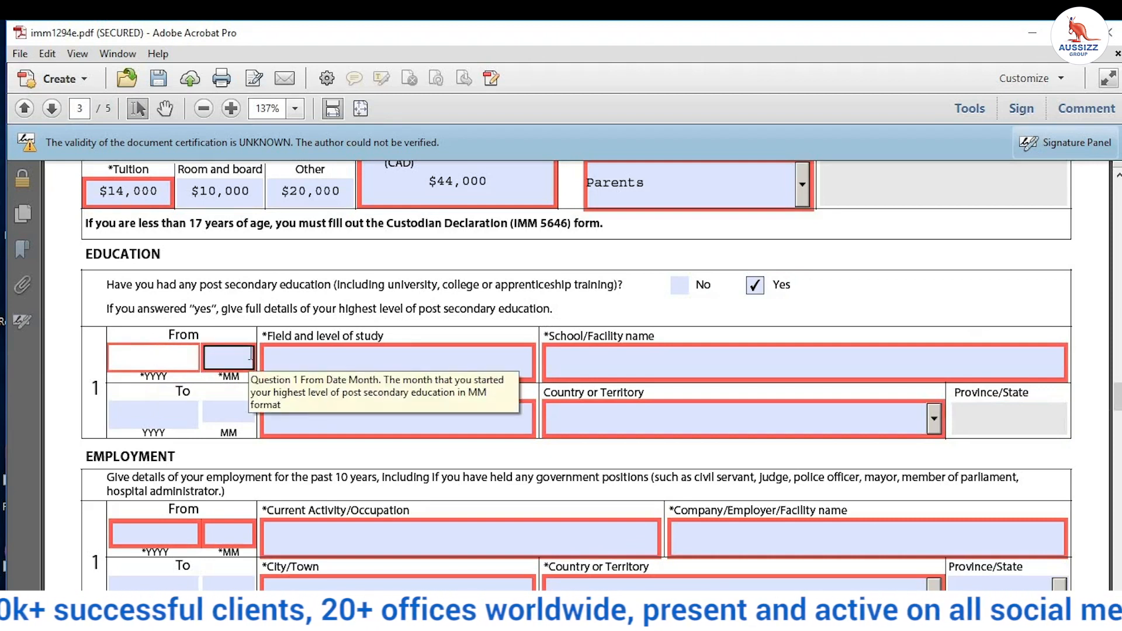
pyautogui.write('20')
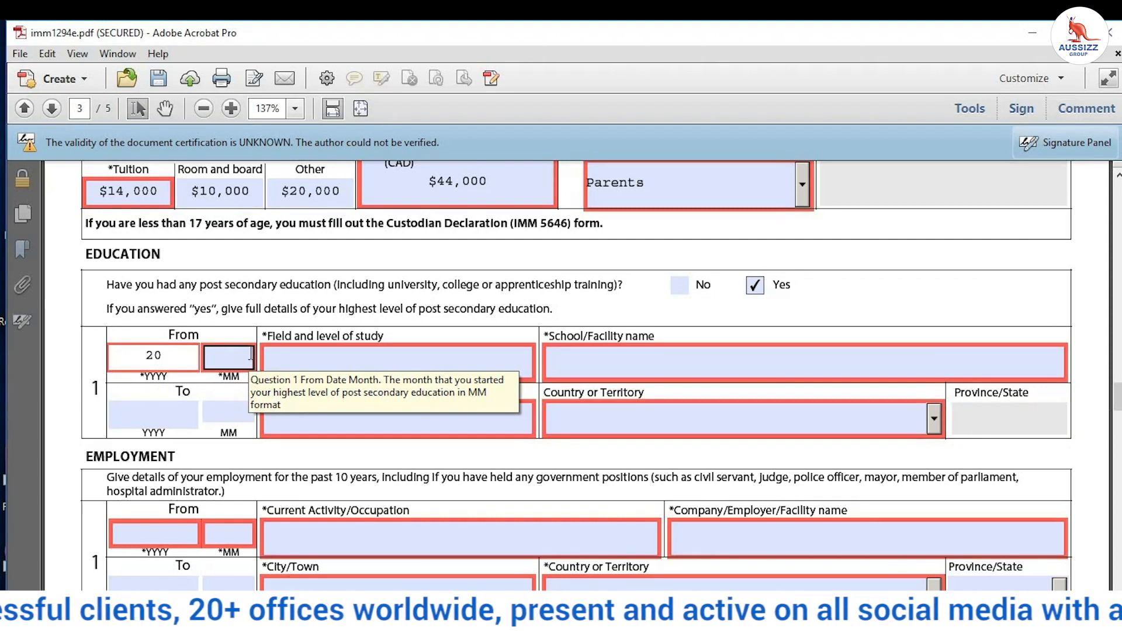
pyautogui.write('18')
pyautogui.click(250, 354)
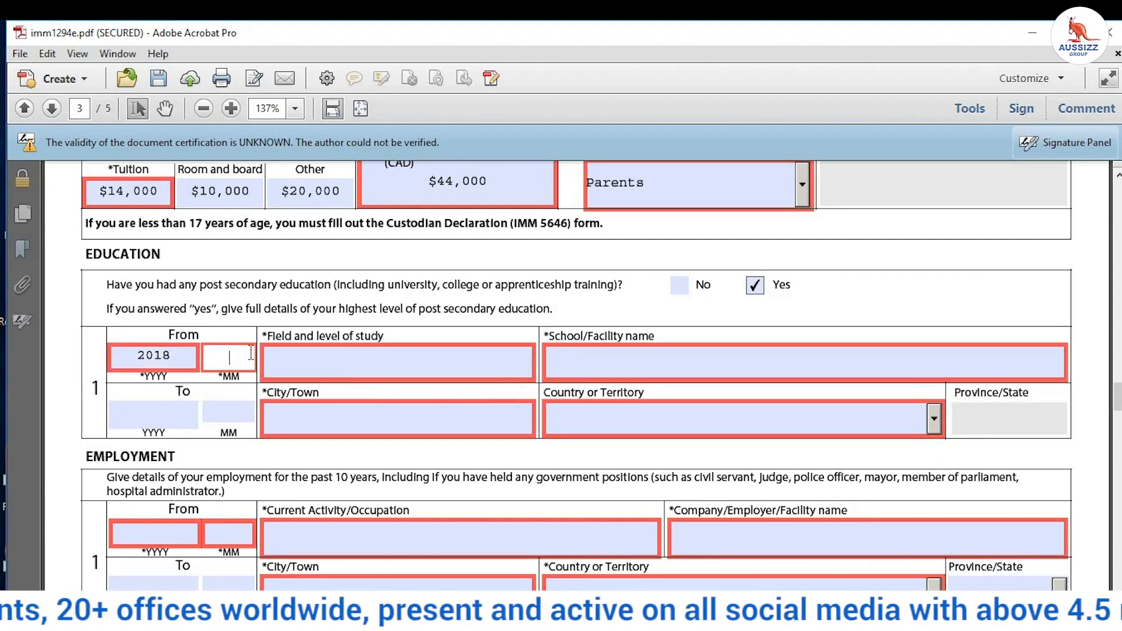
pyautogui.write('06')
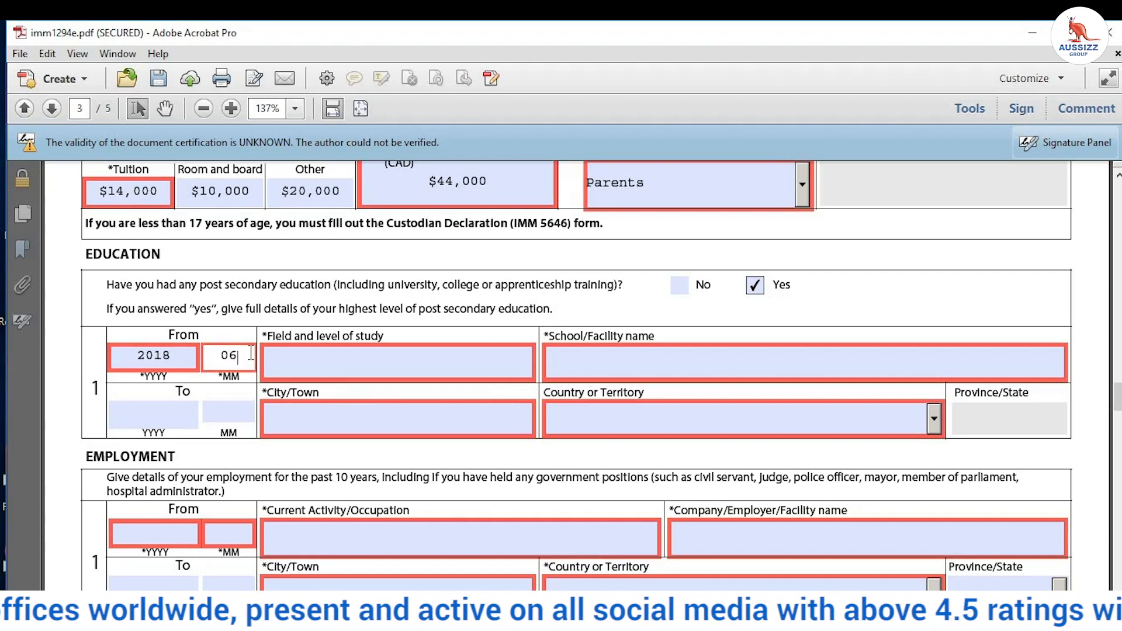
# Step: Correct the From year to 2017 and enter the To date 201806
pyautogui.click(176, 356)
pyautogui.moveTo(176, 356); pyautogui.dragTo(132, 356)
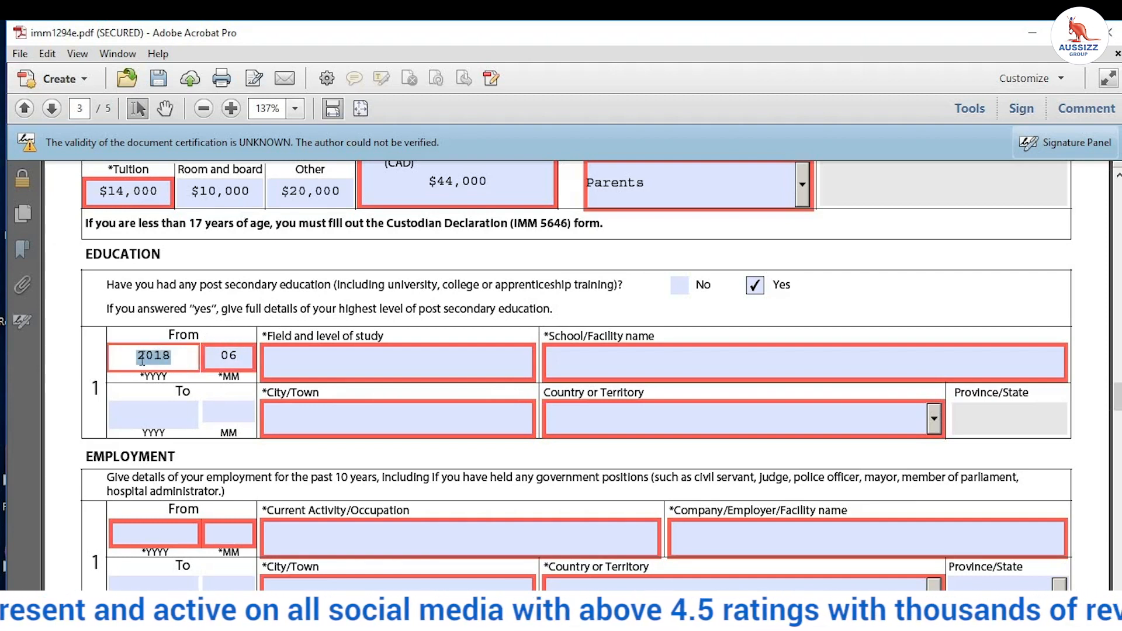
pyautogui.rightClick(161, 360)
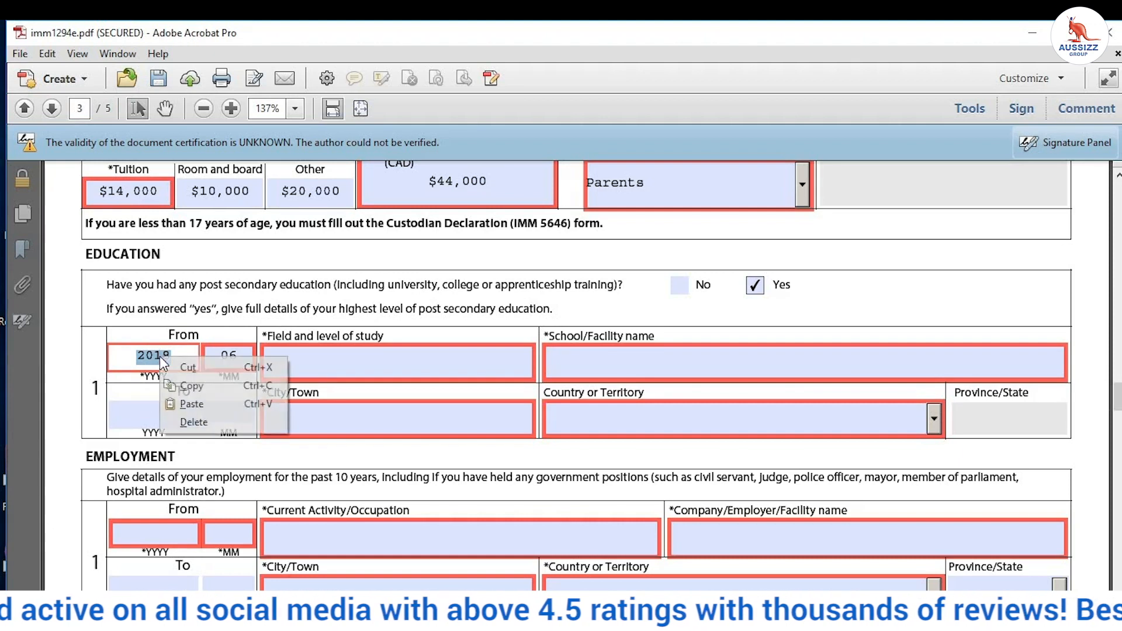
pyautogui.click(182, 367)
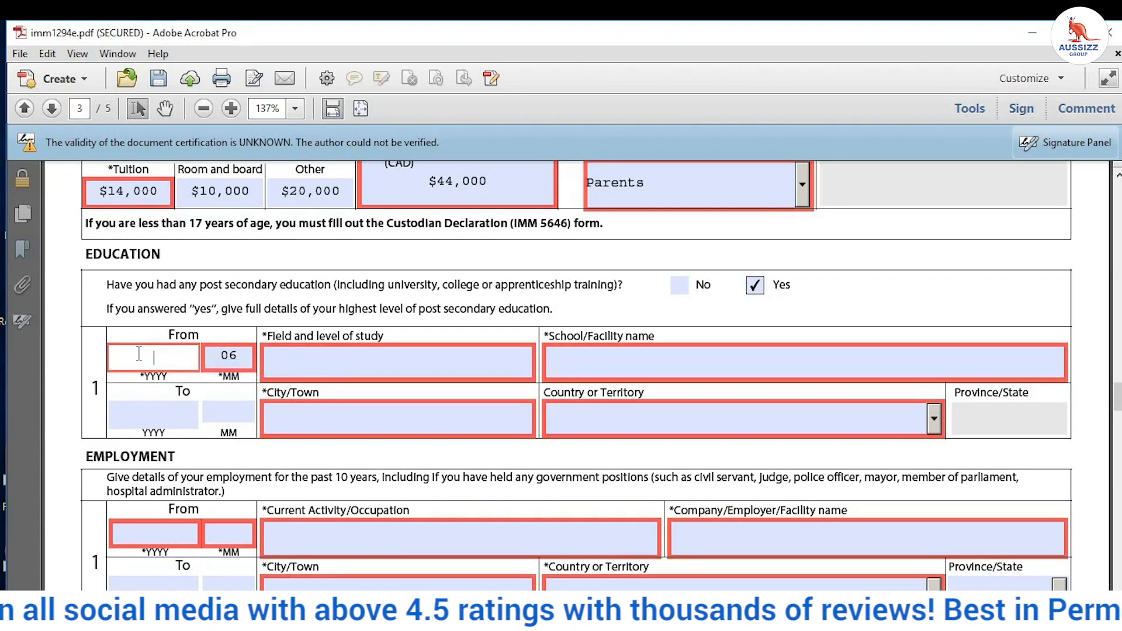
pyautogui.write('2017')
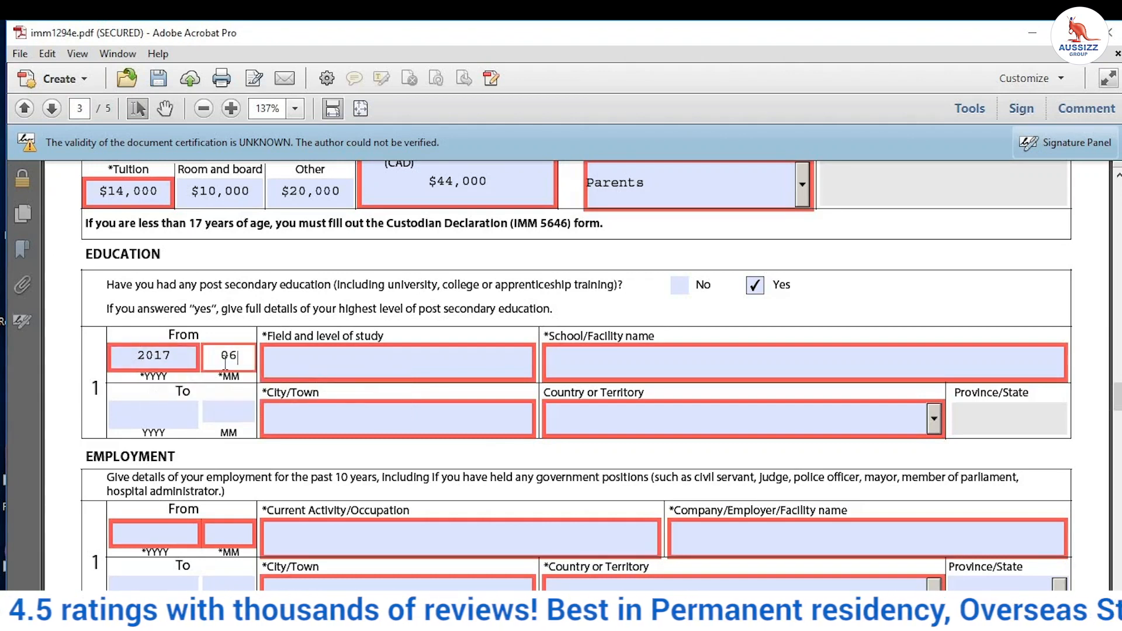
pyautogui.click(140, 411)
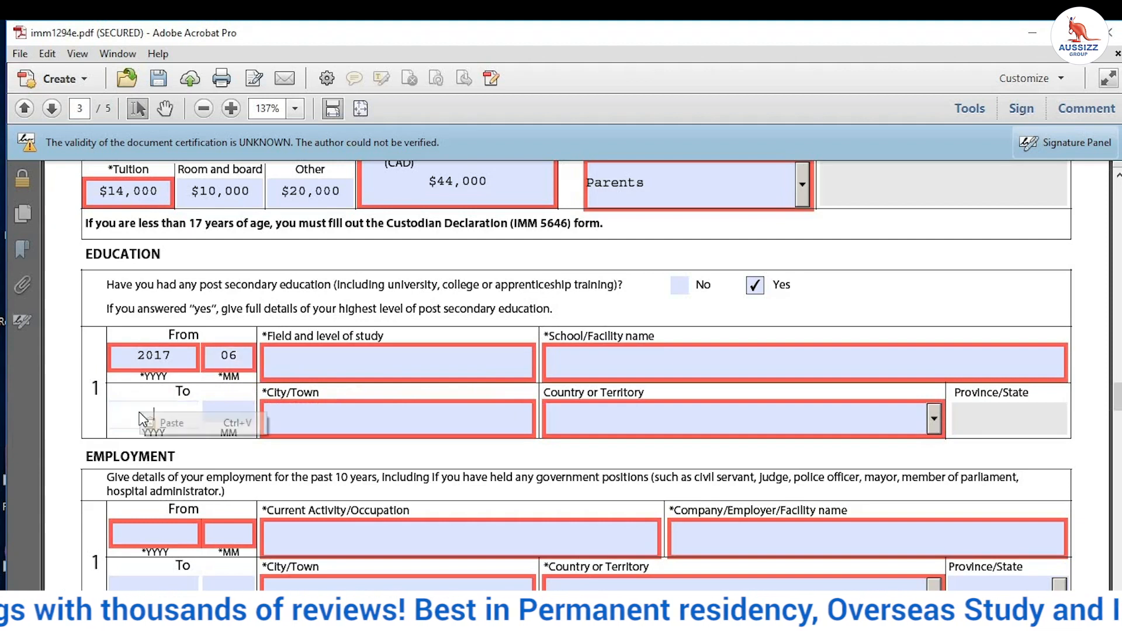
pyautogui.write('2018')
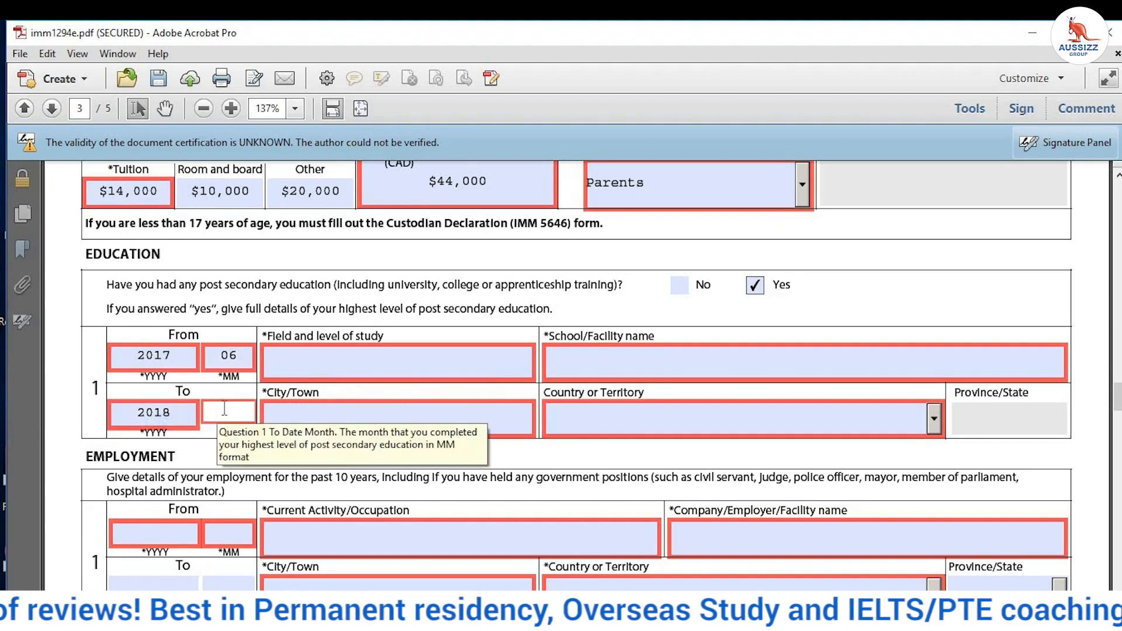
pyautogui.write('06')
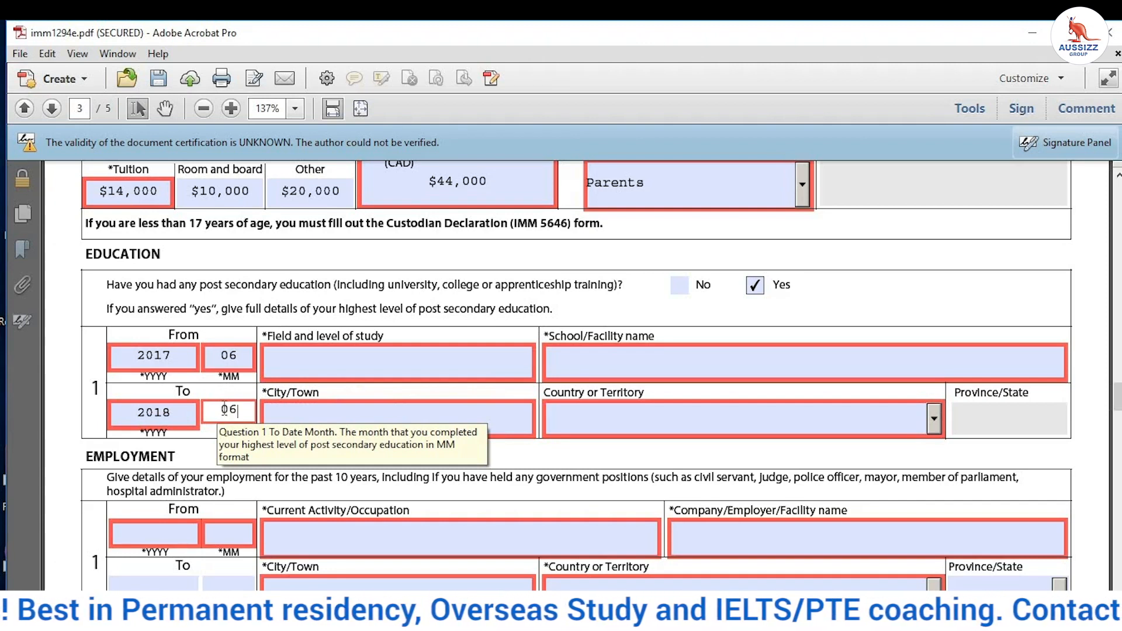
# Step: Enter SECONDARY SCHOOL EDUCATION as the field of study and SAINT KABIR / CBSE as the school
pyautogui.click(306, 353)
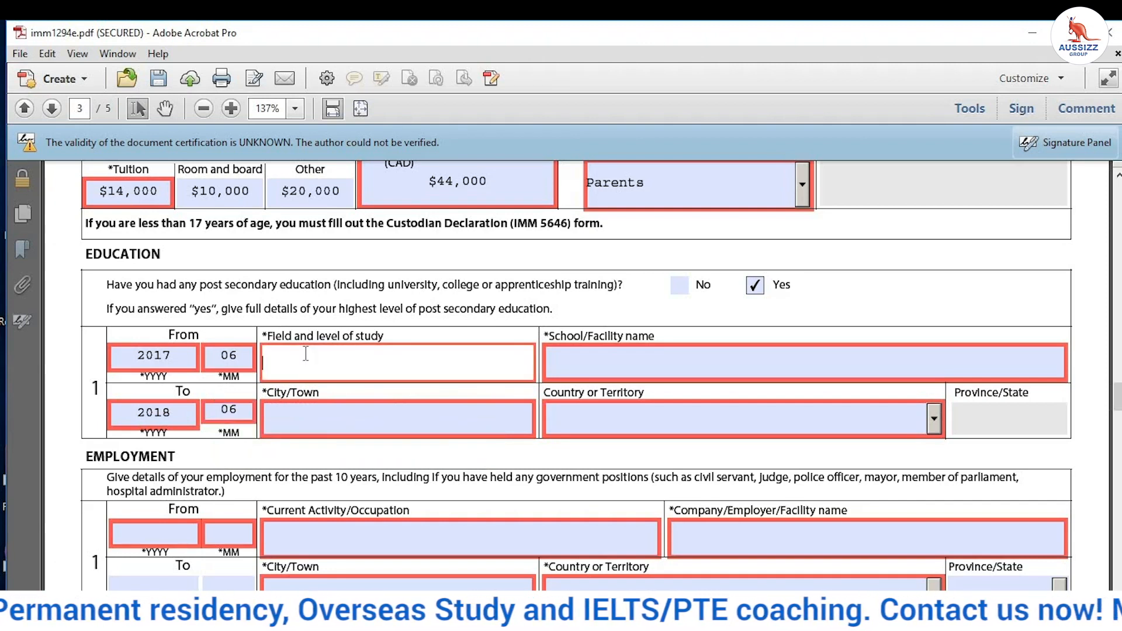
pyautogui.write('SEC')
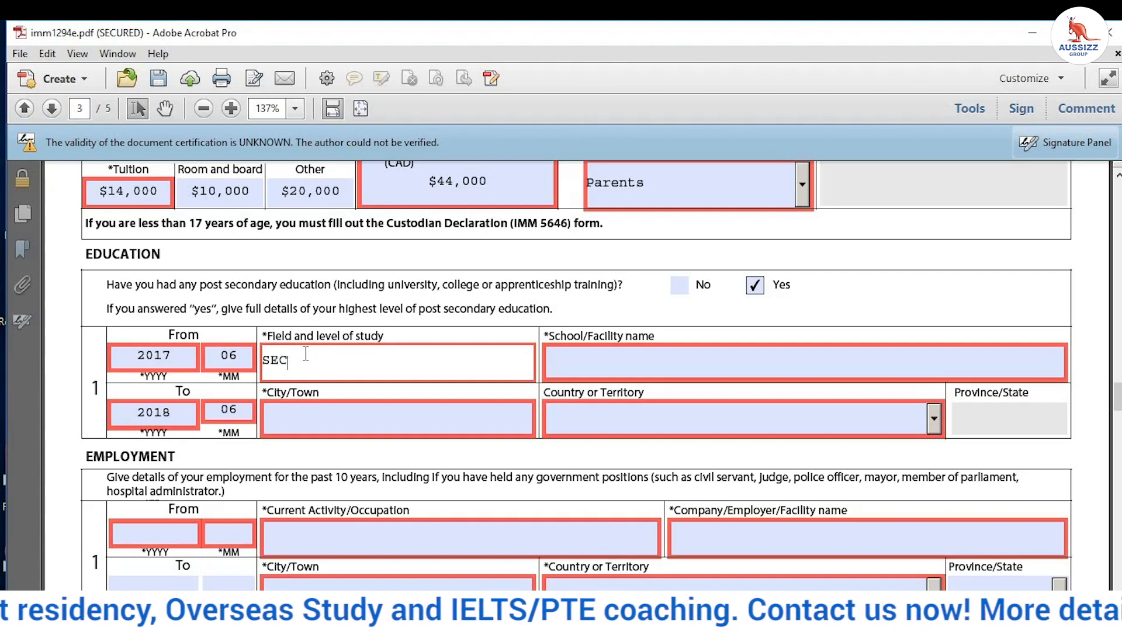
pyautogui.write('ONDARY')
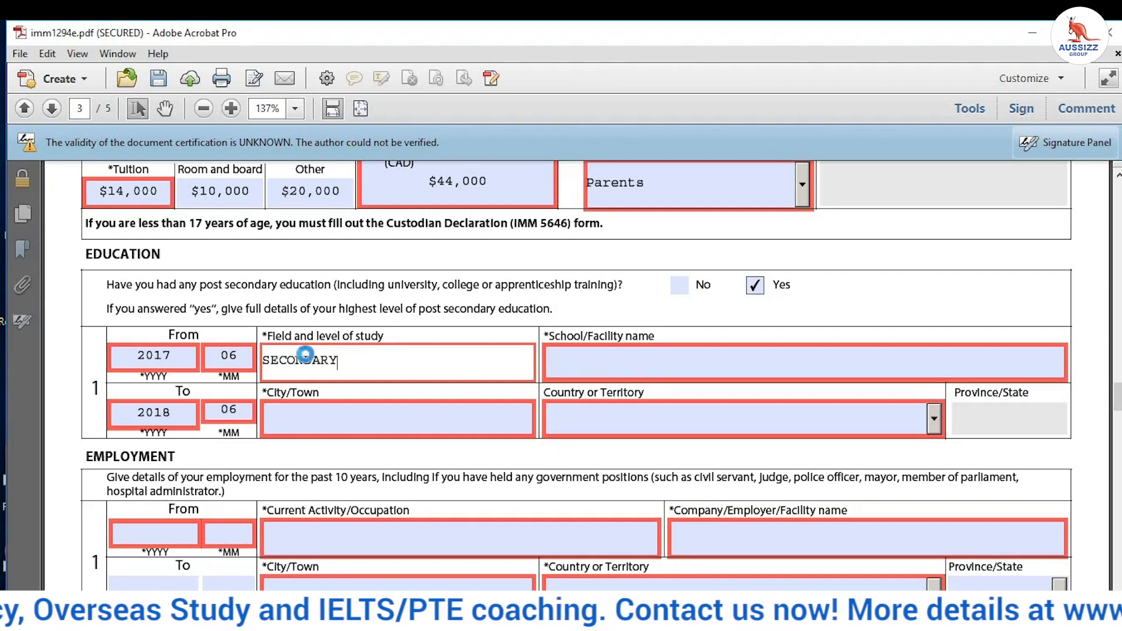
pyautogui.write(' SCHOOL')
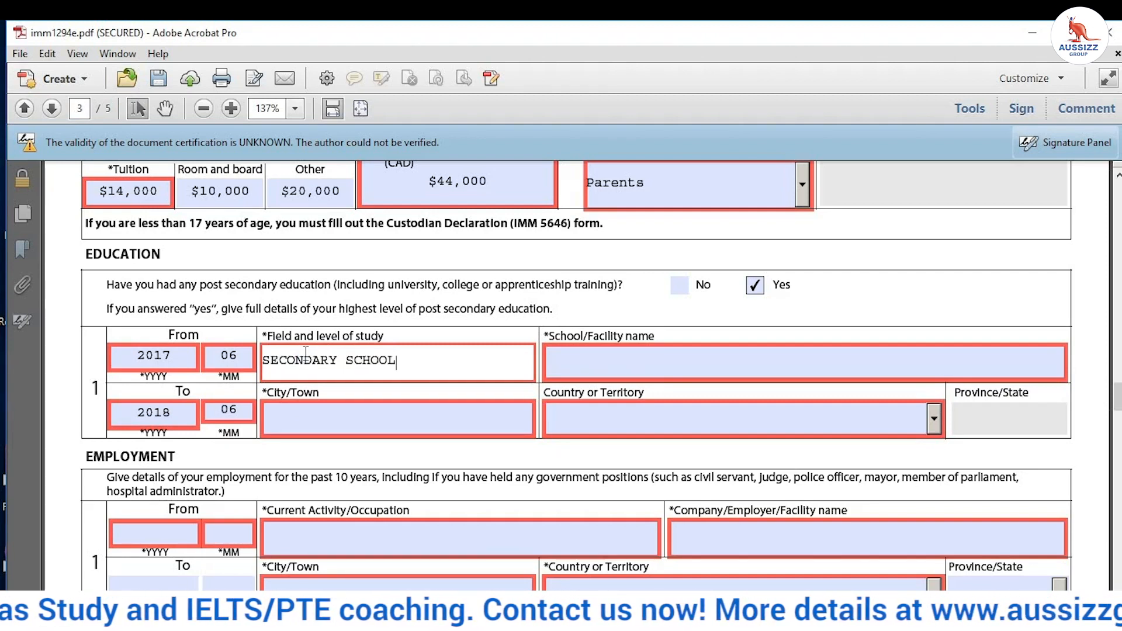
pyautogui.write(' EDUCATION')
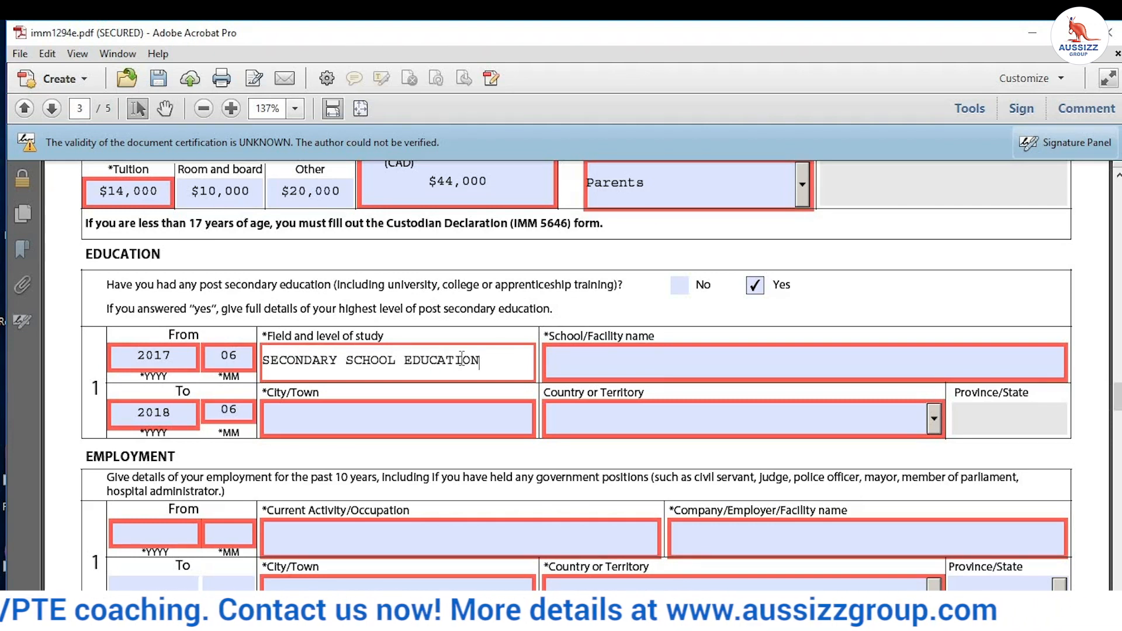
pyautogui.click(841, 354)
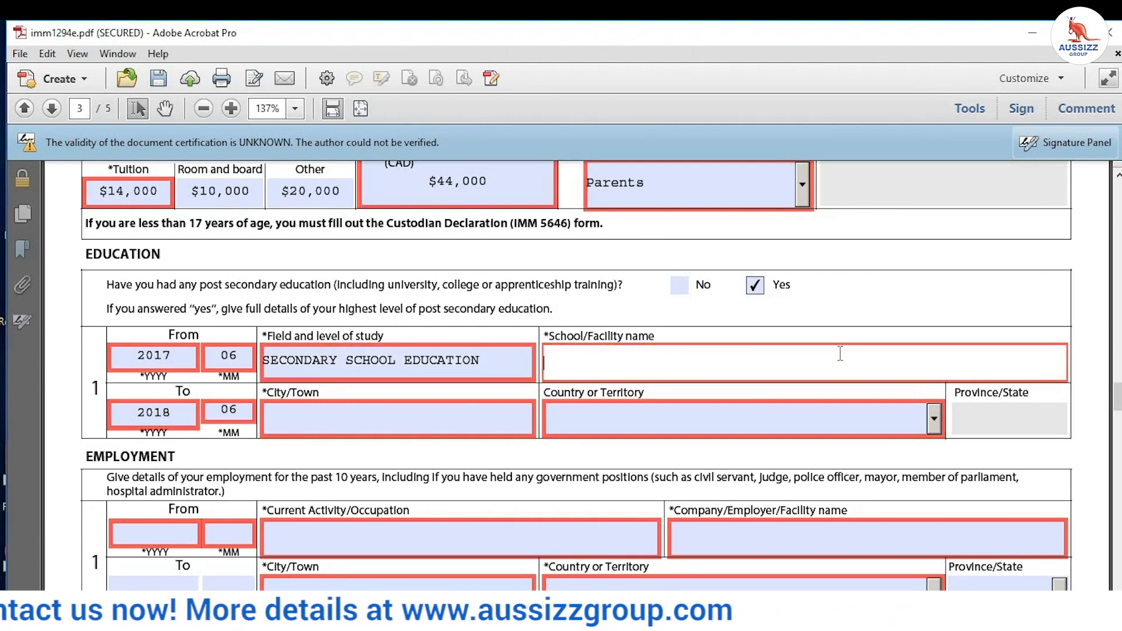
pyautogui.write('SAINT KABIR /')
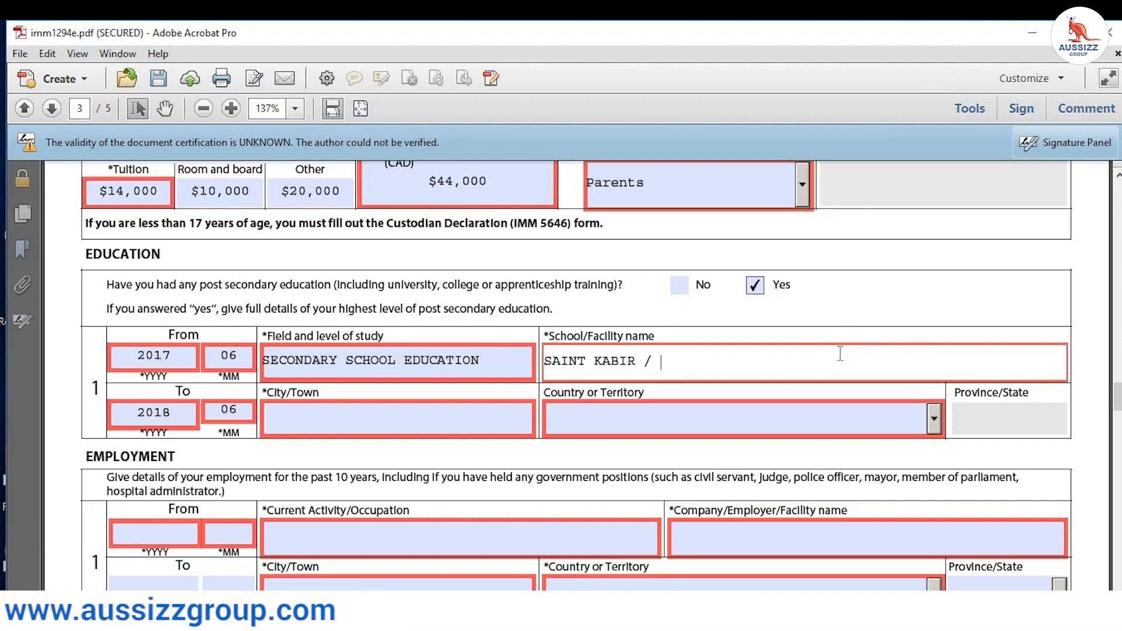
pyautogui.write('CBSE')
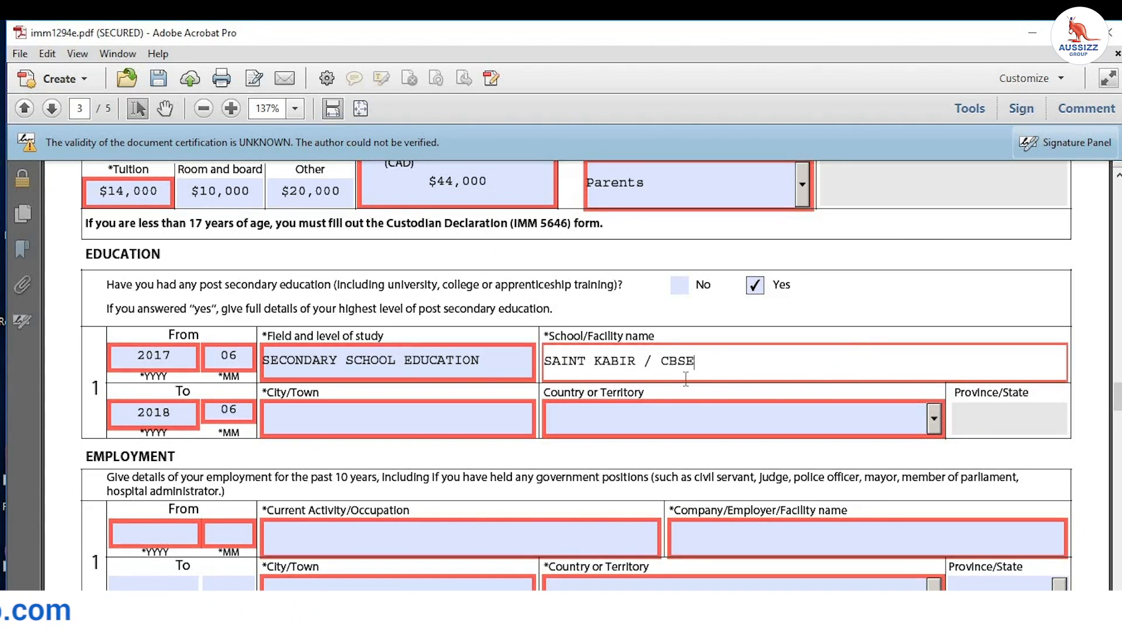
# Step: Set the education city to BATHINDA and the country to India
pyautogui.click(365, 414)
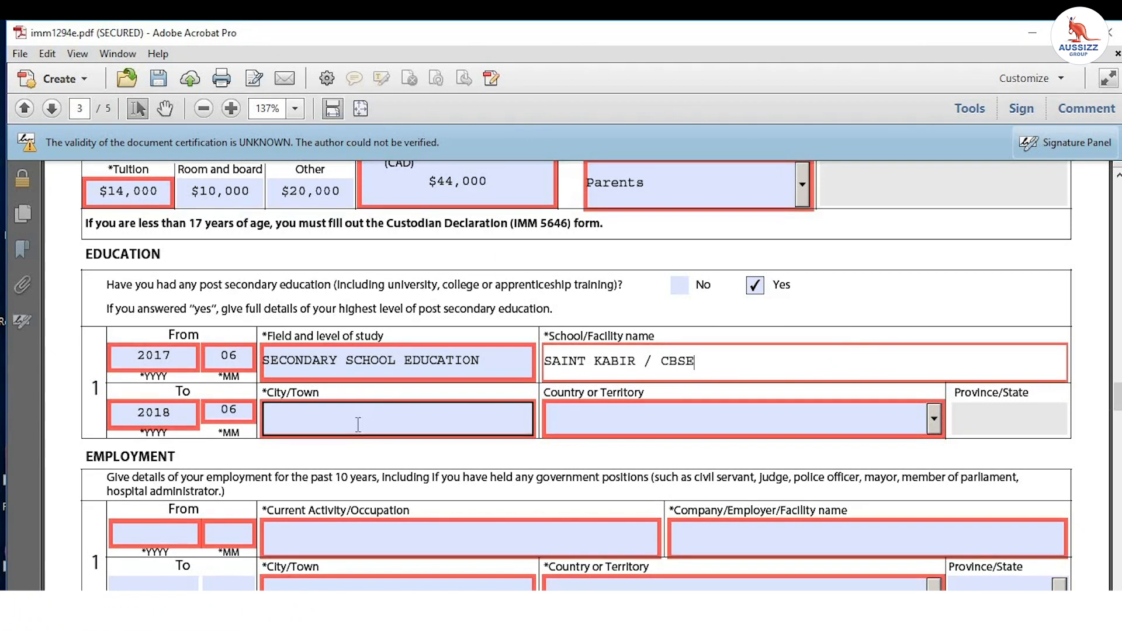
pyautogui.click(352, 414)
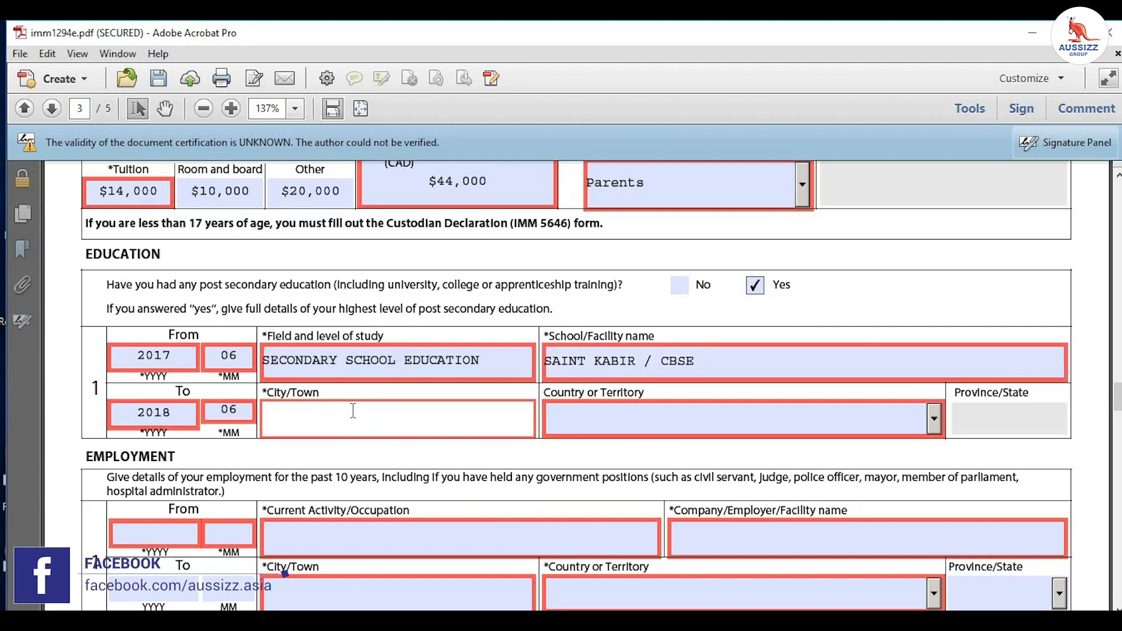
pyautogui.write('BATHINDA')
pyautogui.click(573, 419)
pyautogui.press('i')
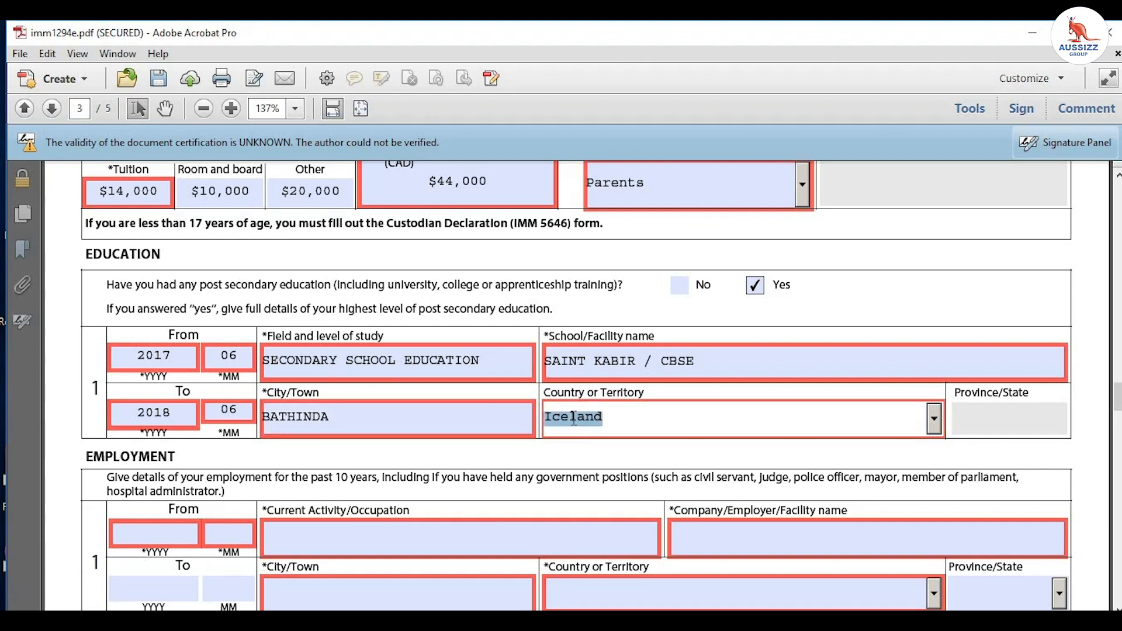
pyautogui.press('n')
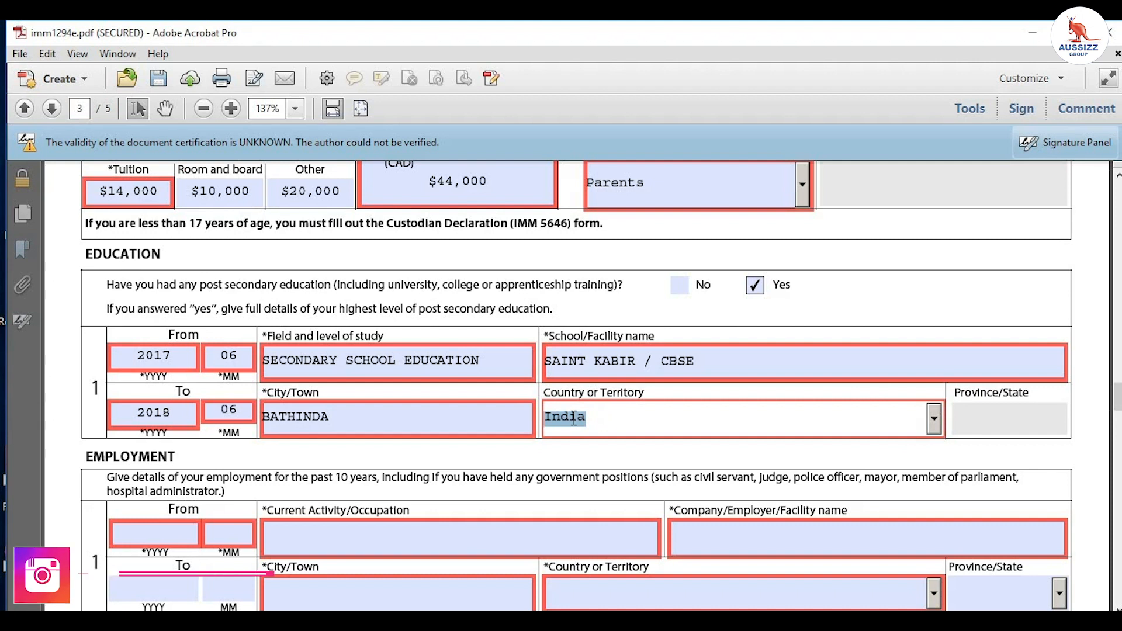
pyautogui.click(300, 444)
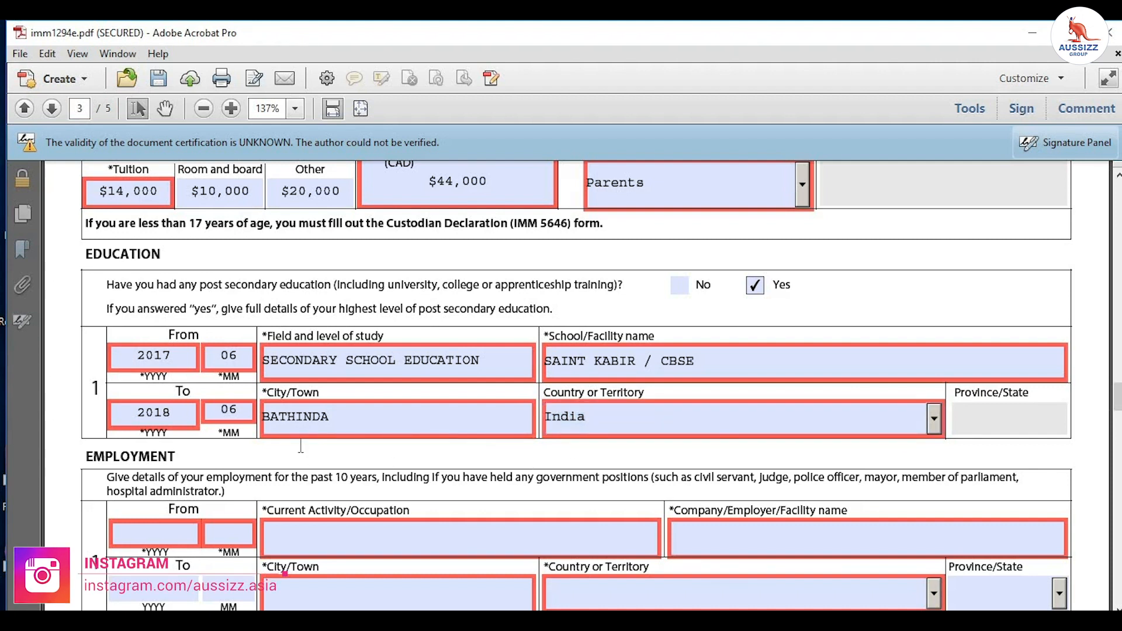
# Step: Fill employment row 1 from 2018-07 to 2020-05, with occupation INTENDED STUDENT
pyautogui.scroll(-3, 300, 444)
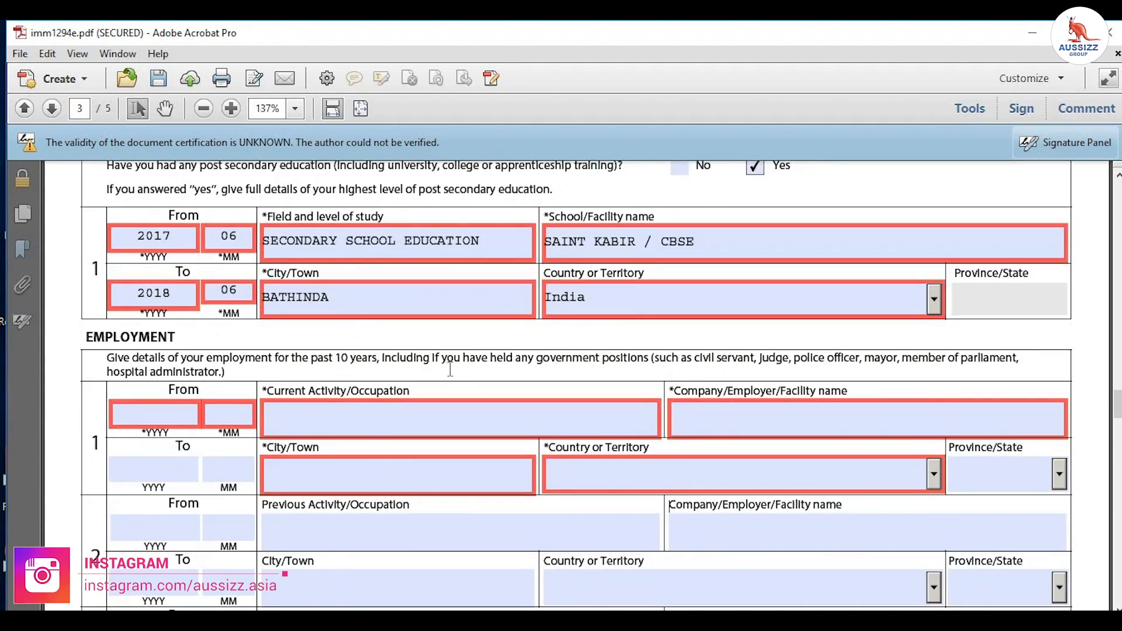
pyautogui.scroll(-1, 450, 369)
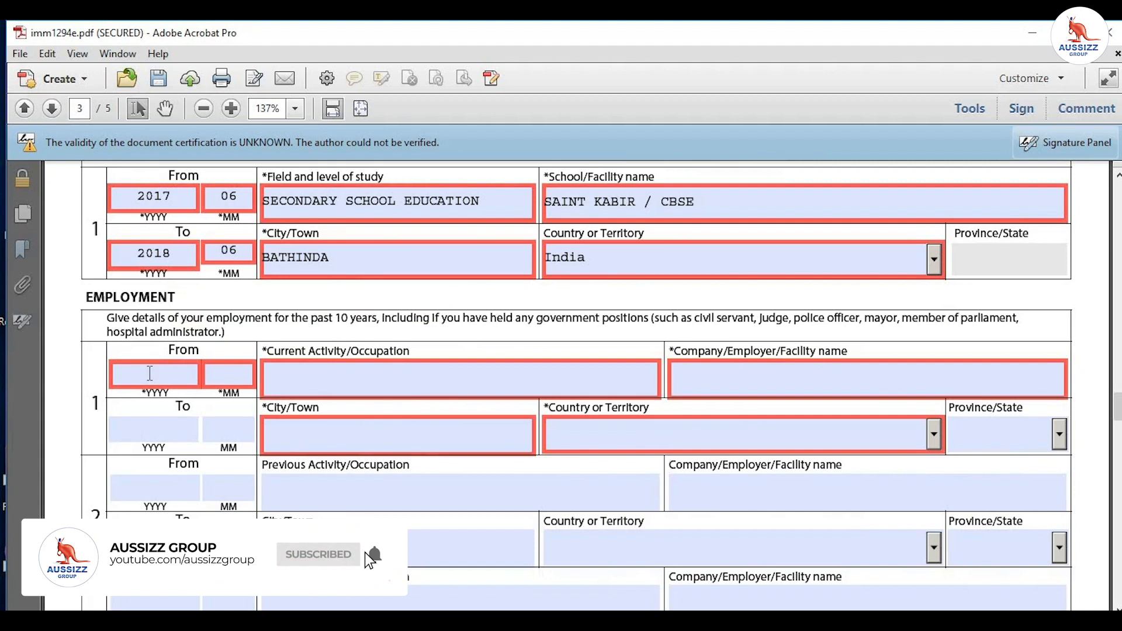
pyautogui.click(149, 372)
pyautogui.write('2018')
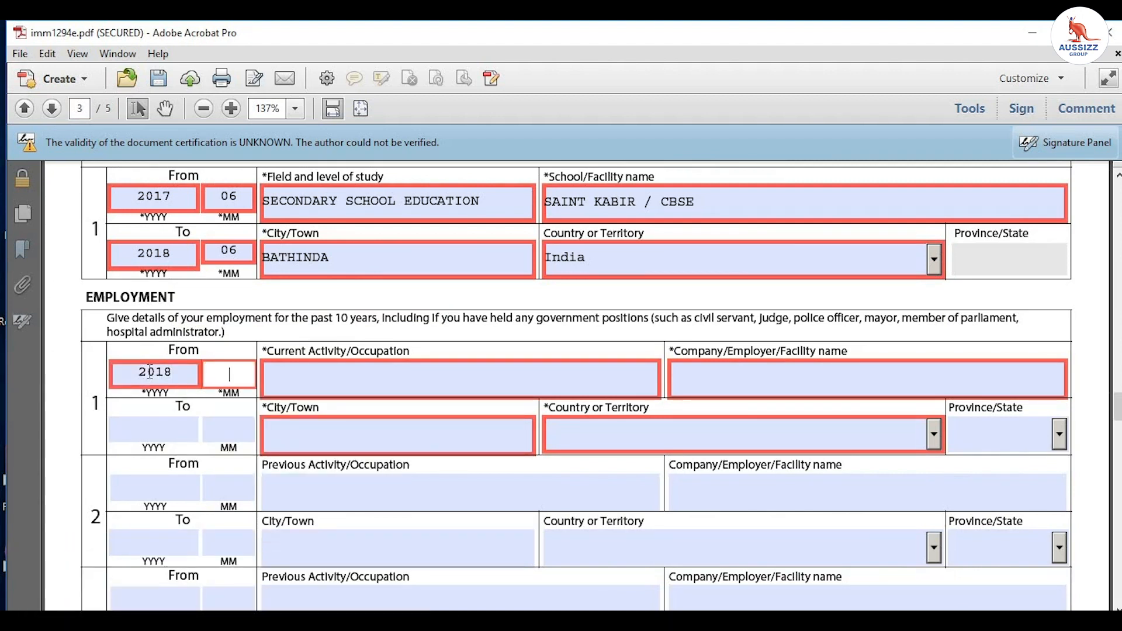
pyautogui.write('07')
pyautogui.click(132, 426)
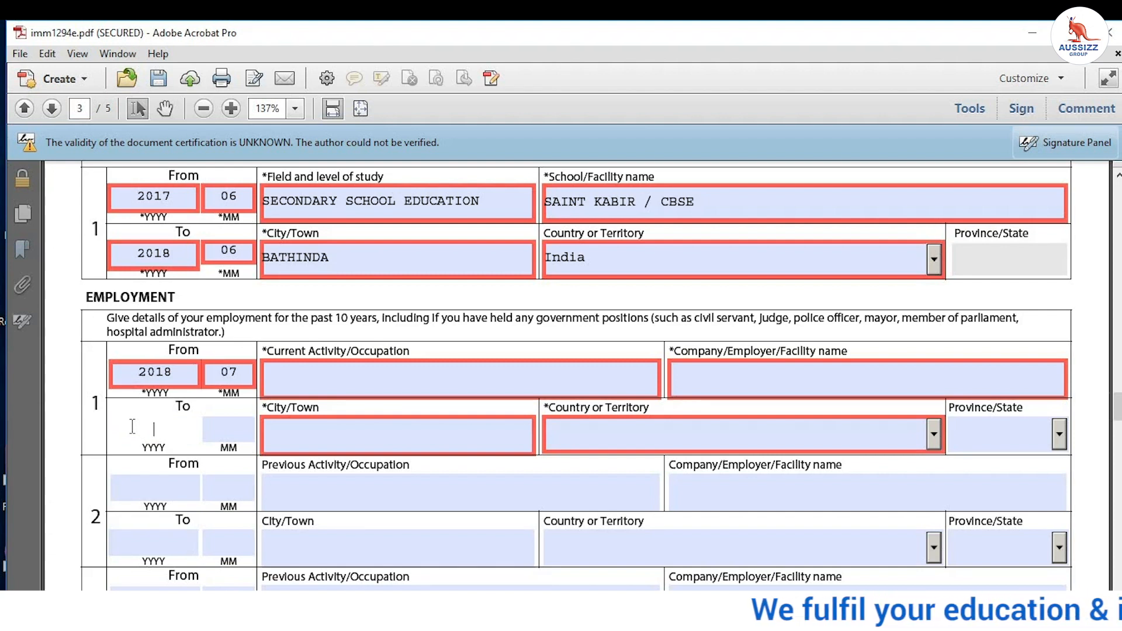
pyautogui.write('2020')
pyautogui.press('Tab')
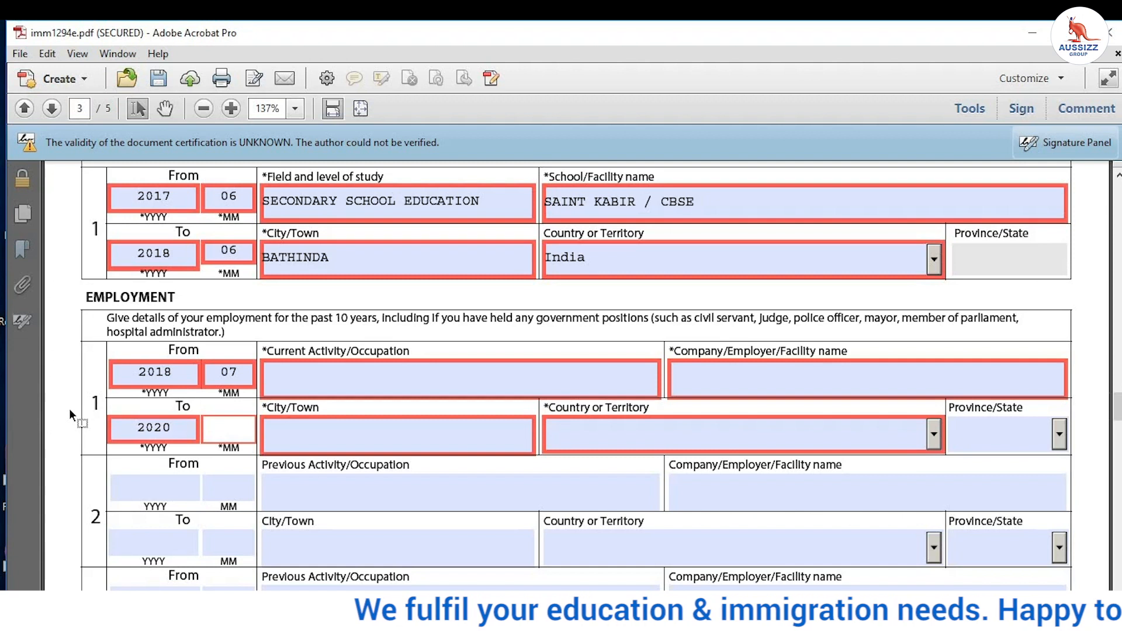
pyautogui.write('05')
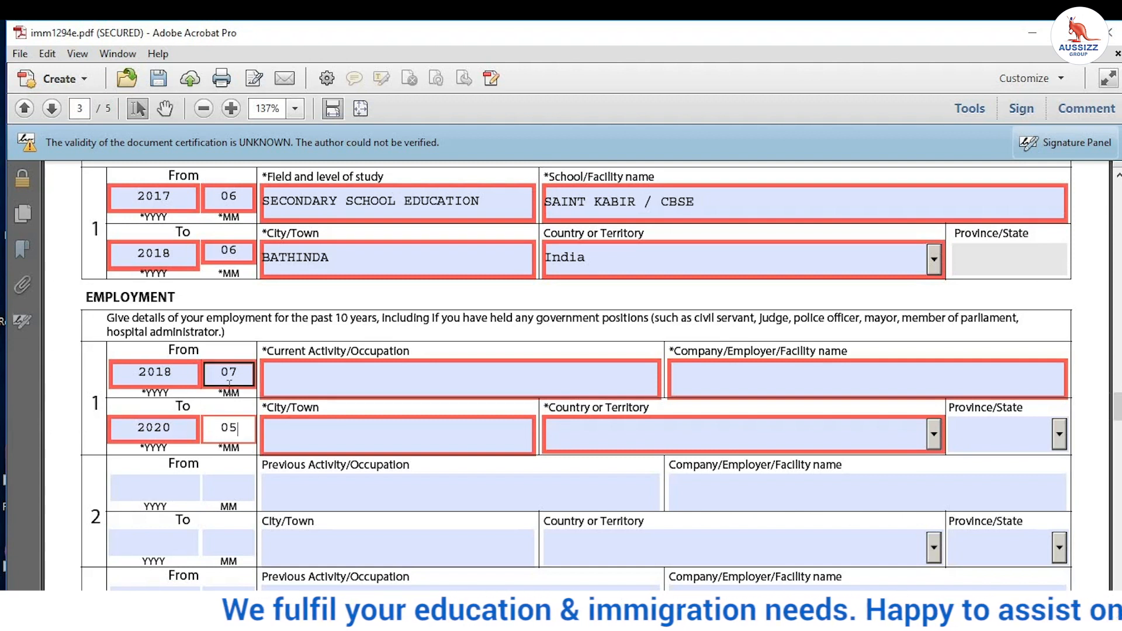
pyautogui.click(281, 380)
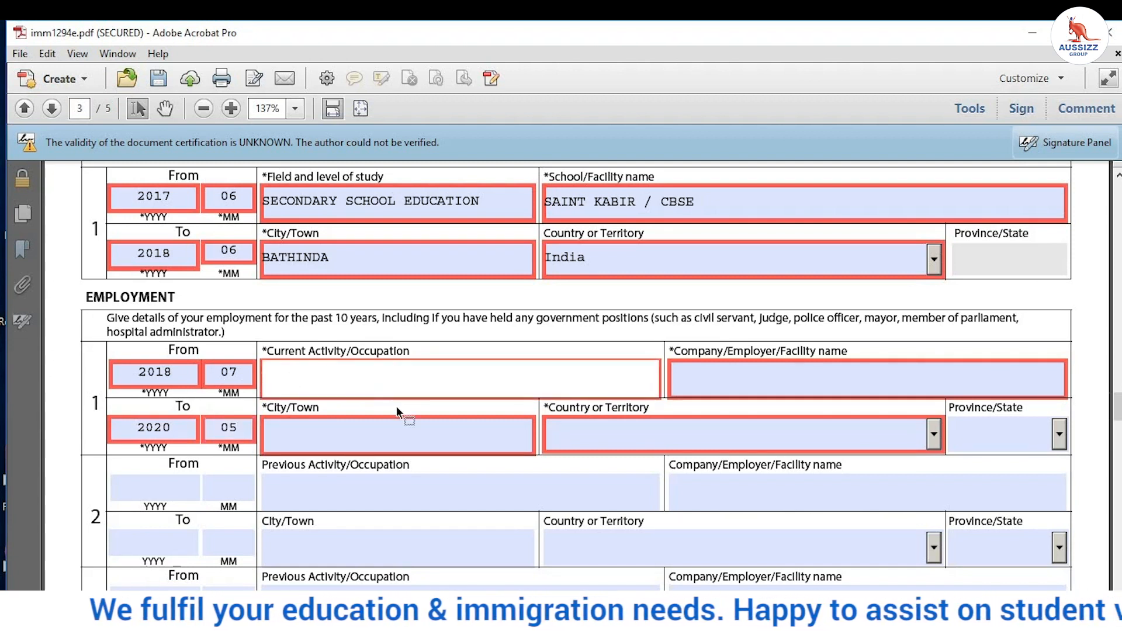
pyautogui.write('INT')
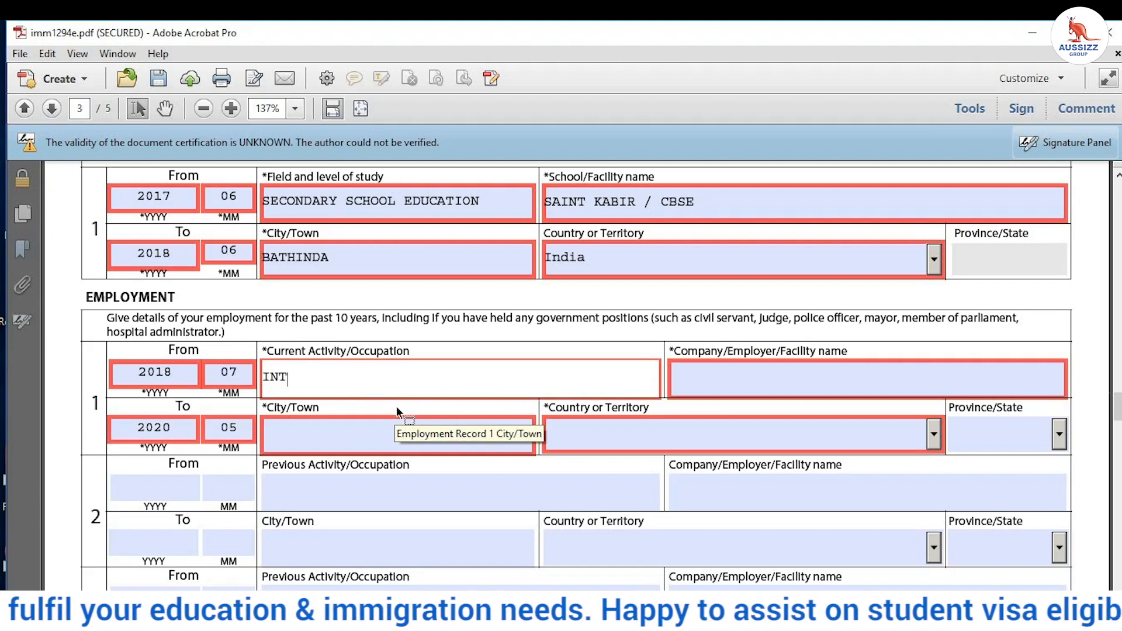
pyautogui.write('ENDED STUDENT')
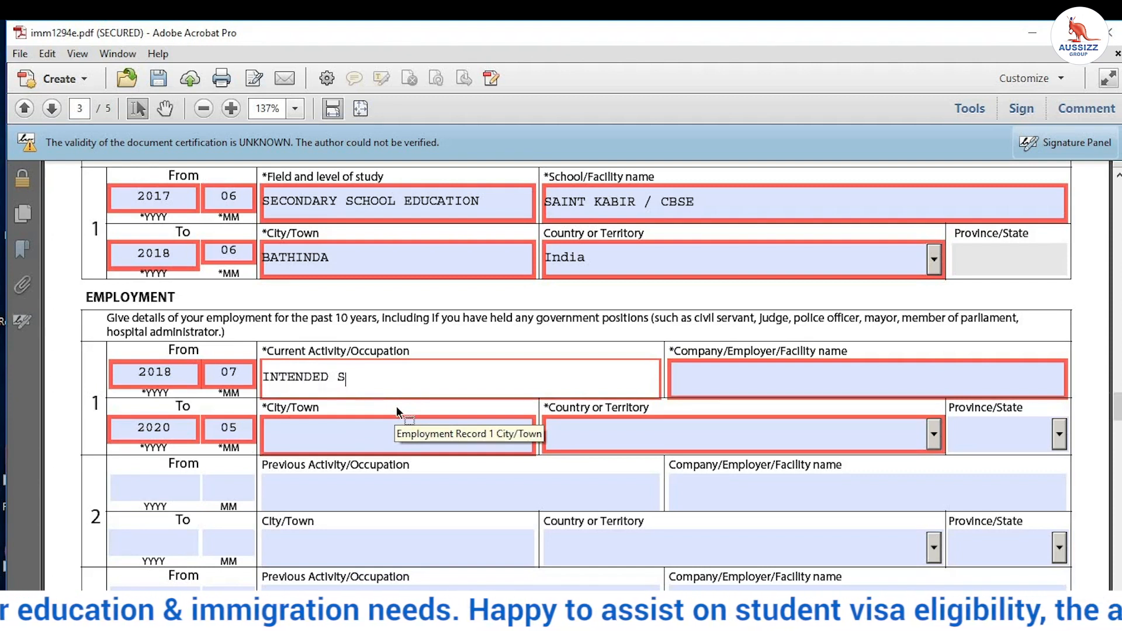
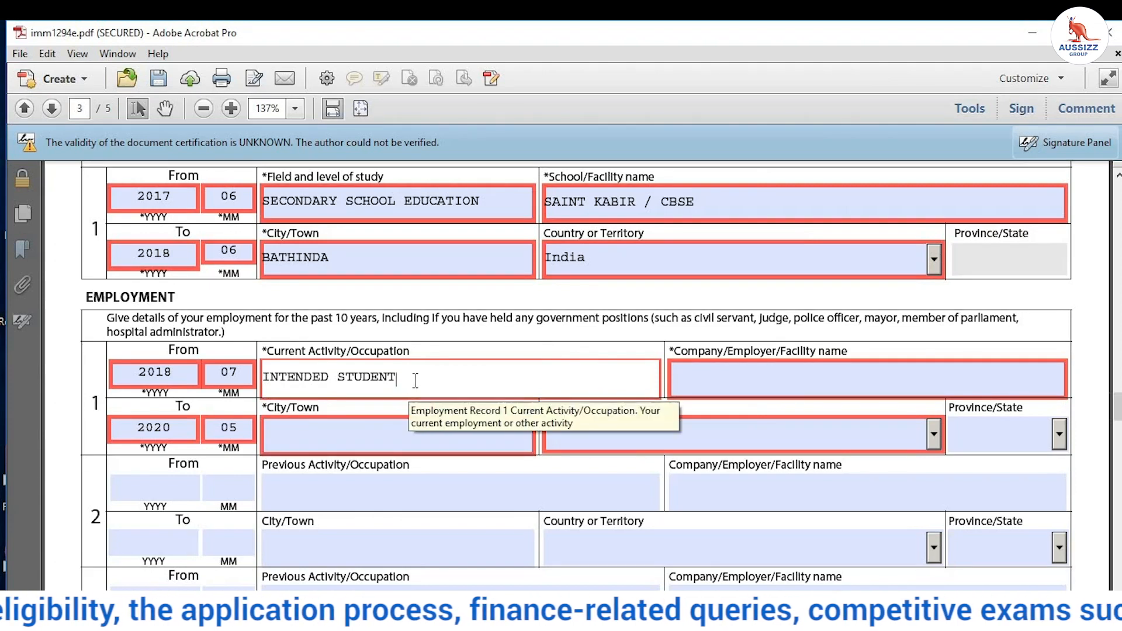
# Step: Fill employment record 1 with employer N/A, city BATHINDA and country India
pyautogui.click(709, 379)
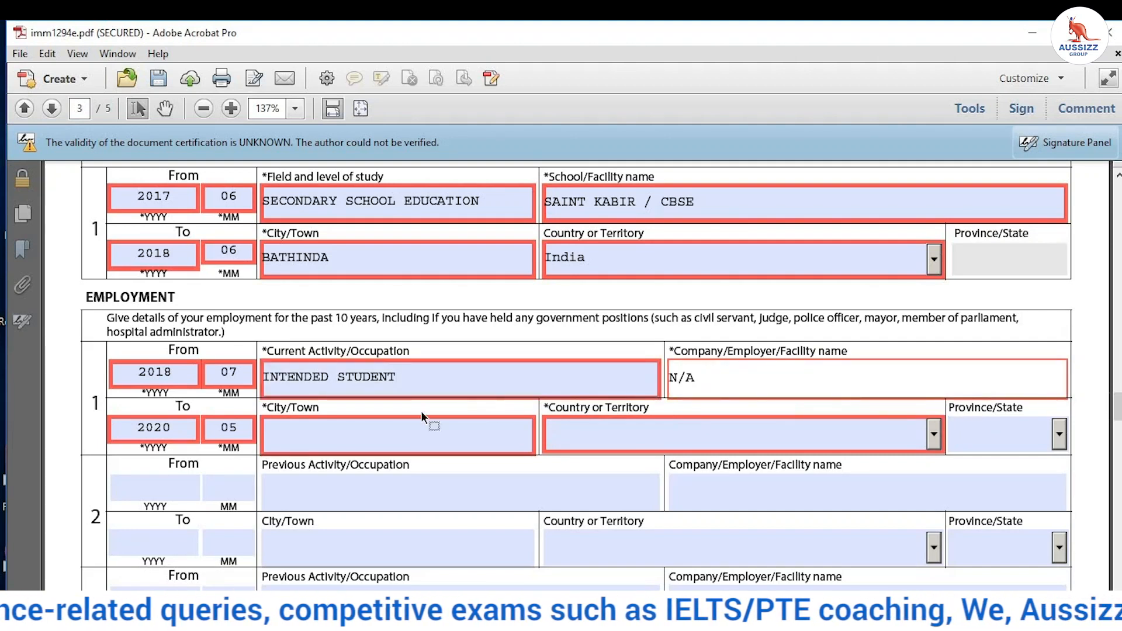
pyautogui.click(392, 429)
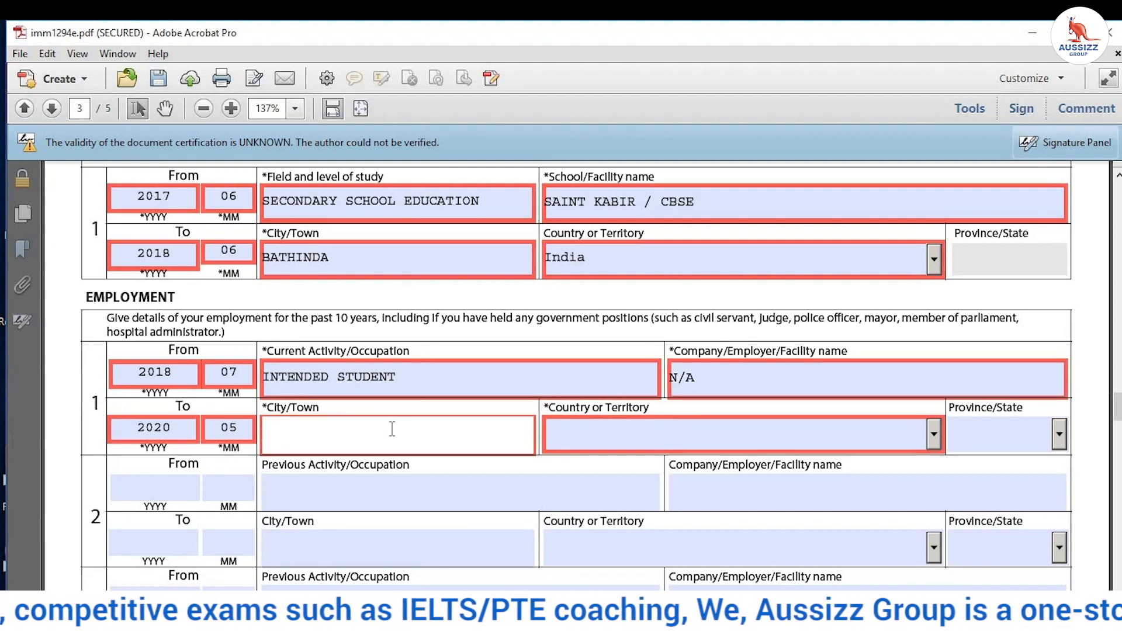
pyautogui.write('BATHINDA')
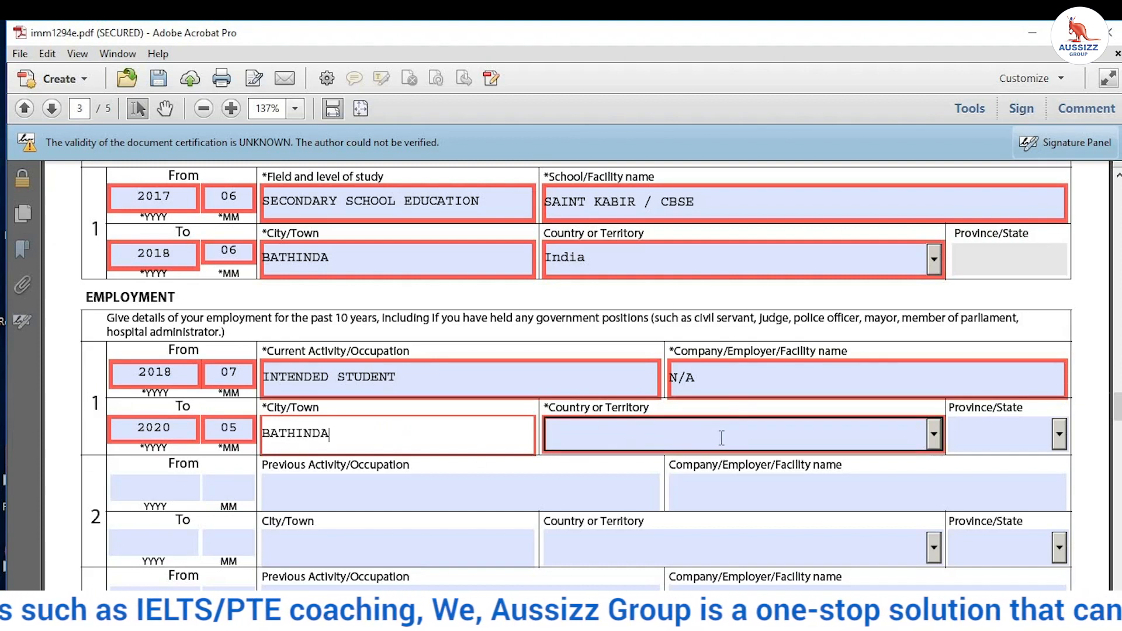
pyautogui.click(881, 440)
pyautogui.write('I')
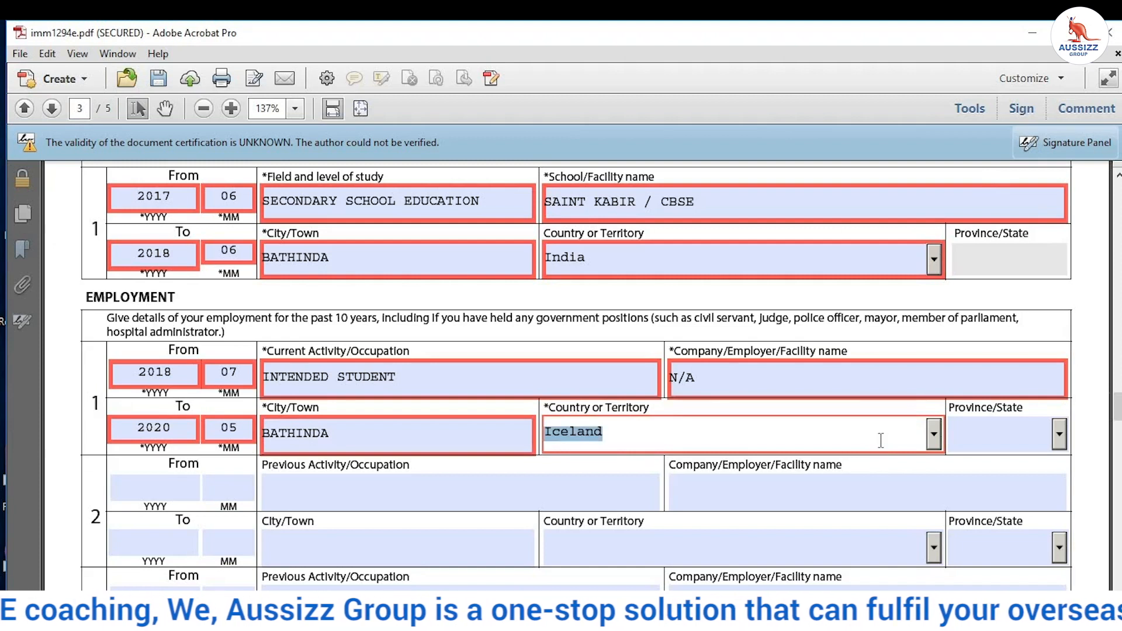
pyautogui.write('ndia')
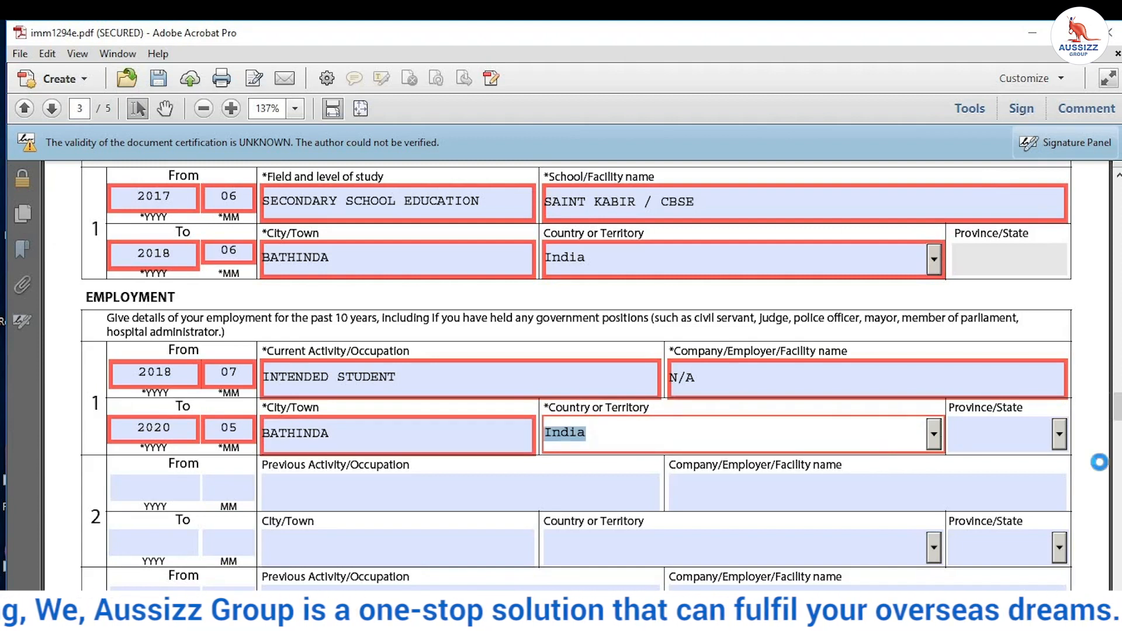
pyautogui.click(1086, 440)
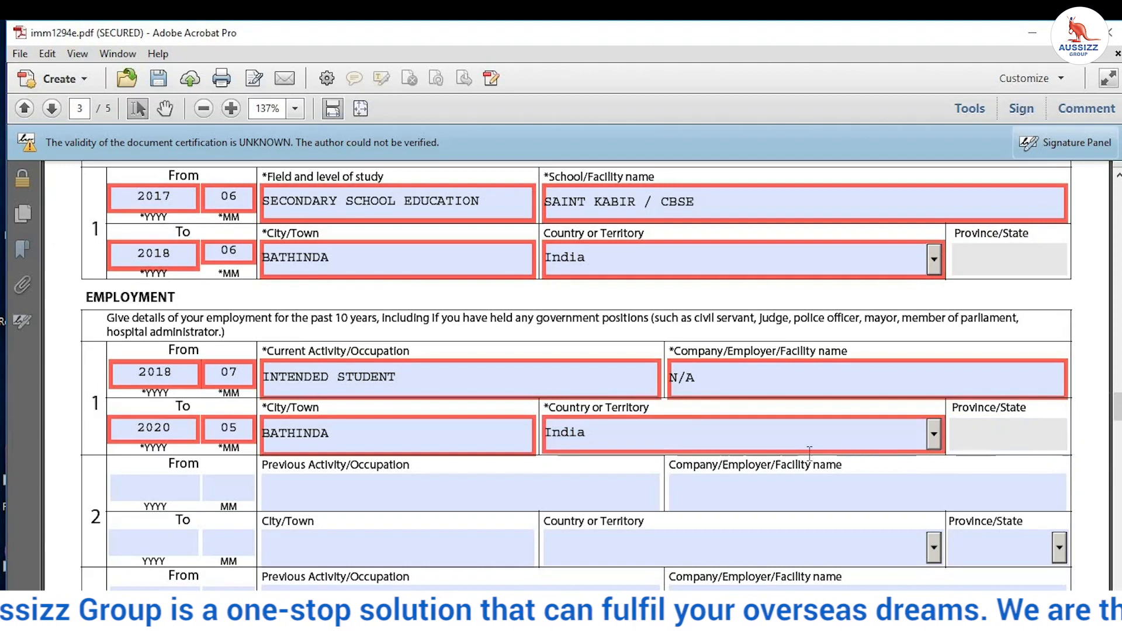
pyautogui.scroll(-3, 1086, 440)
pyautogui.scroll(-15, 153, 356)
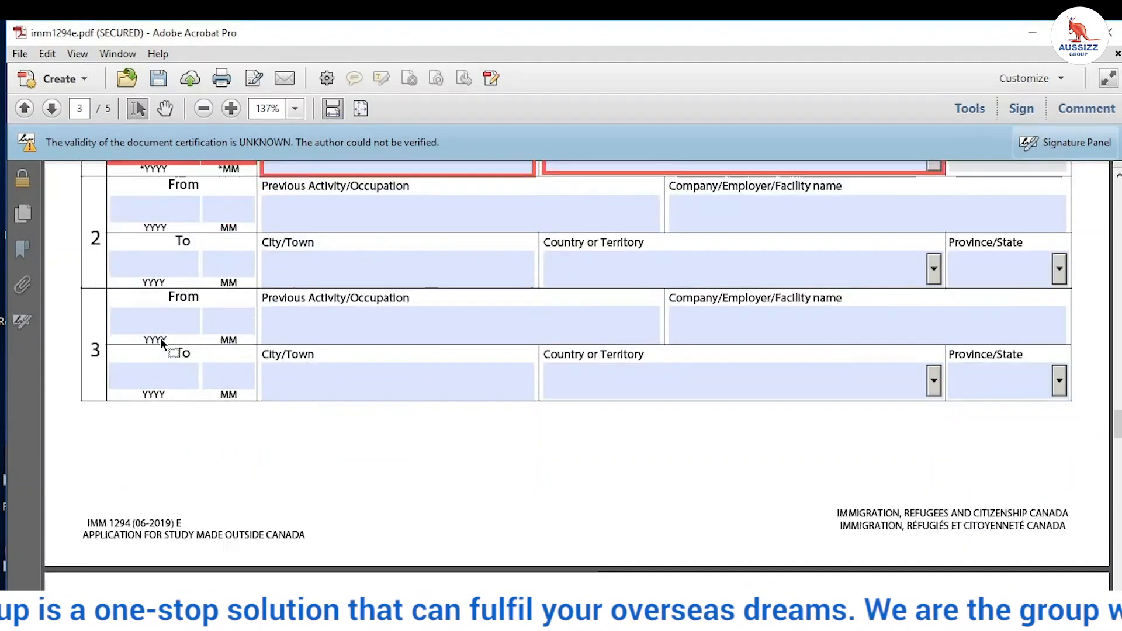
pyautogui.scroll(-3, 159, 352)
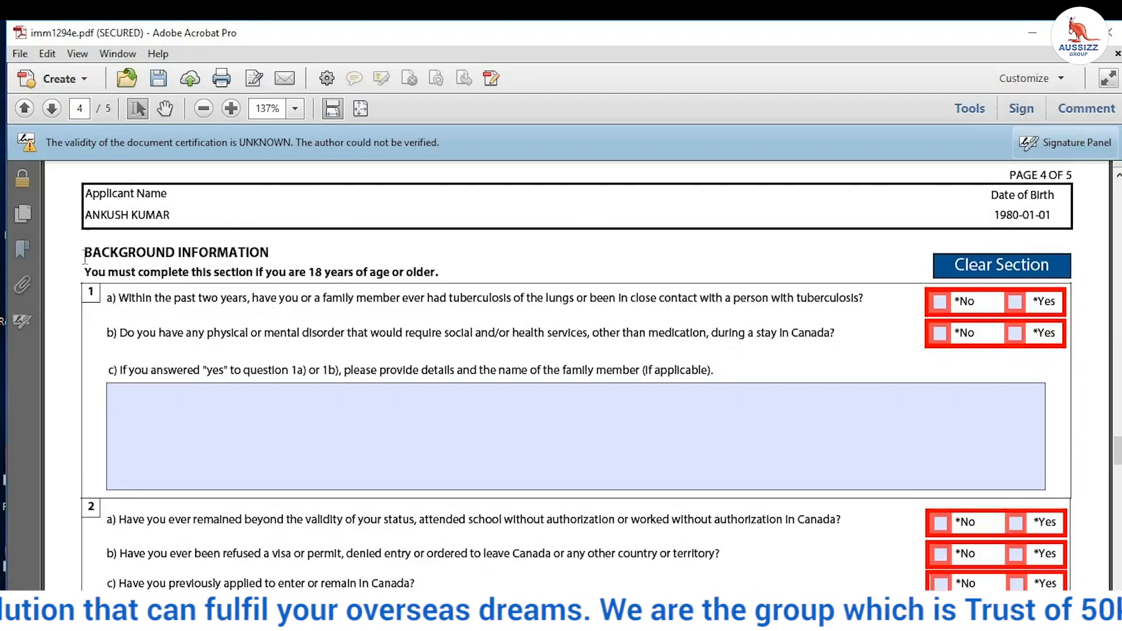
# Step: Review the age note and question 1a wording, then answer Yes to 1a and 1b
pyautogui.moveTo(180, 266); pyautogui.dragTo(419, 318)
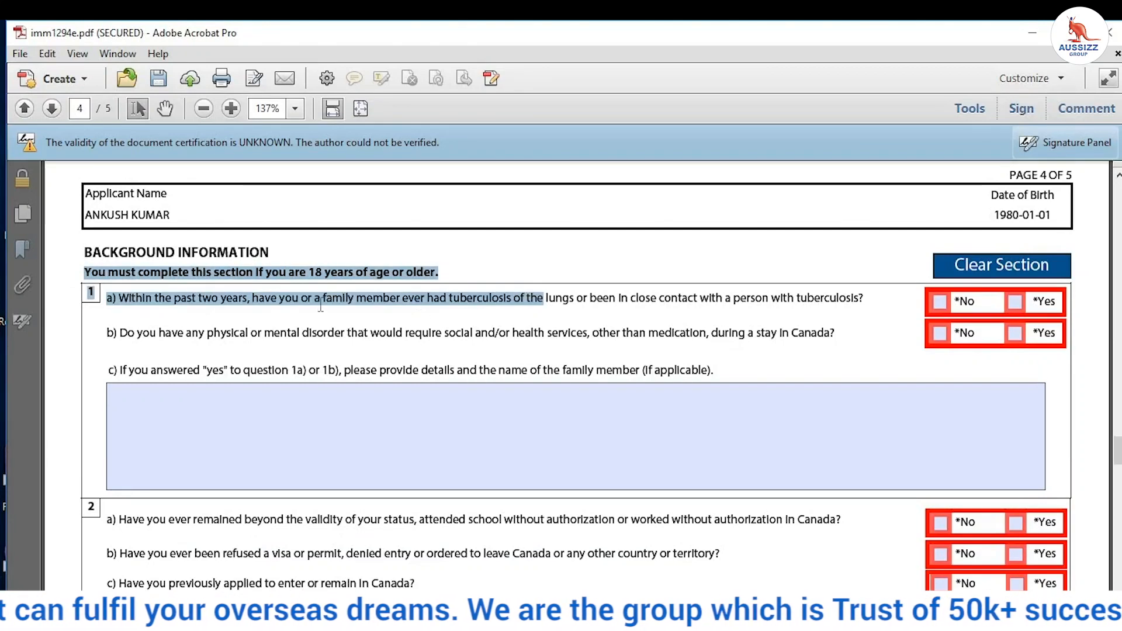
pyautogui.click(134, 293)
pyautogui.moveTo(174, 295); pyautogui.dragTo(525, 295)
pyautogui.moveTo(654, 291); pyautogui.dragTo(128, 311)
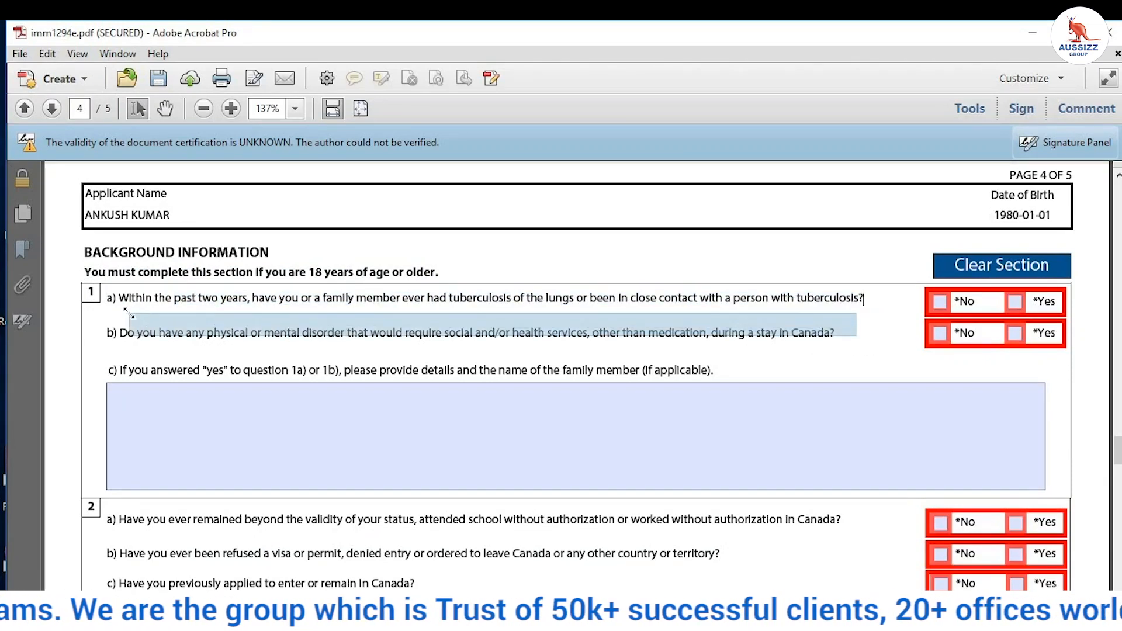
pyautogui.click(106, 373)
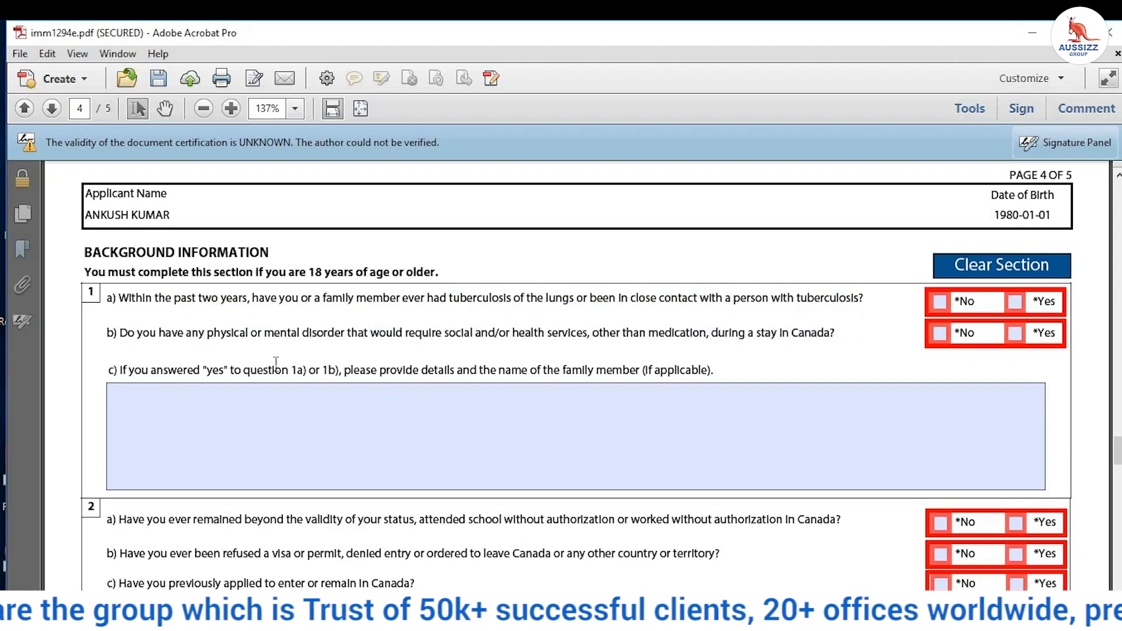
pyautogui.click(1015, 304)
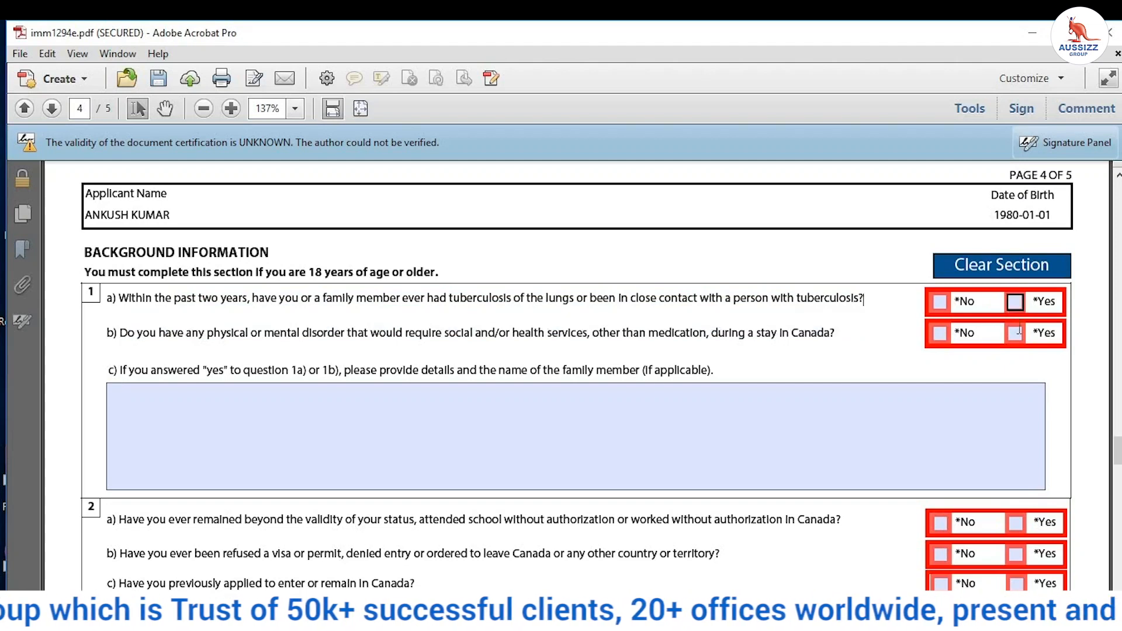
pyautogui.click(1016, 335)
# Step: Answer No to background questions 2a, 2b and 2c
pyautogui.scroll(-3, 994, 358)
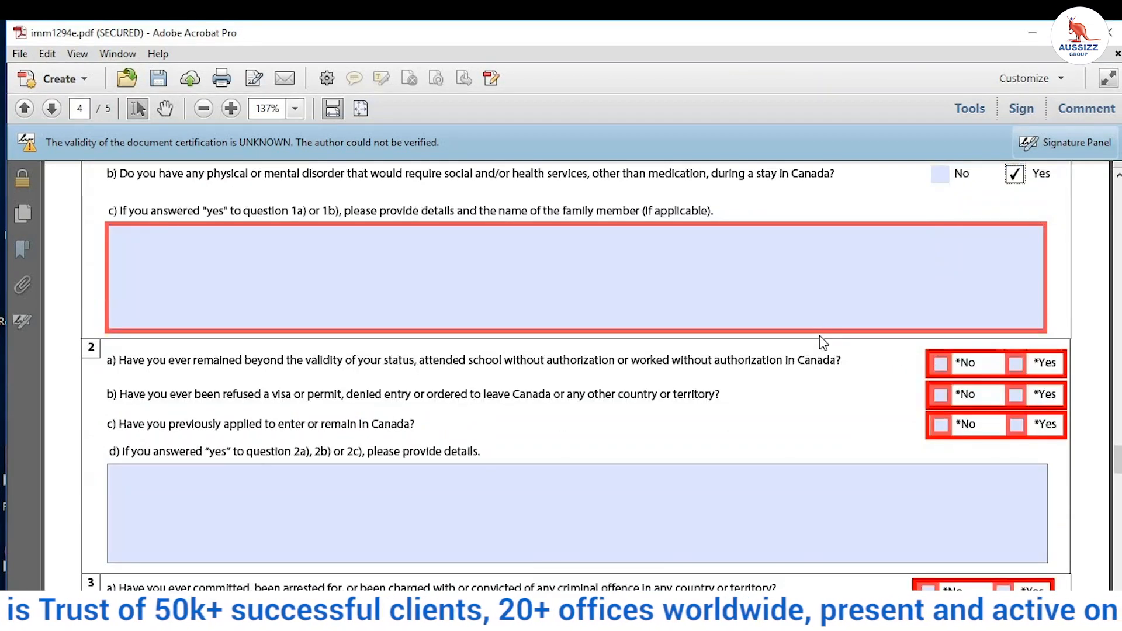
pyautogui.scroll(-1, 819, 336)
pyautogui.click(109, 215)
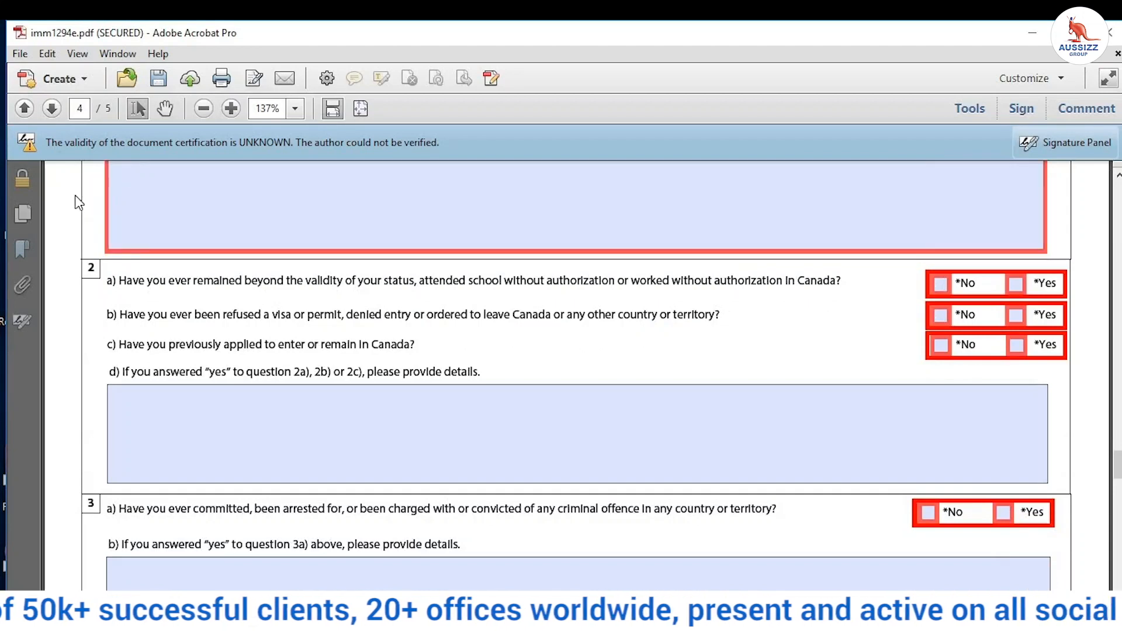
pyautogui.moveTo(136, 275); pyautogui.dragTo(900, 290)
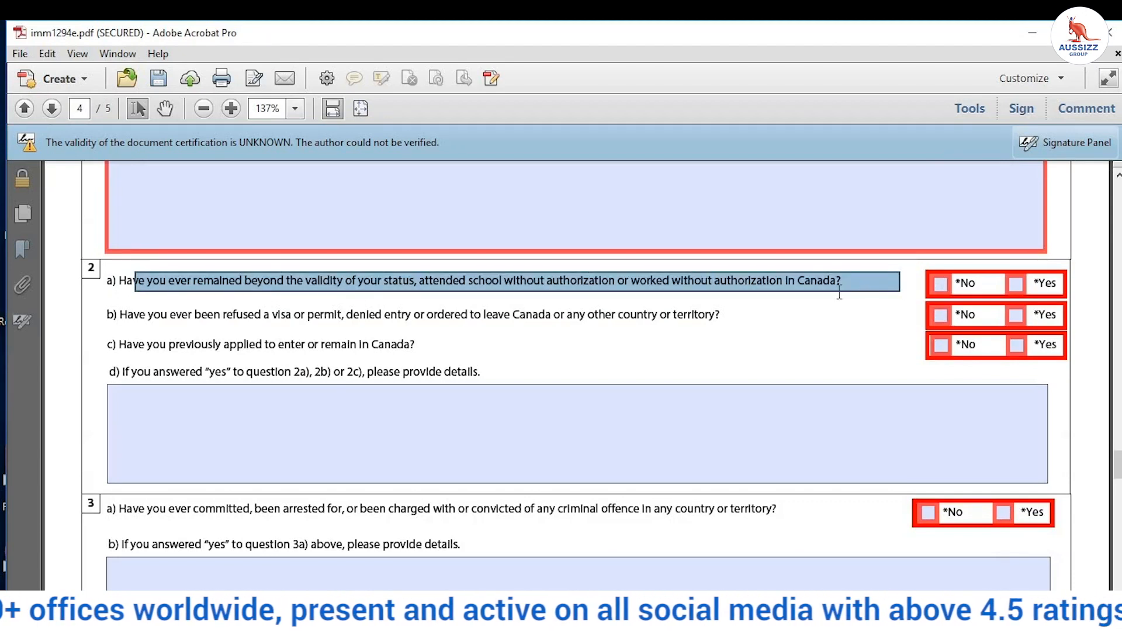
pyautogui.click(839, 292)
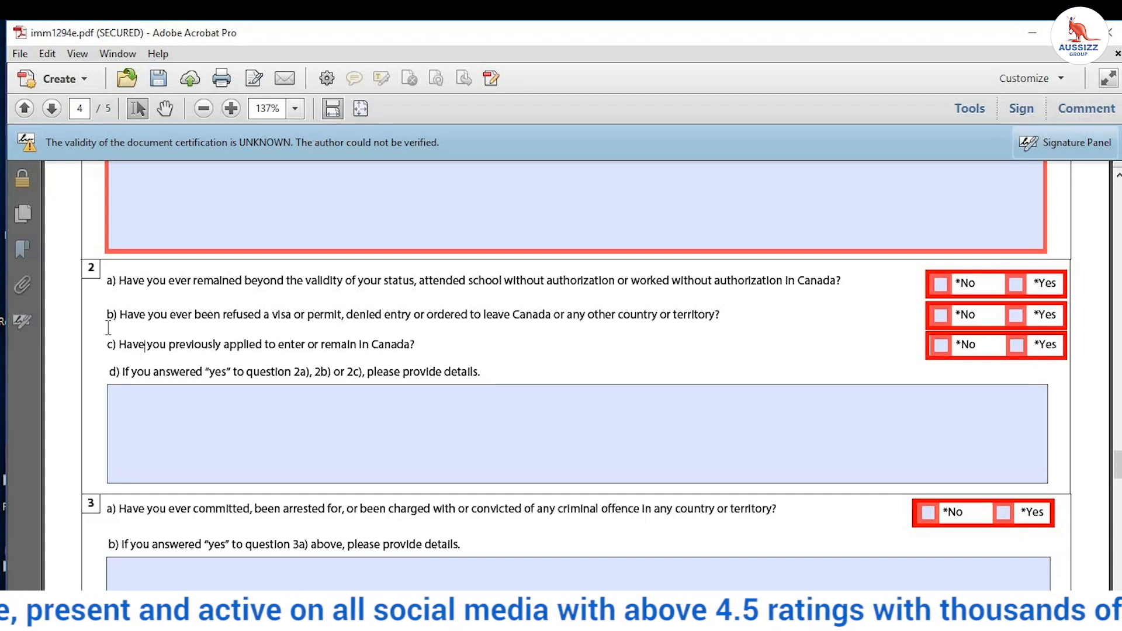
pyautogui.moveTo(169, 316); pyautogui.dragTo(710, 318)
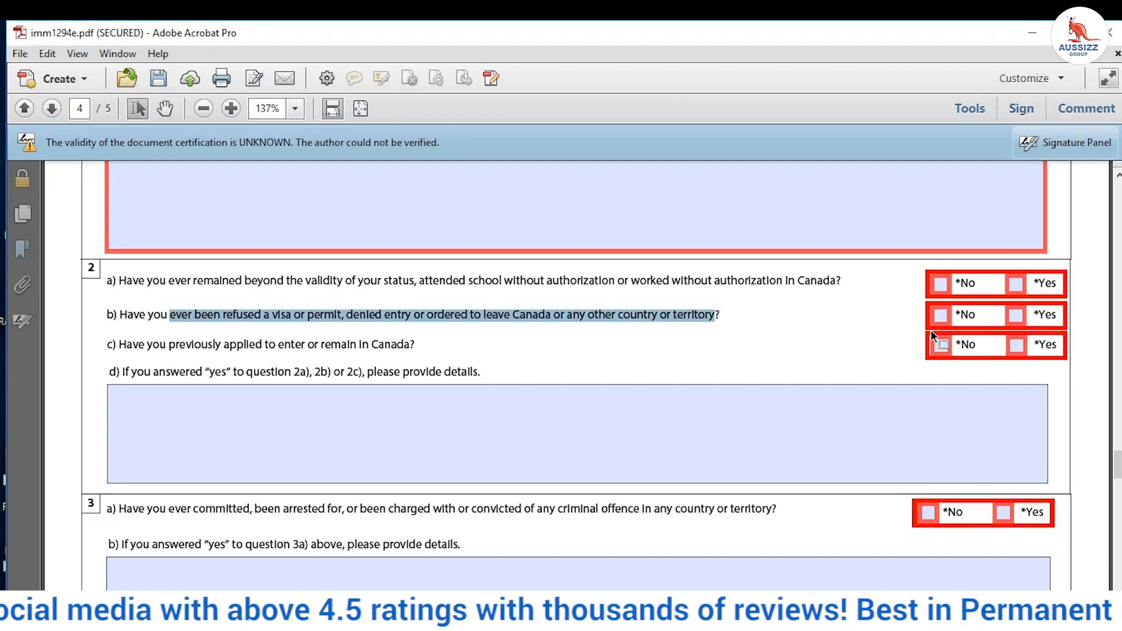
pyautogui.click(1018, 316)
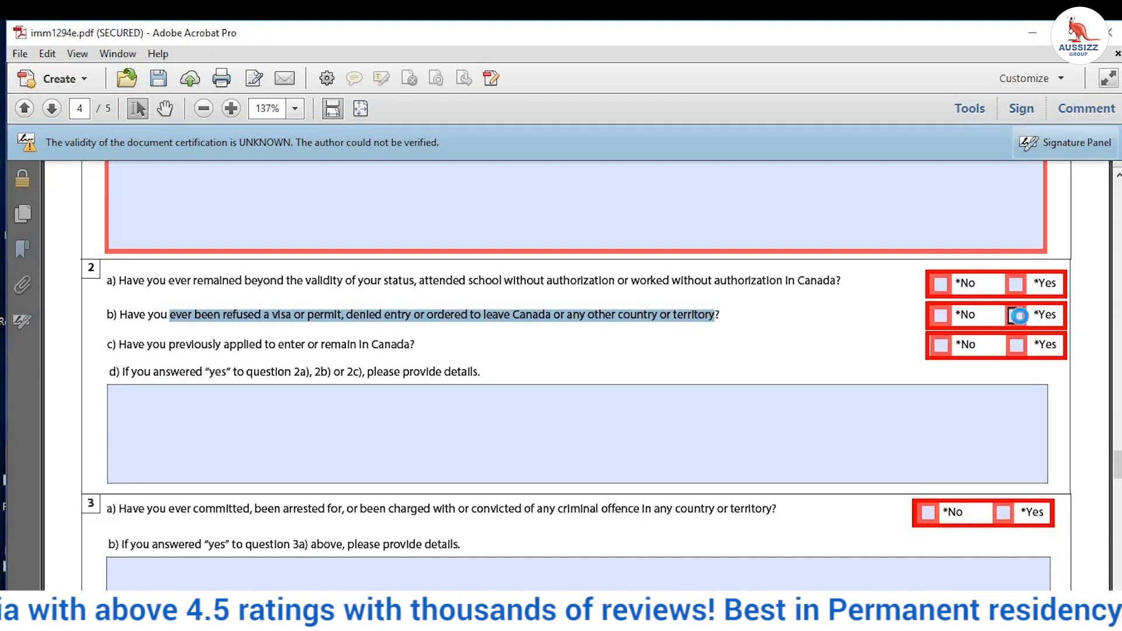
pyautogui.click(1017, 345)
pyautogui.click(942, 346)
pyautogui.click(941, 316)
pyautogui.click(941, 284)
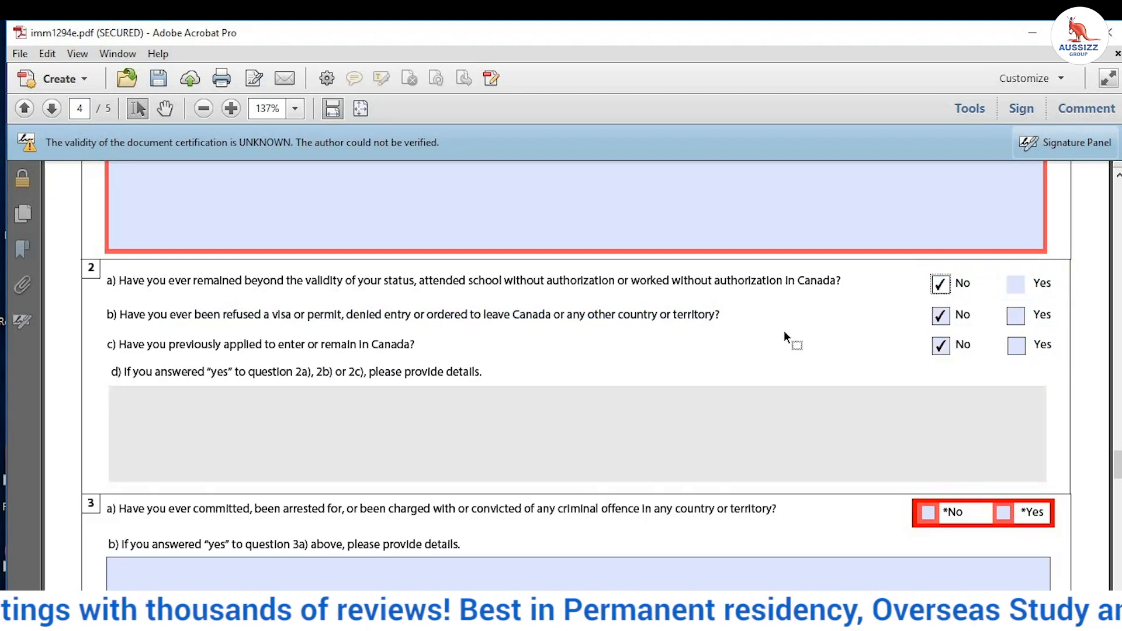
# Step: Answer No to questions 3a, 4a, 5 and 6
pyautogui.scroll(-3, 744, 309)
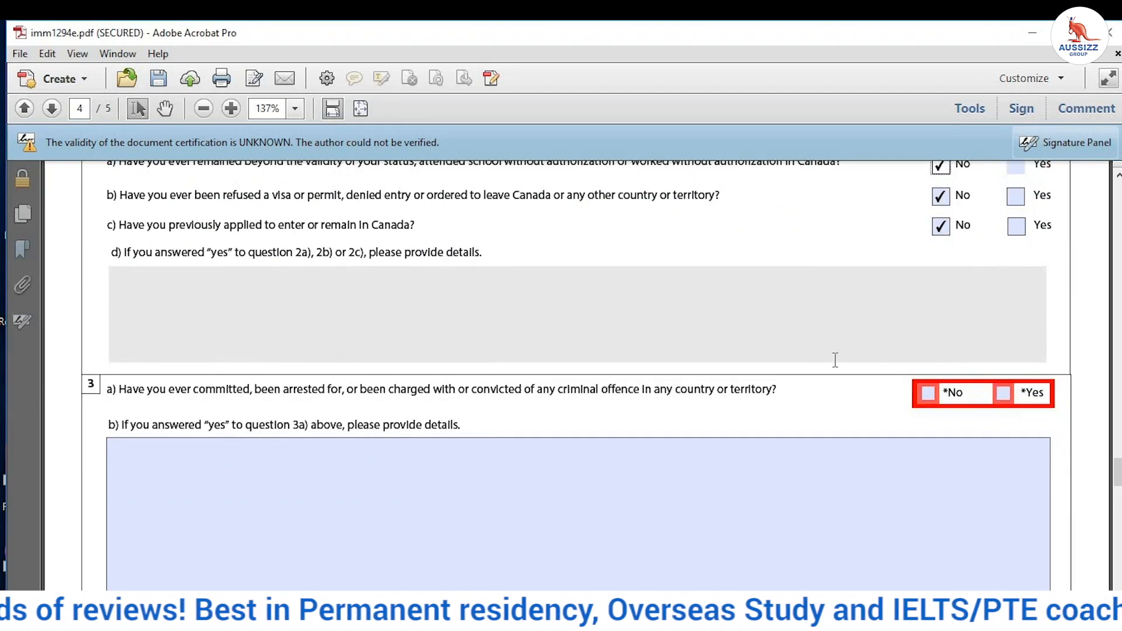
pyautogui.click(931, 395)
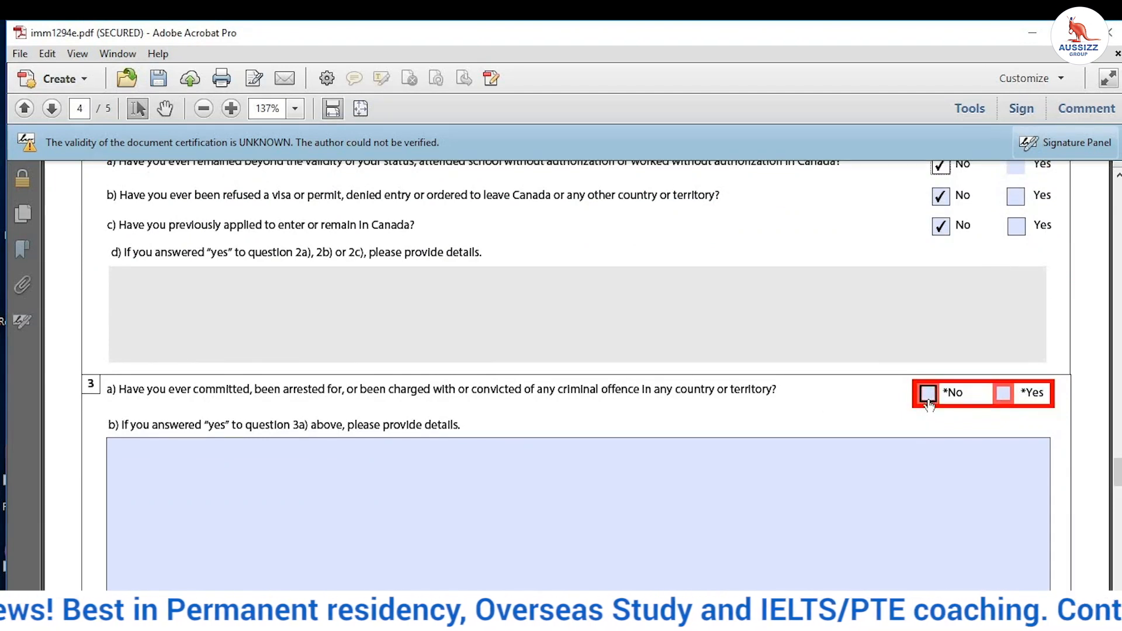
pyautogui.scroll(-6, 924, 409)
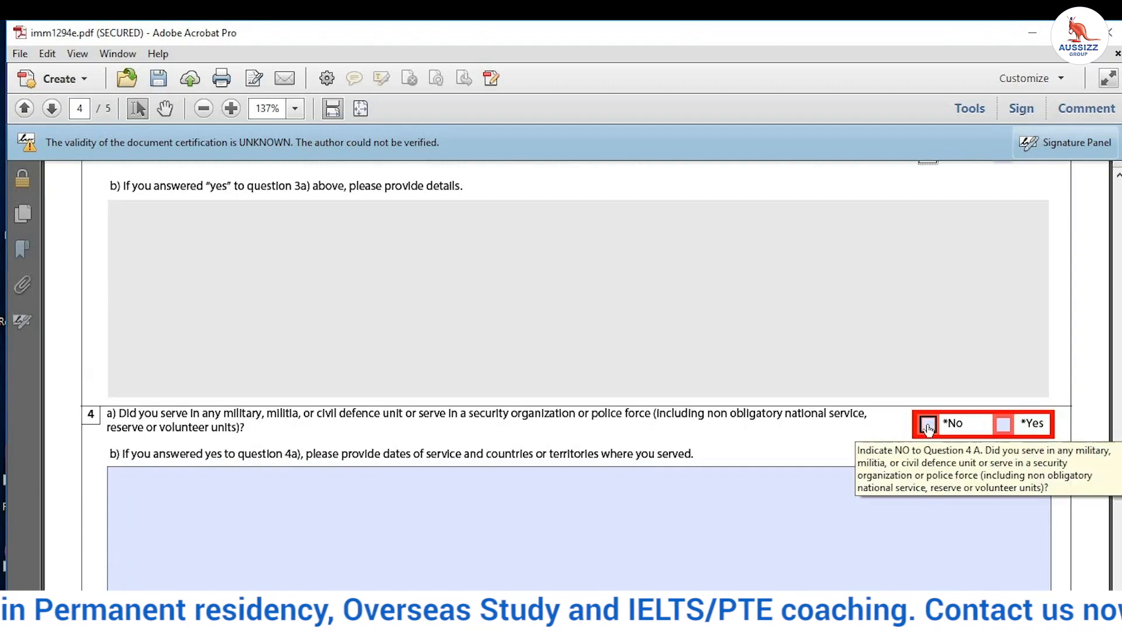
pyautogui.click(928, 426)
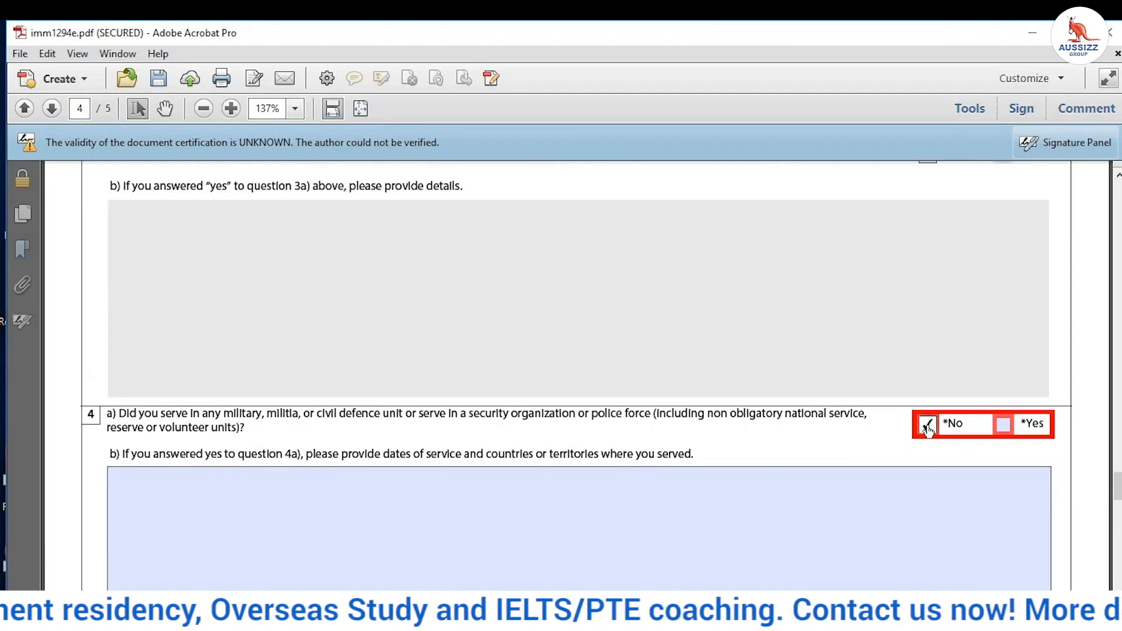
pyautogui.scroll(-7, 928, 421)
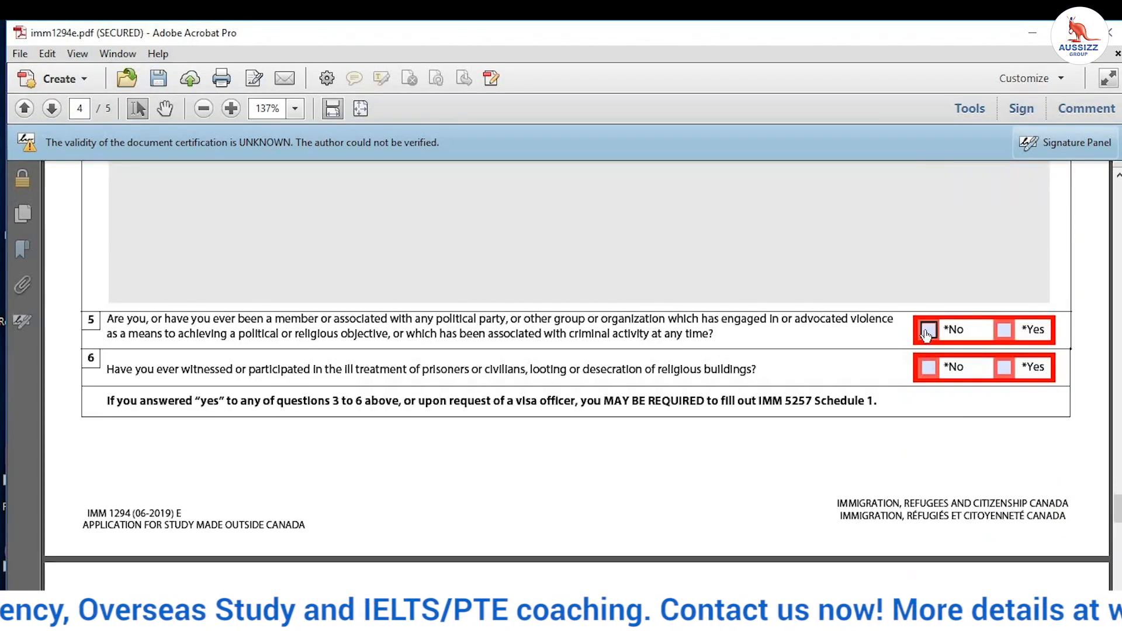
pyautogui.click(927, 331)
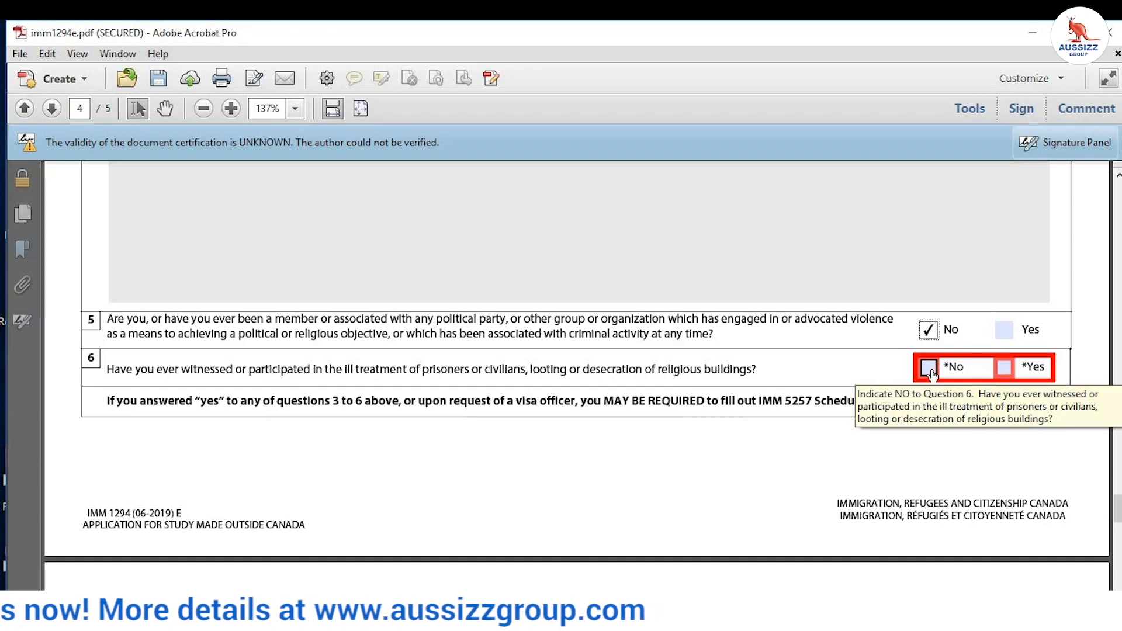
pyautogui.click(931, 369)
pyautogui.scroll(-5, 854, 377)
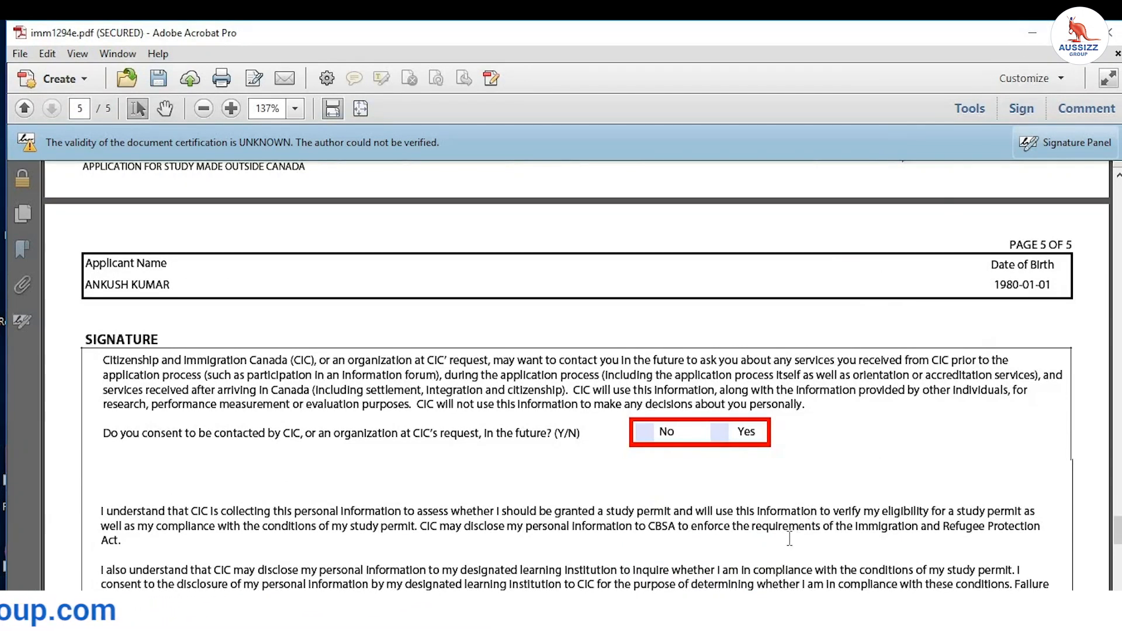
# Step: Consent to being contacted by CIC and set the signature date to 22 May 2020
pyautogui.click(728, 432)
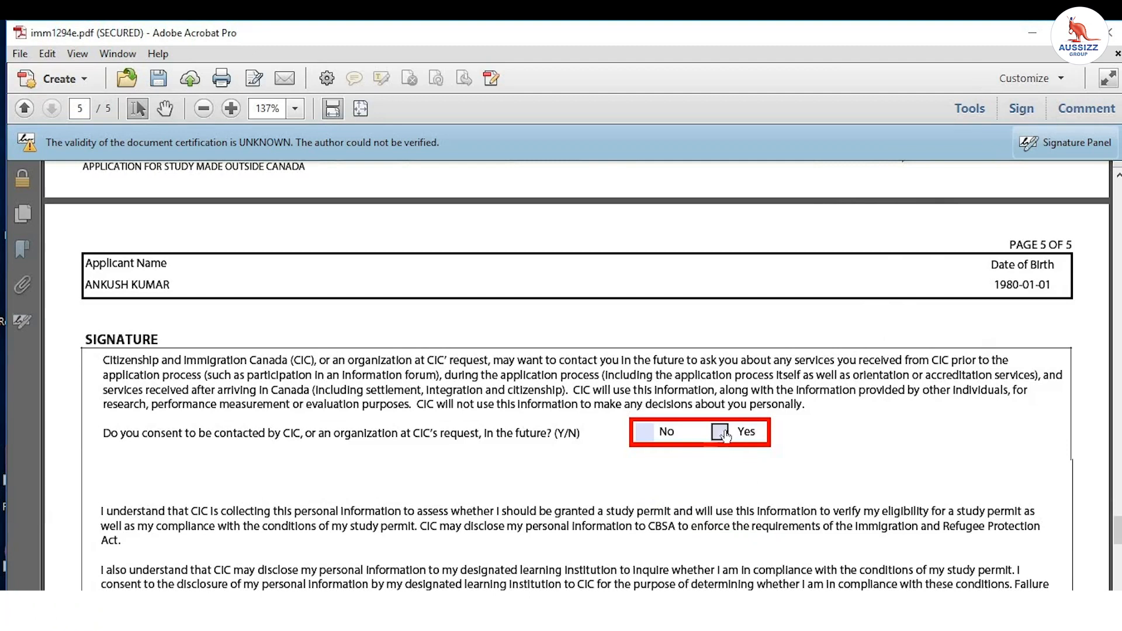
pyautogui.scroll(-6, 930, 327)
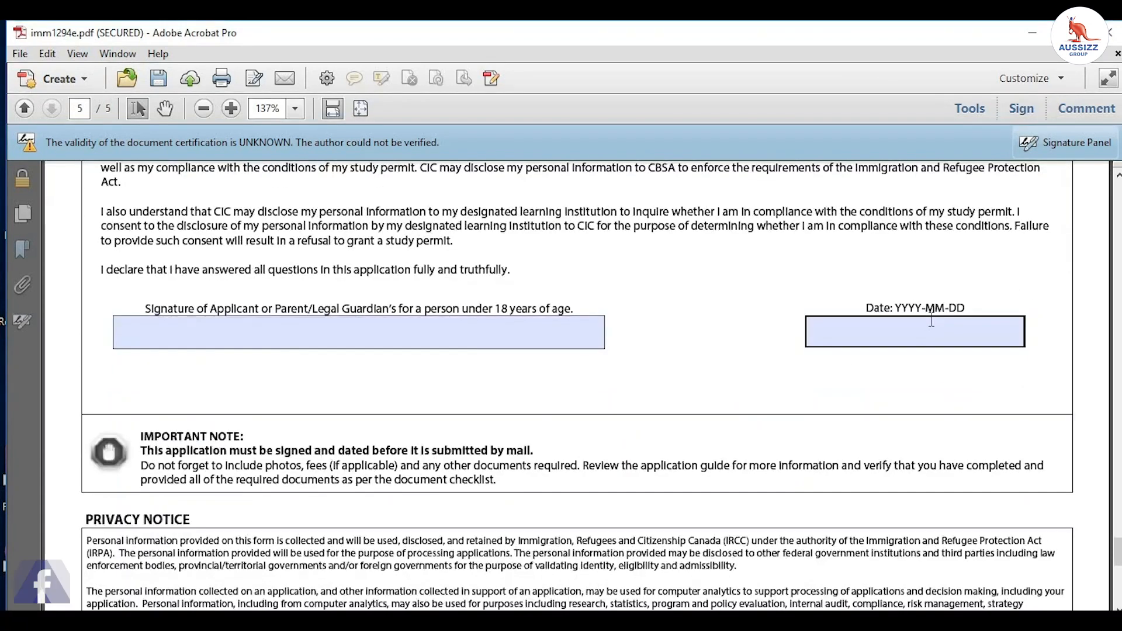
pyautogui.click(930, 331)
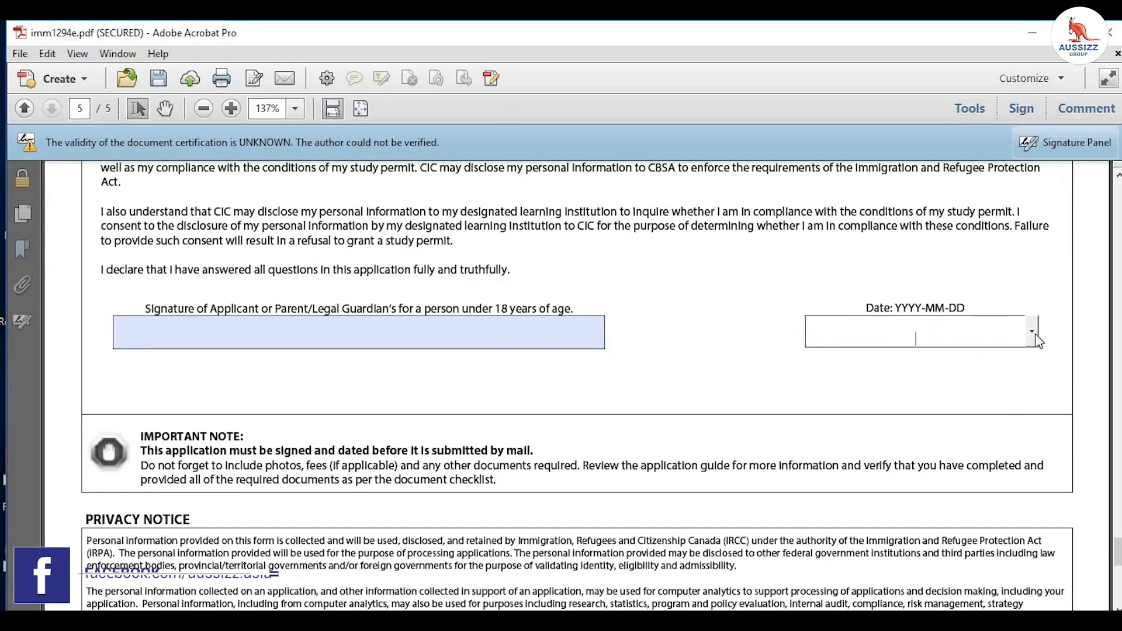
pyautogui.click(1035, 334)
pyautogui.click(964, 396)
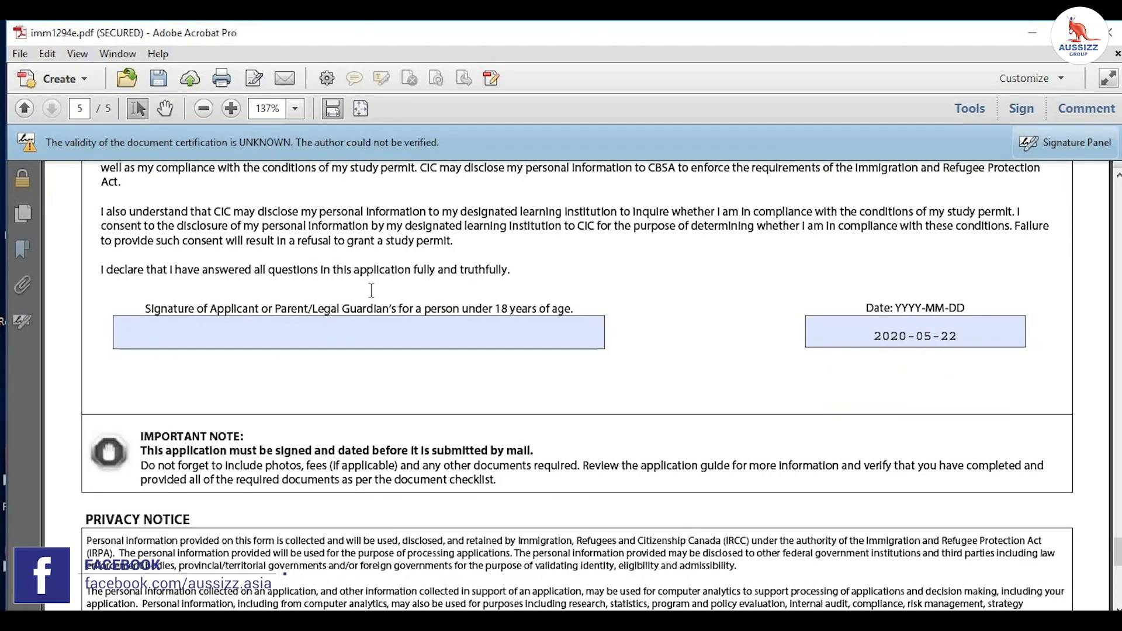
# Step: Scroll back through the filled pages to the top of page 1
pyautogui.scroll(-10, 405, 298)
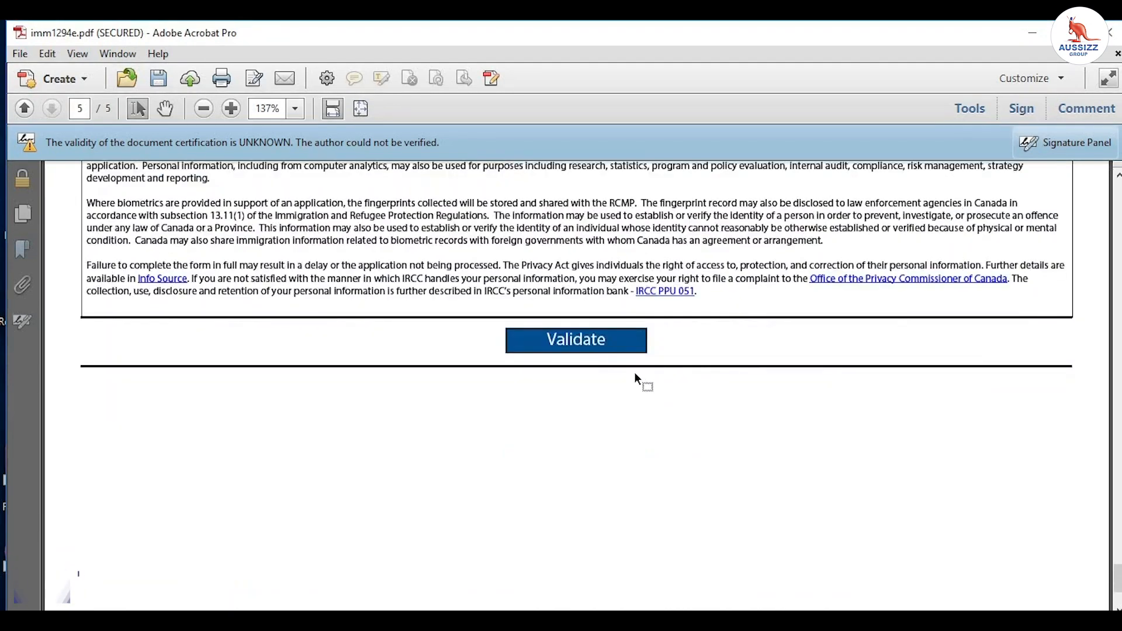
pyautogui.scroll(-3, 669, 425)
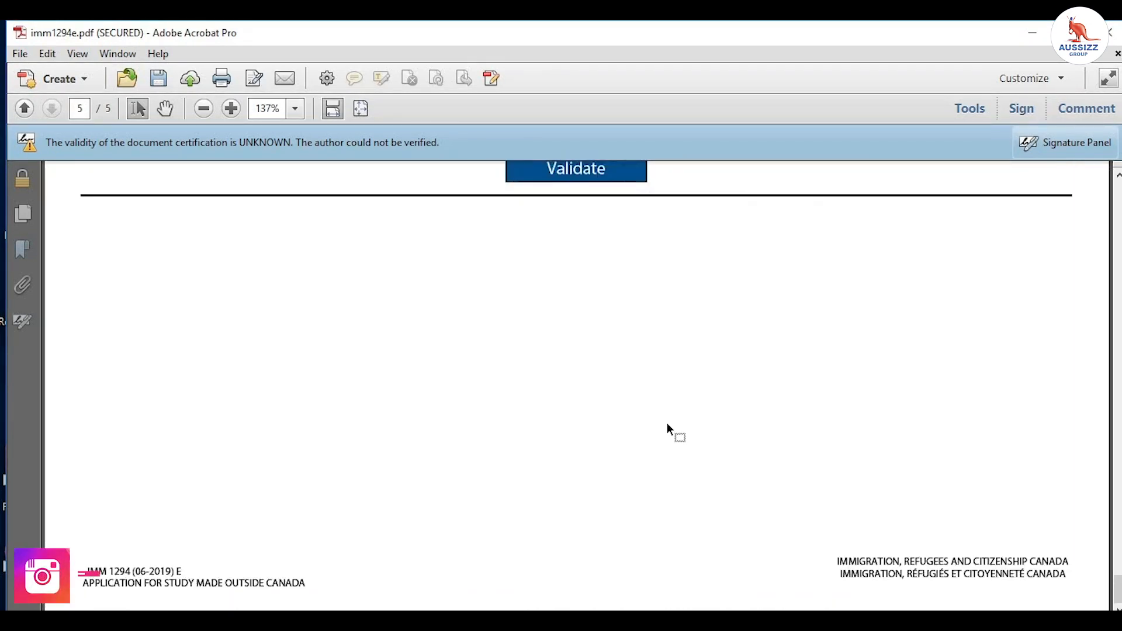
pyautogui.scroll(1, 684, 415)
pyautogui.scroll(20, 696, 397)
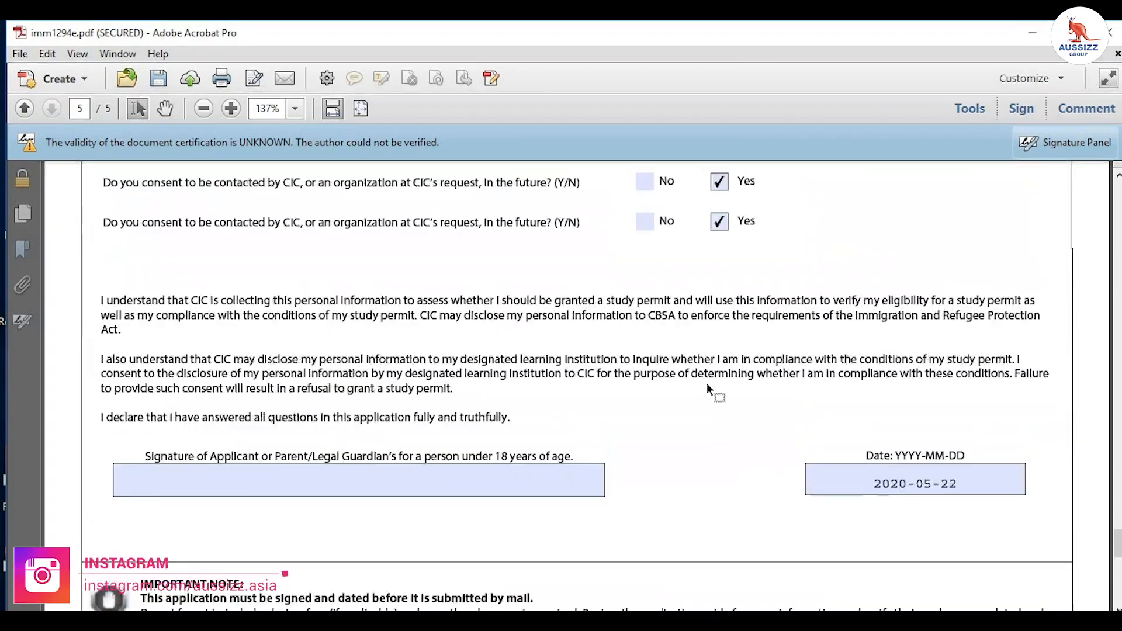
pyautogui.scroll(20, 719, 360)
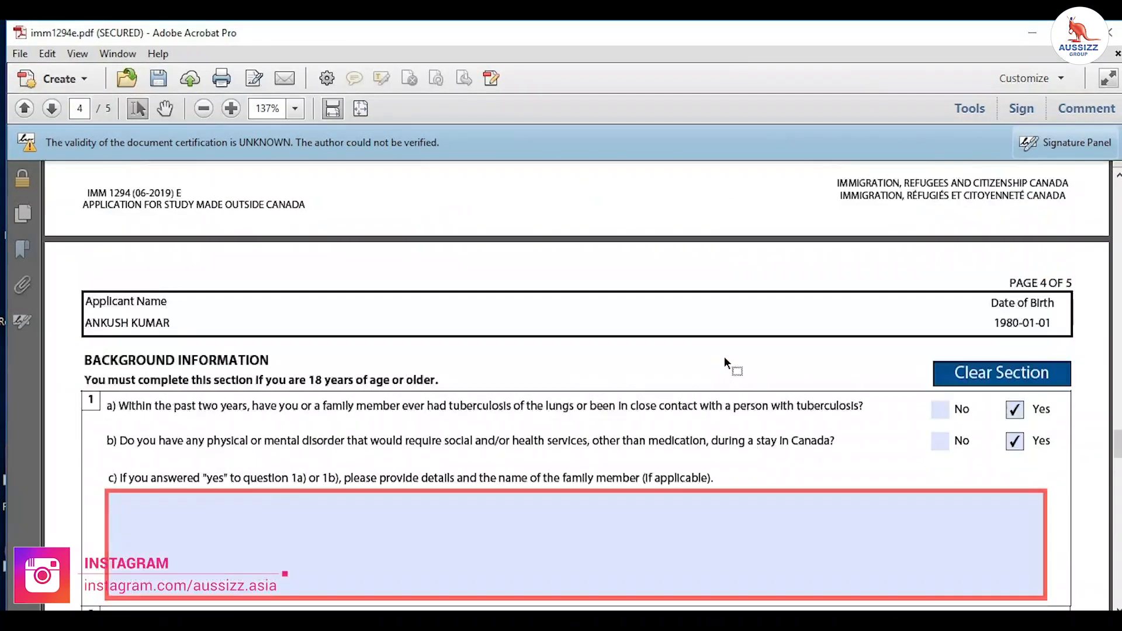
pyautogui.scroll(17, 727, 346)
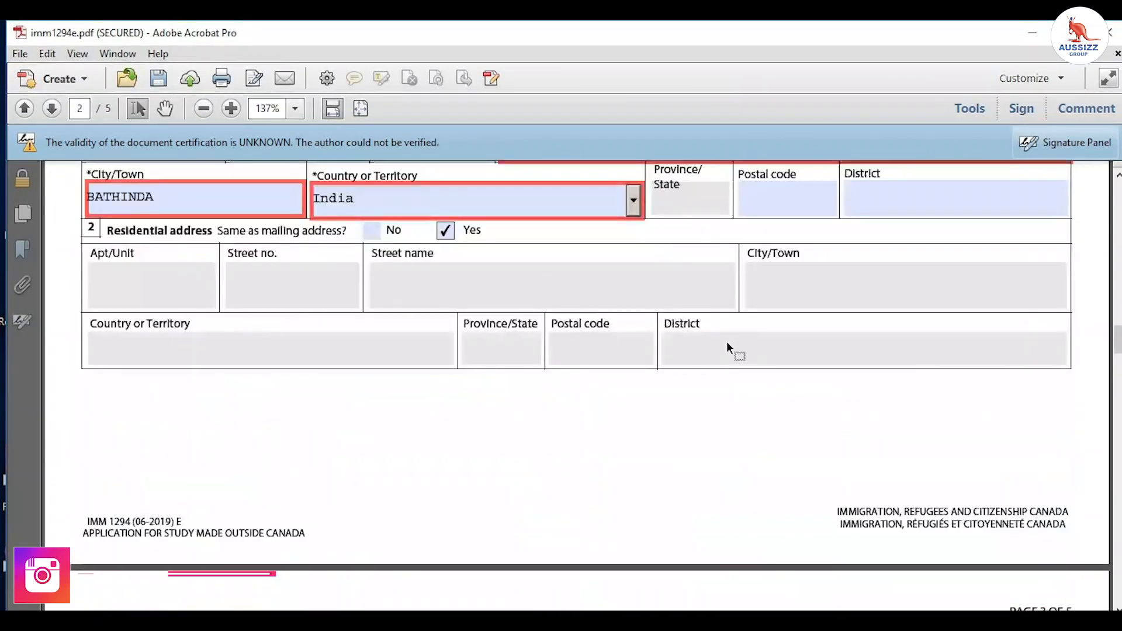
pyautogui.scroll(-20, 727, 346)
pyautogui.scroll(-20, 730, 348)
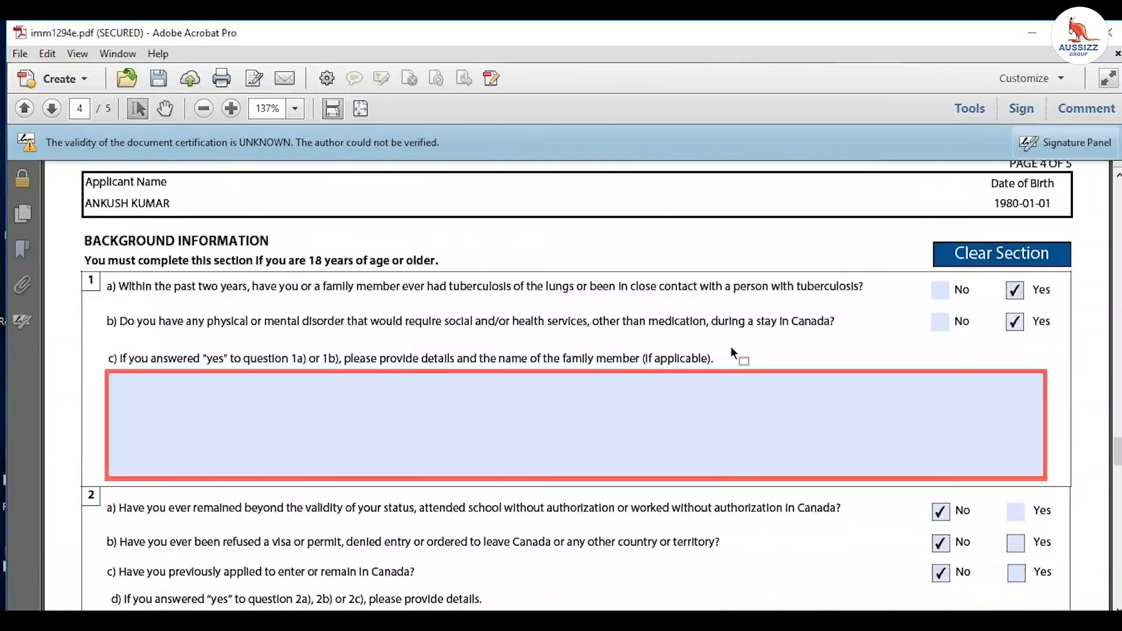
pyautogui.scroll(20, 733, 346)
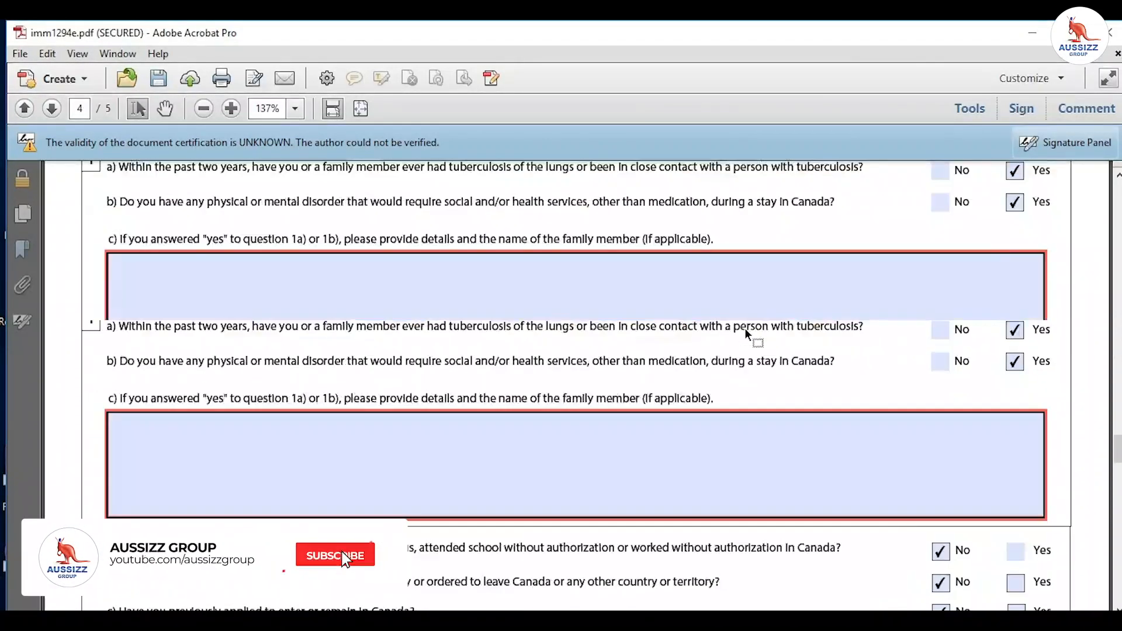
pyautogui.scroll(20, 750, 322)
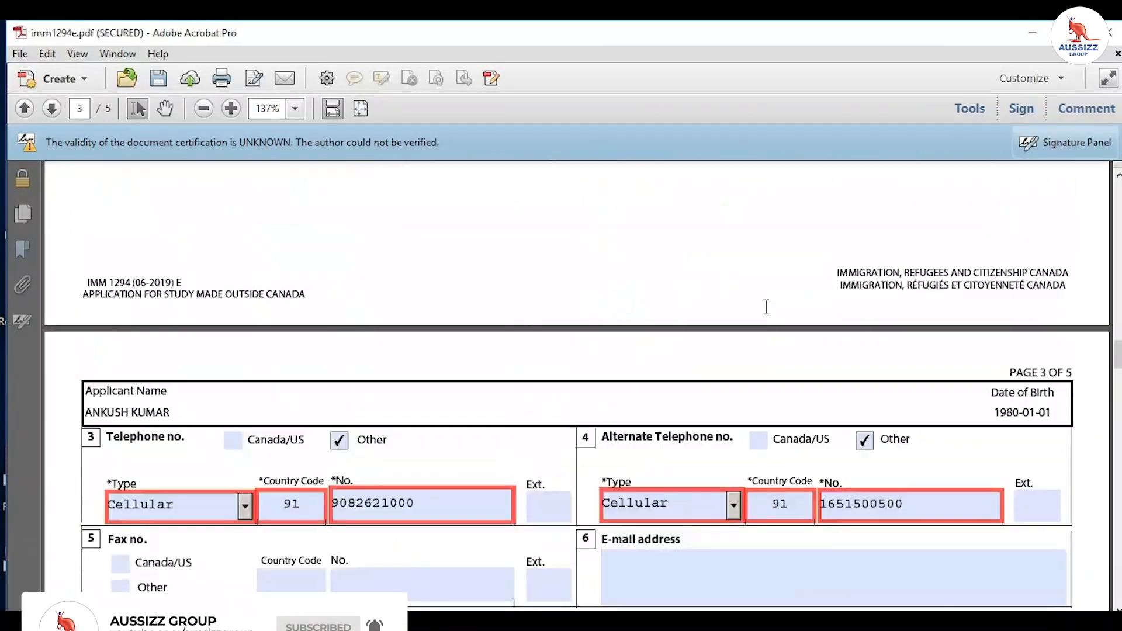
pyautogui.scroll(20, 782, 287)
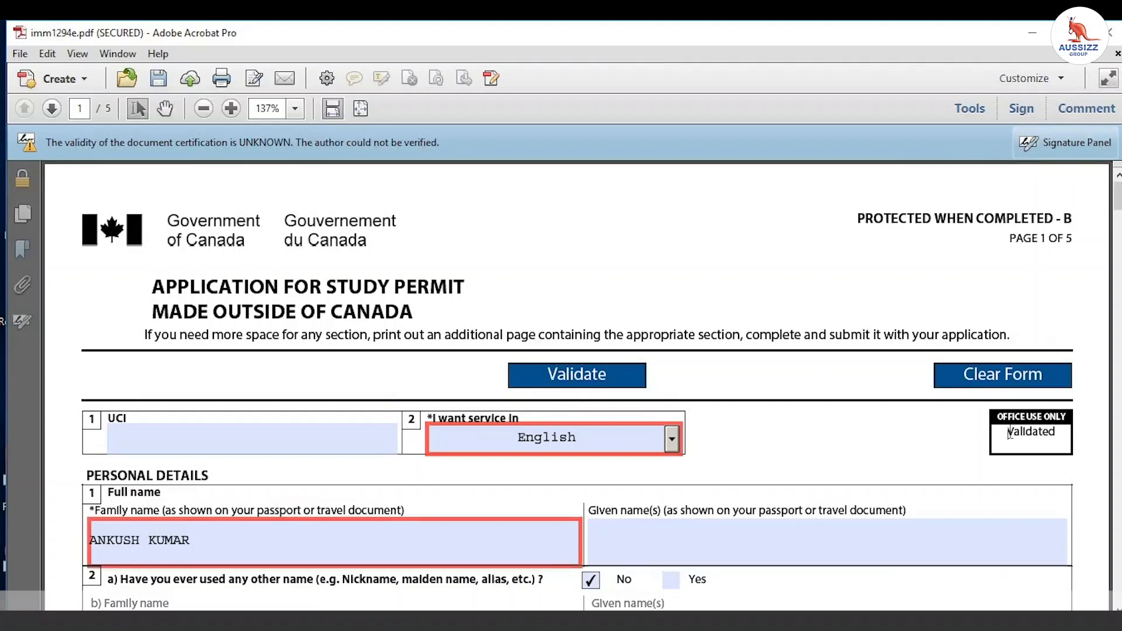
# Step: Run Validate, dismiss the missing field 1c error, and answer No to question 1a
pyautogui.moveTo(1008, 433); pyautogui.dragTo(1061, 430)
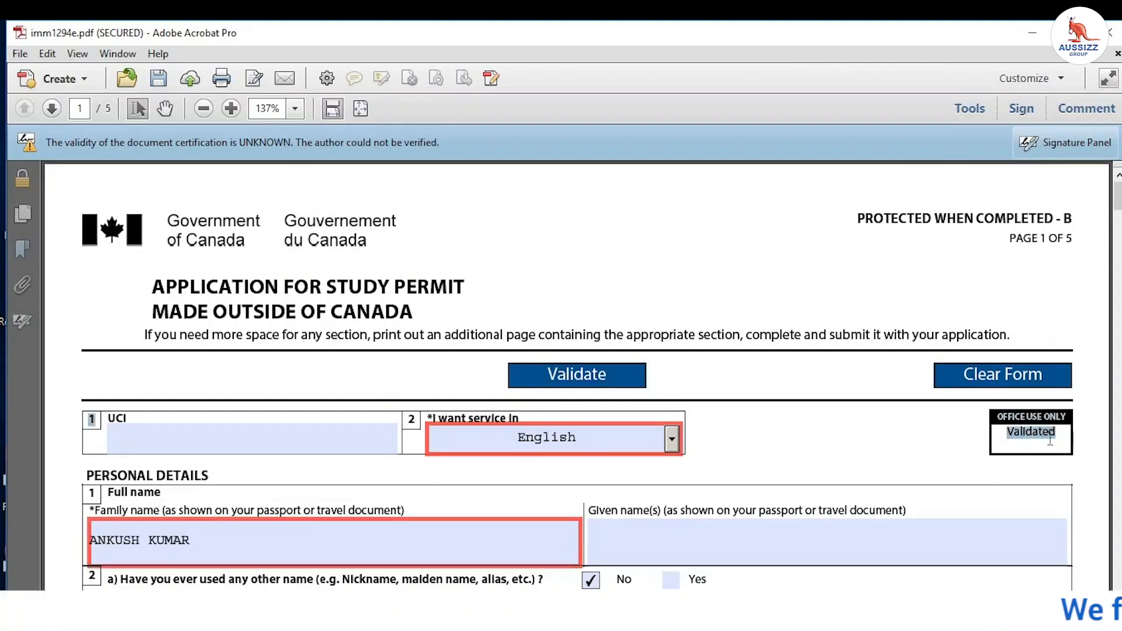
pyautogui.click(1029, 446)
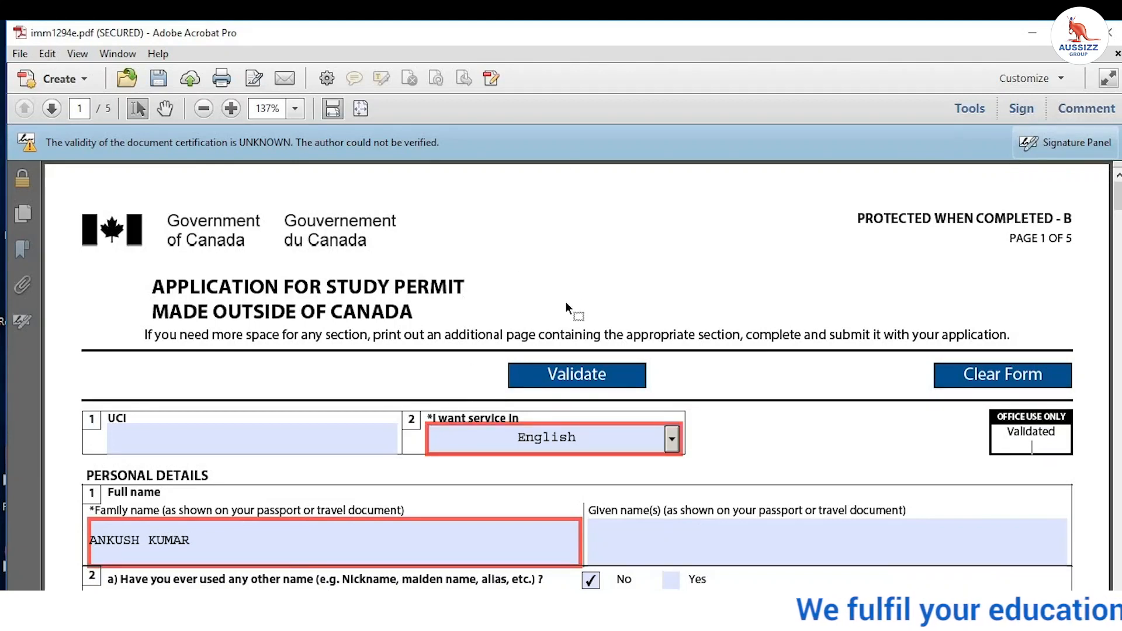
pyautogui.click(582, 378)
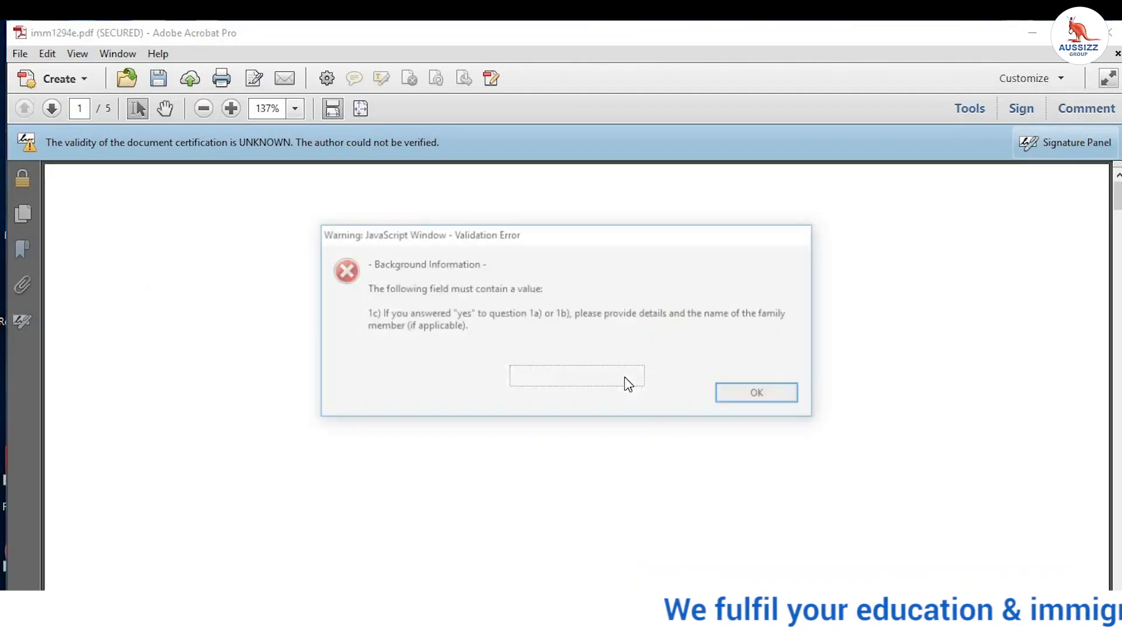
pyautogui.click(785, 395)
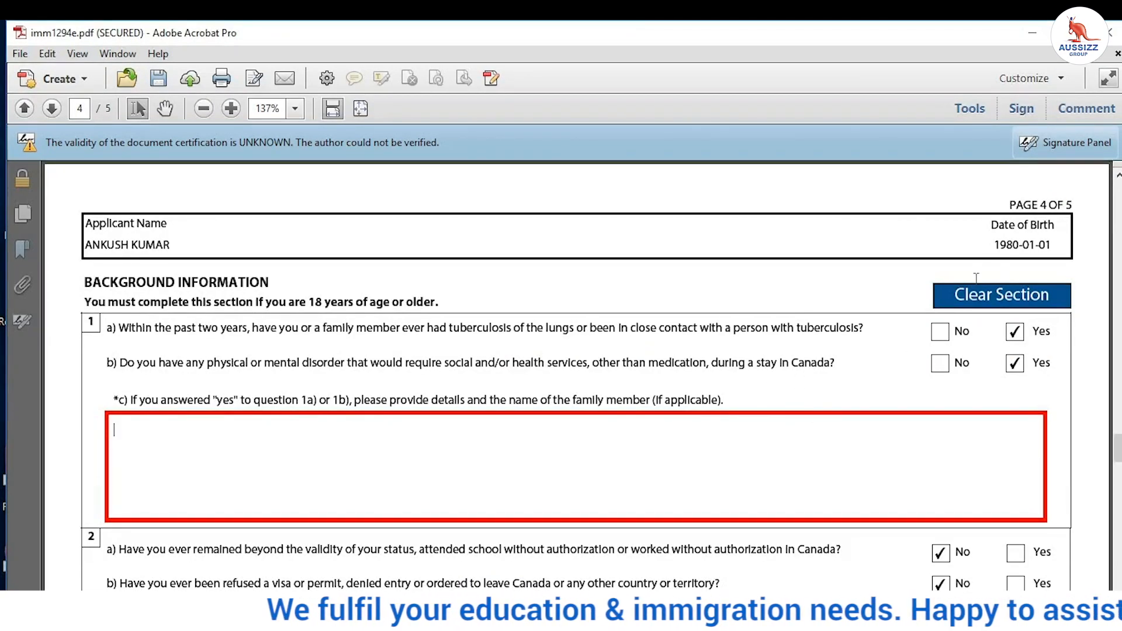
pyautogui.click(938, 333)
# Step: Answer No to question 1b, rerun Validate, and acknowledge the success message
pyautogui.click(940, 363)
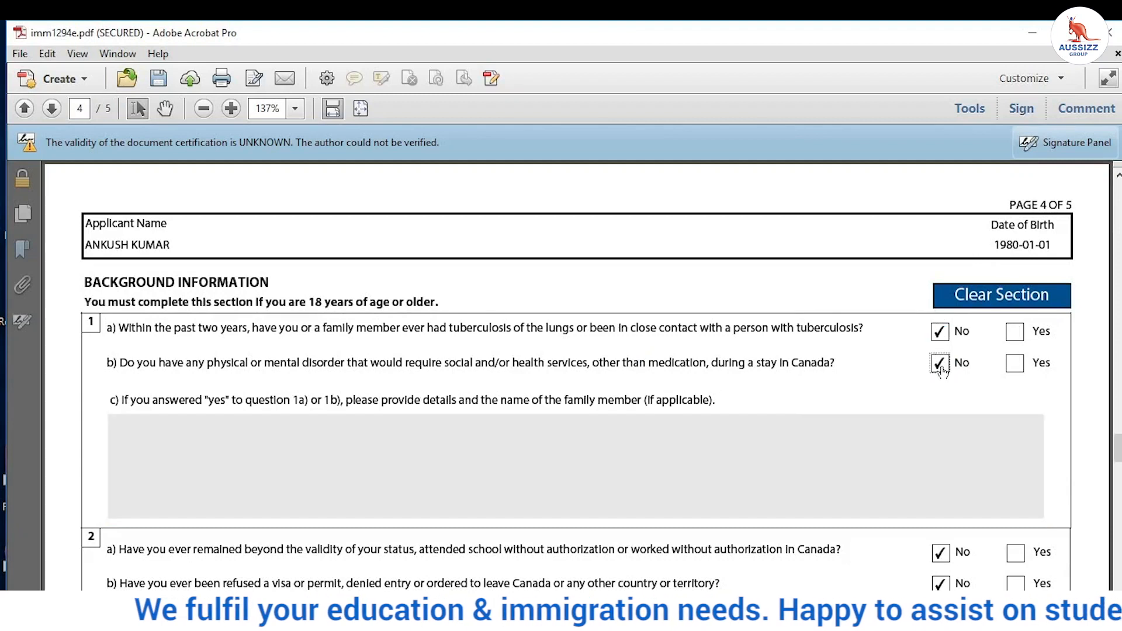
pyautogui.scroll(-20, 351, 421)
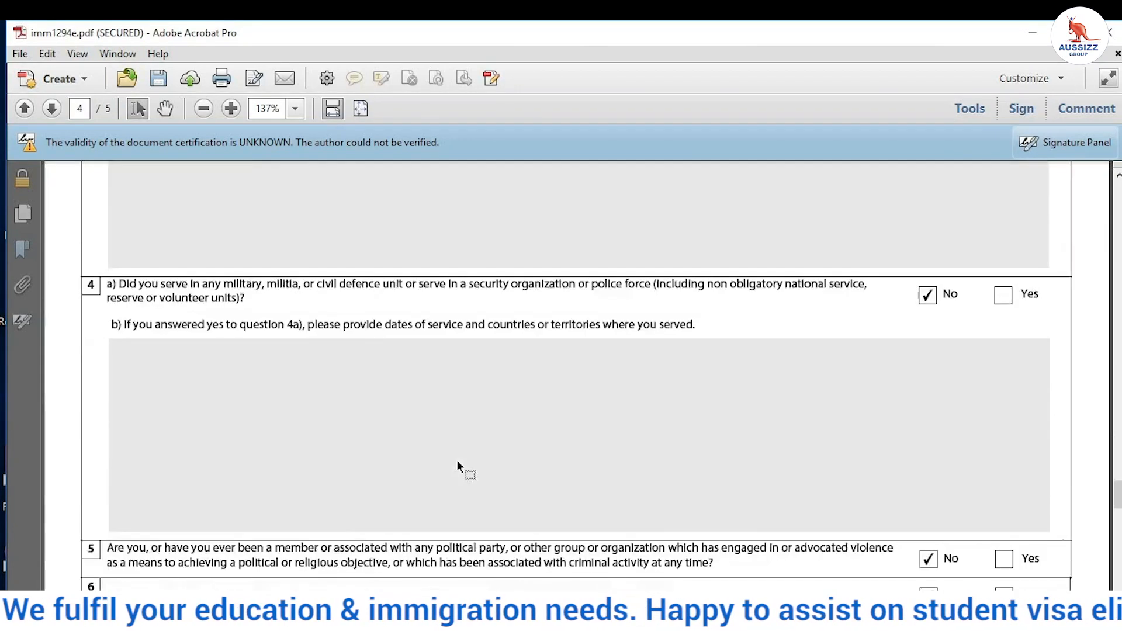
pyautogui.scroll(-5, 459, 458)
pyautogui.scroll(-15, 542, 414)
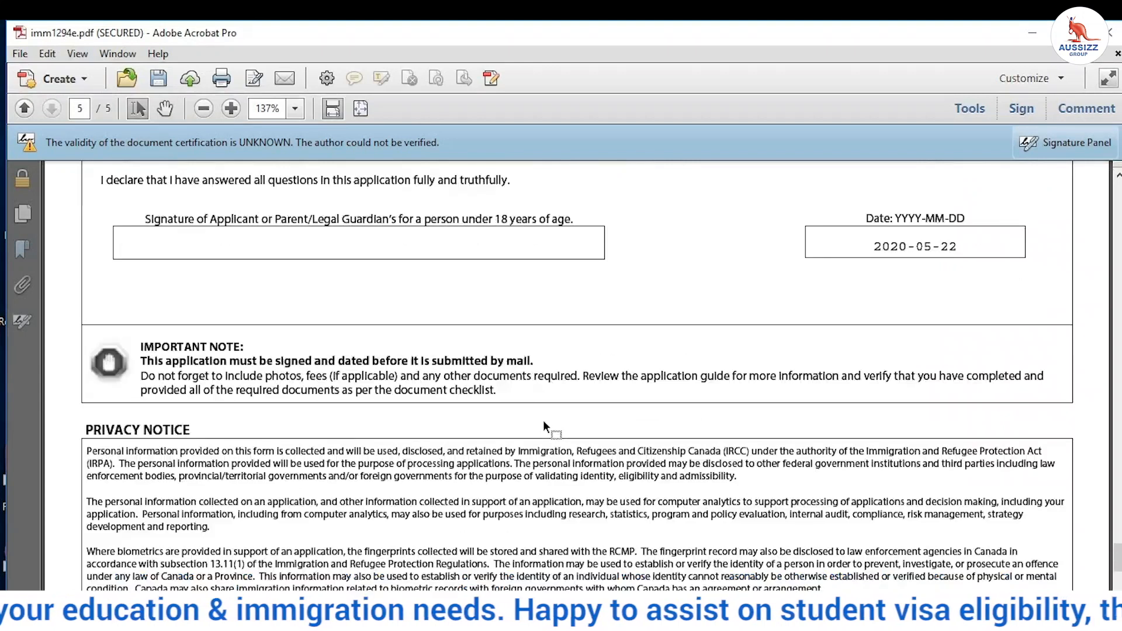
pyautogui.click(558, 376)
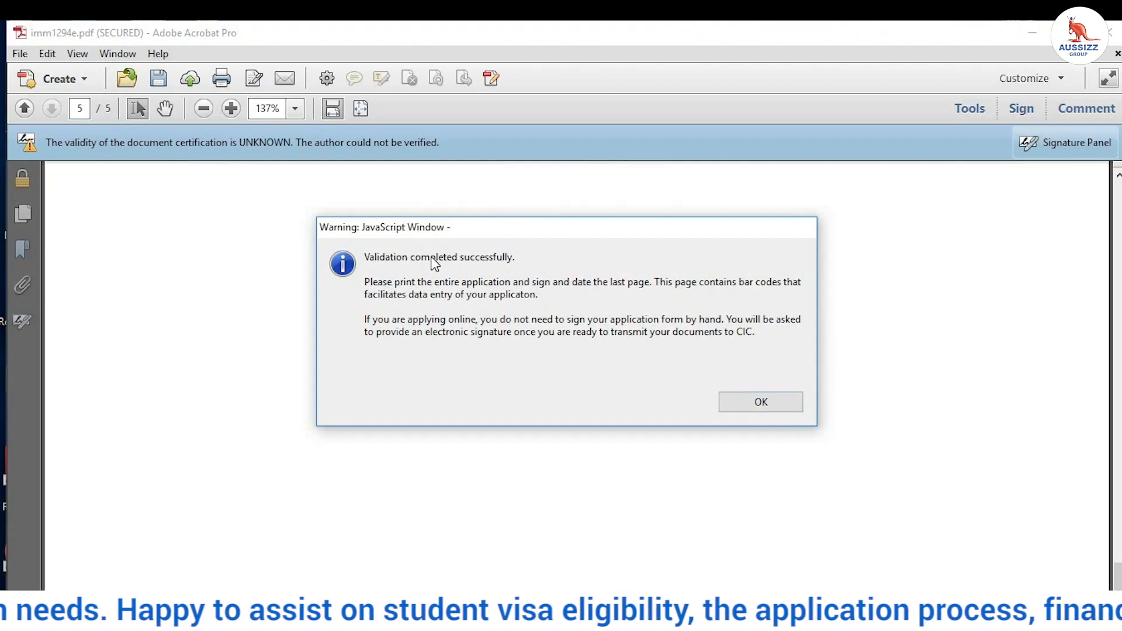
pyautogui.click(777, 397)
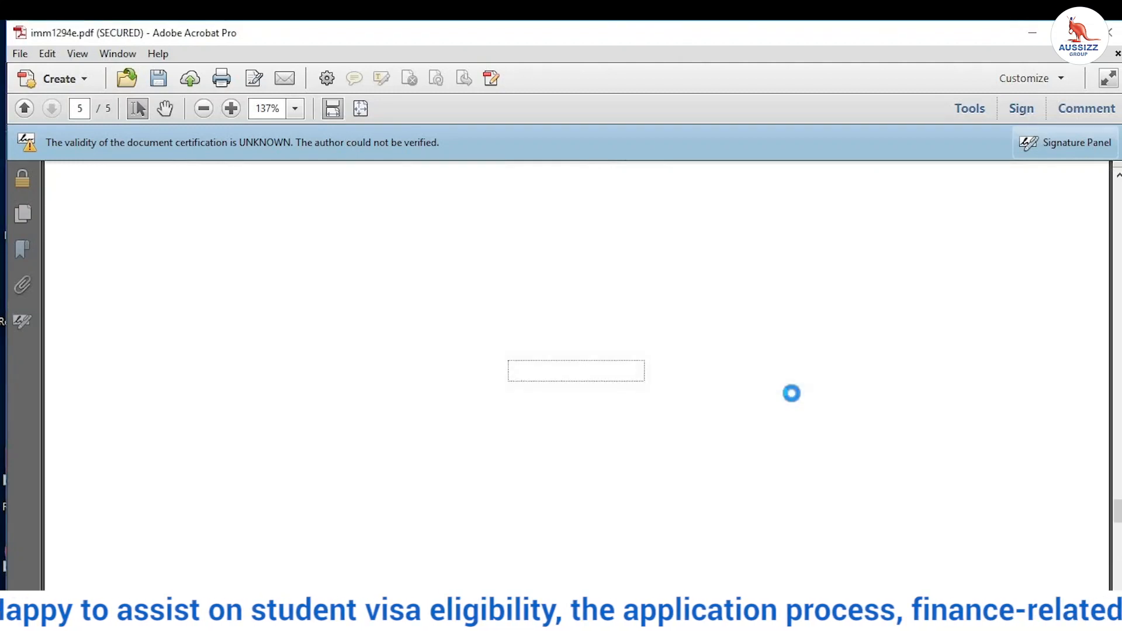
# Step: Scroll through pages 1 to 6, including the new barcode page, stopping at page 2
pyautogui.scroll(5, 982, 411)
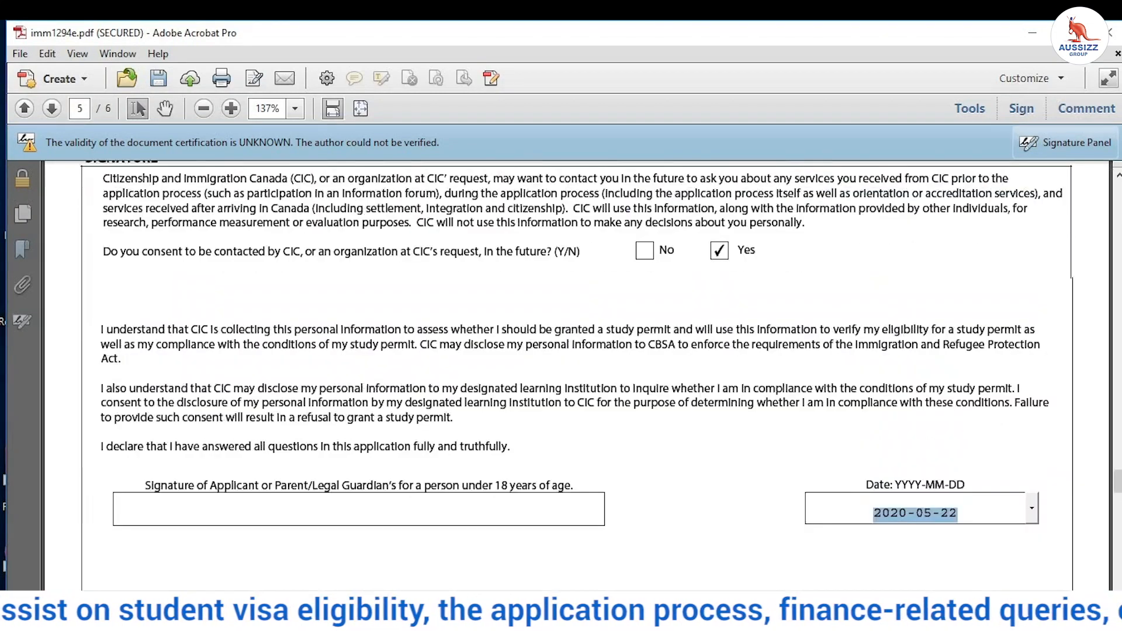
pyautogui.moveTo(1117, 484); pyautogui.dragTo(1101, 200)
pyautogui.moveTo(1044, 446); pyautogui.dragTo(1006, 446)
pyautogui.moveTo(1117, 205); pyautogui.dragTo(1116, 493)
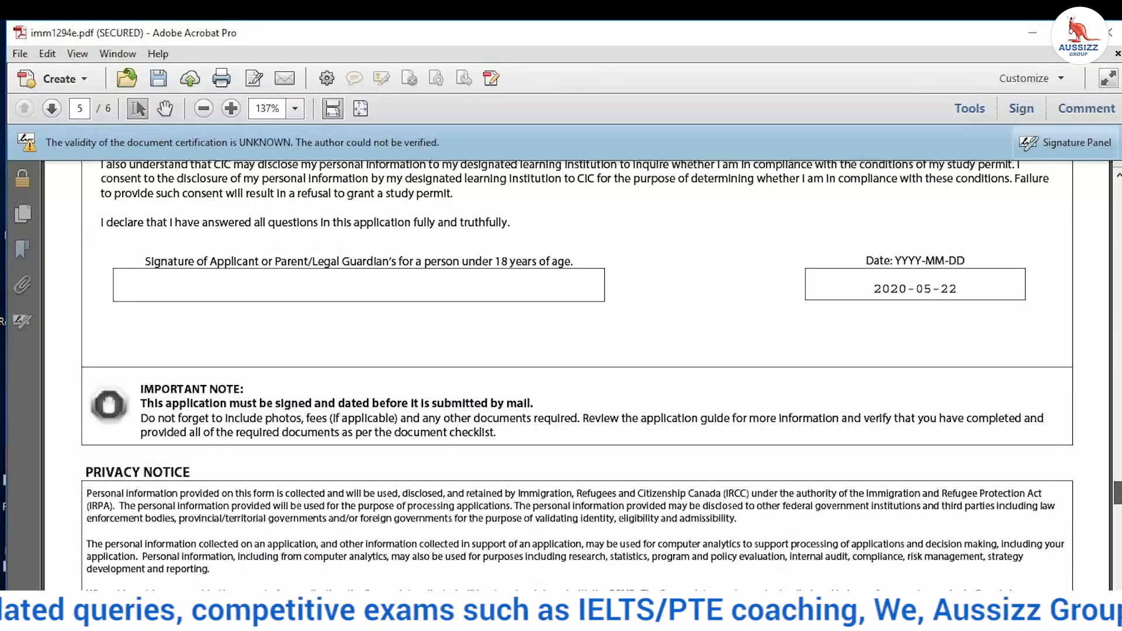
pyautogui.moveTo(1116, 493)
pyautogui.mouseDown()
pyautogui.moveTo(1116, 555)
pyautogui.moveTo(1118, 543)
pyautogui.mouseUp()
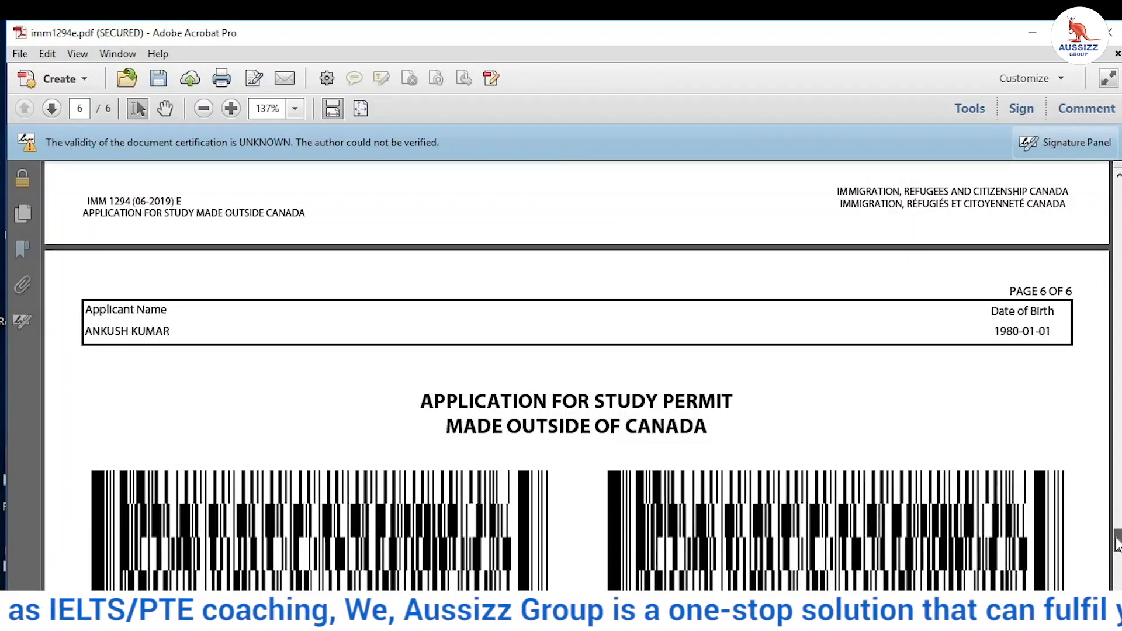
pyautogui.moveTo(1118, 544); pyautogui.dragTo(1118, 490)
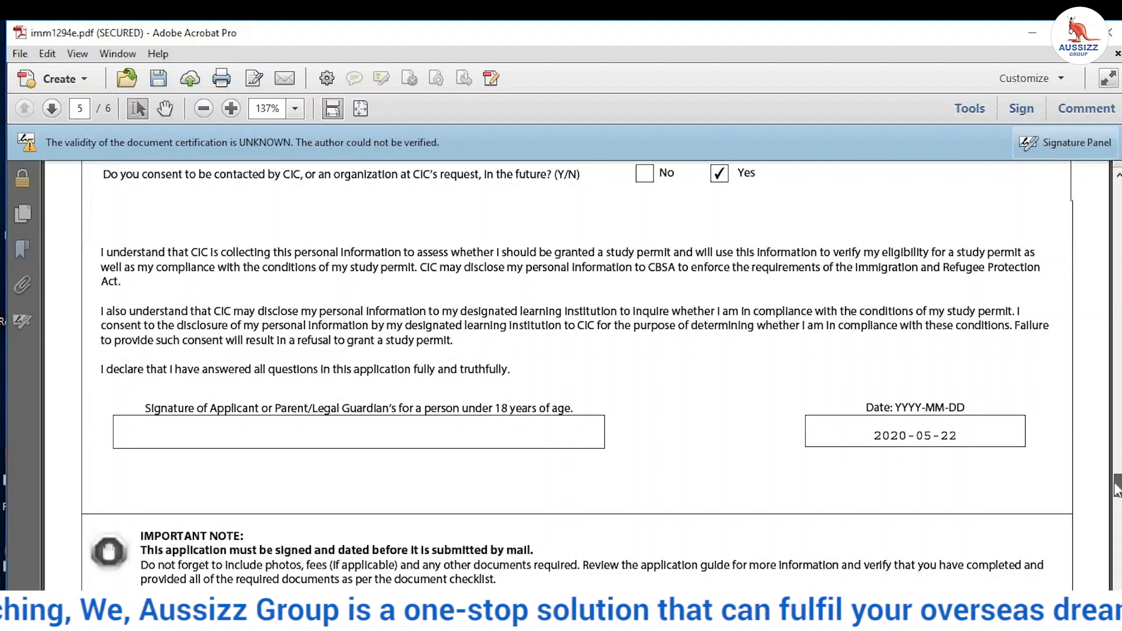
pyautogui.moveTo(1118, 493); pyautogui.dragTo(1119, 297)
# Step: Save the application to the Desktop as 'sTUDEY PERMIT.pdf' with Save As
pyautogui.click(20, 53)
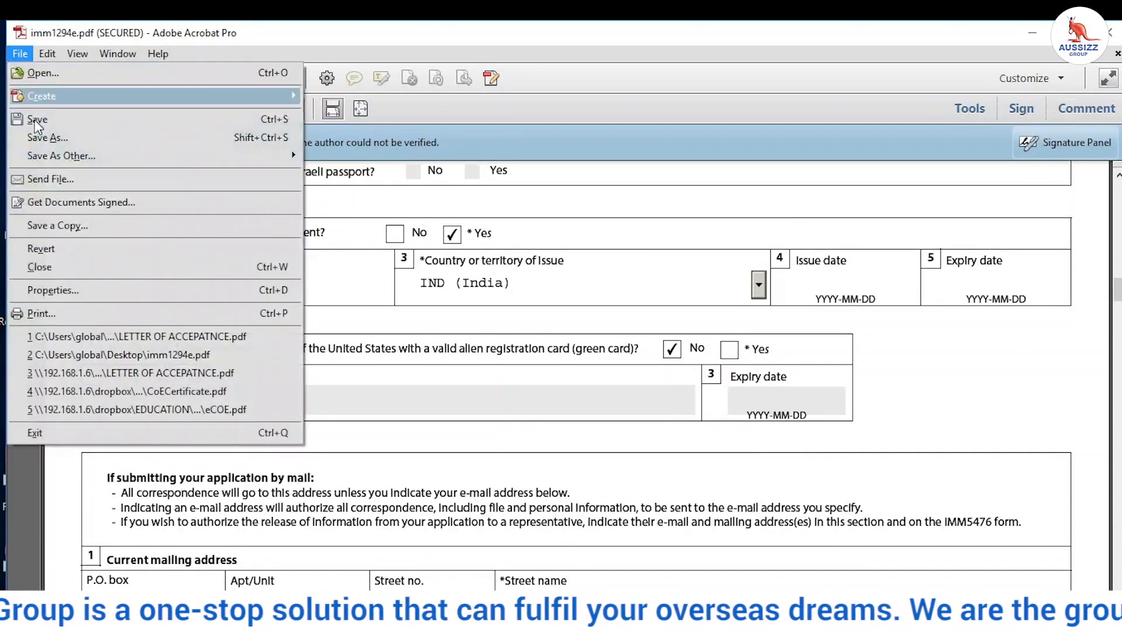
pyautogui.click(39, 137)
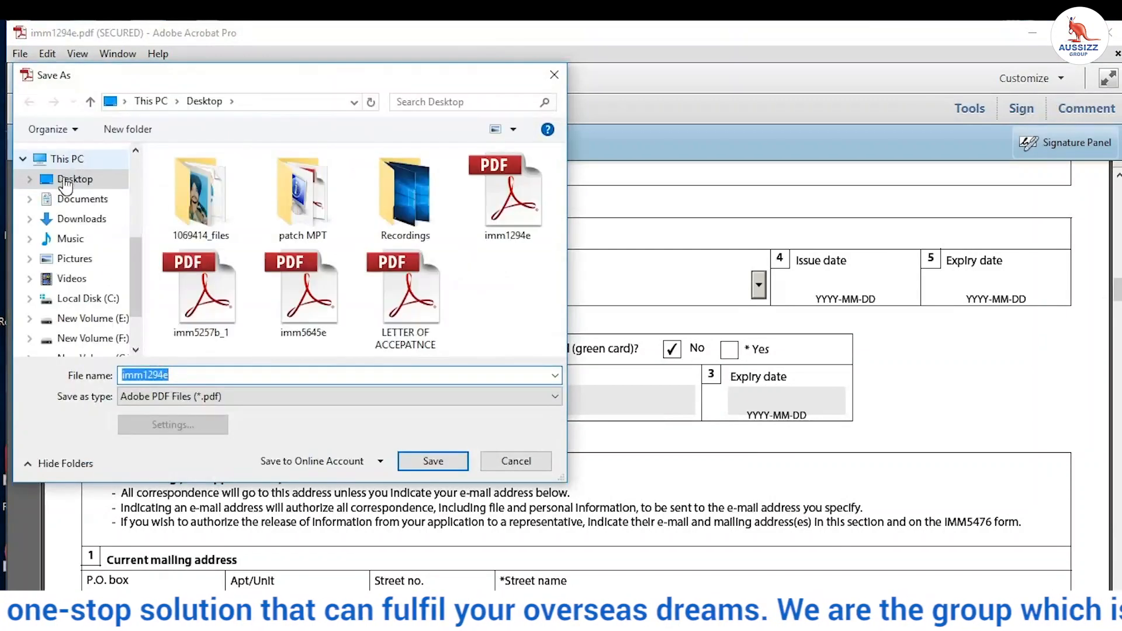
pyautogui.click(63, 180)
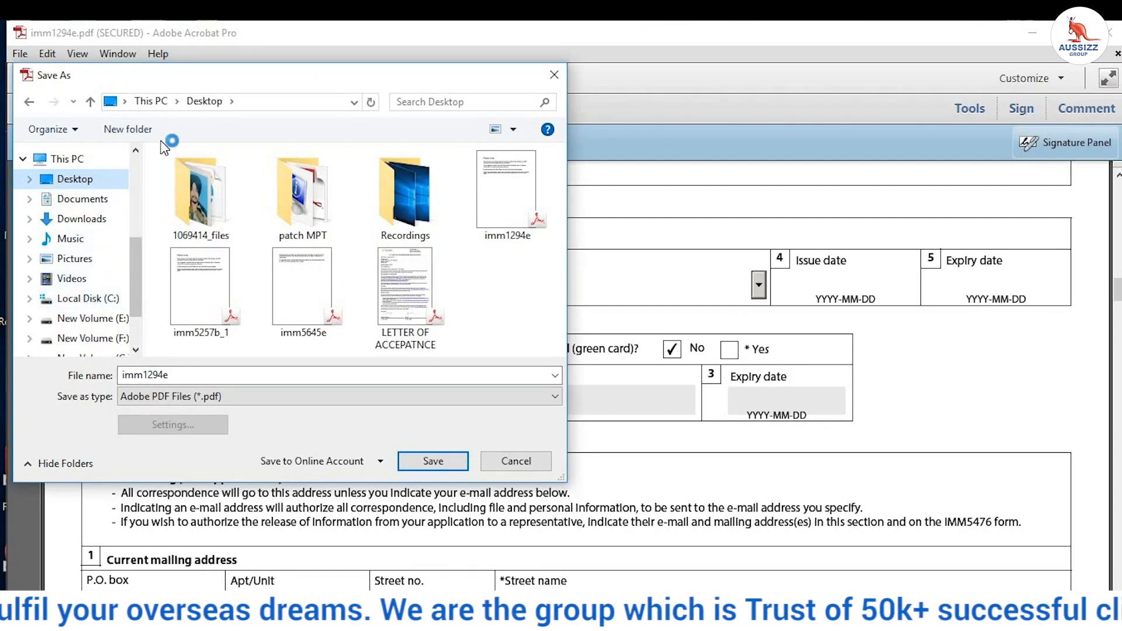
pyautogui.rightClick(477, 285)
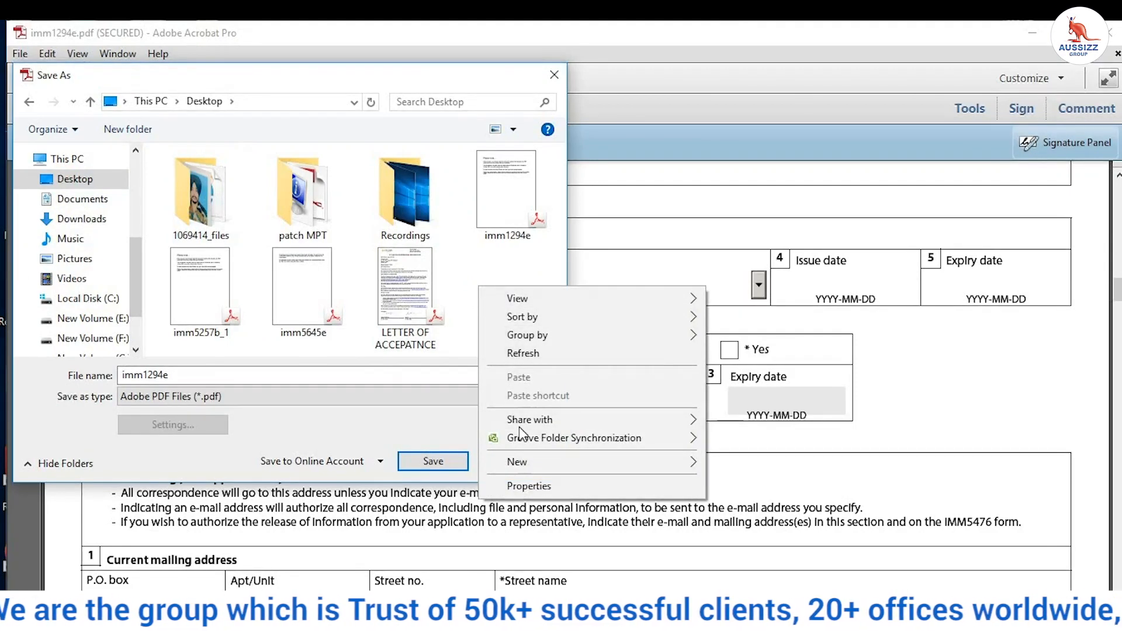
pyautogui.click(201, 374)
pyautogui.press('BackSpace')
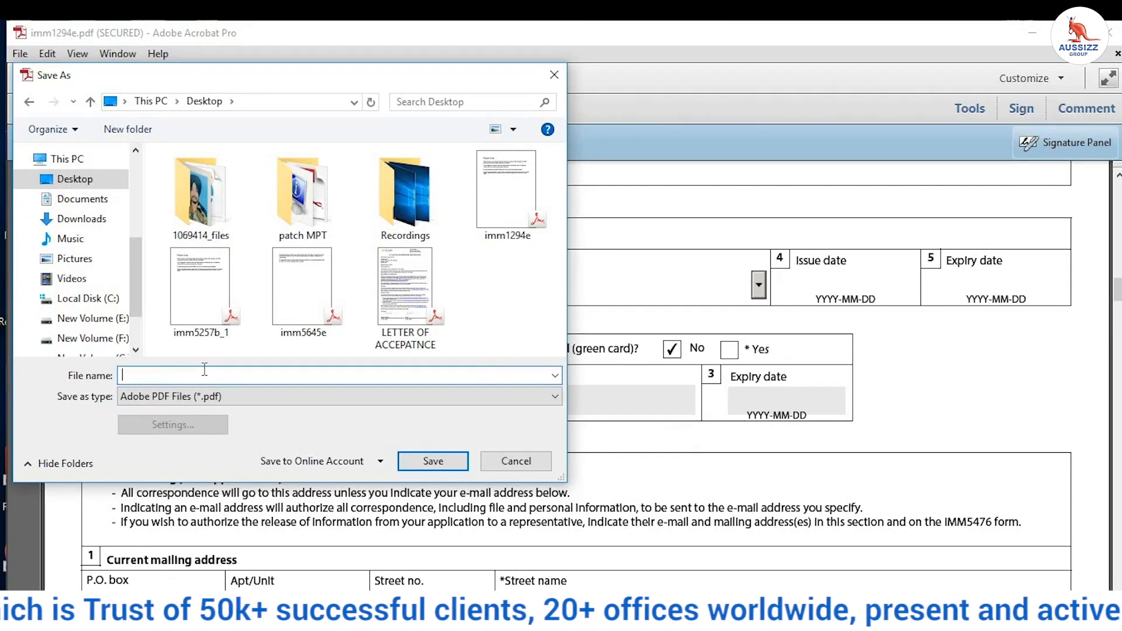
pyautogui.write('sTUDEY PERMIT')
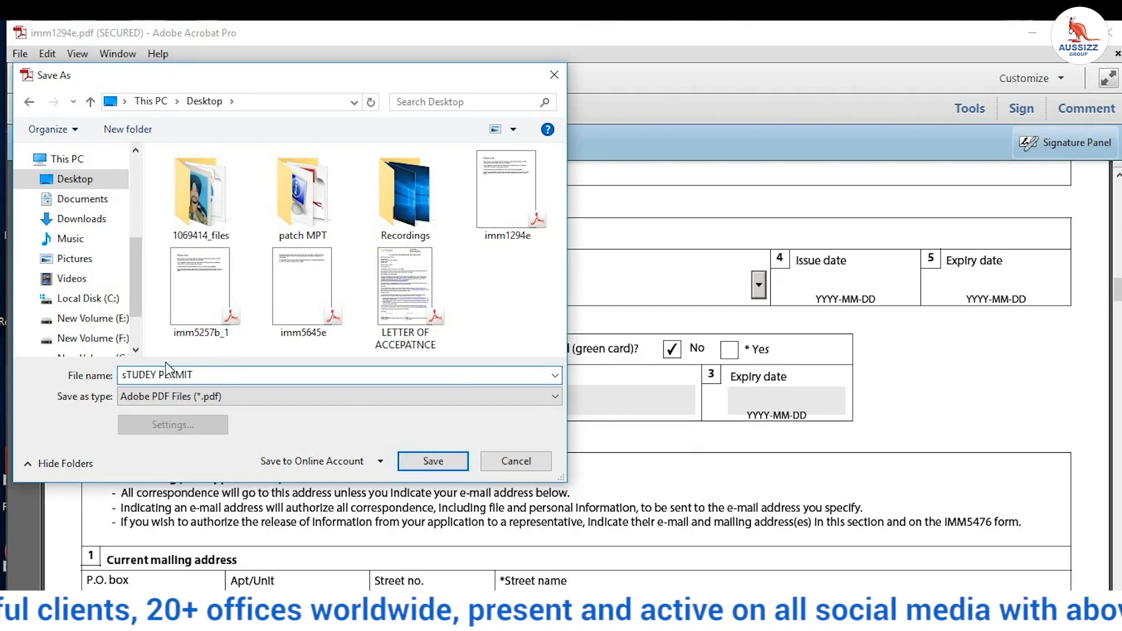
pyautogui.click(428, 458)
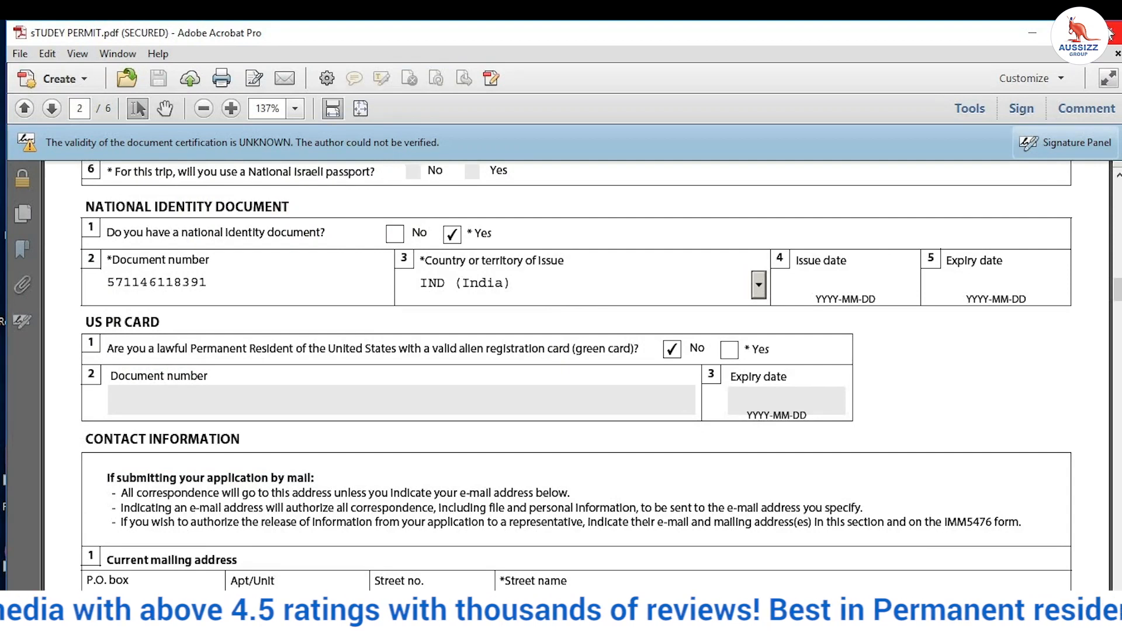
# Step: Close the saved study permit and letter of acceptance PDFs, returning to imm5257b_1.pdf
pyautogui.click(1110, 34)
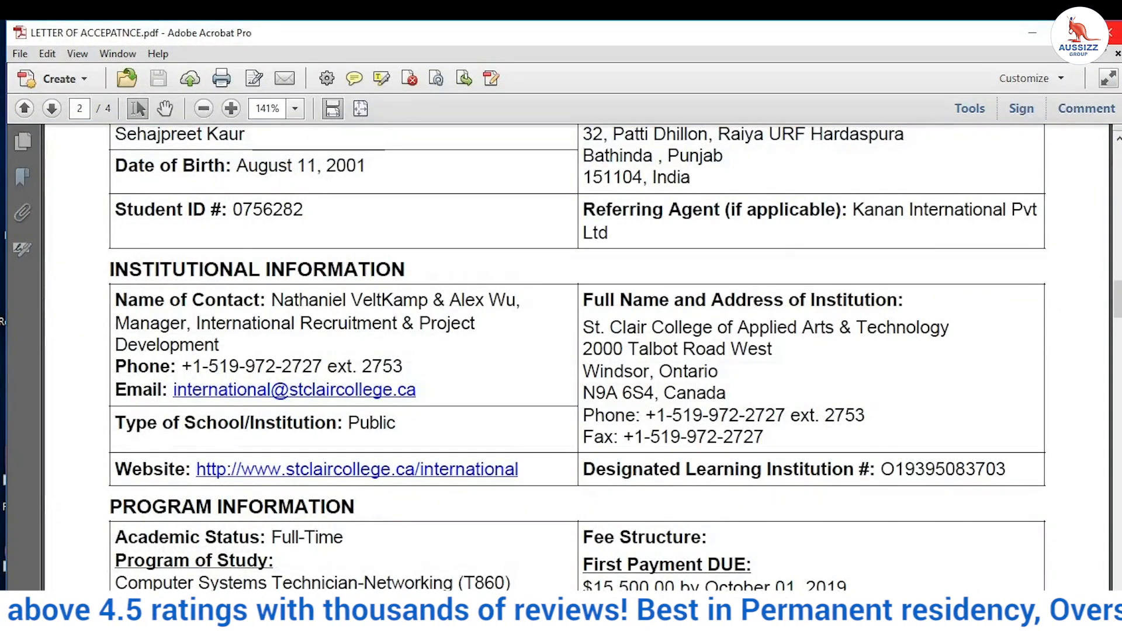
pyautogui.click(1111, 34)
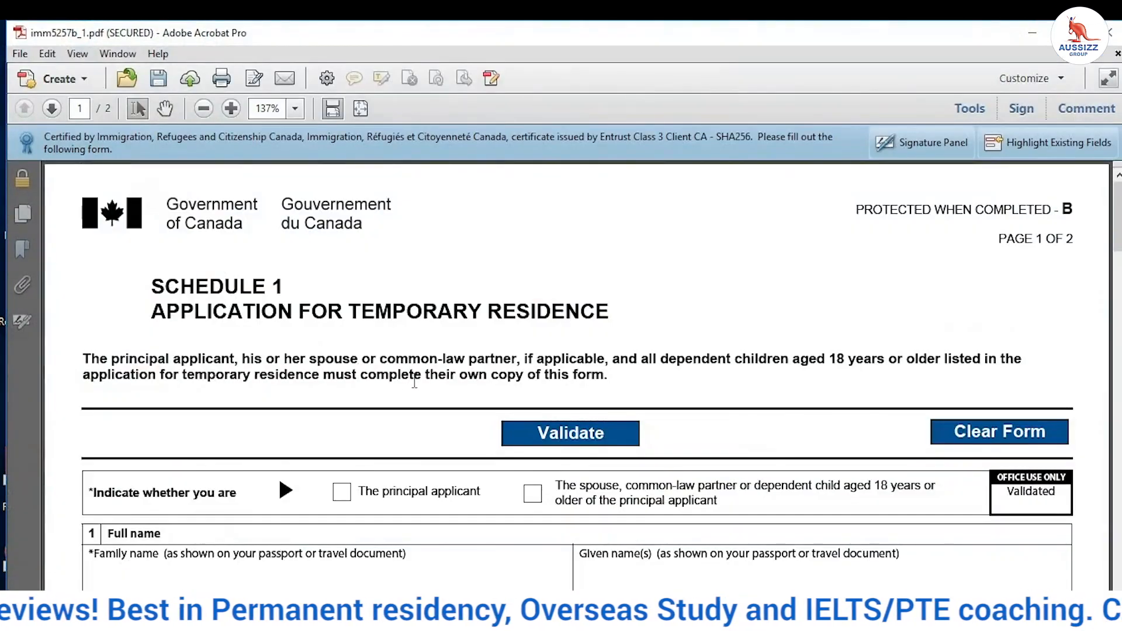
pyautogui.scroll(-2, 409, 377)
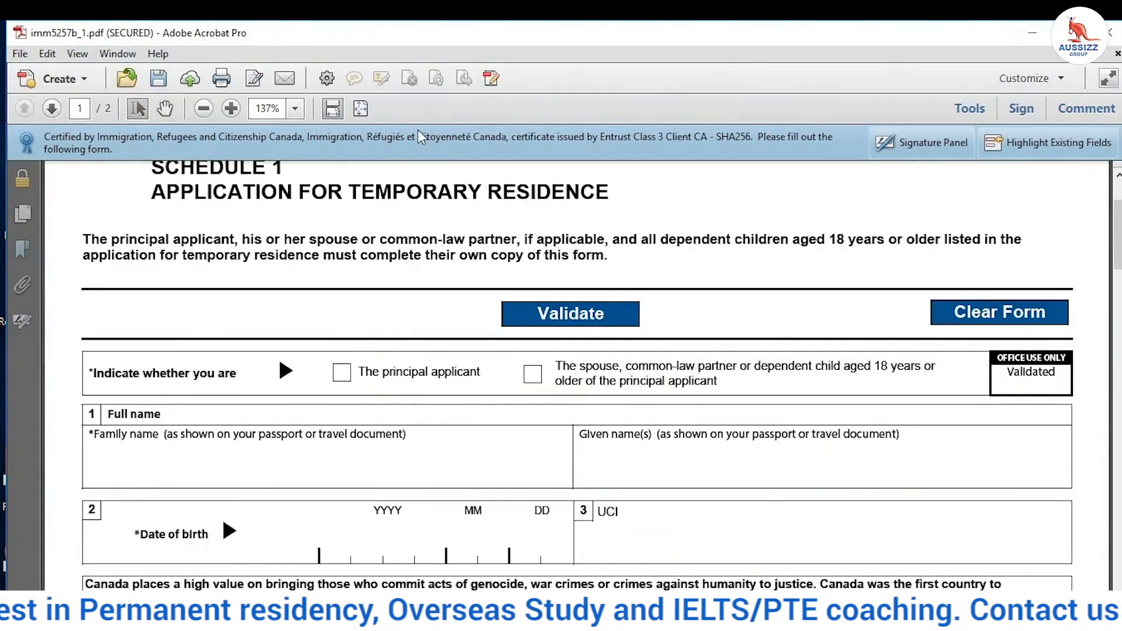
pyautogui.scroll(-1, 195, 325)
# Step: Tick principal applicant, fill the family name, and enter 0101 as the birth year
pyautogui.click(342, 332)
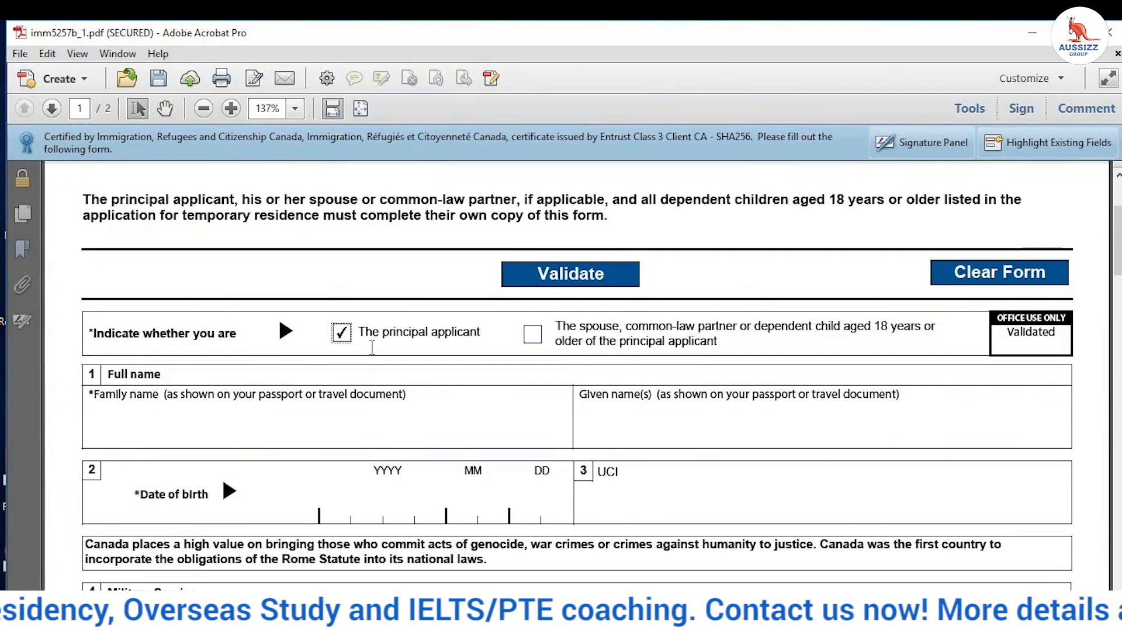
pyautogui.scroll(-2, 205, 369)
pyautogui.click(205, 336)
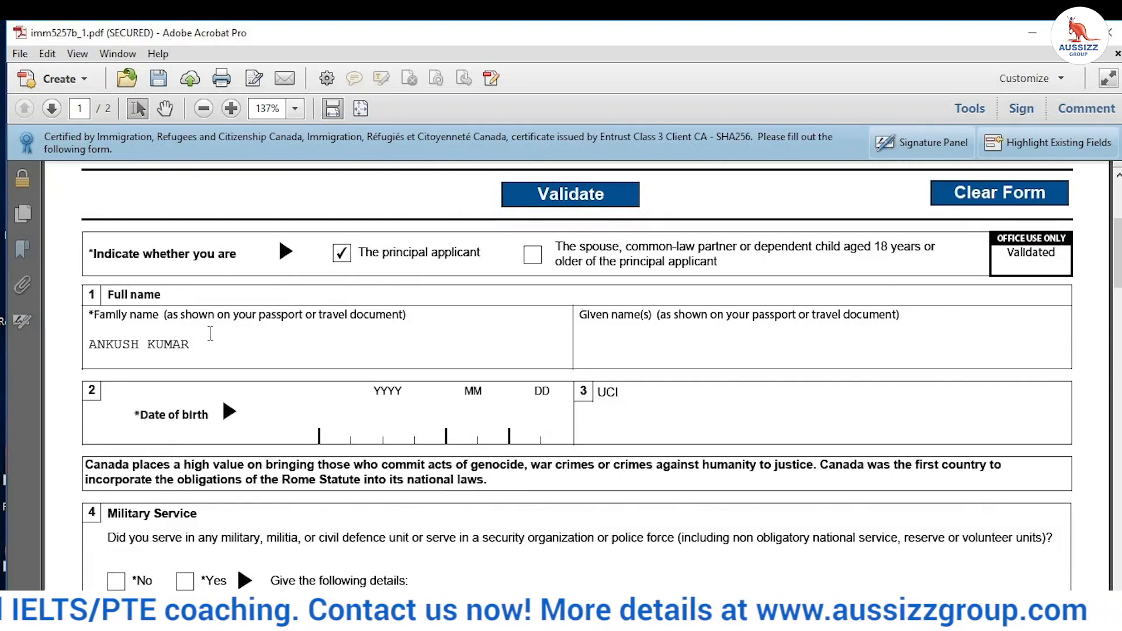
pyautogui.click(343, 428)
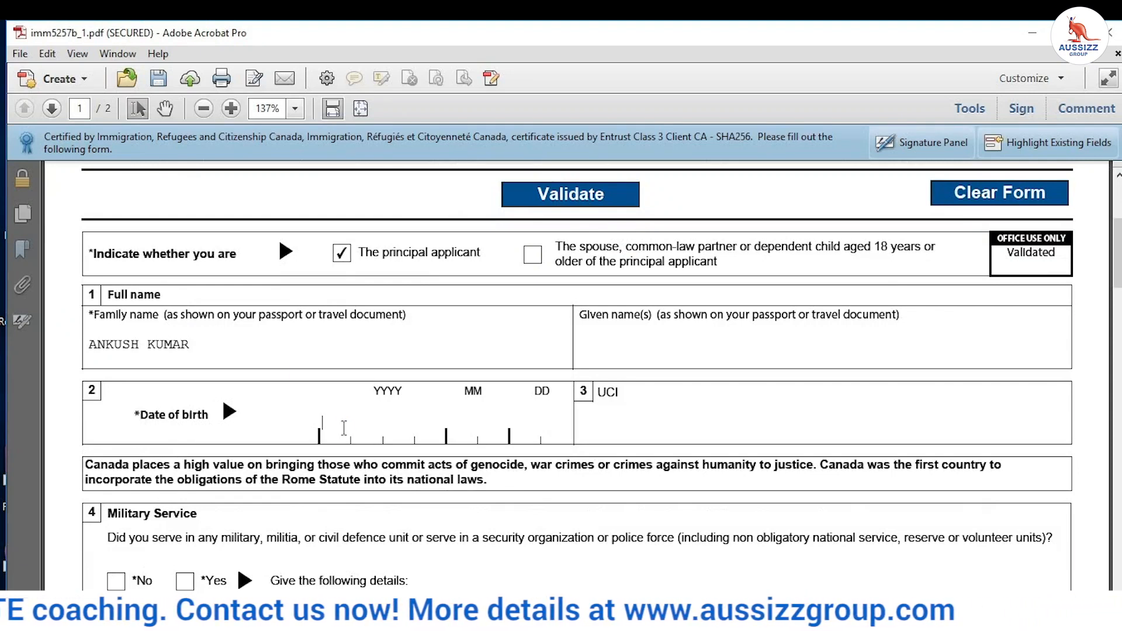
pyautogui.write('0101')
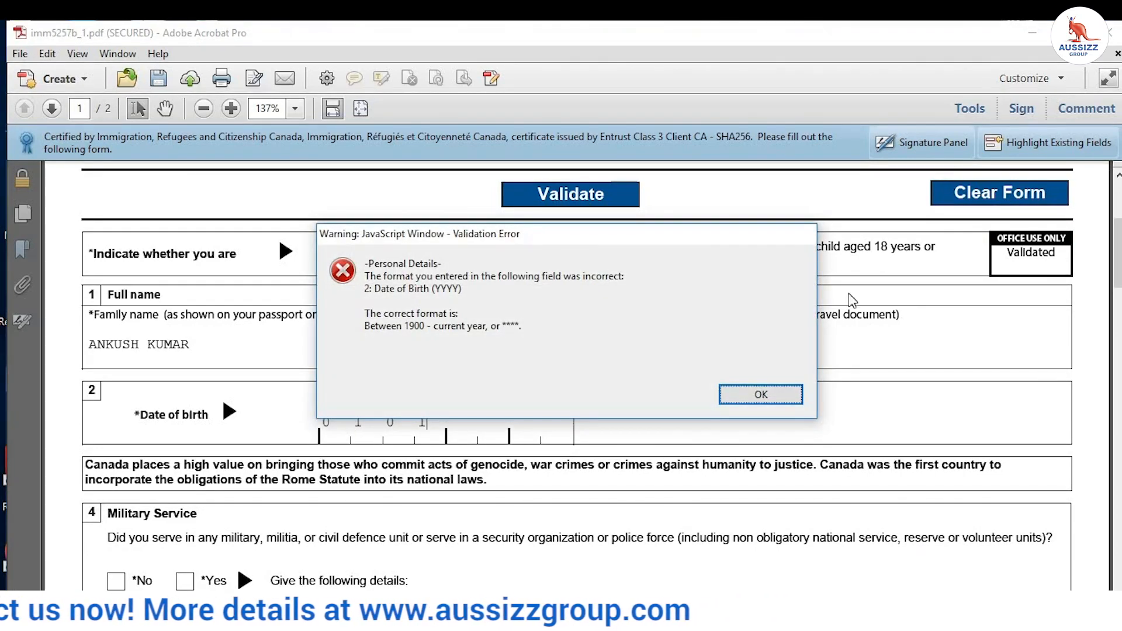
# Step: Dismiss the year format error and re-enter the date of birth as 19800101
pyautogui.press('Return')
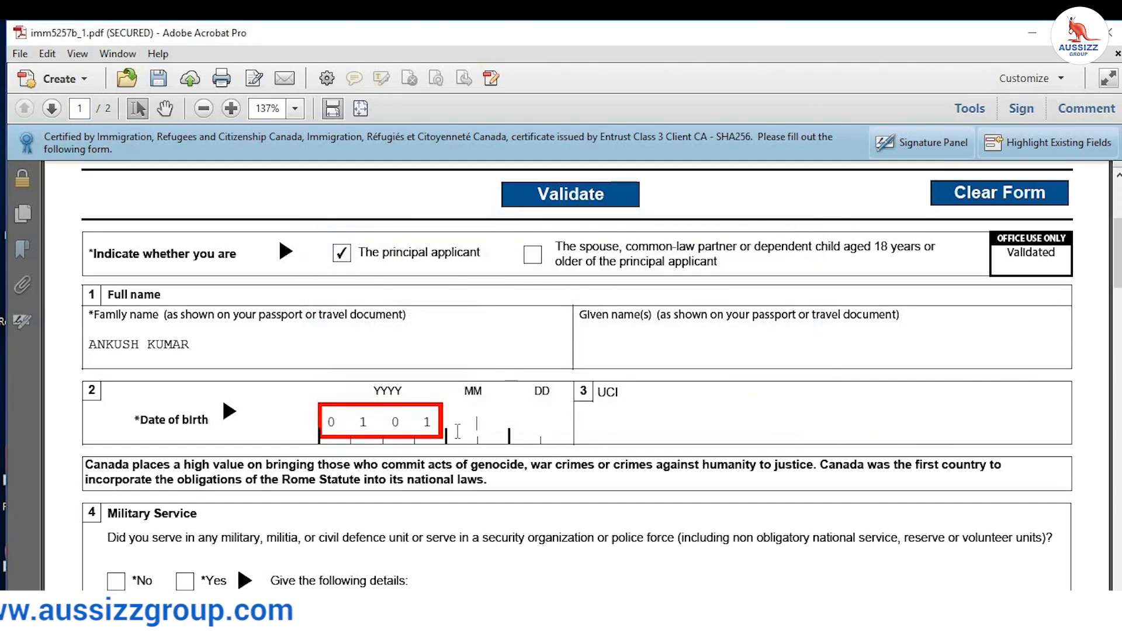
pyautogui.moveTo(327, 422); pyautogui.dragTo(434, 422)
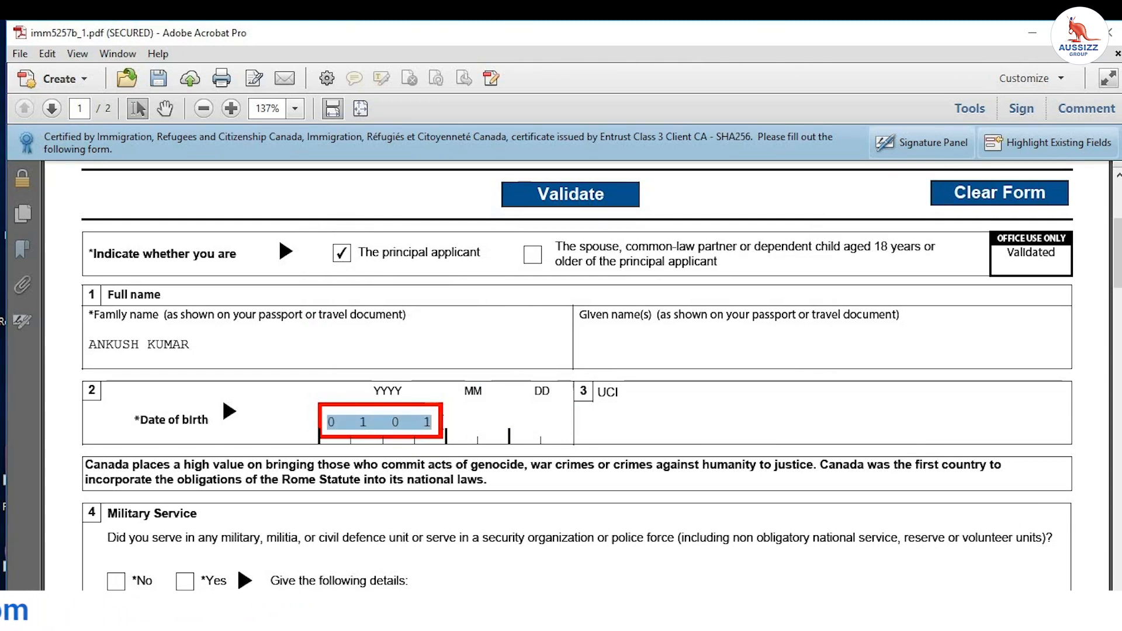
pyautogui.press('BackSpace')
pyautogui.write('198')
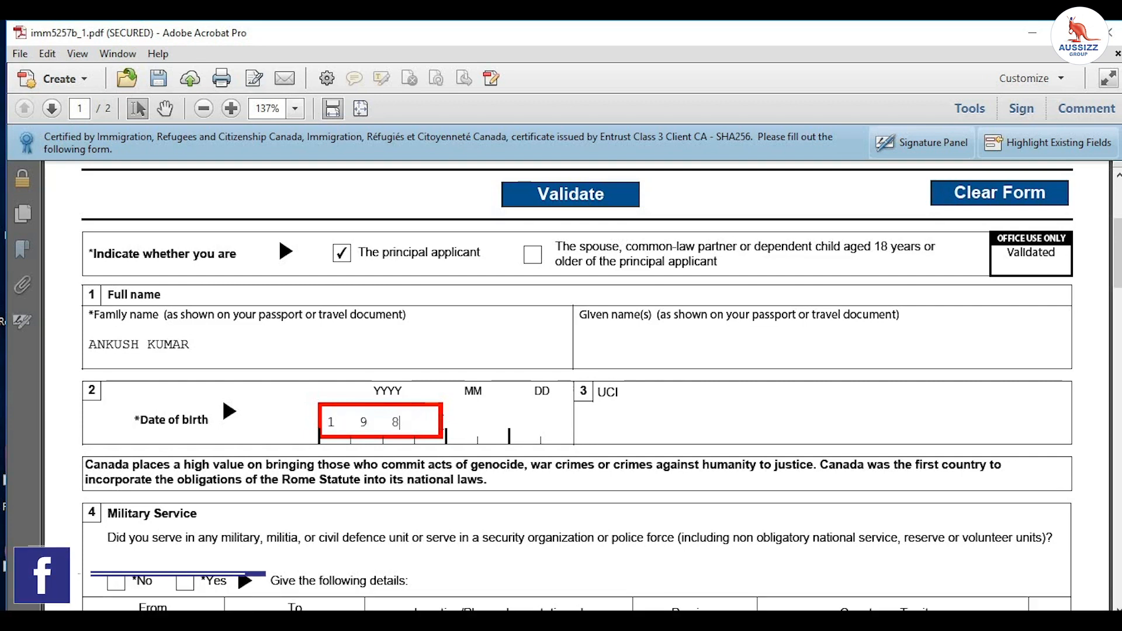
pyautogui.write('00101')
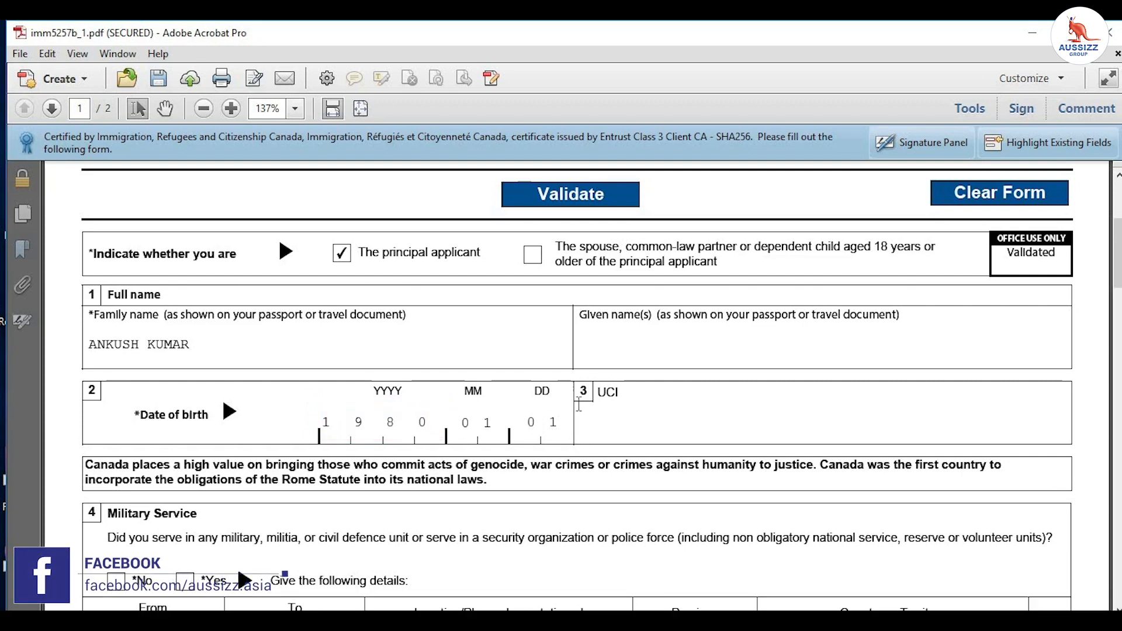
pyautogui.click(639, 409)
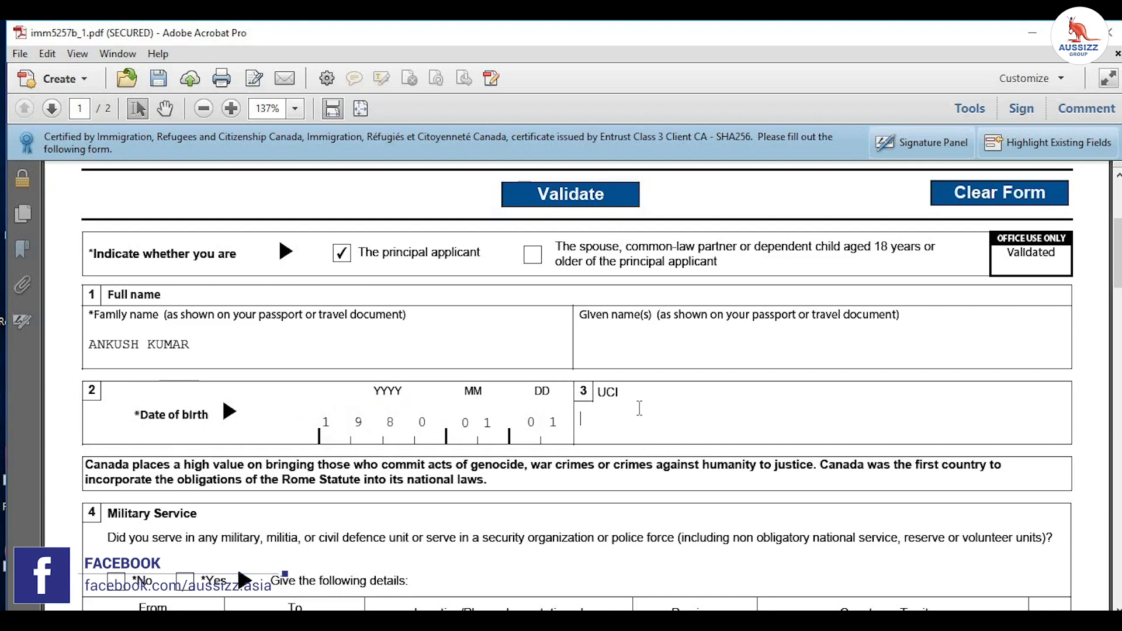
# Step: Tick No for section 4 Military Service and section 6 organization membership
pyautogui.scroll(-2, 633, 403)
pyautogui.scroll(-2, 624, 392)
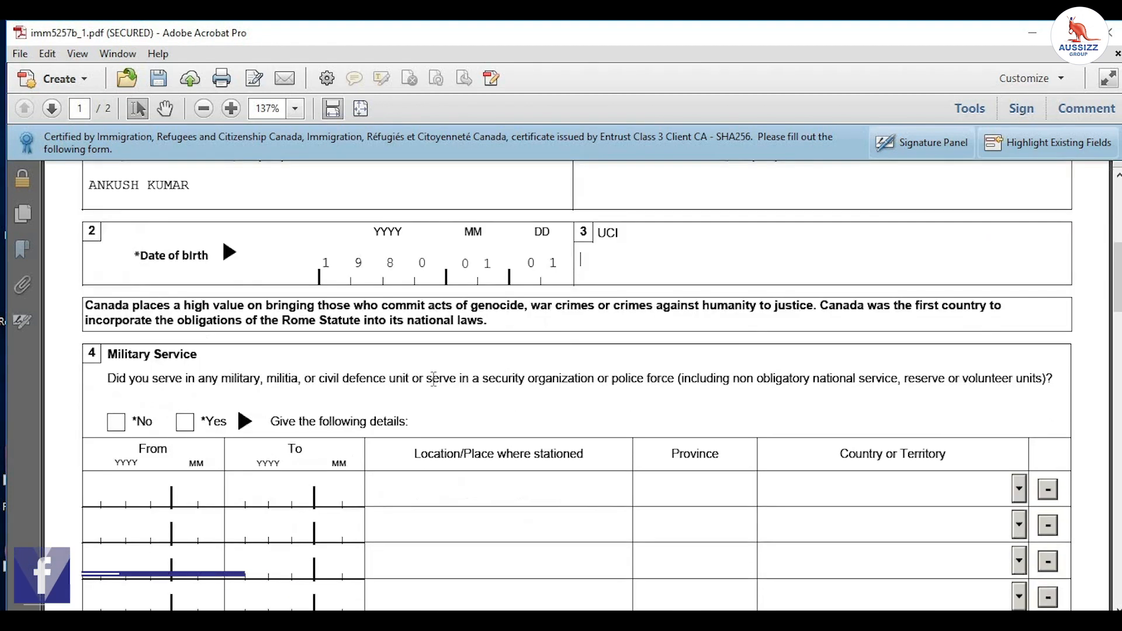
pyautogui.scroll(-2, 301, 430)
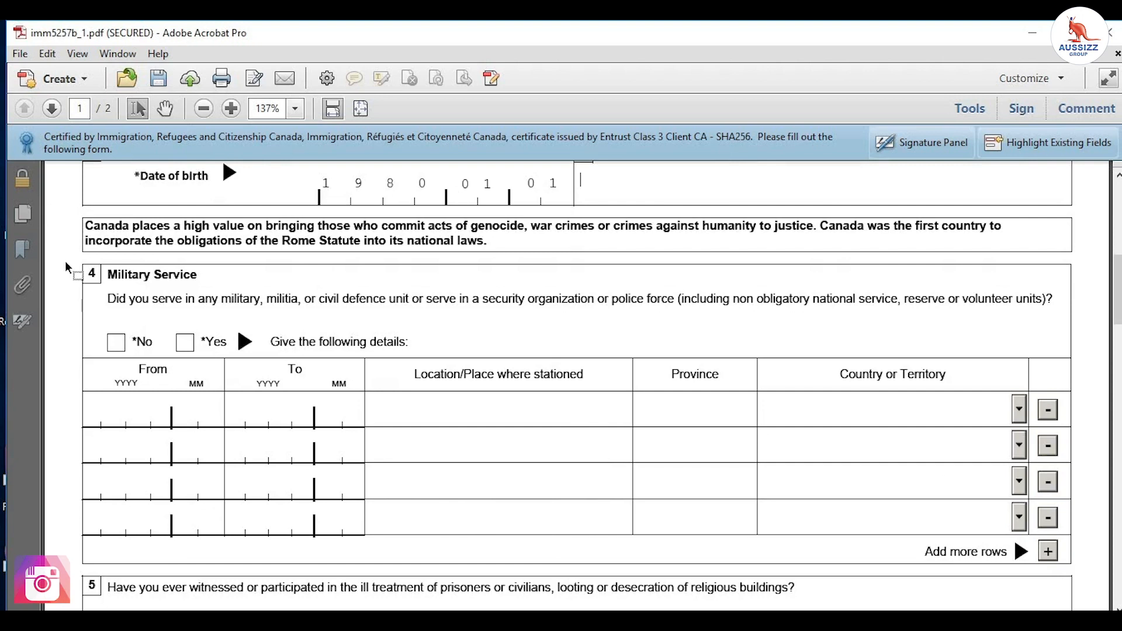
pyautogui.click(115, 344)
pyautogui.scroll(-4, 109, 345)
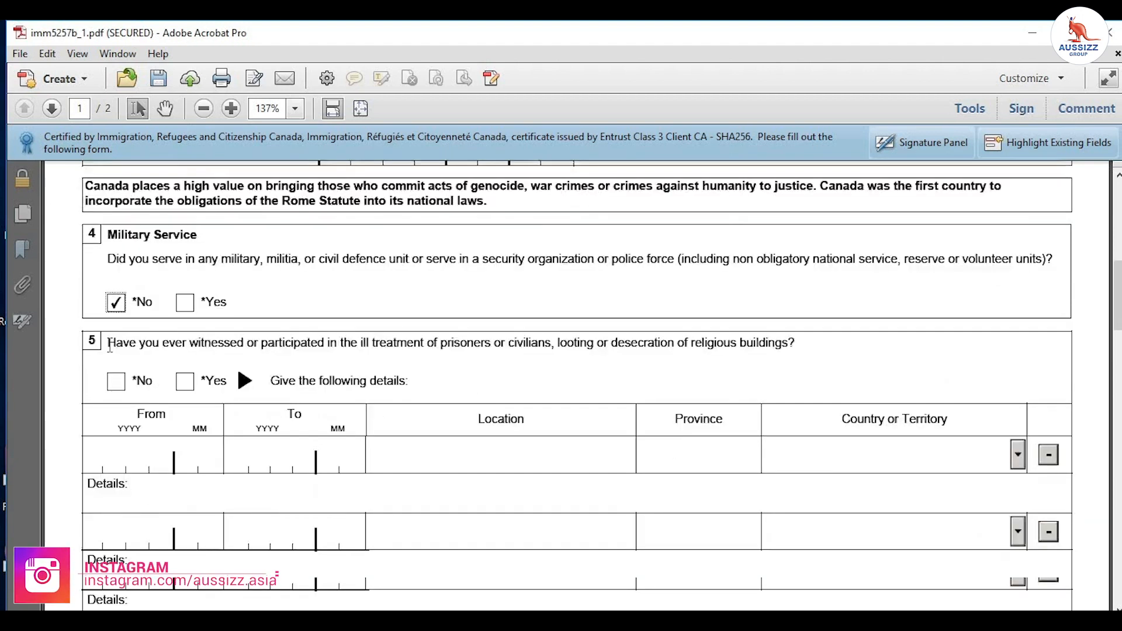
pyautogui.scroll(-7, 111, 344)
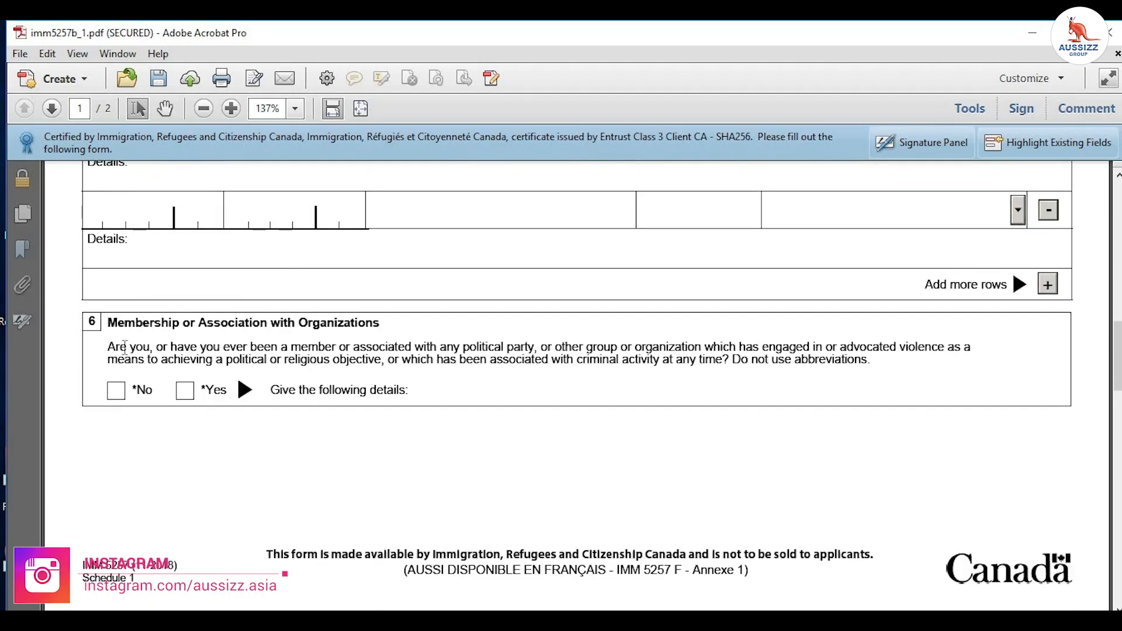
pyautogui.click(114, 391)
pyautogui.scroll(-11, 126, 410)
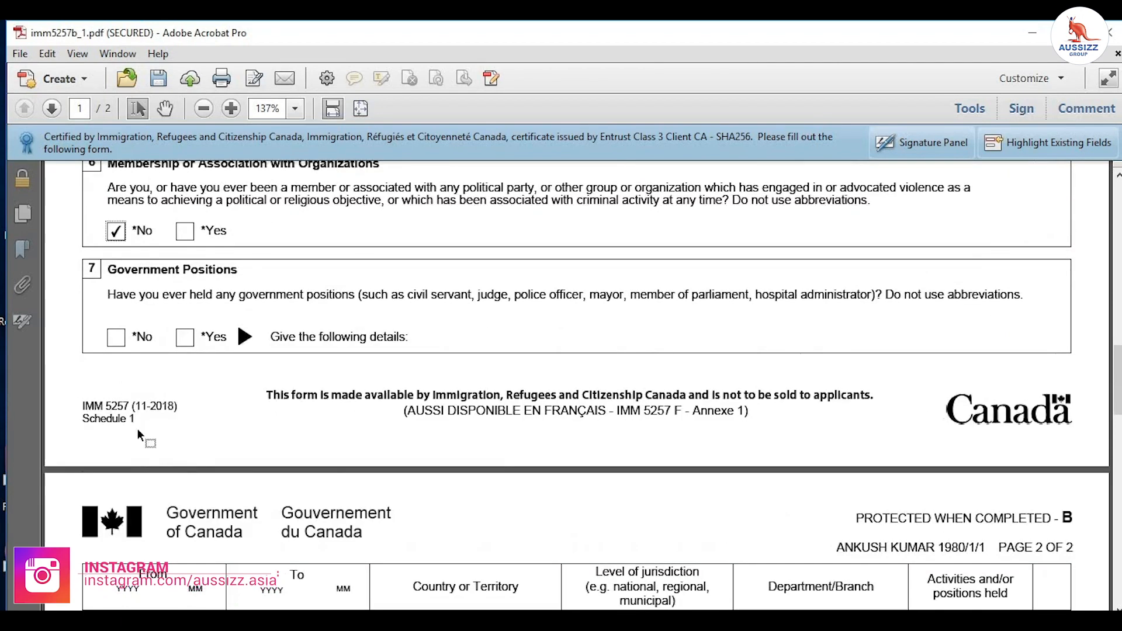
pyautogui.scroll(-15, 139, 427)
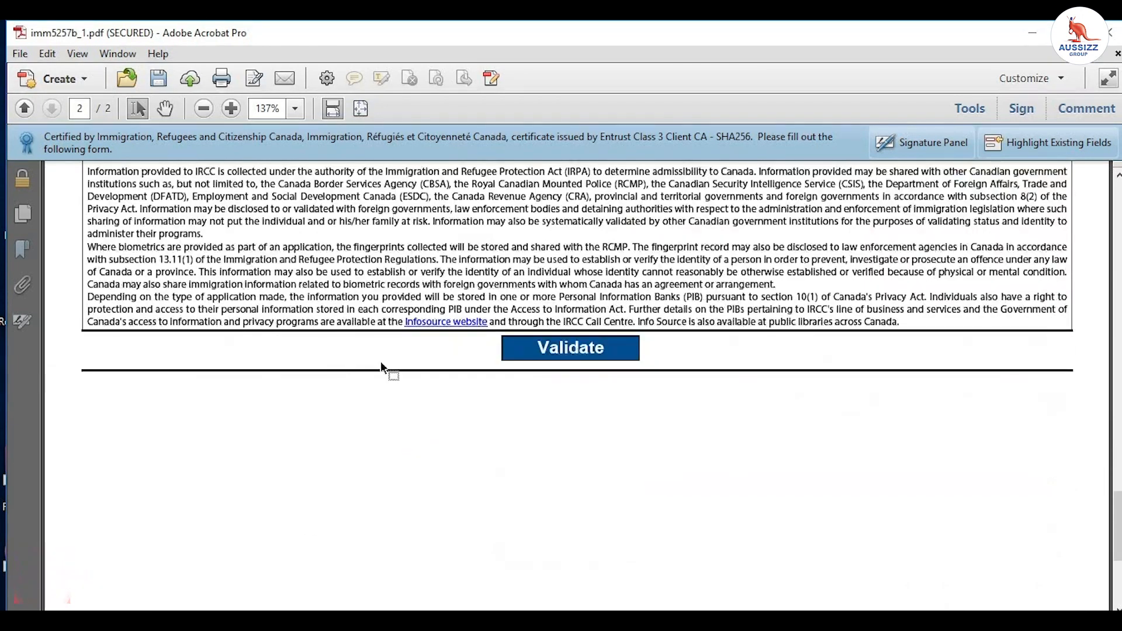
pyautogui.scroll(6, 561, 464)
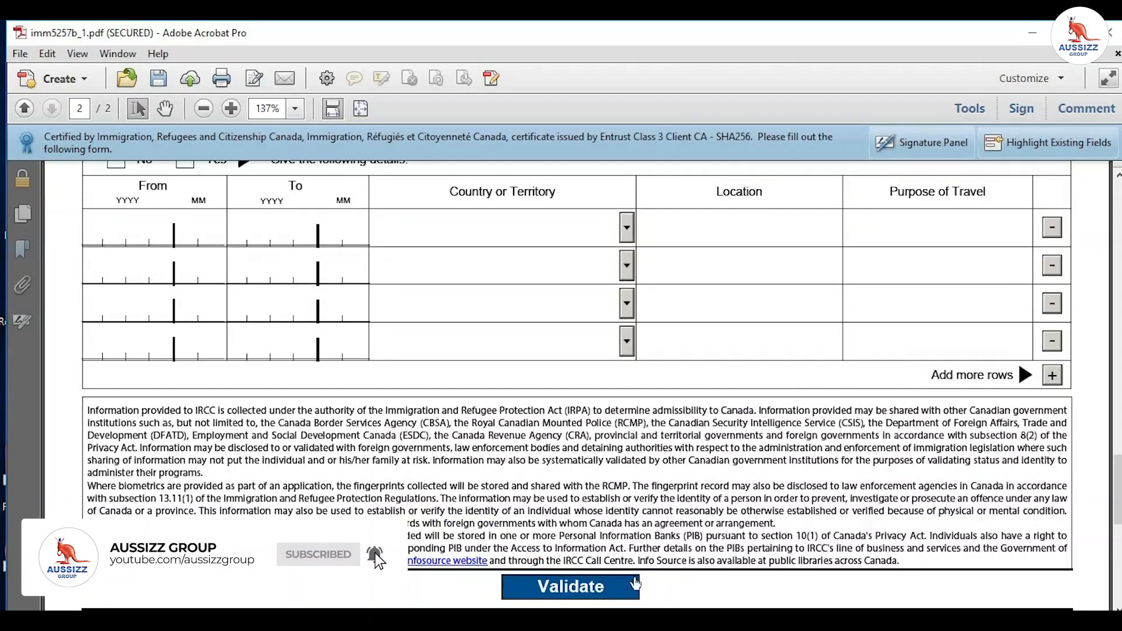
# Step: Validate the form, then answer No to the section 5, 7 and 8 questions
pyautogui.click(595, 592)
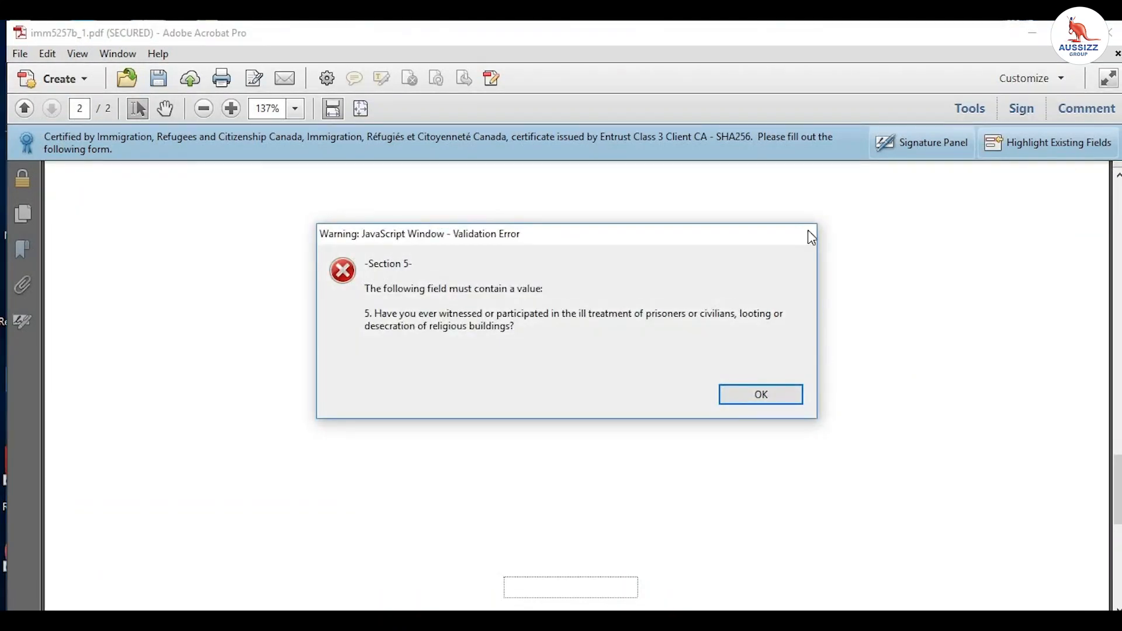
pyautogui.click(760, 398)
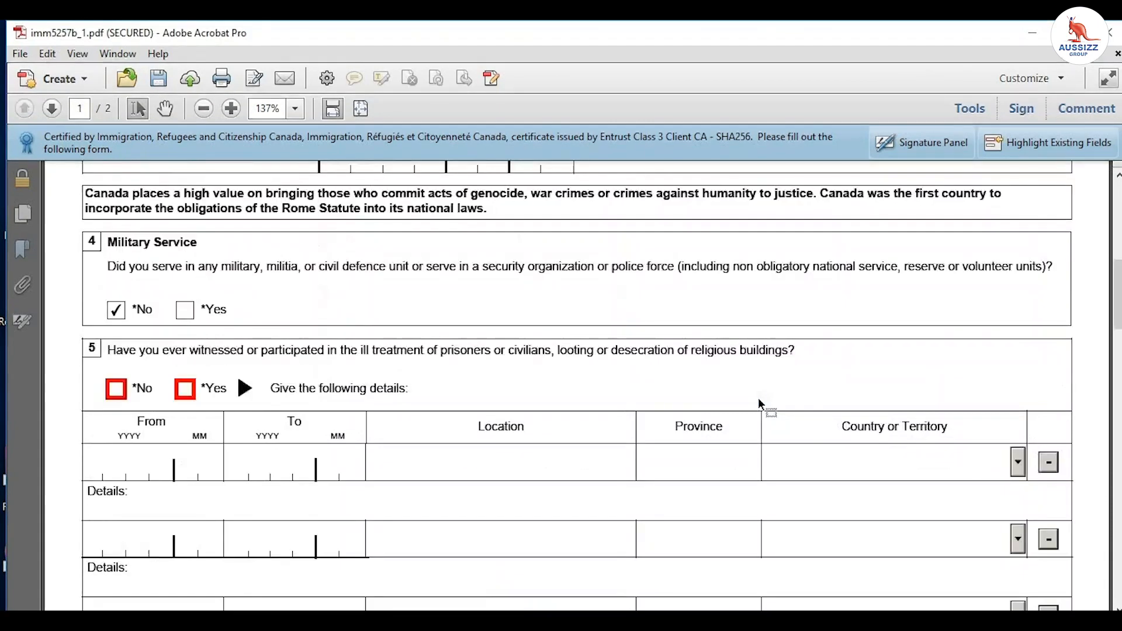
pyautogui.click(120, 397)
pyautogui.scroll(-3, 579, 451)
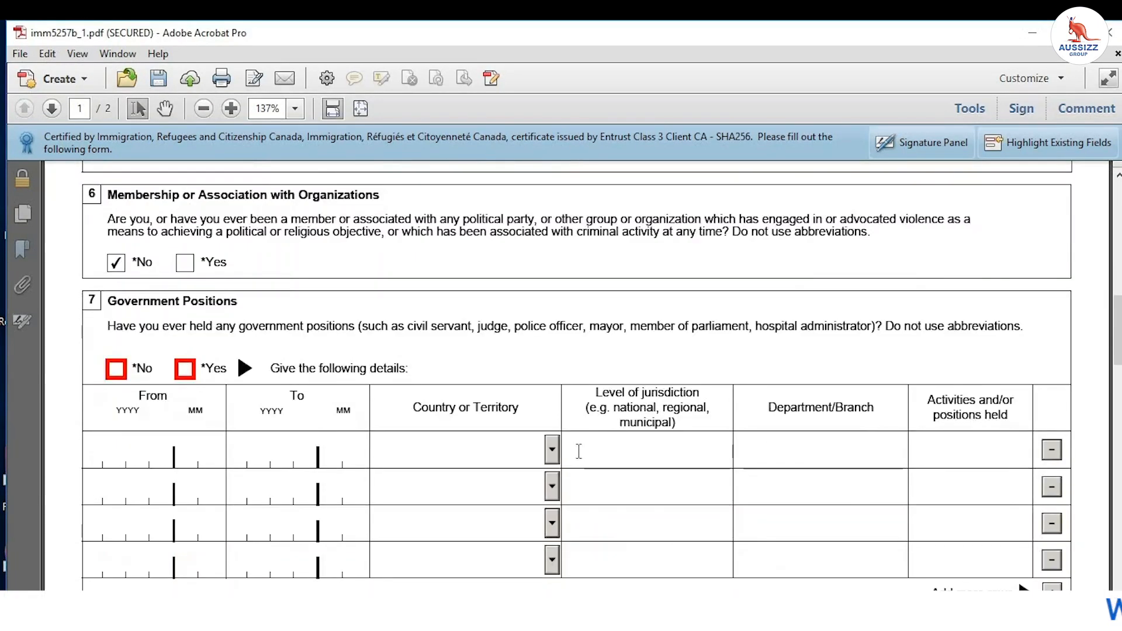
pyautogui.scroll(-1, 198, 261)
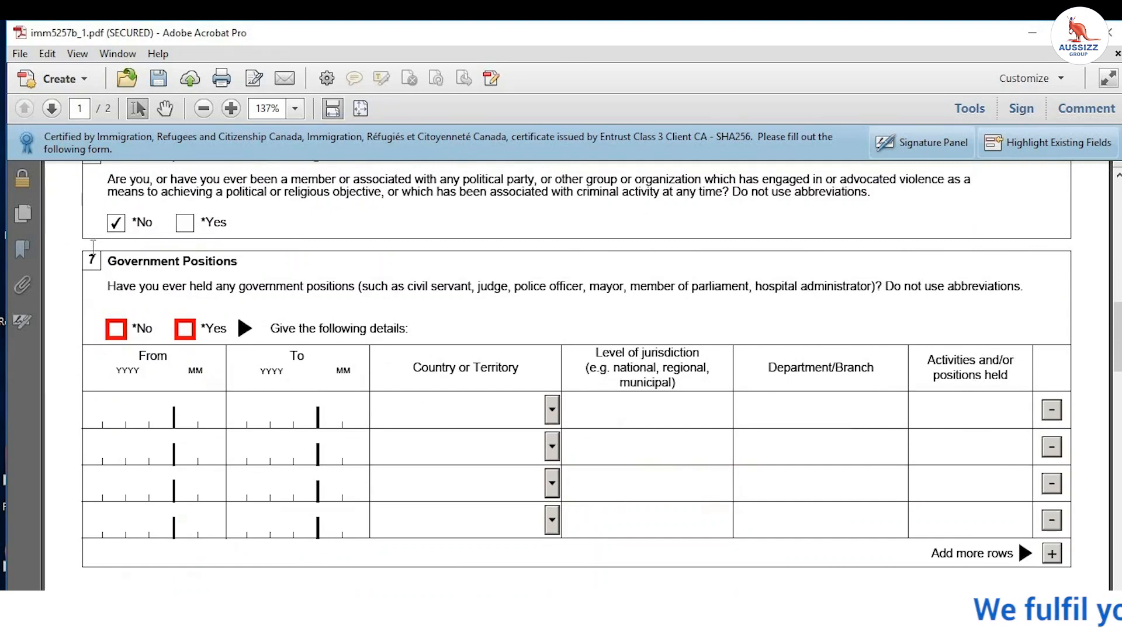
pyautogui.click(117, 330)
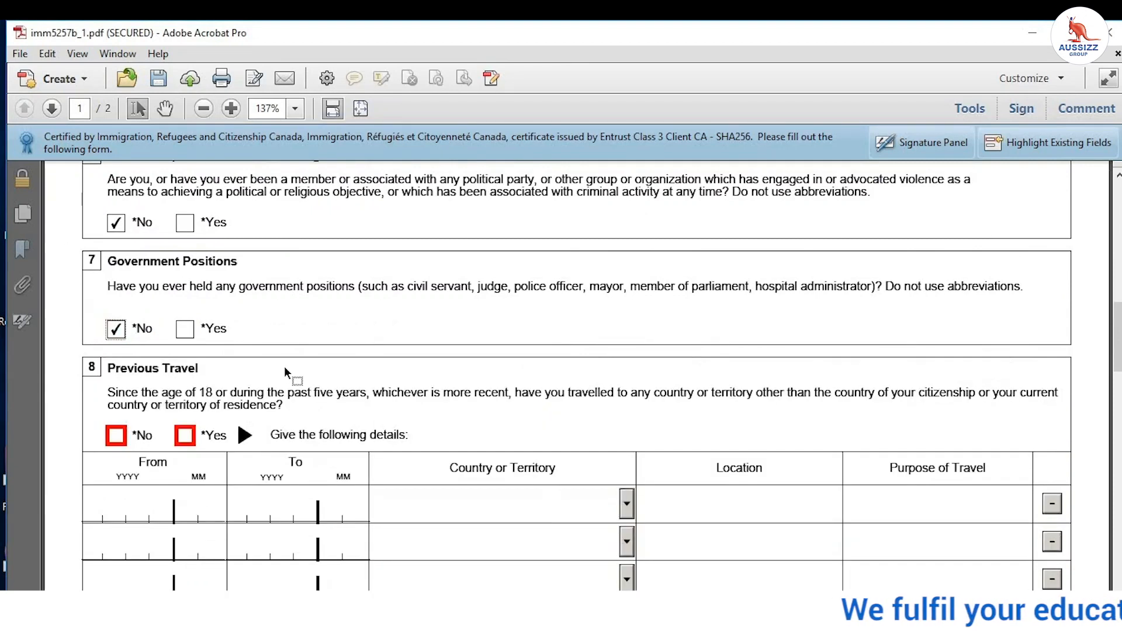
pyautogui.scroll(-2, 285, 366)
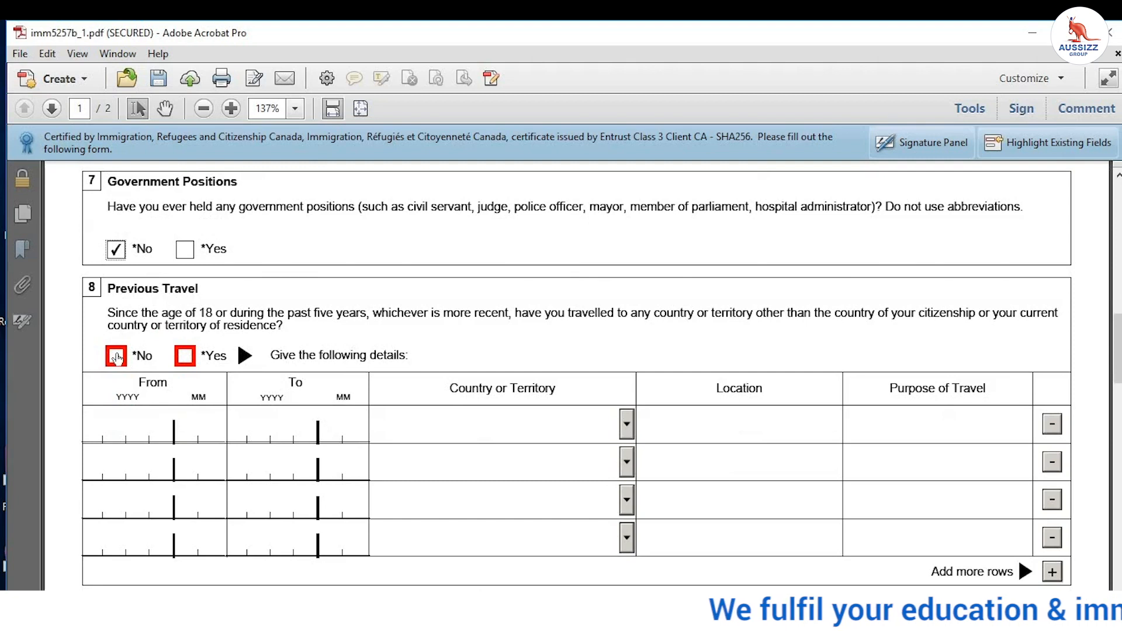
pyautogui.click(117, 356)
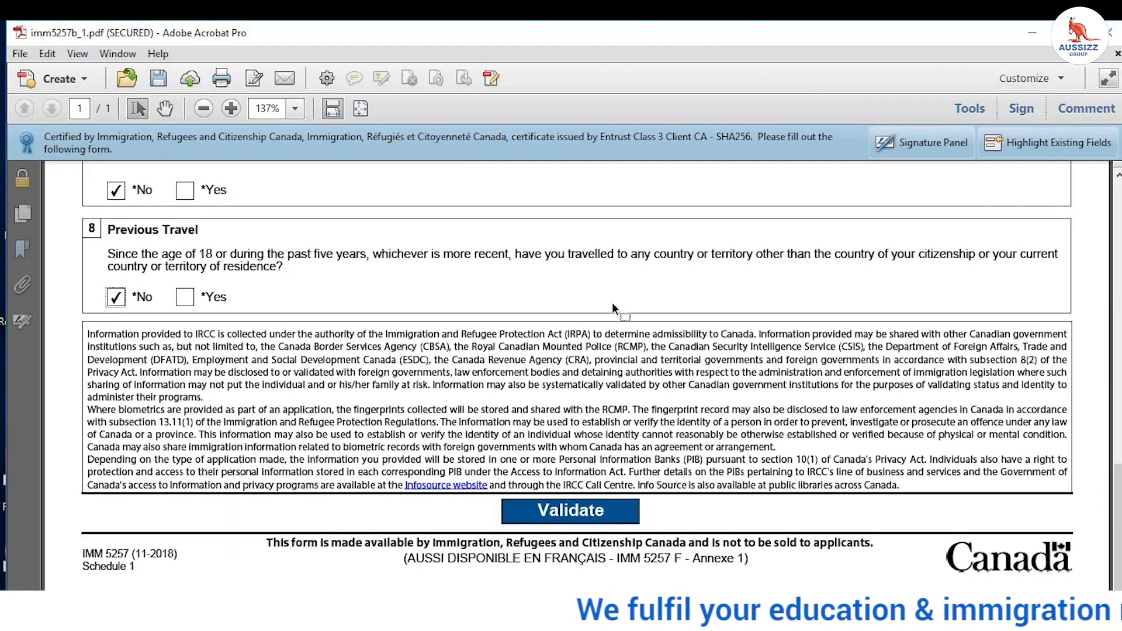
# Step: Re-validate the completed form successfully and start Save As
pyautogui.click(571, 509)
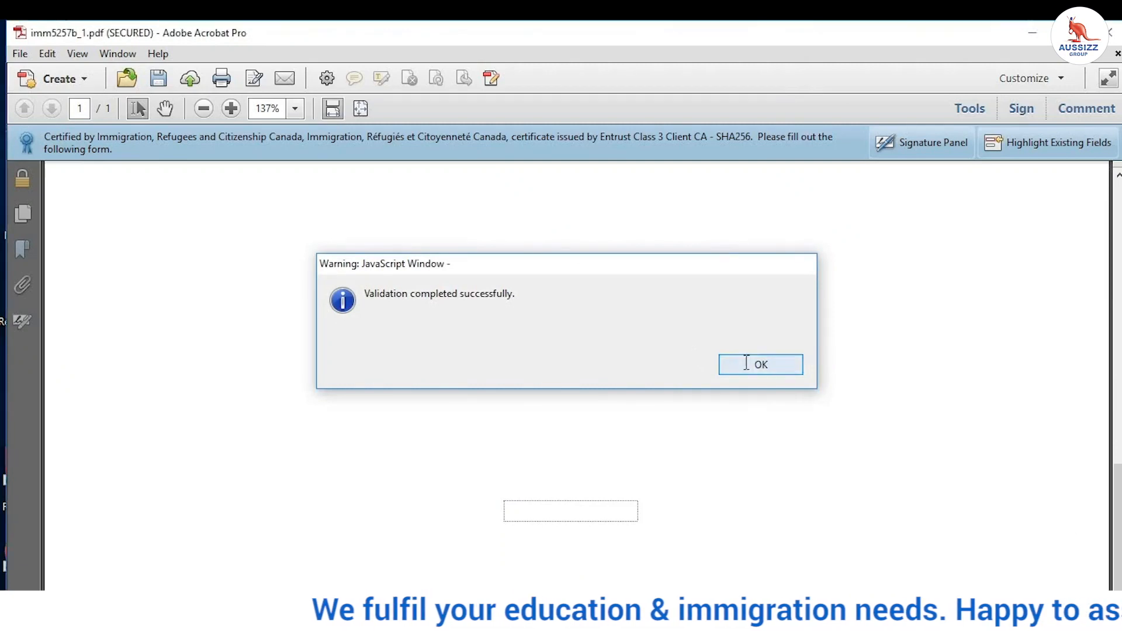
pyautogui.click(749, 367)
pyautogui.click(20, 53)
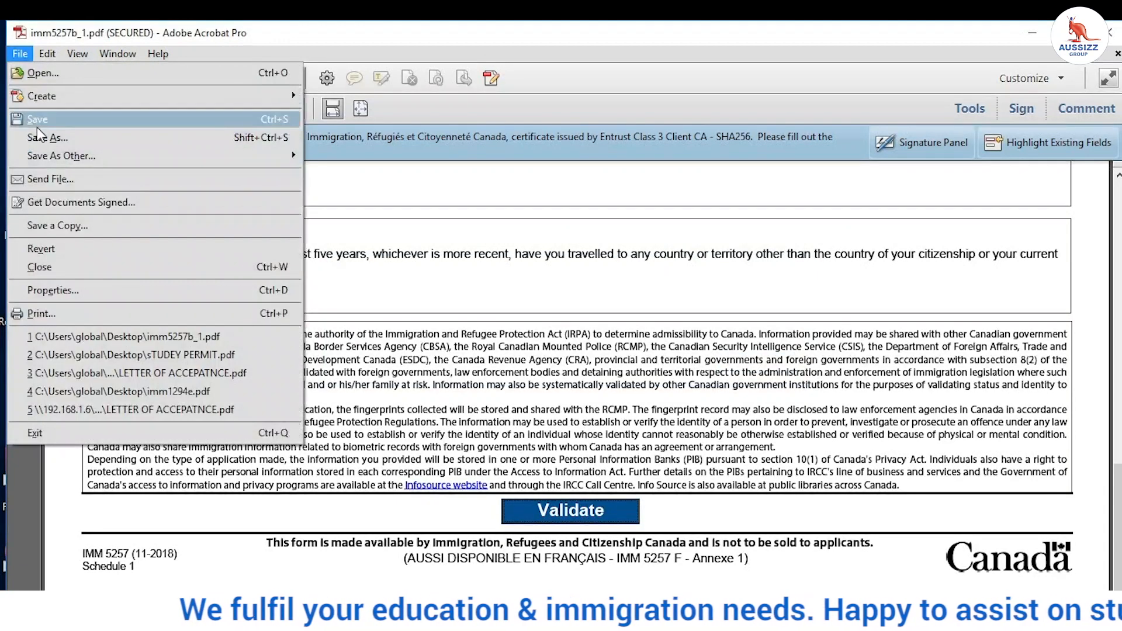
pyautogui.click(41, 138)
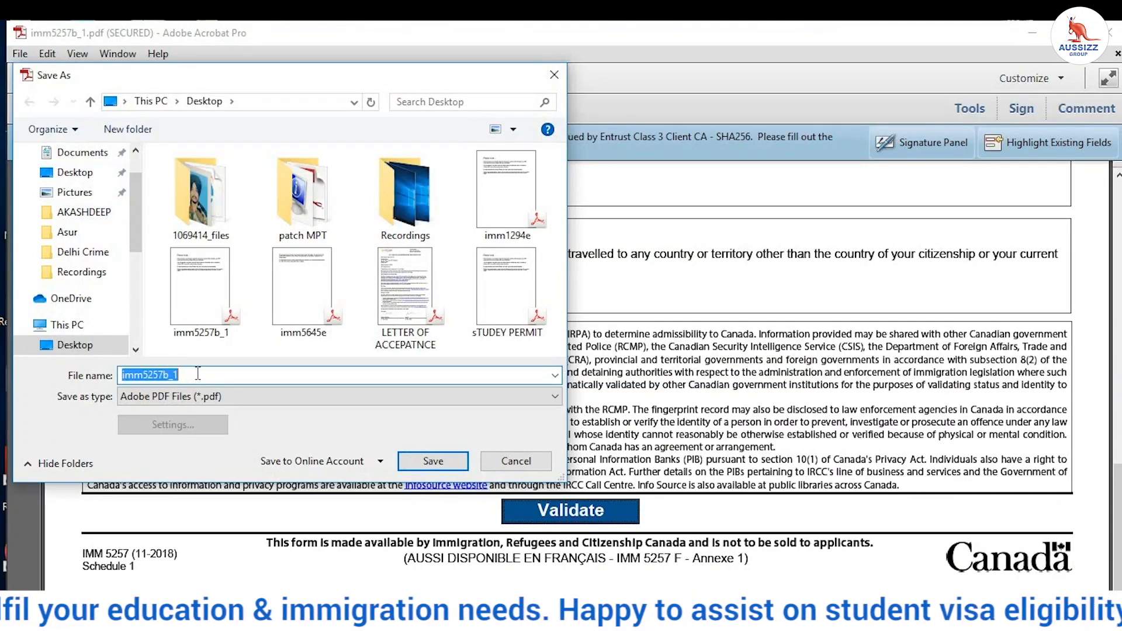
# Step: Save the form to the Desktop as 'Temporary residence form', close it, and open imm5645e
pyautogui.press('BackSpace')
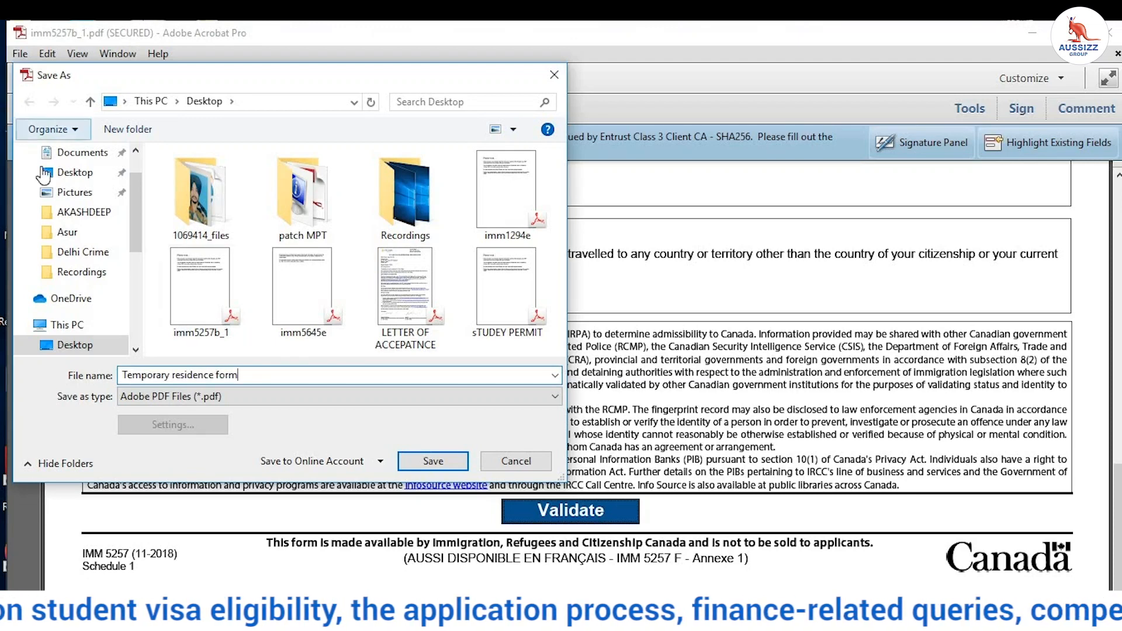
pyautogui.click(75, 173)
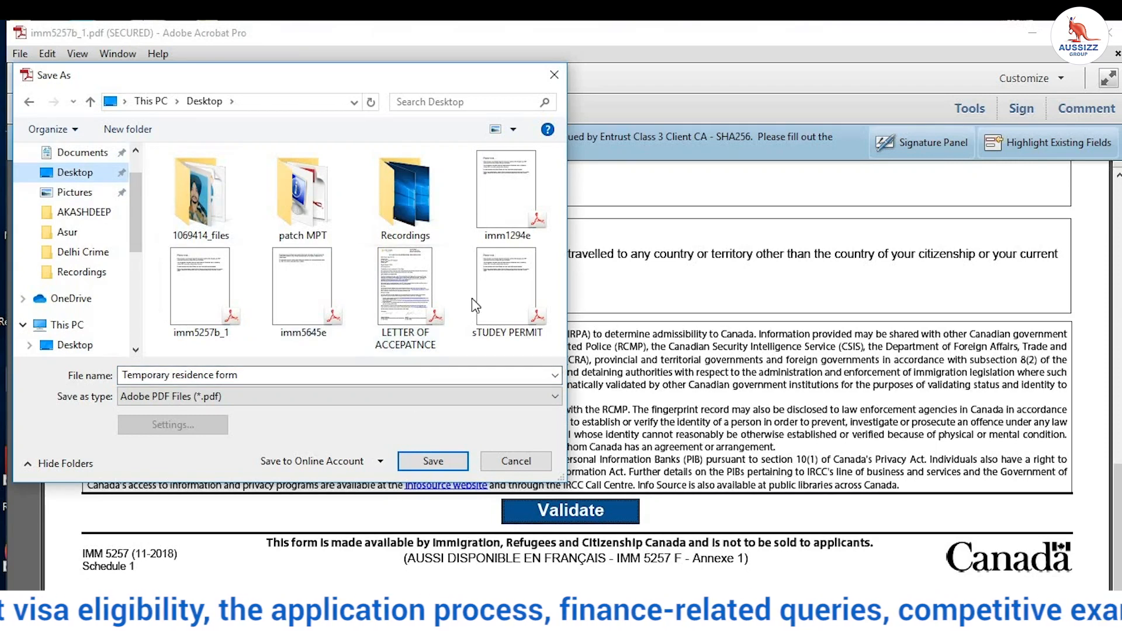
pyautogui.click(455, 462)
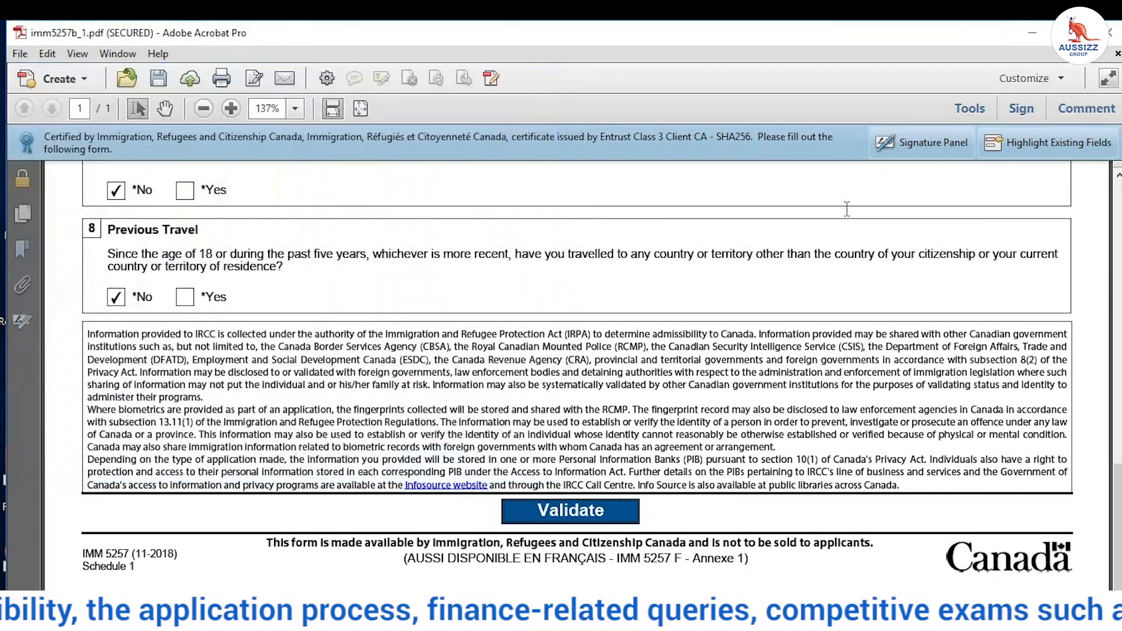
pyautogui.click(1112, 35)
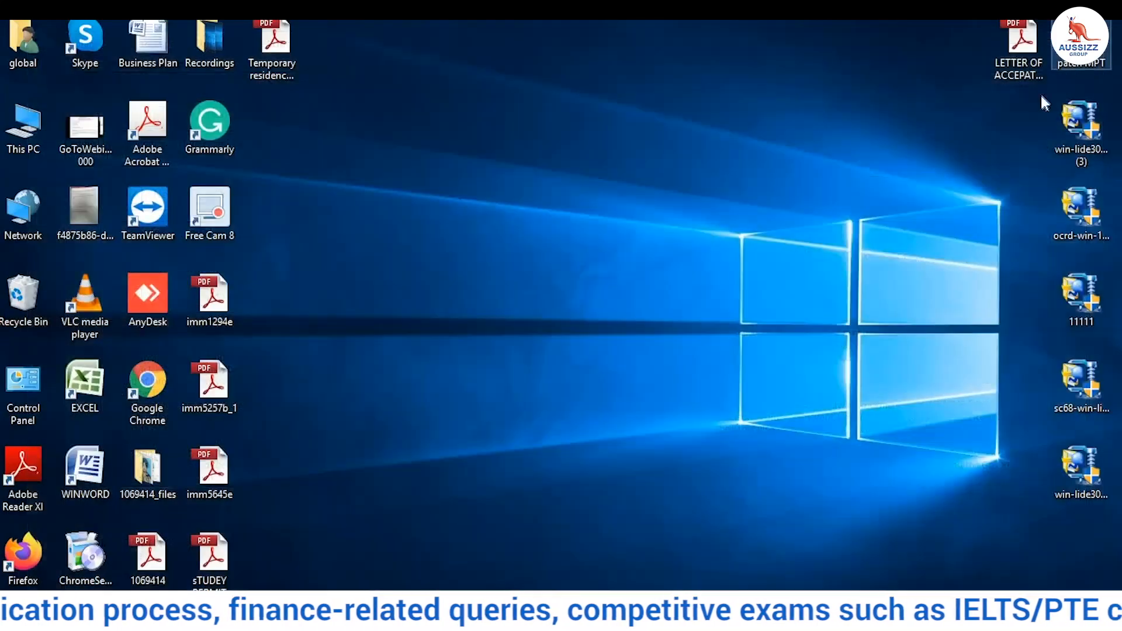
pyautogui.doubleClick(212, 481)
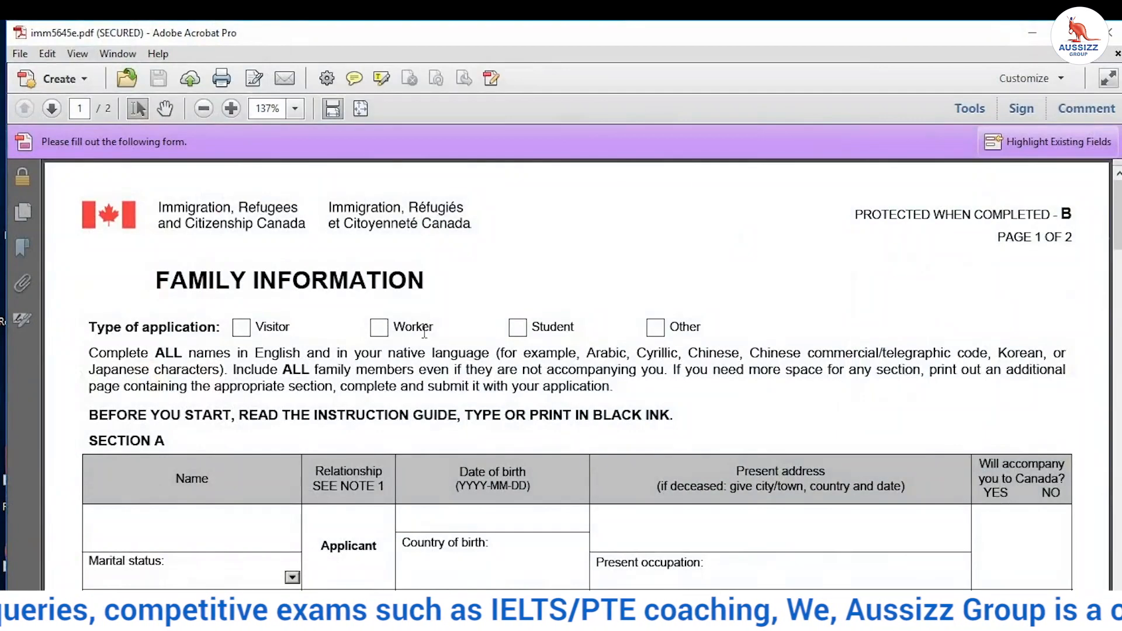
# Step: Mark the application type as Student and type the applicant's name in lowercase
pyautogui.scroll(-3, 472, 312)
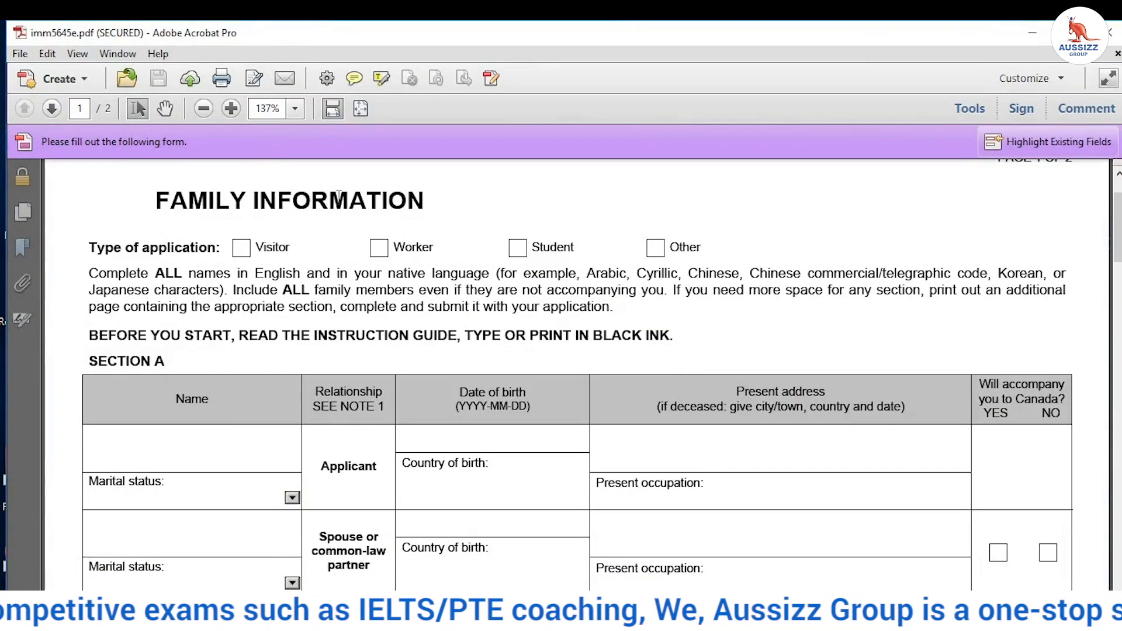
pyautogui.click(518, 248)
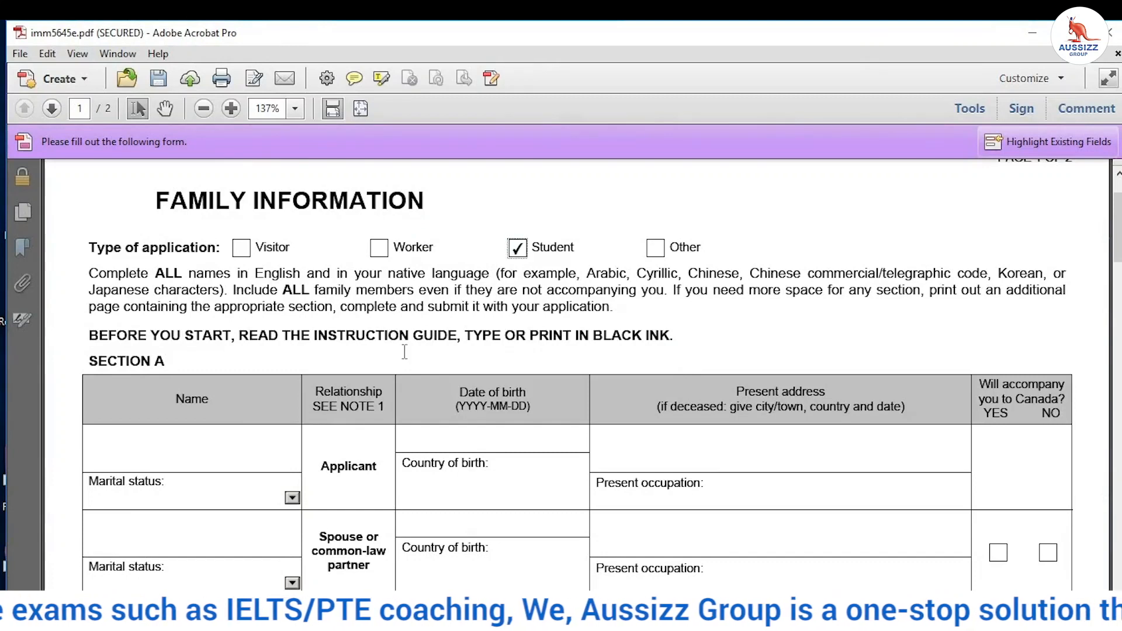
pyautogui.scroll(-4, 256, 314)
pyautogui.click(246, 323)
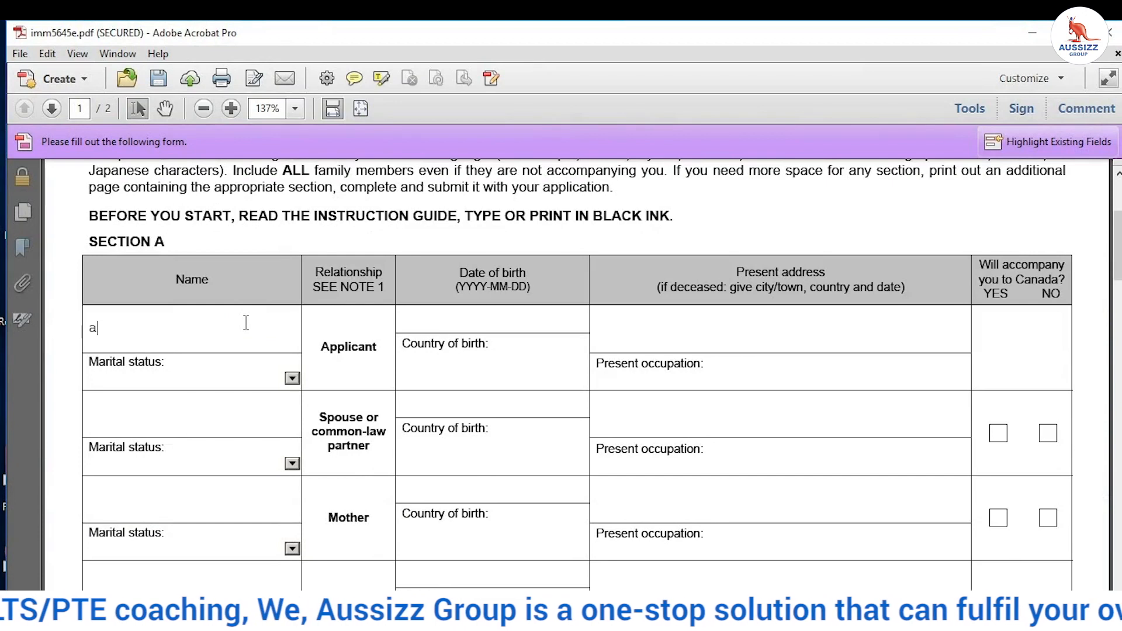
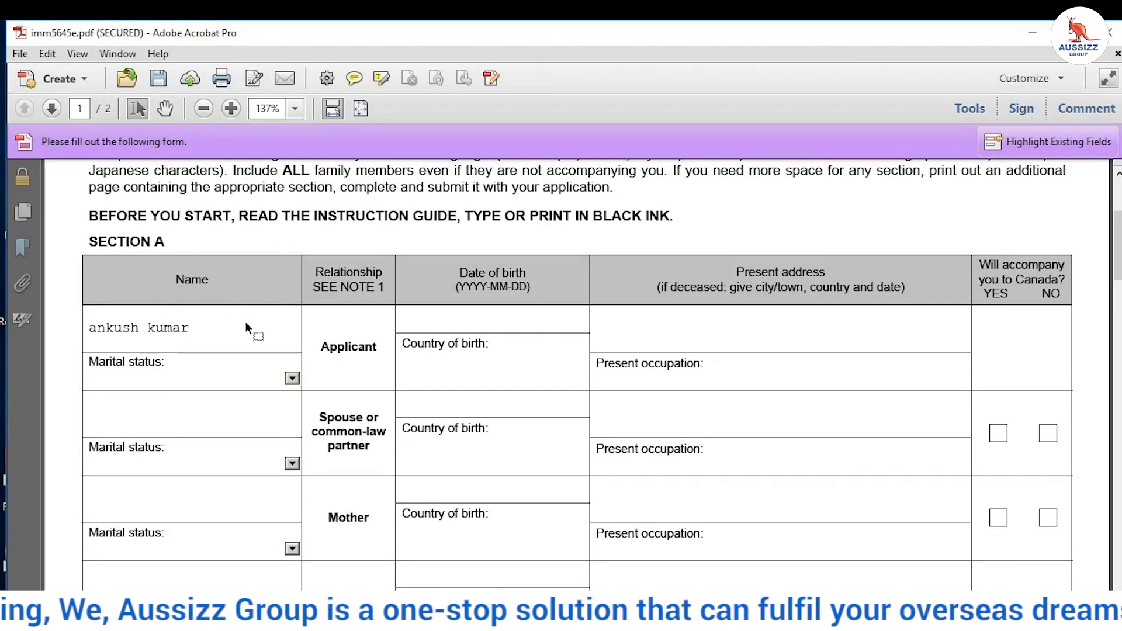
# Step: Retype the applicant's name in capitals and enter 19800101 in the Country of birth box
pyautogui.scroll(3, 245, 323)
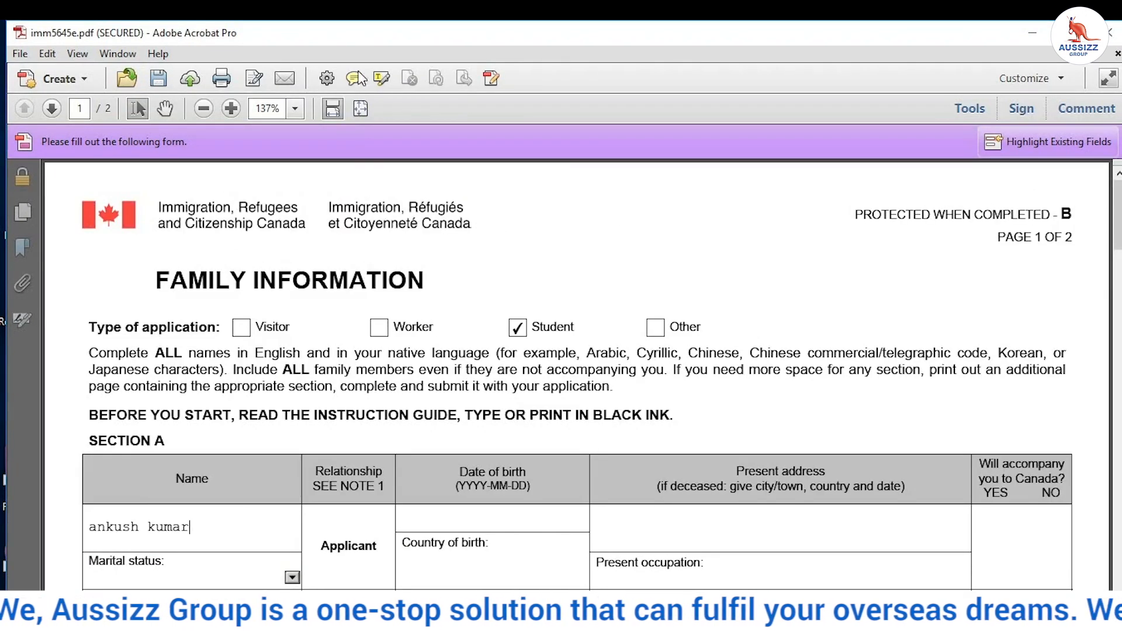
pyautogui.moveTo(426, 277); pyautogui.dragTo(120, 247)
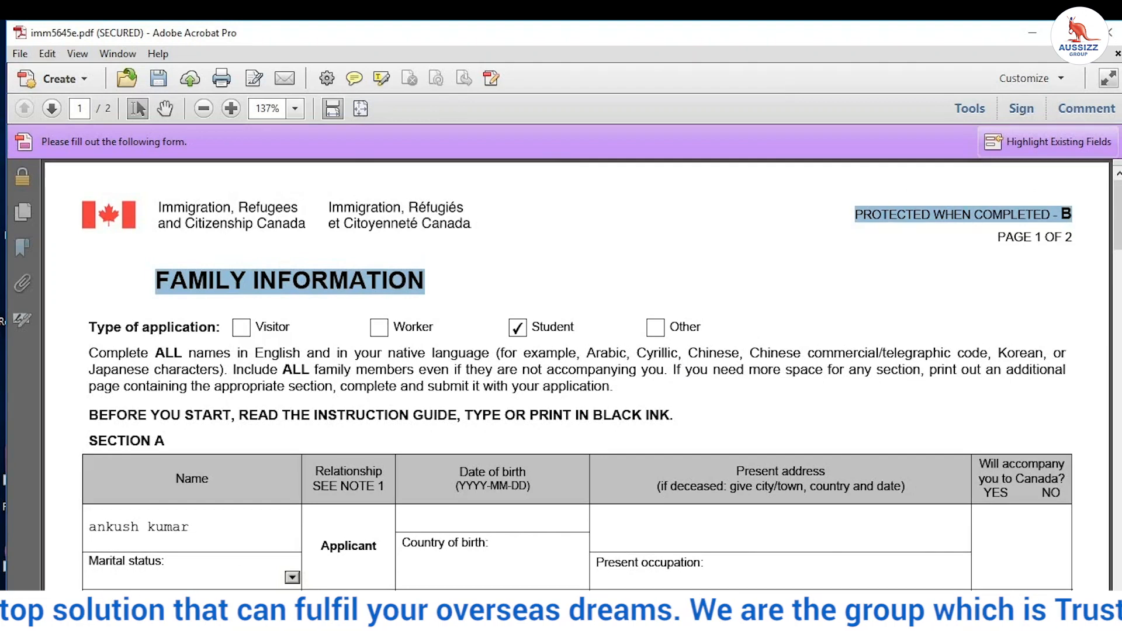
pyautogui.click(581, 264)
pyautogui.scroll(-3, 582, 265)
pyautogui.scroll(-3, 427, 342)
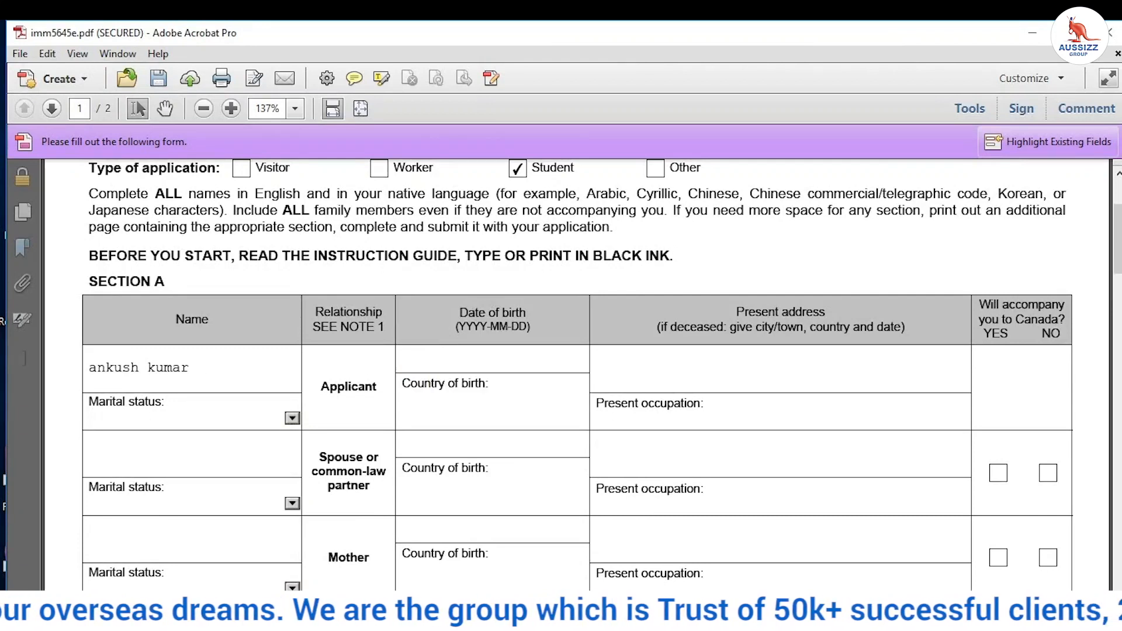
pyautogui.click(294, 368)
pyautogui.press('BackSpace')
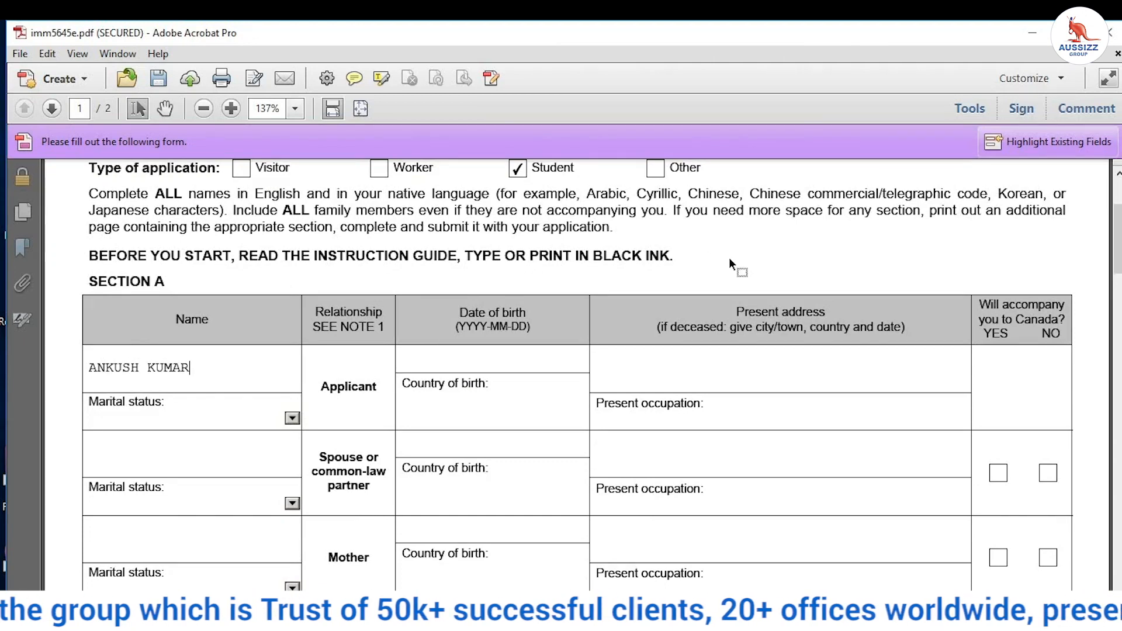
pyautogui.click(468, 413)
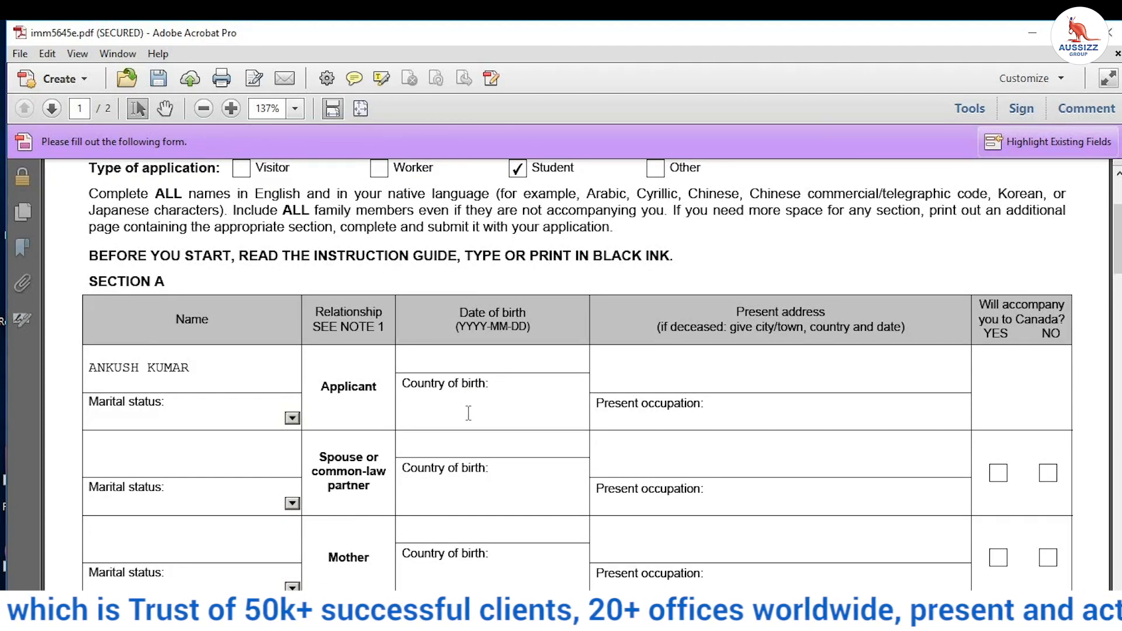
pyautogui.write('19800101')
pyautogui.click(684, 383)
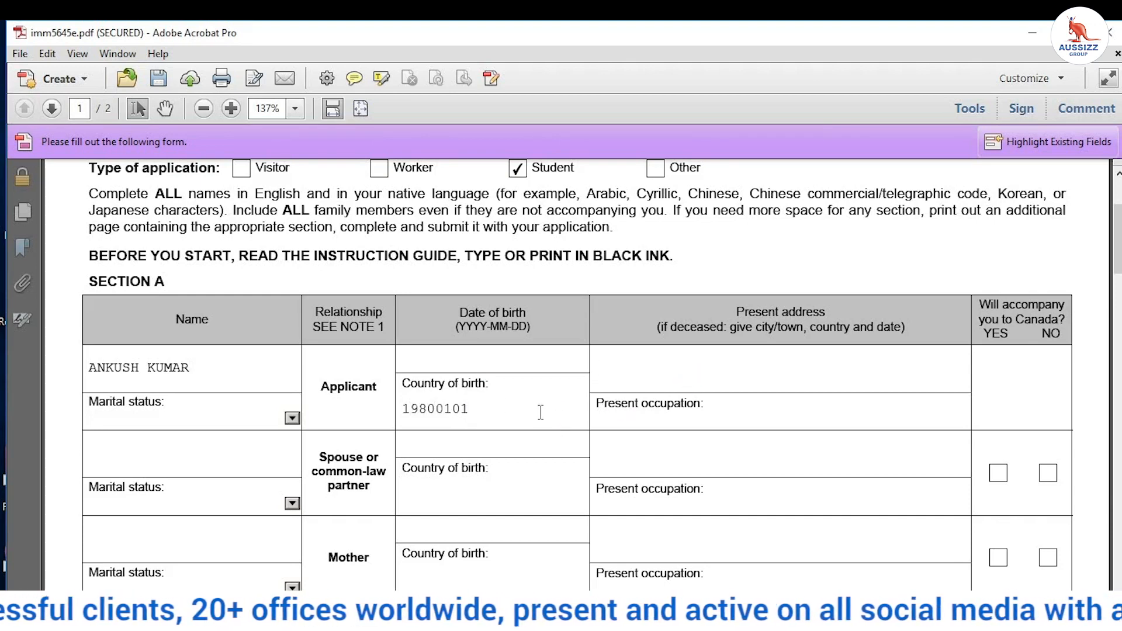
# Step: Replace the mistaken digits in the applicant's Country of birth with INDIA
pyautogui.click(528, 354)
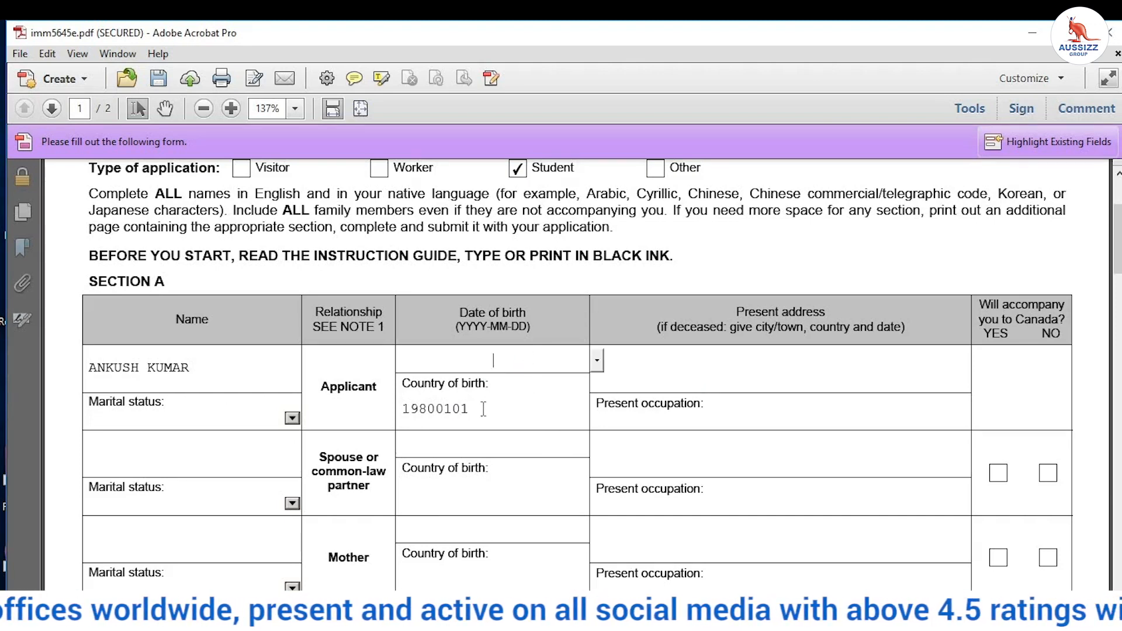
pyautogui.click(435, 405)
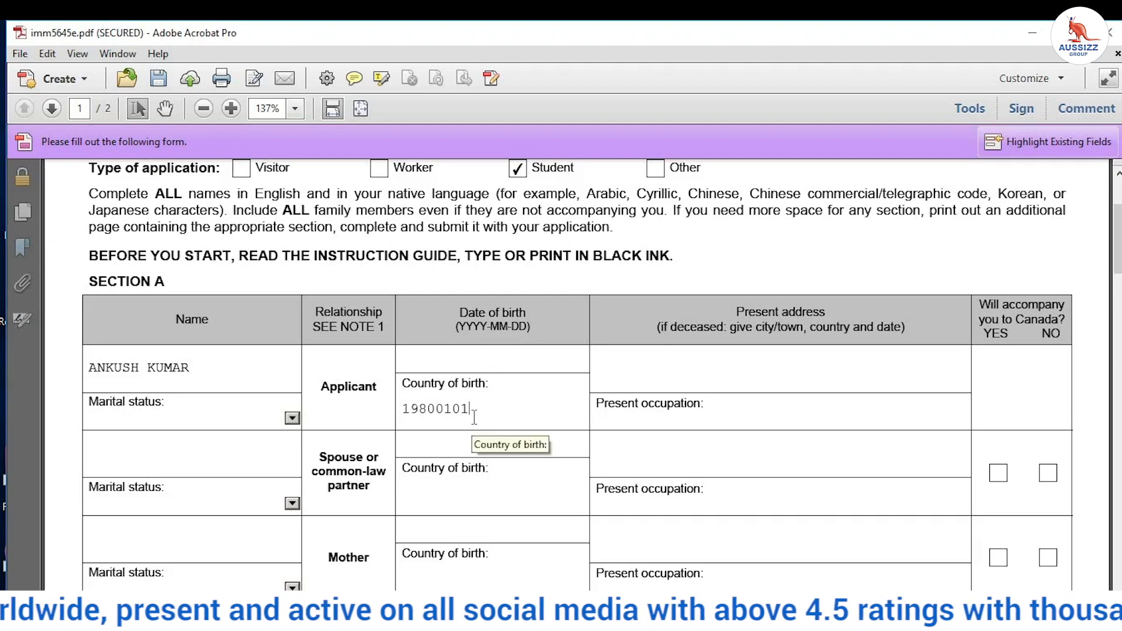
pyautogui.press('BackSpace')
pyautogui.press('BackSpace')
pyautogui.press('BackSpace')
pyautogui.press('BackSpace')
pyautogui.press('BackSpace')
pyautogui.press('BackSpace')
pyautogui.press('BackSpace')
pyautogui.write('INDIA')
pyautogui.click(405, 357)
pyautogui.write('1800101')
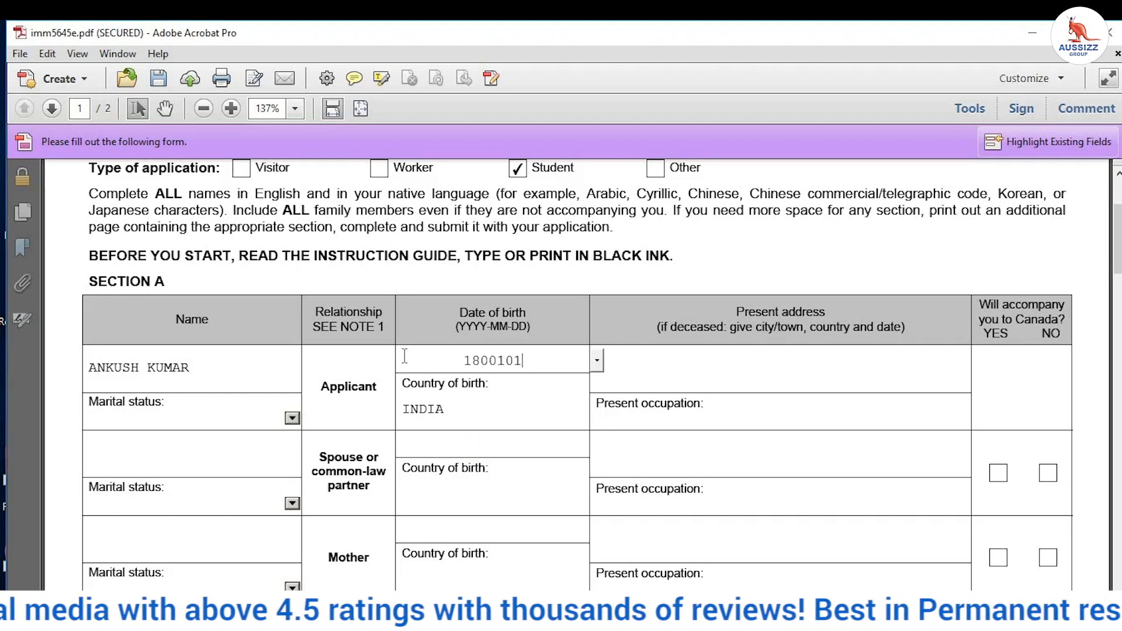
pyautogui.click(660, 362)
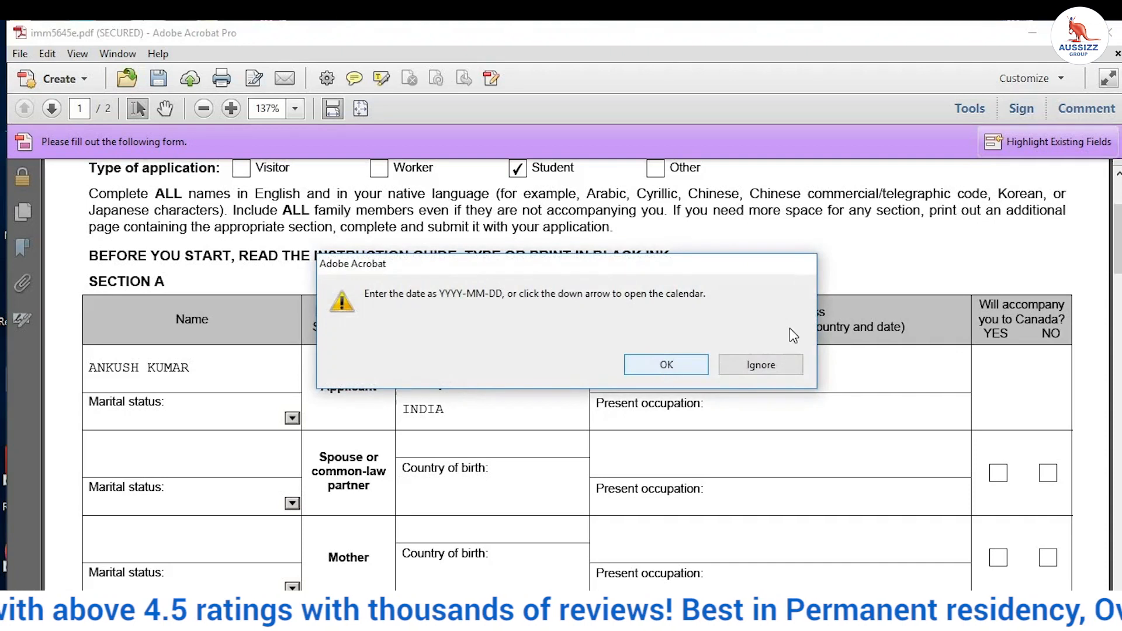
pyautogui.click(760, 365)
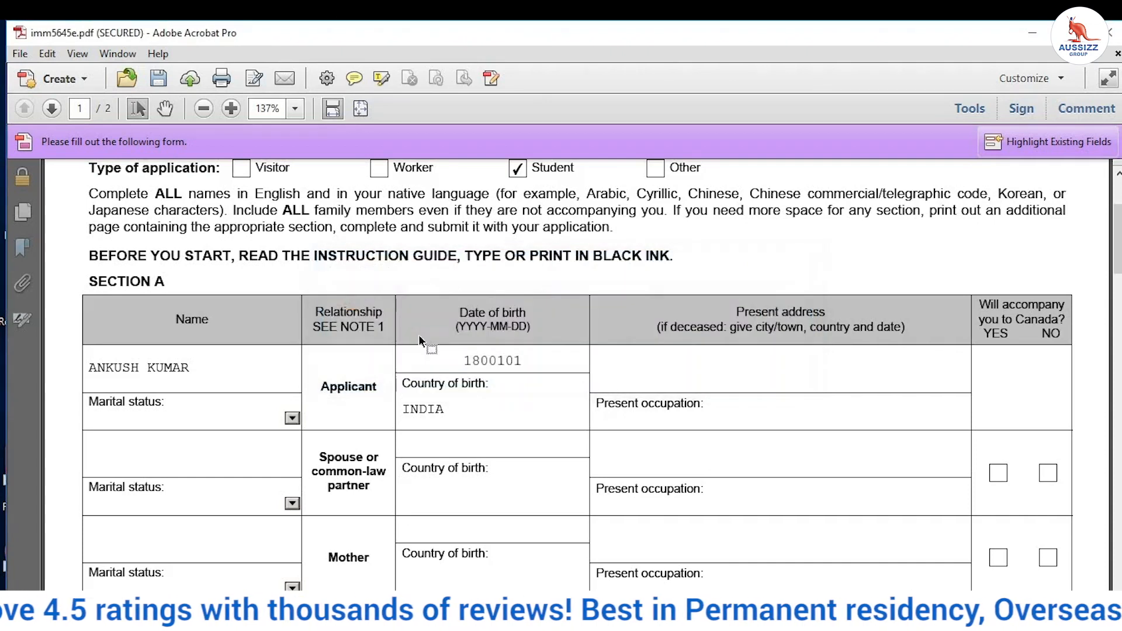
pyautogui.click(470, 361)
pyautogui.write('9')
pyautogui.click(660, 362)
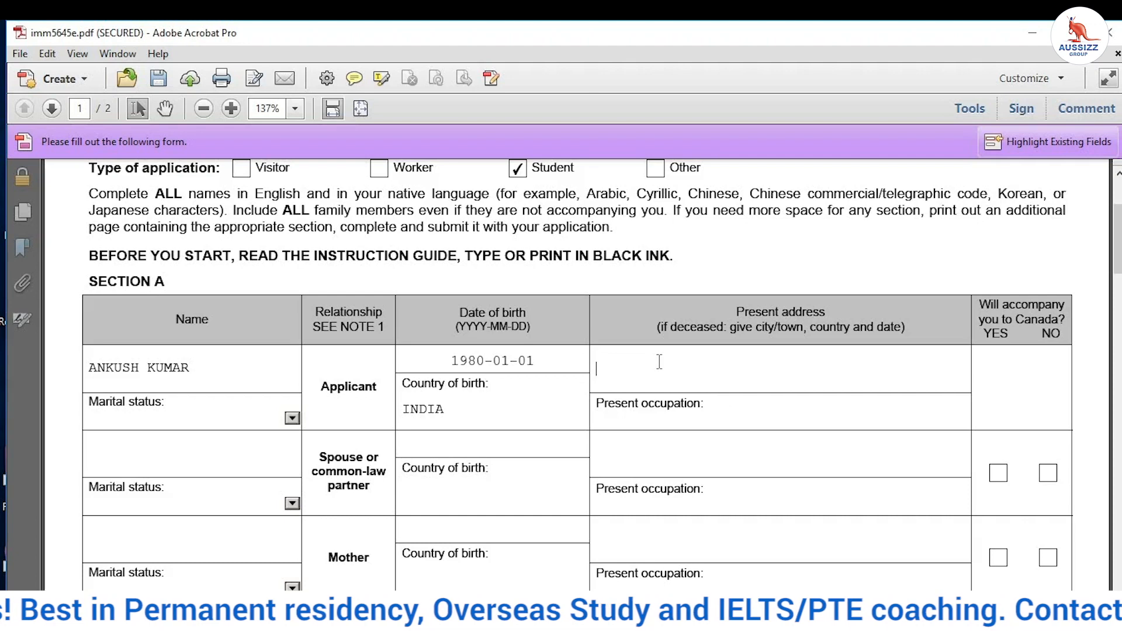
pyautogui.write('BATHINDA')
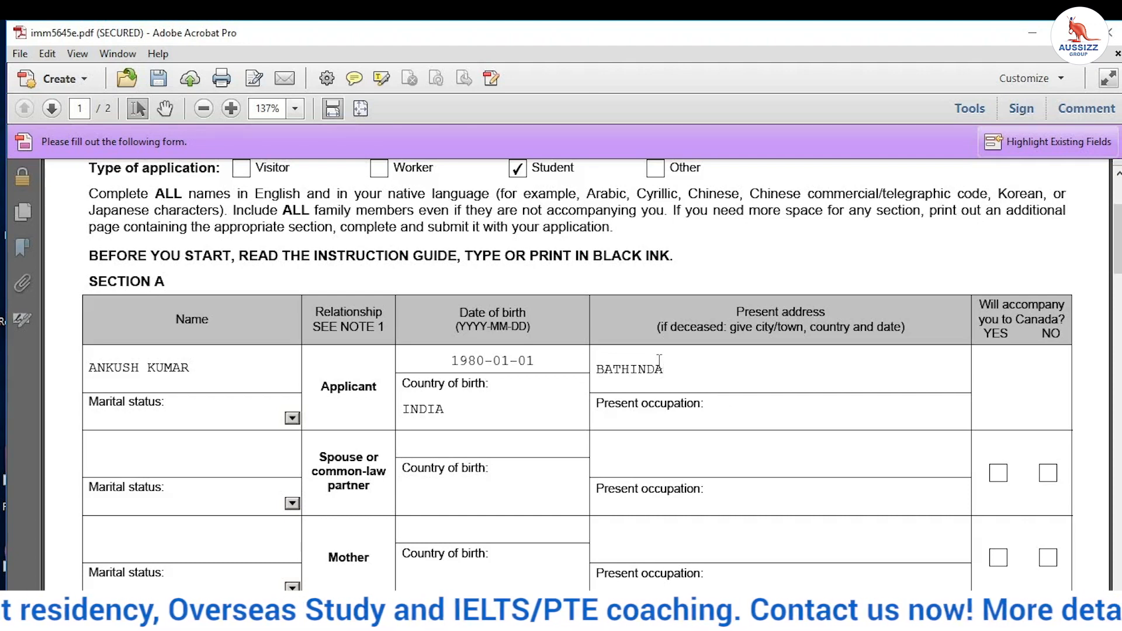
# Step: Complete the applicant's present address and set the present occupation to INTENDED STUDENT
pyautogui.click(598, 370)
pyautogui.write('MODEL ')
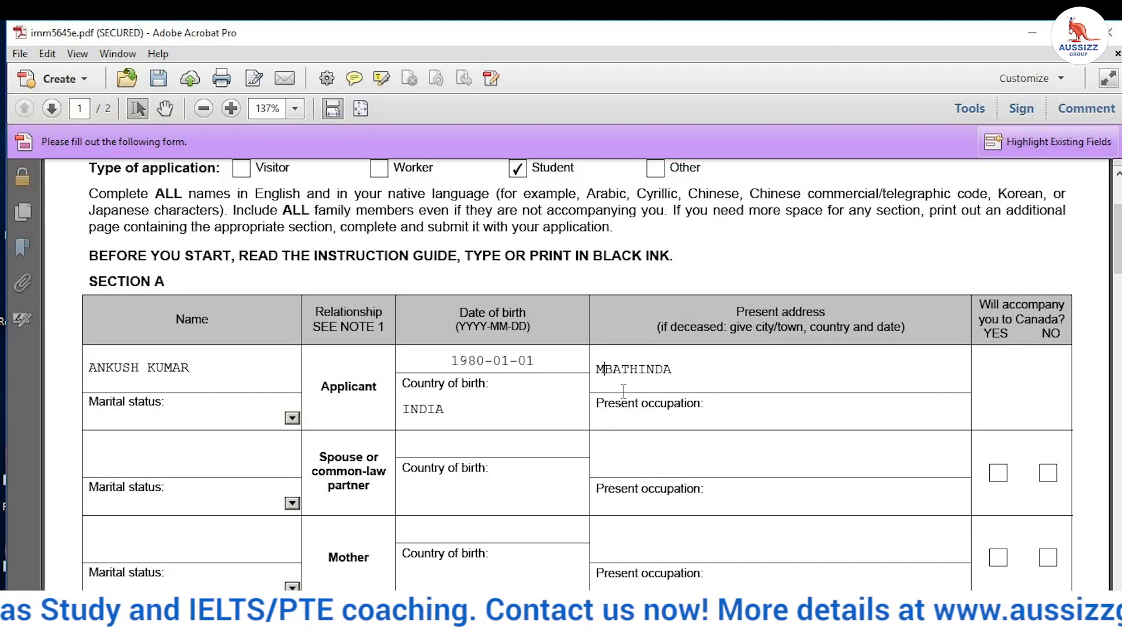
pyautogui.write('TOWN,')
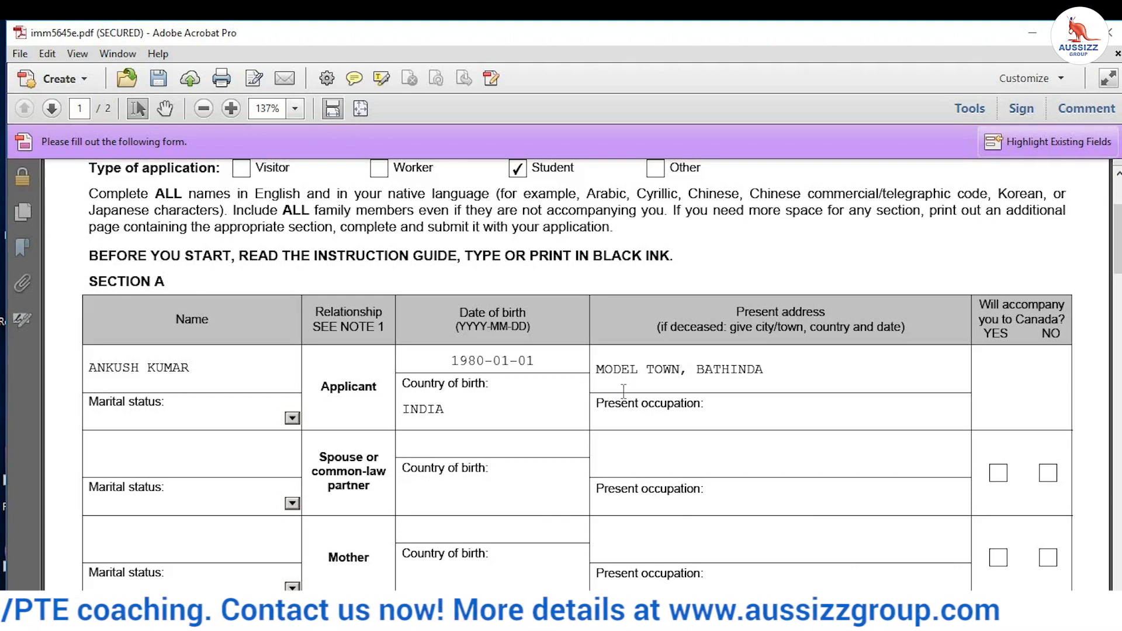
pyautogui.click(767, 366)
pyautogui.write(', PU')
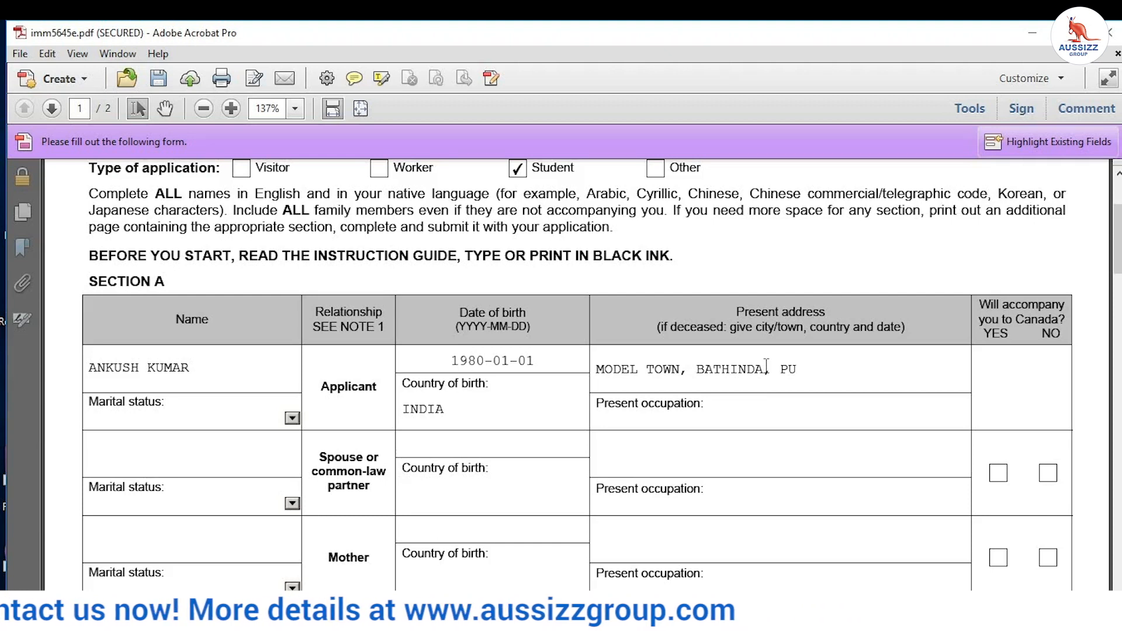
pyautogui.write('JAB, INDIA')
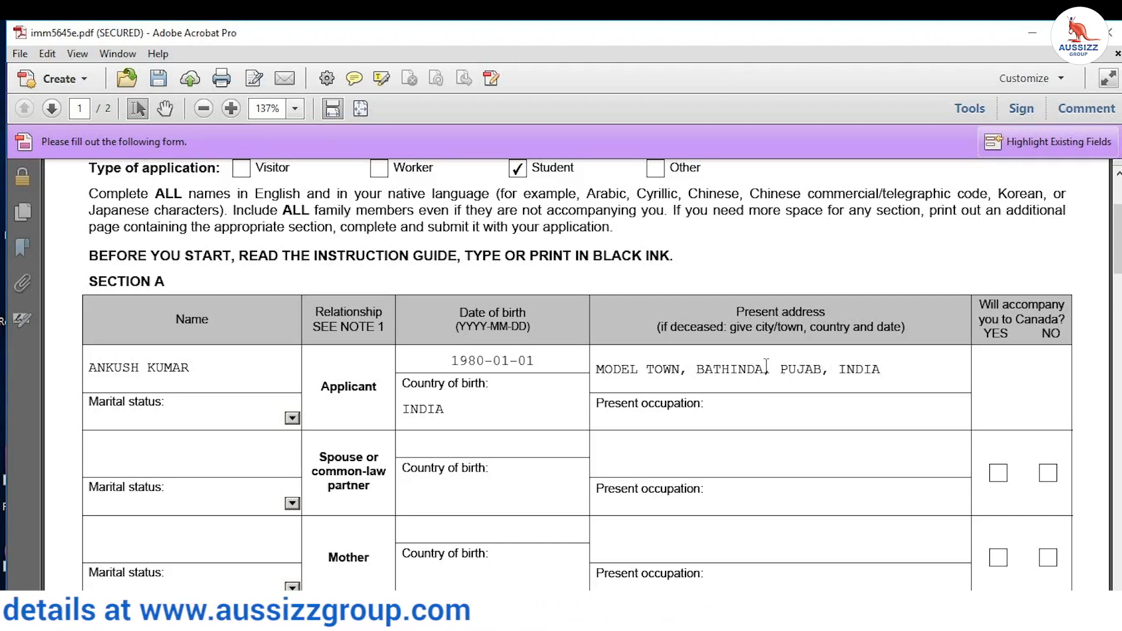
pyautogui.scroll(-1, 1000, 362)
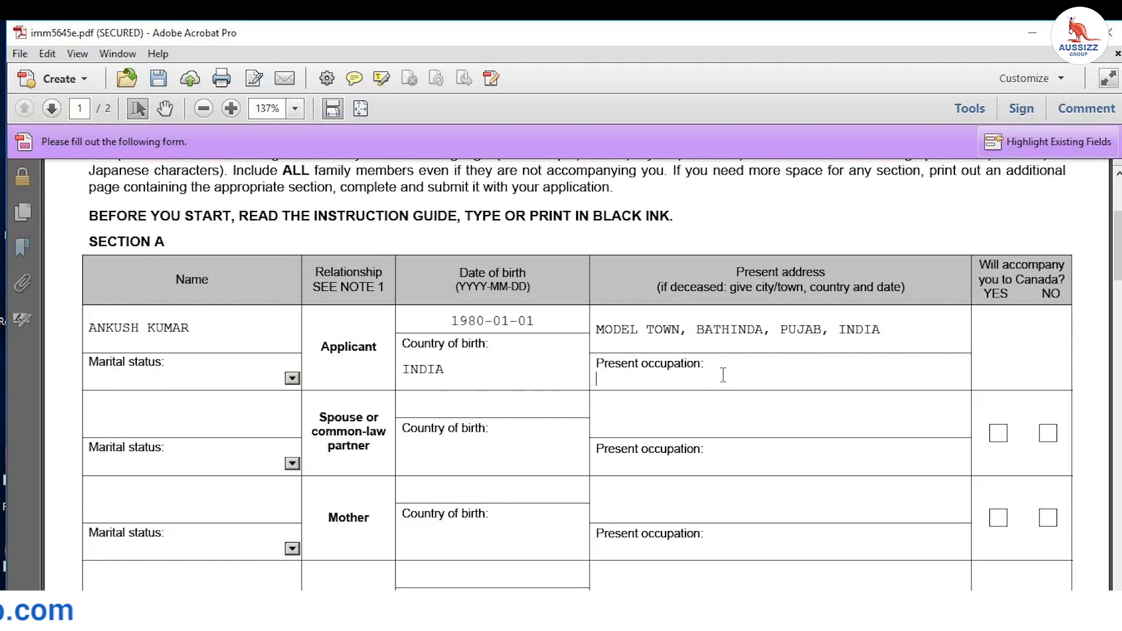
pyautogui.write('NTENDED STUDENT')
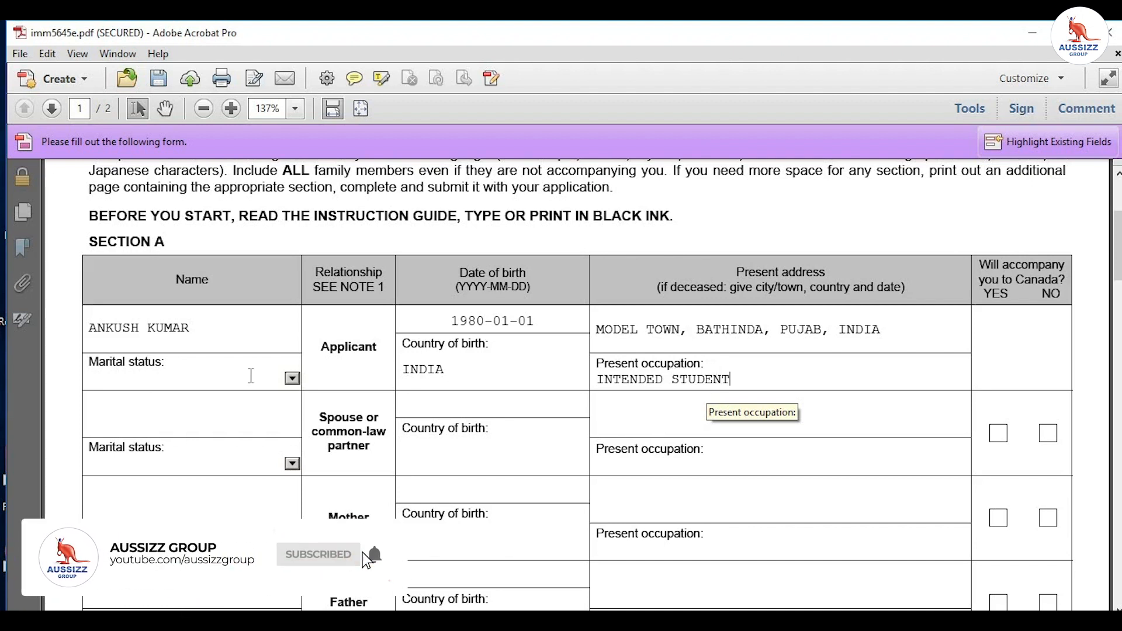
pyautogui.scroll(-3, 137, 380)
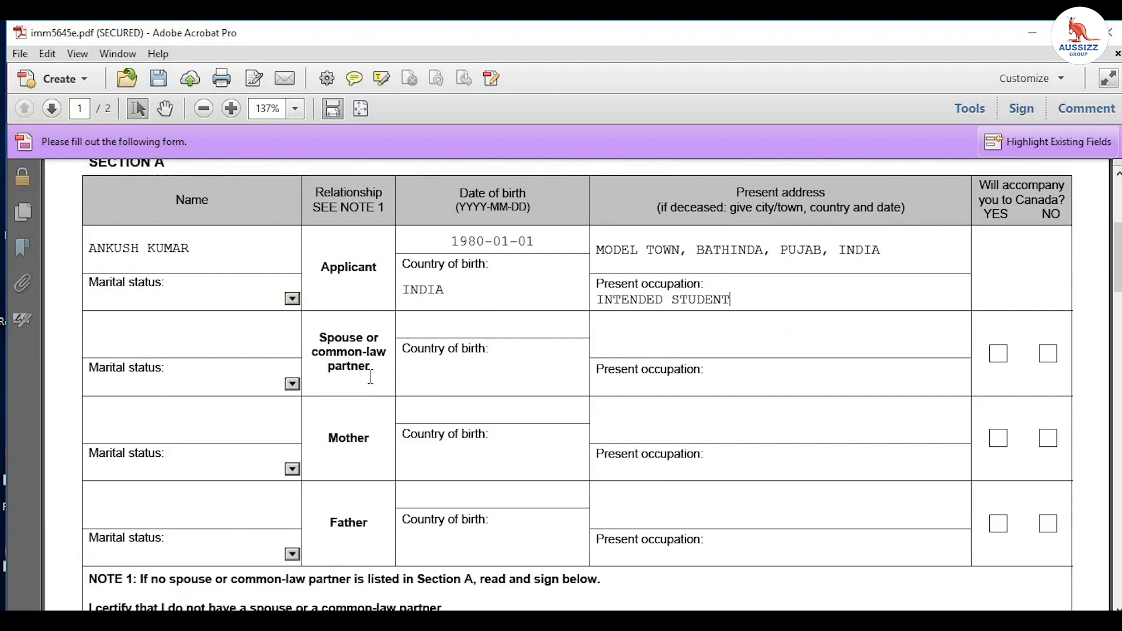
# Step: Set the Mother's marital status to Married from the dropdown
pyautogui.moveTo(369, 375); pyautogui.dragTo(320, 333)
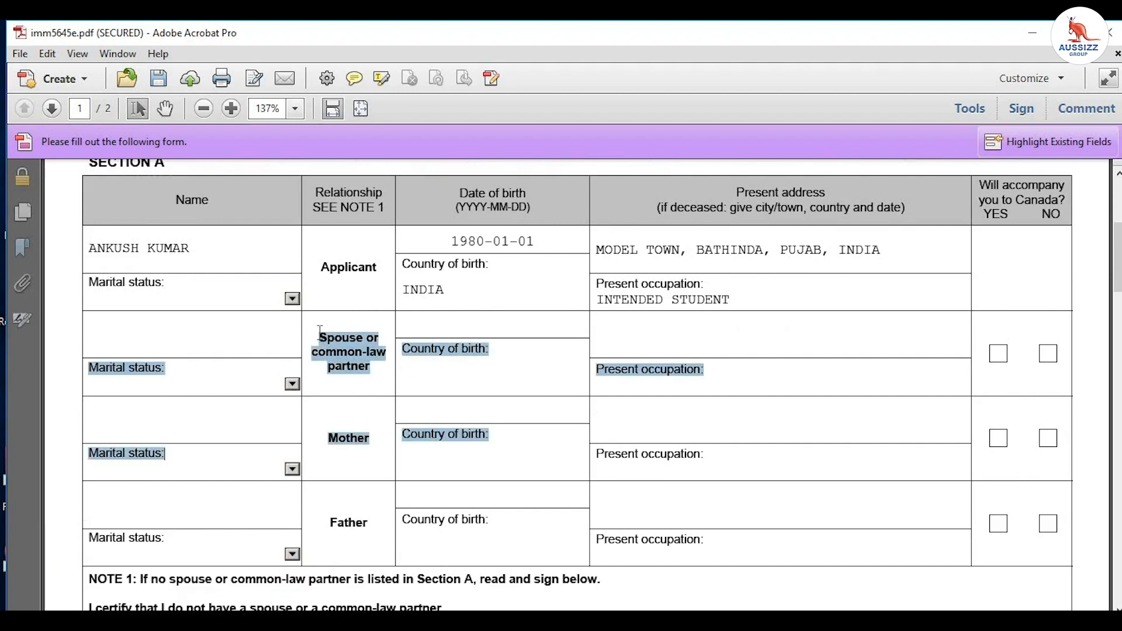
pyautogui.click(337, 381)
pyautogui.scroll(-3, 336, 380)
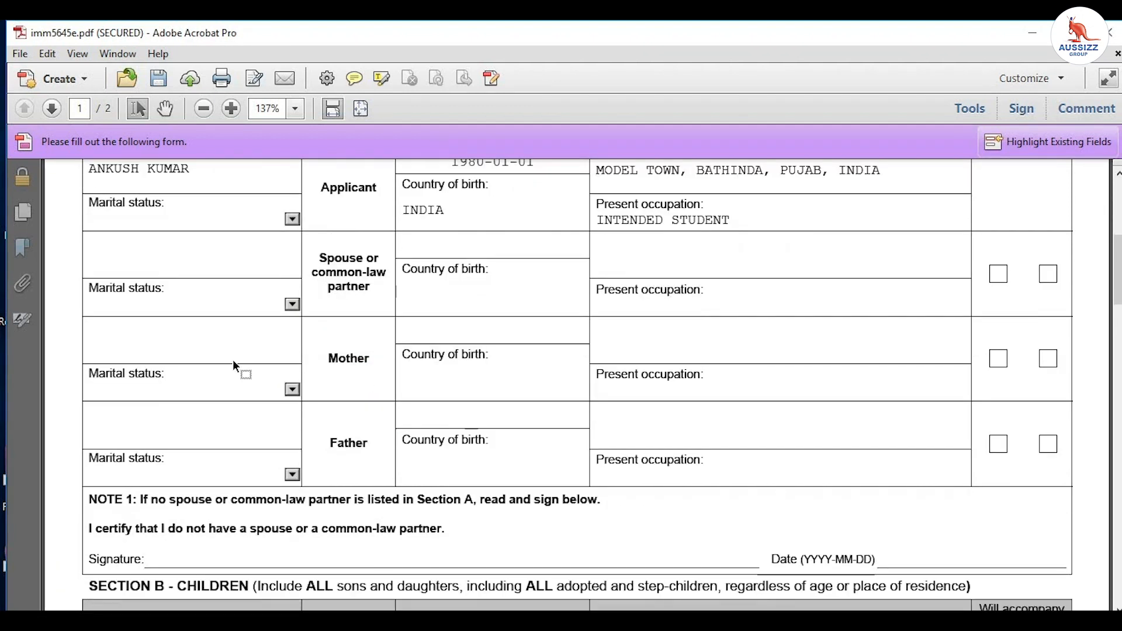
pyautogui.click(206, 374)
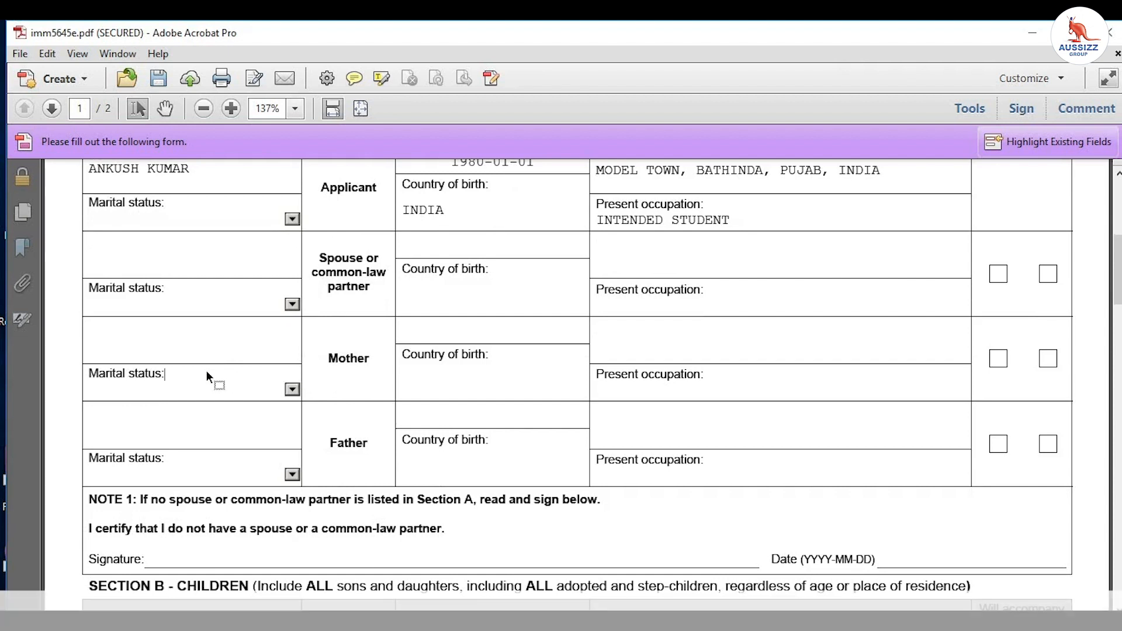
pyautogui.click(292, 389)
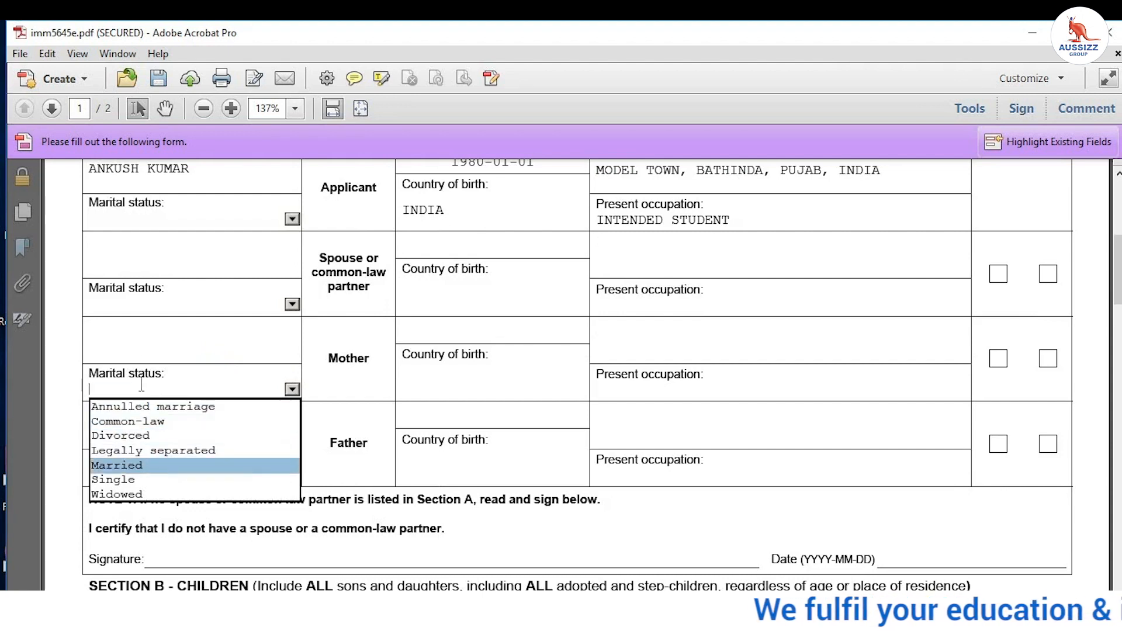
pyautogui.click(158, 467)
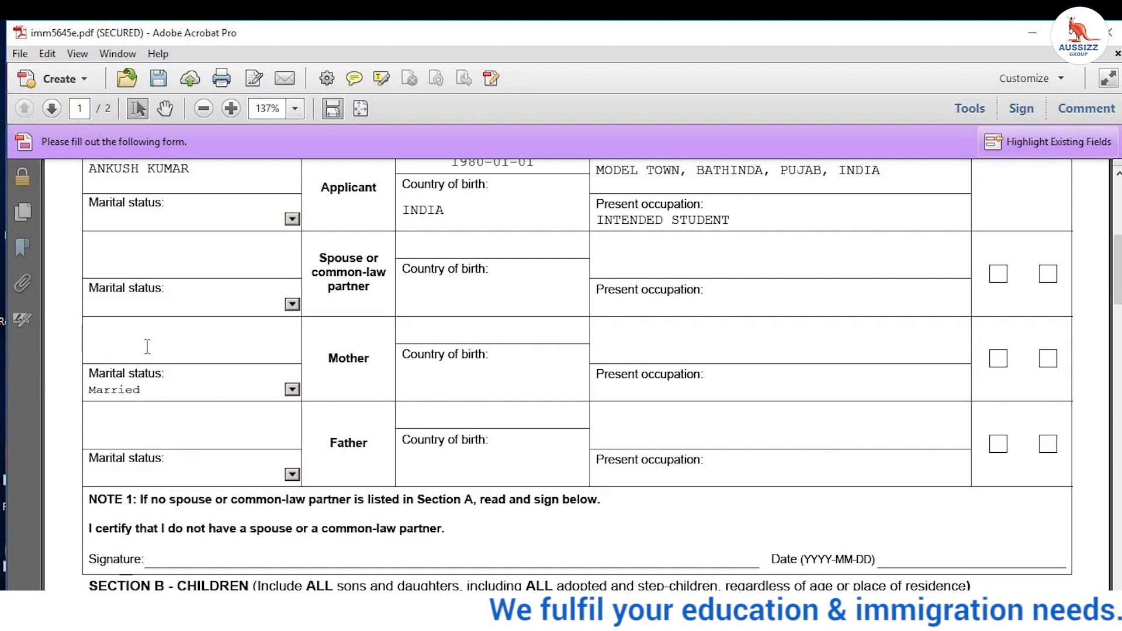
# Step: Enter the mother's name, birth date 19500101 and country of birth INDIA
pyautogui.click(147, 346)
pyautogui.write('SITA')
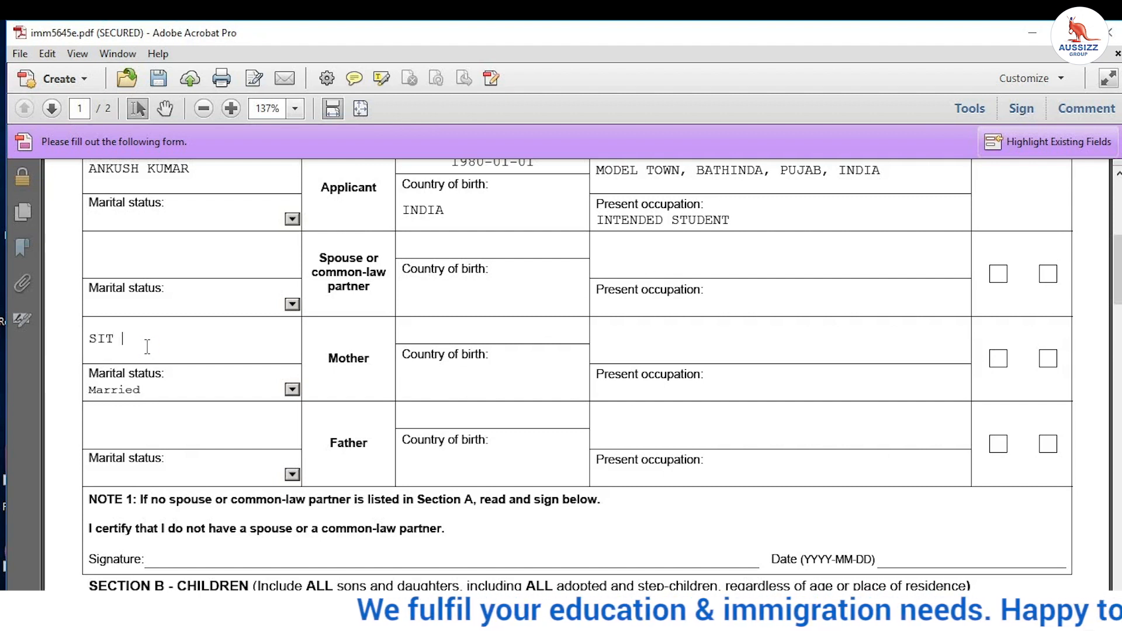
pyautogui.click(464, 332)
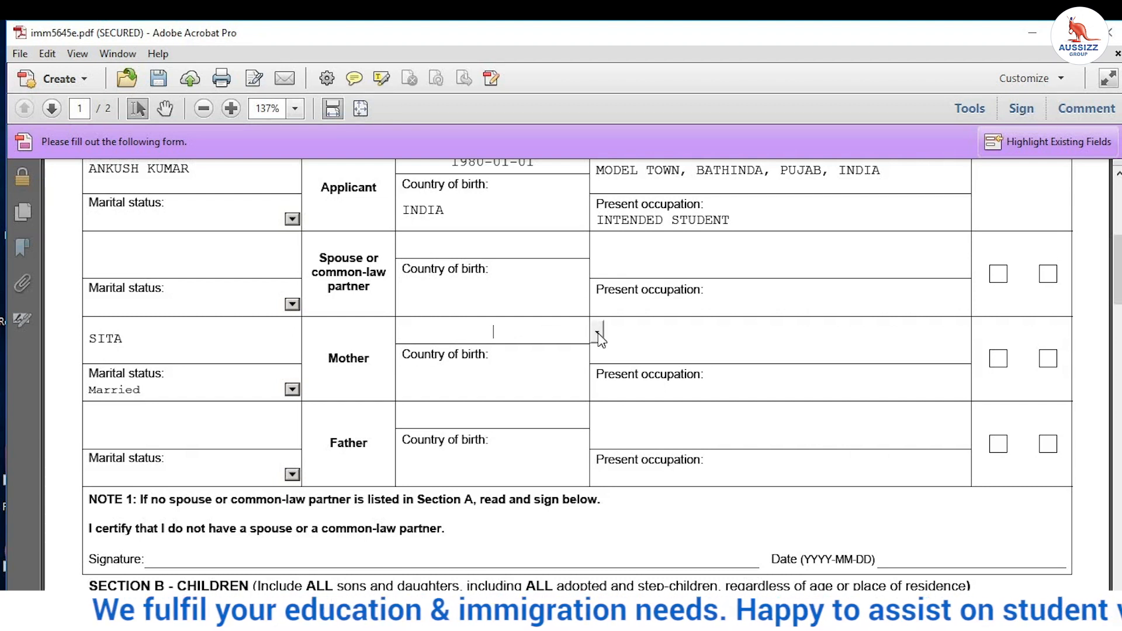
pyautogui.write('19500101')
pyautogui.click(517, 364)
pyautogui.write('INDIA')
pyautogui.click(647, 343)
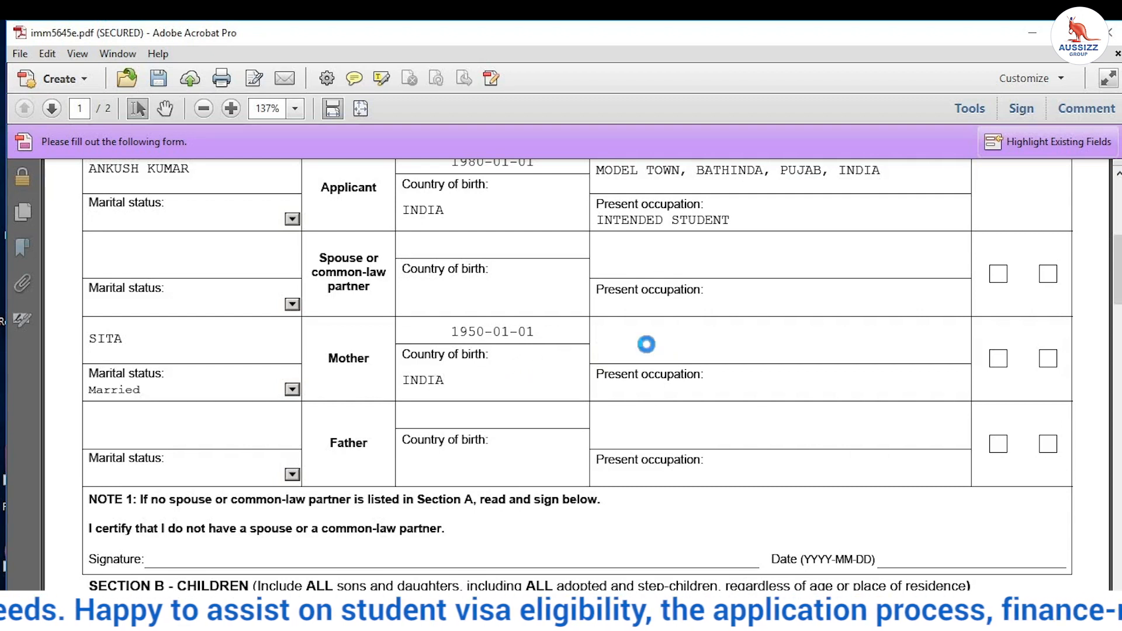
pyautogui.scroll(3, 646, 343)
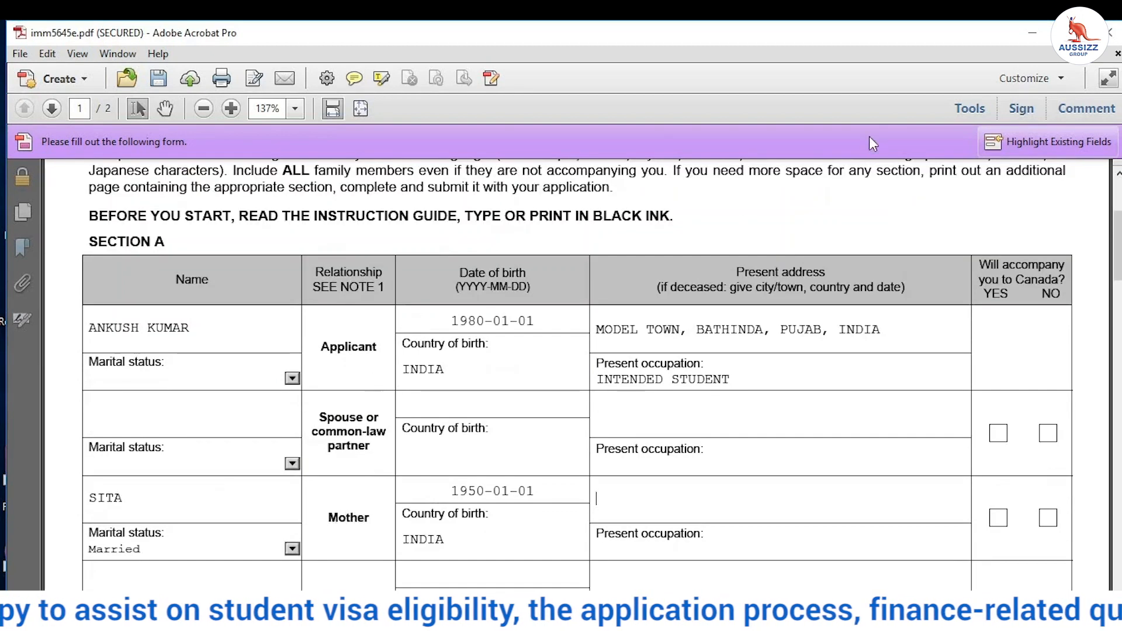
# Step: Copy the applicant's address and paste it into the mother's present address field
pyautogui.moveTo(887, 332); pyautogui.dragTo(604, 338)
pyautogui.rightClick(604, 338)
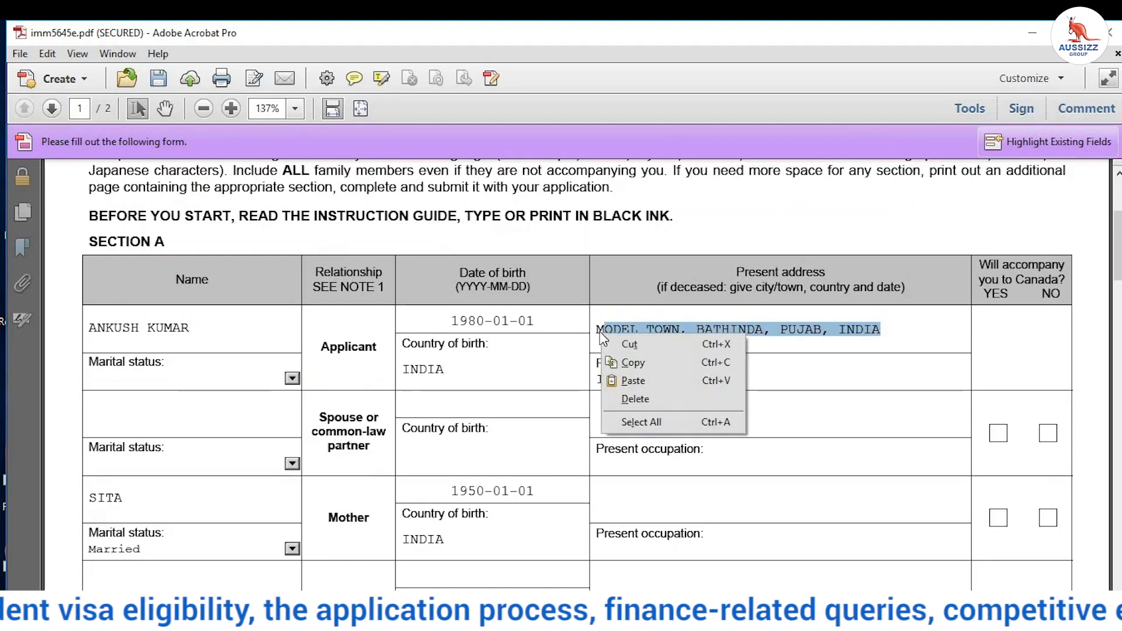
pyautogui.click(663, 331)
pyautogui.moveTo(884, 331); pyautogui.dragTo(608, 331)
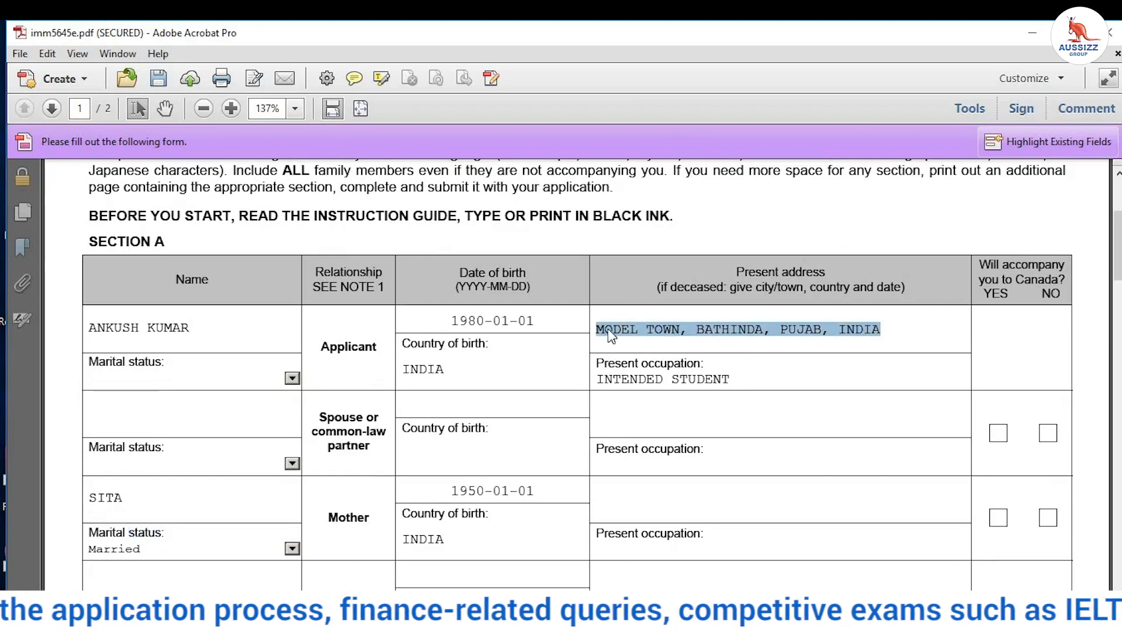
pyautogui.rightClick(608, 331)
pyautogui.click(636, 357)
pyautogui.scroll(-3, 612, 383)
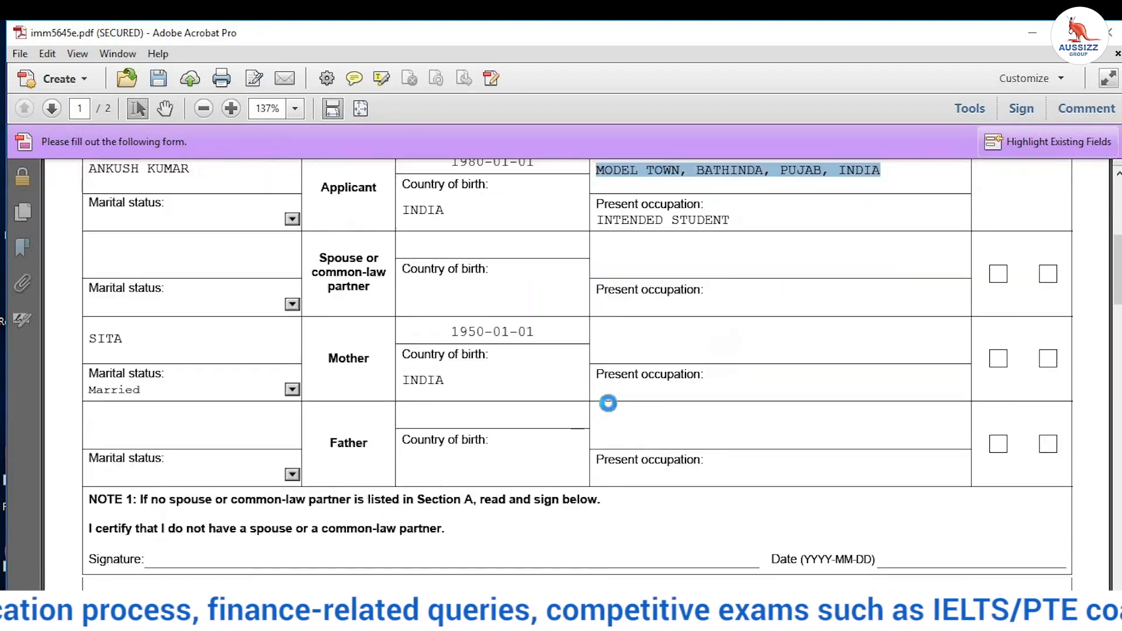
pyautogui.scroll(1, 633, 385)
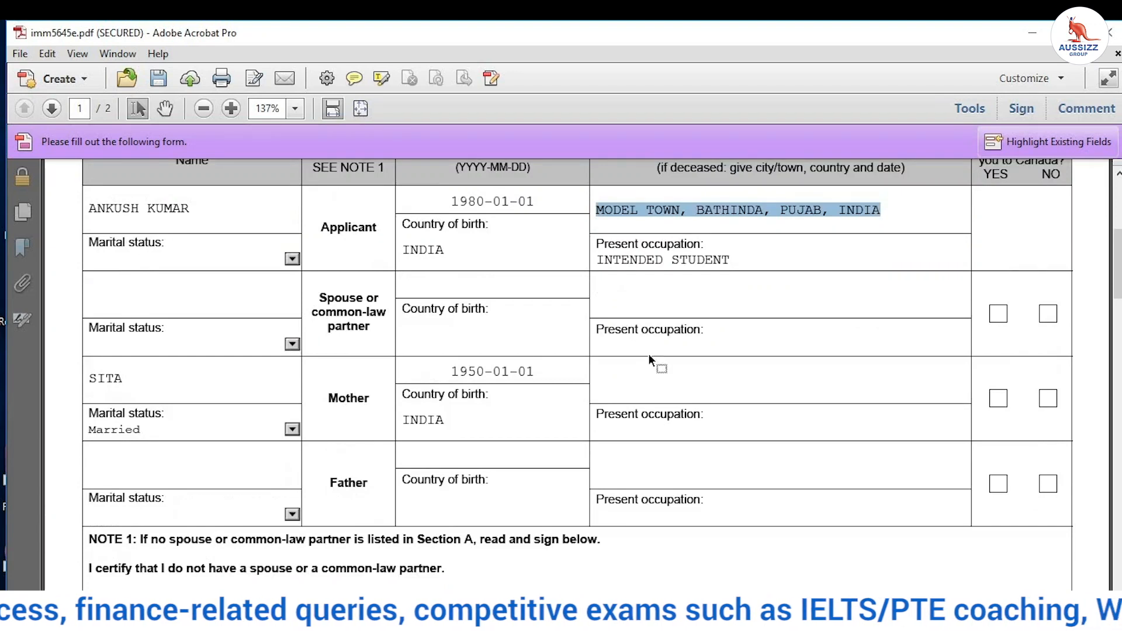
pyautogui.click(640, 371)
pyautogui.rightClick(642, 373)
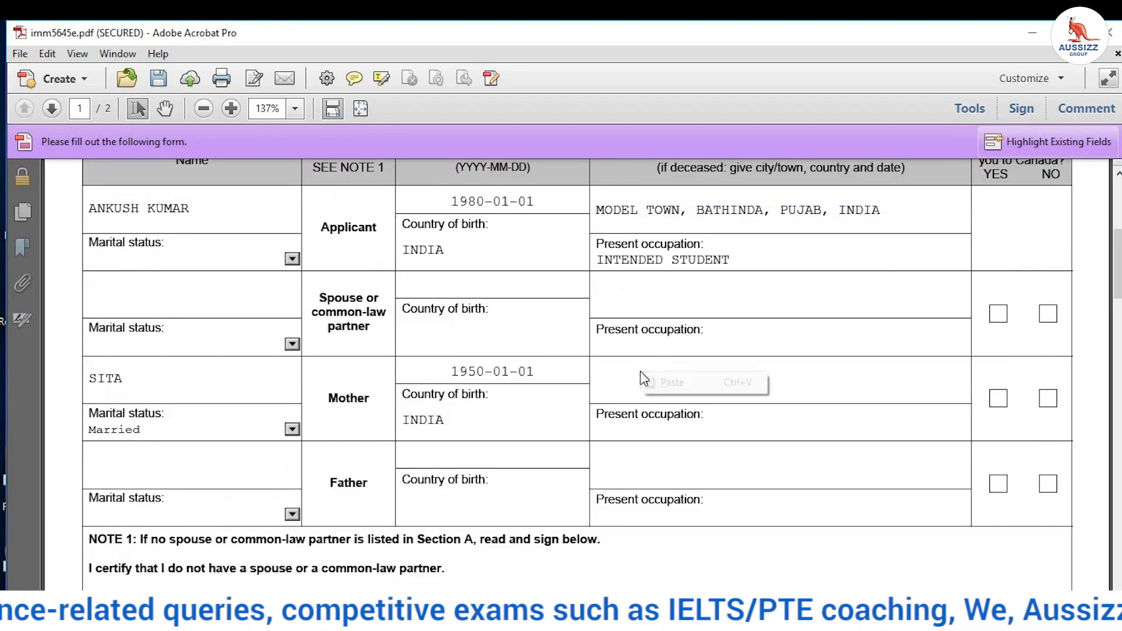
pyautogui.click(675, 383)
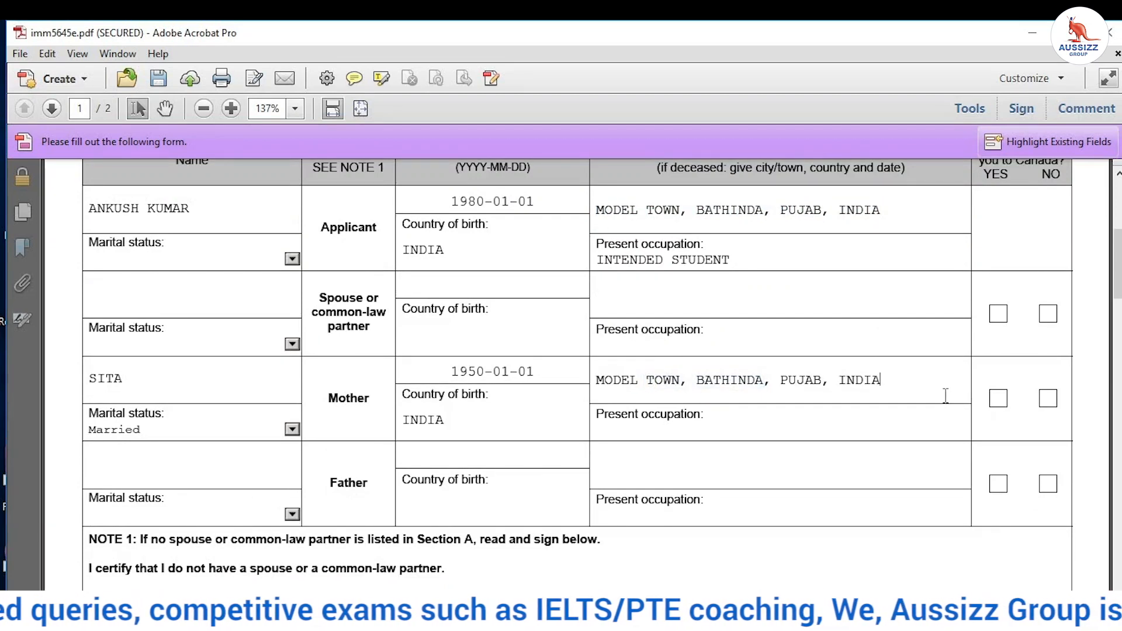
# Step: Mark mother and father as not accompanying and set the mother's occupation to HOUSEWIFE
pyautogui.click(1048, 399)
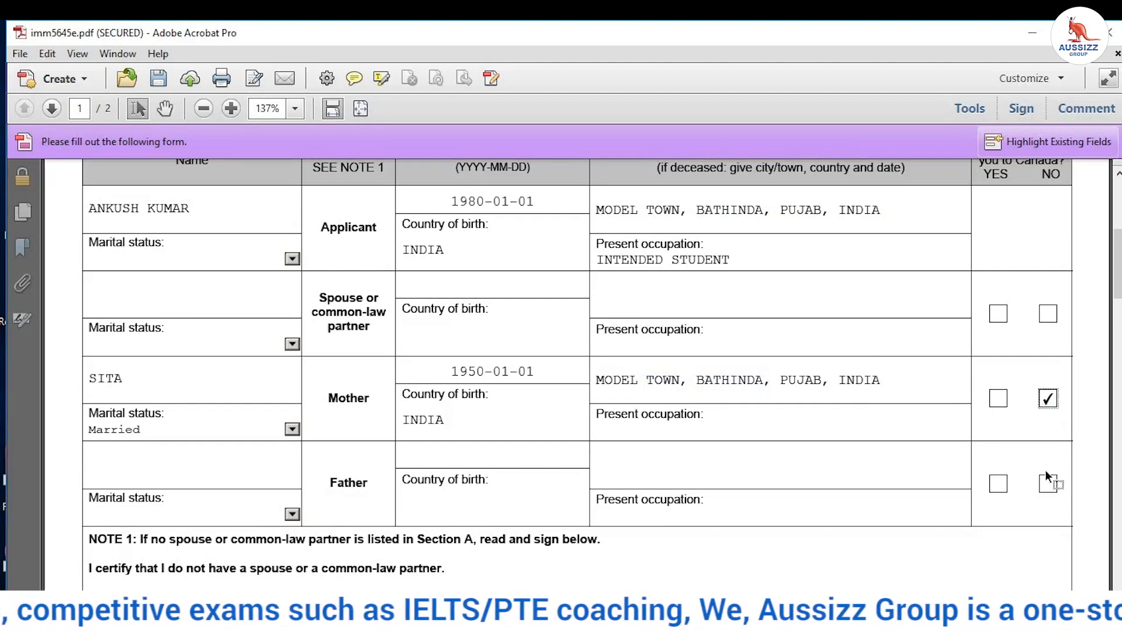
pyautogui.click(1048, 484)
pyautogui.click(619, 427)
pyautogui.write('HOUSEWIFE')
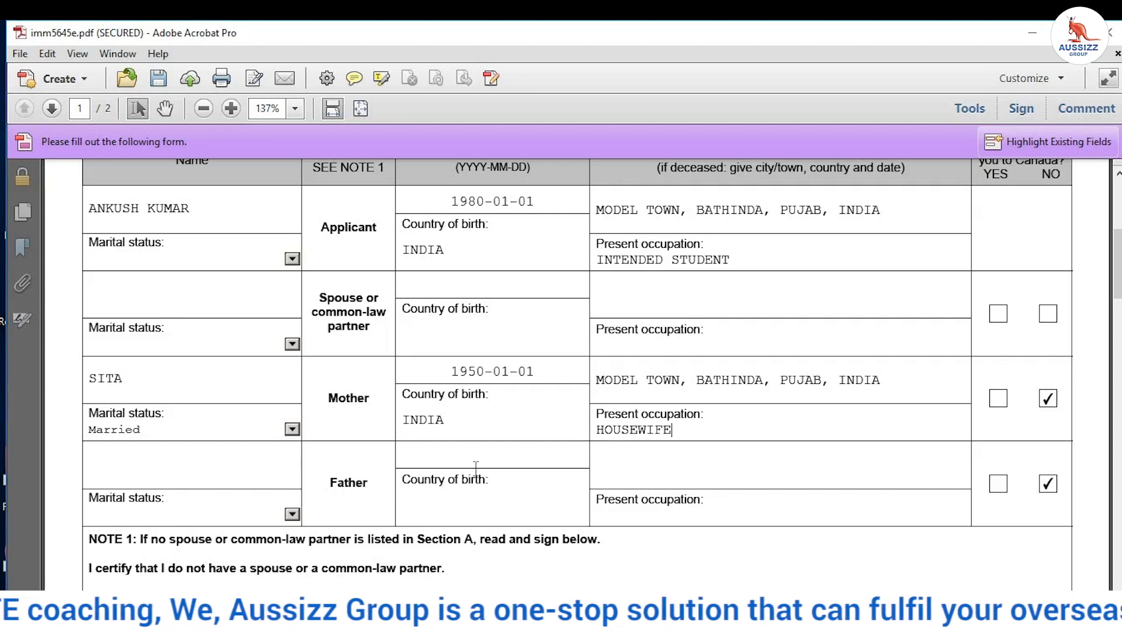
# Step: Fill the father's row: Married, his name, birth date 1950-01-01, INDIA, and the pasted family address
pyautogui.click(296, 516)
pyautogui.press('Down')
pyautogui.press('Down')
pyautogui.press('Down')
pyautogui.press('Down')
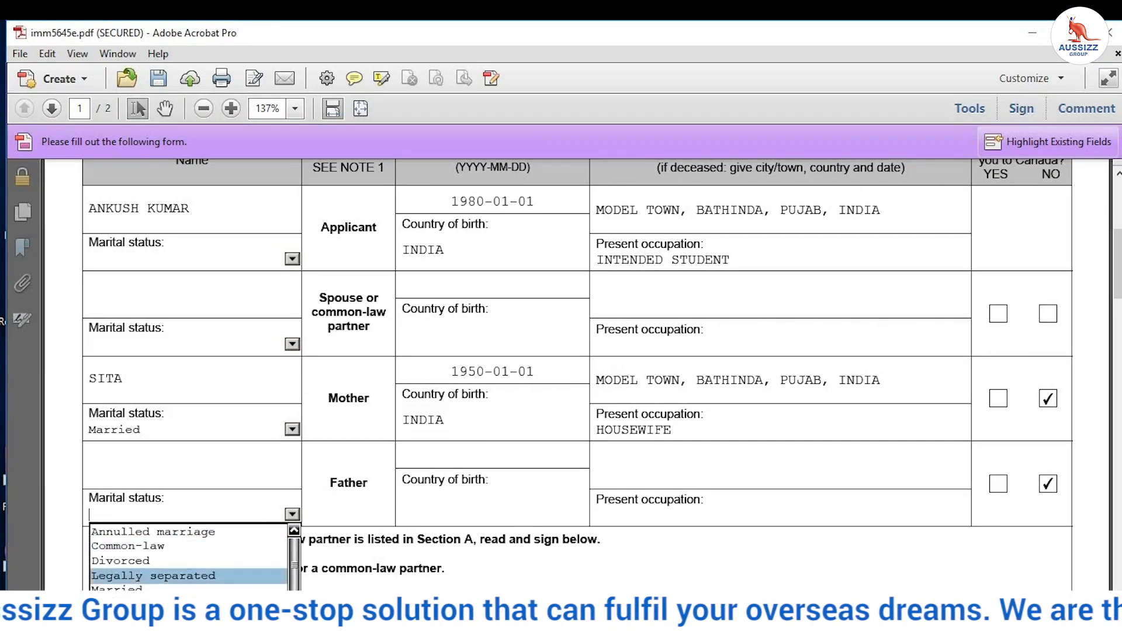
pyautogui.click(146, 516)
pyautogui.click(153, 459)
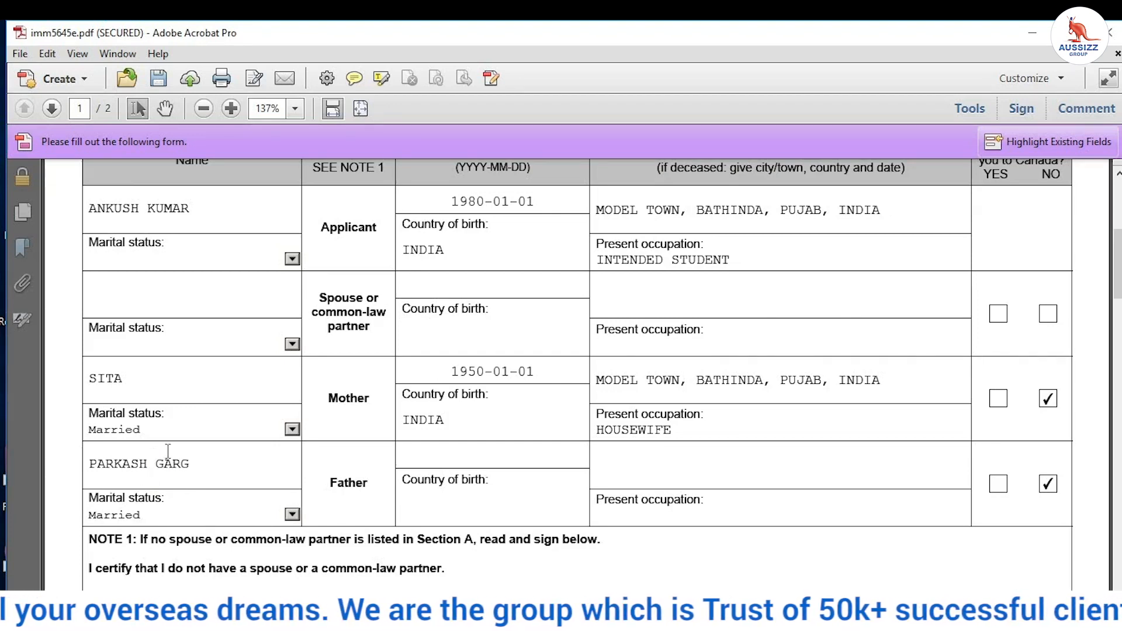
pyautogui.click(455, 456)
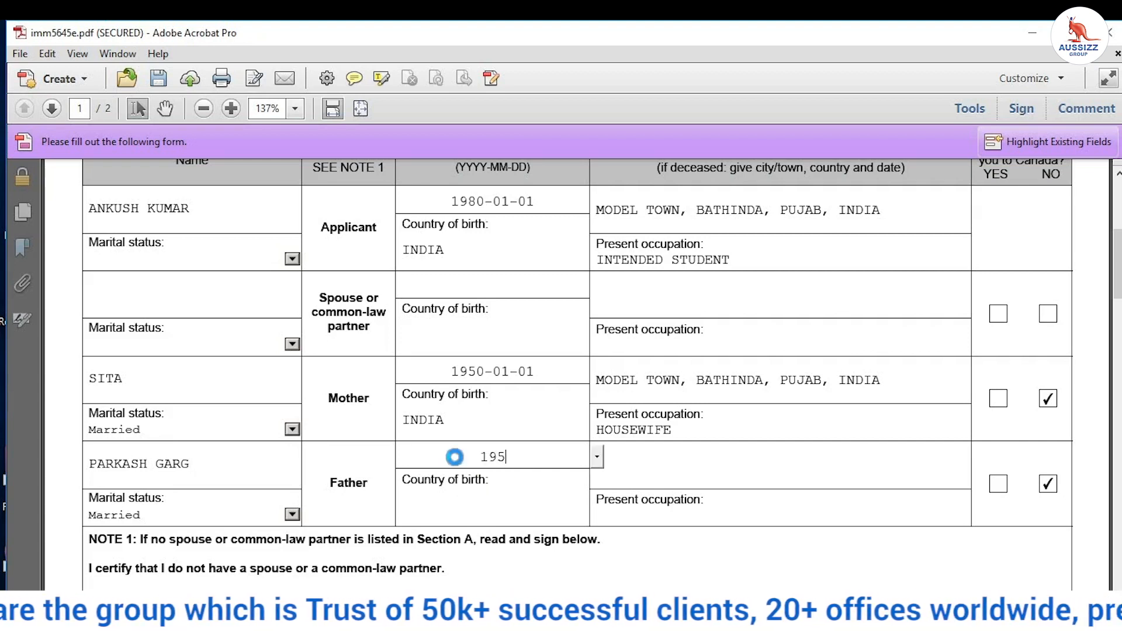
pyautogui.click(470, 500)
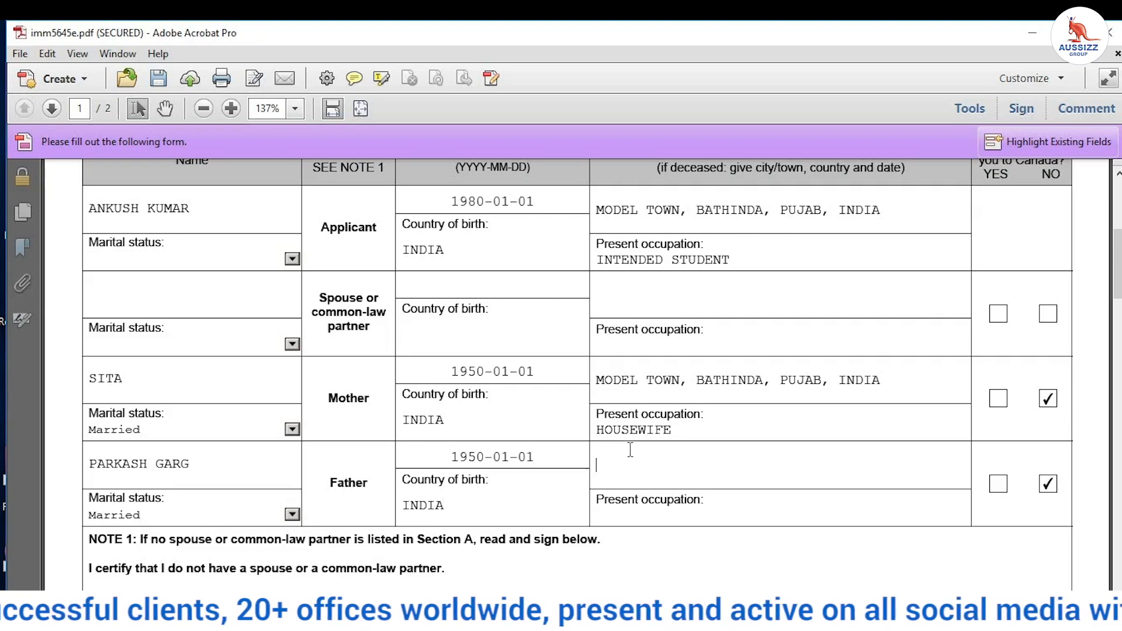
pyautogui.write('MODEL TOWN, BATHINDA, PUJAB, INDIA')
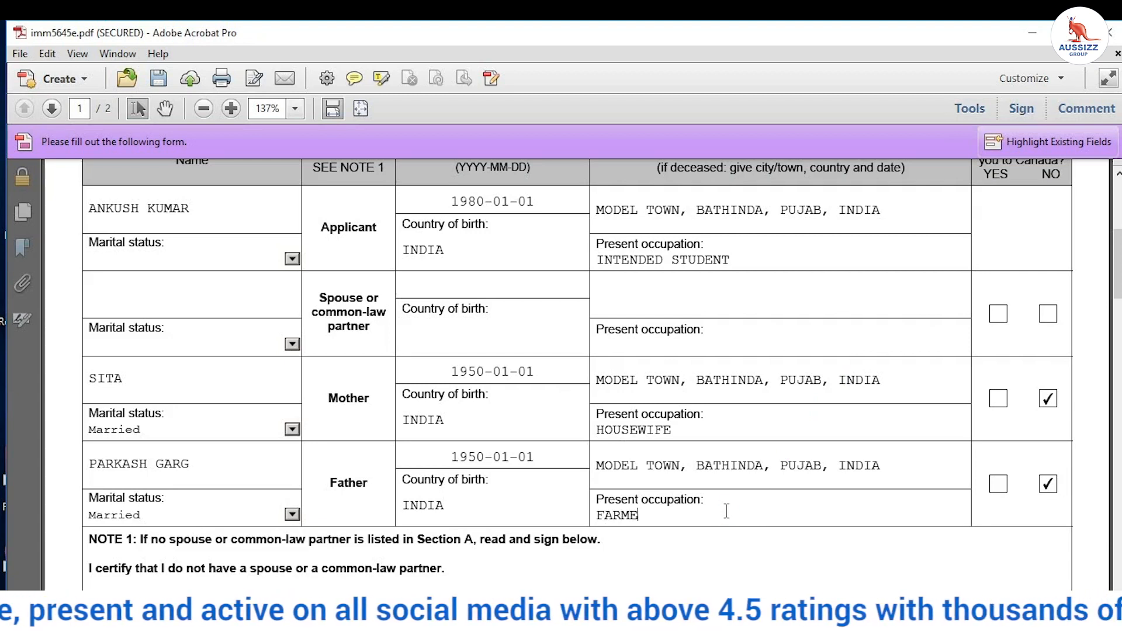
pyautogui.scroll(-6, 721, 513)
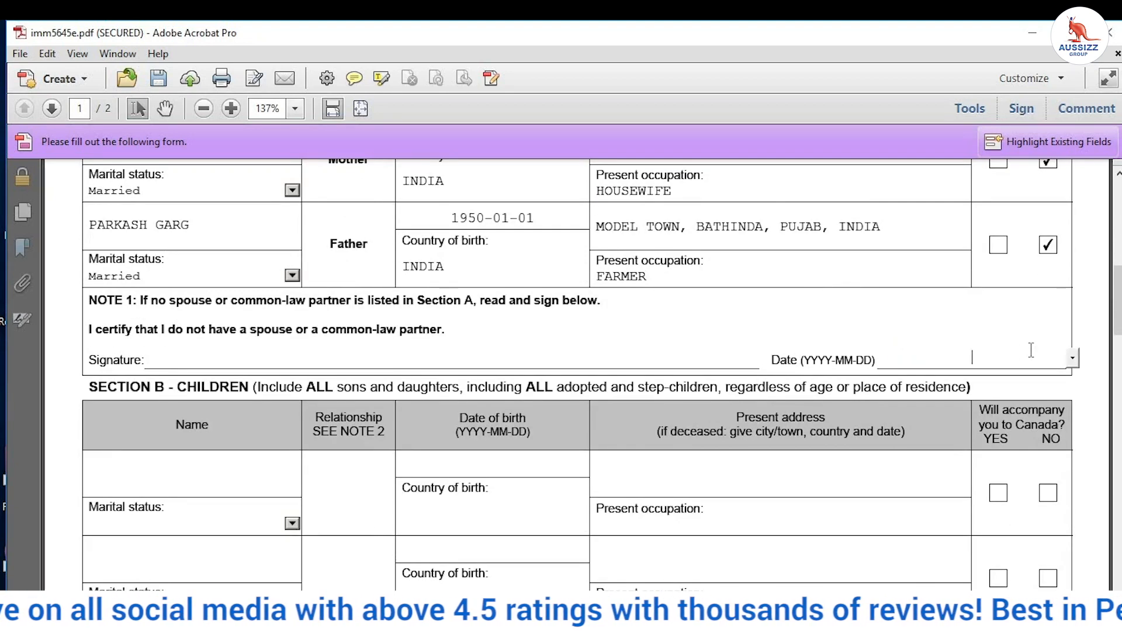
# Step: Pick 22 May 2020 from the calendar for both the Note 1 and Note 2 dates
pyautogui.click(1073, 358)
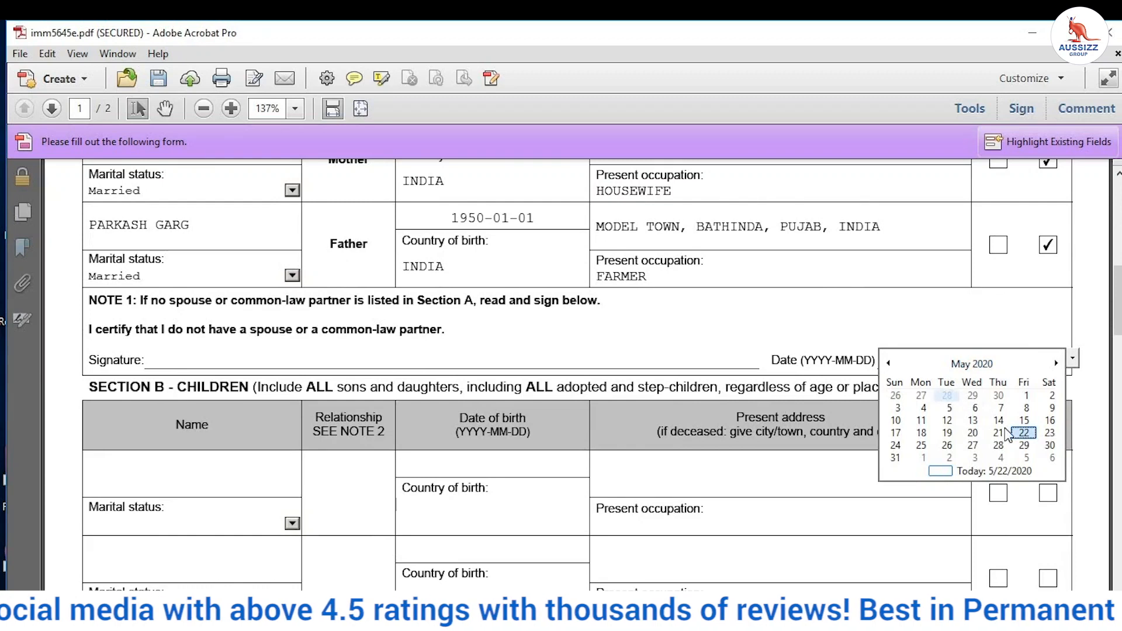
pyautogui.click(1025, 432)
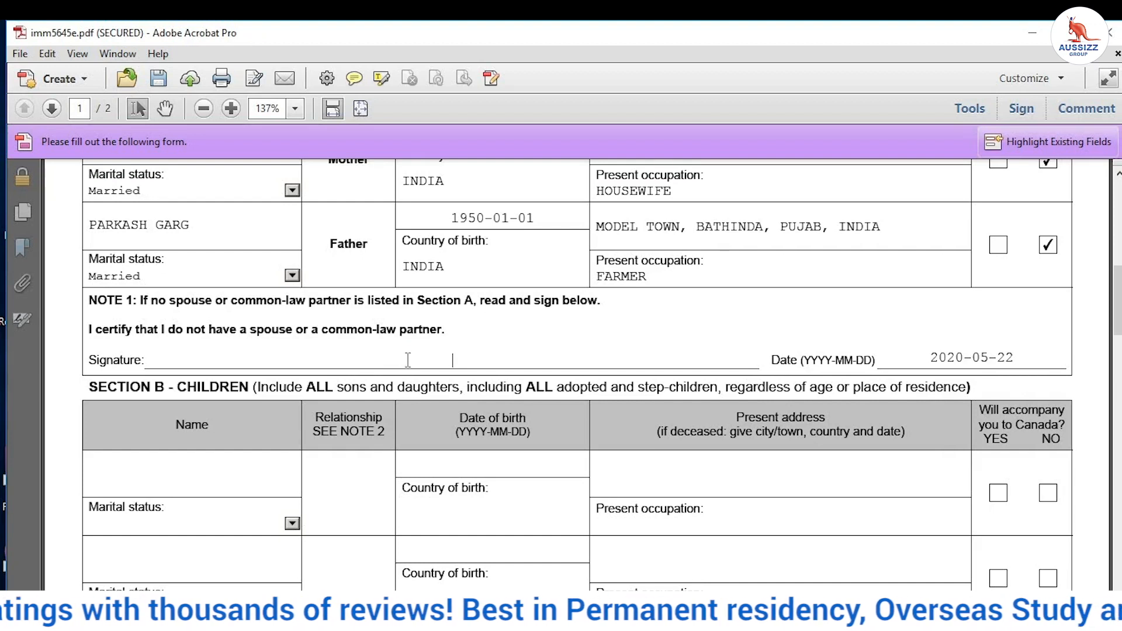
pyautogui.scroll(-4, 320, 338)
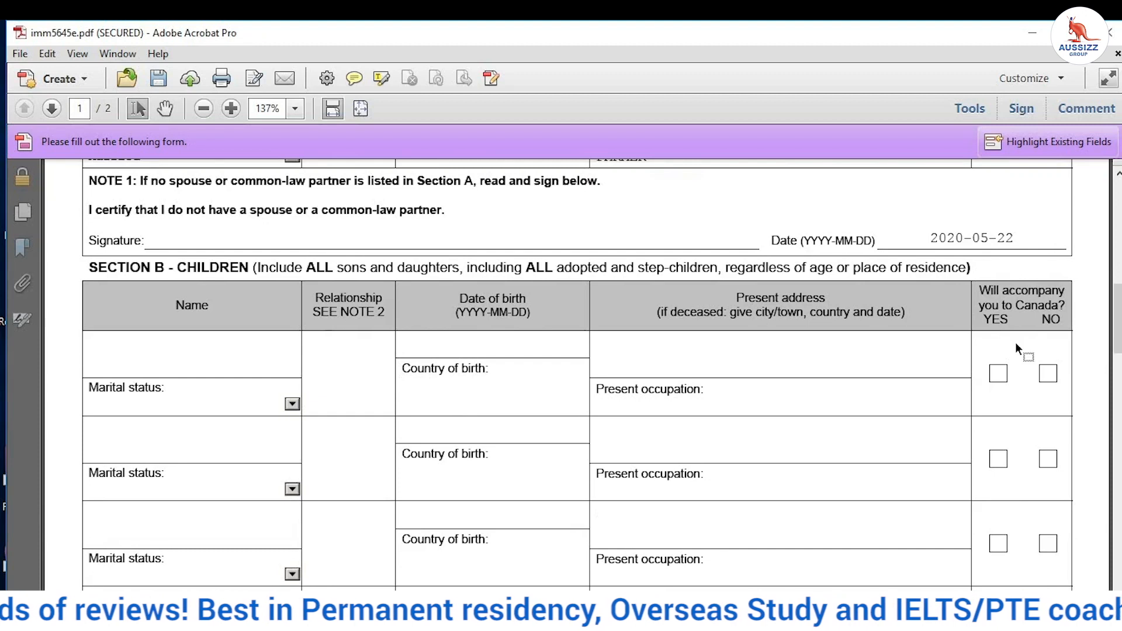
pyautogui.scroll(-13, 1018, 349)
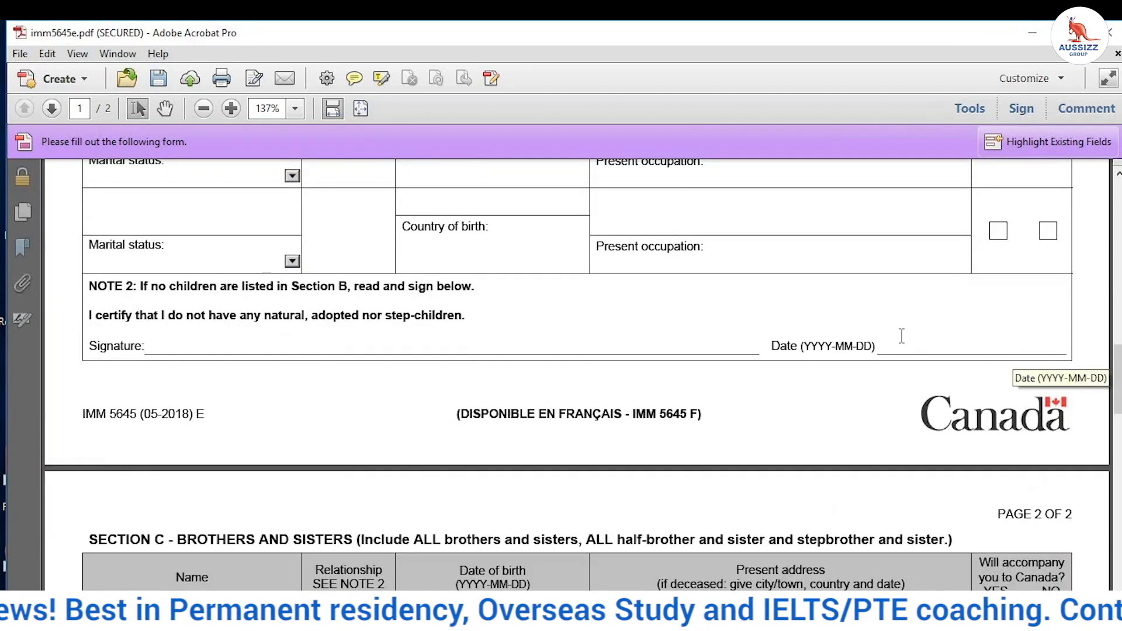
pyautogui.click(914, 347)
pyautogui.click(1073, 344)
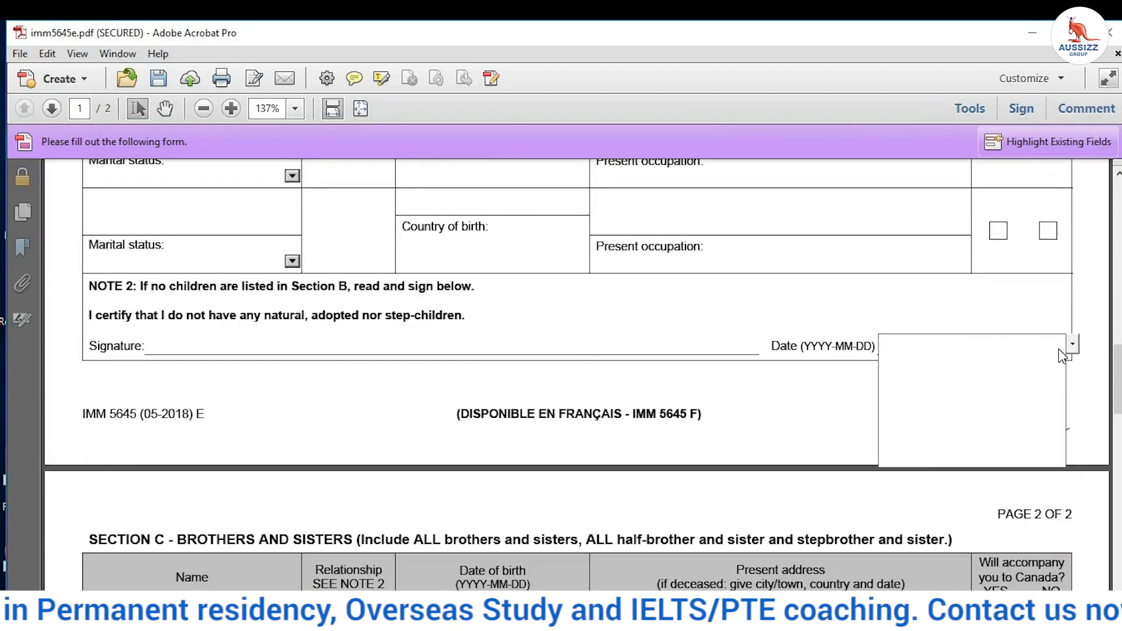
pyautogui.click(1023, 418)
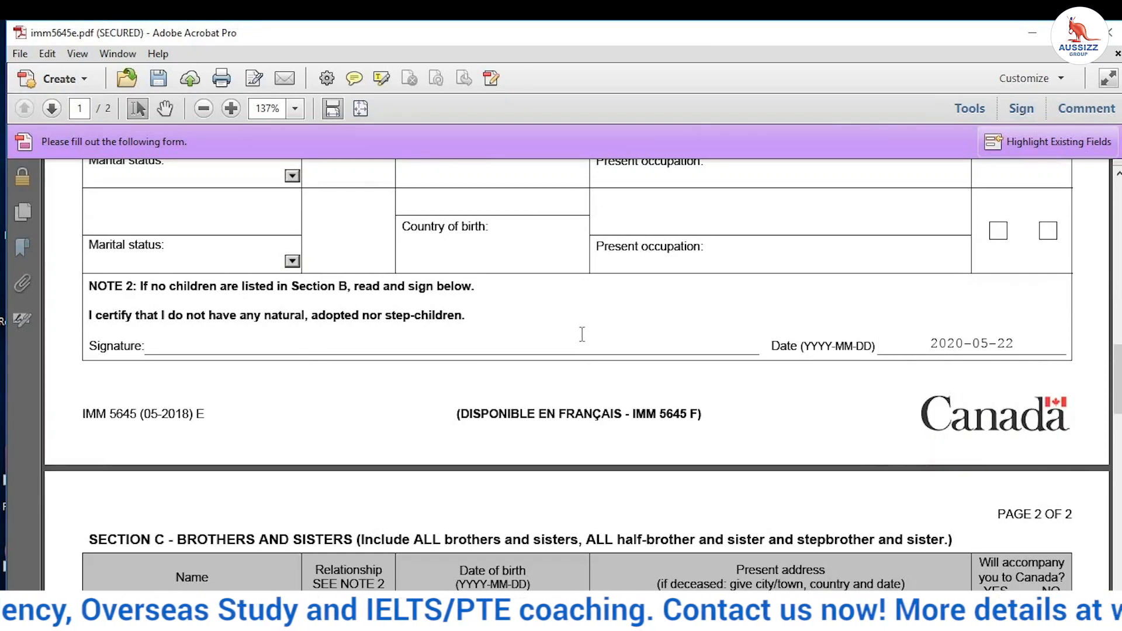
pyautogui.scroll(-5, 582, 334)
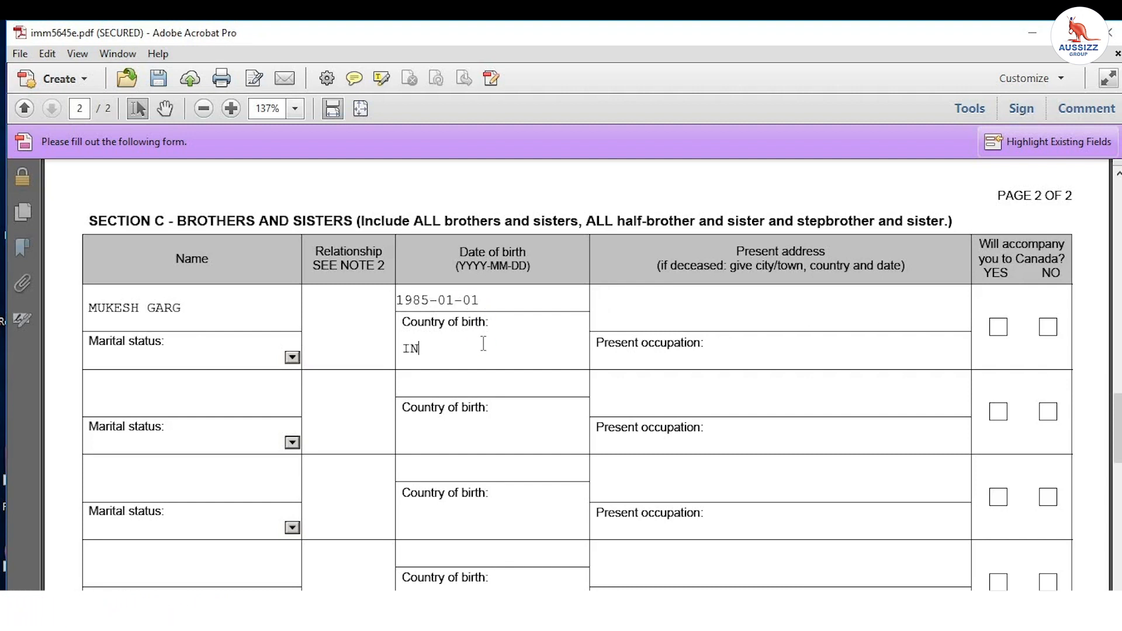
# Step: Give the first sibling a British Columbia, Canada address, occupation BUSINESSMAN and marital status Single
pyautogui.write('A')
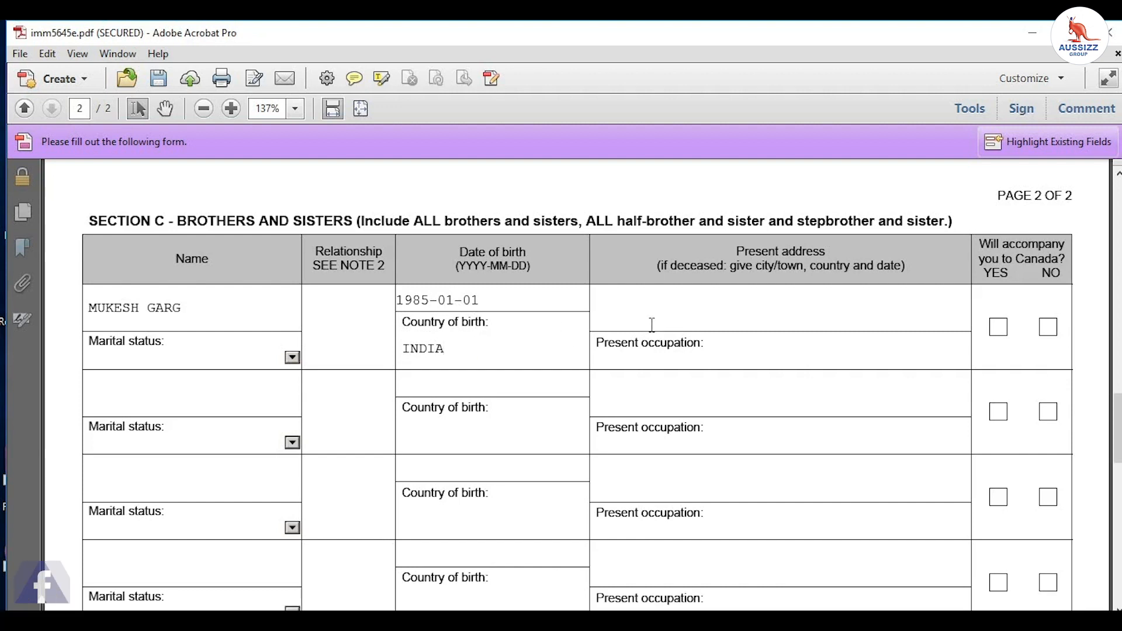
pyautogui.click(659, 313)
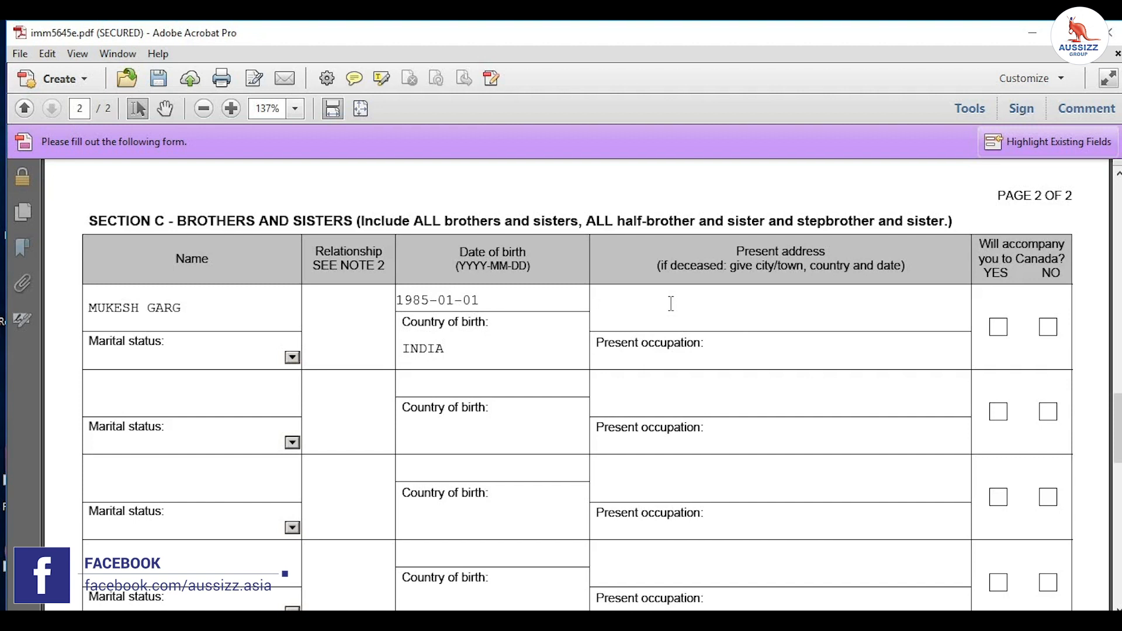
pyautogui.write('B')
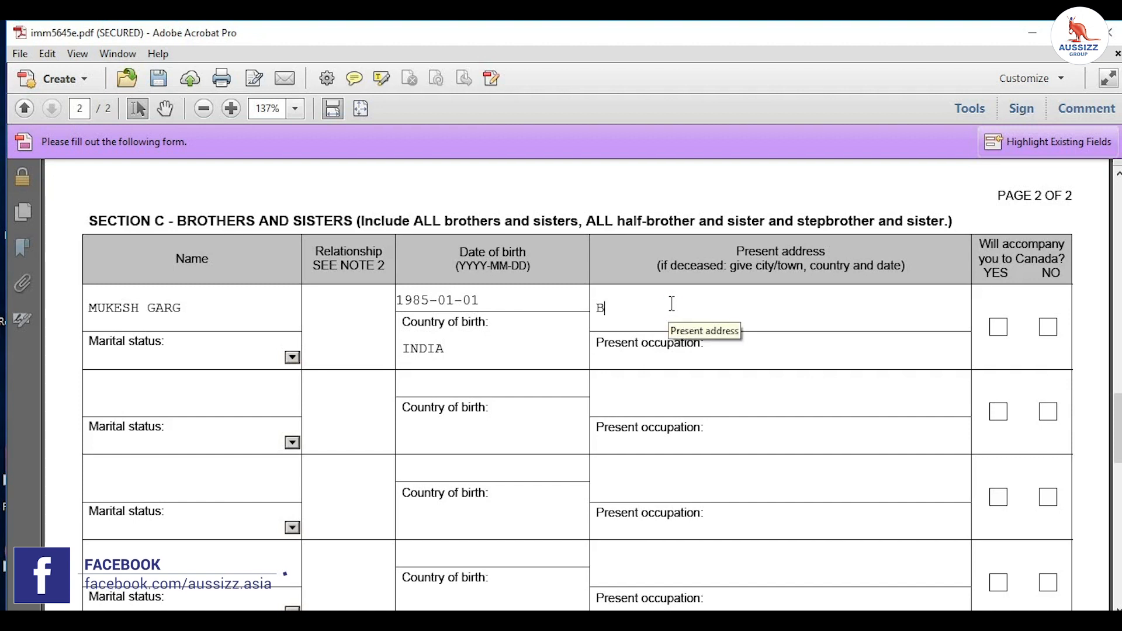
pyautogui.write('RITISH')
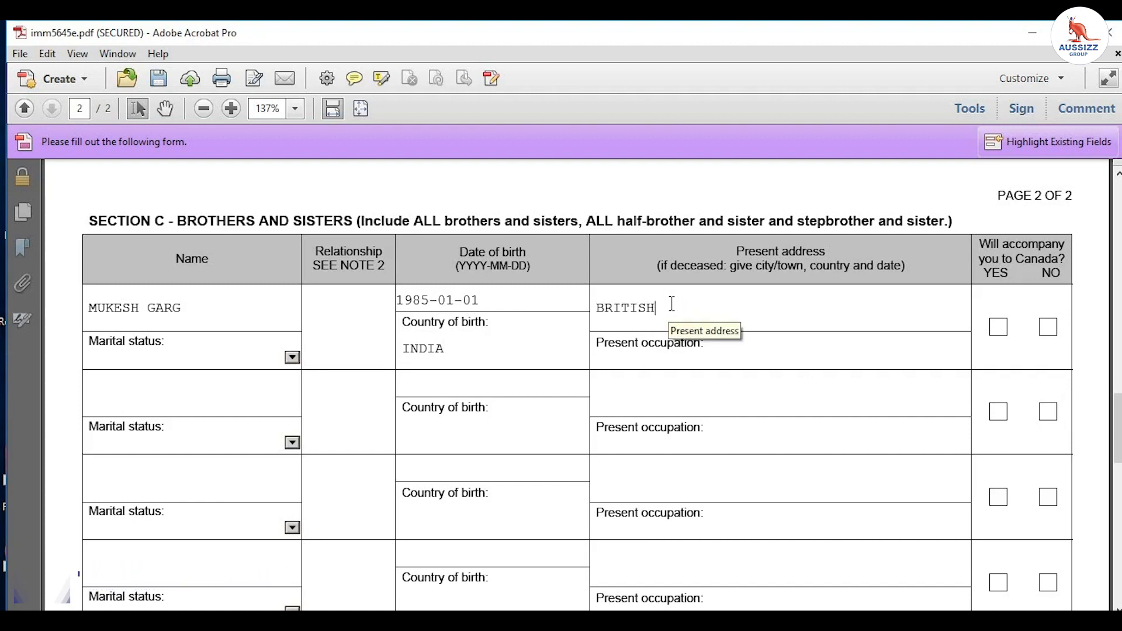
pyautogui.write(' COLU')
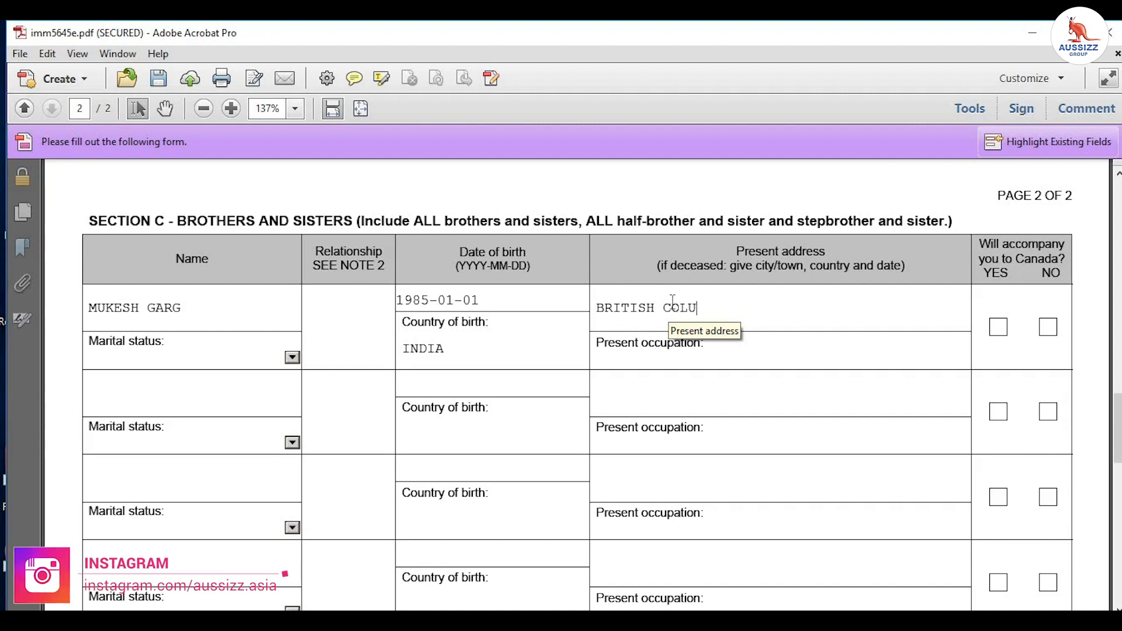
pyautogui.write('MBIA, CANADA')
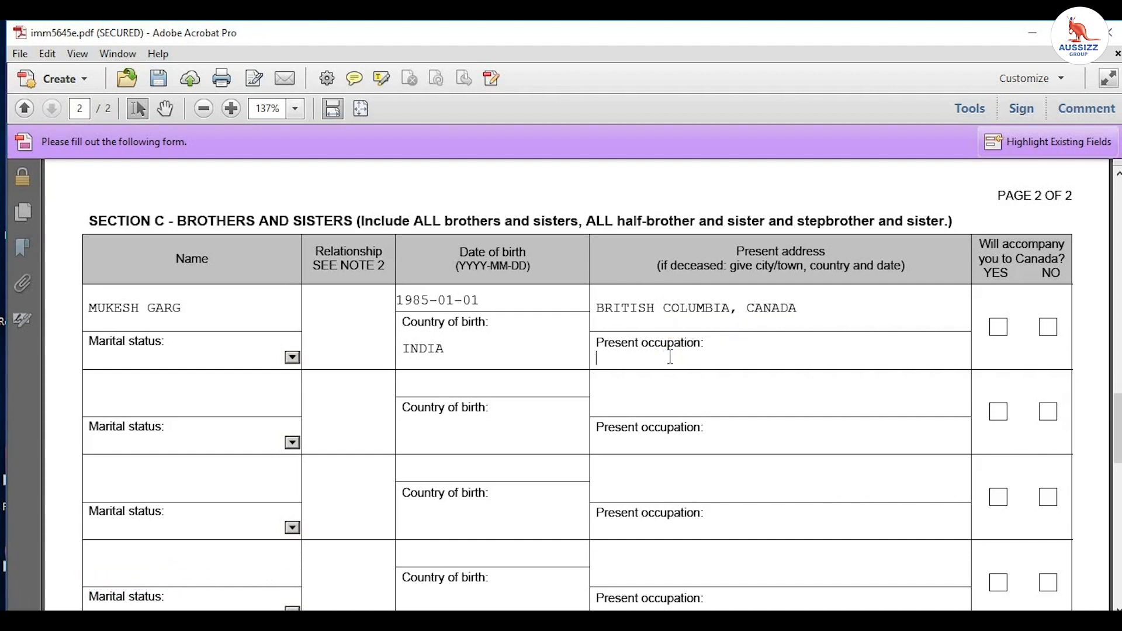
pyautogui.write('BU')
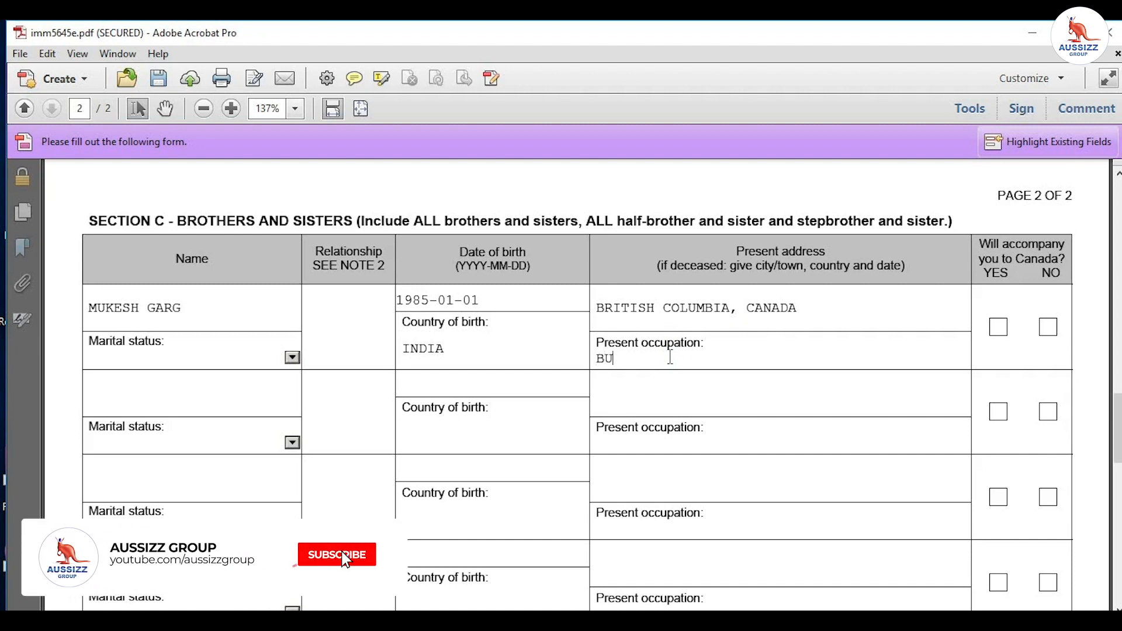
pyautogui.write('SINESSMAN')
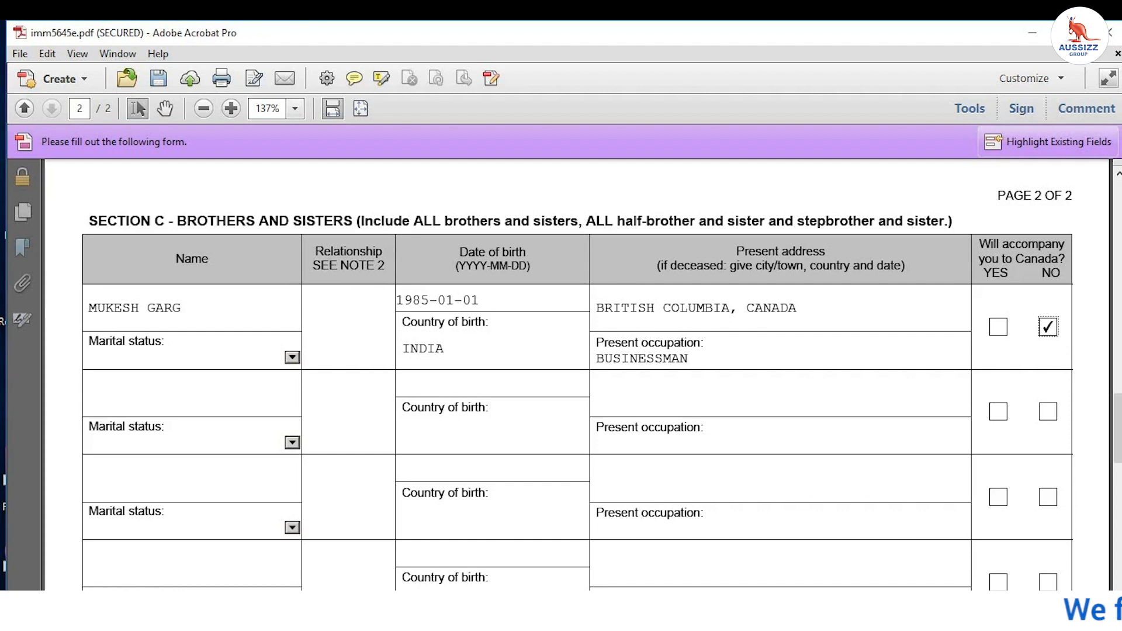
pyautogui.click(293, 358)
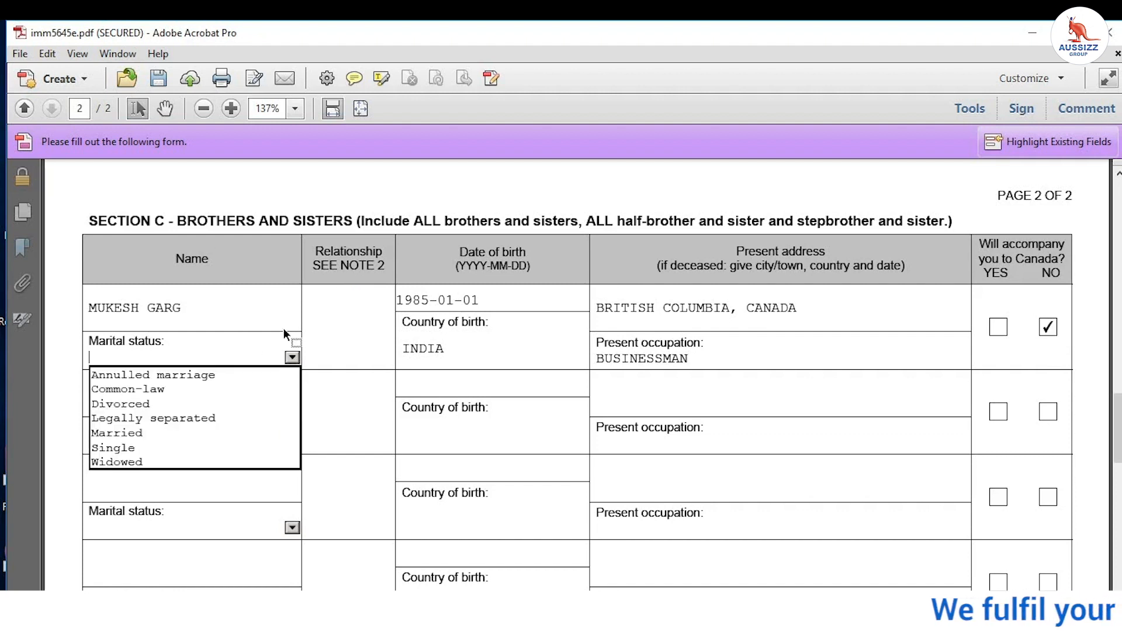
pyautogui.click(184, 448)
pyautogui.scroll(-3, 255, 334)
pyautogui.scroll(-6, 256, 334)
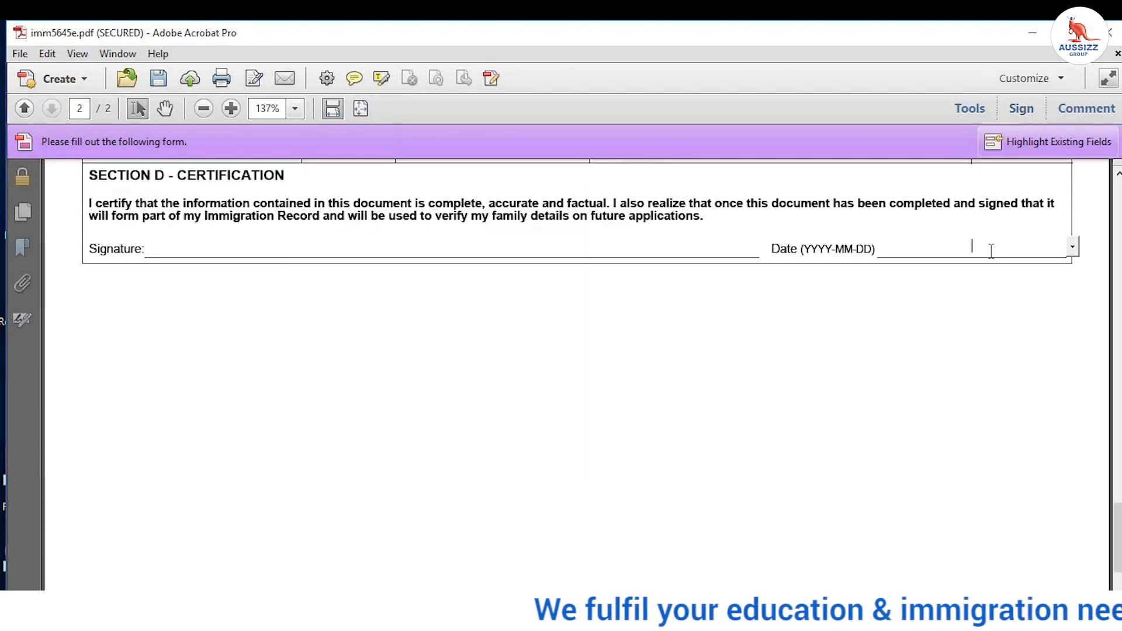
# Step: Set the certification date on the family form to 2020-05-22
pyautogui.click(1075, 248)
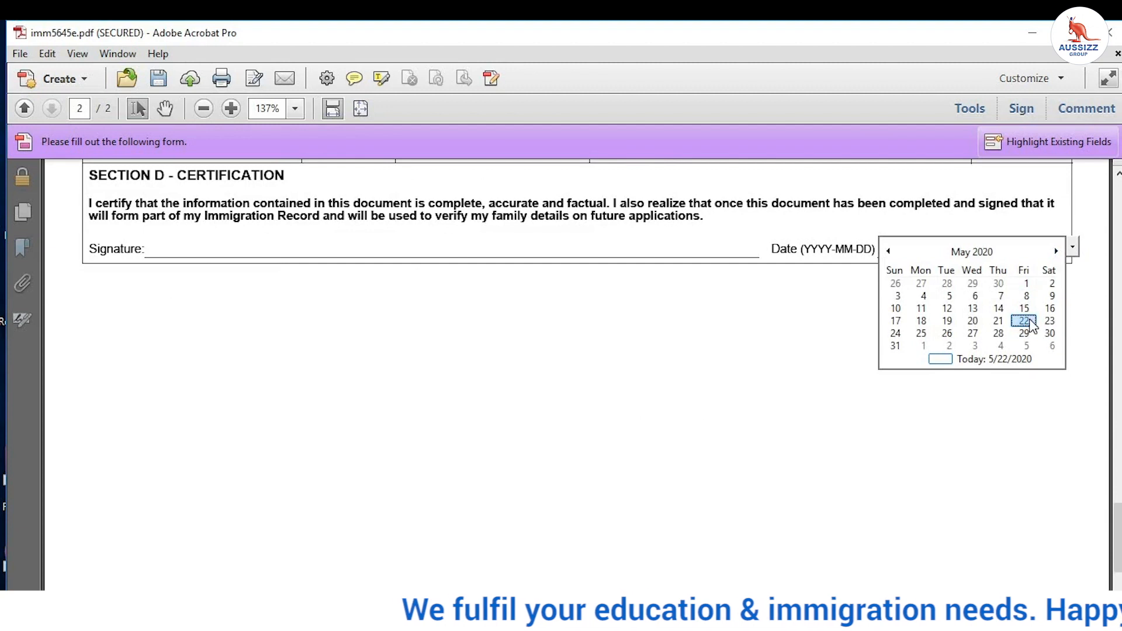
pyautogui.click(1024, 321)
pyautogui.scroll(-3, 919, 389)
pyautogui.scroll(4, 923, 374)
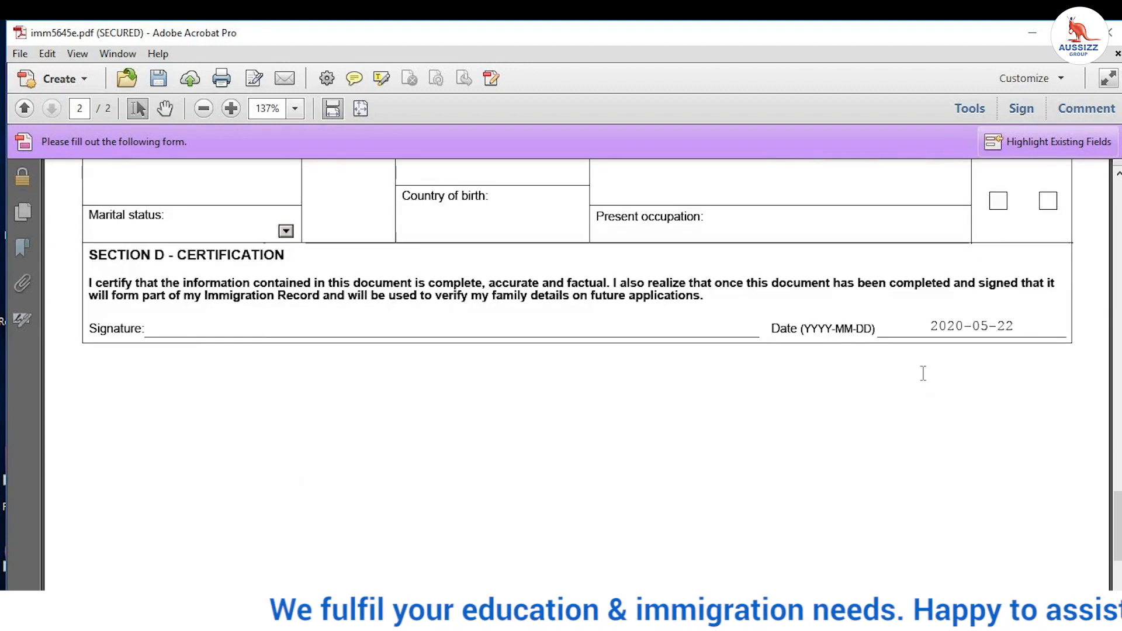
pyautogui.scroll(6, 924, 374)
# Step: Save a copy of the filled form to the Desktop as Family.pdf
pyautogui.click(20, 53)
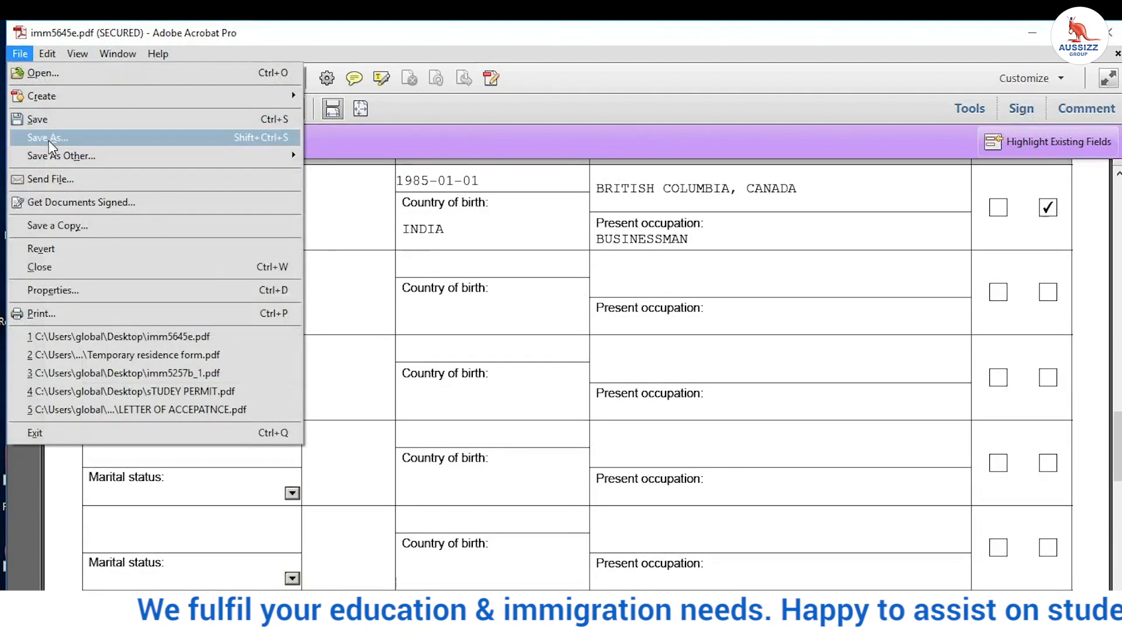
pyautogui.click(49, 138)
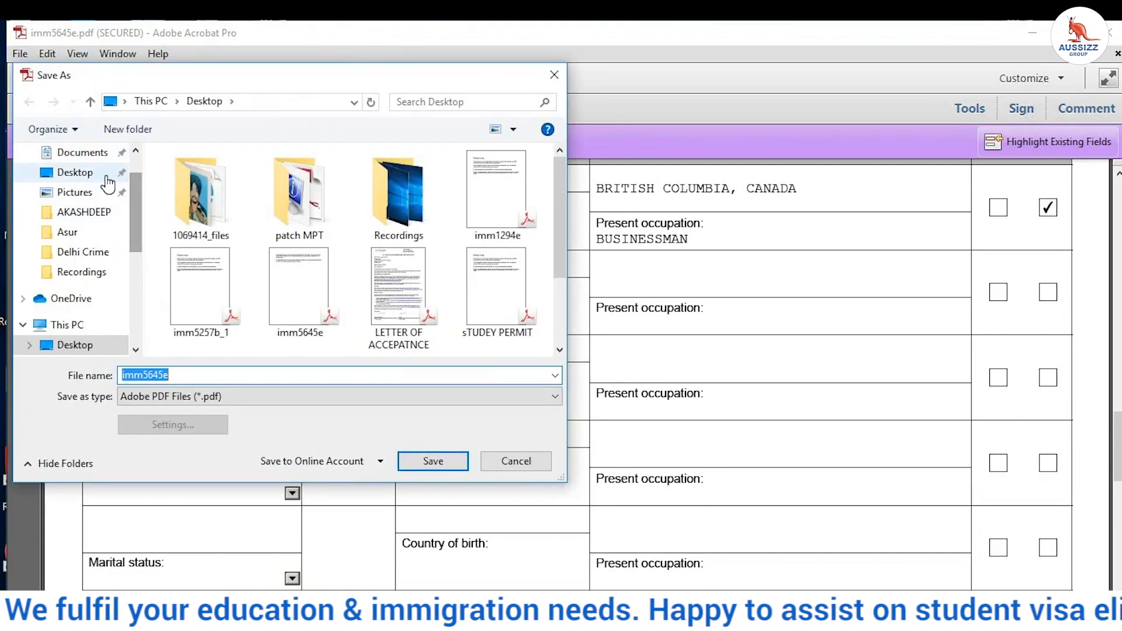
pyautogui.click(94, 172)
pyautogui.click(175, 375)
pyautogui.doubleClick(176, 375)
pyautogui.press('BackSpace')
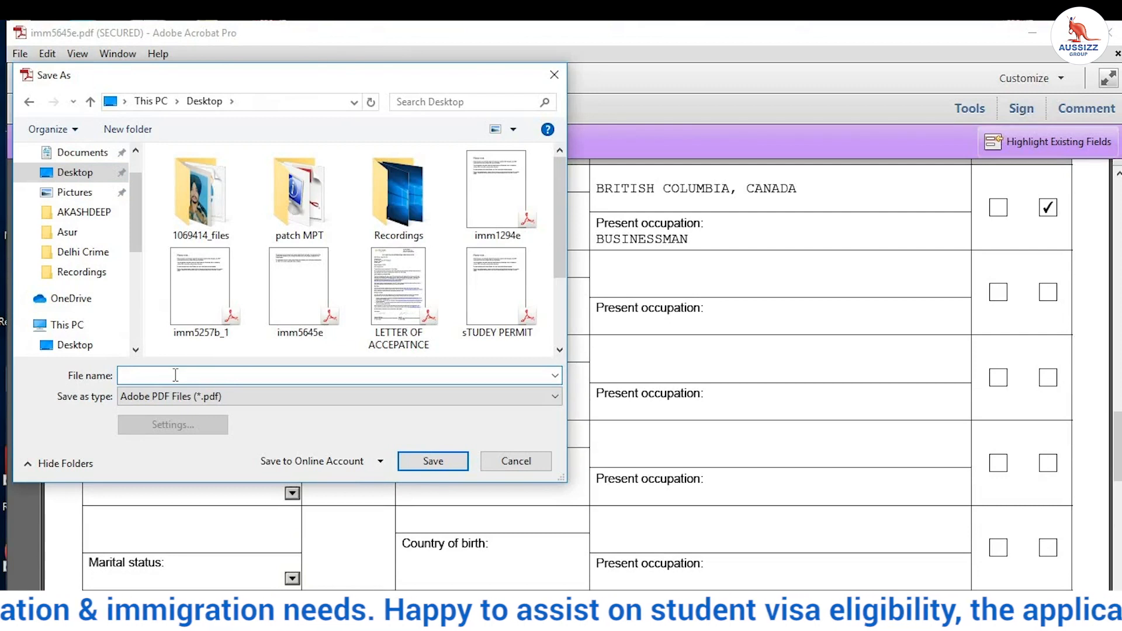
pyautogui.write('F')
pyautogui.press('BackSpace')
pyautogui.write('Family')
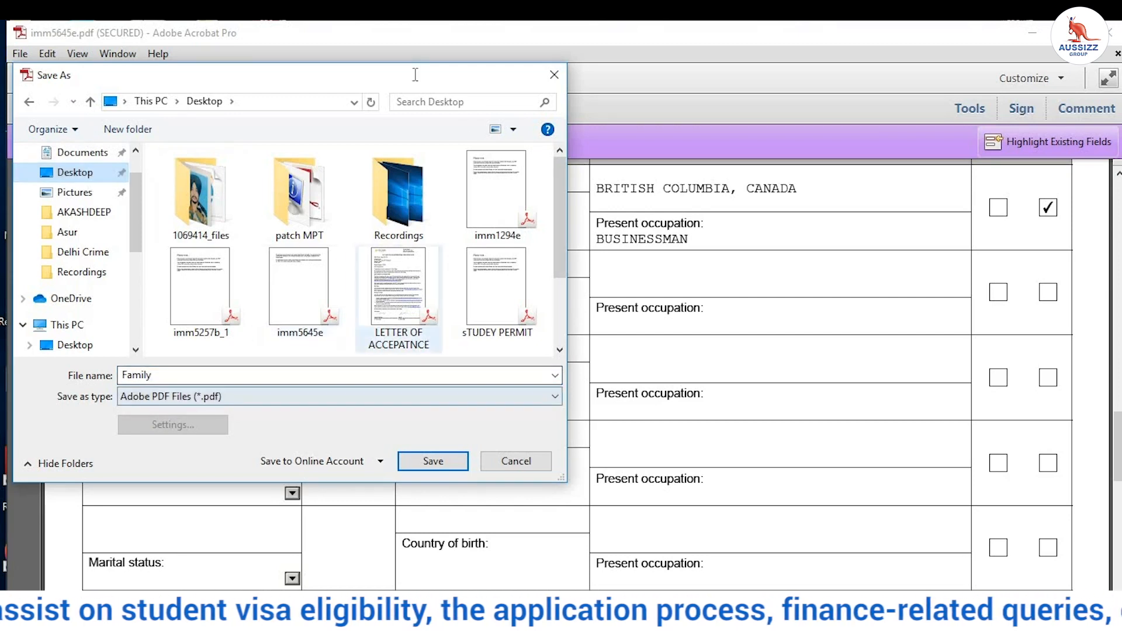
pyautogui.click(430, 463)
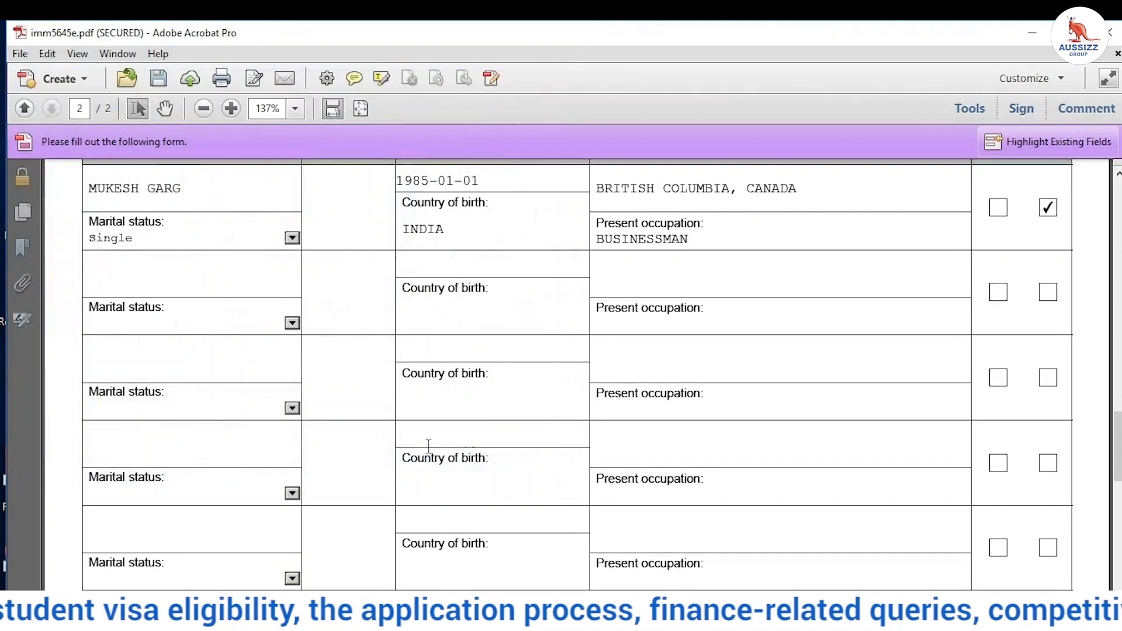
# Step: Close Acrobat, return to the Chrome document checklist and start signing in again
pyautogui.click(1112, 34)
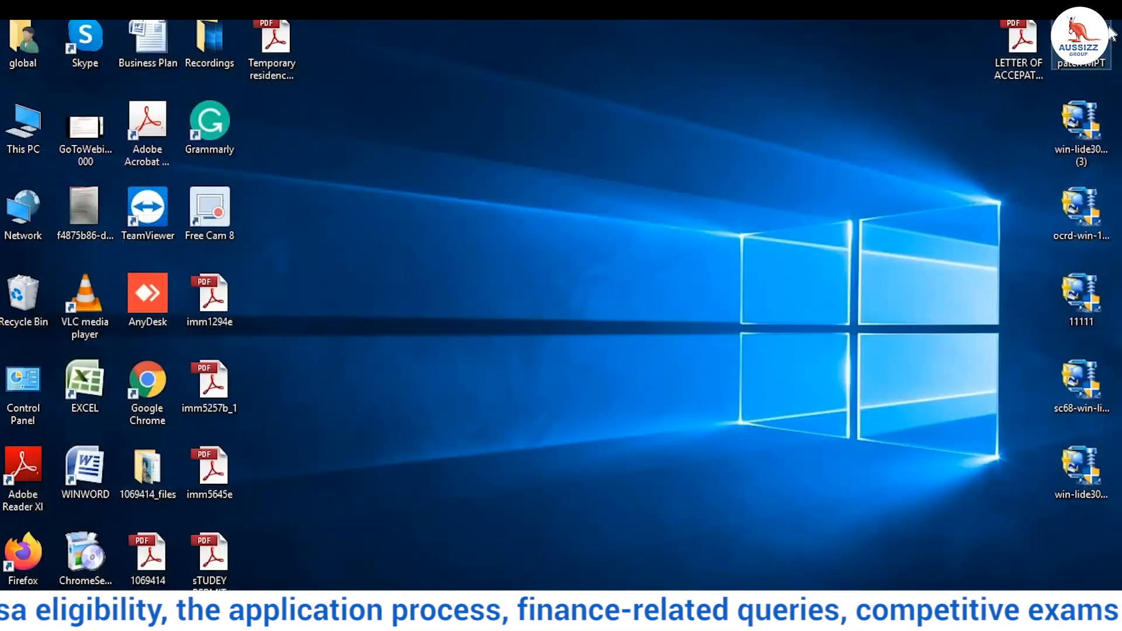
pyautogui.moveTo(501, 619)
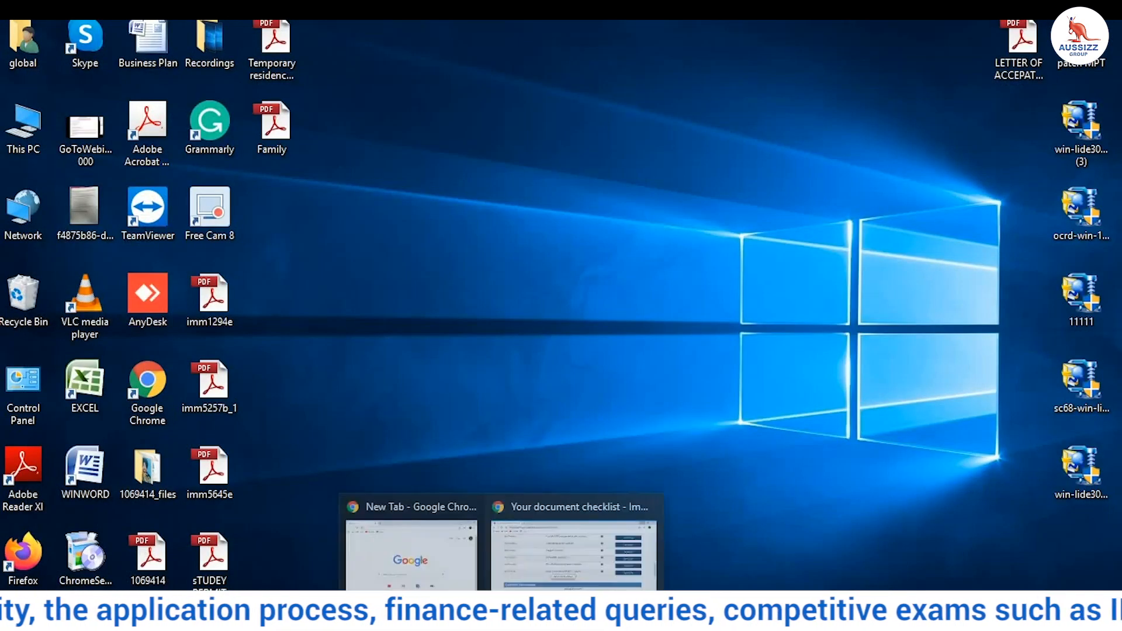
pyautogui.click(576, 560)
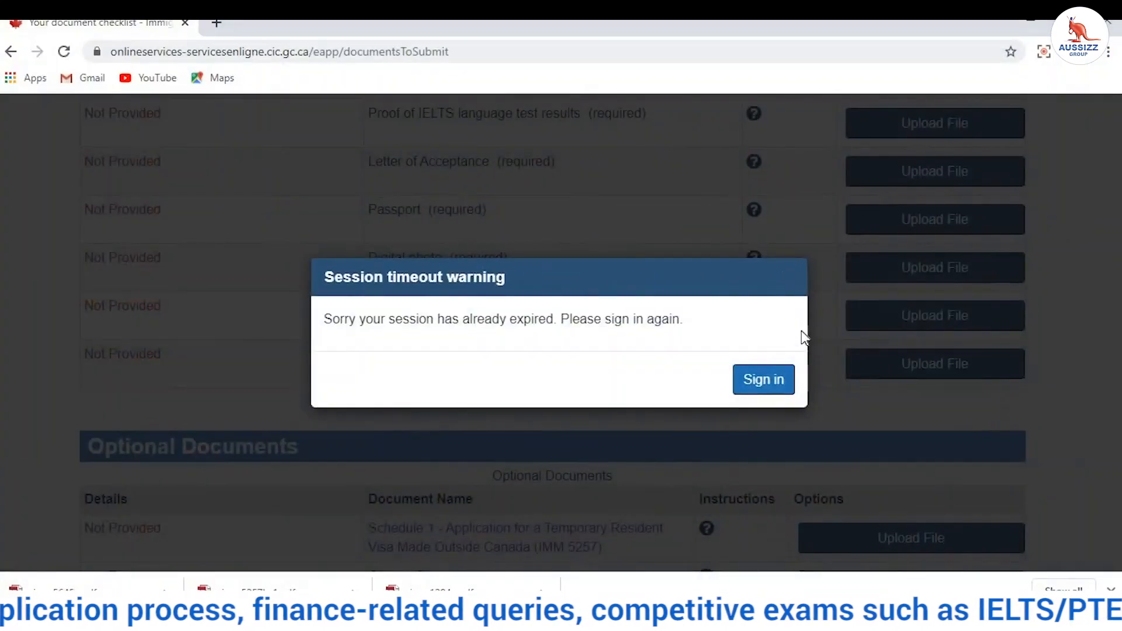
pyautogui.click(754, 380)
pyautogui.scroll(4, 721, 343)
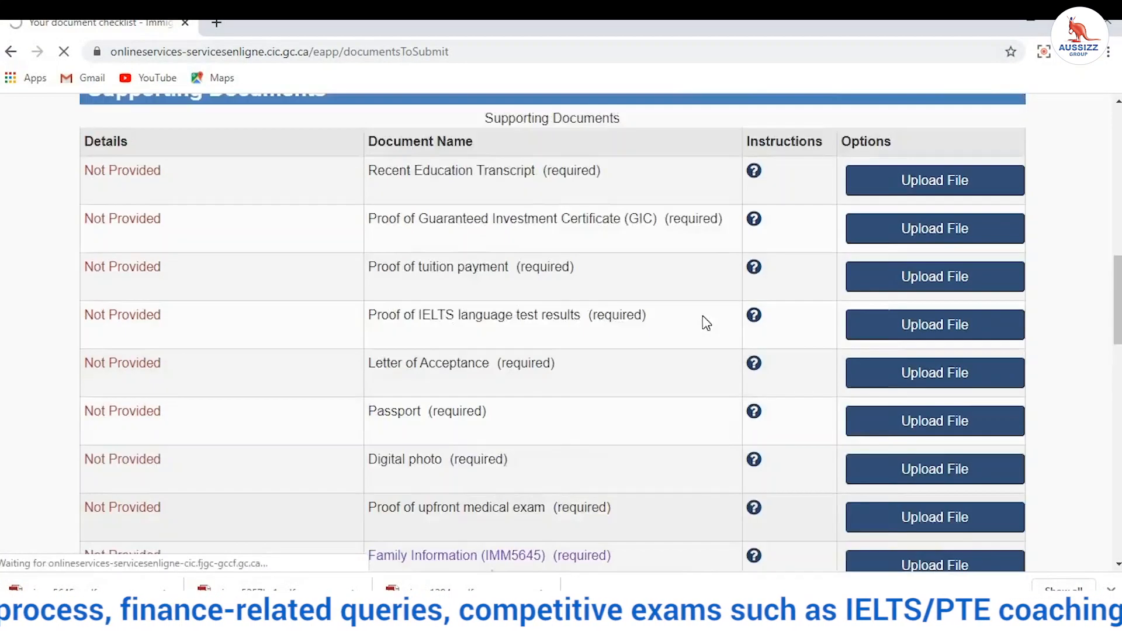
pyautogui.moveTo(369, 220); pyautogui.dragTo(836, 210)
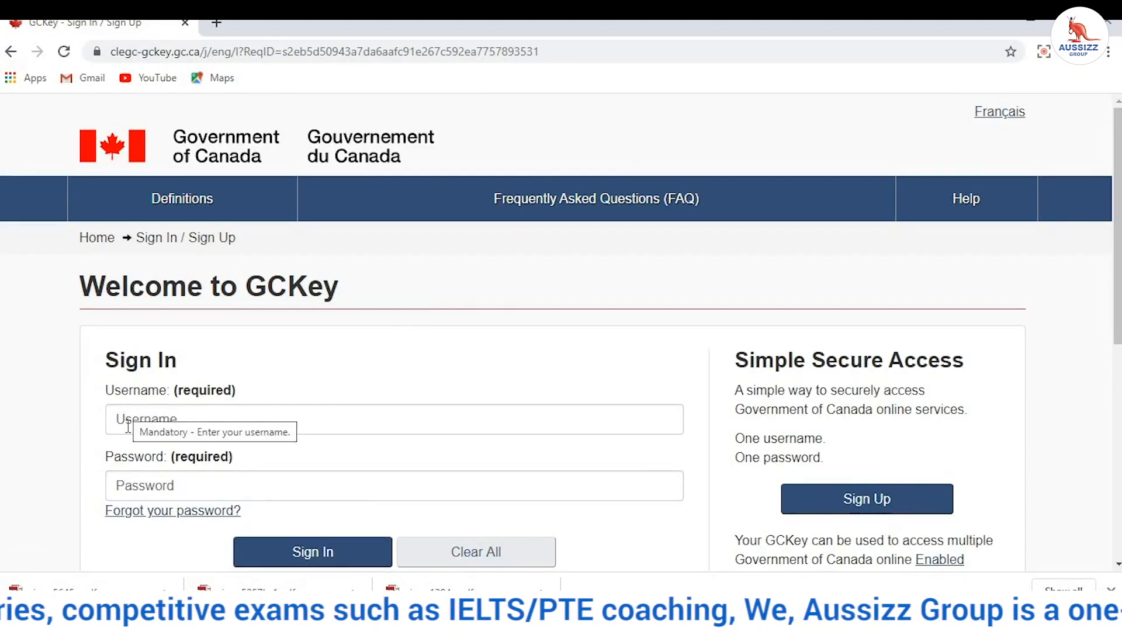
# Step: Sign in to GCKey with the account username and password
pyautogui.click(134, 419)
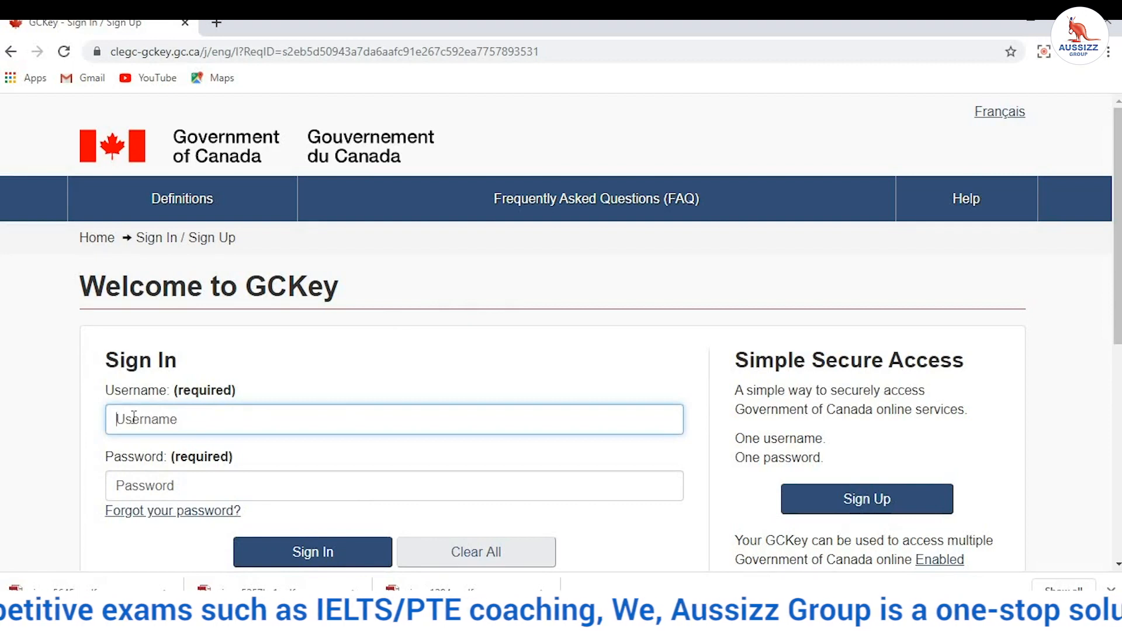
pyautogui.write('a')
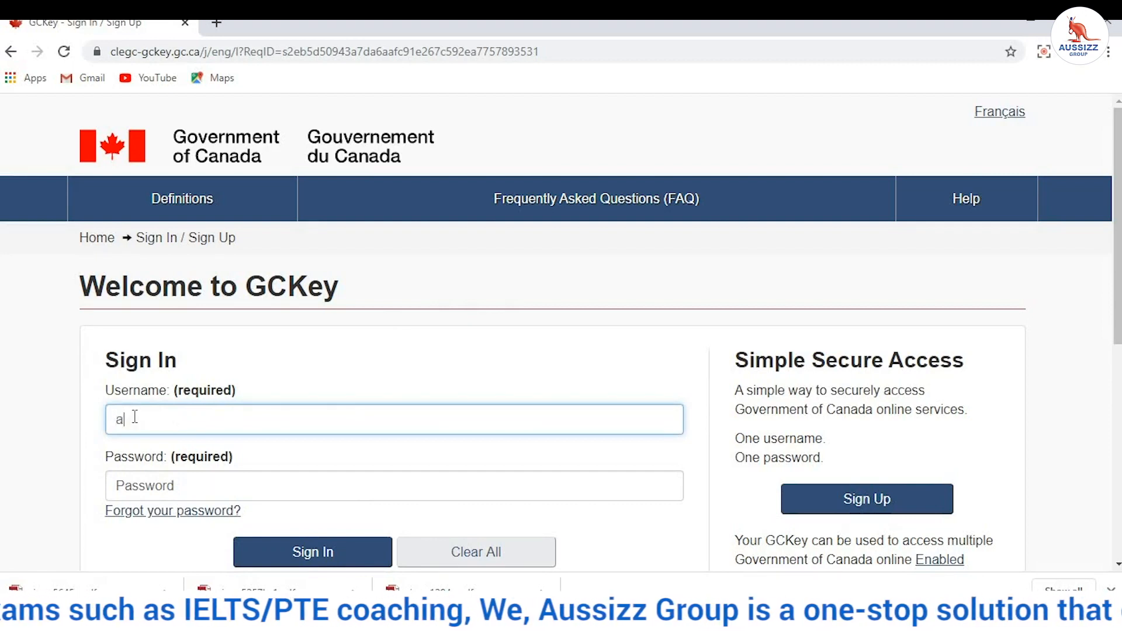
pyautogui.press('BackSpace')
pyautogui.write('A')
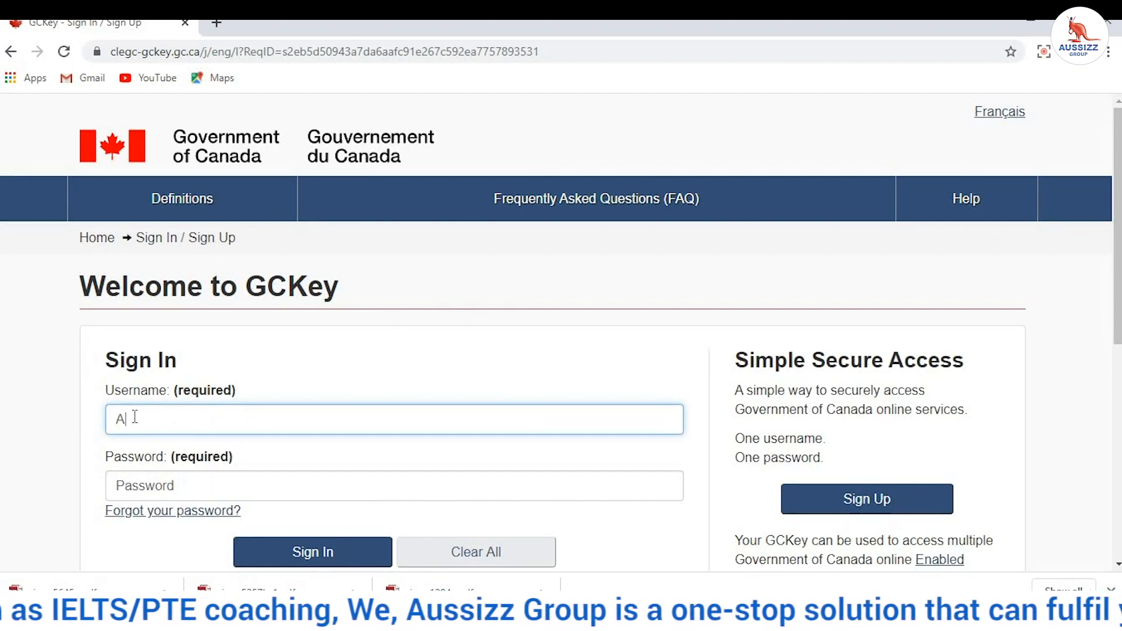
pyautogui.write('NKUSHBAT')
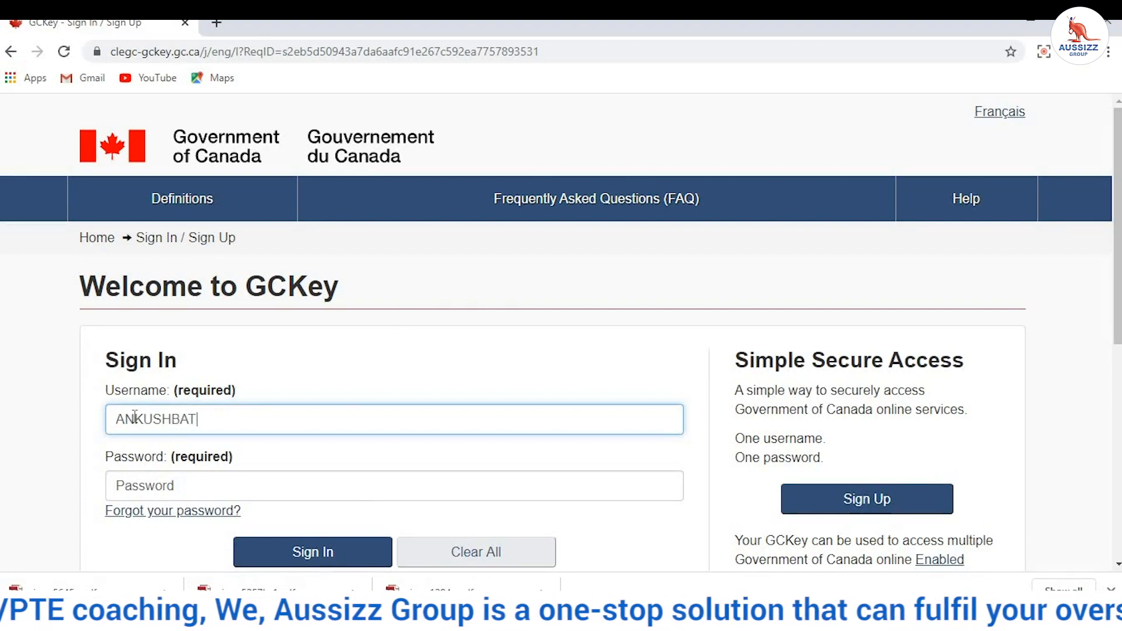
pyautogui.write('HINDA12')
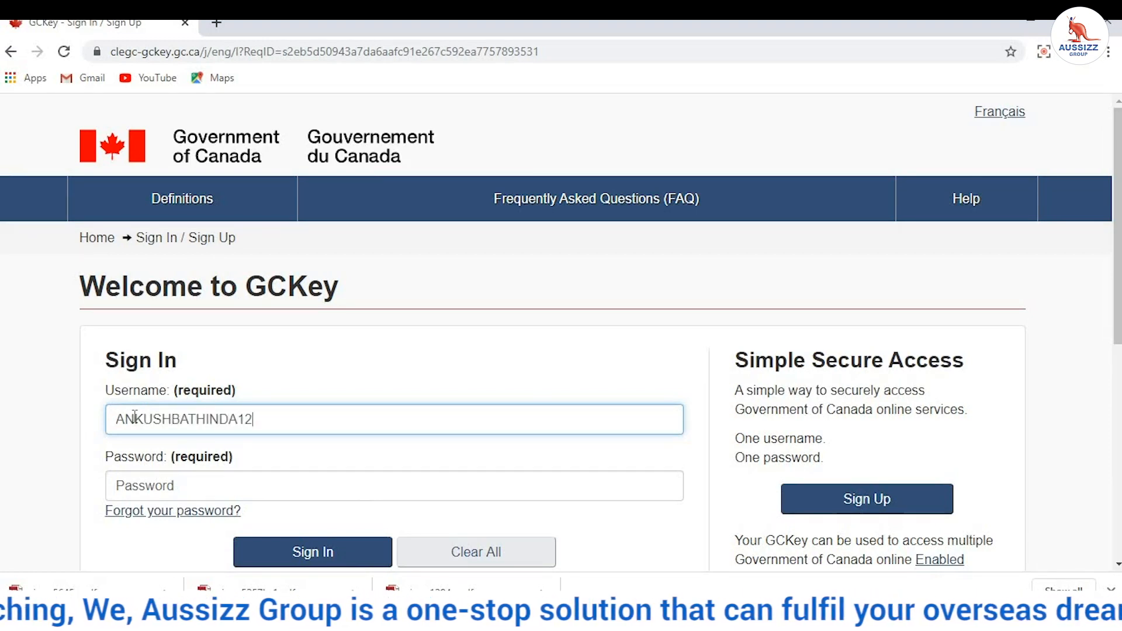
pyautogui.click(149, 484)
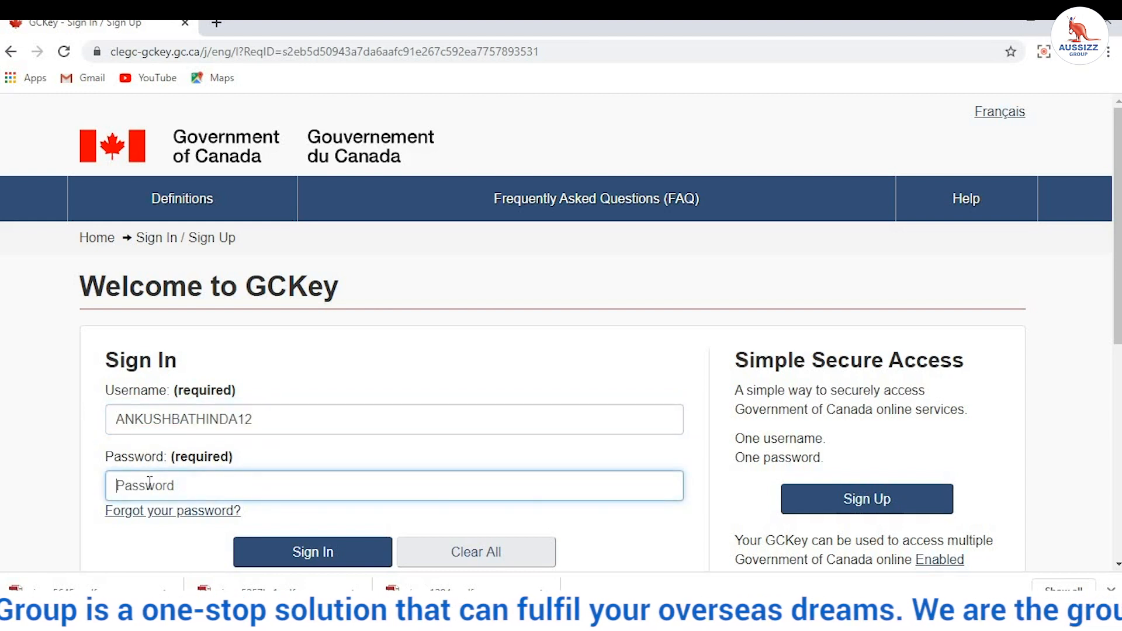
pyautogui.write('*****')
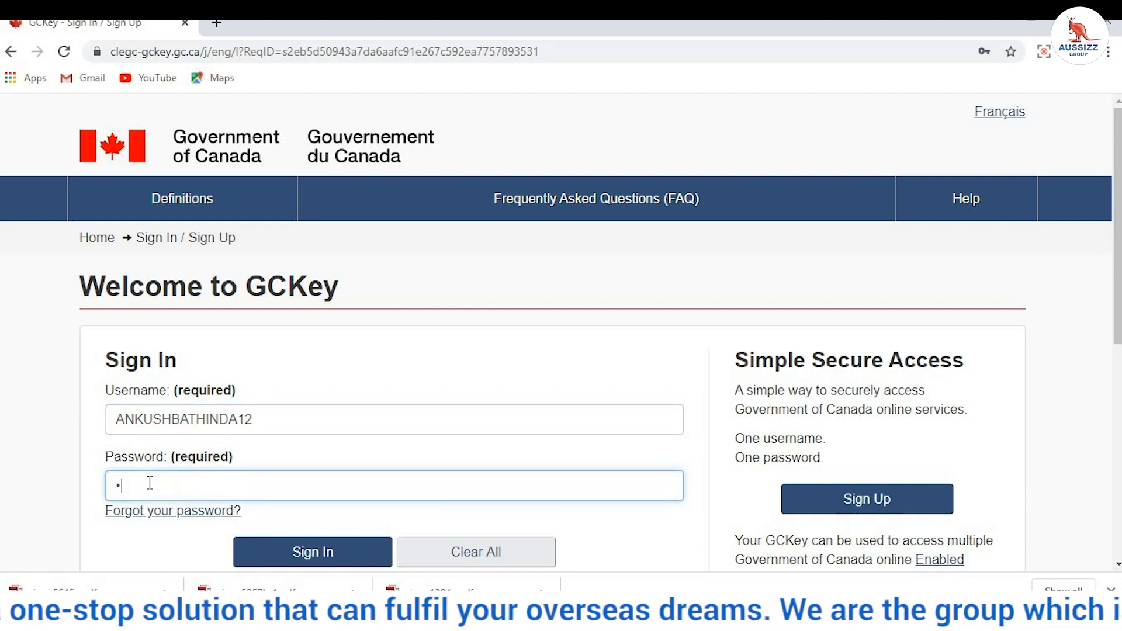
pyautogui.write('****')
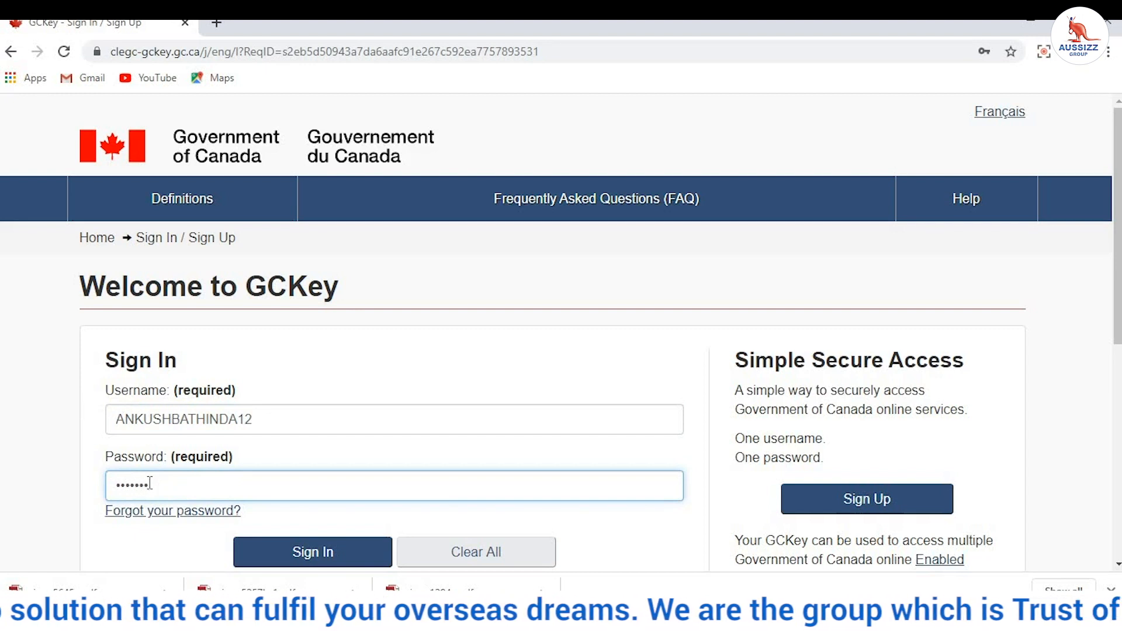
pyautogui.write('**')
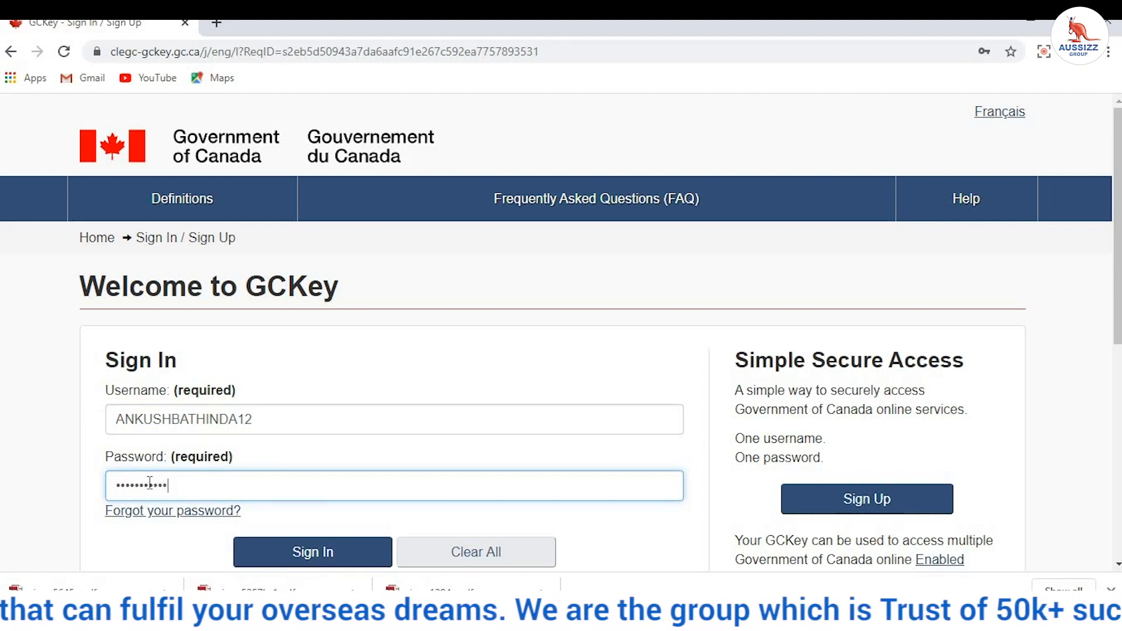
pyautogui.click(258, 555)
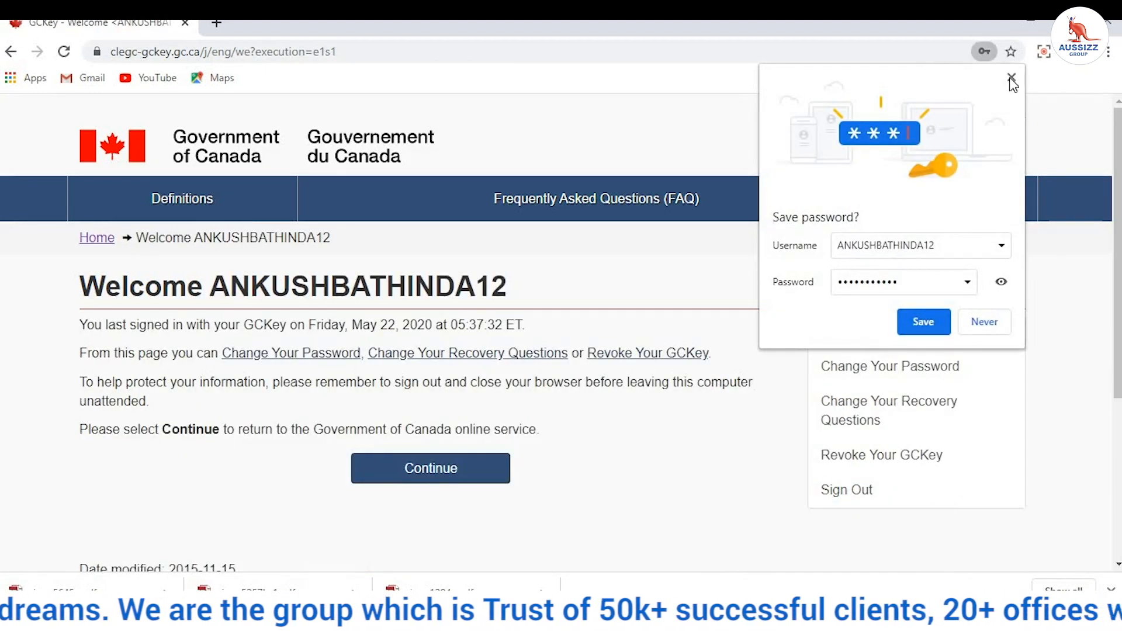
# Step: Dismiss the save-password offer and continue to the Terms and Conditions page
pyautogui.click(1011, 78)
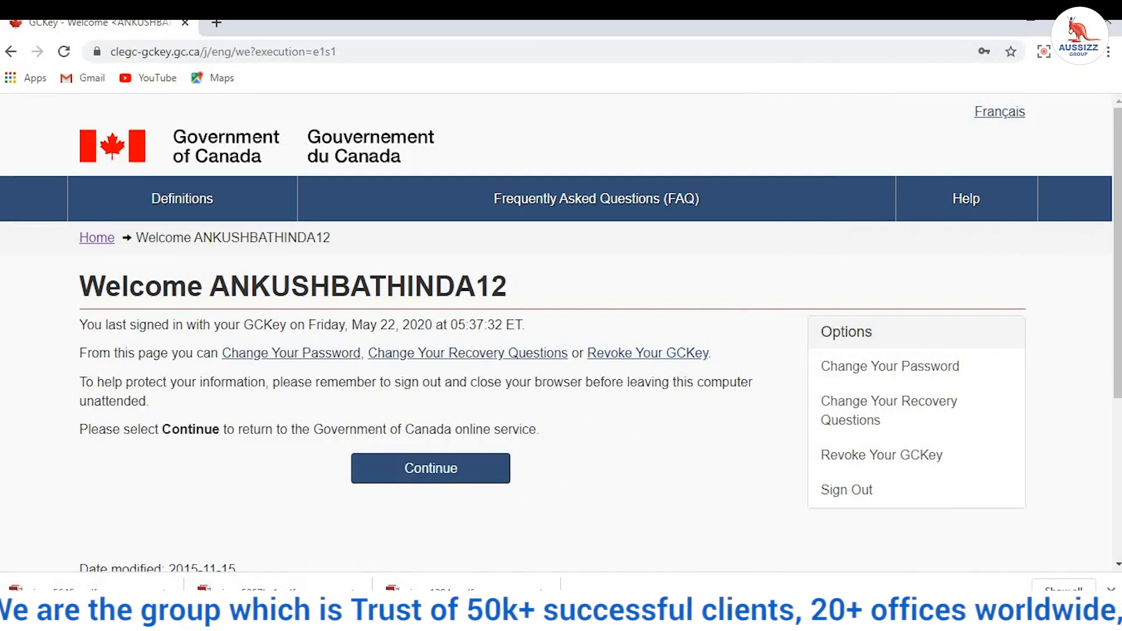
pyautogui.click(388, 473)
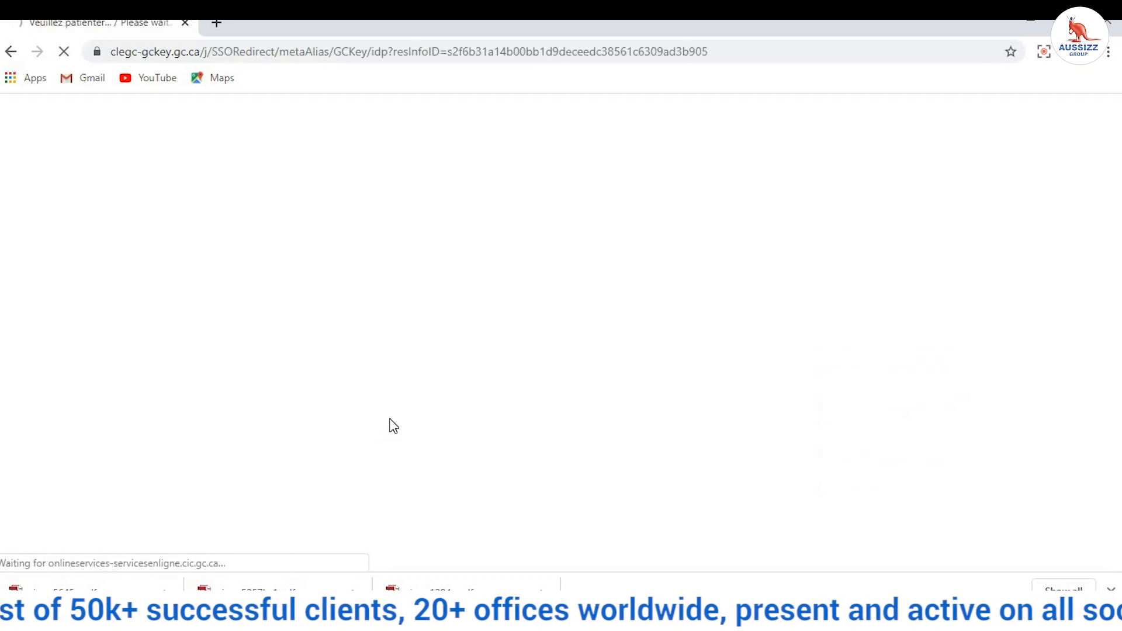
pyautogui.scroll(-3, 419, 380)
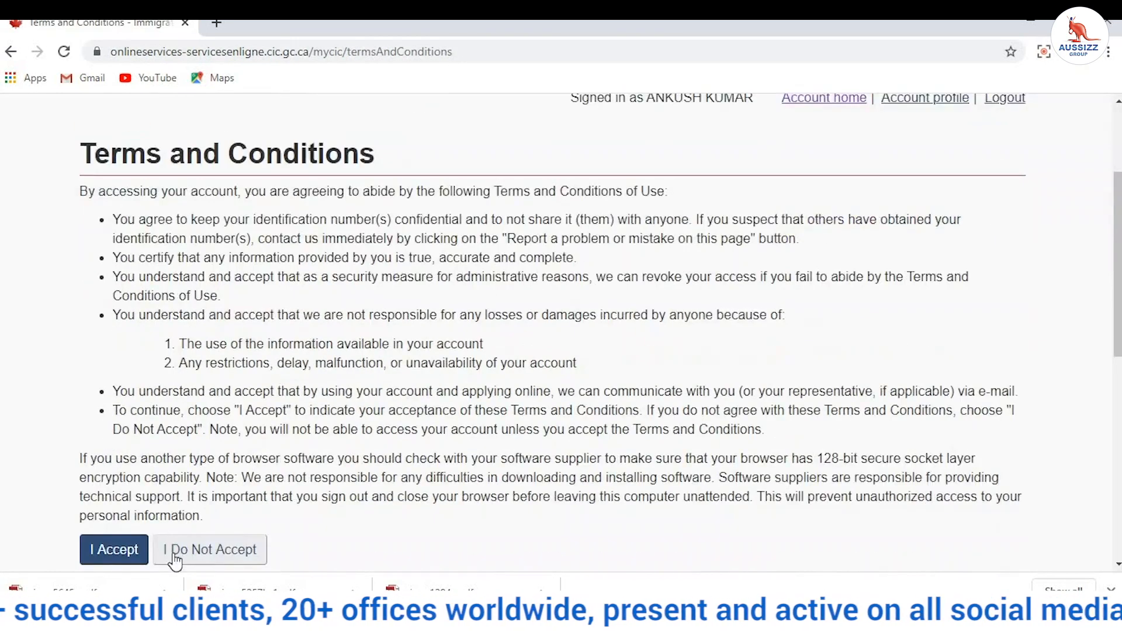
# Step: Accept the terms and enter the security question answer to reach the account home
pyautogui.click(112, 550)
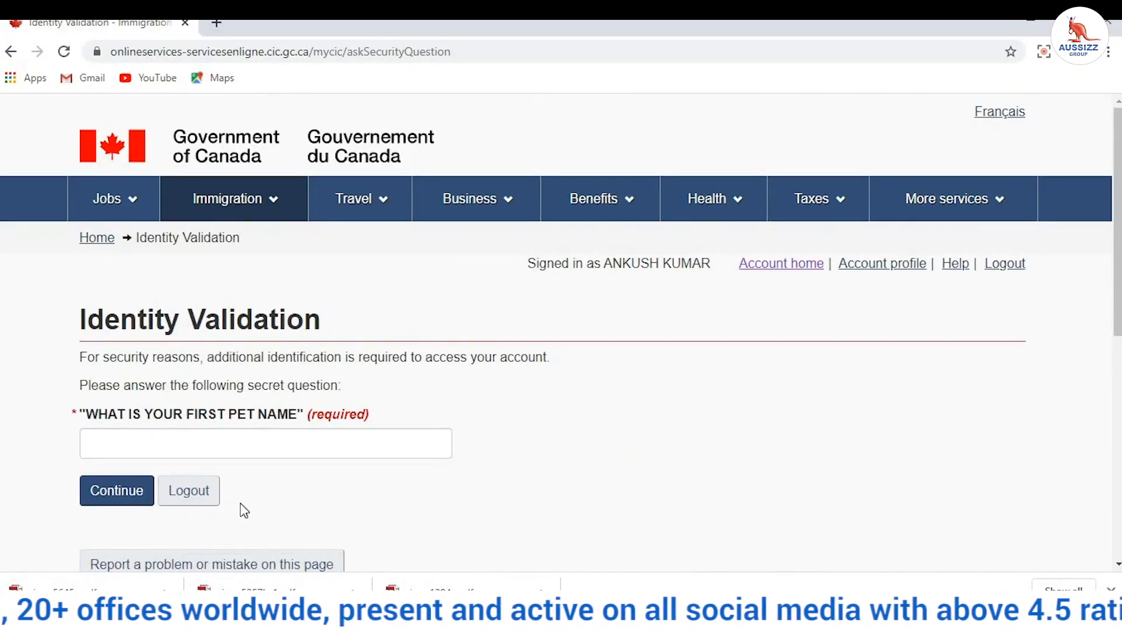
pyautogui.click(256, 440)
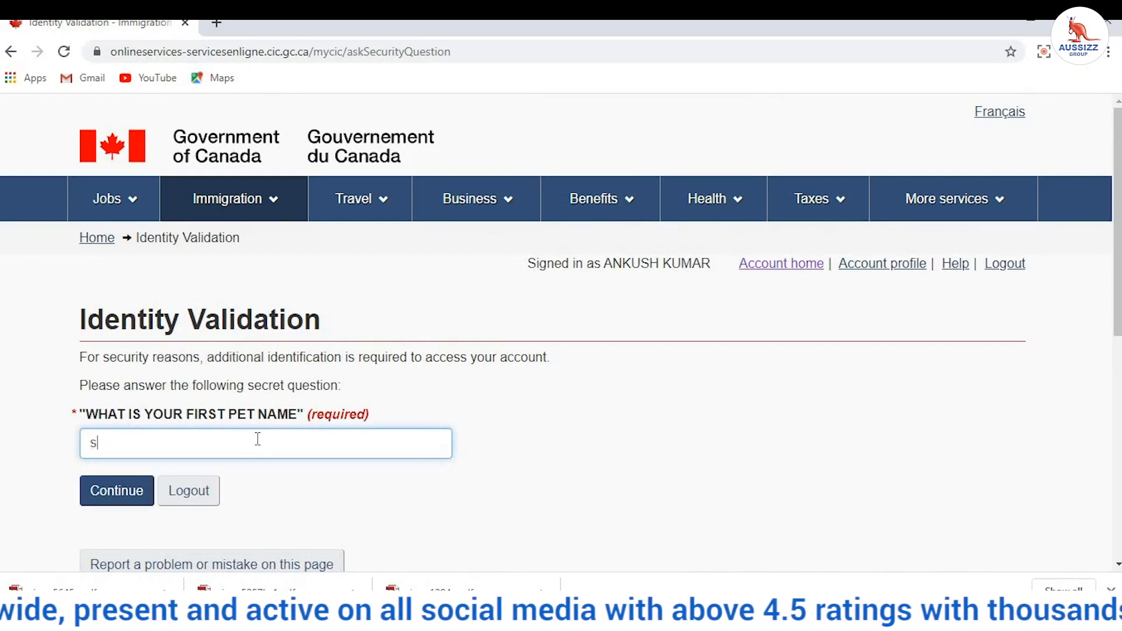
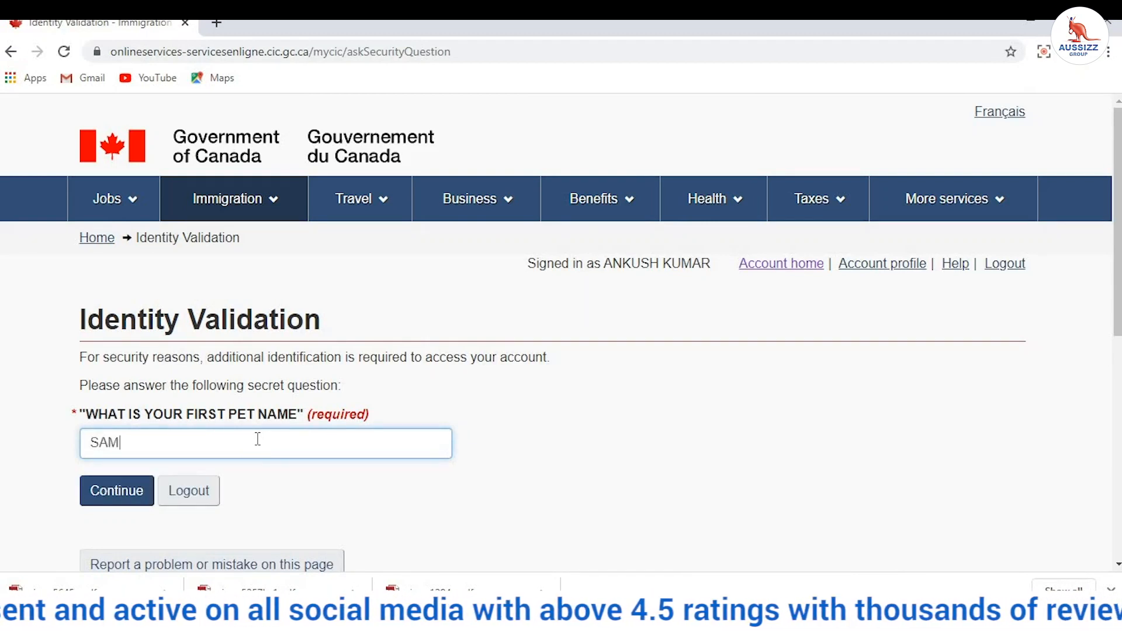
pyautogui.click(120, 498)
pyautogui.scroll(-6, 572, 335)
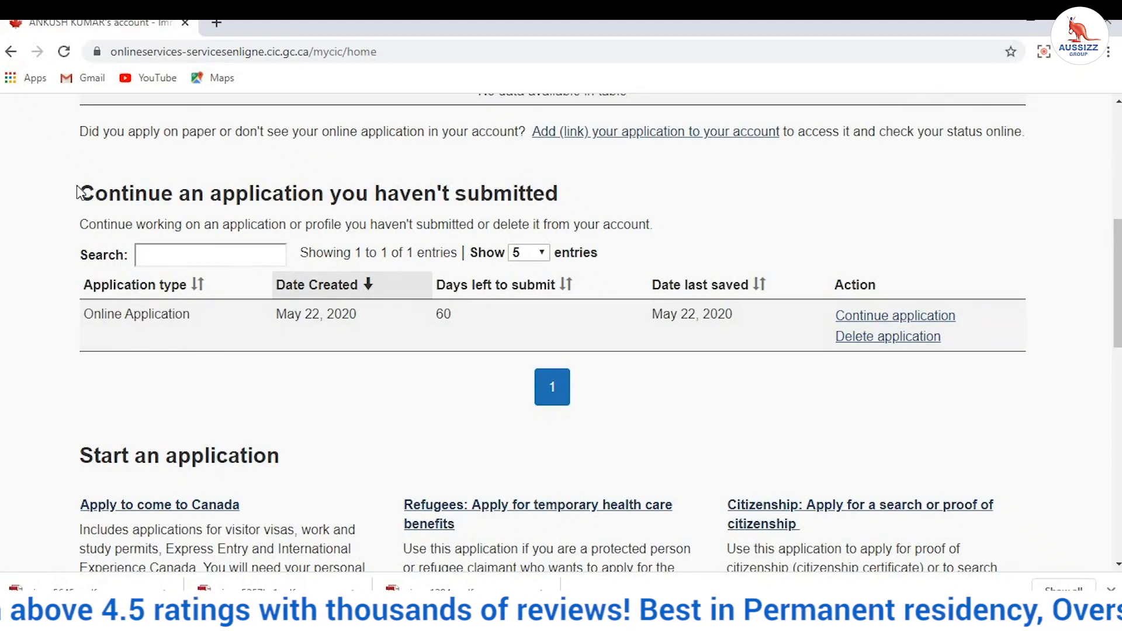
# Step: Resume the unsubmitted online application and continue past the review pages to the document checklist
pyautogui.moveTo(80, 192); pyautogui.dragTo(595, 225)
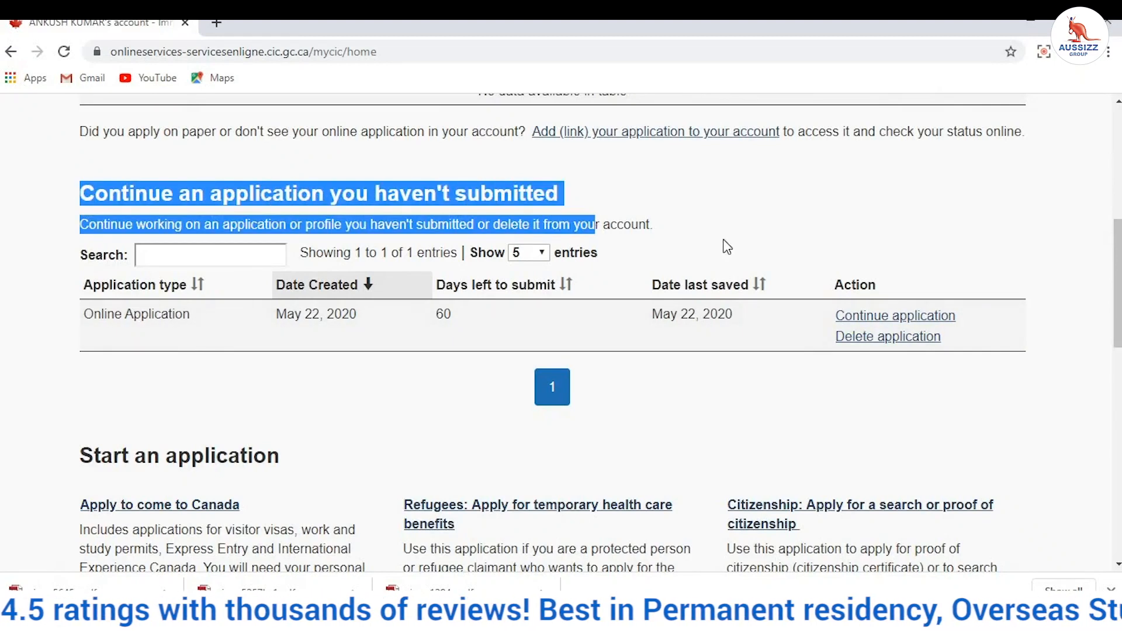
pyautogui.click(911, 319)
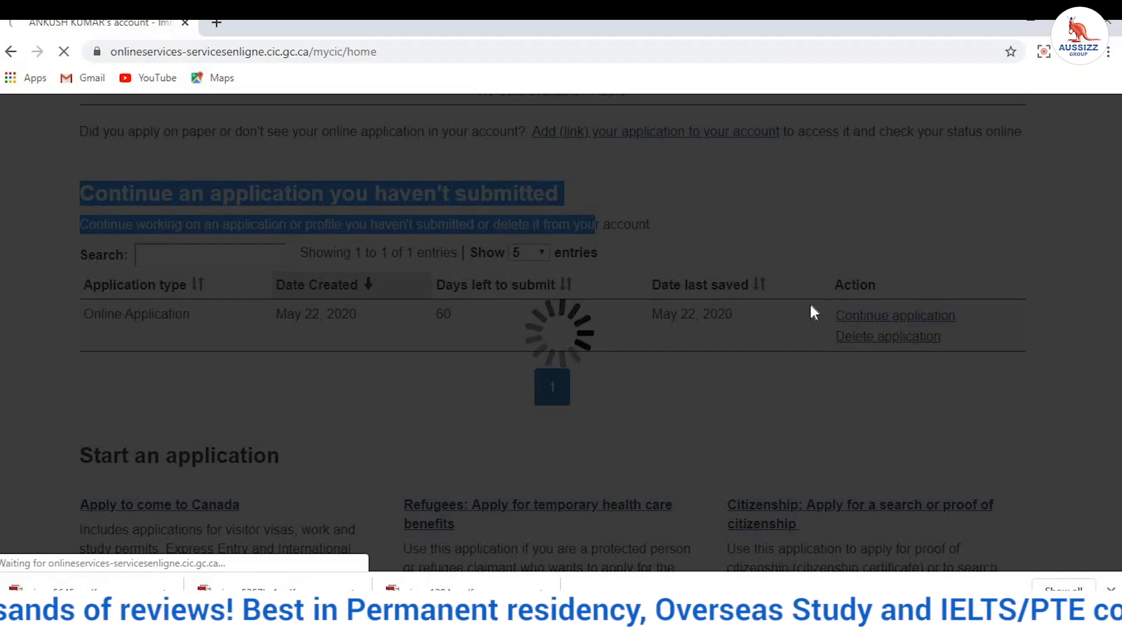
pyautogui.scroll(-15, 734, 328)
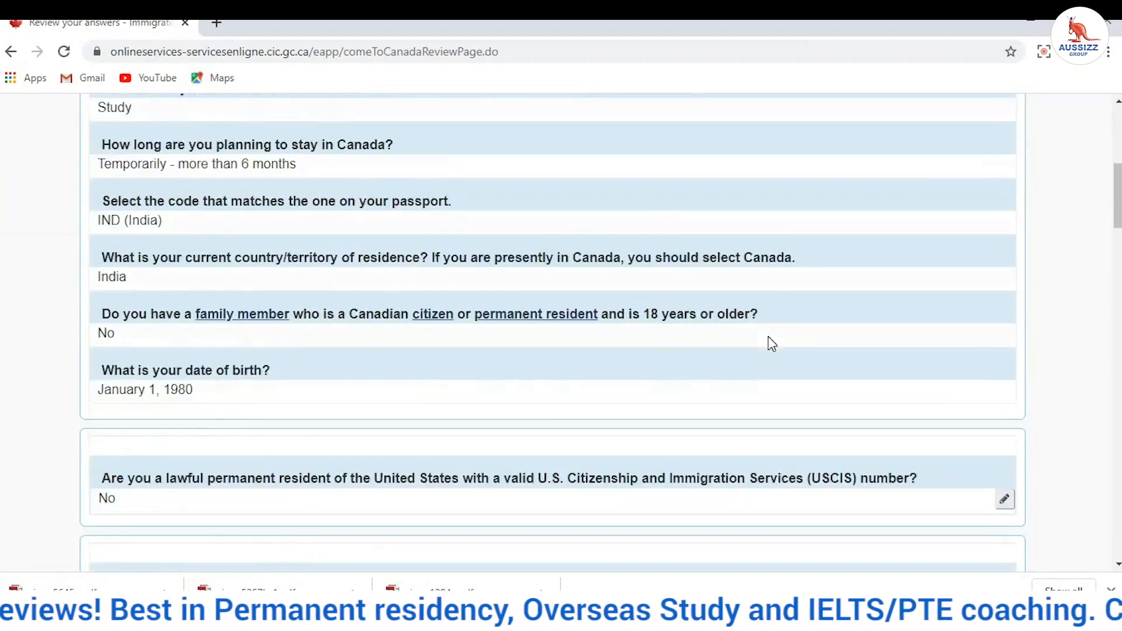
pyautogui.scroll(-20, 995, 491)
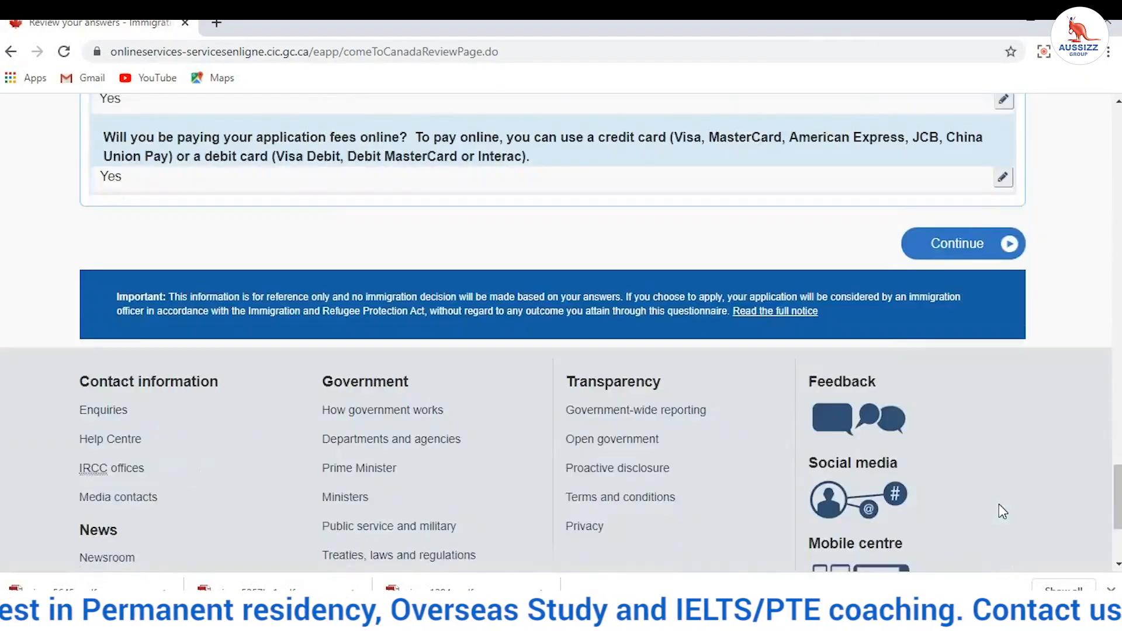
pyautogui.scroll(4, 999, 504)
pyautogui.click(987, 445)
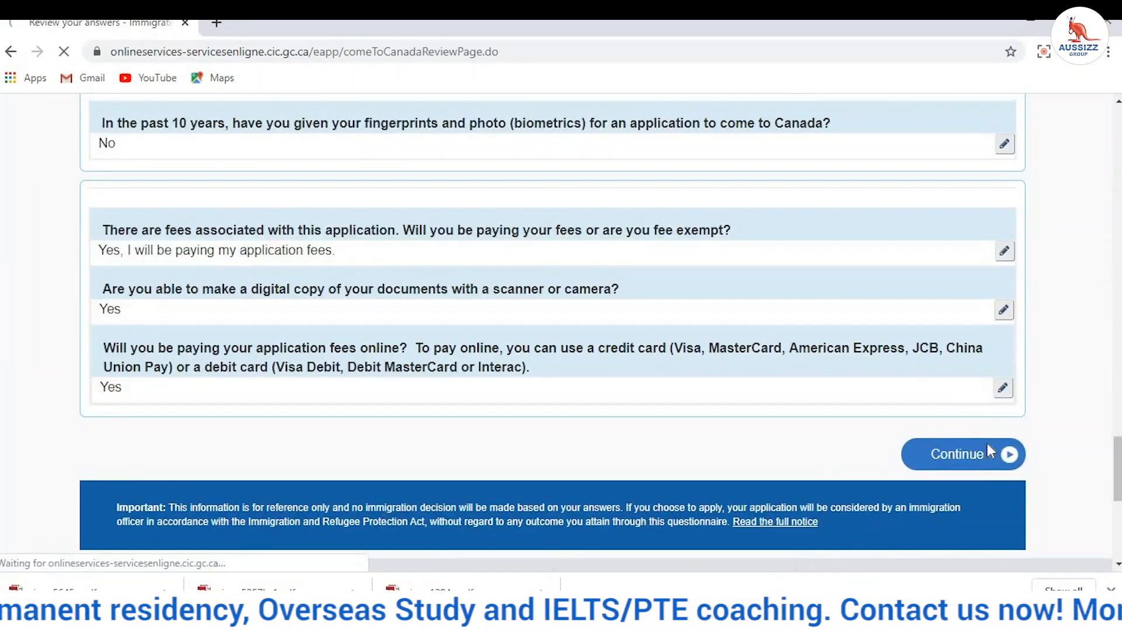
pyautogui.scroll(-20, 651, 380)
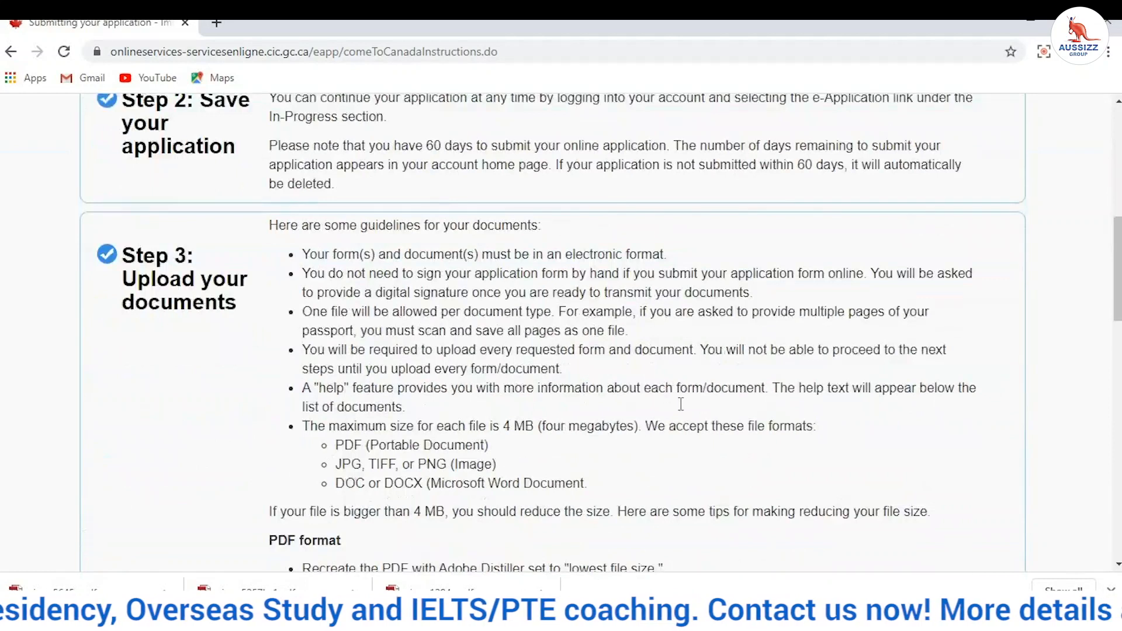
pyautogui.scroll(5, 854, 275)
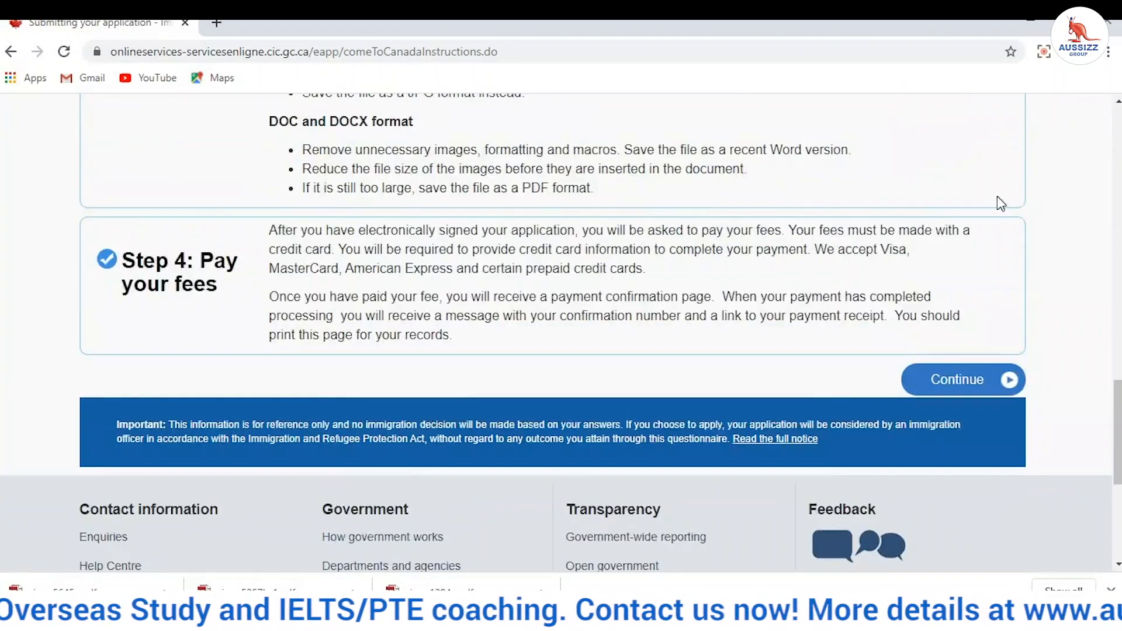
pyautogui.click(978, 380)
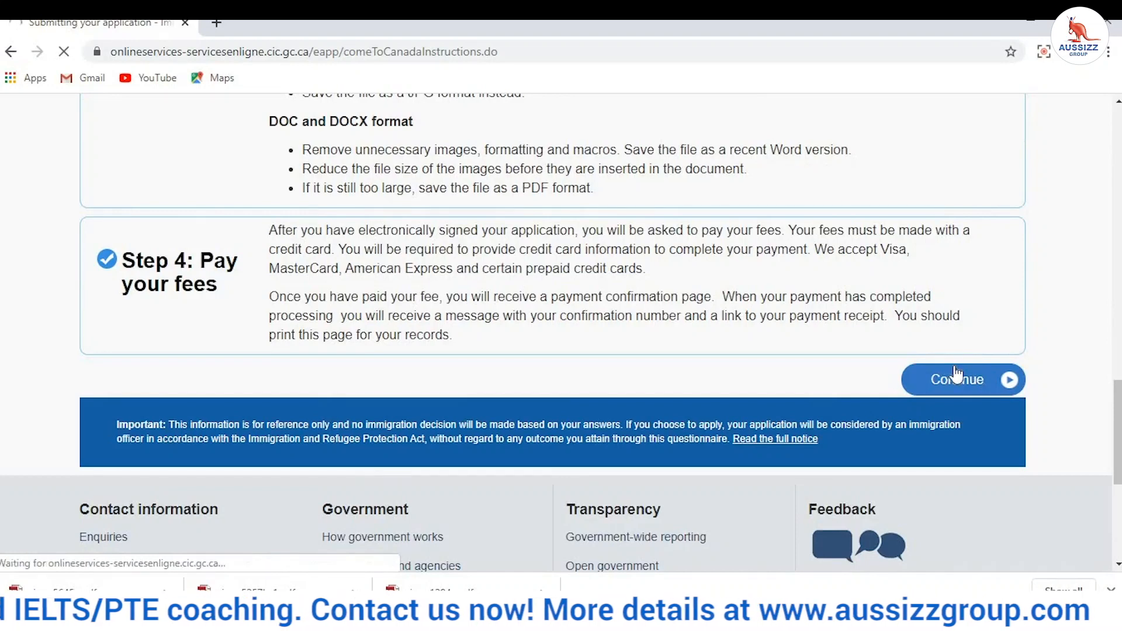
pyautogui.scroll(-9, 891, 377)
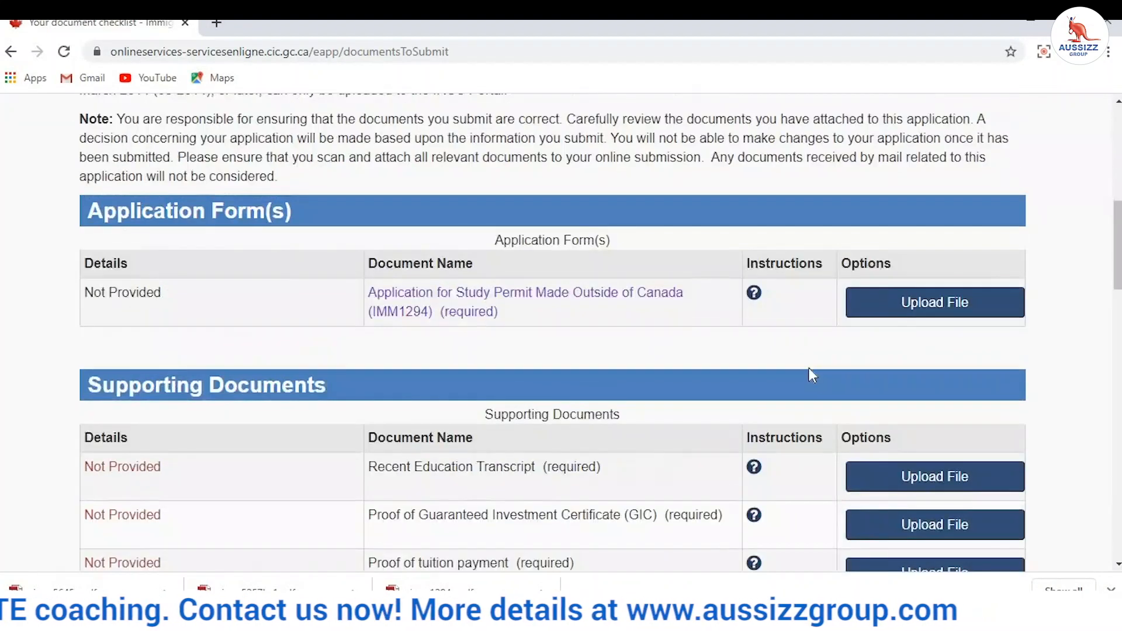
# Step: Open the IMM1294 upload page, copy its document name, and minimize Chrome
pyautogui.click(890, 302)
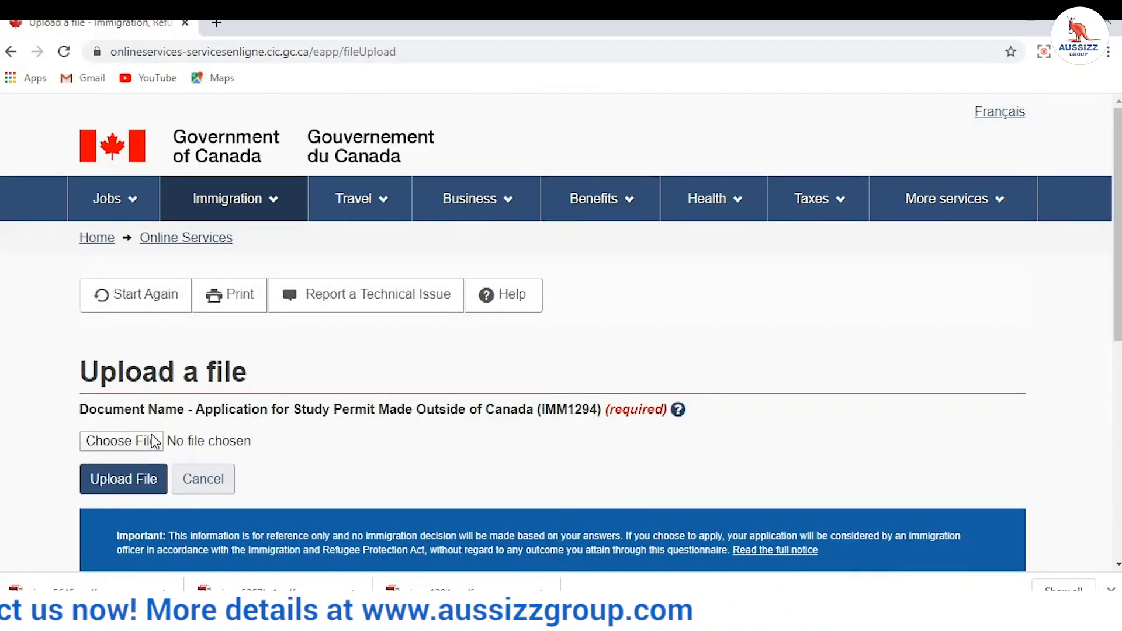
pyautogui.moveTo(193, 408); pyautogui.dragTo(533, 416)
pyautogui.rightClick(514, 406)
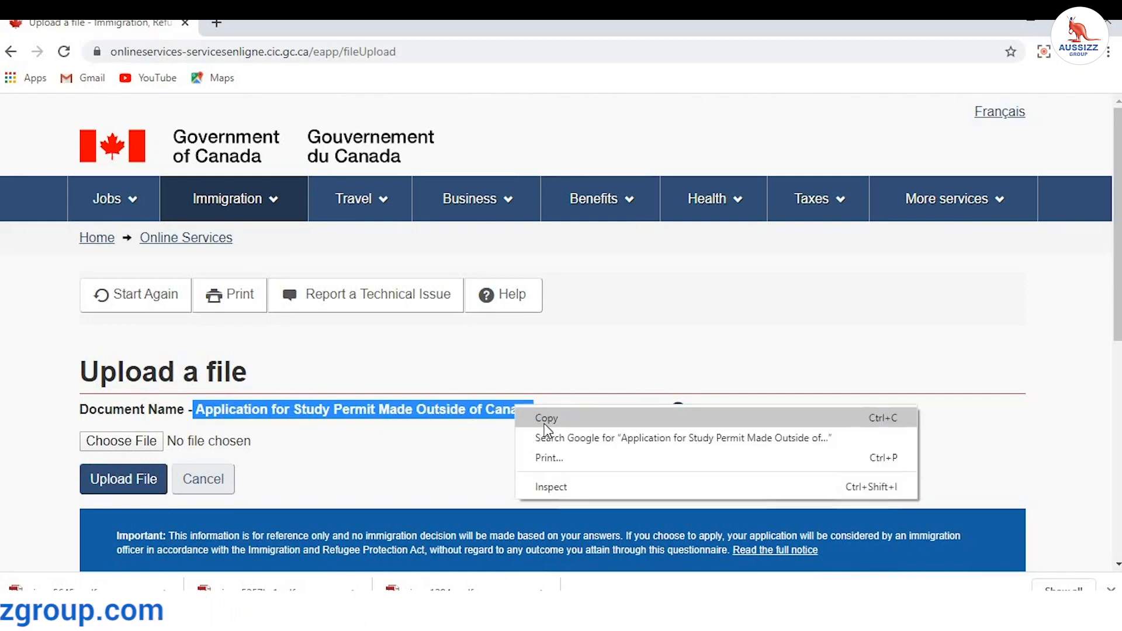
pyautogui.click(541, 418)
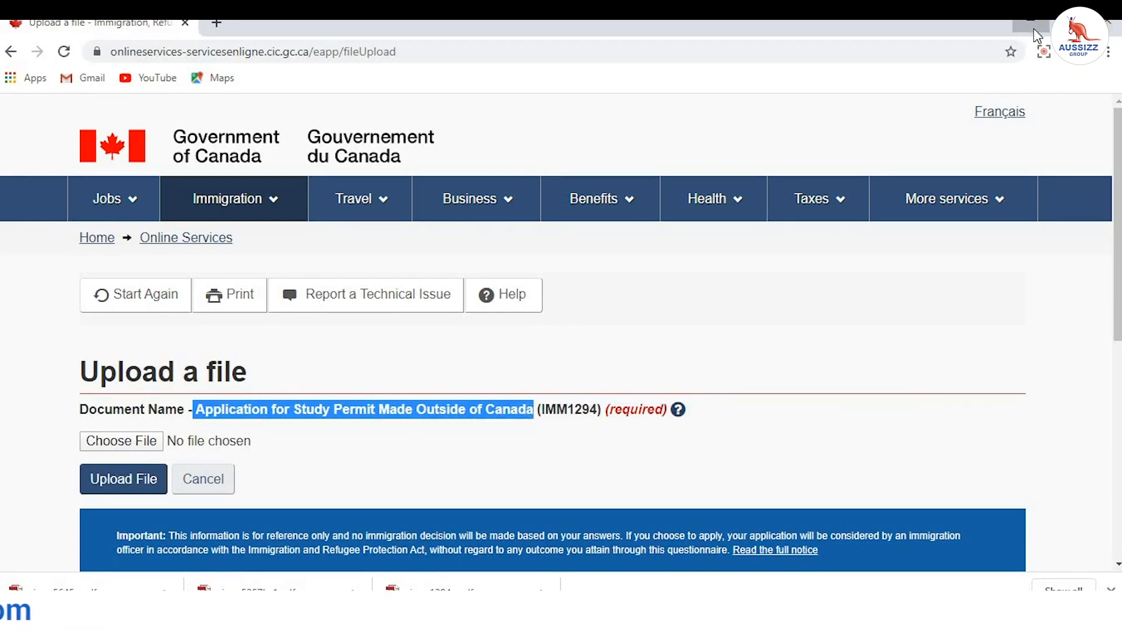
pyautogui.click(1031, 26)
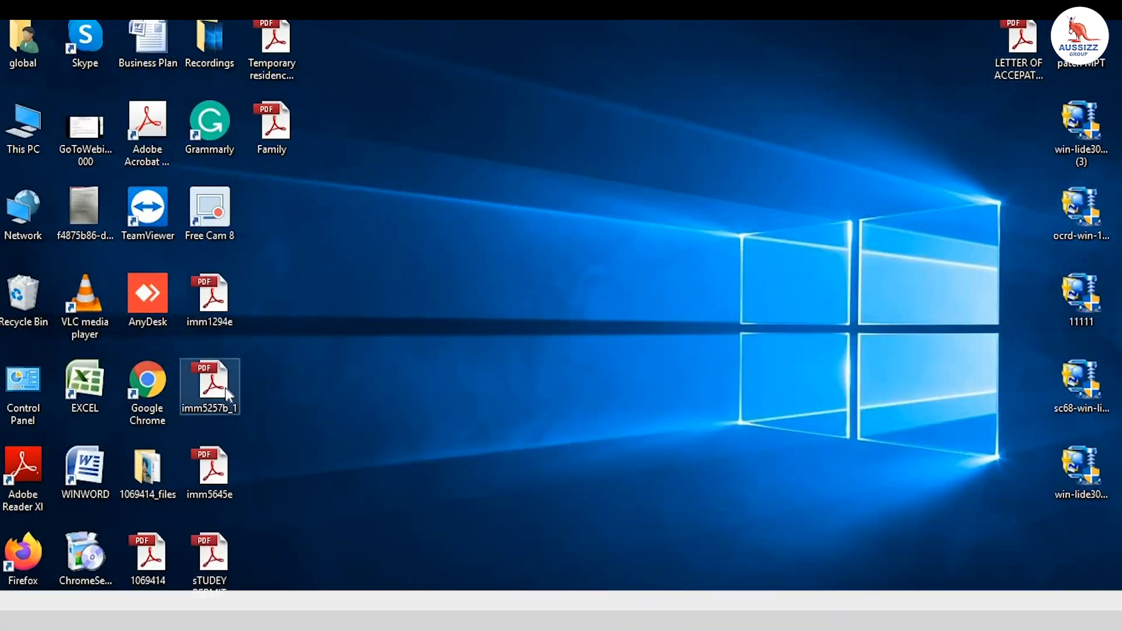
# Step: Rename the desktop study permit PDF to the copied 'Application for Study Permit Made…' name and restore Chrome
pyautogui.rightClick(211, 558)
pyautogui.click(261, 517)
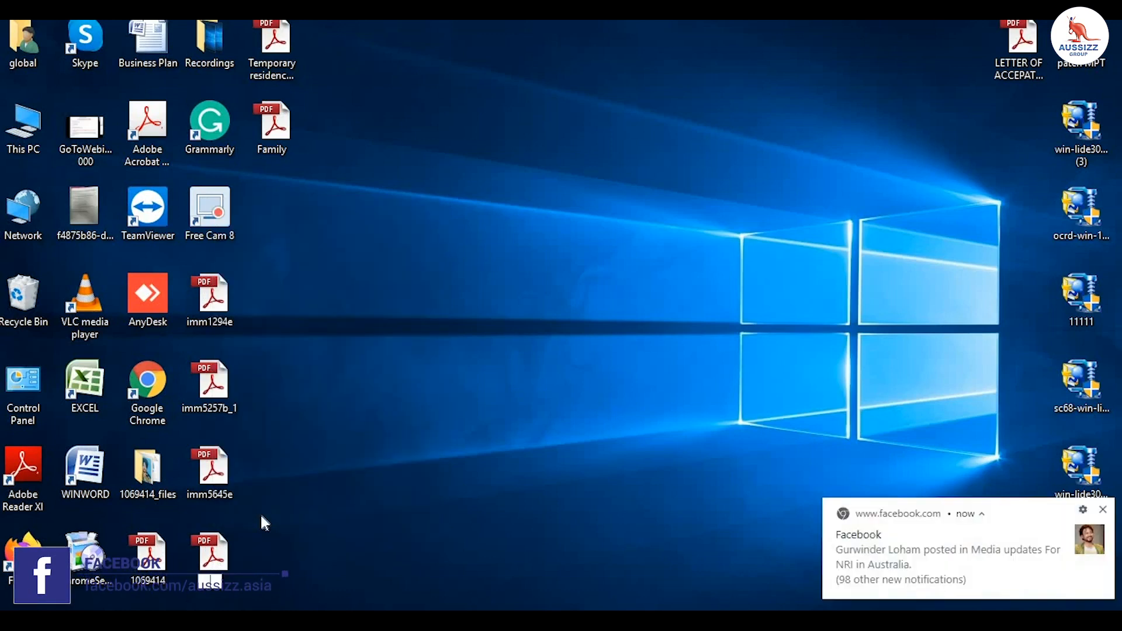
pyautogui.hotkey('ctrl', 'v')
pyautogui.press('Return')
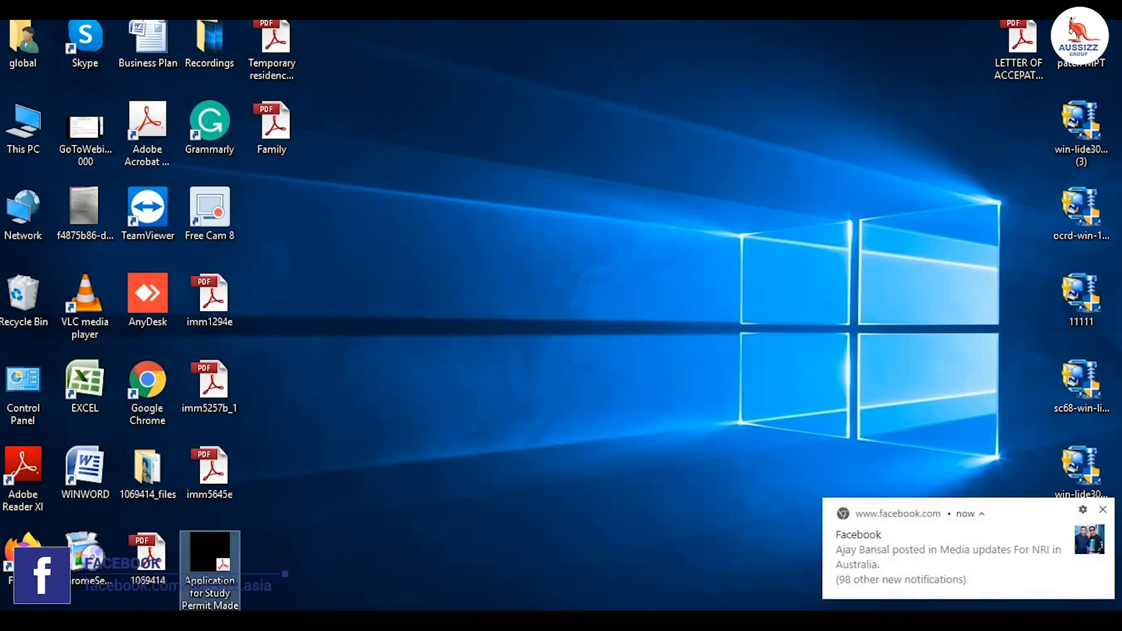
pyautogui.click(501, 622)
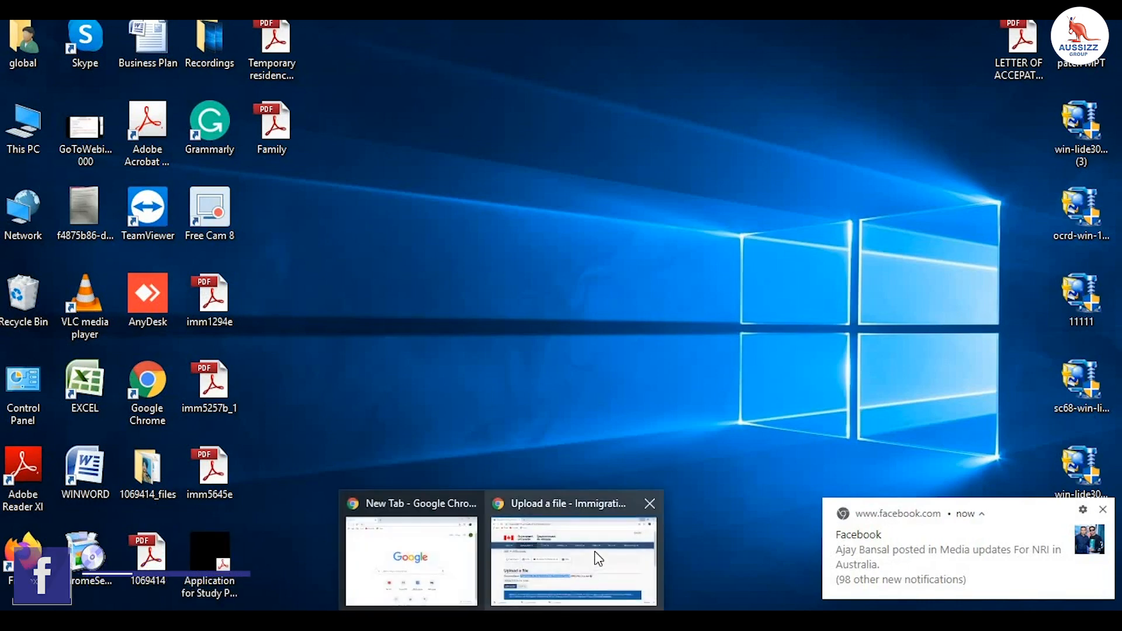
pyautogui.click(574, 558)
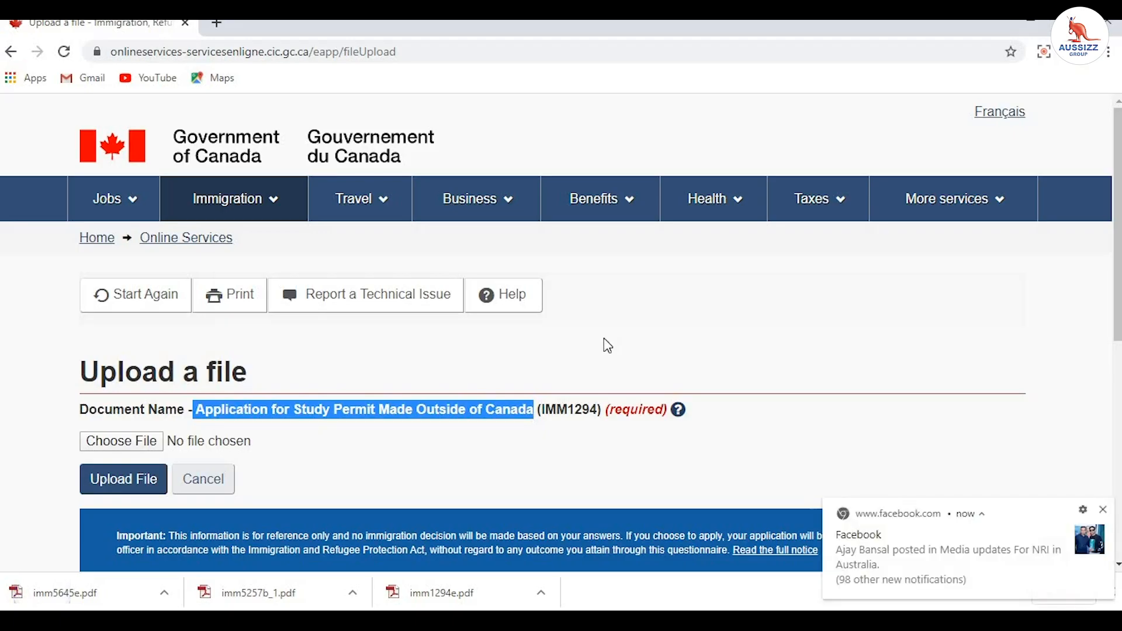
# Step: Upload the Desktop 'Application for Study Permit' PDF for the IMM1294 form and return to the checklist
pyautogui.click(101, 440)
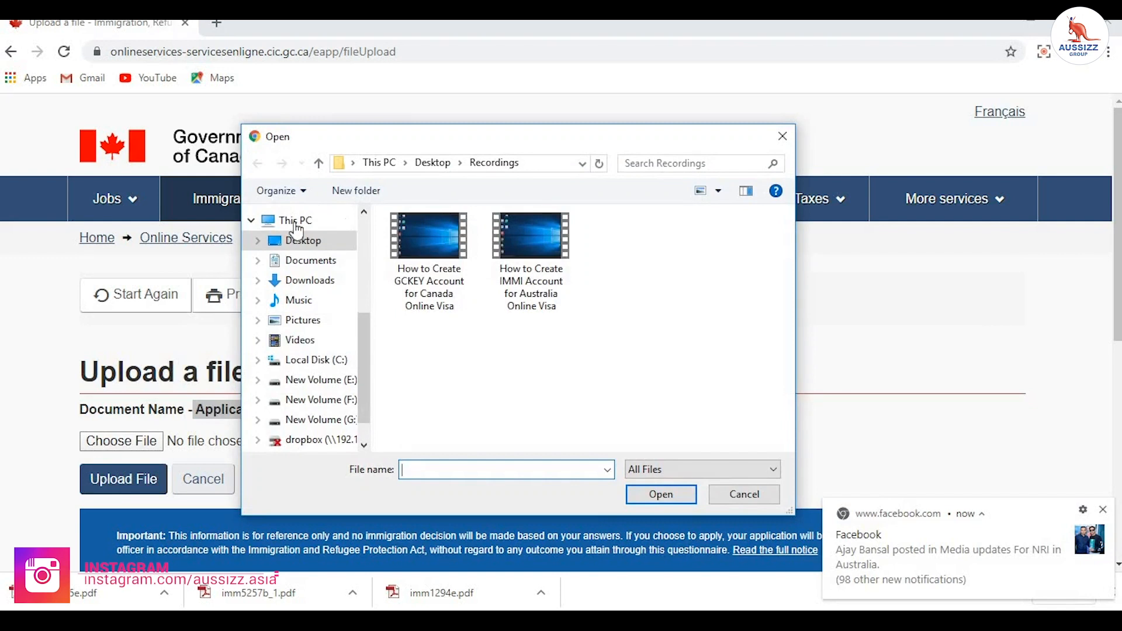
pyautogui.click(298, 242)
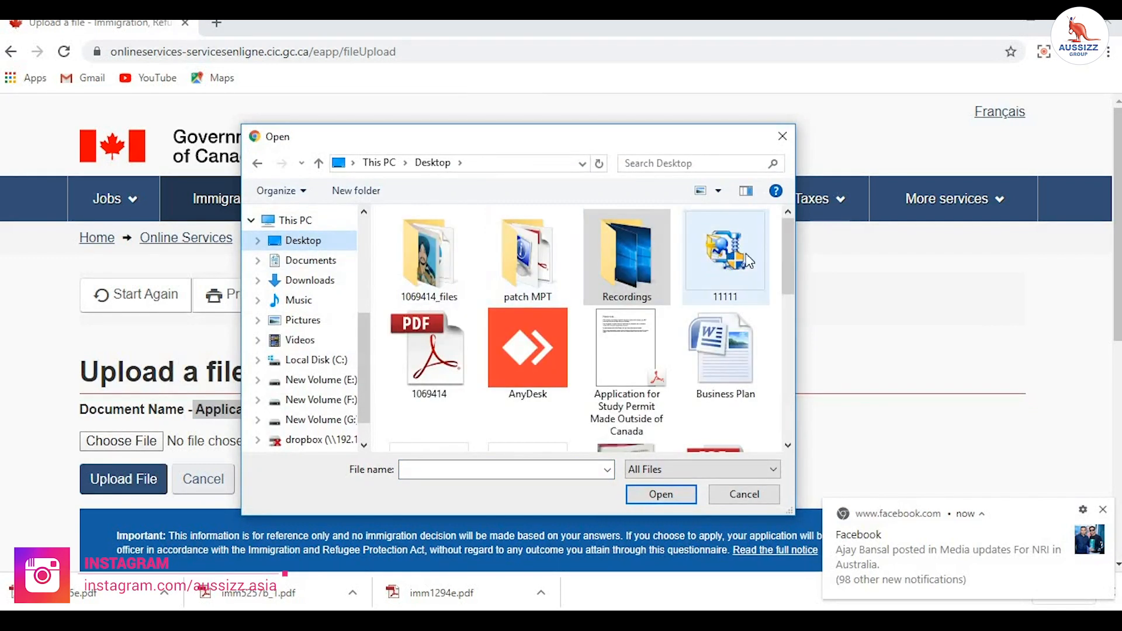
pyautogui.moveTo(785, 251); pyautogui.dragTo(787, 272)
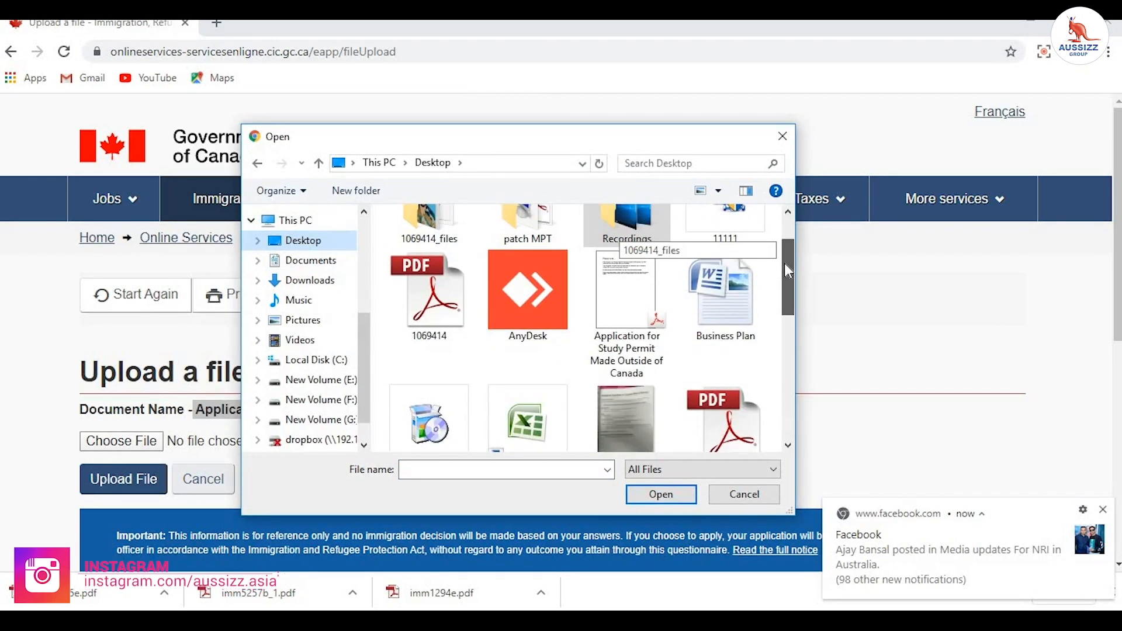
pyautogui.click(645, 276)
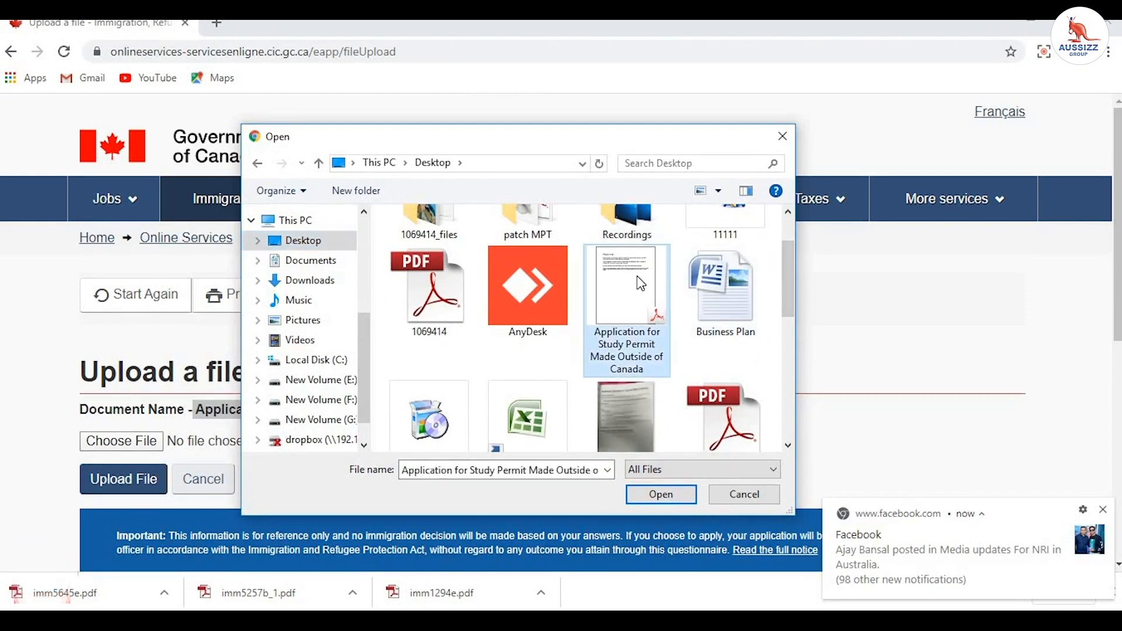
pyautogui.click(674, 494)
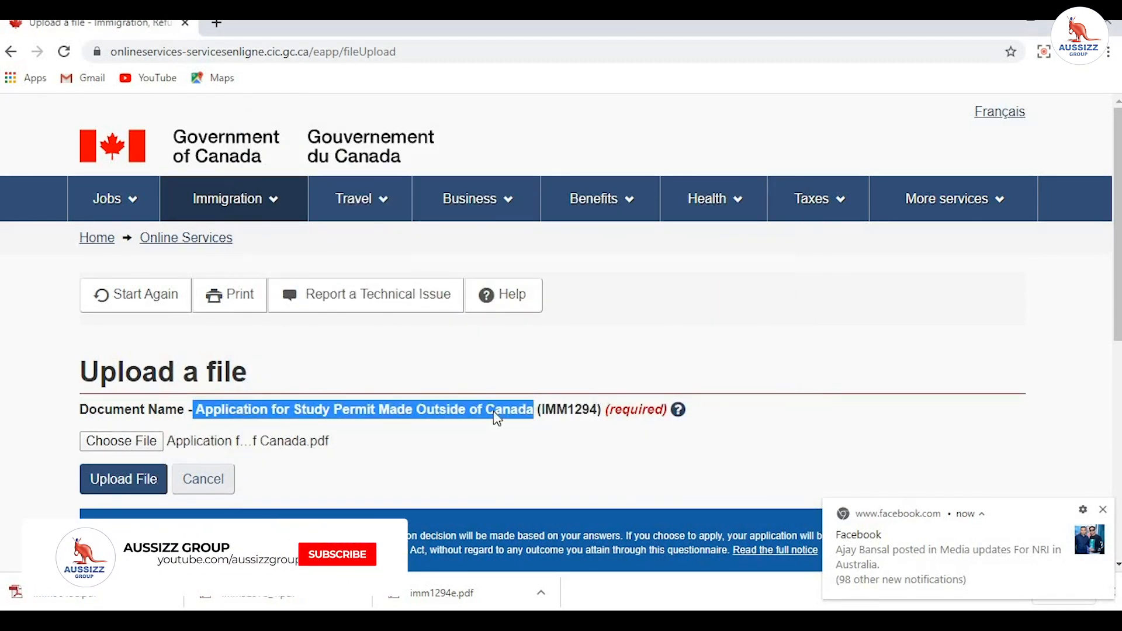
pyautogui.click(135, 483)
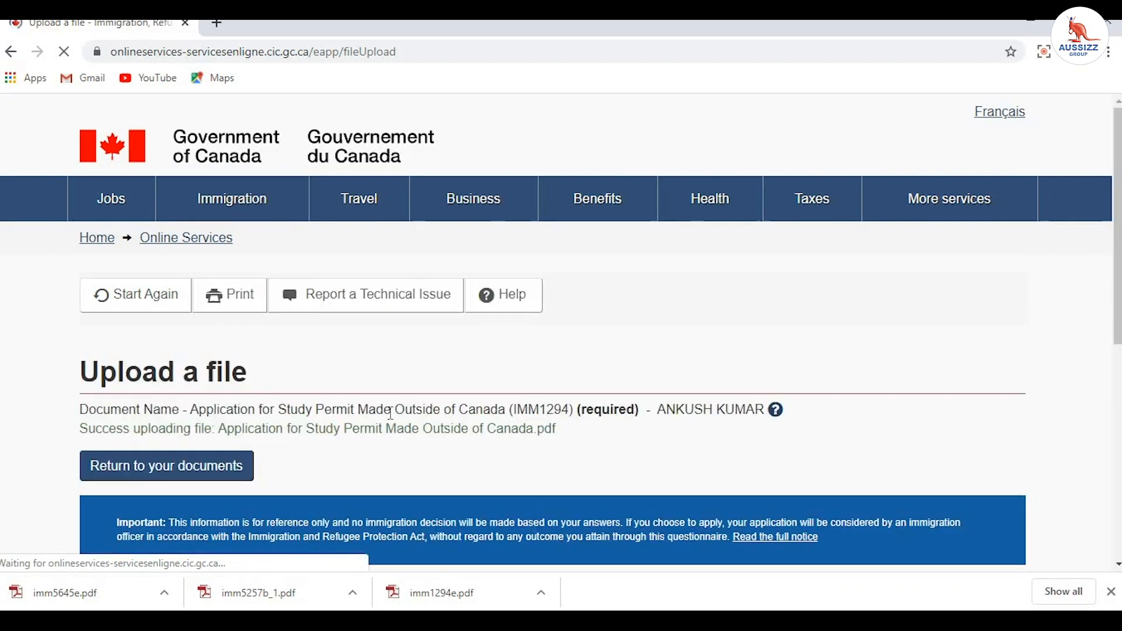
pyautogui.click(142, 472)
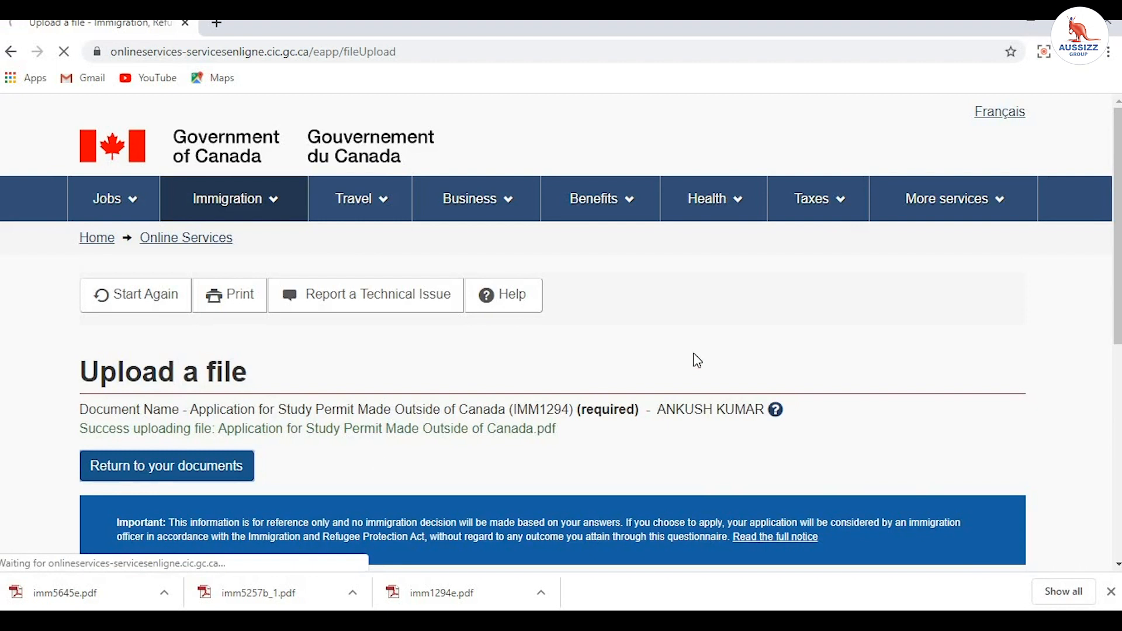
# Step: Scroll through the checklist, optional documents and fees ($150 permit plus $85 biometrics, $235 CAD)
pyautogui.scroll(-10, 698, 363)
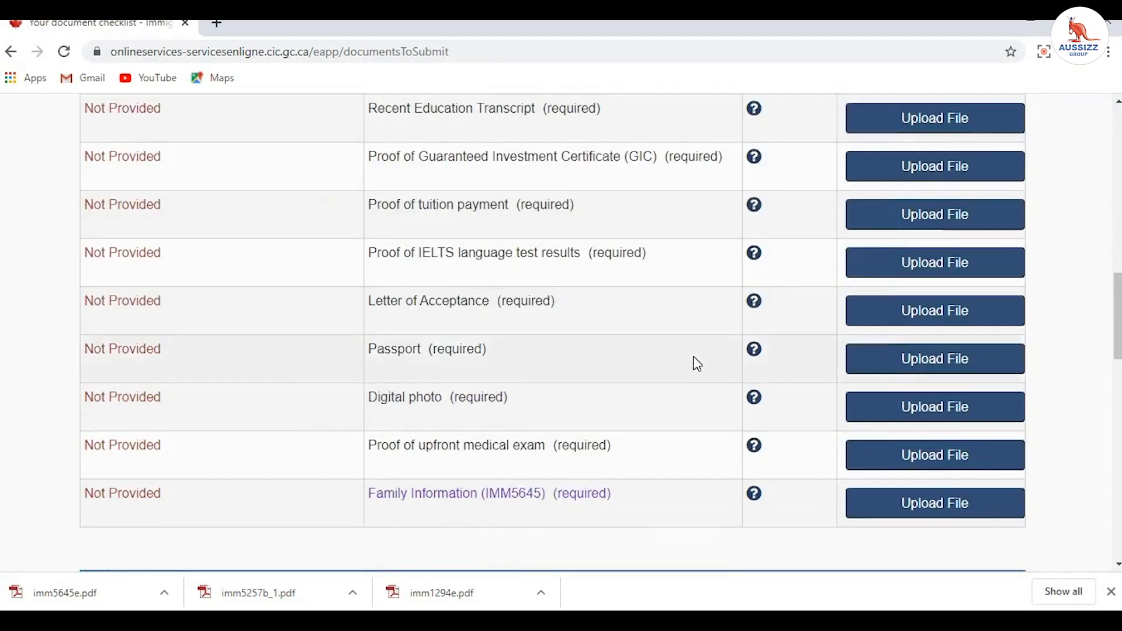
pyautogui.scroll(-5, 694, 356)
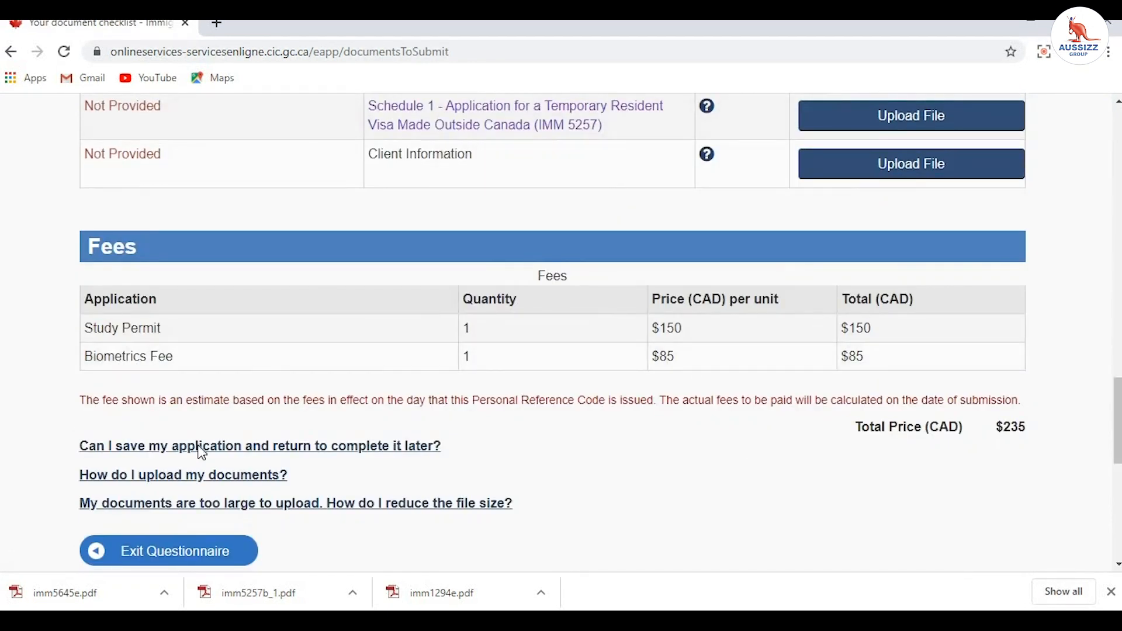
pyautogui.scroll(-3, 629, 449)
pyautogui.scroll(-3, 768, 398)
pyautogui.scroll(5, 784, 401)
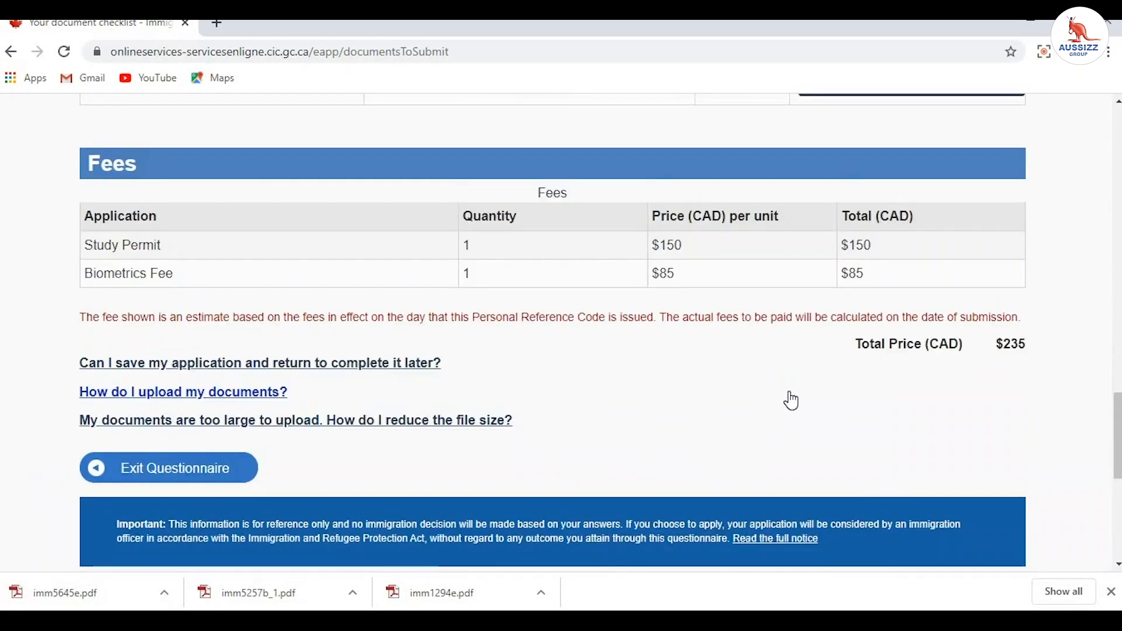
pyautogui.scroll(1, 815, 418)
pyautogui.scroll(5, 815, 418)
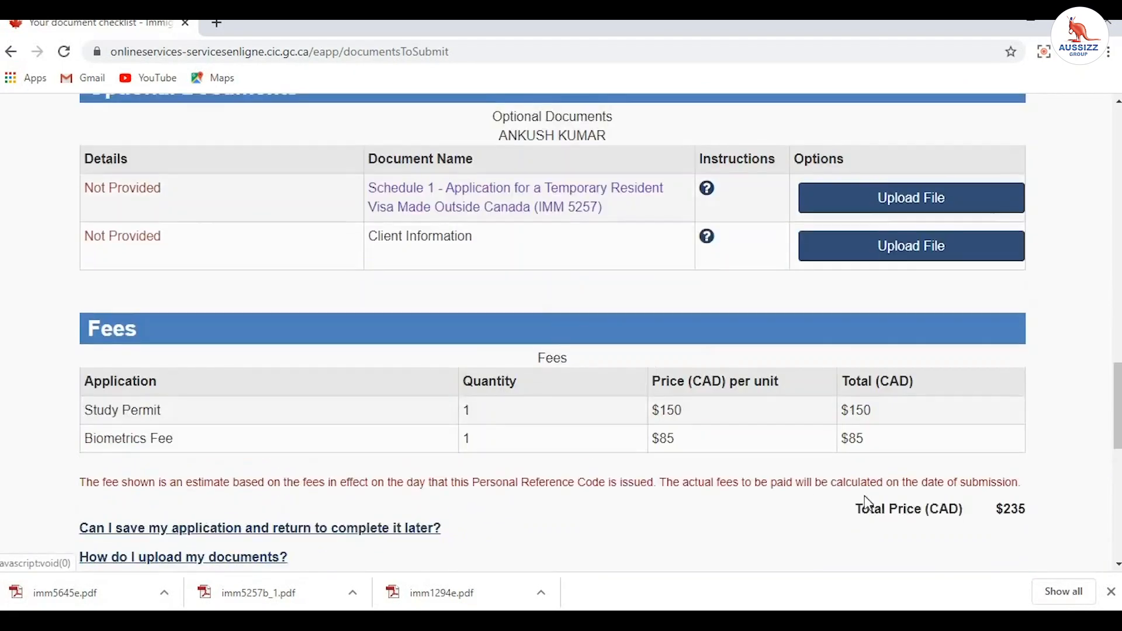
pyautogui.scroll(-5, 870, 503)
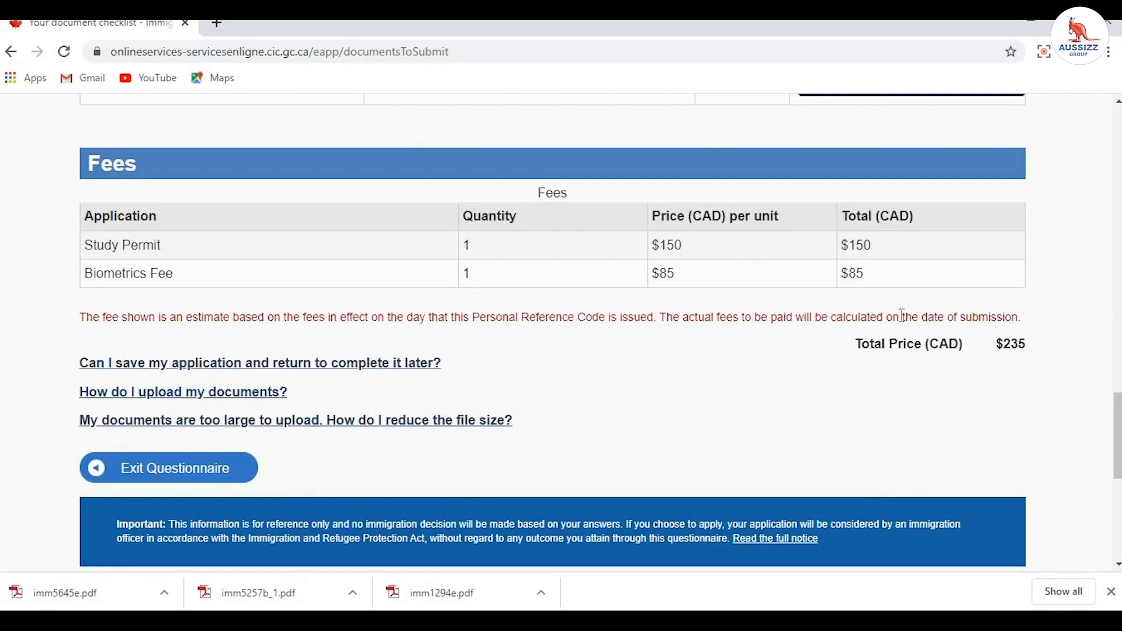
pyautogui.scroll(-5, 975, 353)
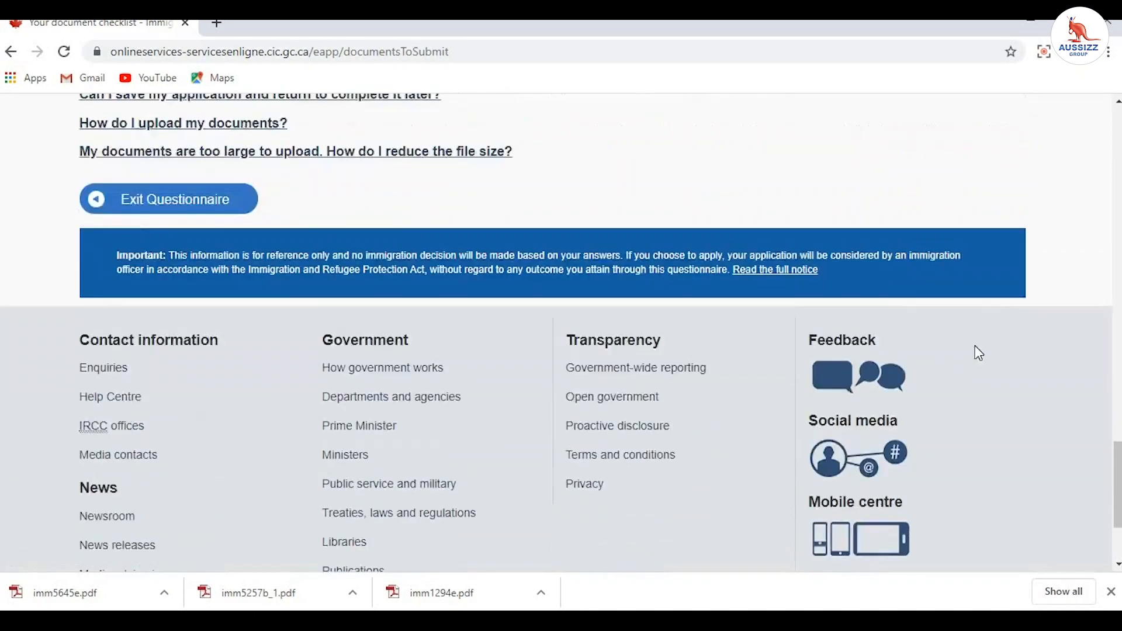
pyautogui.scroll(5, 985, 419)
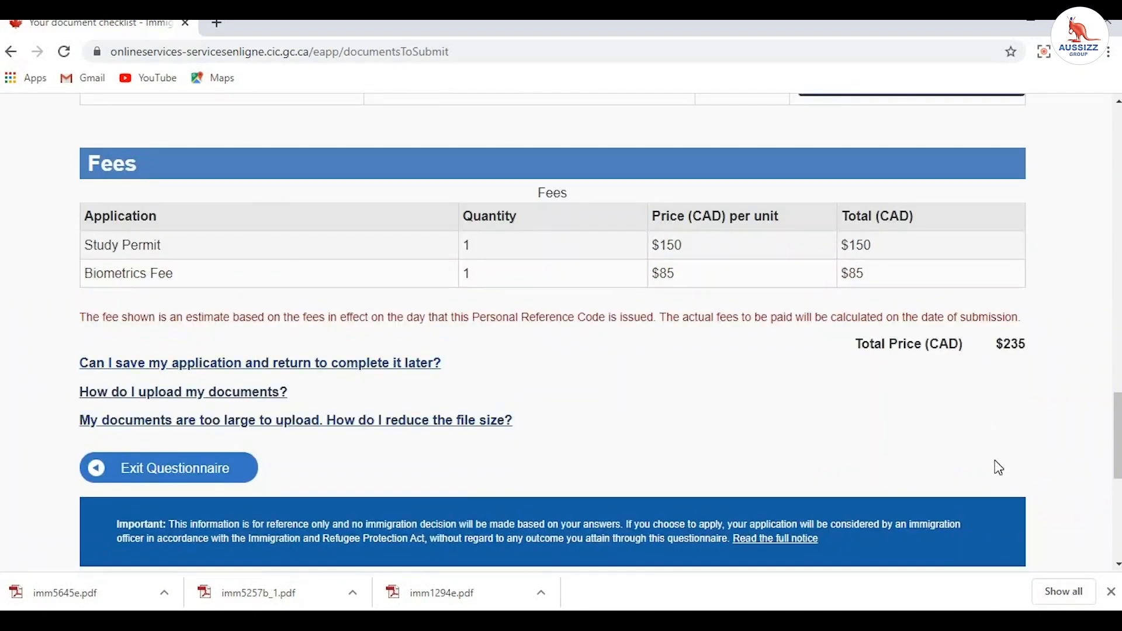
pyautogui.scroll(5, 999, 468)
pyautogui.scroll(8, 999, 468)
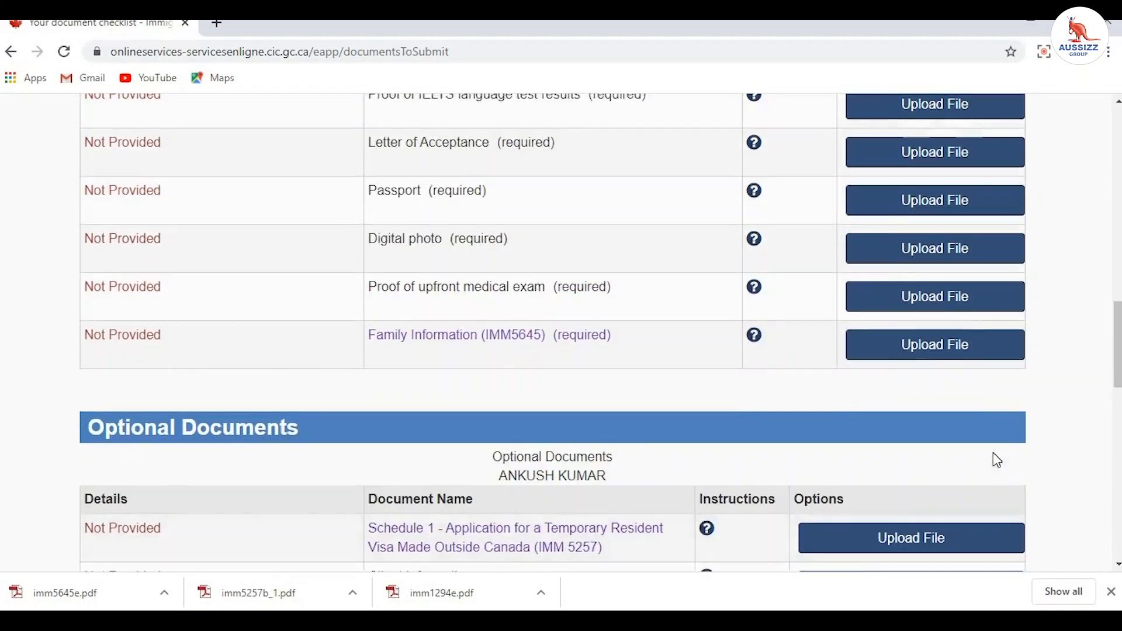